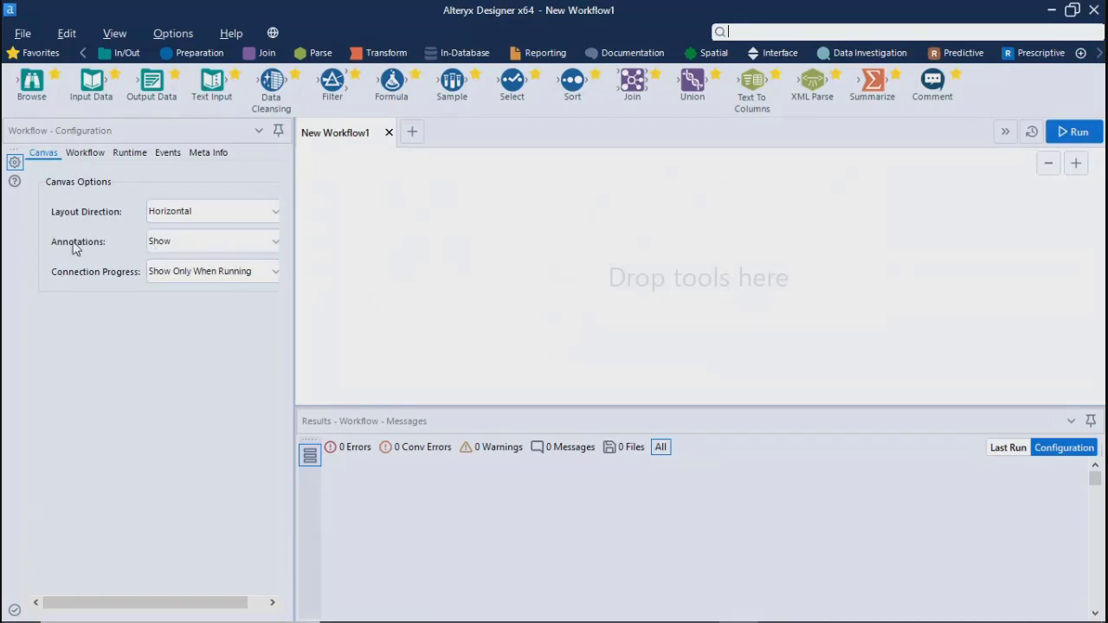
# Place an Input Data tool on the canvas and add an Output Data tool connected to its output
pyautogui.click(398, 251)
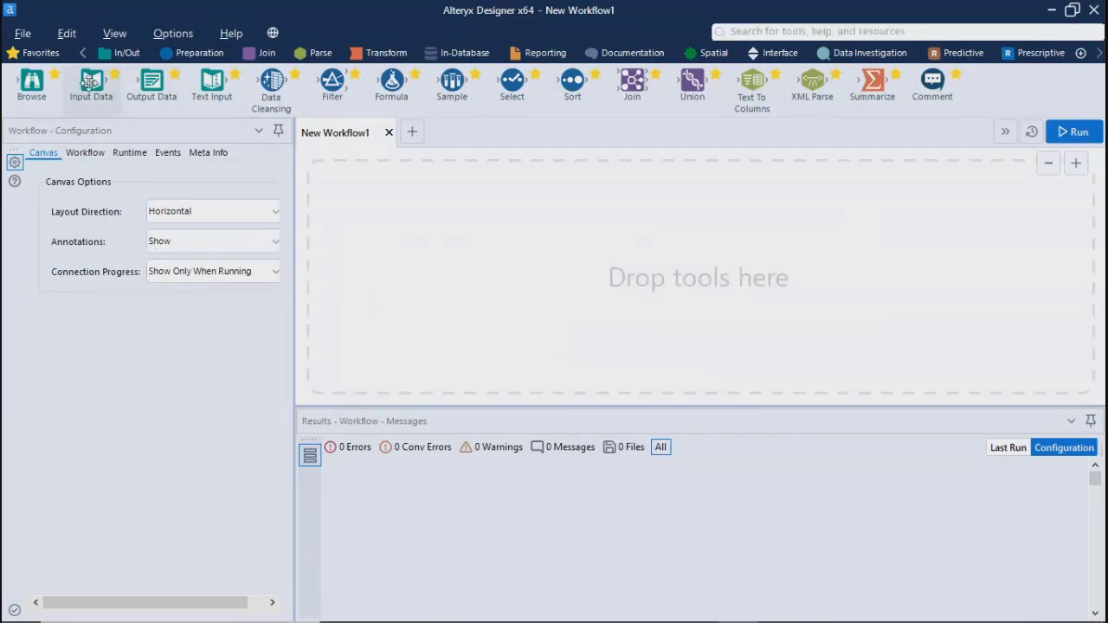
pyautogui.moveTo(90, 84); pyautogui.dragTo(396, 227)
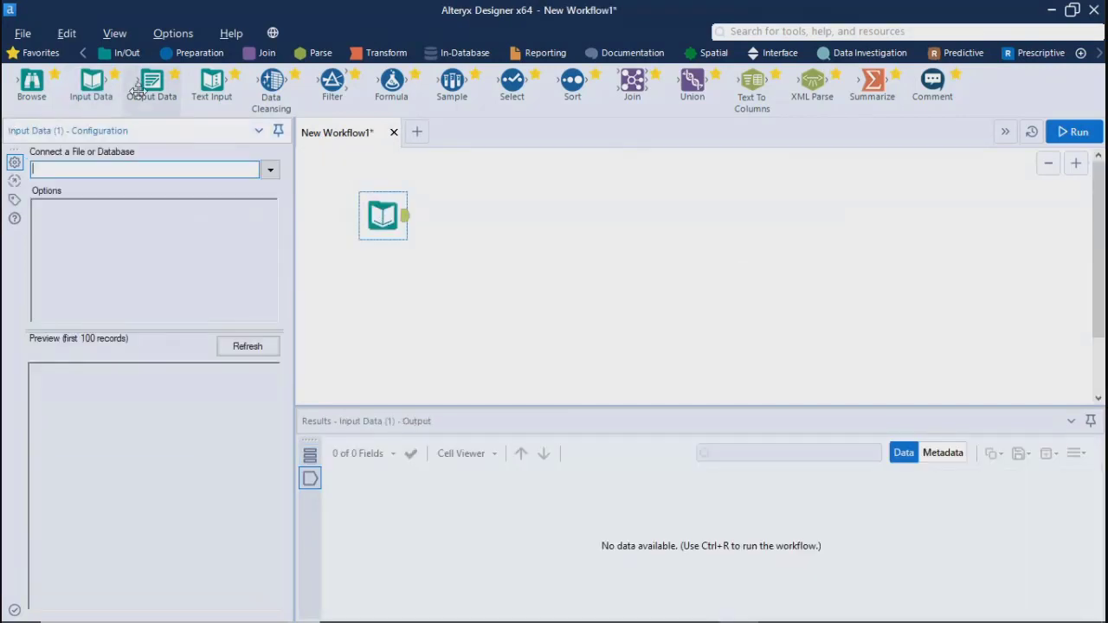
pyautogui.moveTo(150, 83); pyautogui.dragTo(470, 225)
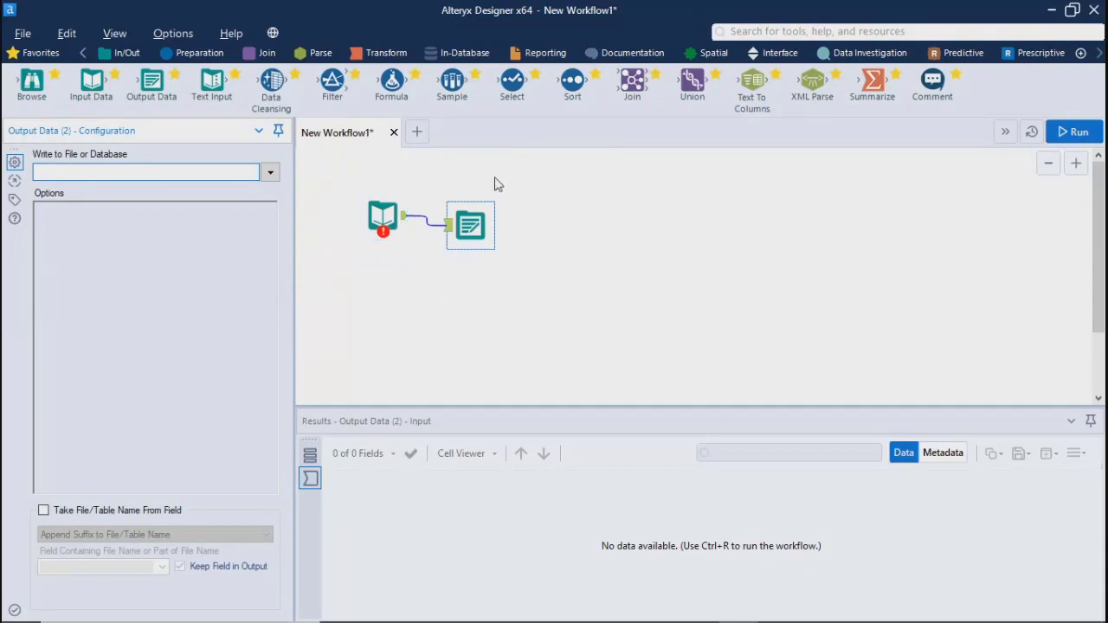
pyautogui.click(581, 266)
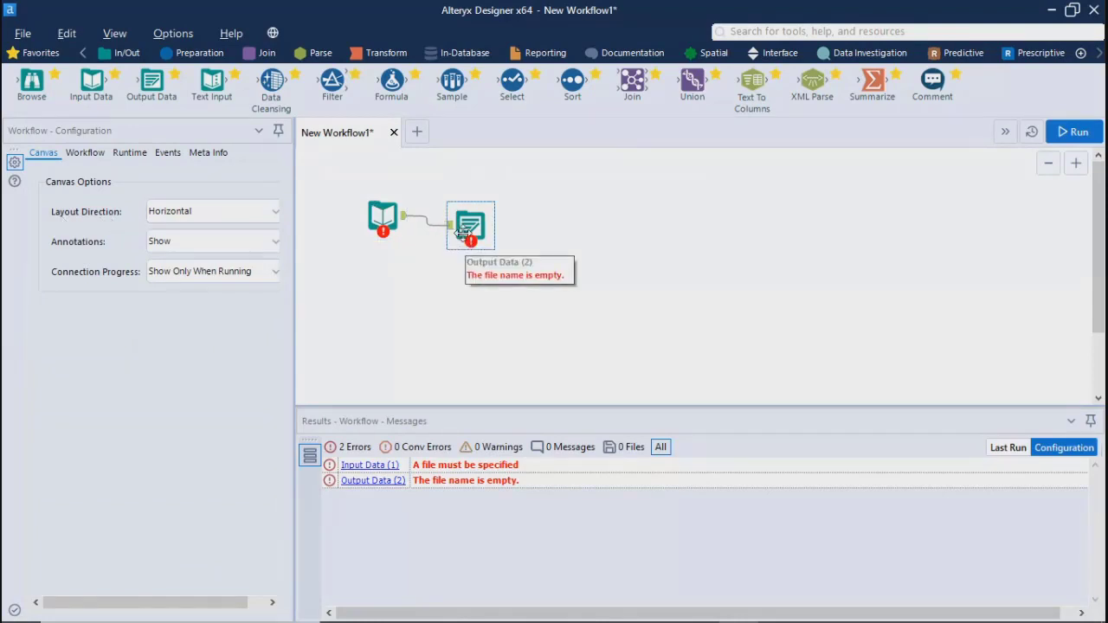
# Move the Output Data tool below the Input Data tool and set the canvas layout direction to Vertical
pyautogui.moveTo(463, 246); pyautogui.dragTo(365, 301)
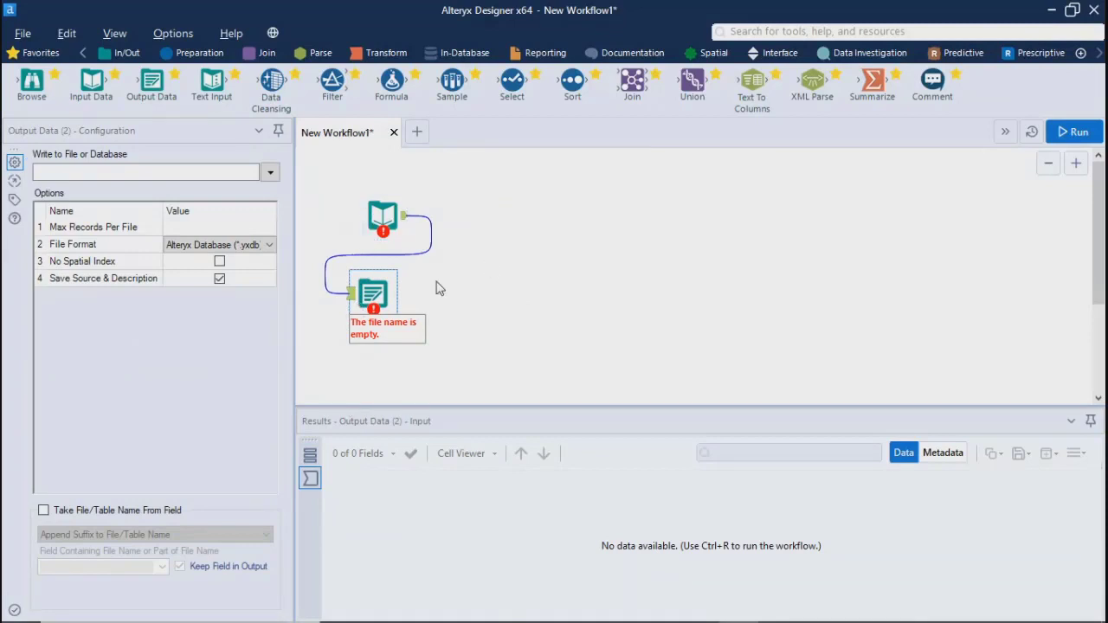
pyautogui.click(524, 323)
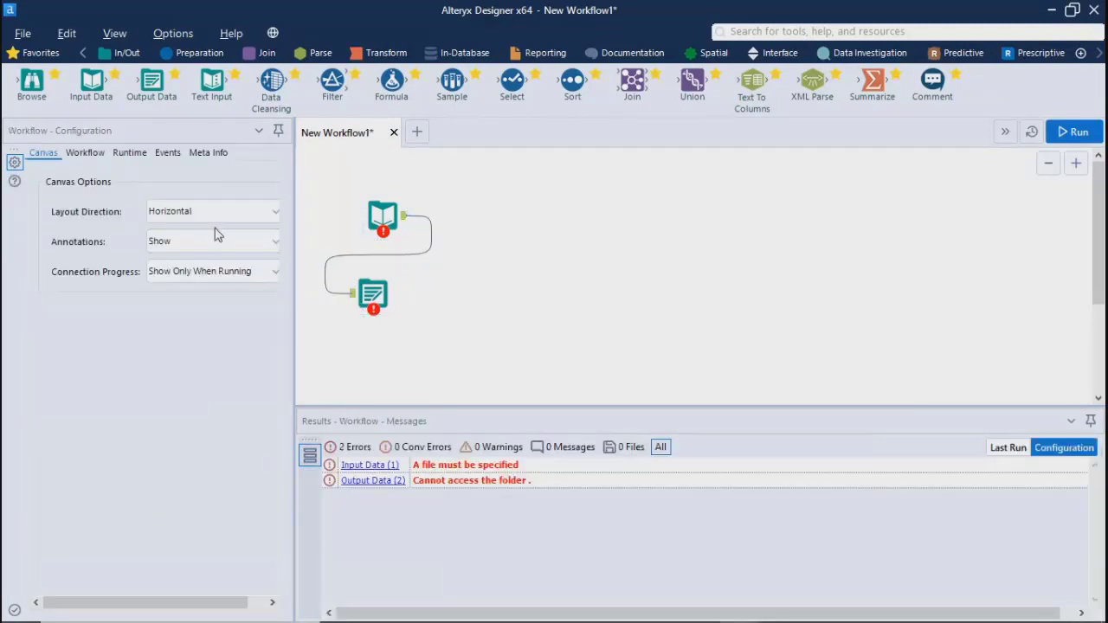
pyautogui.click(207, 214)
pyautogui.click(177, 232)
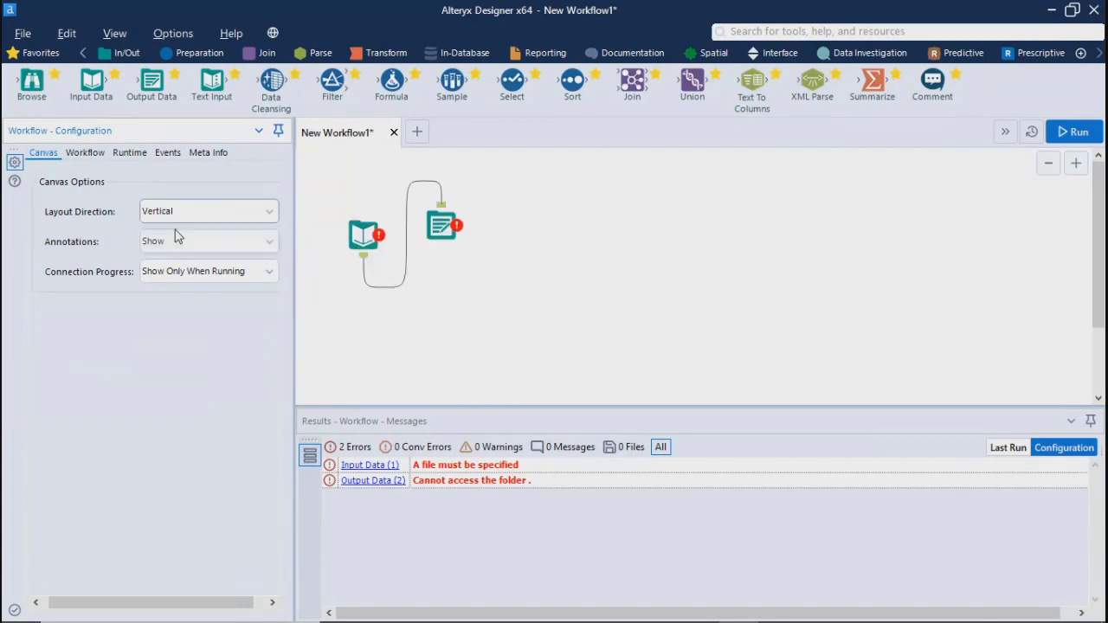
# Reposition the Output Data tool beneath the Input Data tool to suit the vertical layout
pyautogui.click(436, 227)
pyautogui.moveTo(435, 227); pyautogui.dragTo(365, 324)
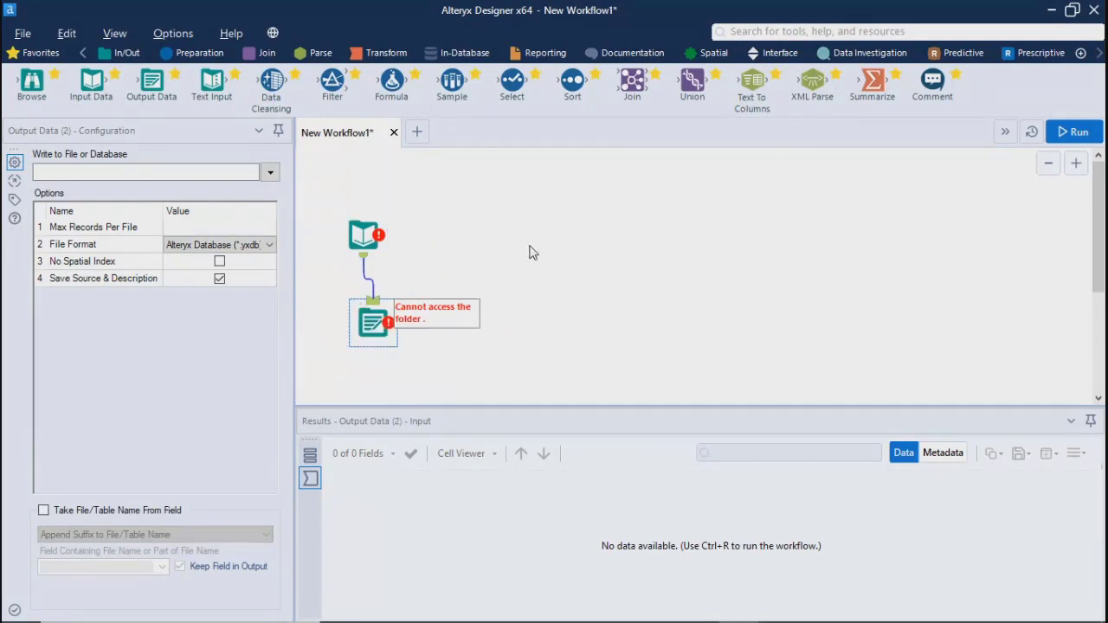
pyautogui.click(525, 359)
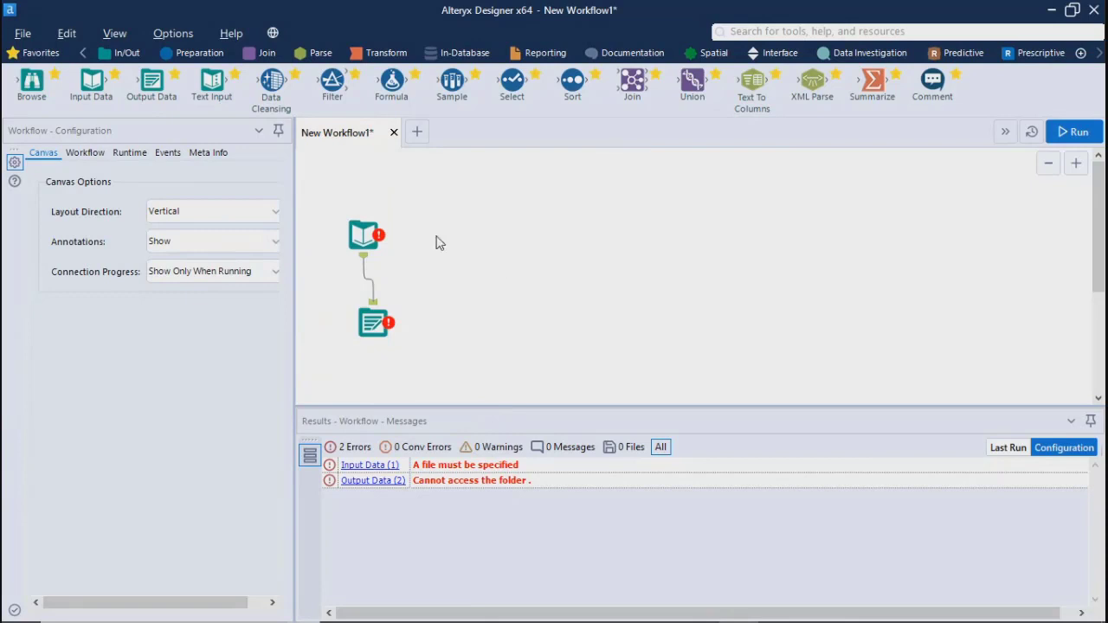
# Try the Show option for the canvas connection progress, and finally set it to Hide
pyautogui.click(172, 276)
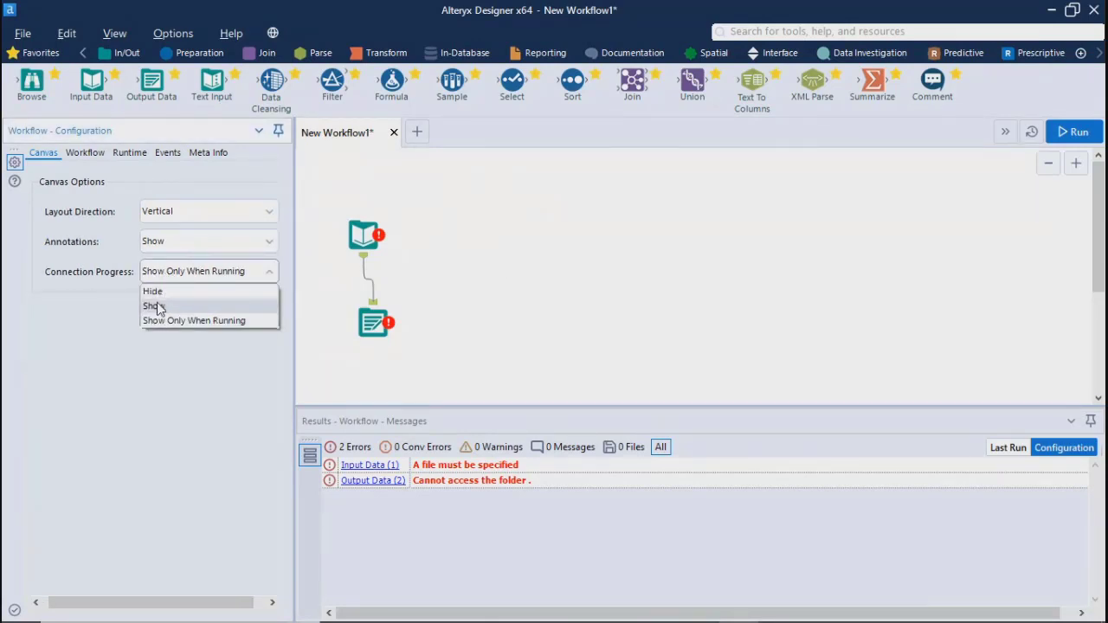
pyautogui.click(158, 308)
pyautogui.click(195, 274)
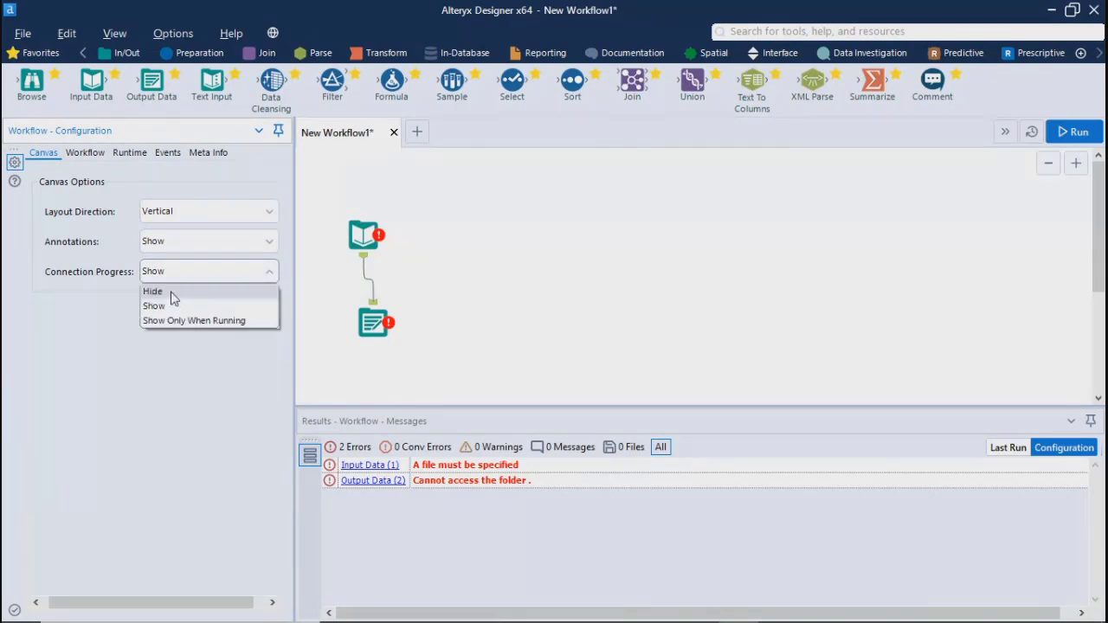
pyautogui.click(172, 294)
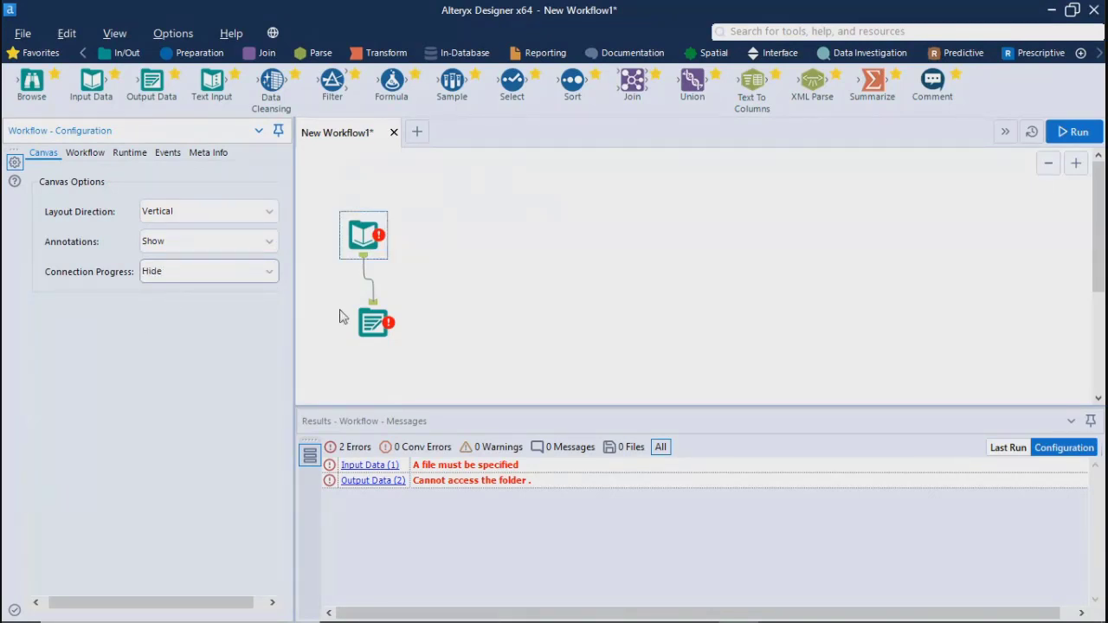
# Review the workflow type and constants settings for the two-tool workflow
pyautogui.click(87, 153)
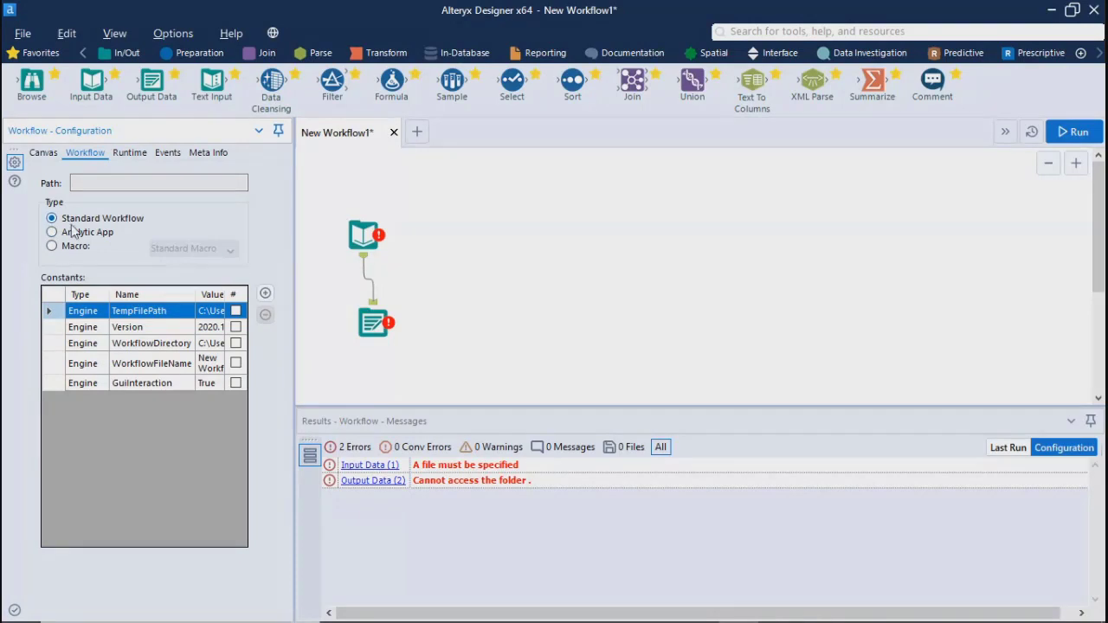
pyautogui.moveTo(340, 193); pyautogui.dragTo(494, 294)
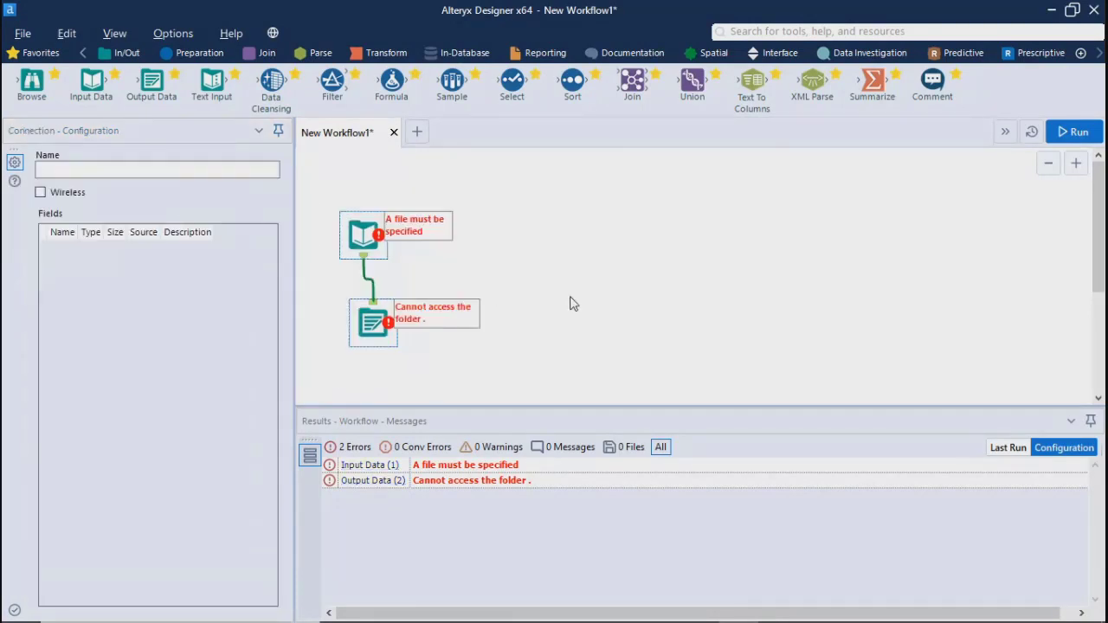
pyautogui.click(621, 238)
pyautogui.click(85, 153)
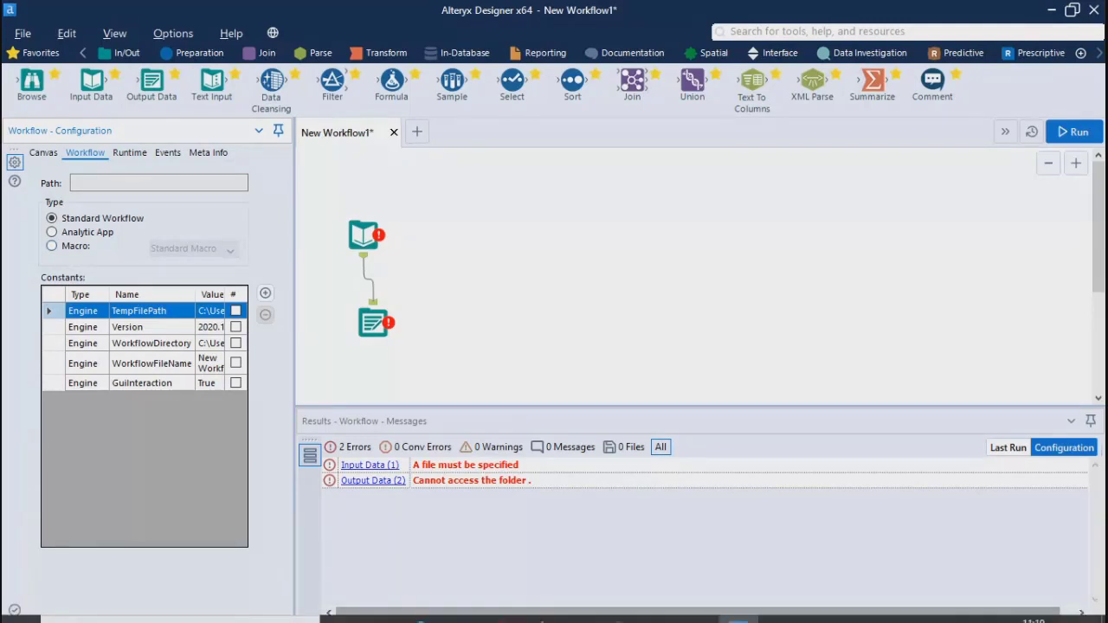
pyautogui.moveTo(499, 606)
pyautogui.click(451, 514)
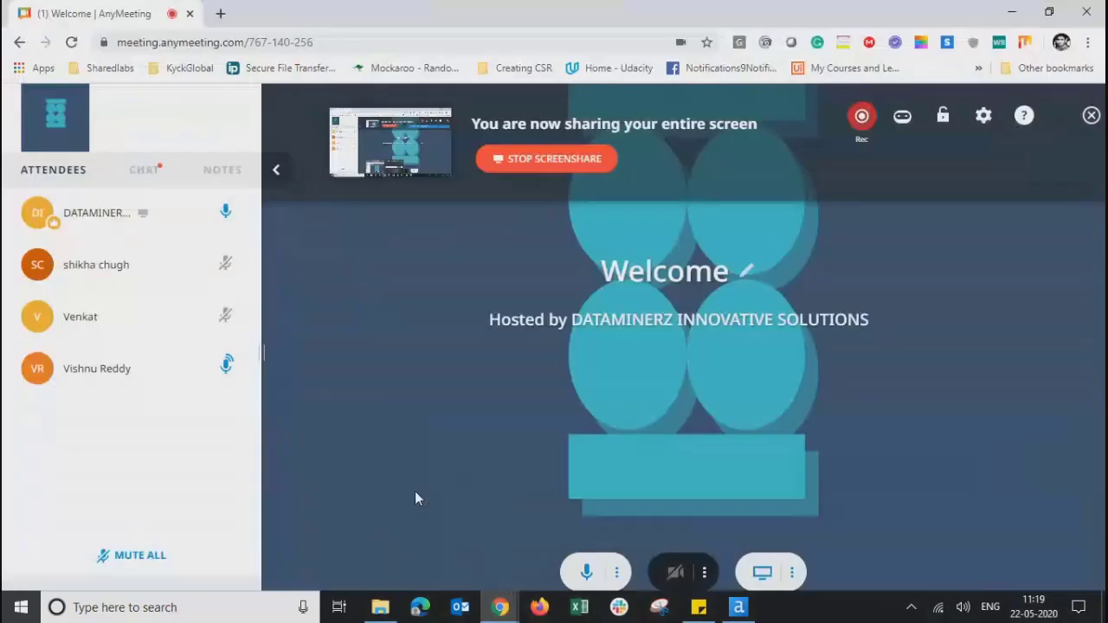
pyautogui.click(1005, 14)
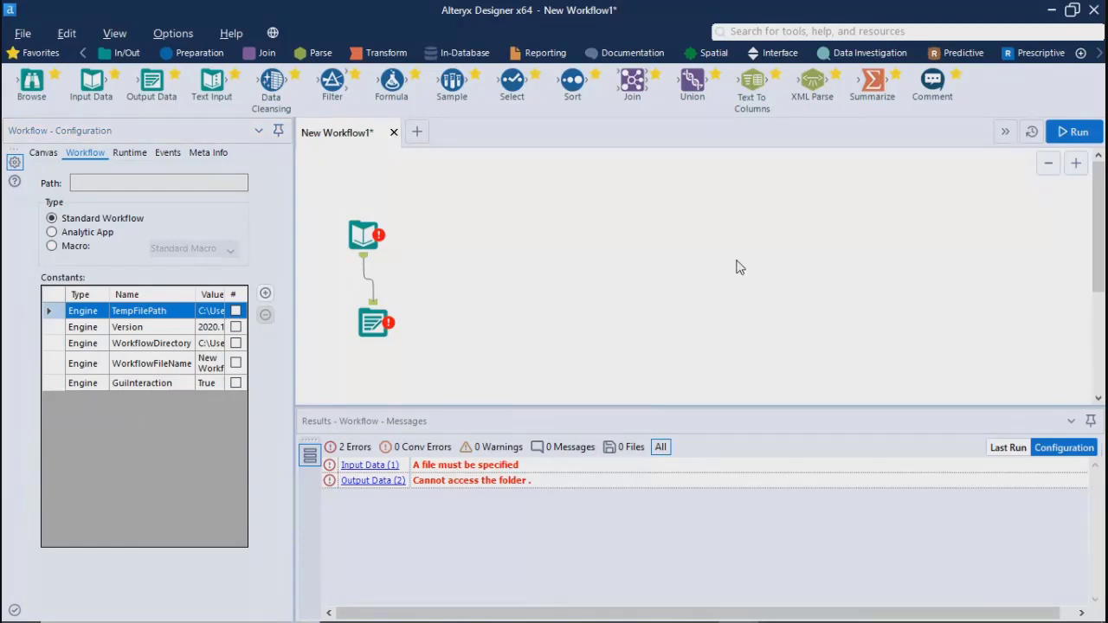
# Review the workflow's runtime settings and the kinds of events that can be added to it
pyautogui.click(130, 154)
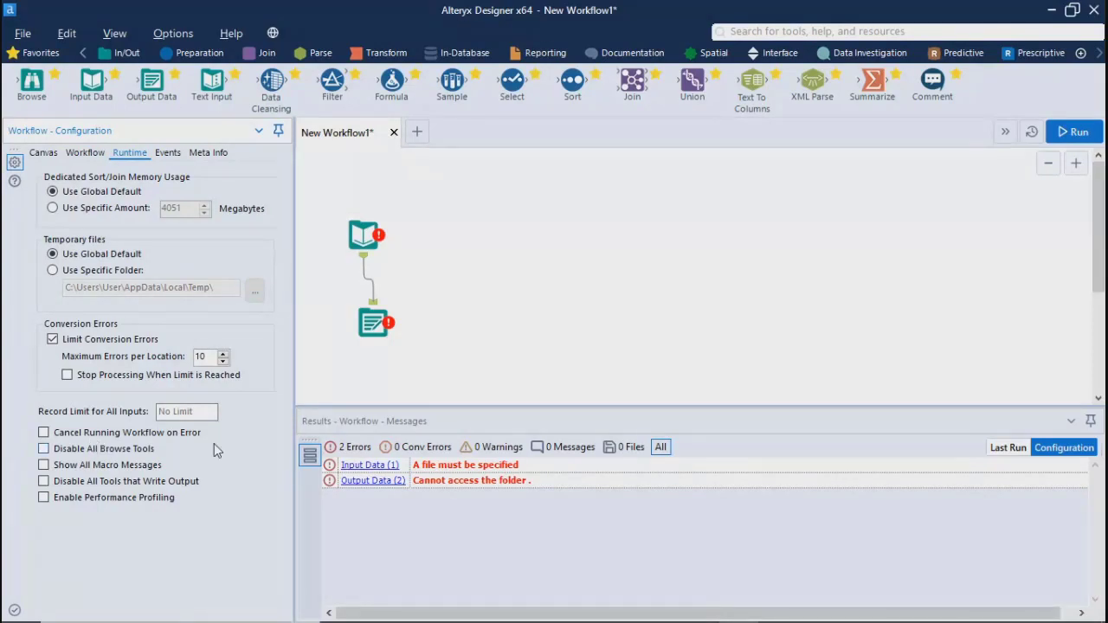
pyautogui.moveTo(326, 182); pyautogui.dragTo(437, 366)
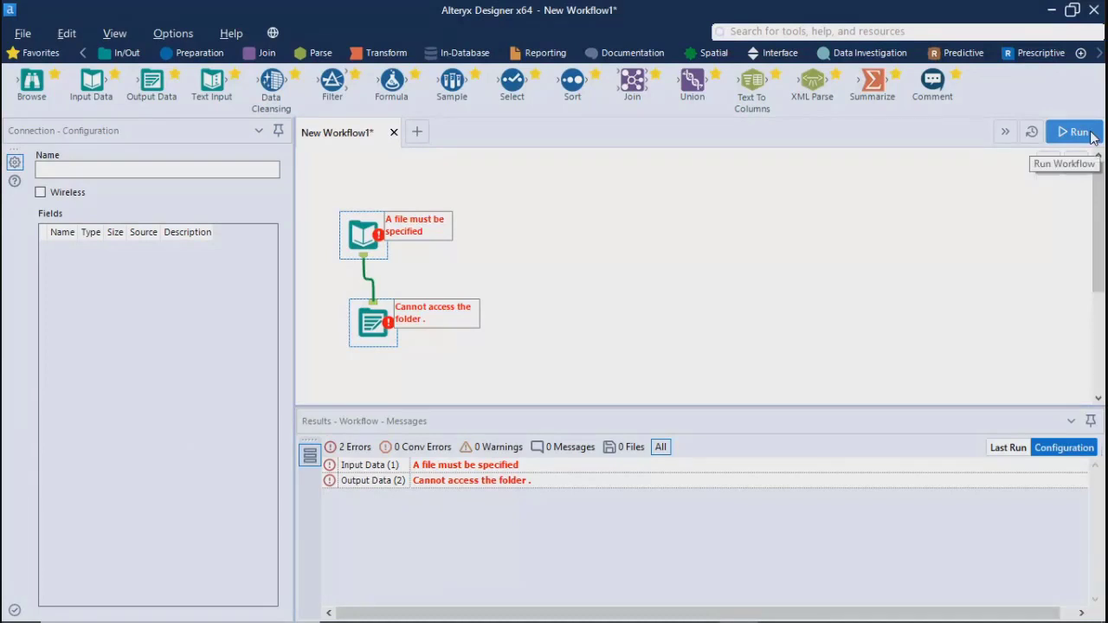
pyautogui.click(700, 297)
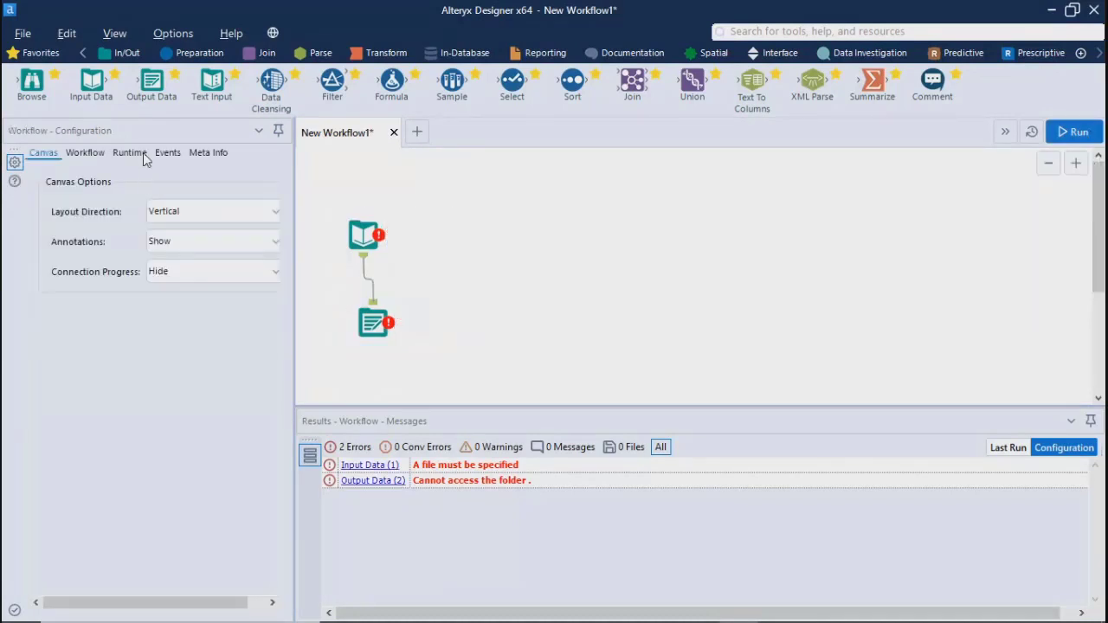
pyautogui.click(161, 153)
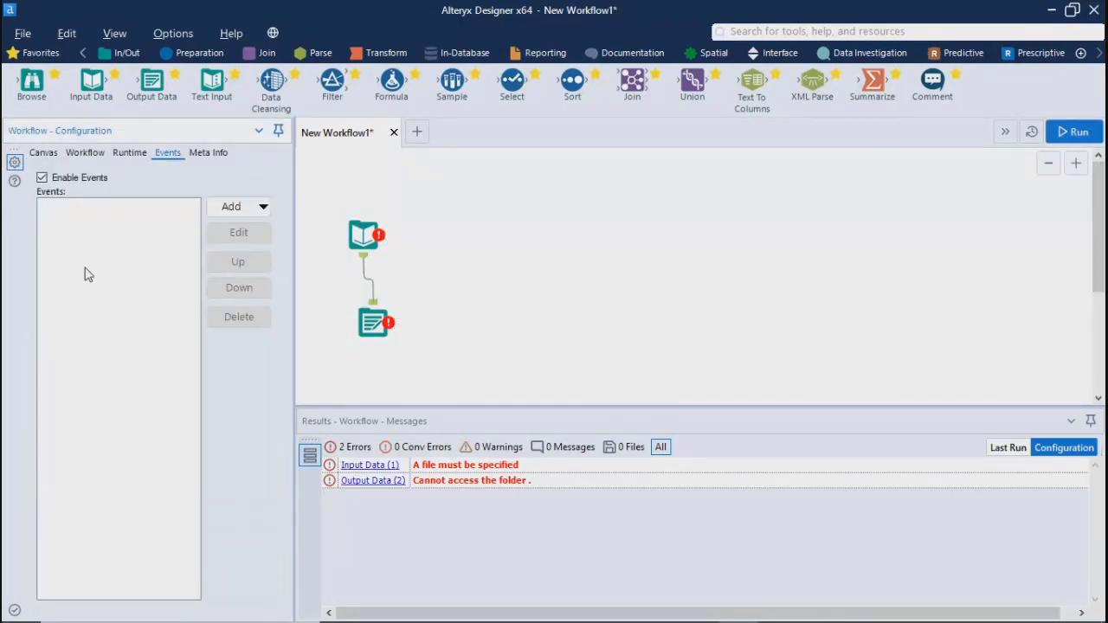
pyautogui.click(262, 208)
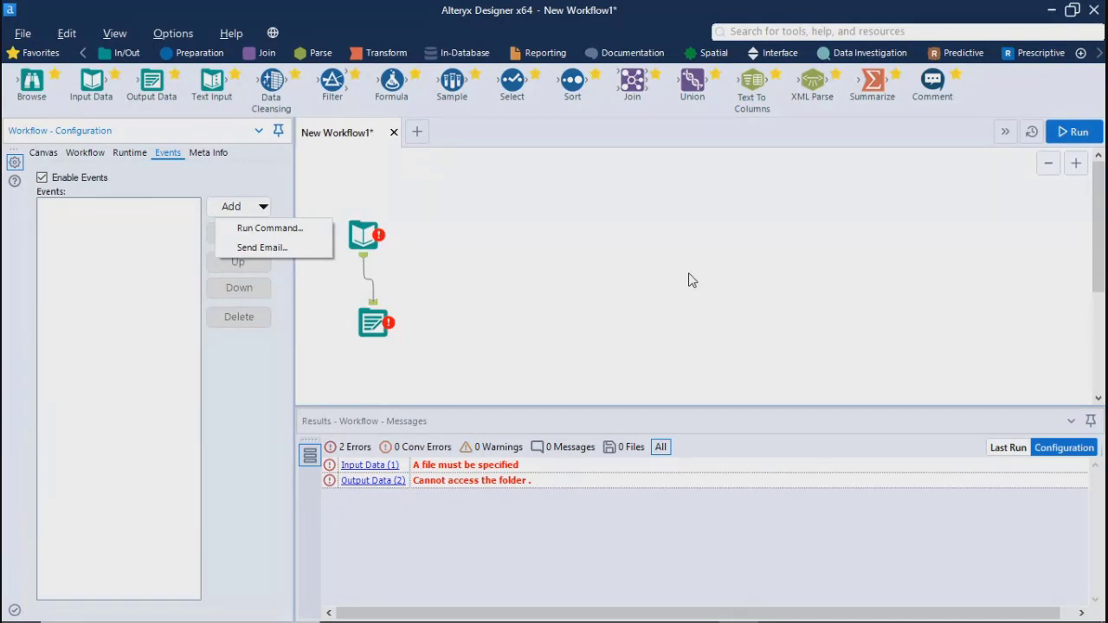
# Annotate the Input Data tool with the text "this tool is used for Data Input"
pyautogui.click(363, 233)
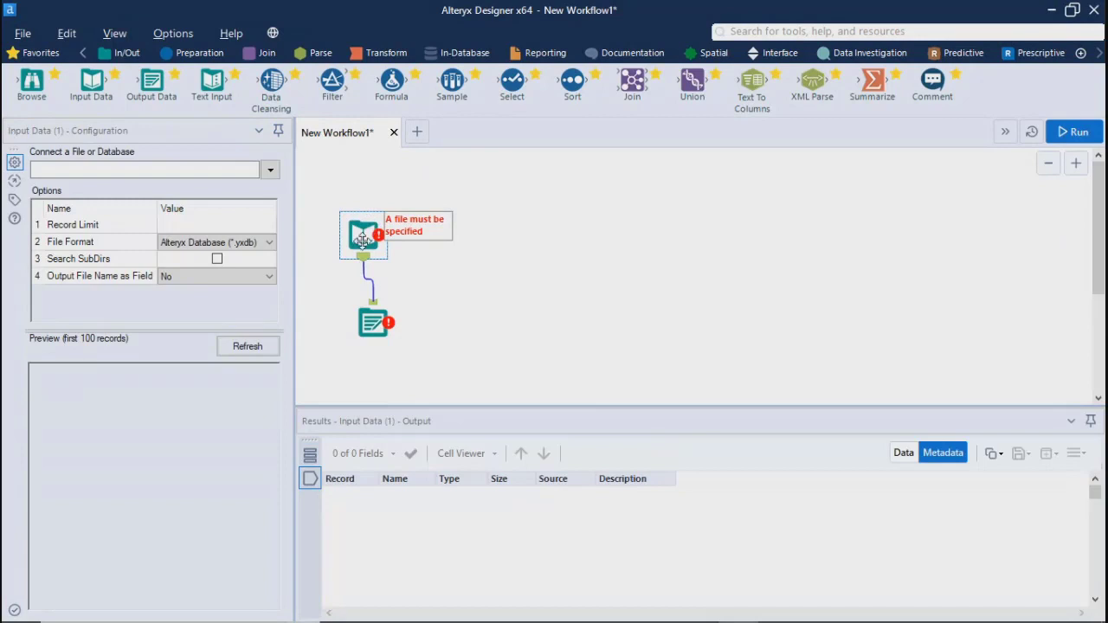
pyautogui.click(16, 200)
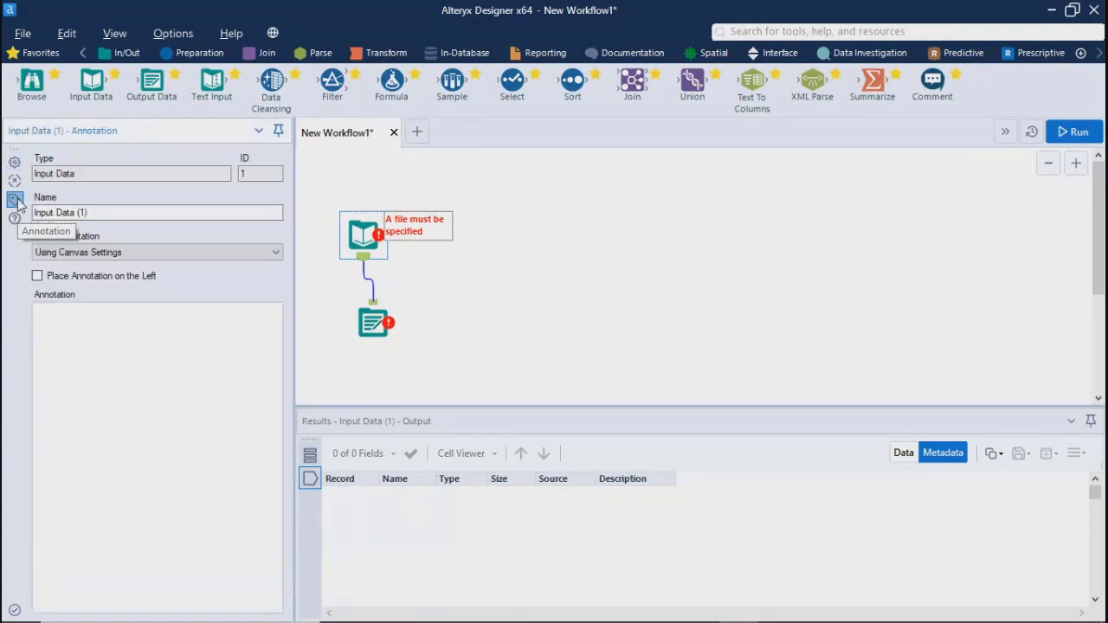
pyautogui.click(121, 400)
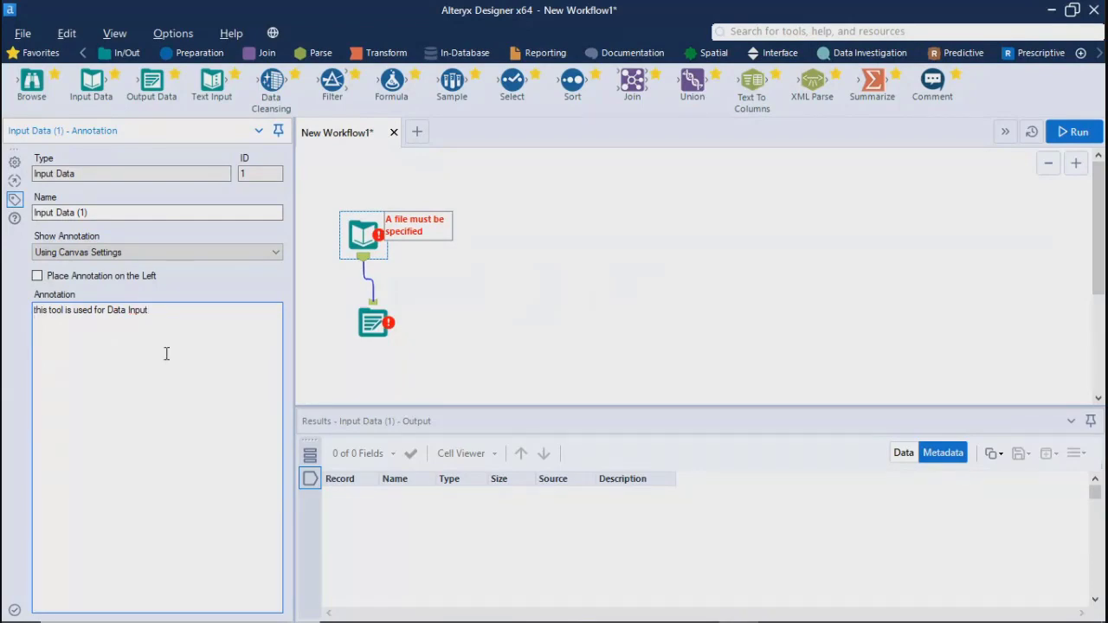
pyautogui.click(719, 328)
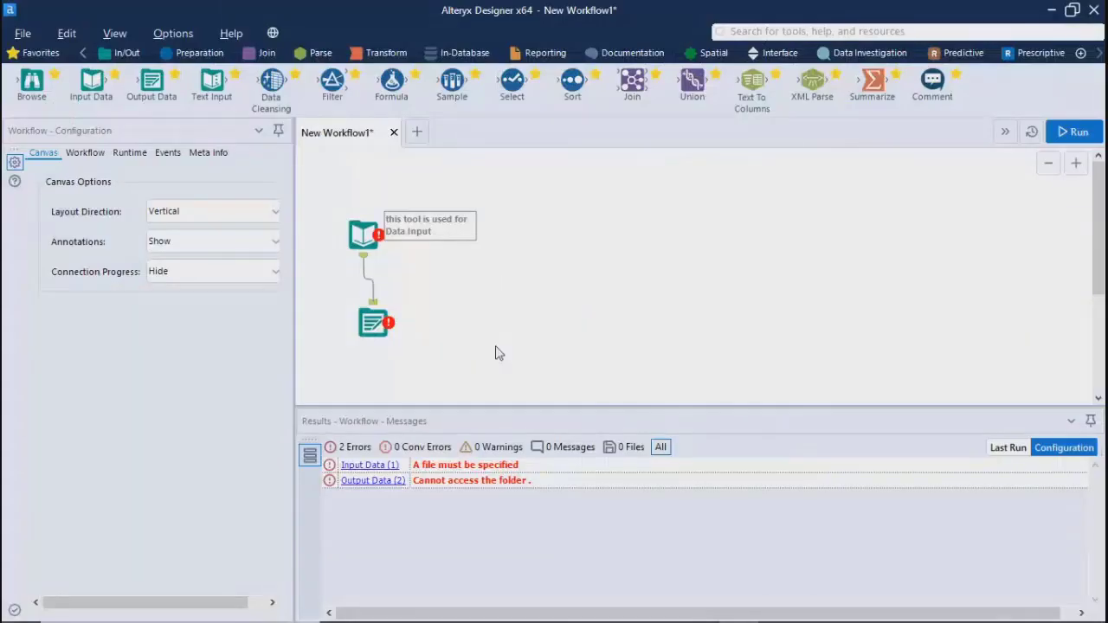
pyautogui.click(344, 218)
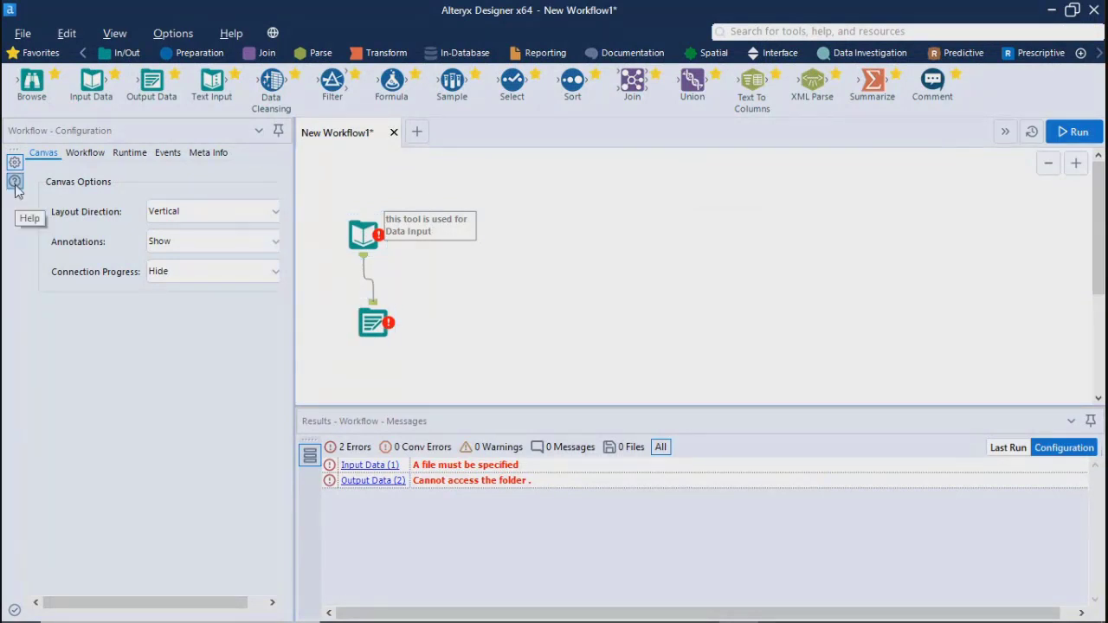
pyautogui.click(757, 33)
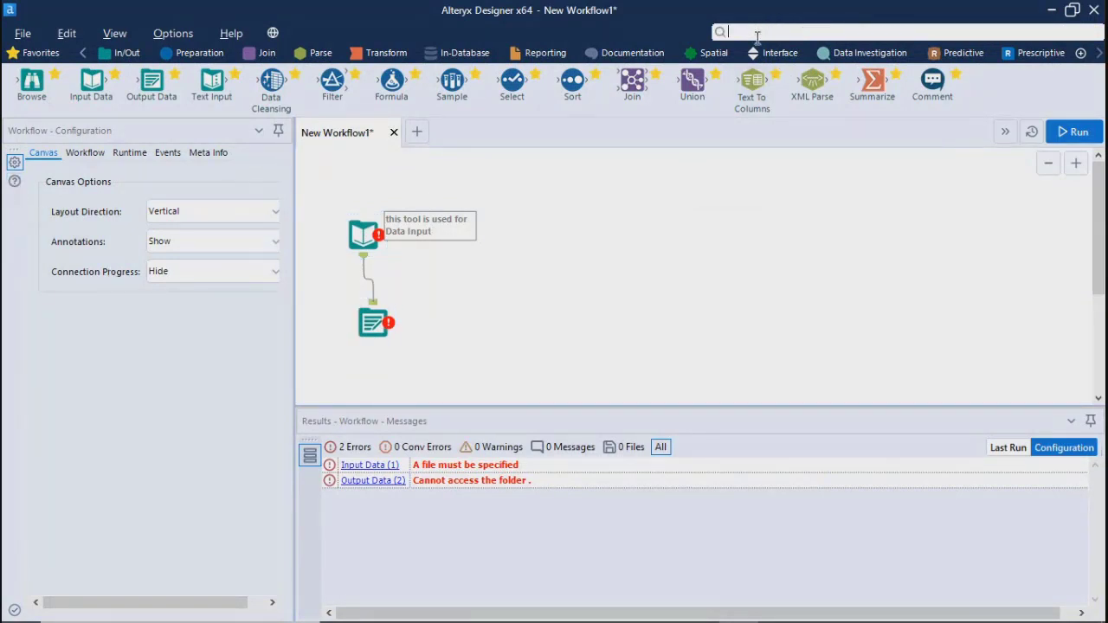
pyautogui.click(699, 295)
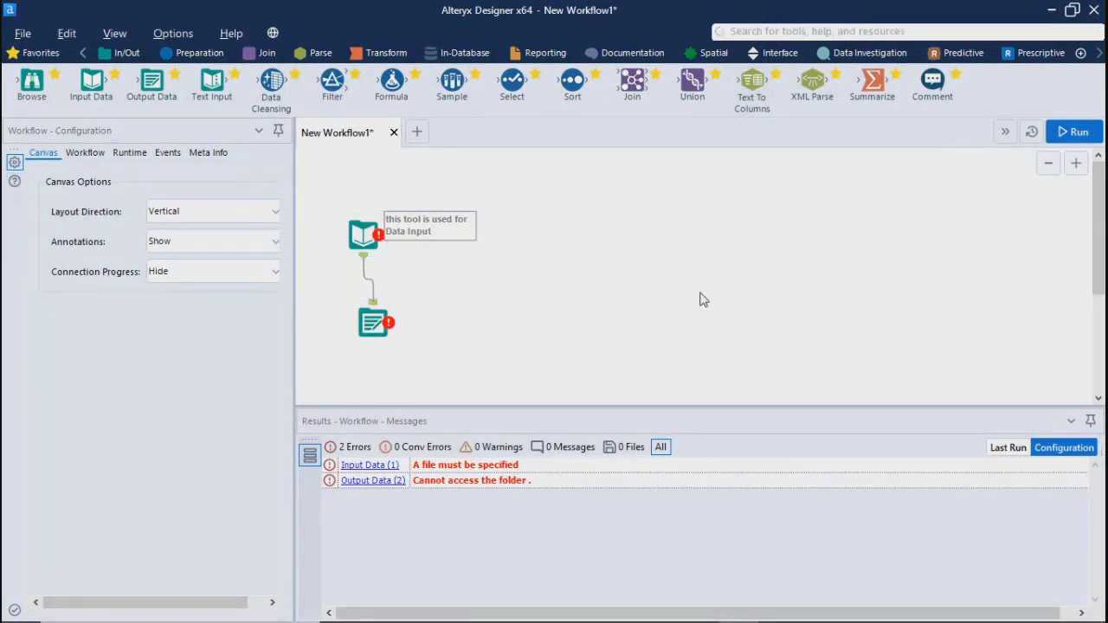
# Review the available tutorials and sample workflows, and the user settings and advanced options
pyautogui.click(269, 33)
pyautogui.moveTo(239, 36)
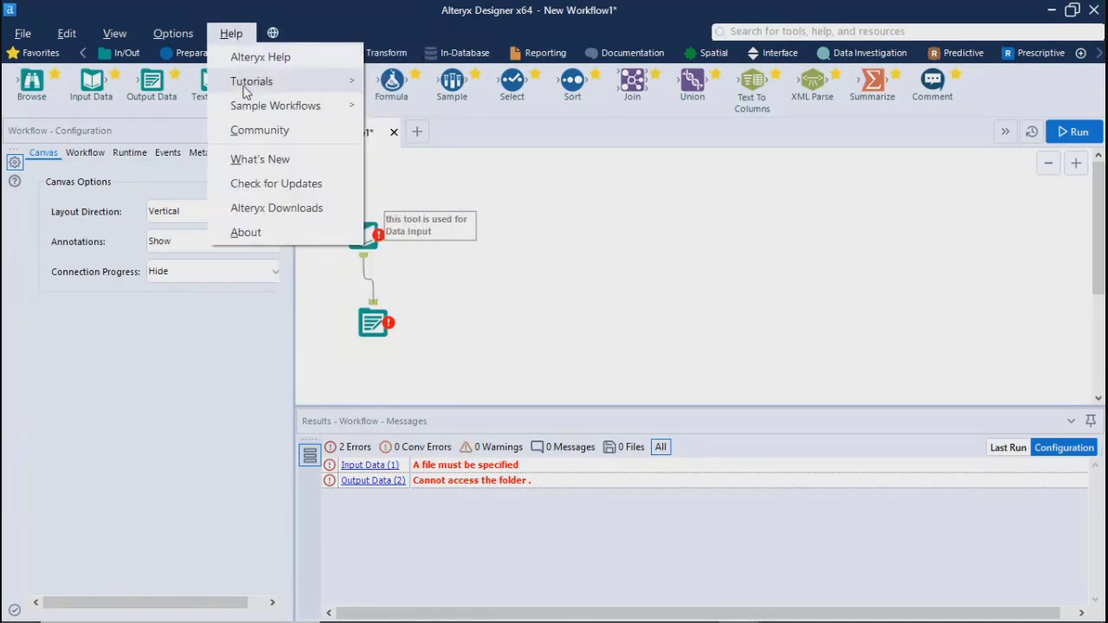
pyautogui.moveTo(277, 87)
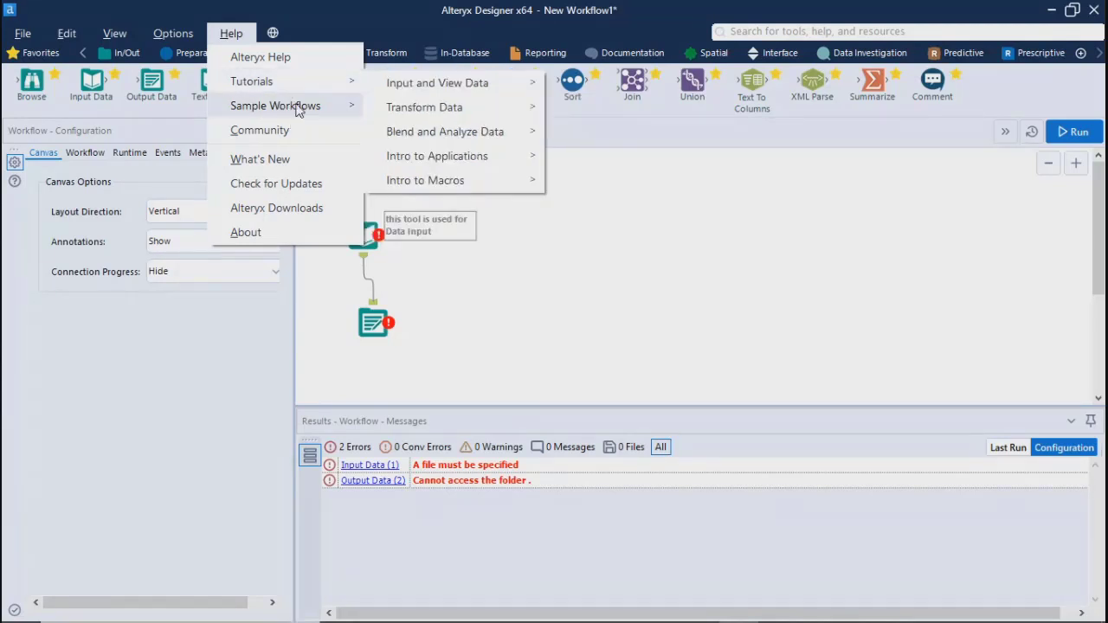
pyautogui.moveTo(298, 106)
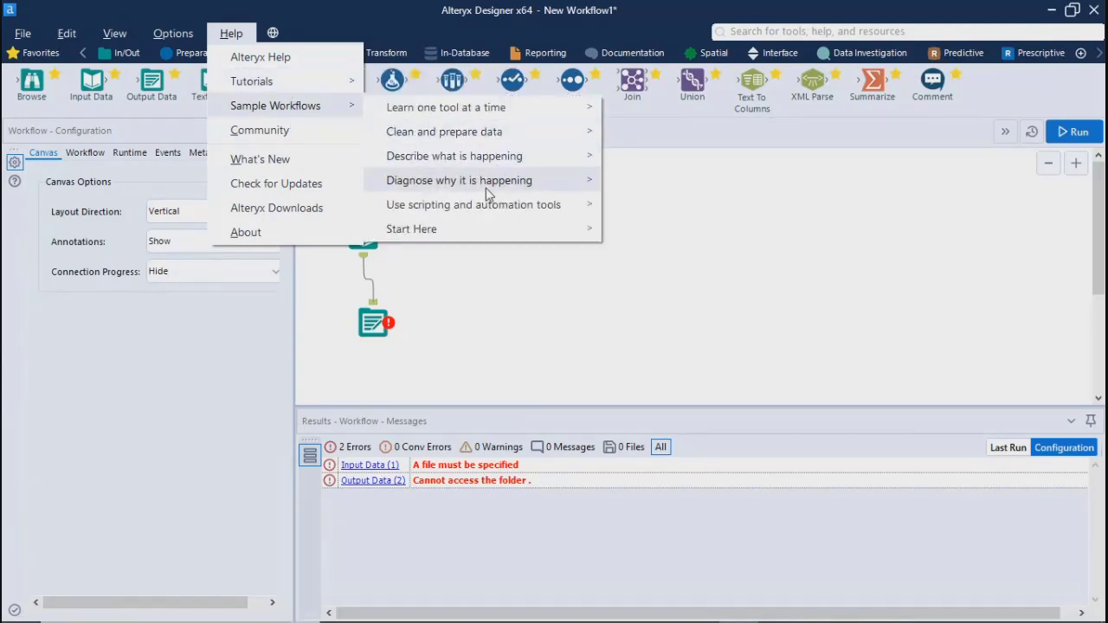
pyautogui.moveTo(173, 33)
pyautogui.moveTo(235, 267)
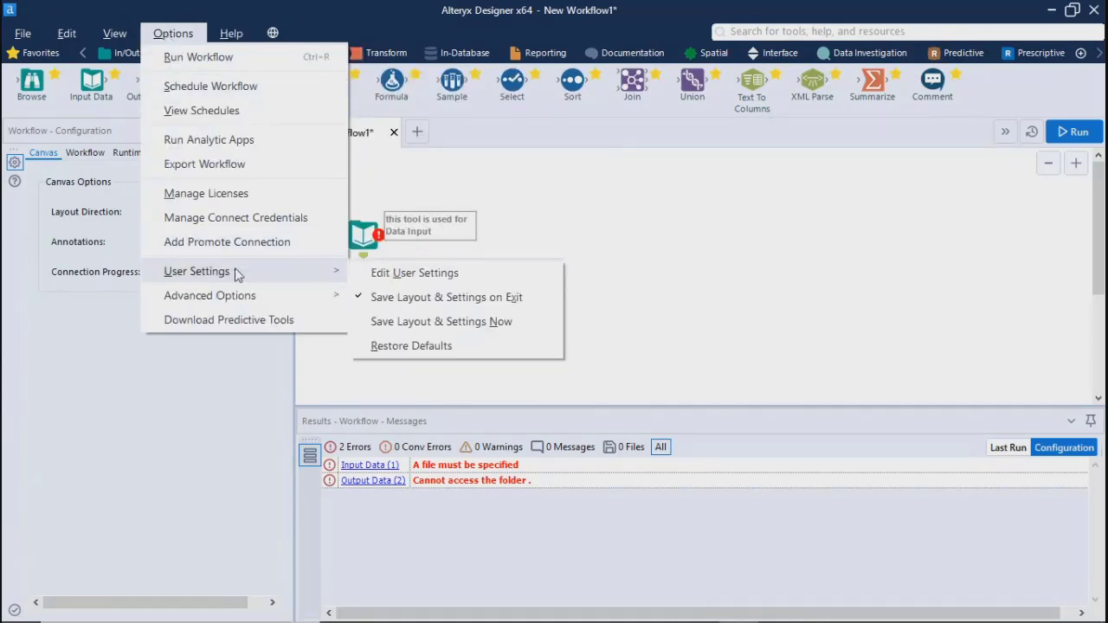
pyautogui.moveTo(248, 294)
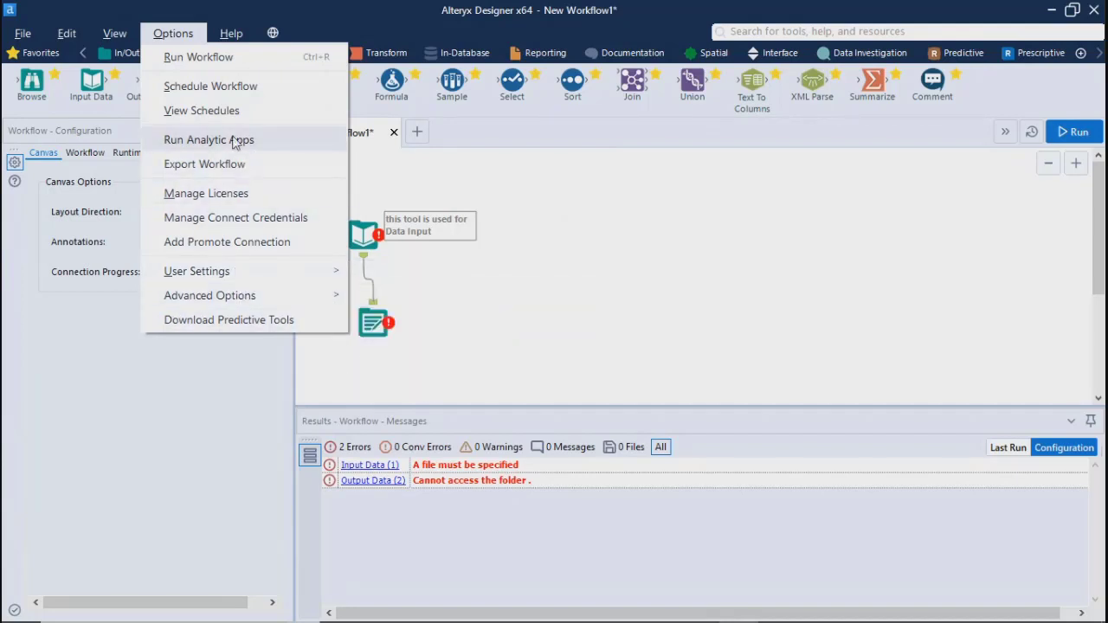
# Show the Overview window and select both tools on the canvas together with their connection
pyautogui.click(115, 33)
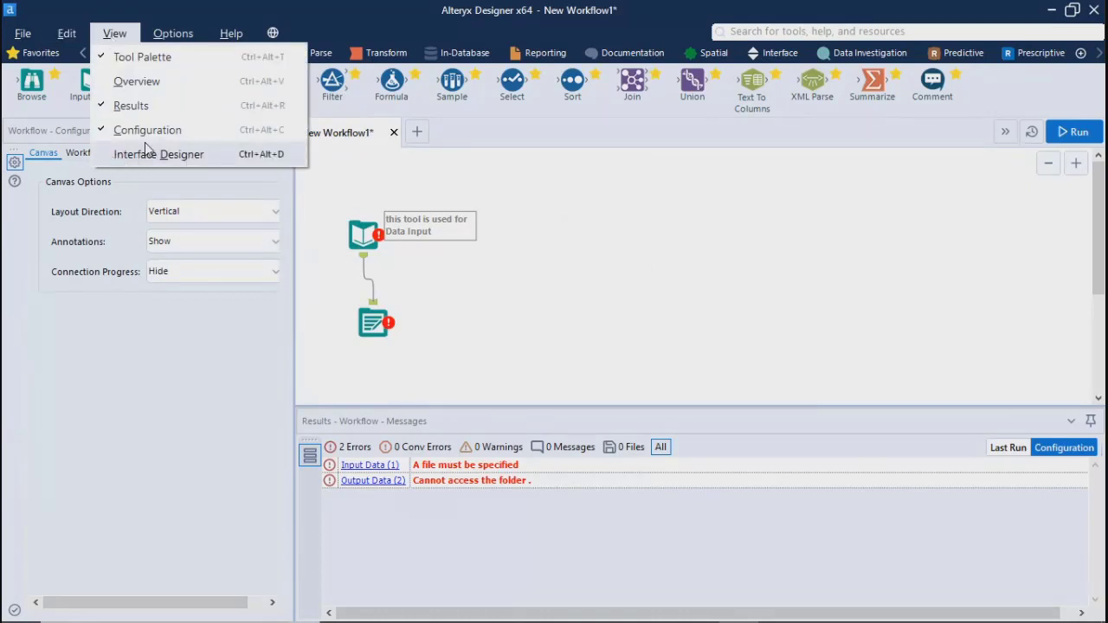
pyautogui.click(122, 83)
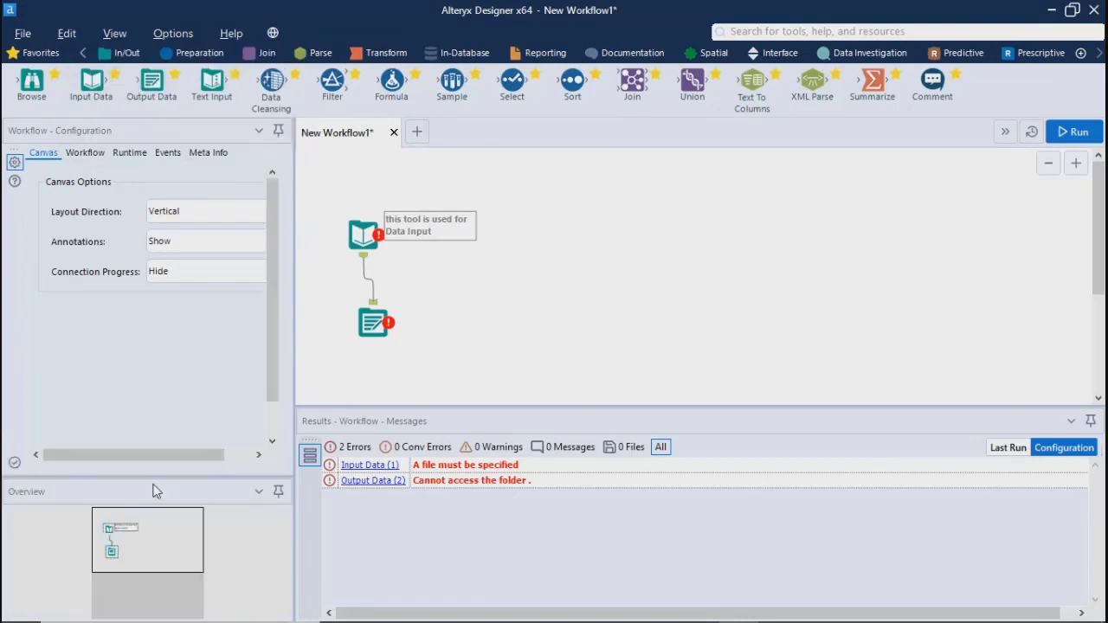
pyautogui.moveTo(331, 174); pyautogui.dragTo(1101, 351)
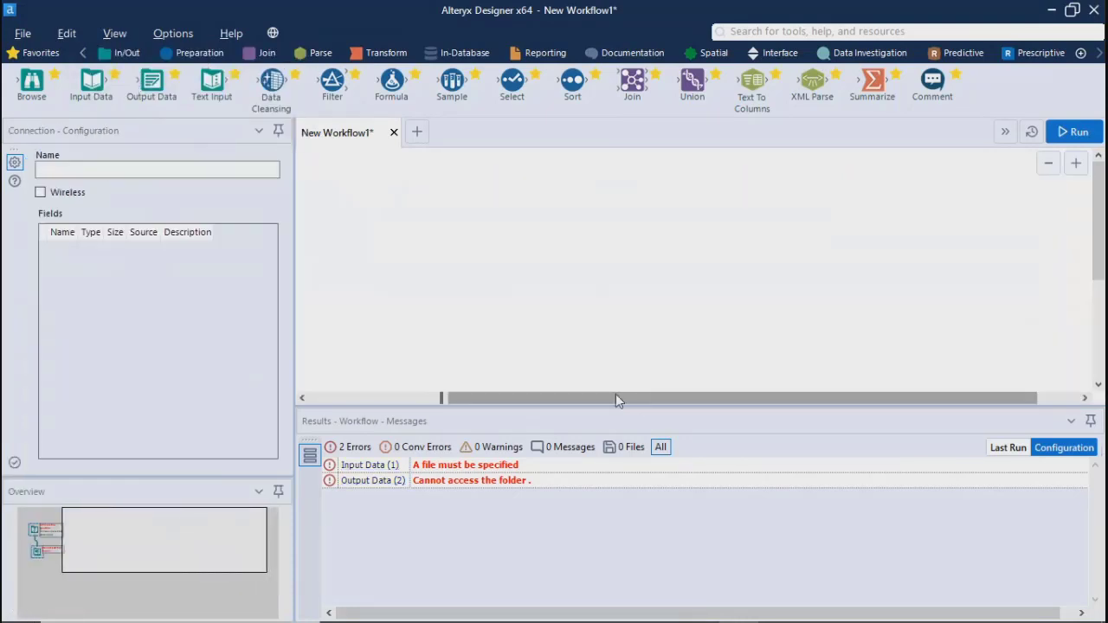
pyautogui.moveTo(615, 393); pyautogui.dragTo(341, 395)
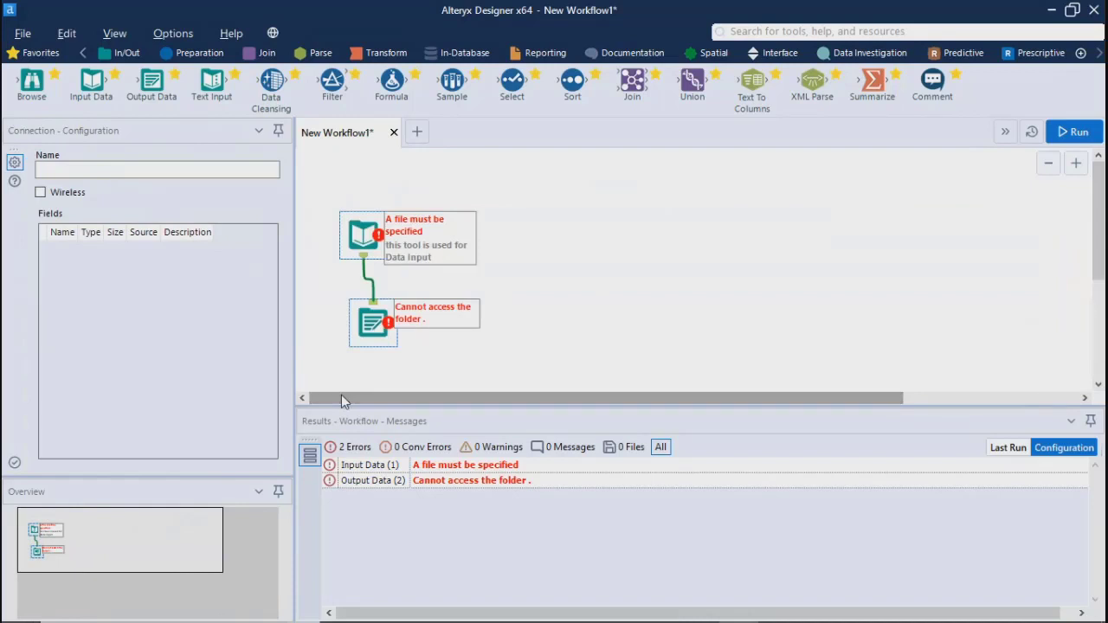
pyautogui.click(603, 290)
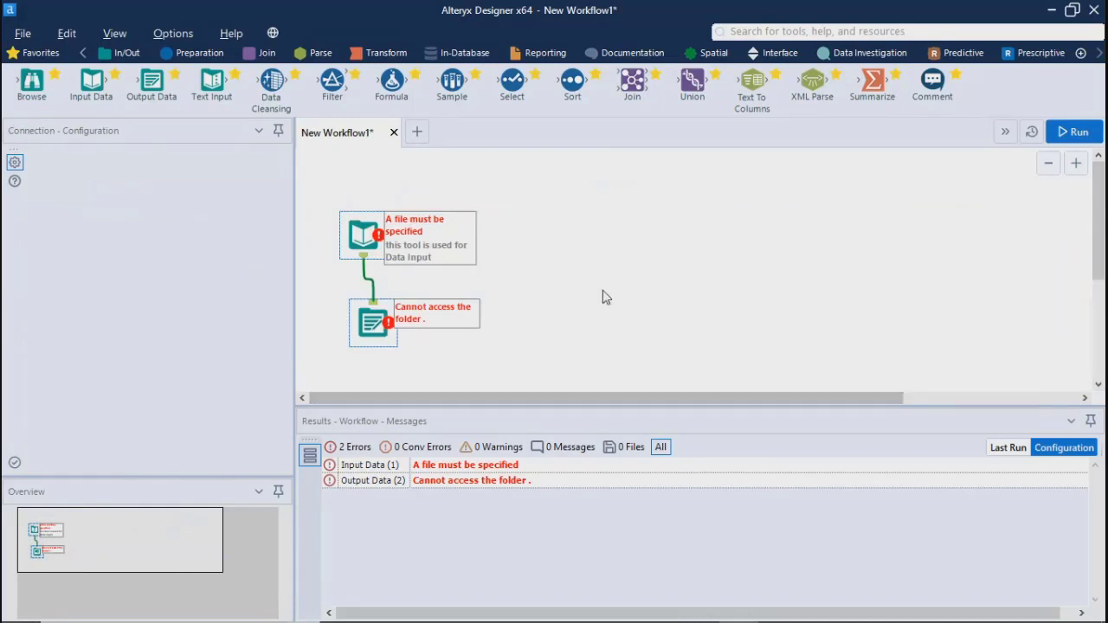
pyautogui.moveTo(338, 190); pyautogui.dragTo(580, 377)
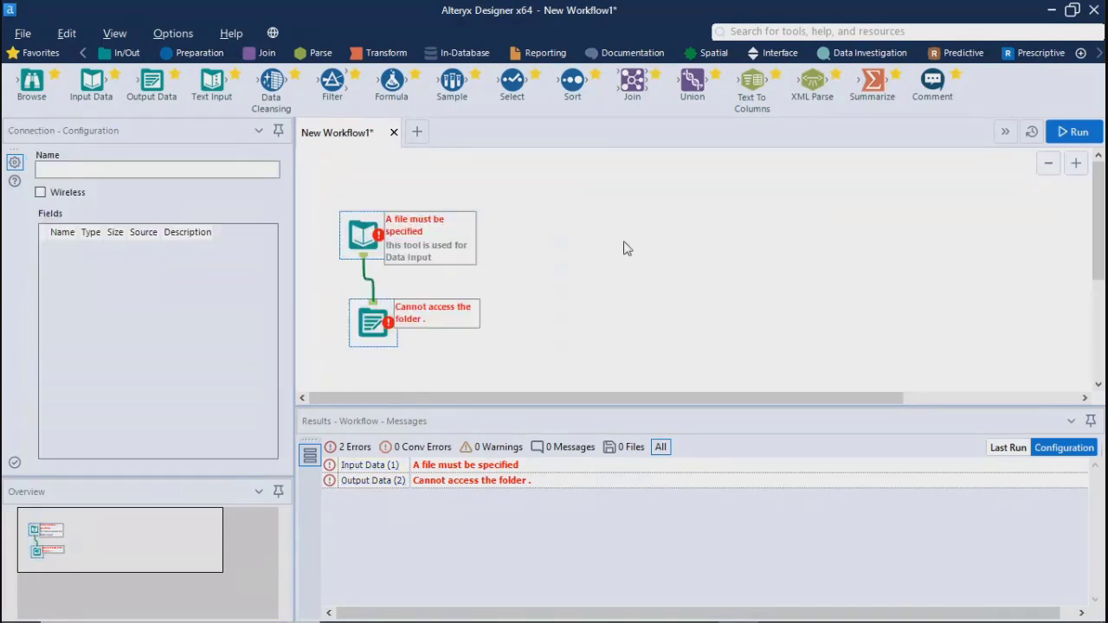
pyautogui.moveTo(611, 203); pyautogui.dragTo(875, 368)
pyautogui.click(114, 33)
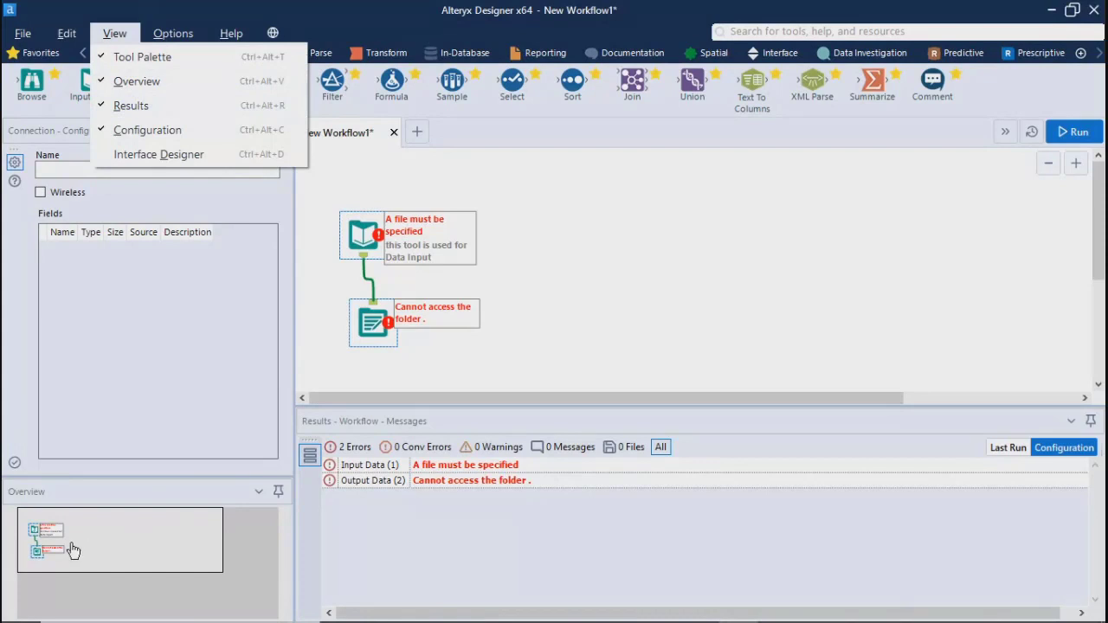
pyautogui.click(556, 274)
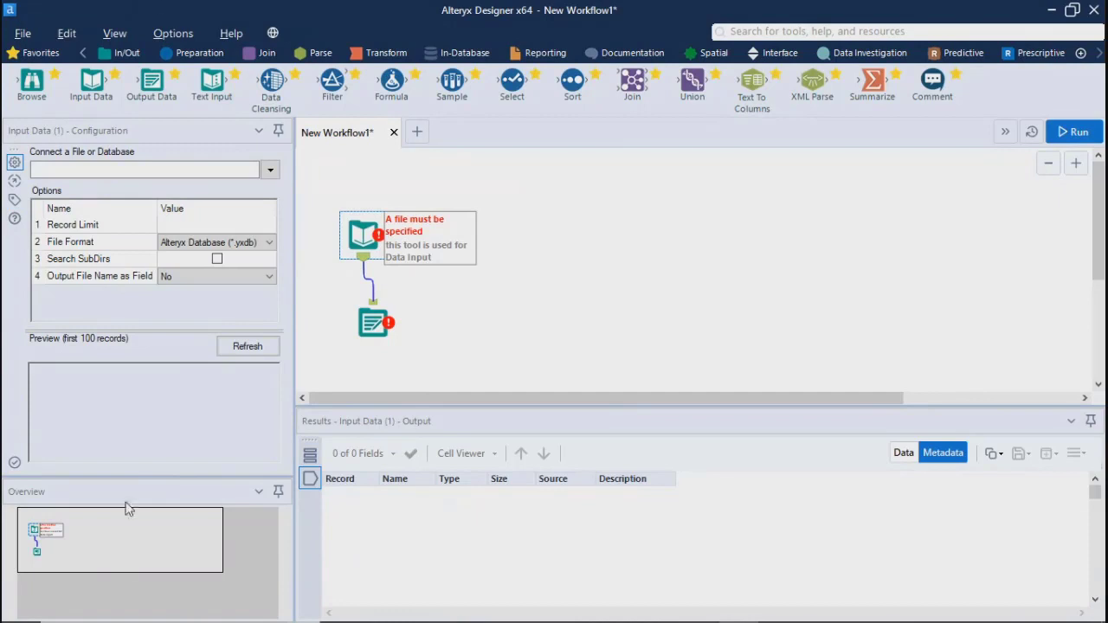
pyautogui.click(114, 33)
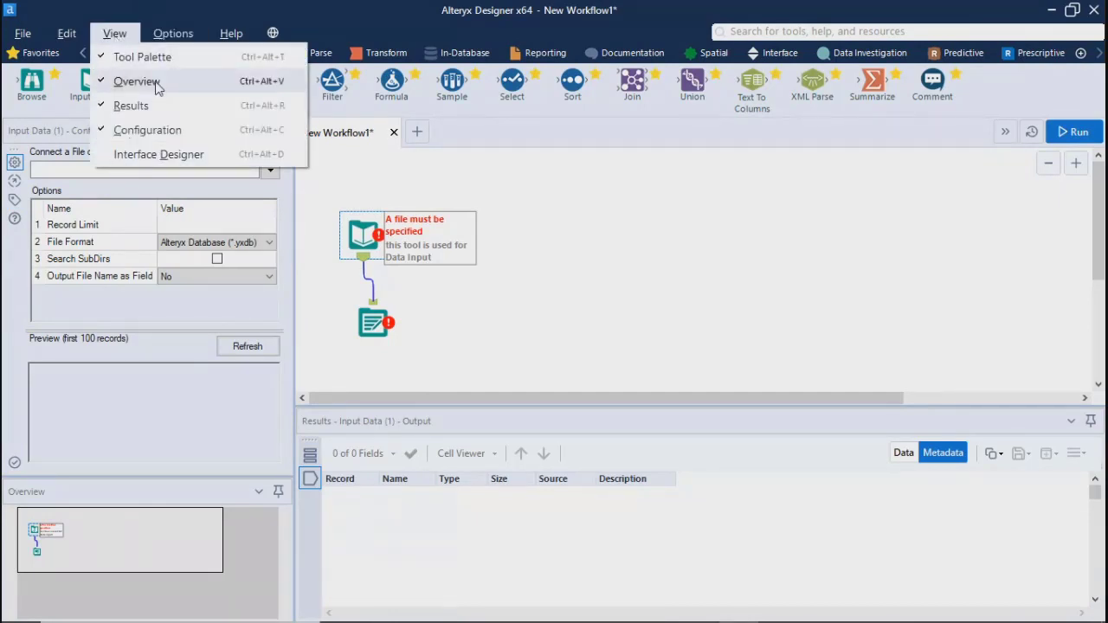
pyautogui.click(357, 396)
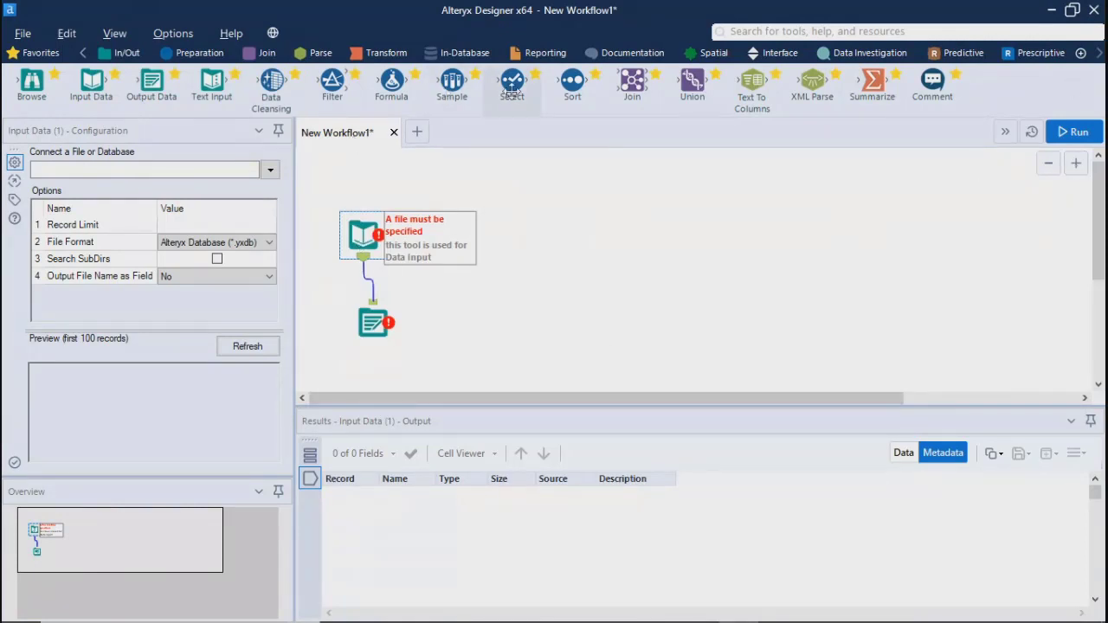
# Add Select, Sort, Join, Union and XML Parse tools and a second Union tool, spread across the canvas beside the existing tools
pyautogui.moveTo(512, 87); pyautogui.dragTo(547, 312)
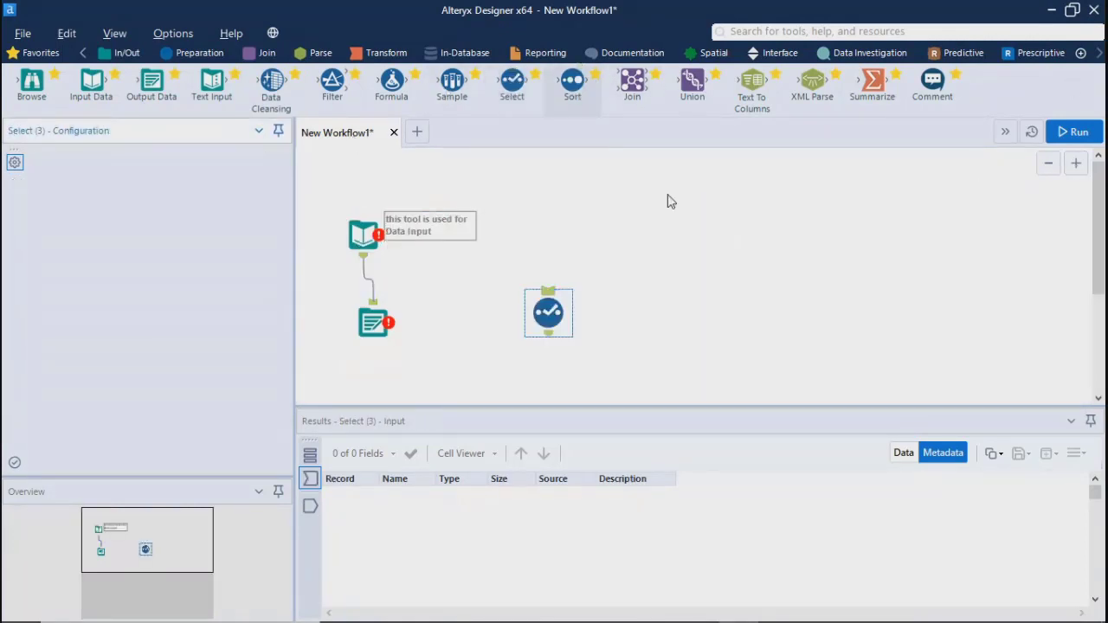
pyautogui.moveTo(572, 82); pyautogui.dragTo(725, 303)
pyautogui.moveTo(631, 82); pyautogui.dragTo(879, 263)
pyautogui.moveTo(692, 82); pyautogui.dragTo(1037, 305)
pyautogui.moveTo(805, 80); pyautogui.dragTo(1039, 287)
pyautogui.moveTo(1039, 287); pyautogui.dragTo(1074, 342)
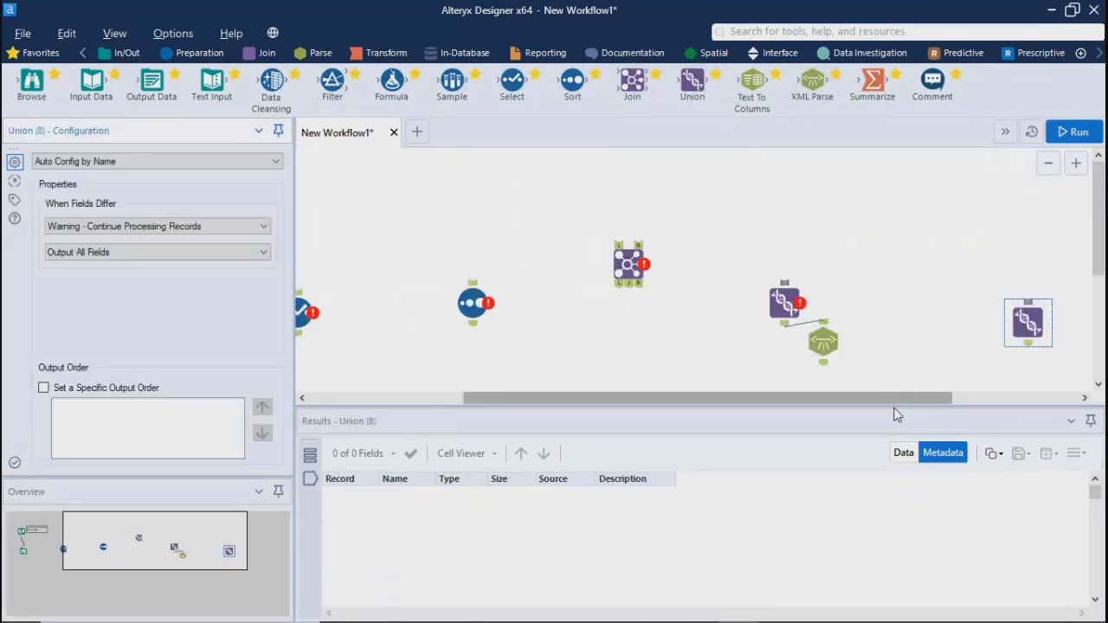
# Make the Overview window taller and use it to follow the position along the spread-out tools on the canvas
pyautogui.moveTo(896, 413); pyautogui.dragTo(734, 399)
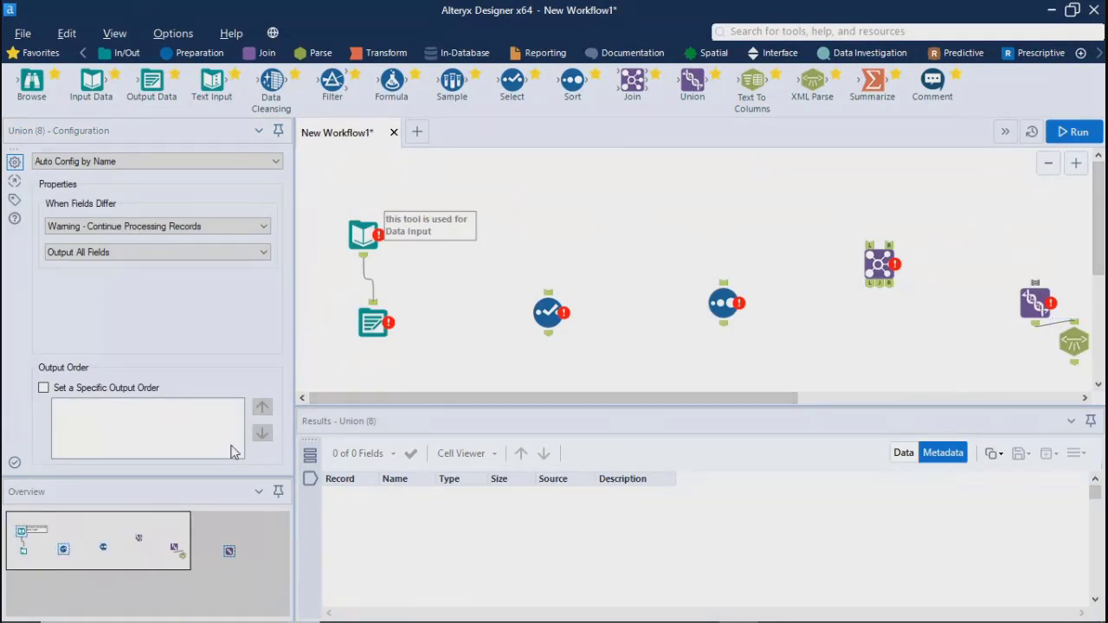
pyautogui.moveTo(529, 400); pyautogui.dragTo(86, 523)
pyautogui.moveTo(601, 394); pyautogui.dragTo(436, 429)
pyautogui.moveTo(156, 398); pyautogui.dragTo(156, 400)
pyautogui.moveTo(427, 400); pyautogui.dragTo(752, 388)
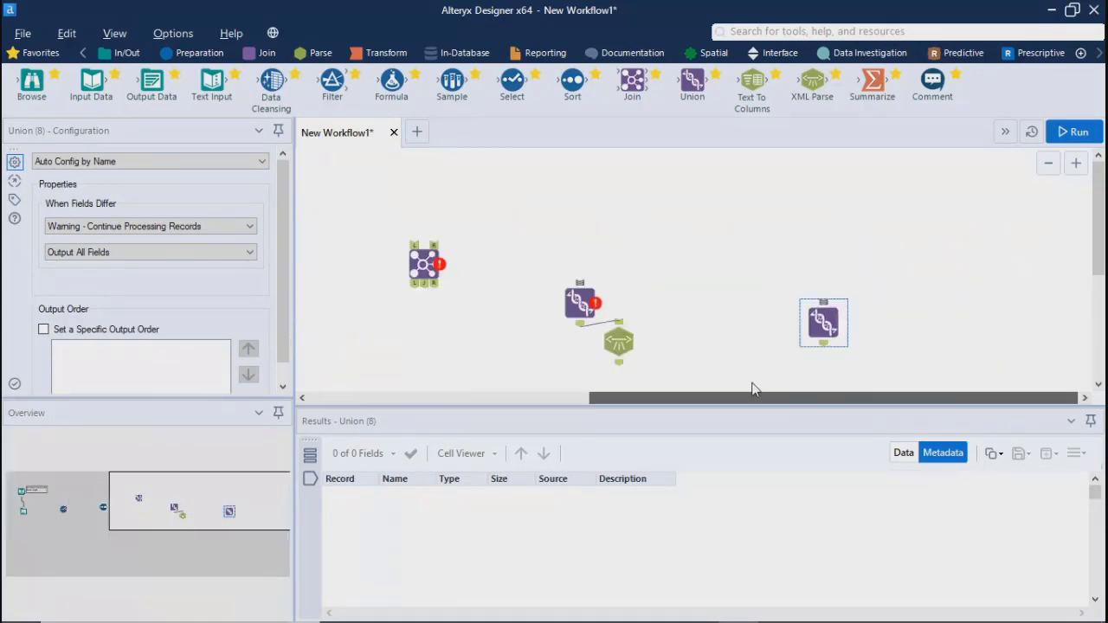
pyautogui.moveTo(823, 389); pyautogui.dragTo(407, 401)
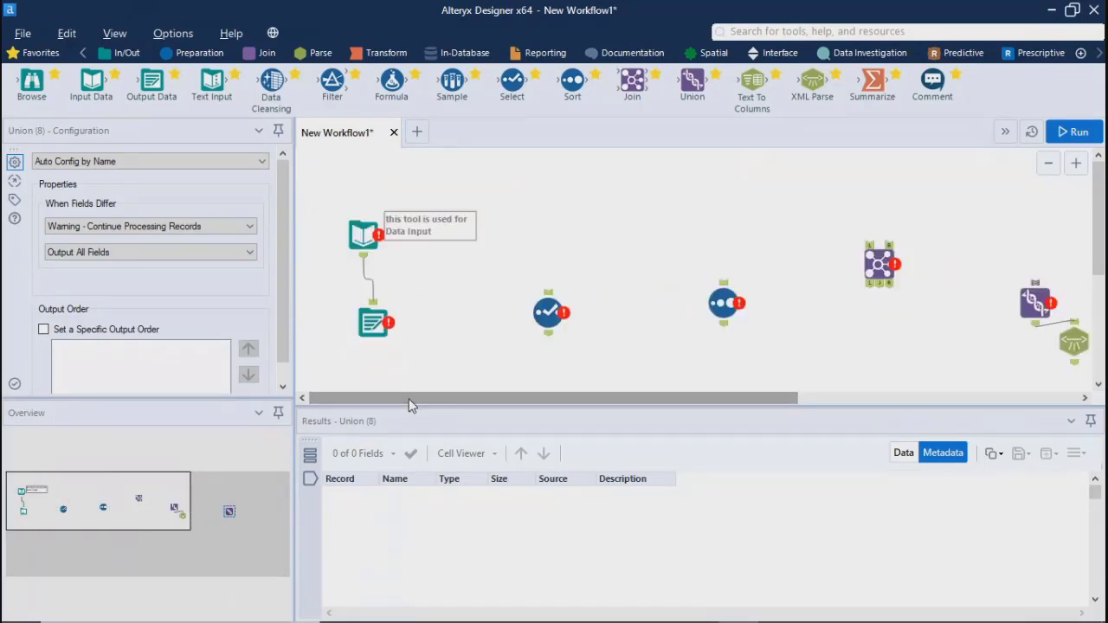
# Delete all tools from the canvas and make the Overview window slightly taller
pyautogui.click(387, 188)
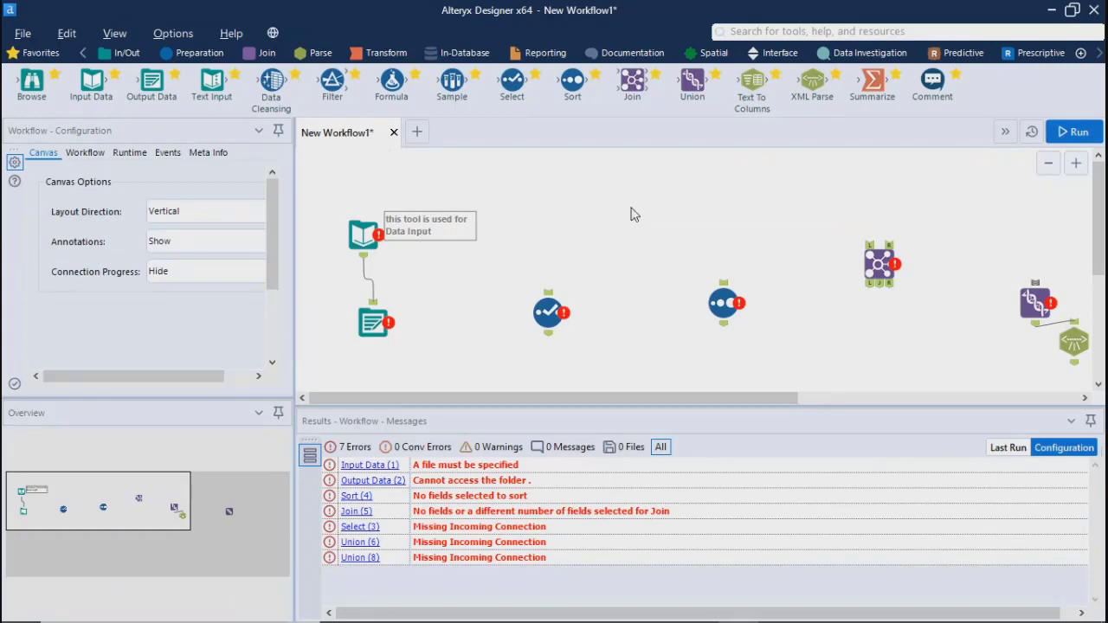
pyautogui.hotkey('ctrl', 'a')
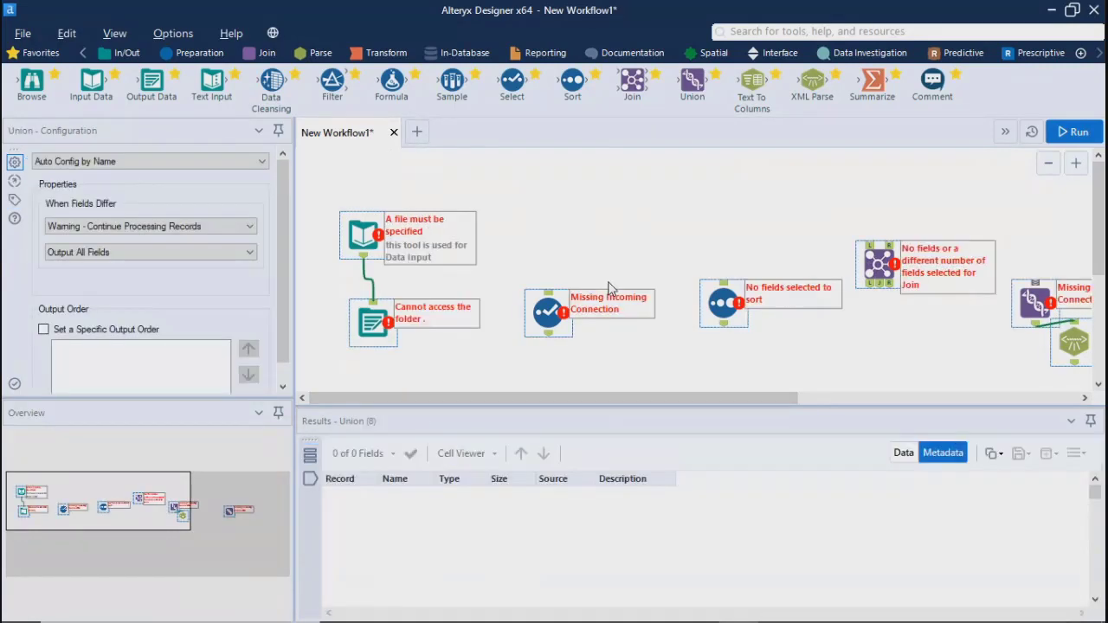
pyautogui.press('Delete')
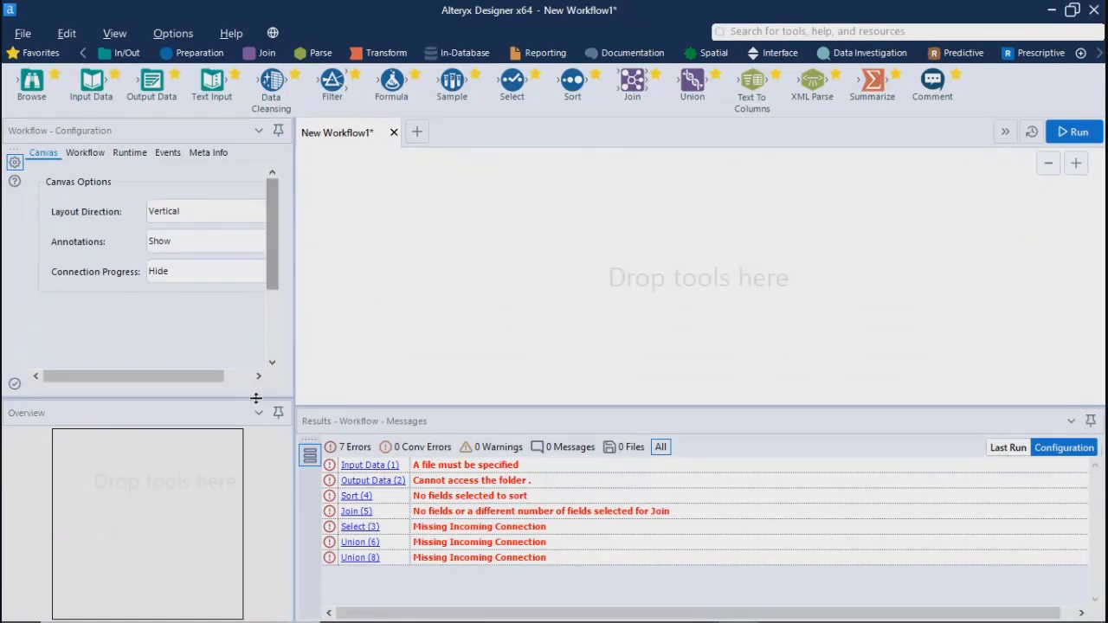
pyautogui.moveTo(216, 400); pyautogui.dragTo(220, 378)
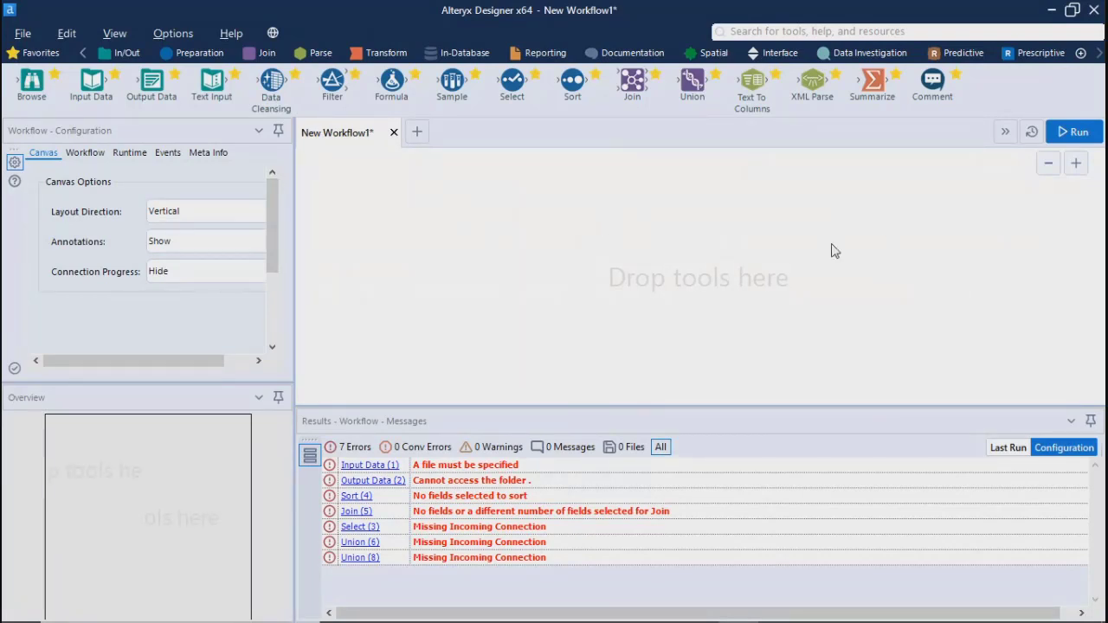
# Place an Input Data tool on the empty canvas and select it to show its configuration
pyautogui.moveTo(91, 83); pyautogui.dragTo(354, 216)
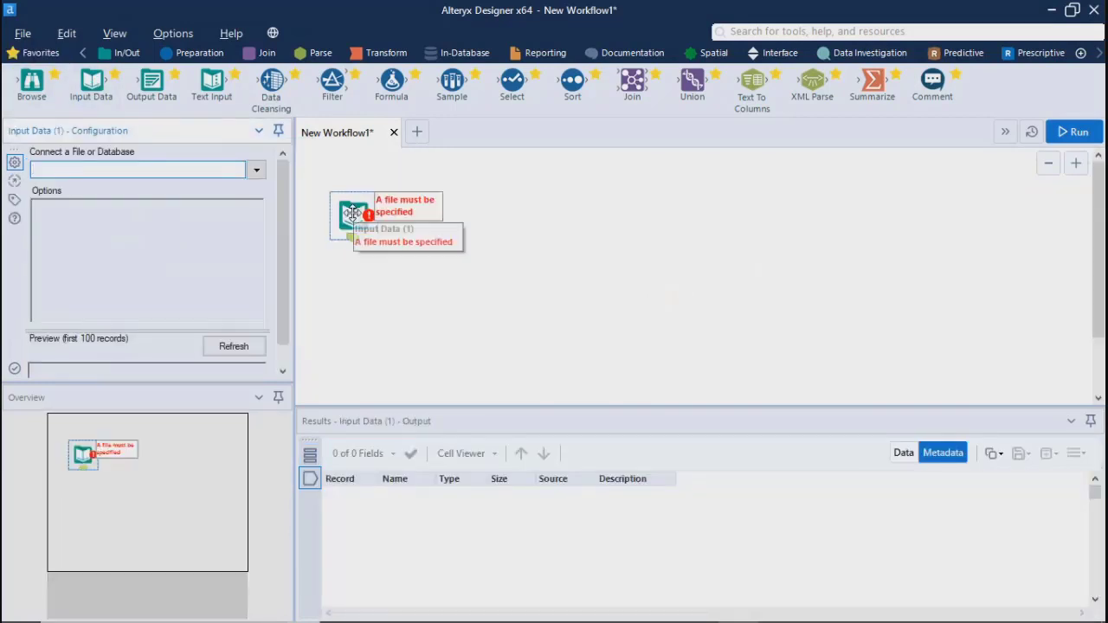
pyautogui.click(356, 267)
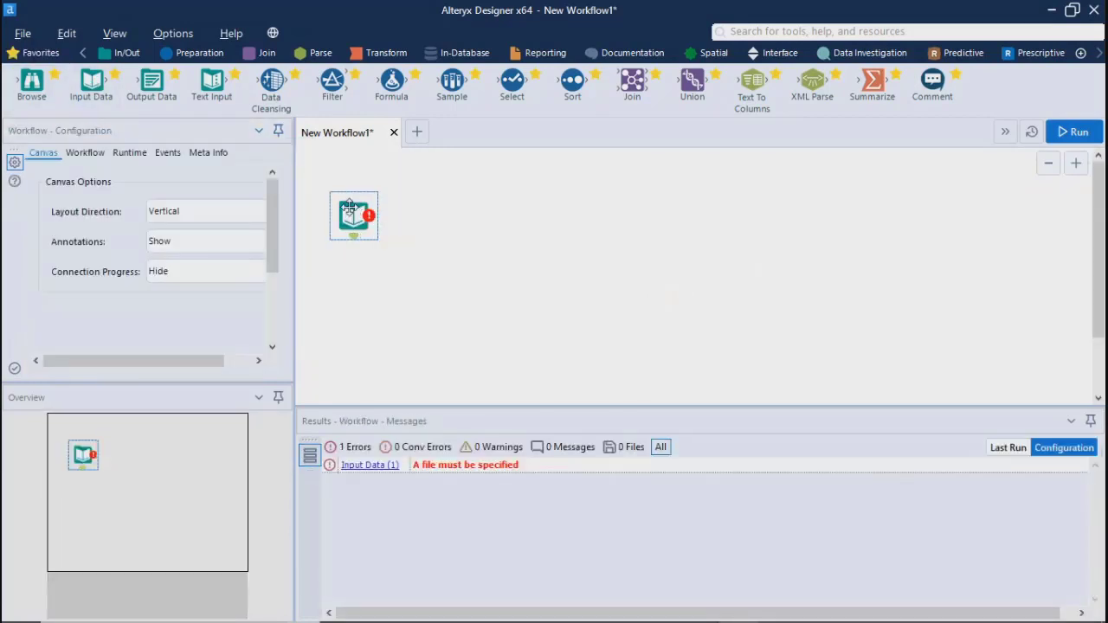
pyautogui.click(350, 206)
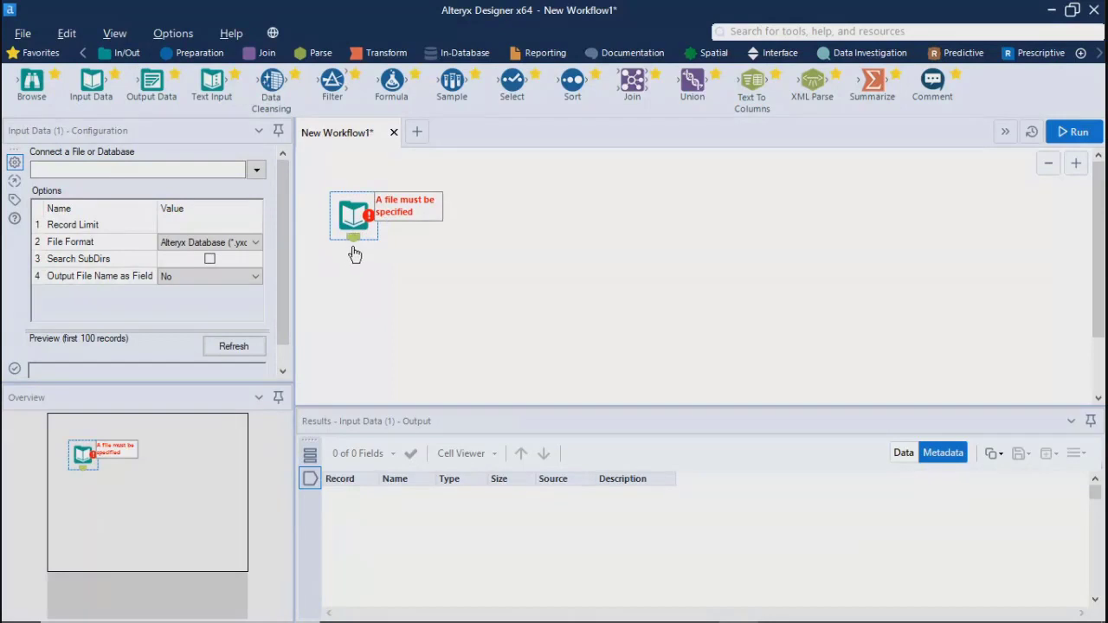
# Set the workflow canvas layout direction to Horizontal
pyautogui.click(636, 251)
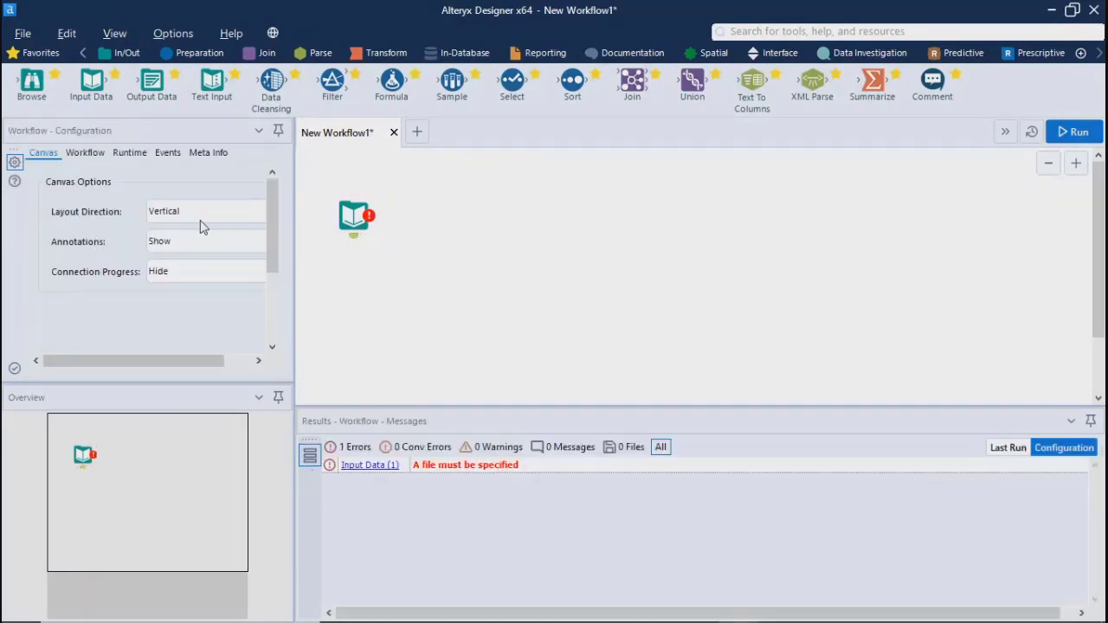
pyautogui.click(203, 222)
pyautogui.click(141, 250)
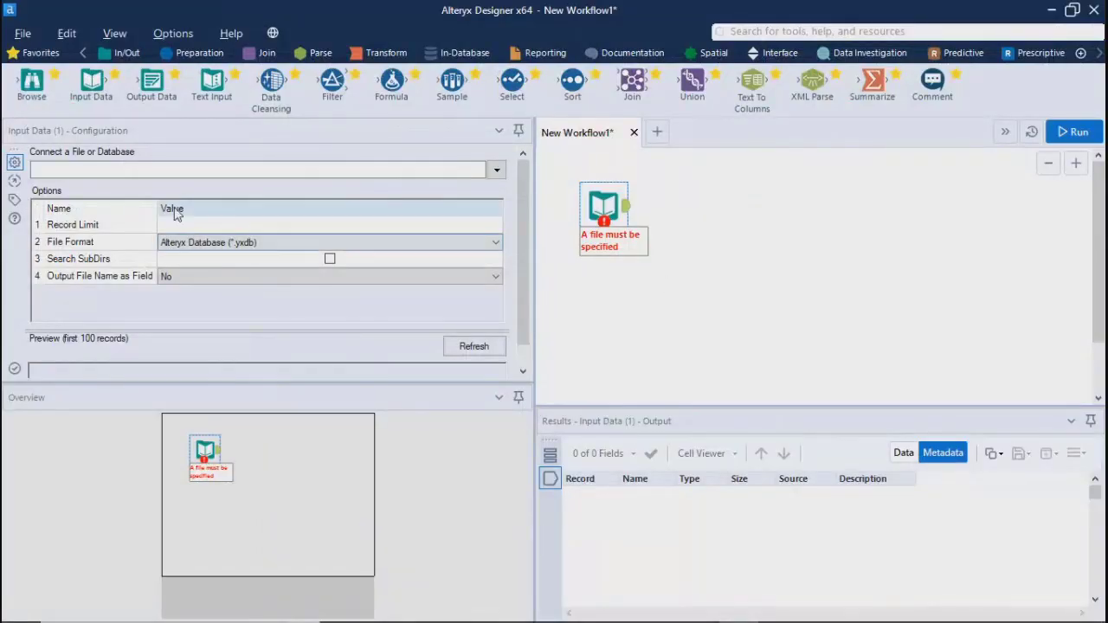
# Enable Search SubDirs for the Input Data tool and review its Record Limit and Output File Name as Field options
pyautogui.click(180, 227)
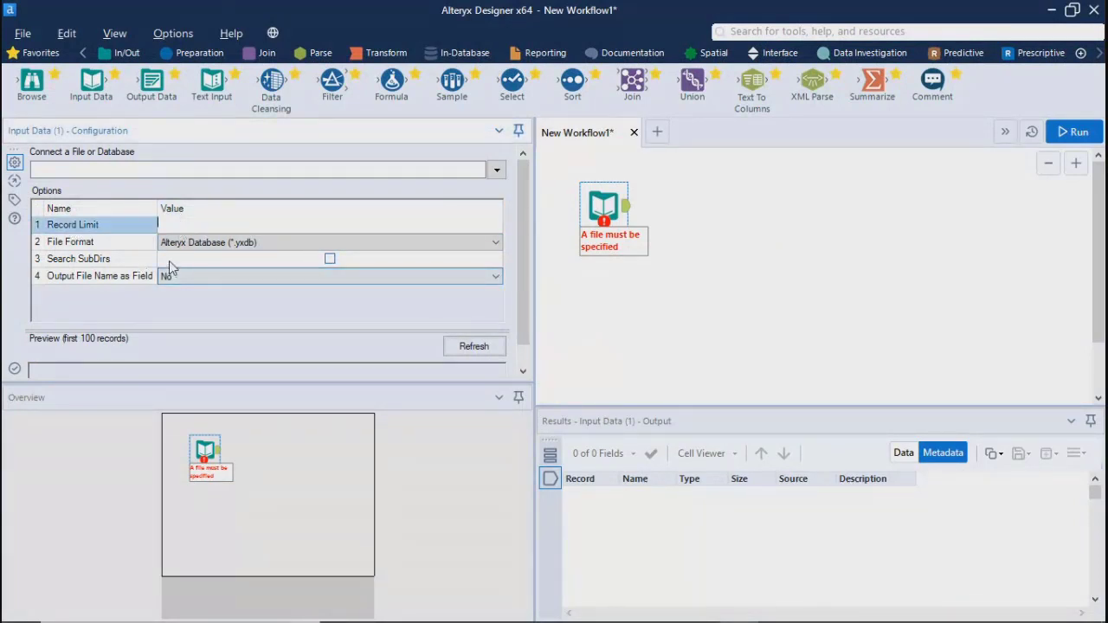
pyautogui.click(317, 259)
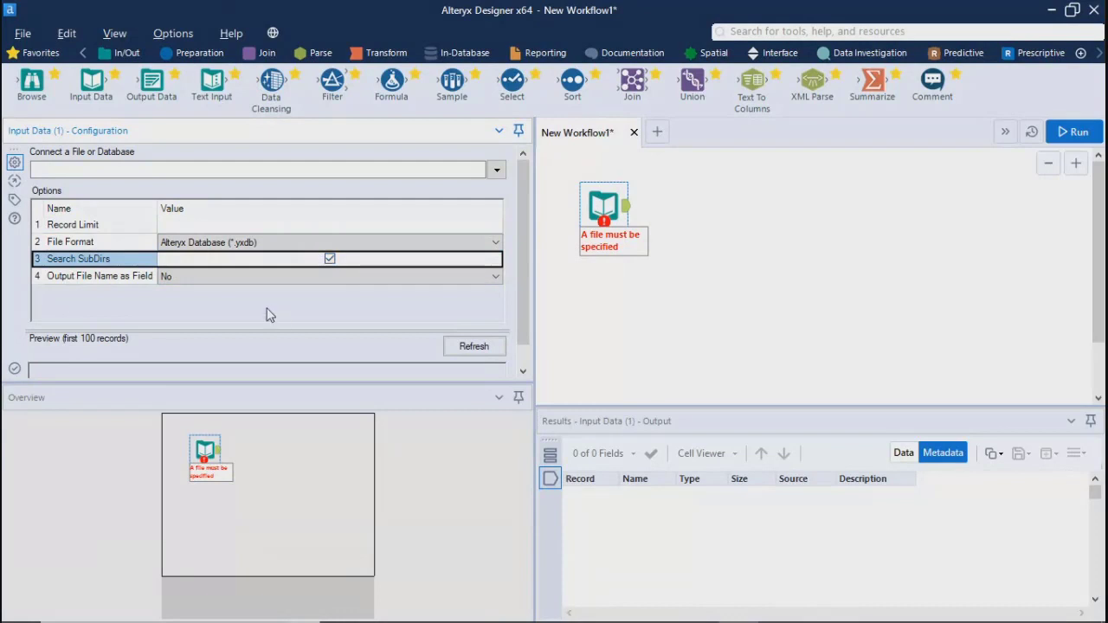
pyautogui.click(216, 277)
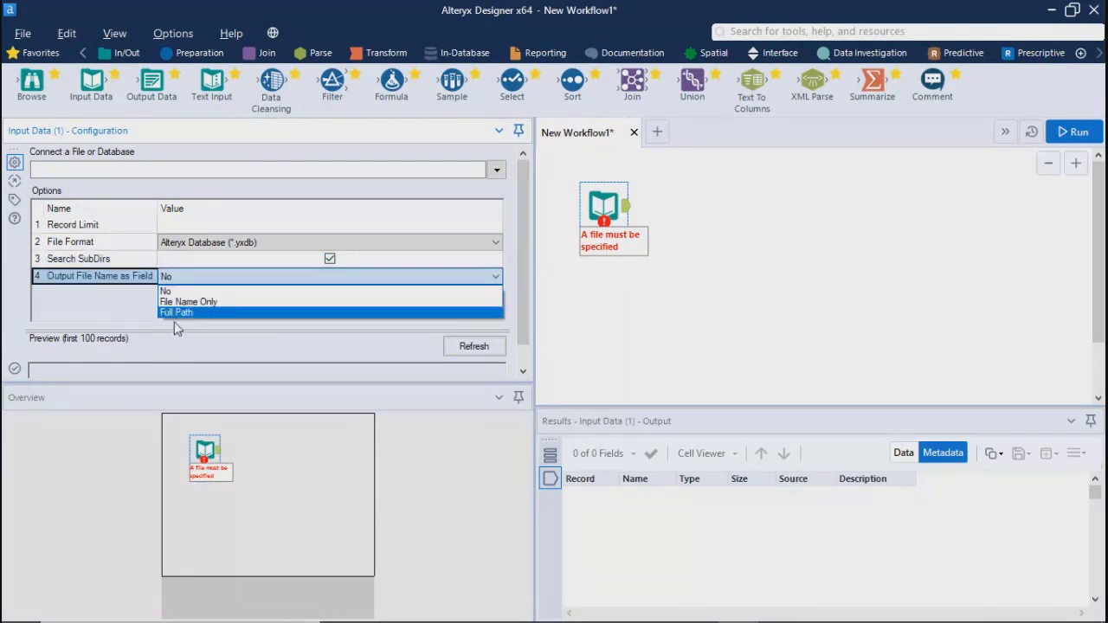
pyautogui.click(633, 321)
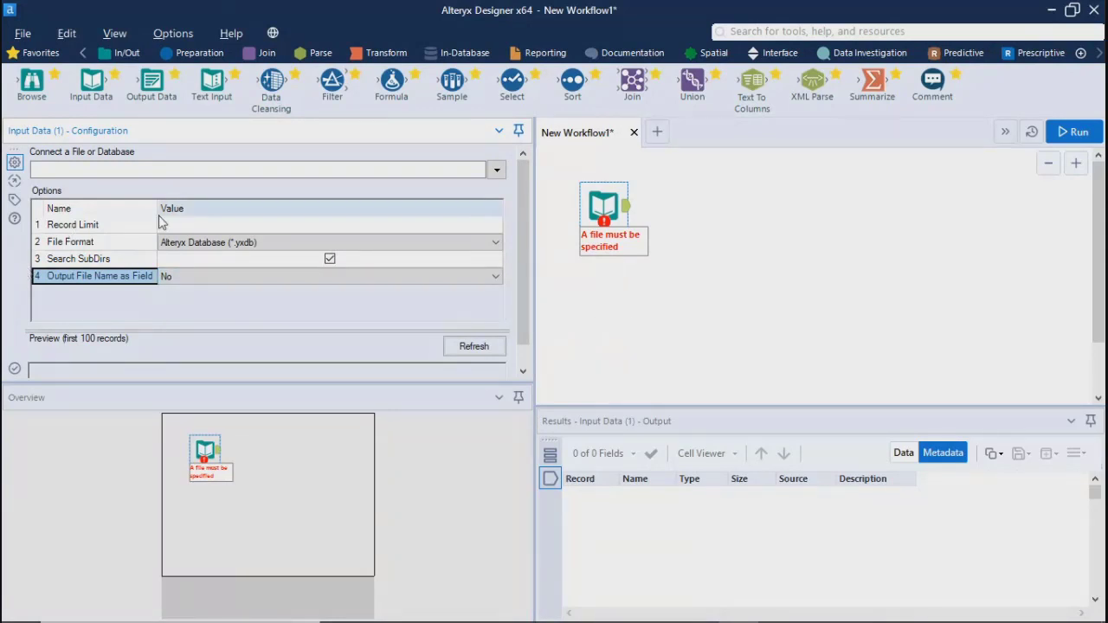
pyautogui.click(219, 226)
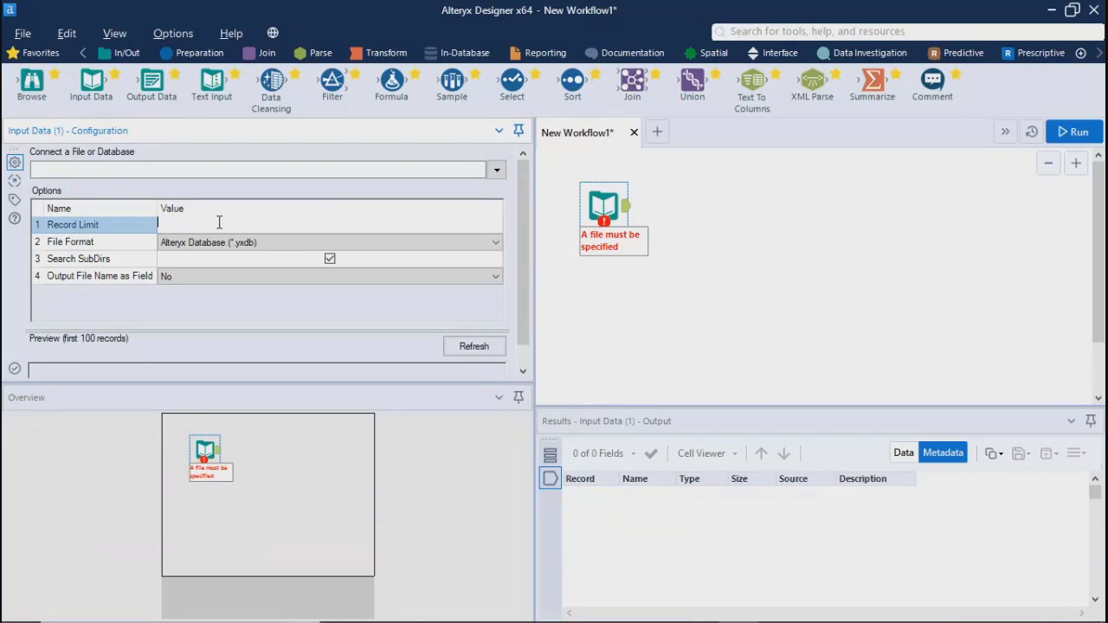
pyautogui.click(686, 249)
pyautogui.click(598, 201)
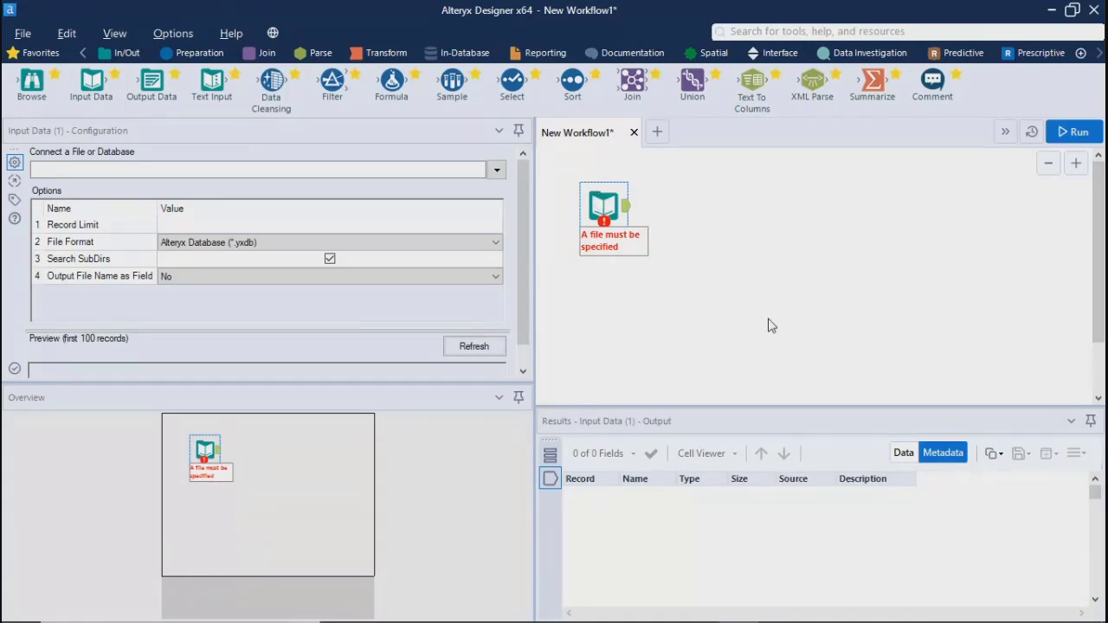
# Connect the Input Data tool to Sheet1 of the Excel file Sample Store File - CO.xlsx in the SampleData folder
pyautogui.click(767, 325)
pyautogui.click(603, 189)
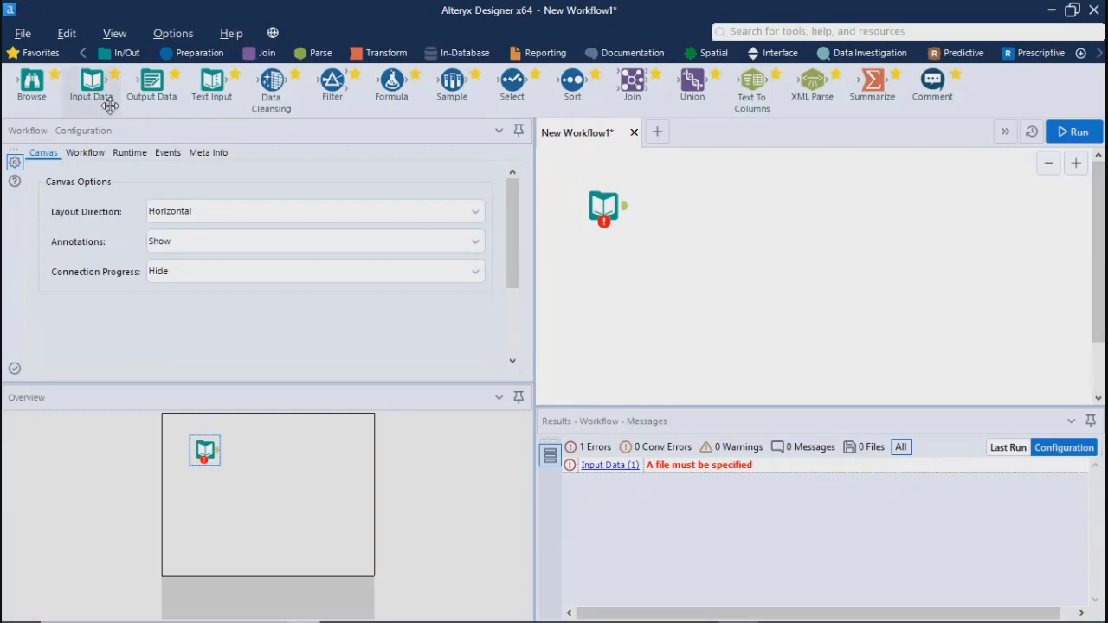
pyautogui.click(603, 206)
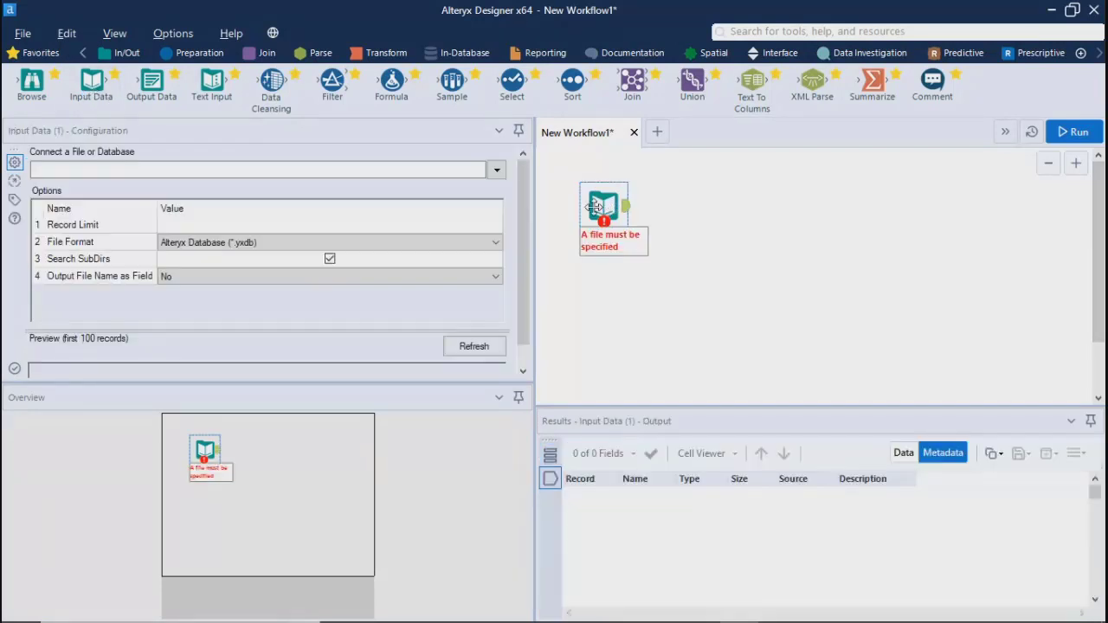
pyautogui.click(502, 169)
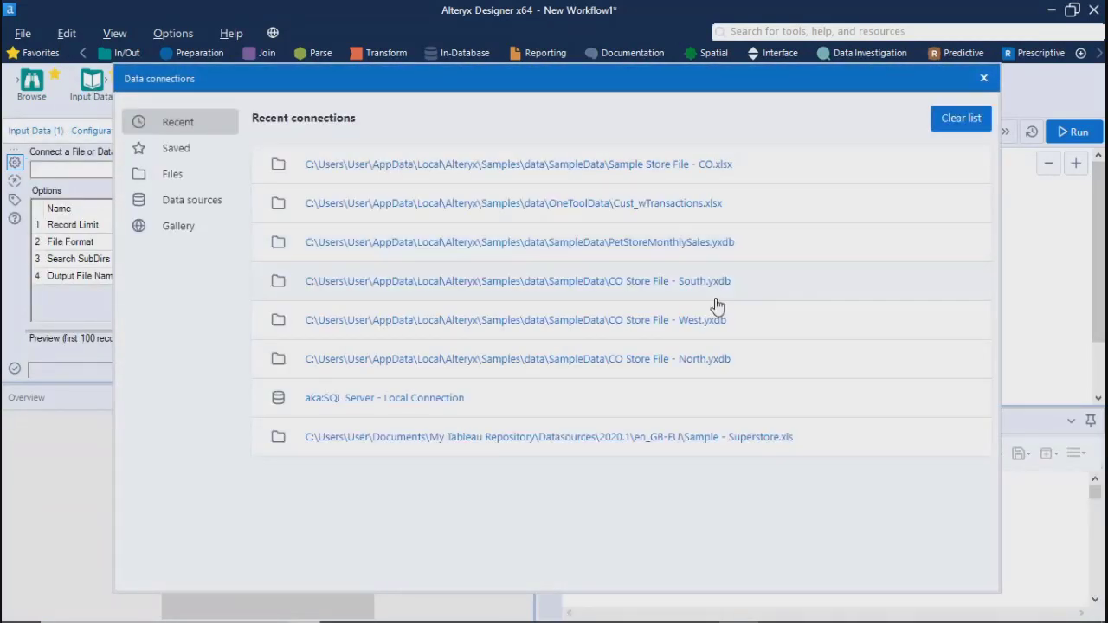
pyautogui.click(173, 175)
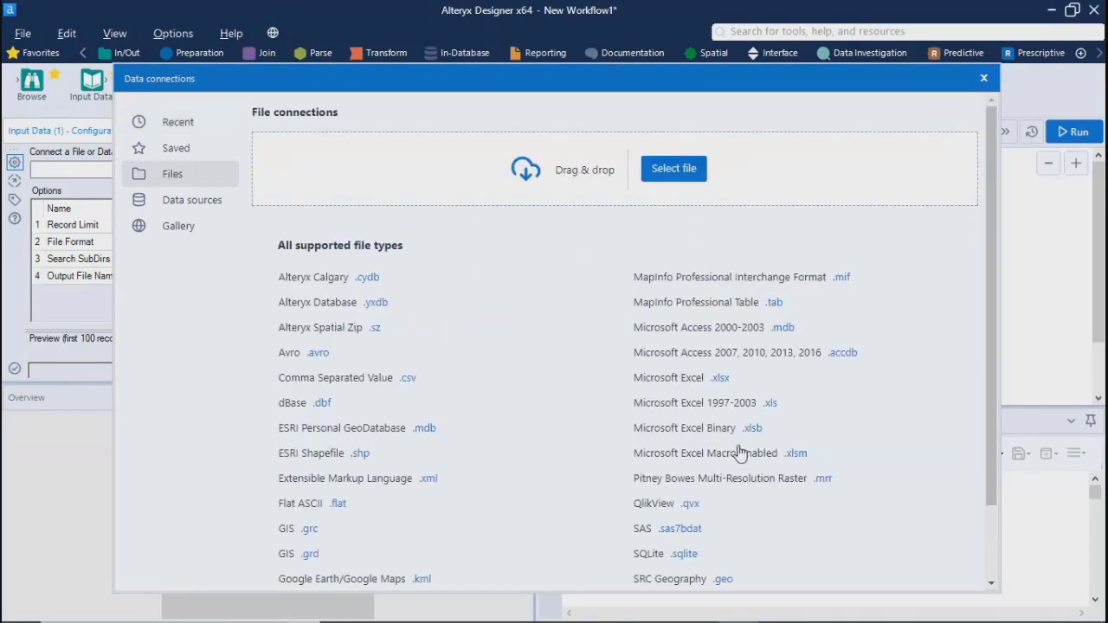
pyautogui.click(722, 379)
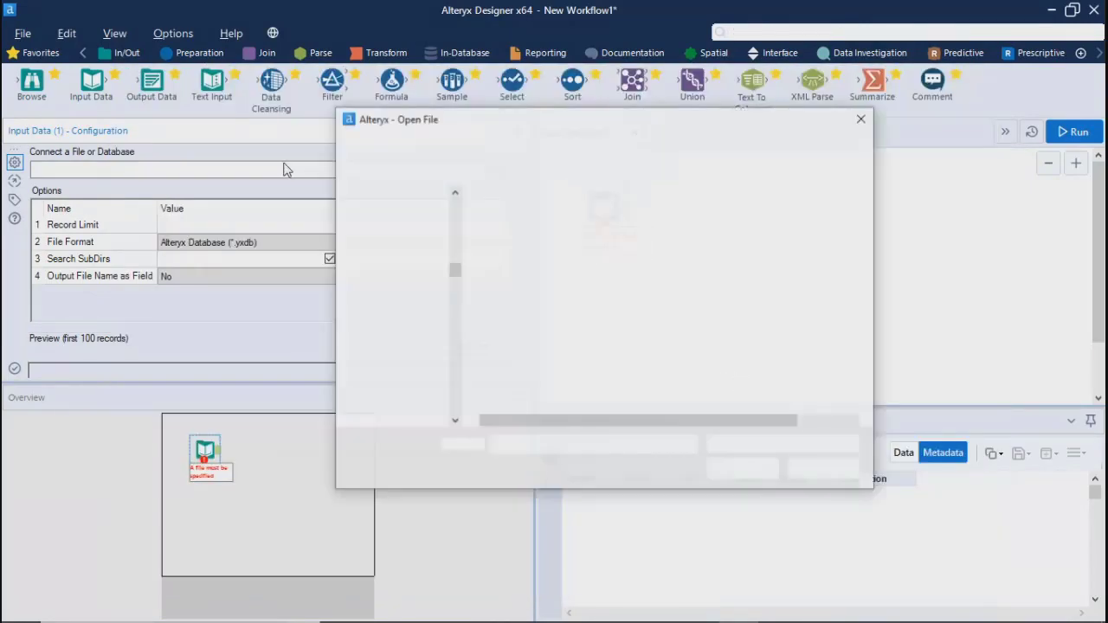
pyautogui.click(536, 289)
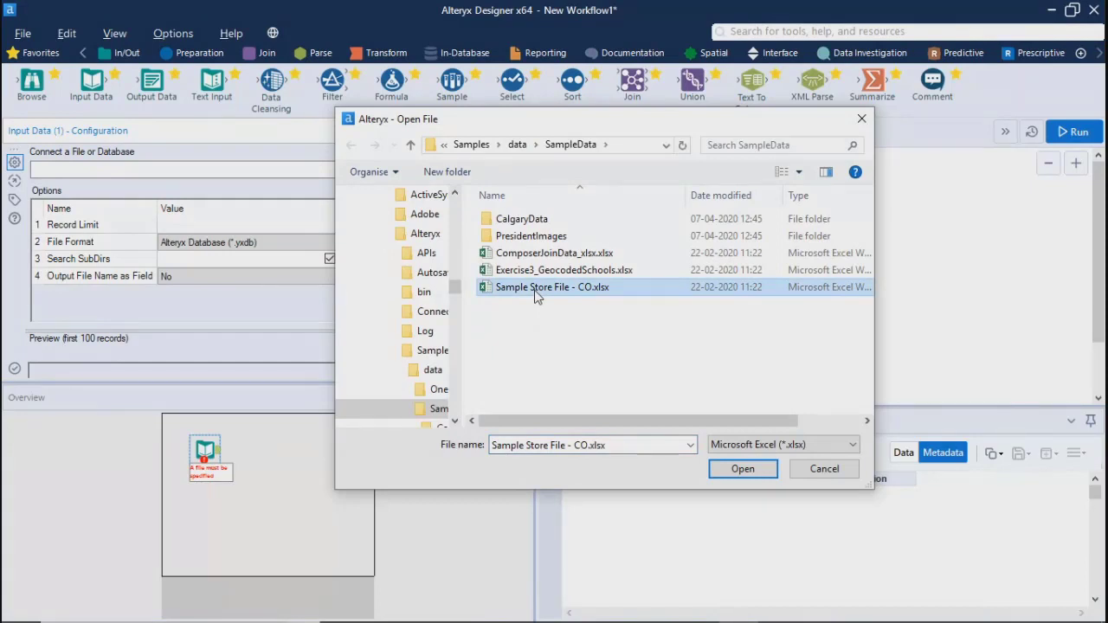
pyautogui.click(725, 470)
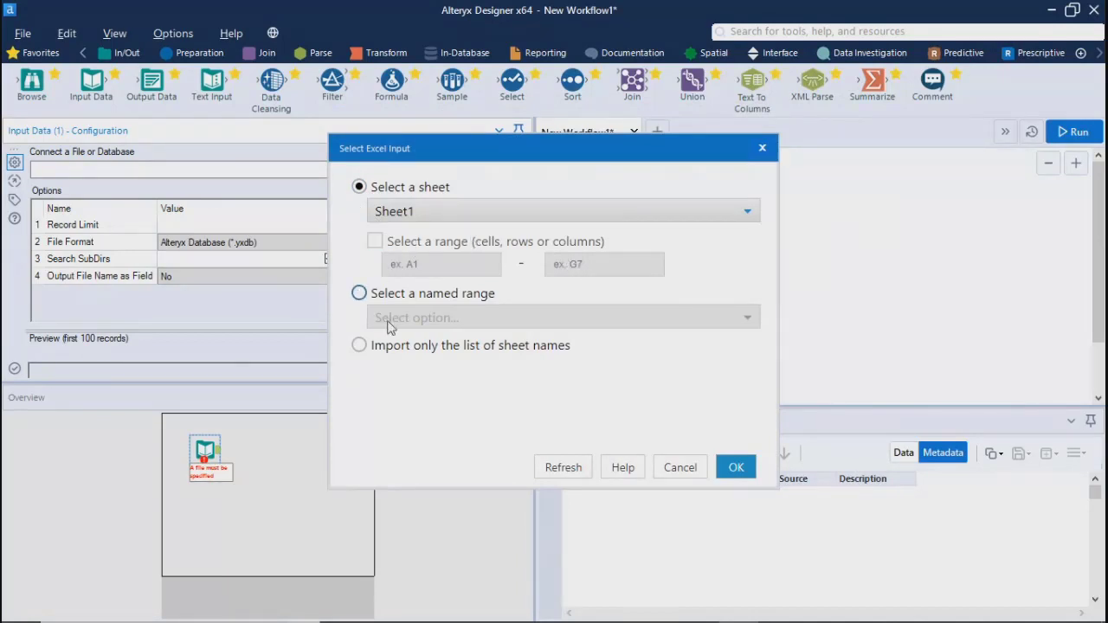
pyautogui.click(733, 467)
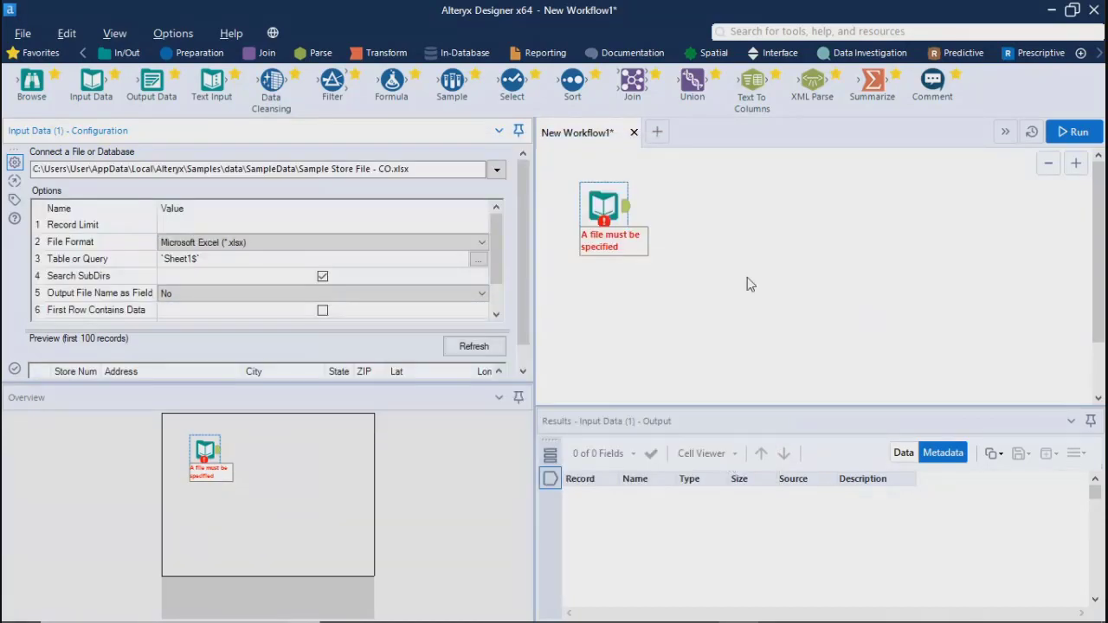
# Hide the Overview window to give the Input Data file preview more room
pyautogui.moveTo(523, 276); pyautogui.dragTo(536, 344)
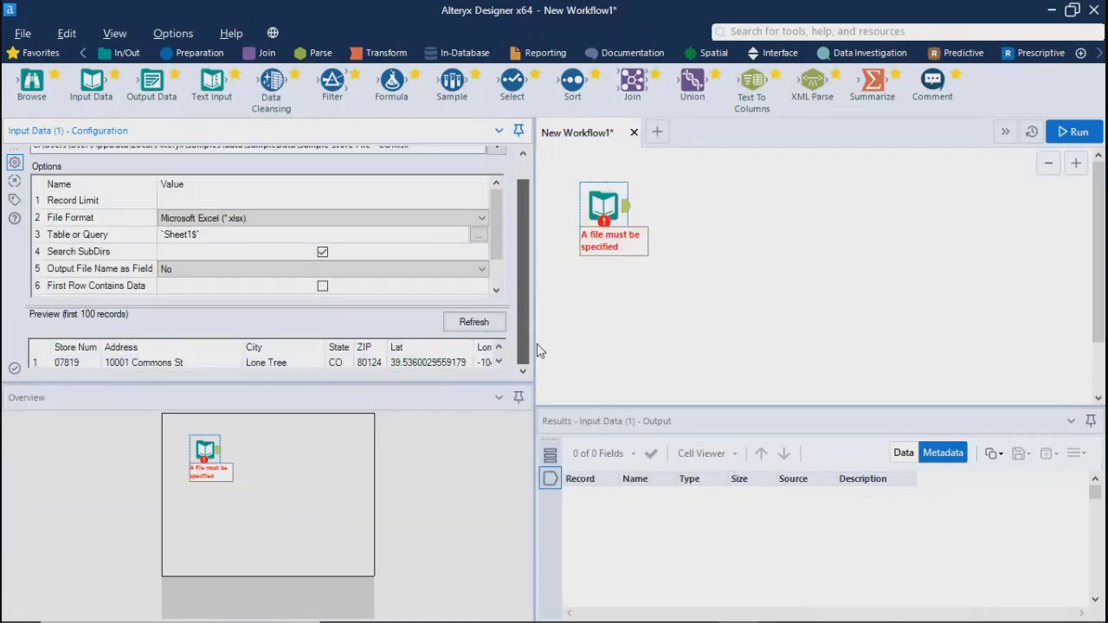
pyautogui.click(115, 34)
pyautogui.click(121, 83)
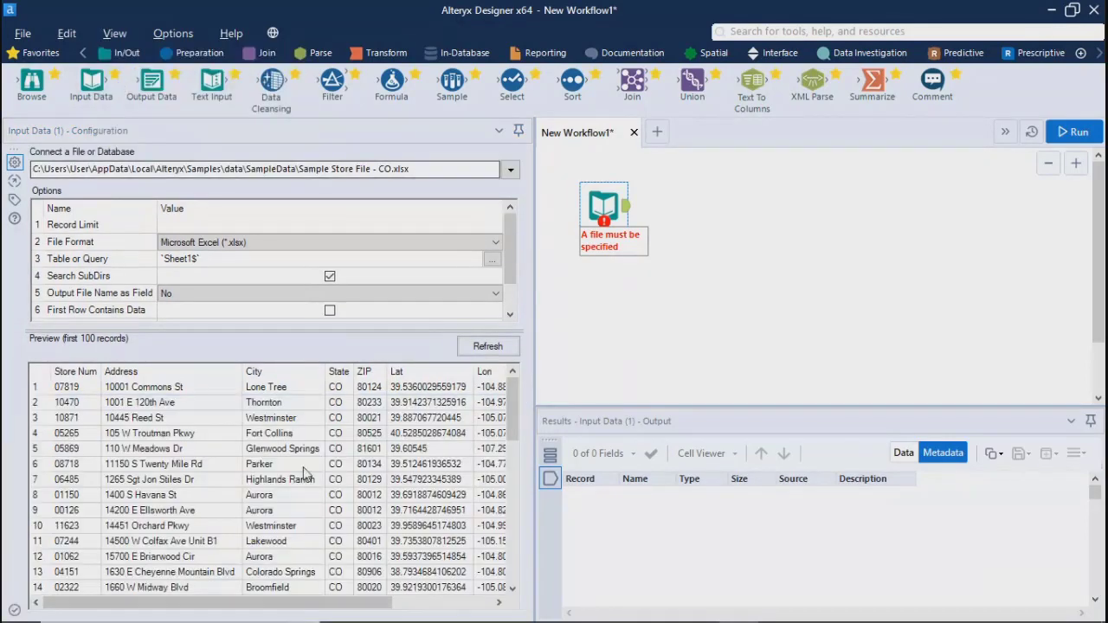
pyautogui.moveTo(143, 606)
pyautogui.mouseDown()
pyautogui.moveTo(170, 606)
pyautogui.moveTo(134, 606)
pyautogui.mouseUp()
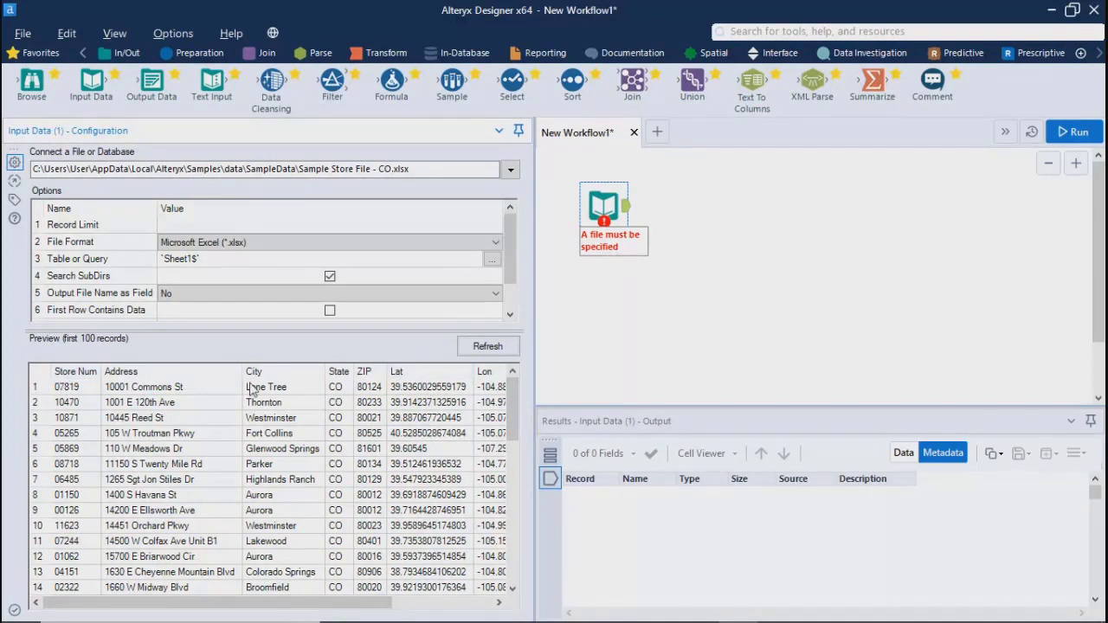
# Set the Input Data tool's Record Limit to 5 and adjust the width of the Configuration window
pyautogui.click(172, 224)
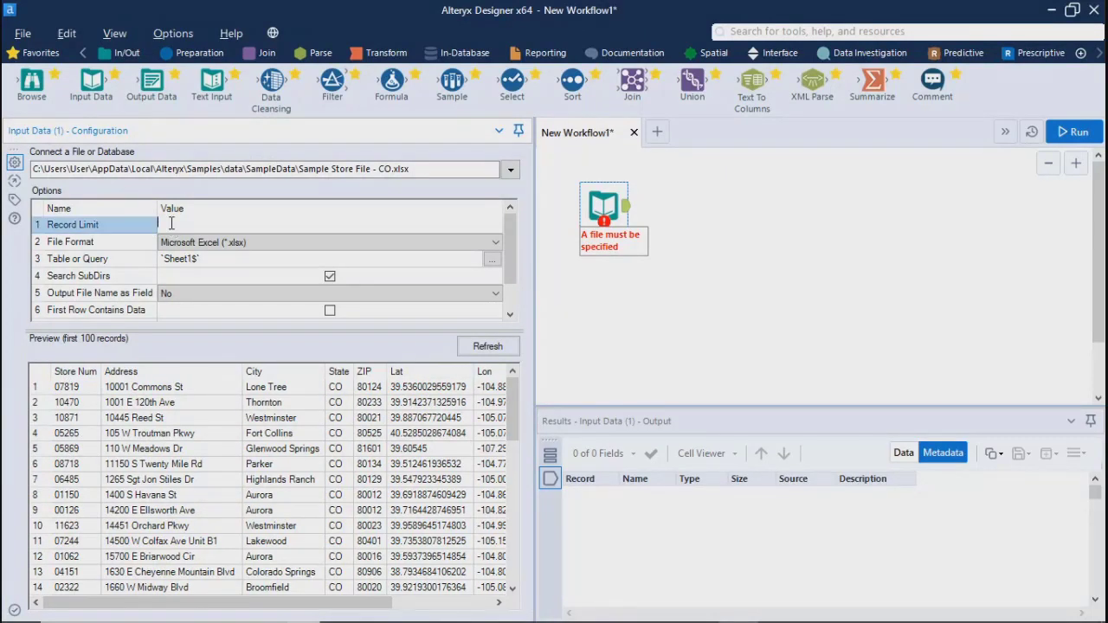
pyautogui.moveTo(511, 391); pyautogui.dragTo(510, 538)
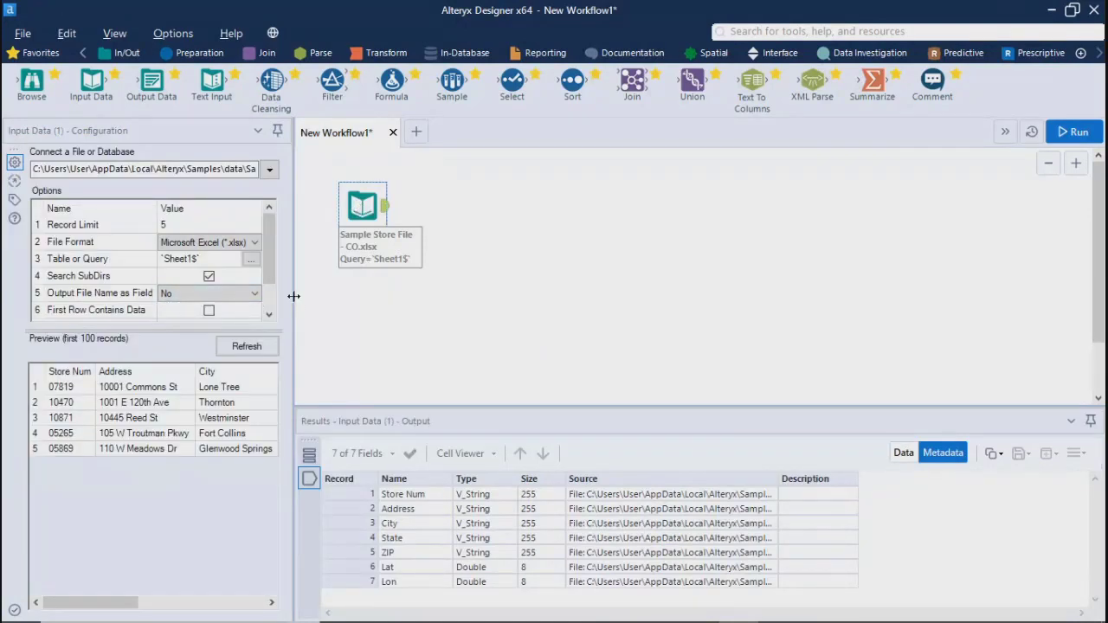
pyautogui.moveTo(294, 305); pyautogui.dragTo(378, 303)
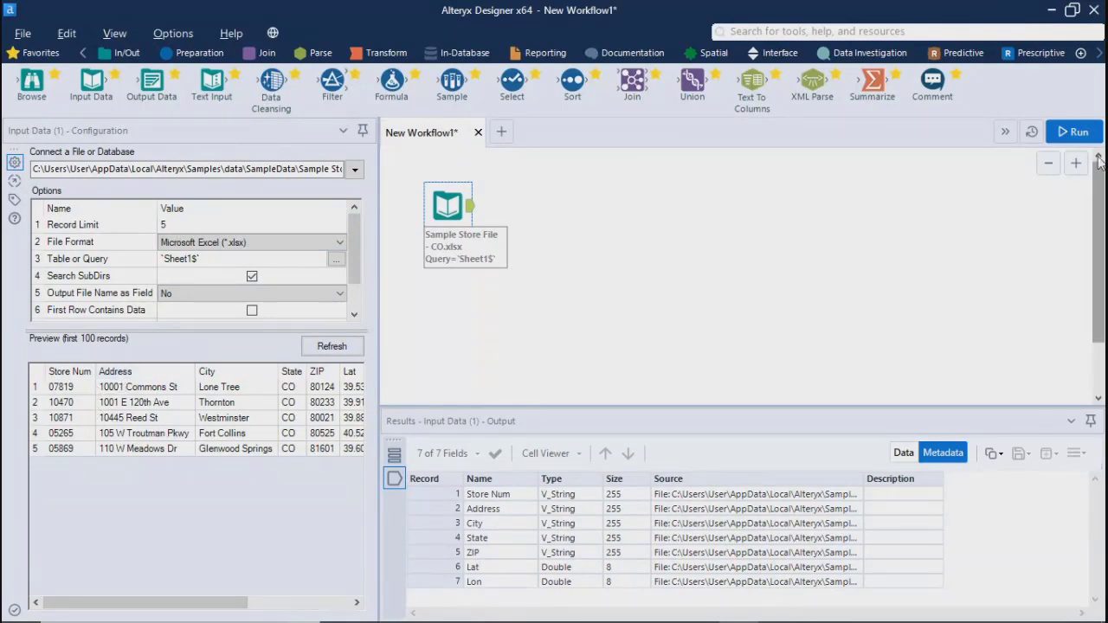
# Run the workflow and make the Results window slightly taller
pyautogui.click(1073, 131)
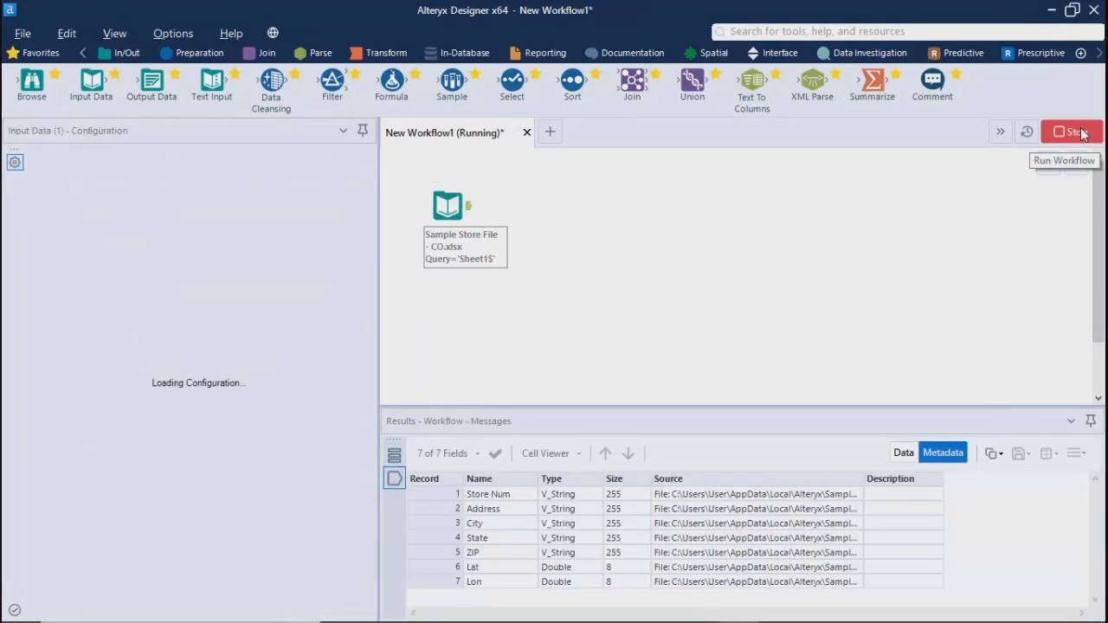
pyautogui.click(683, 385)
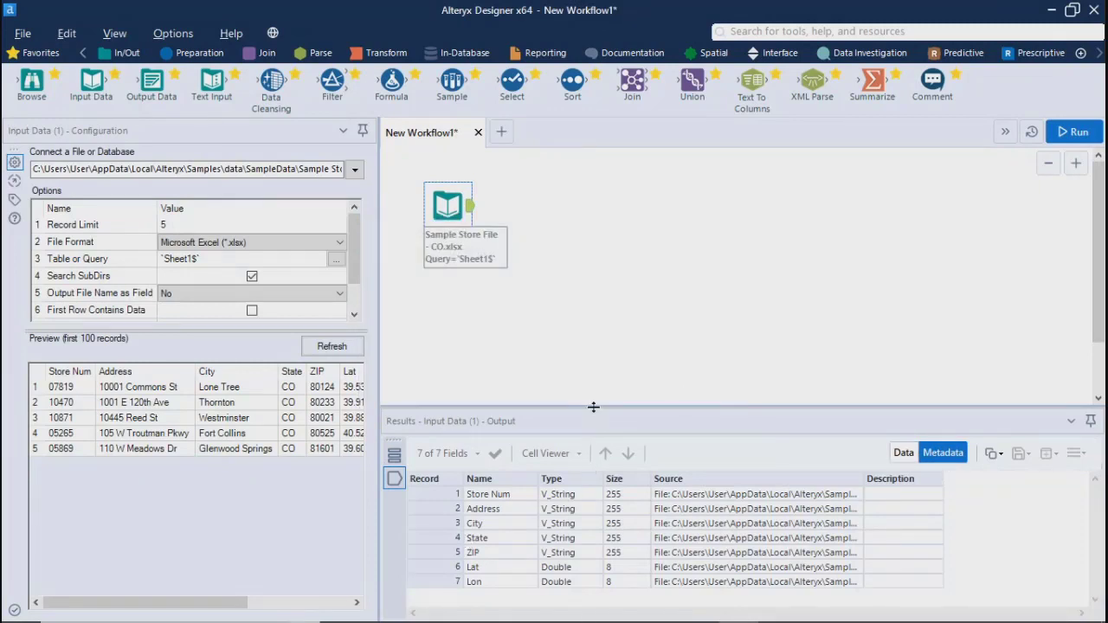
pyautogui.moveTo(593, 406); pyautogui.dragTo(593, 391)
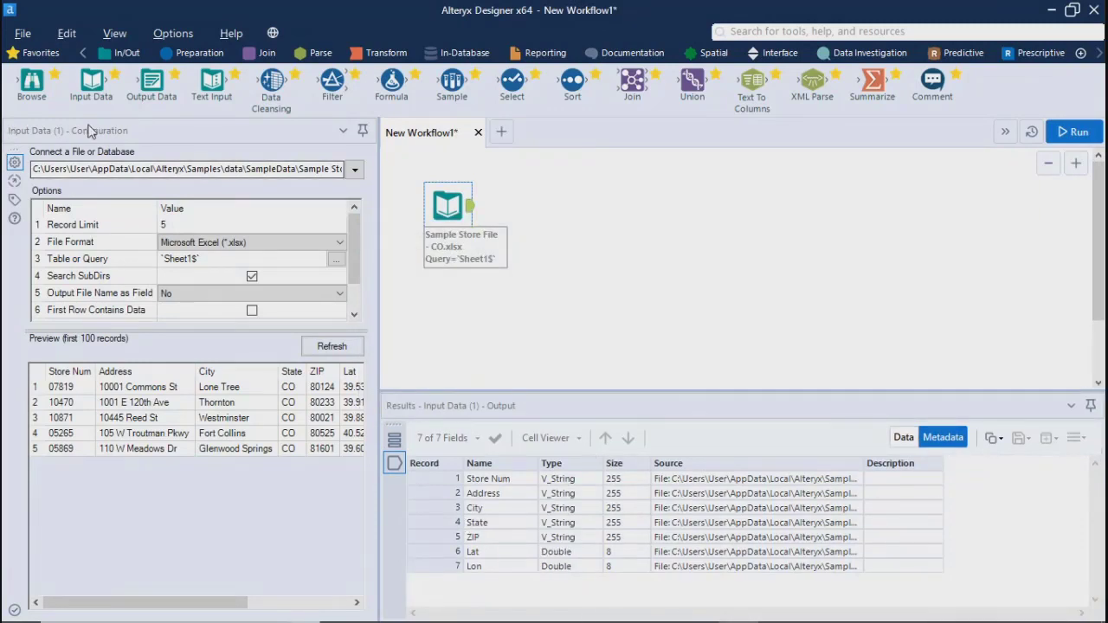
# Attach a Browse tool to the Input Data output and show its results as data instead of metadata
pyautogui.moveTo(58, 89); pyautogui.dragTo(574, 208)
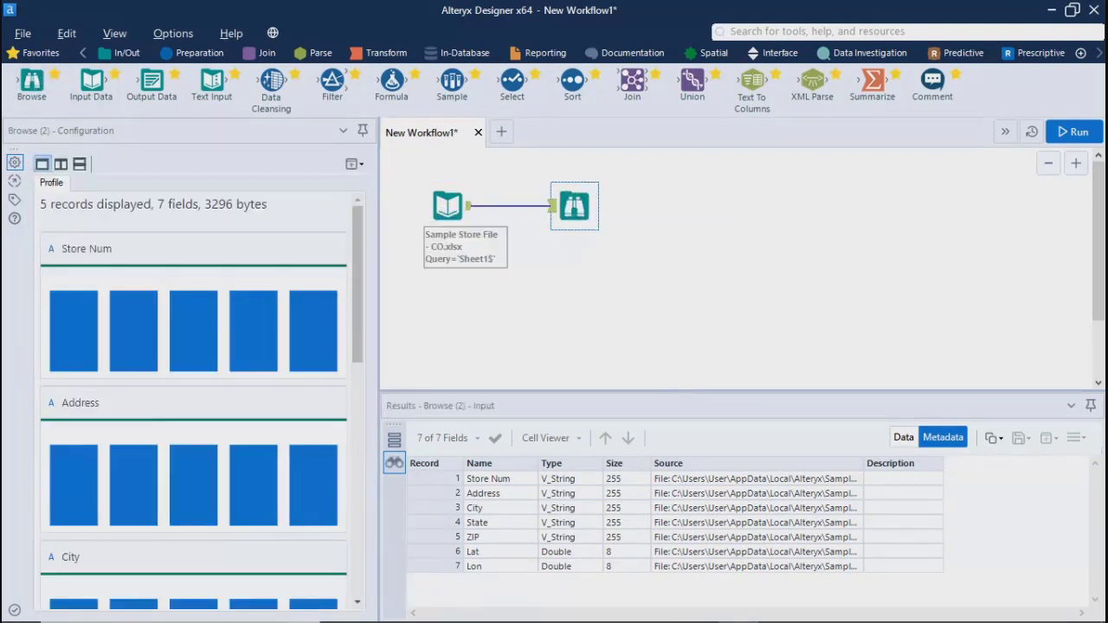
pyautogui.click(903, 437)
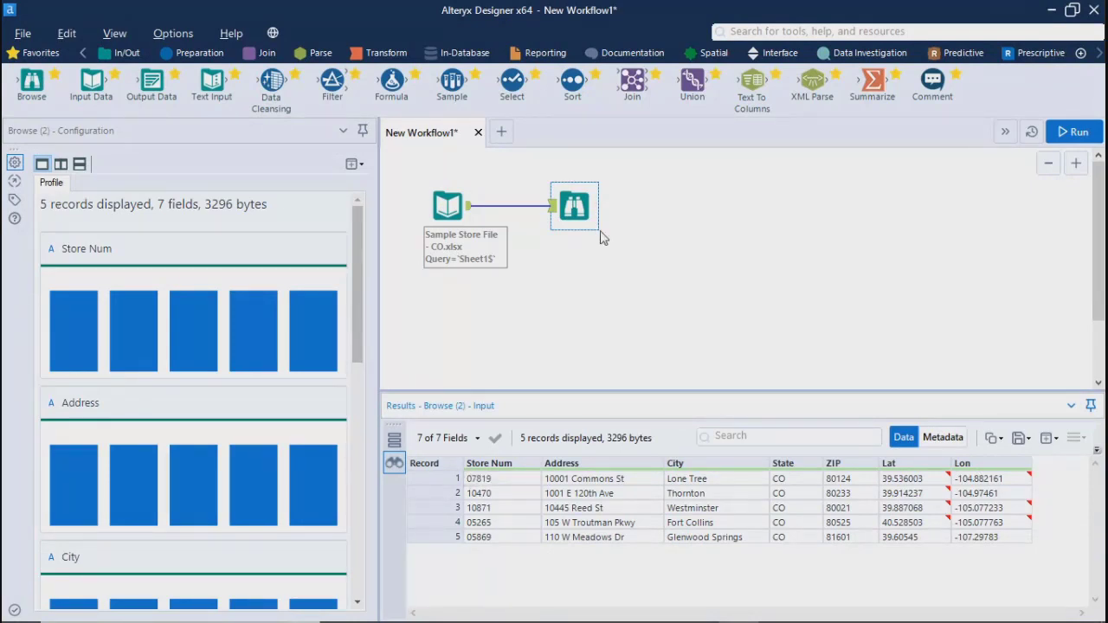
# Set the Input Data tool's Record Limit to 10 and rerun the workflow to view its output records
pyautogui.click(448, 205)
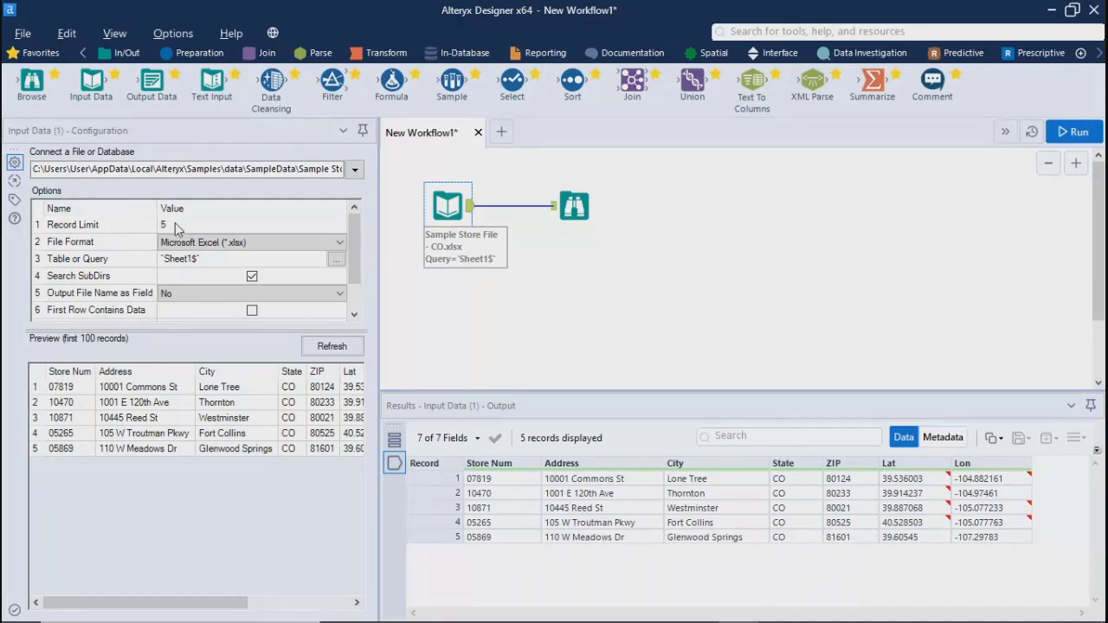
pyautogui.click(175, 225)
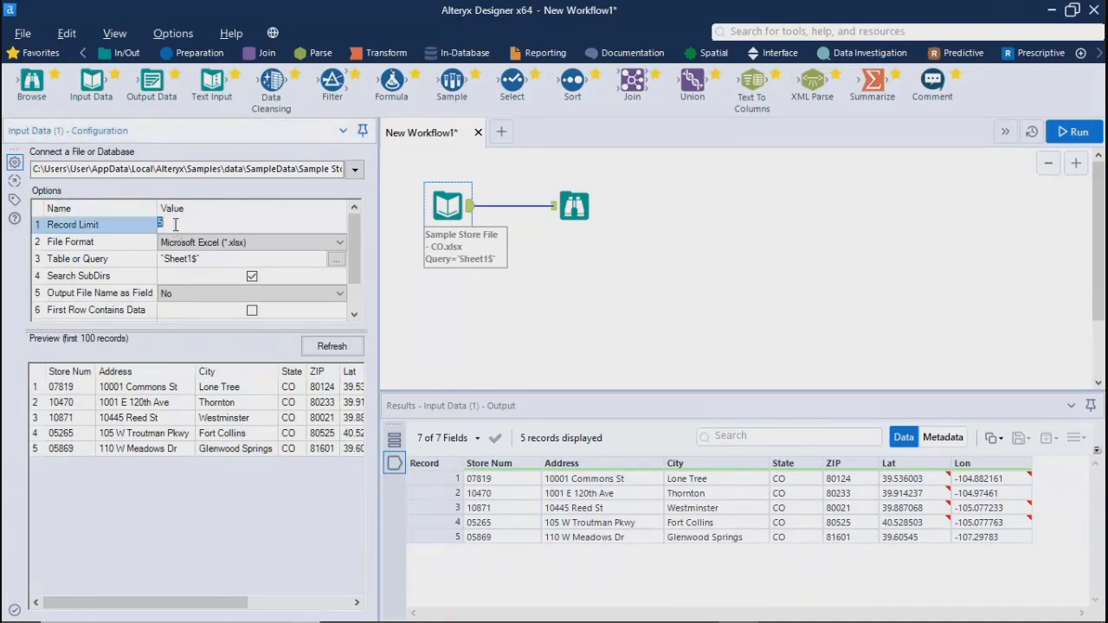
pyautogui.write('10')
pyautogui.click(1071, 132)
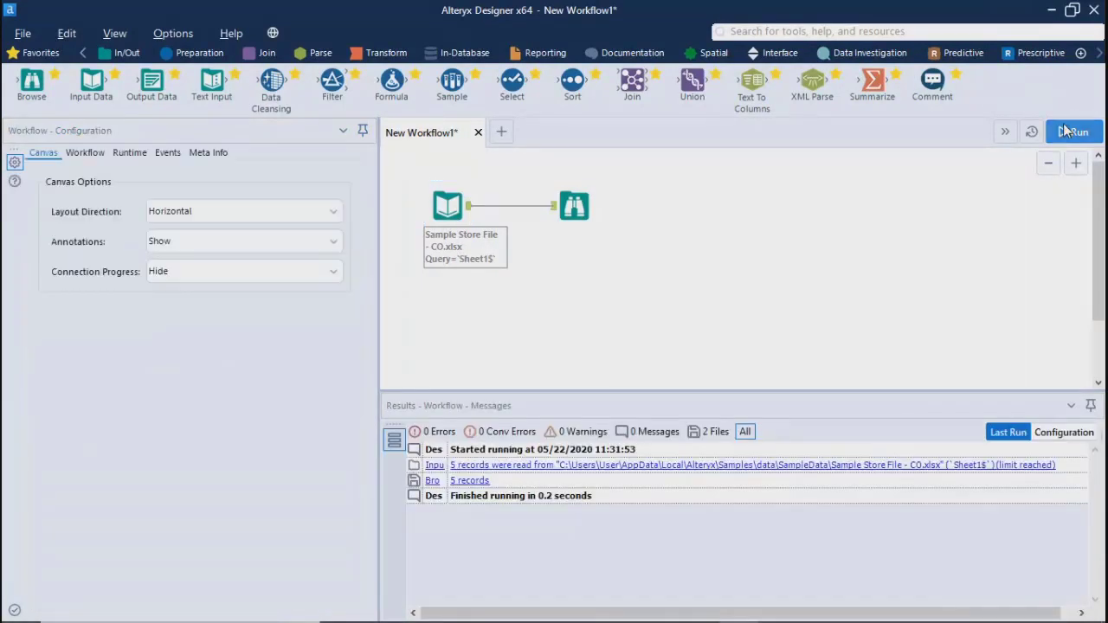
pyautogui.click(1071, 132)
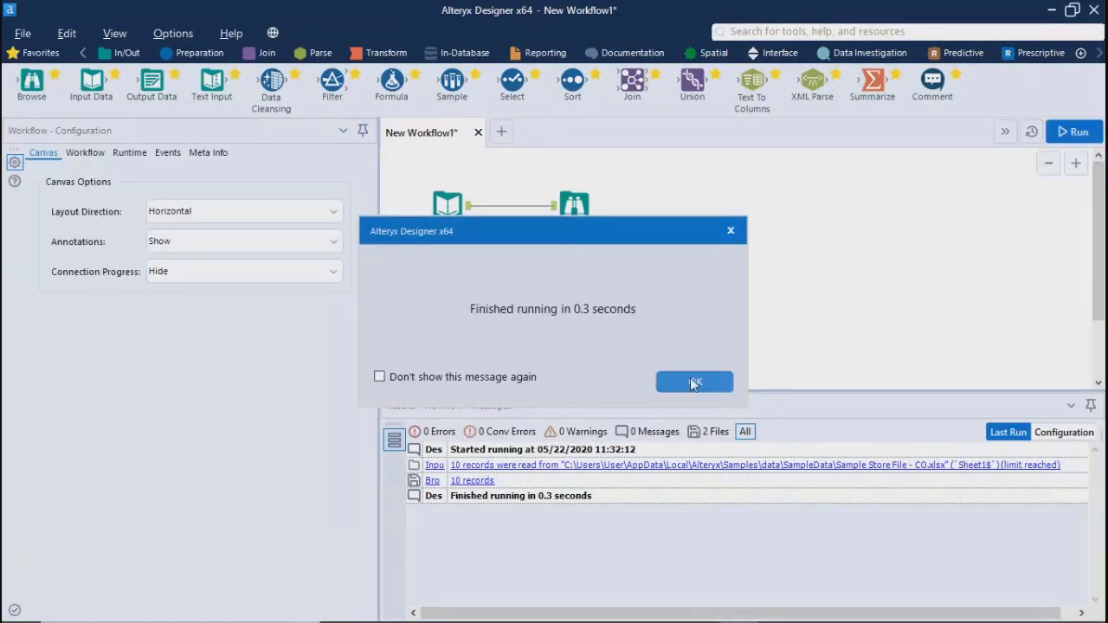
pyautogui.click(693, 383)
pyautogui.click(448, 205)
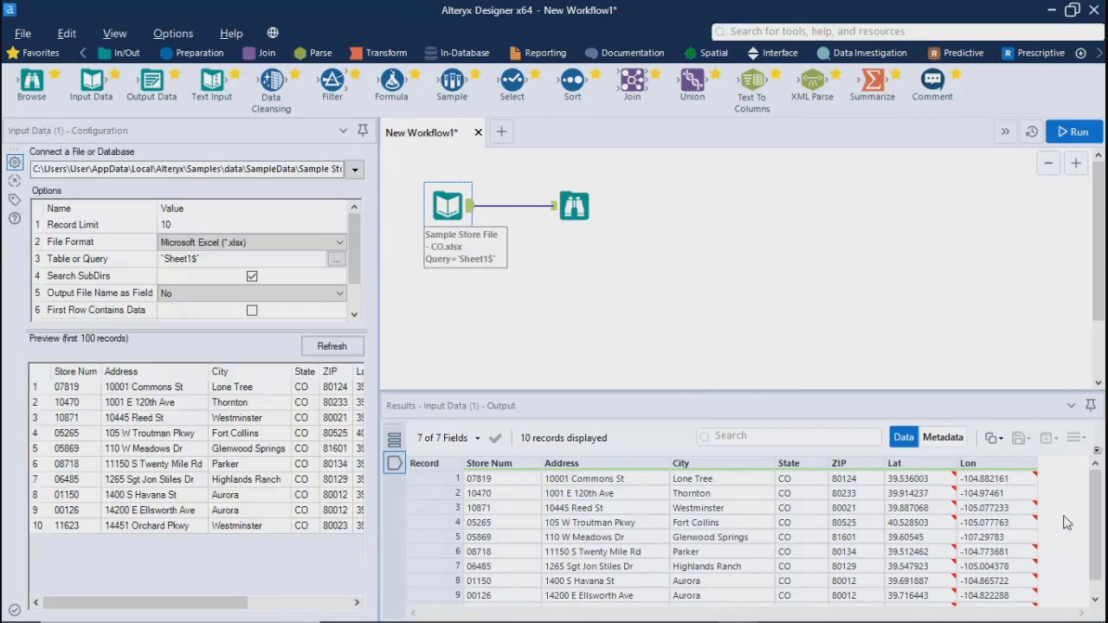
pyautogui.moveTo(1094, 519)
pyautogui.mouseDown()
pyautogui.moveTo(1092, 548)
pyautogui.moveTo(1094, 521)
pyautogui.mouseUp()
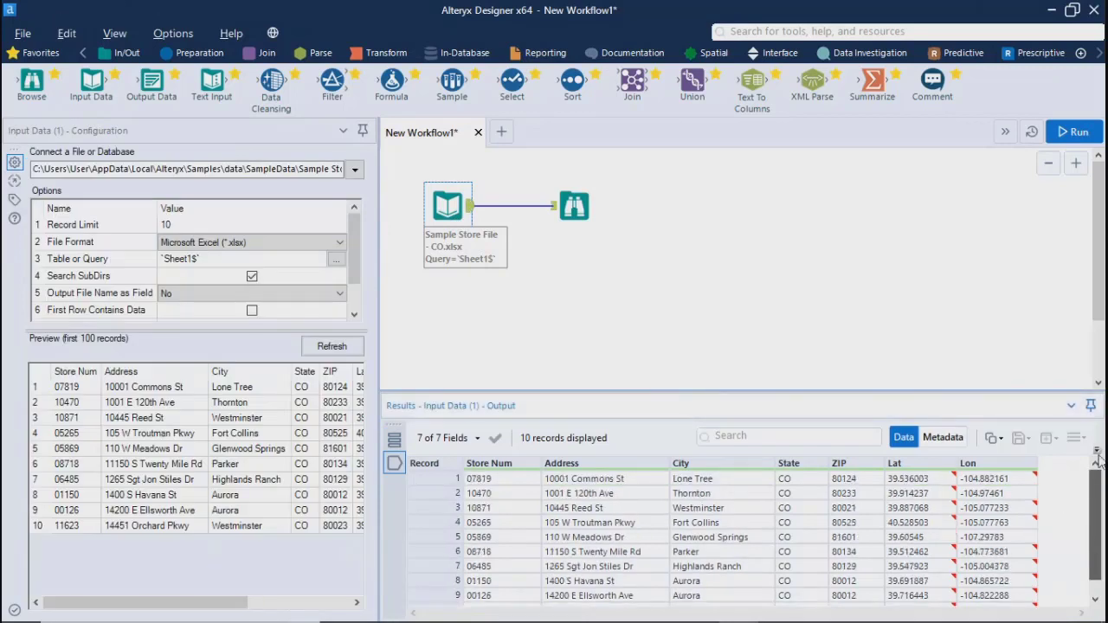
pyautogui.scroll(-1, 1086, 537)
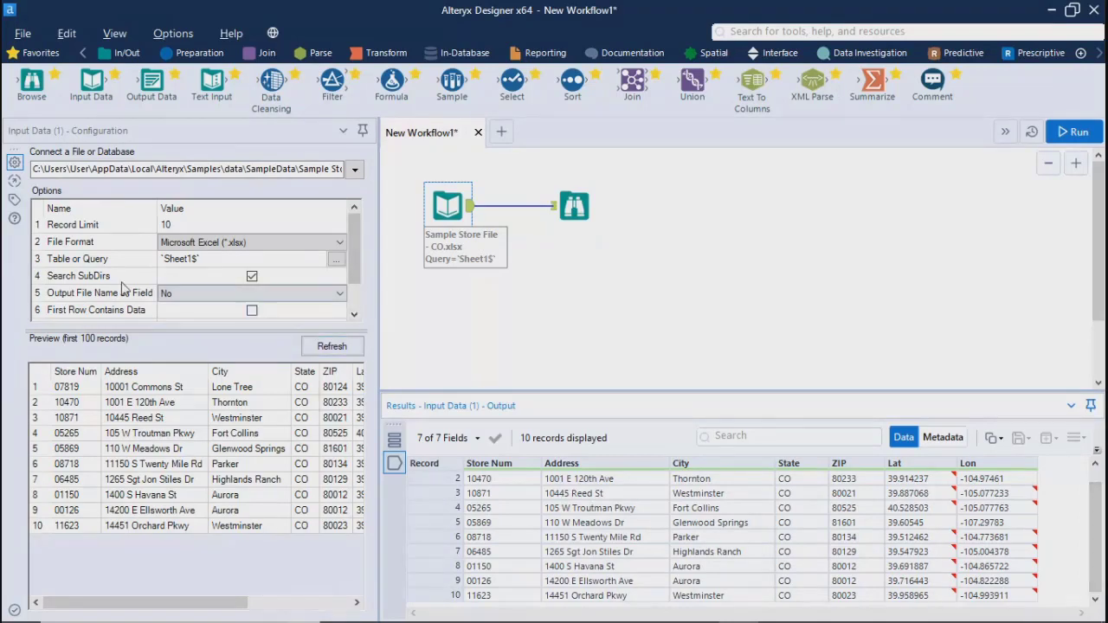
# Review the Input Data options from Search SubDirs to Start Data Import on Line, and the Browse tool's data profile
pyautogui.click(251, 276)
pyautogui.scroll(-2, 356, 263)
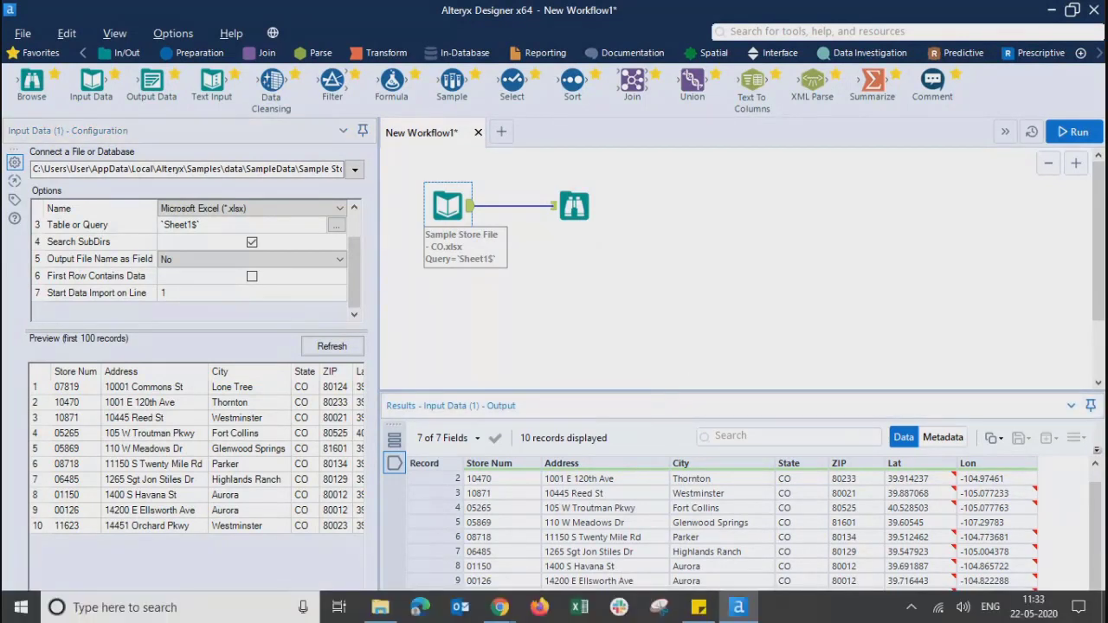
pyautogui.click(578, 212)
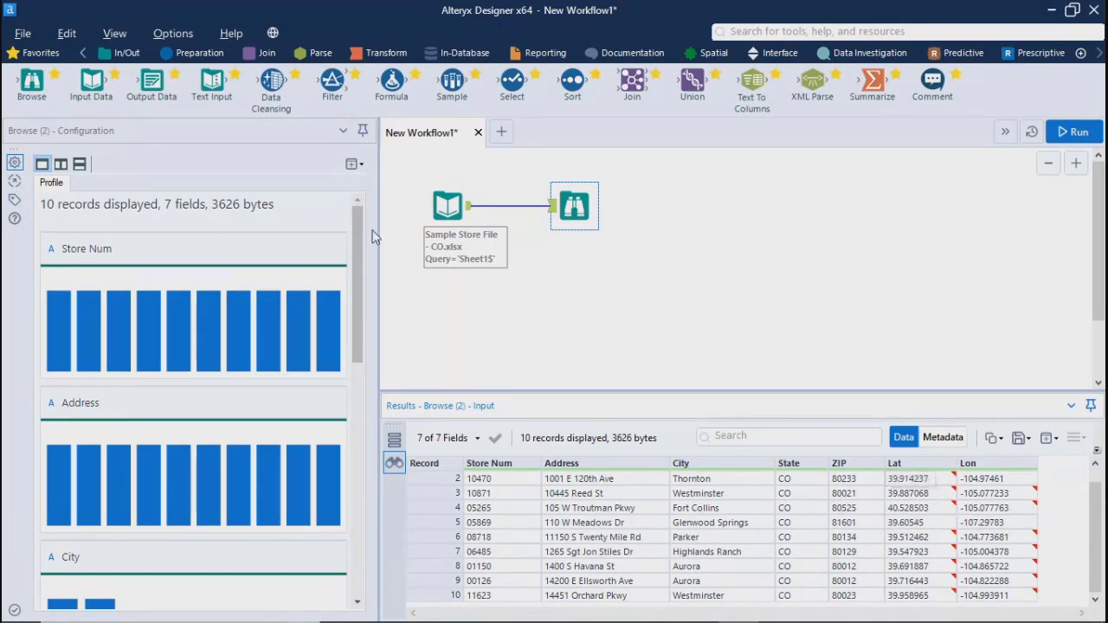
# Set the Input Data tool's Output File Name as Field to File Name Only and run the workflow to view the FileName column
pyautogui.click(452, 206)
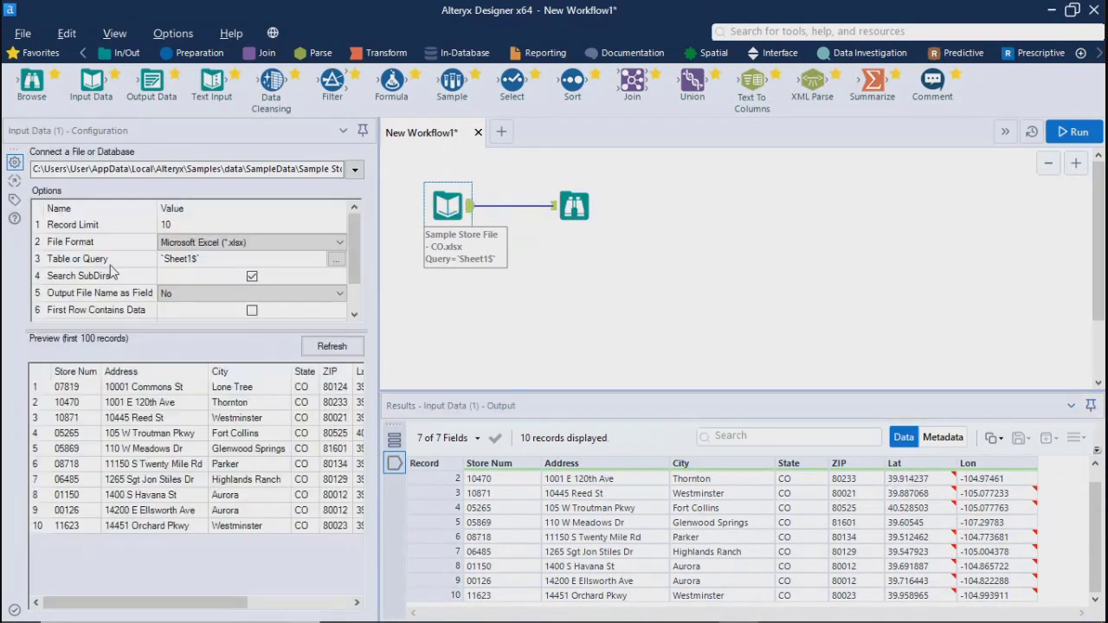
pyautogui.click(177, 294)
pyautogui.click(177, 296)
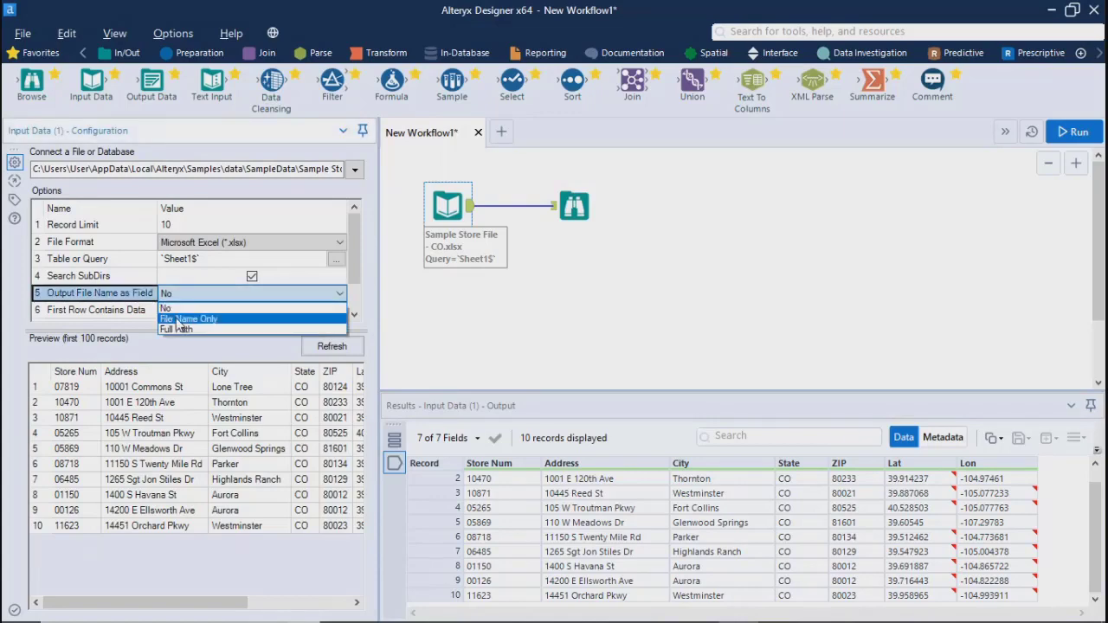
pyautogui.click(182, 320)
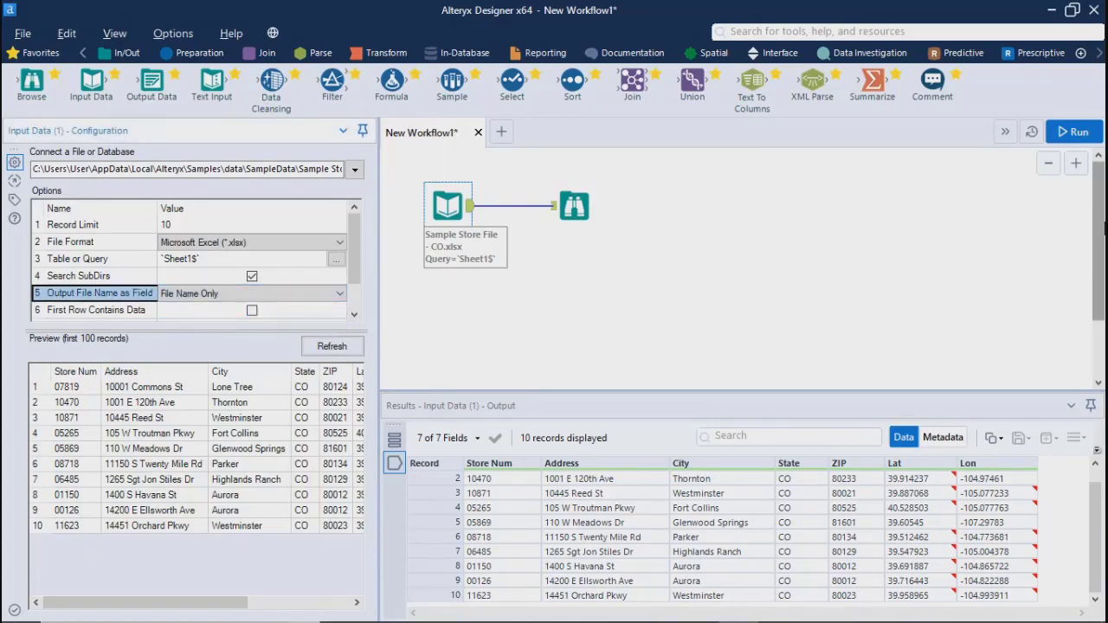
pyautogui.click(1075, 131)
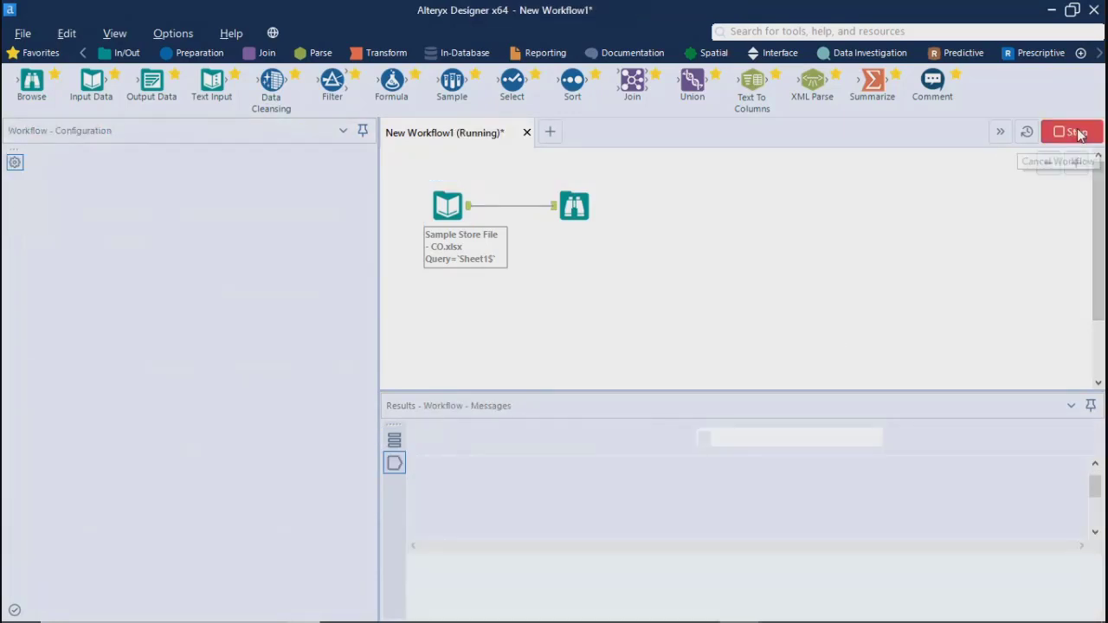
pyautogui.press('Return')
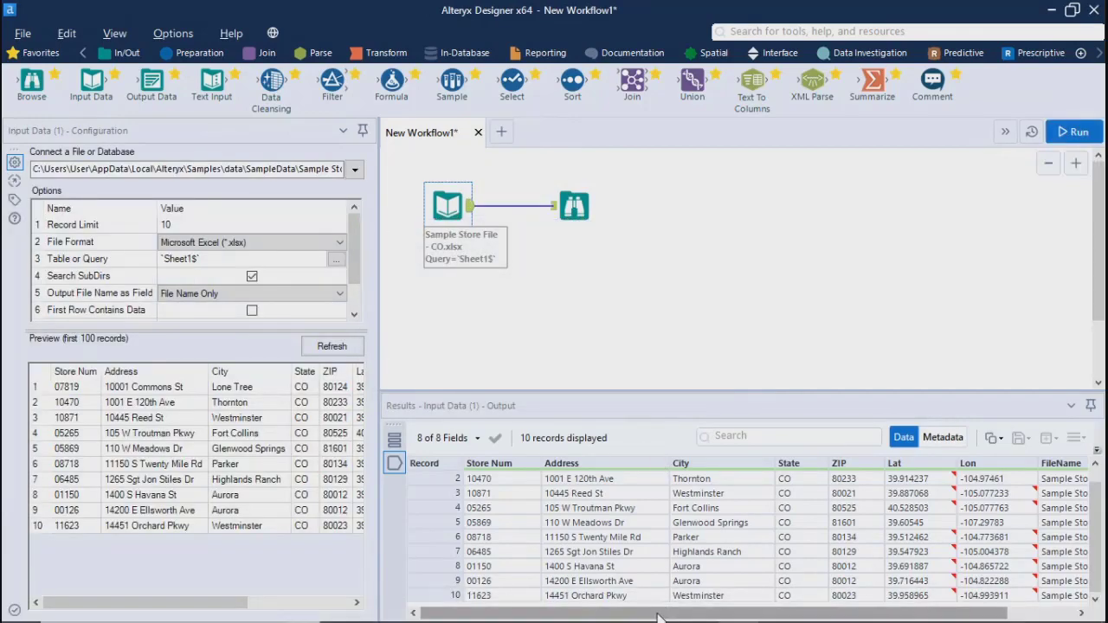
pyautogui.moveTo(663, 612); pyautogui.dragTo(730, 612)
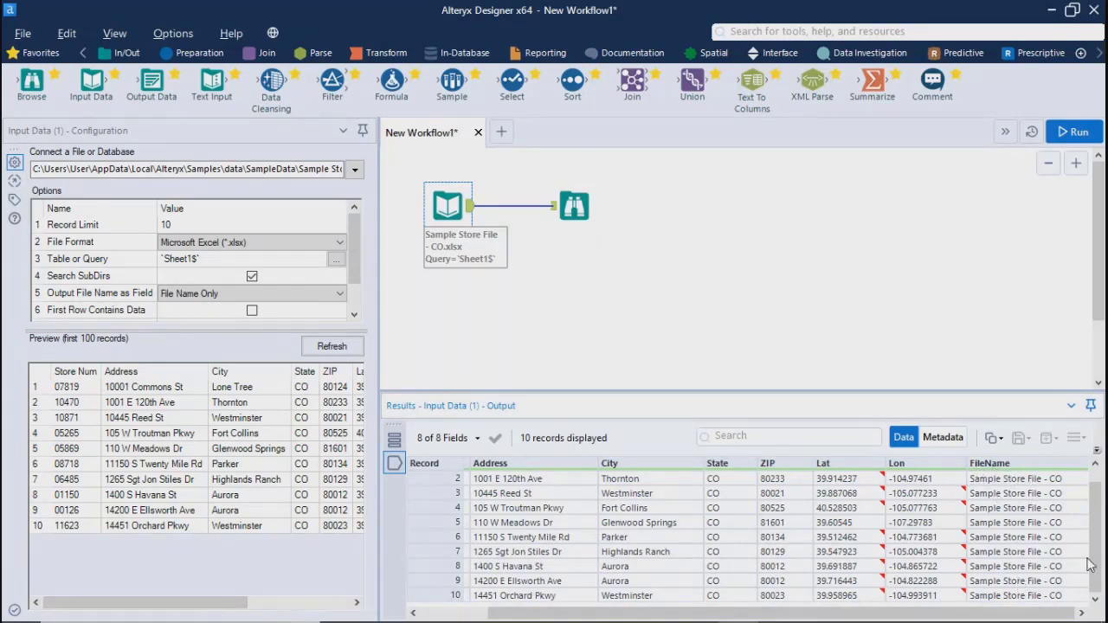
pyautogui.moveTo(1097, 567); pyautogui.dragTo(1100, 543)
pyautogui.scroll(-1, 1103, 528)
# Set the Input Data tool's Output File Name as Field to Full Path and rerun the workflow to view the FileName column
pyautogui.click(293, 299)
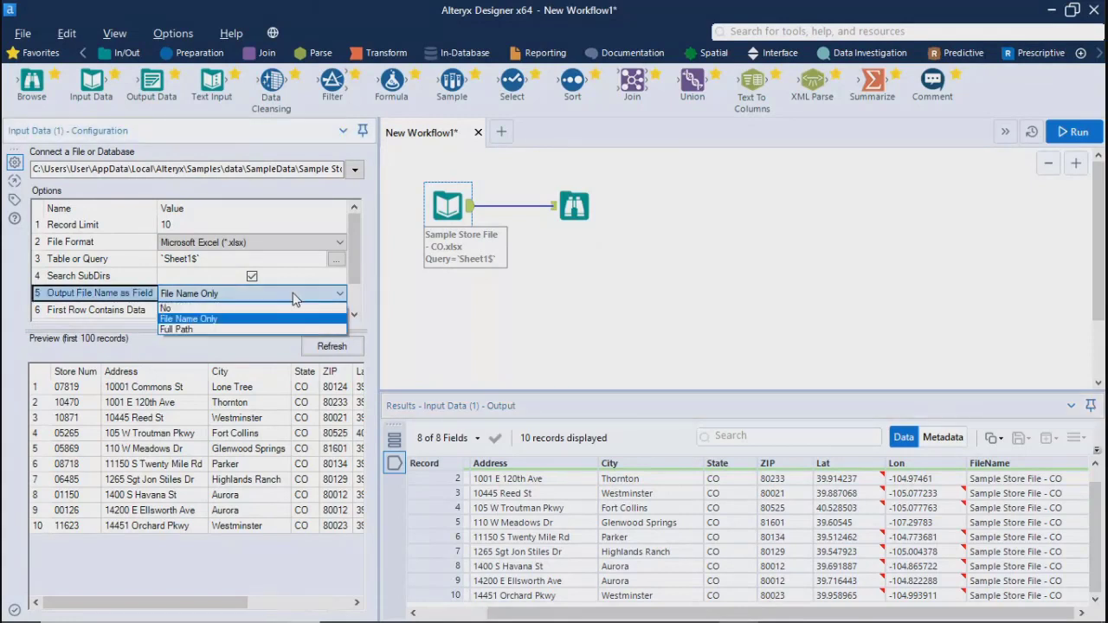
pyautogui.click(165, 331)
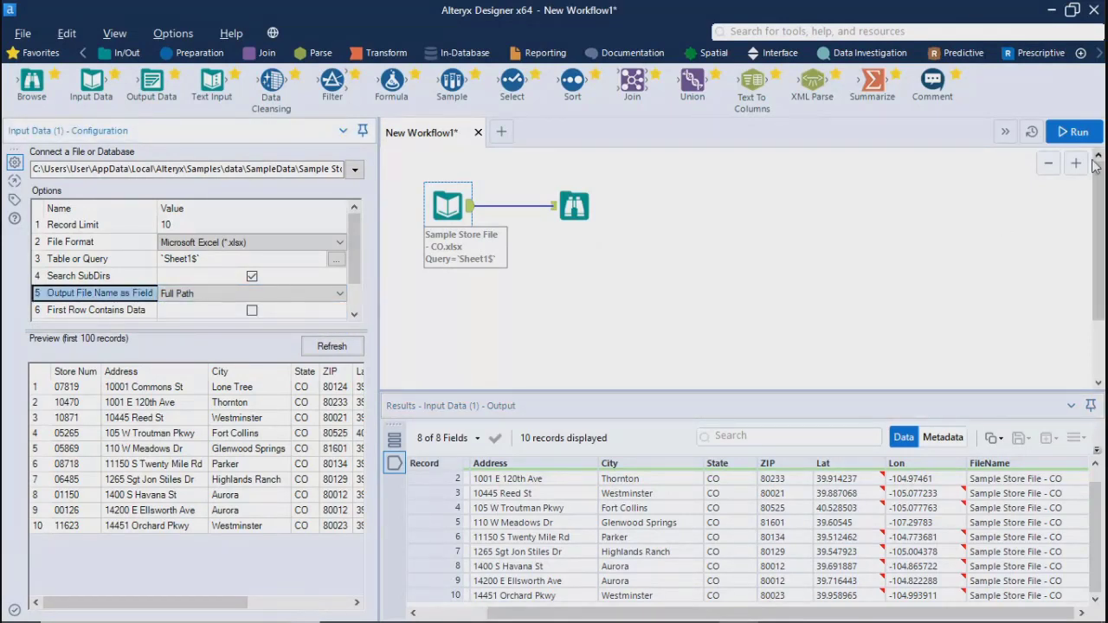
pyautogui.click(1071, 134)
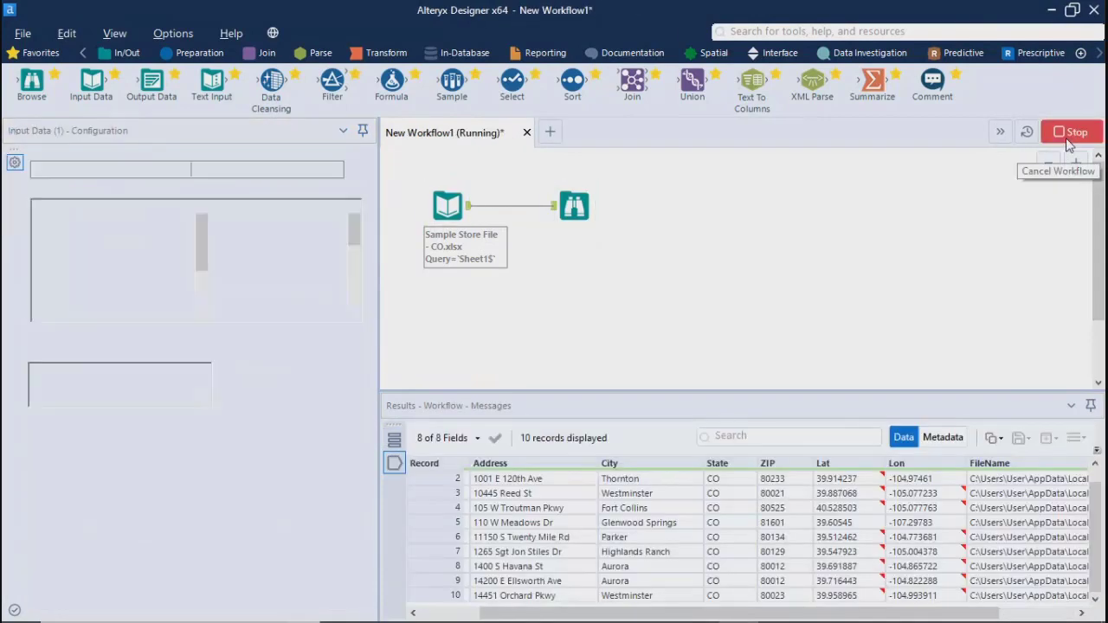
pyautogui.click(684, 380)
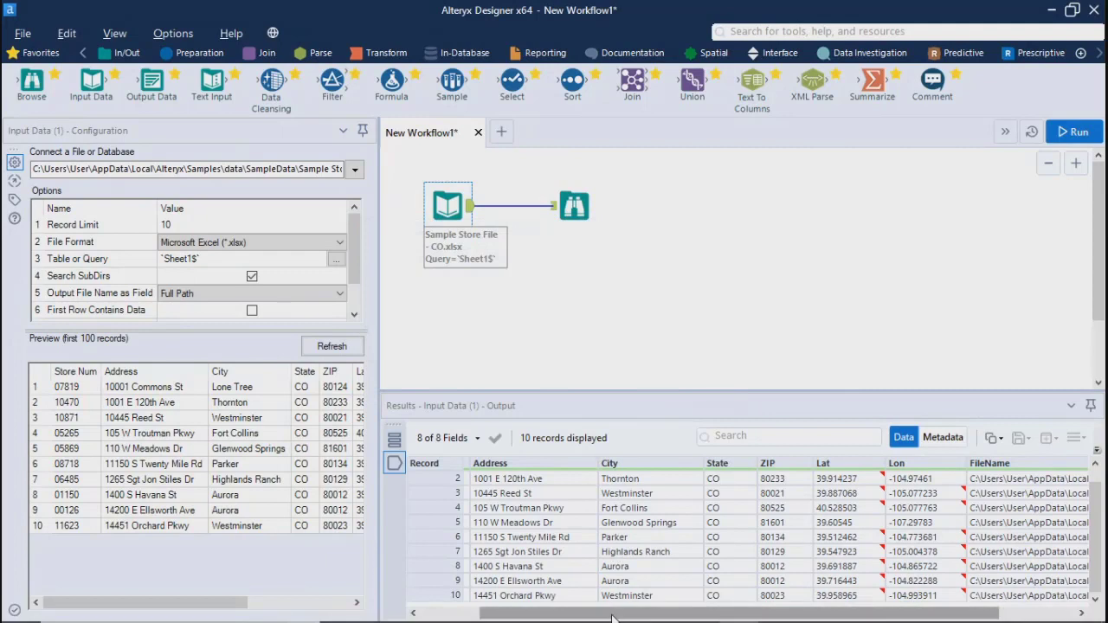
pyautogui.moveTo(611, 615); pyautogui.dragTo(847, 618)
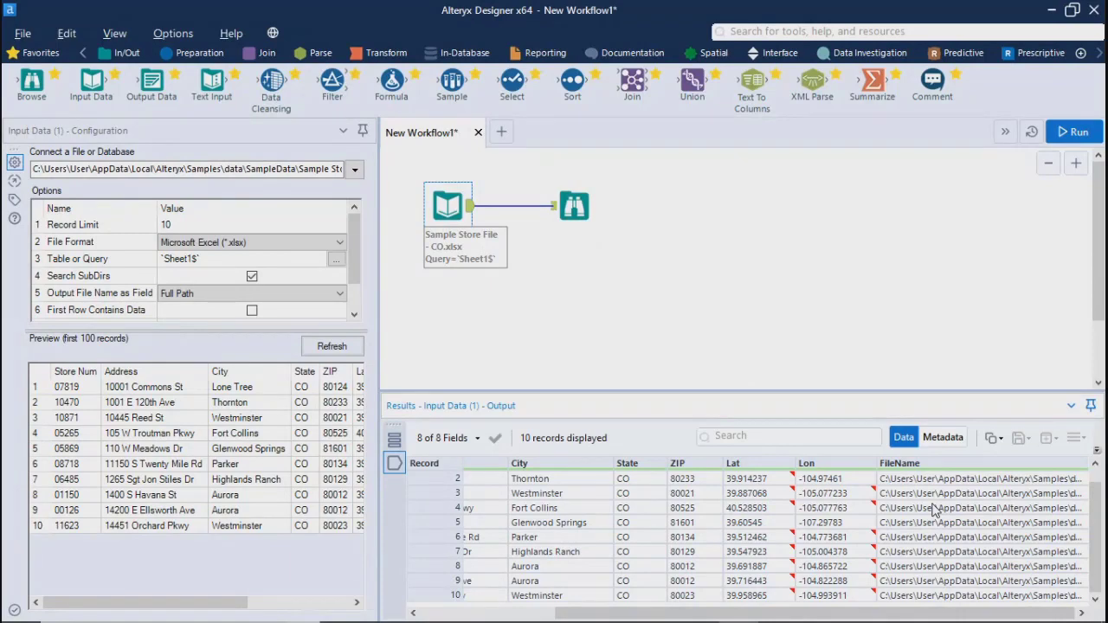
# Delete the Input Data and Browse tools from the canvas
pyautogui.click(575, 263)
pyautogui.click(448, 205)
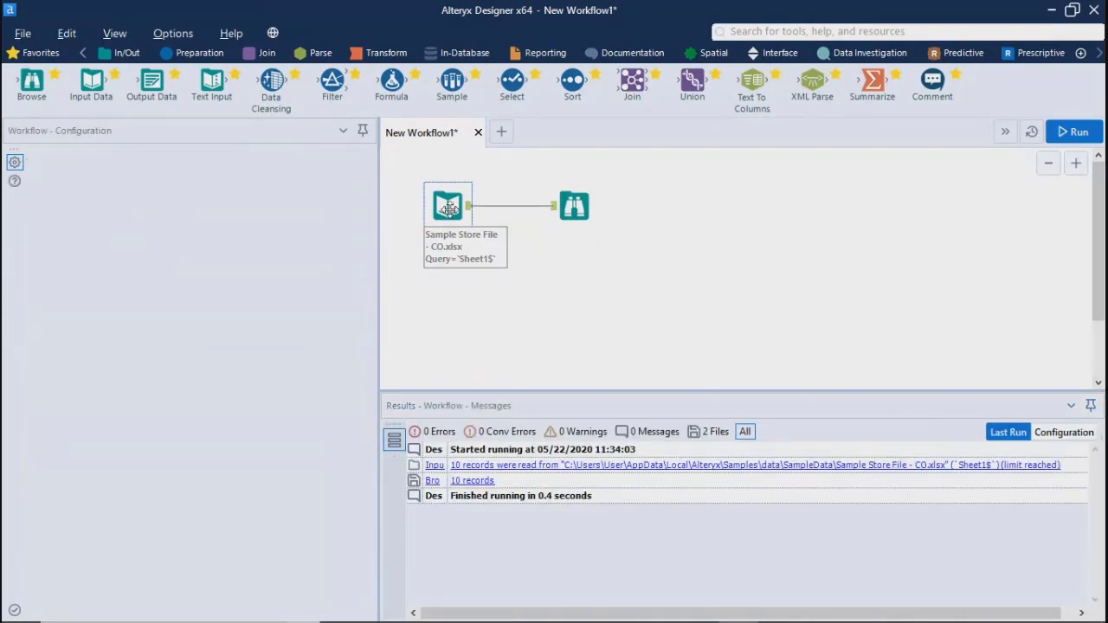
pyautogui.press('Delete')
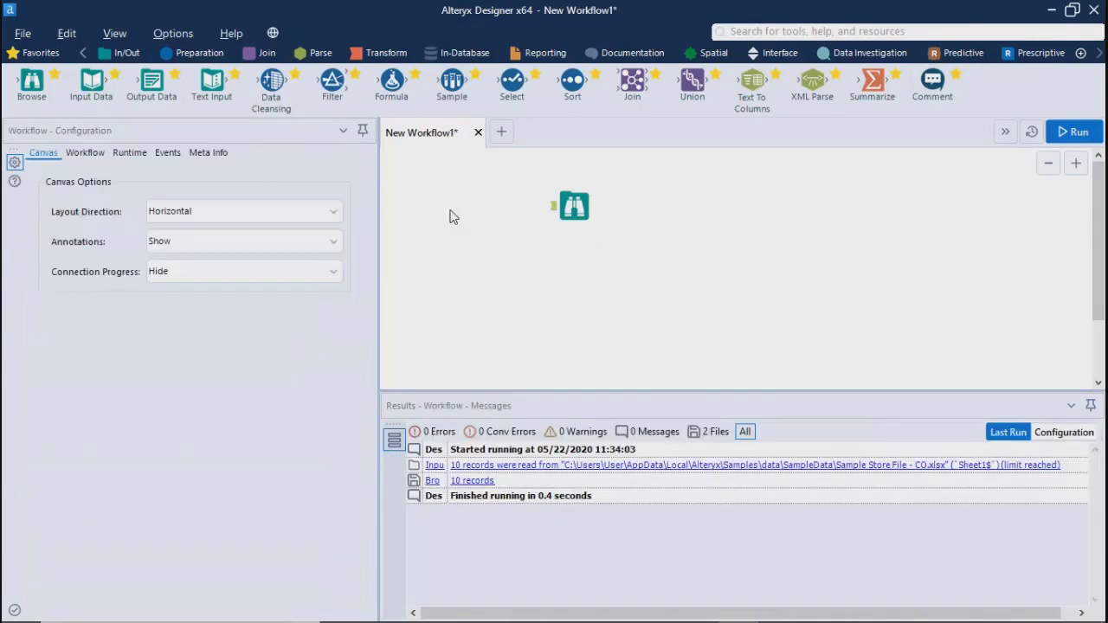
pyautogui.click(584, 208)
pyautogui.press('Delete')
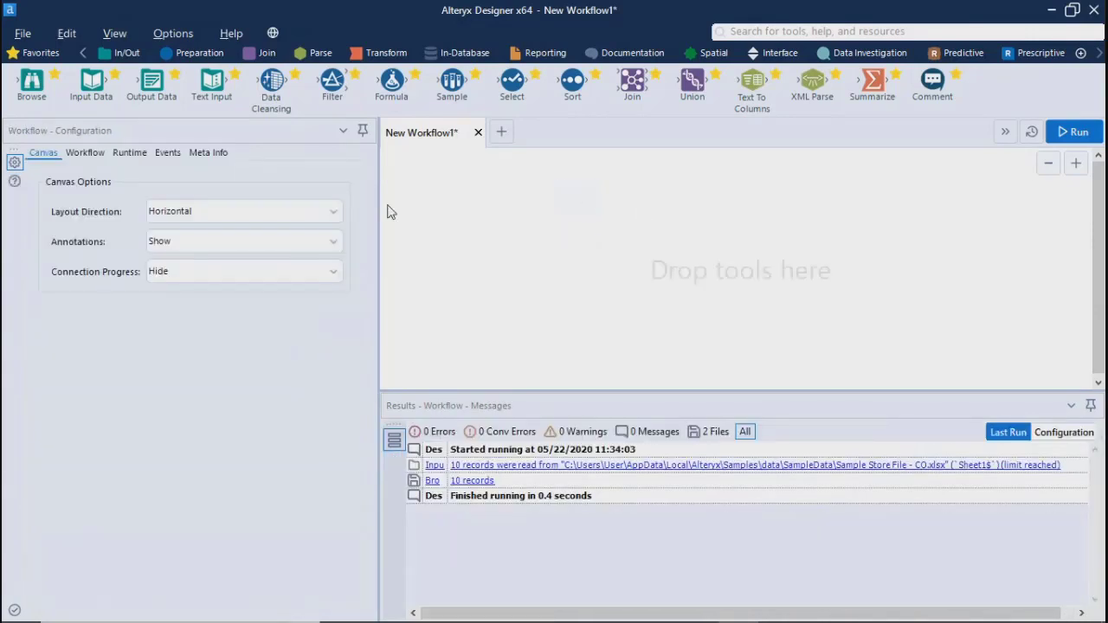
pyautogui.moveTo(145, 75); pyautogui.dragTo(456, 216)
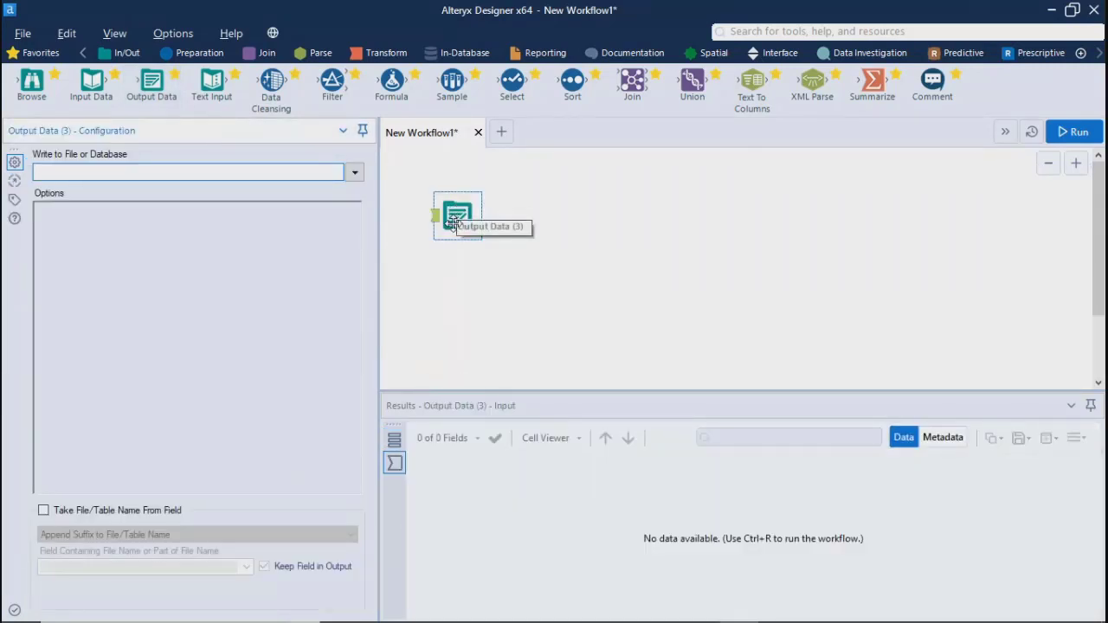
pyautogui.click(450, 224)
pyautogui.press('Delete')
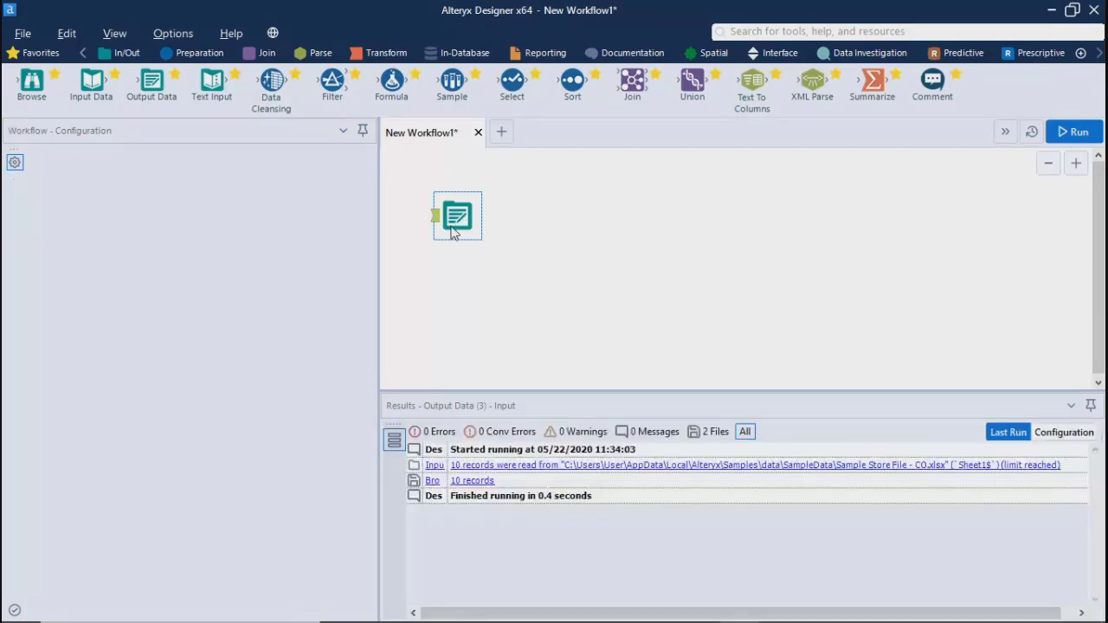
# Place a new Input Data tool on the canvas and start selecting an Alteryx Database (.yxdb) file for its connection
pyautogui.moveTo(92, 85); pyautogui.dragTo(448, 206)
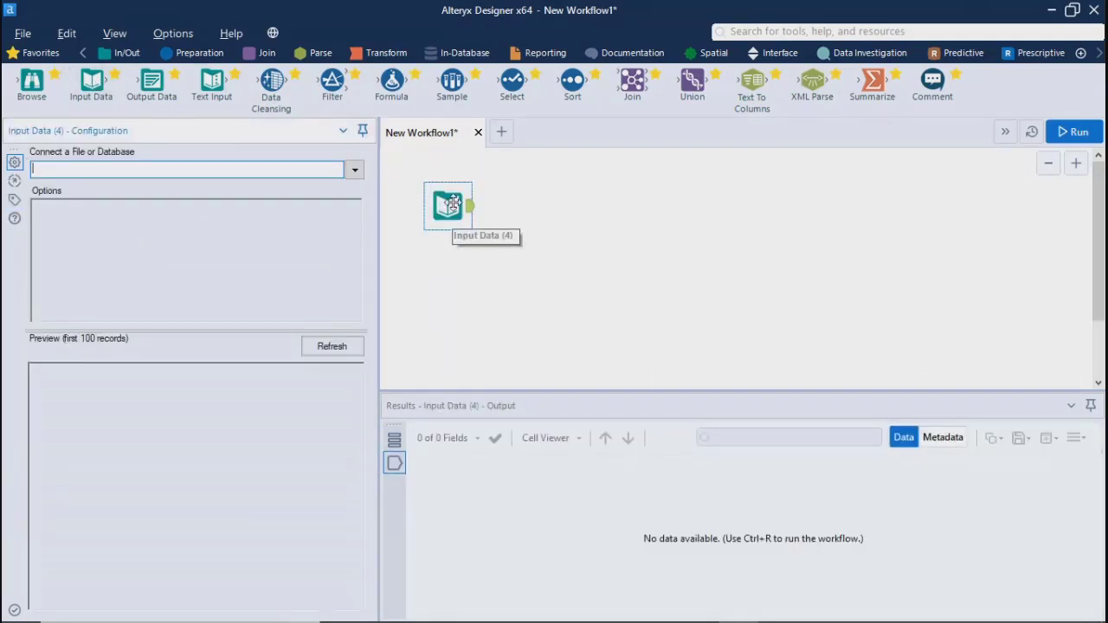
pyautogui.click(354, 170)
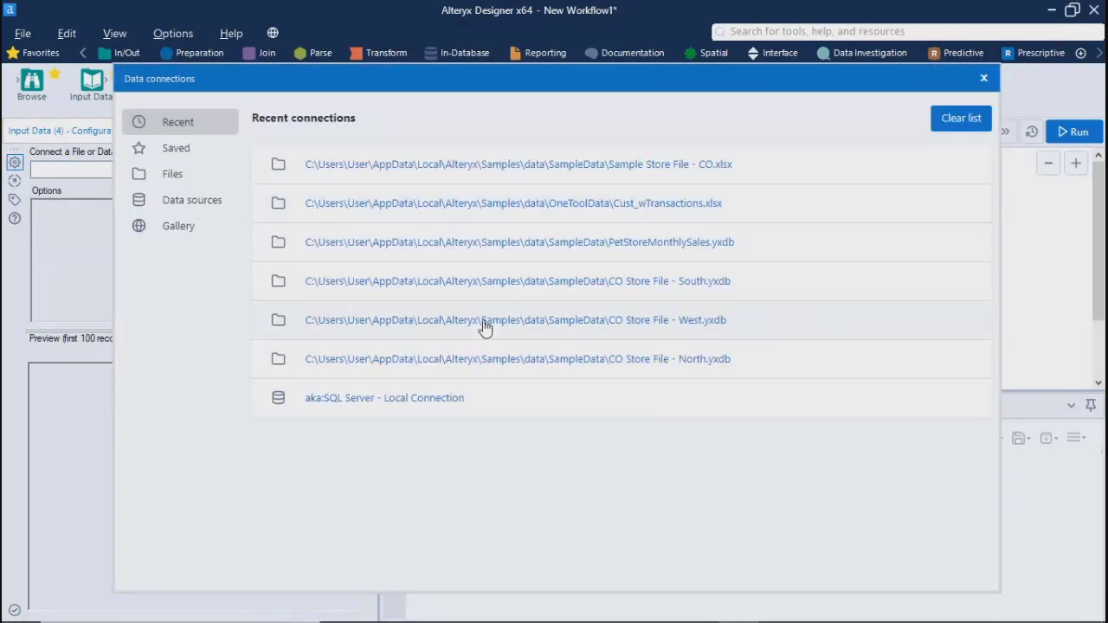
pyautogui.click(178, 149)
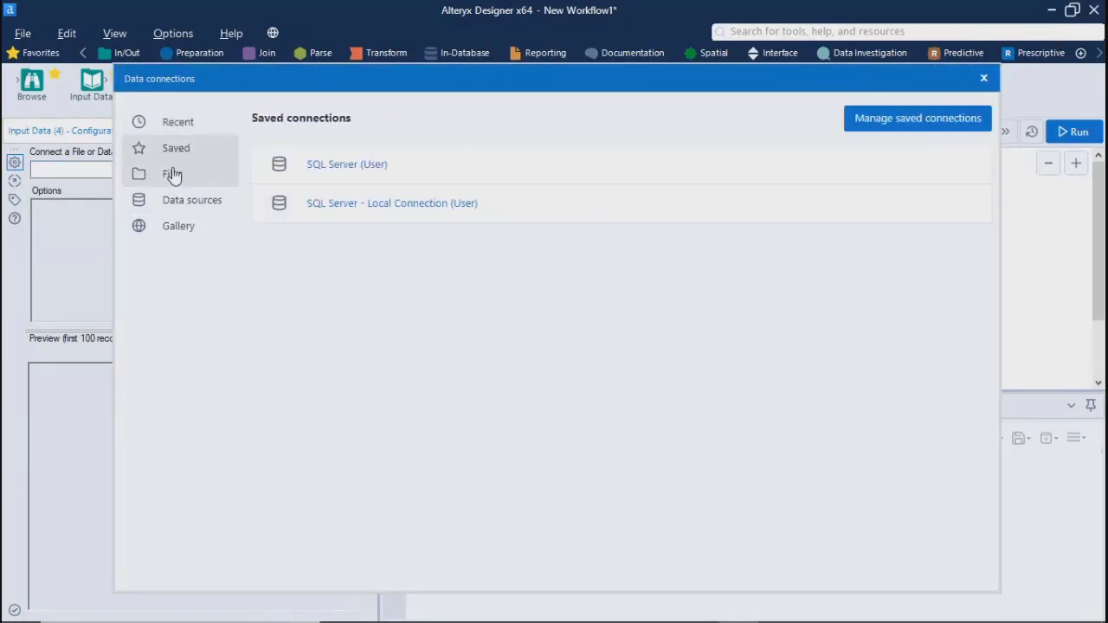
pyautogui.click(169, 176)
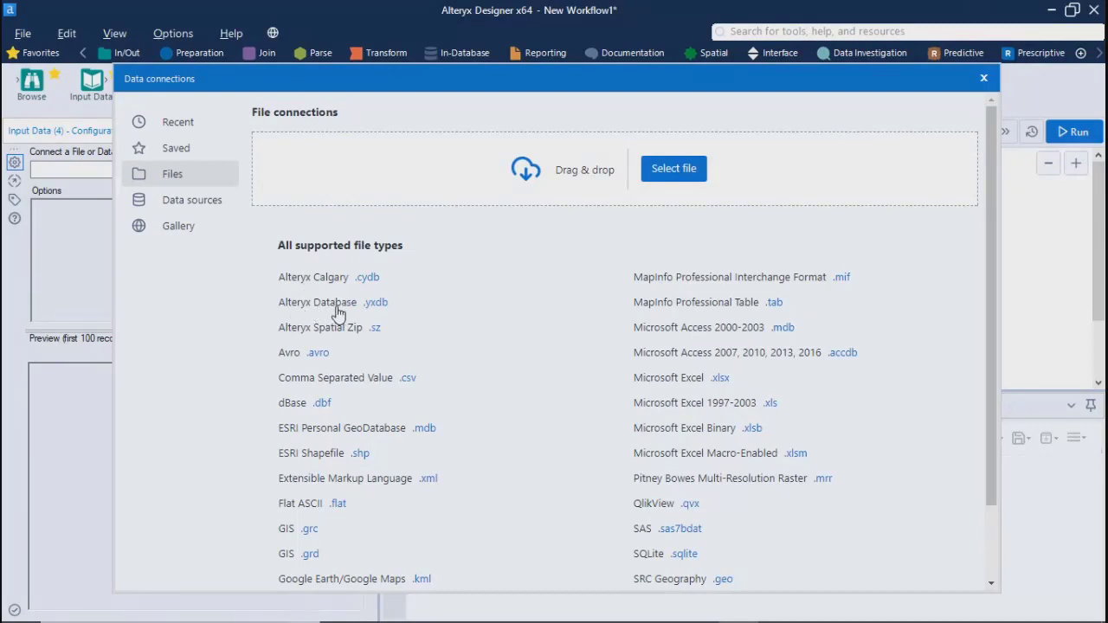
pyautogui.click(377, 303)
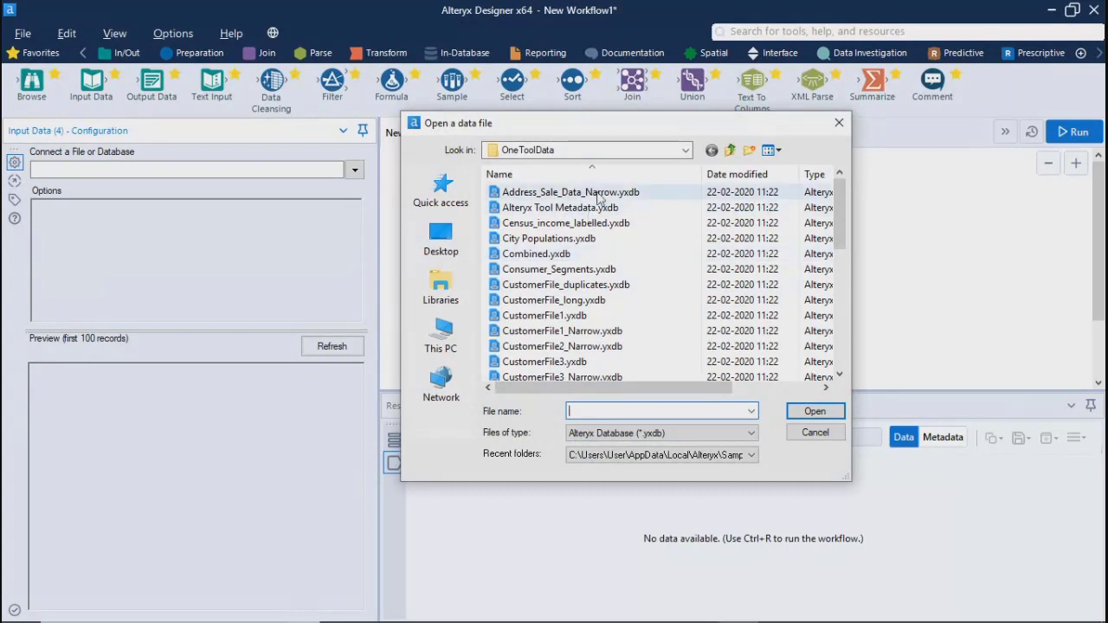
# Enlarge the file selection dialog and look through the .yxdb files in the OneToolData folder
pyautogui.moveTo(839, 209)
pyautogui.mouseDown()
pyautogui.moveTo(855, 261)
pyautogui.moveTo(850, 198)
pyautogui.mouseUp()
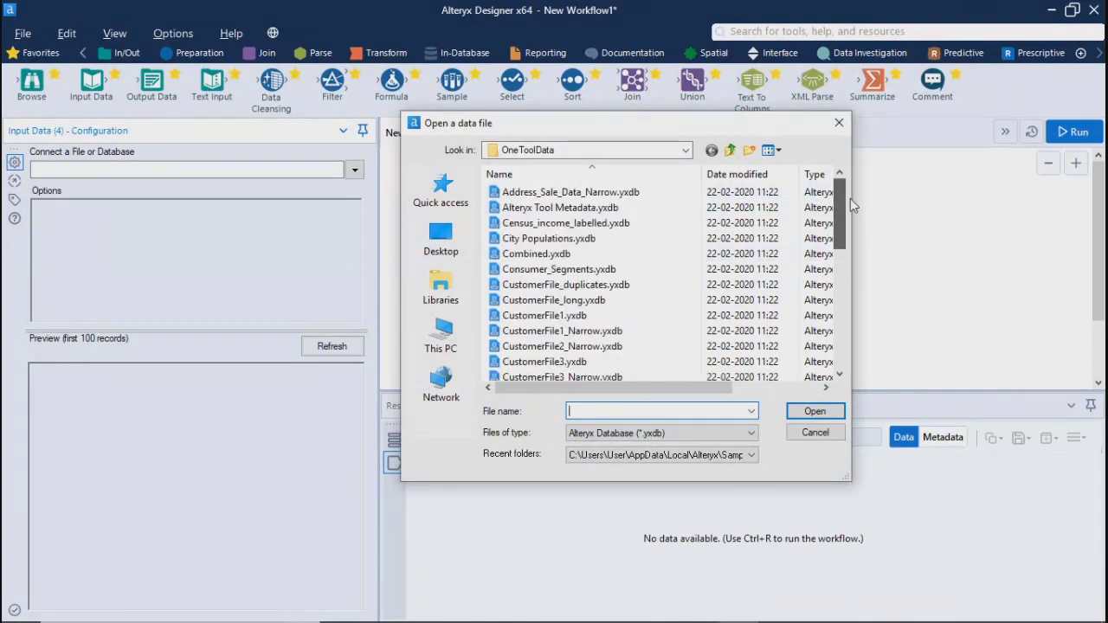
pyautogui.moveTo(848, 479); pyautogui.dragTo(978, 599)
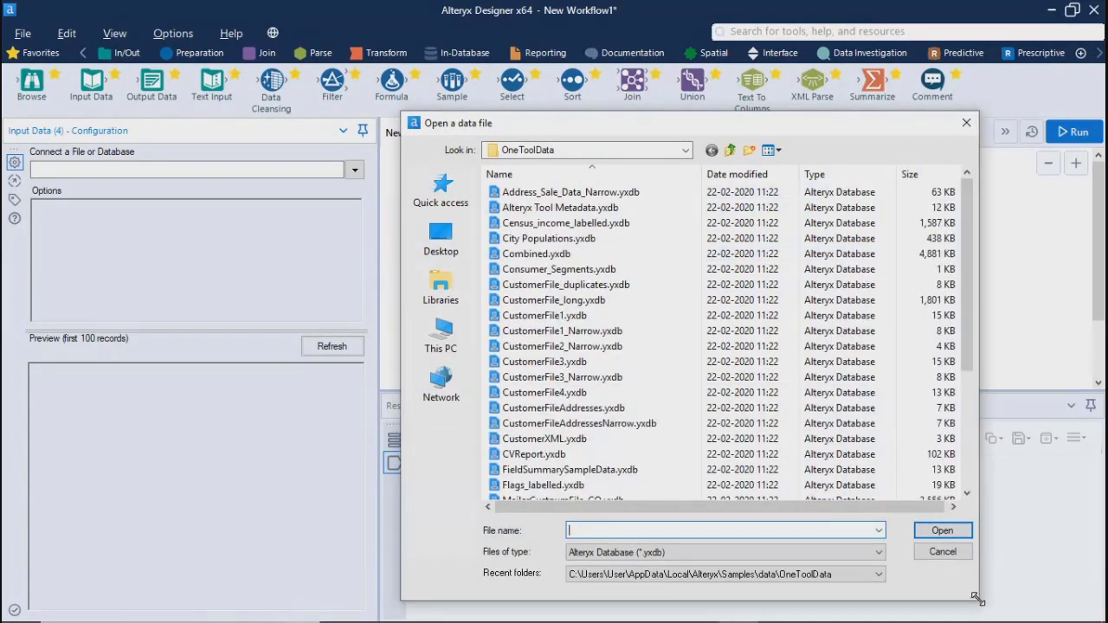
pyautogui.scroll(-4, 582, 259)
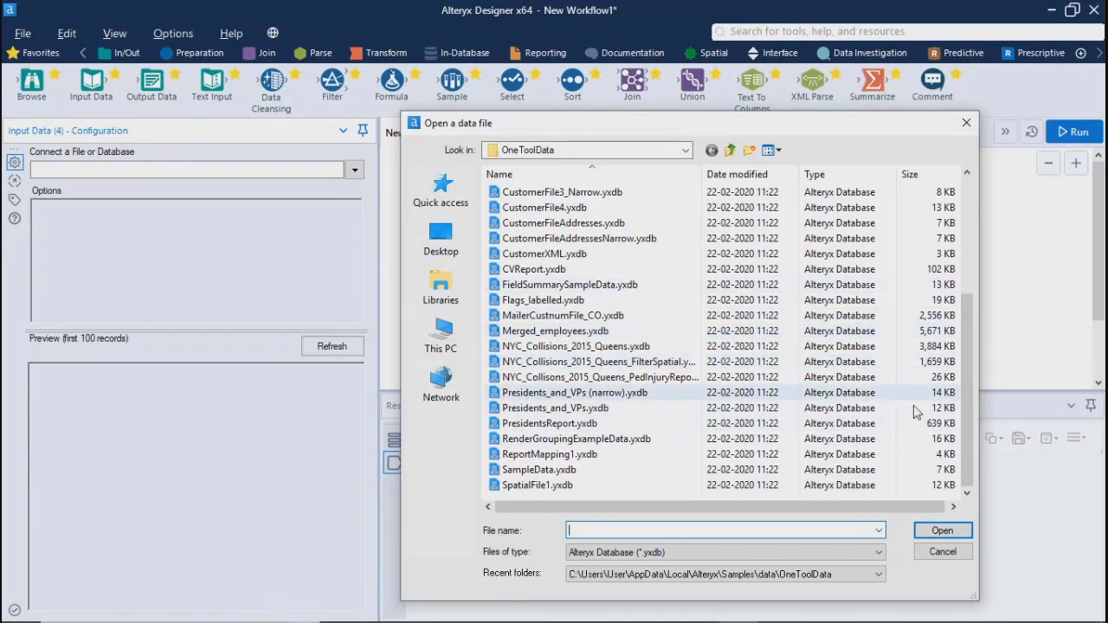
pyautogui.moveTo(968, 445); pyautogui.dragTo(976, 333)
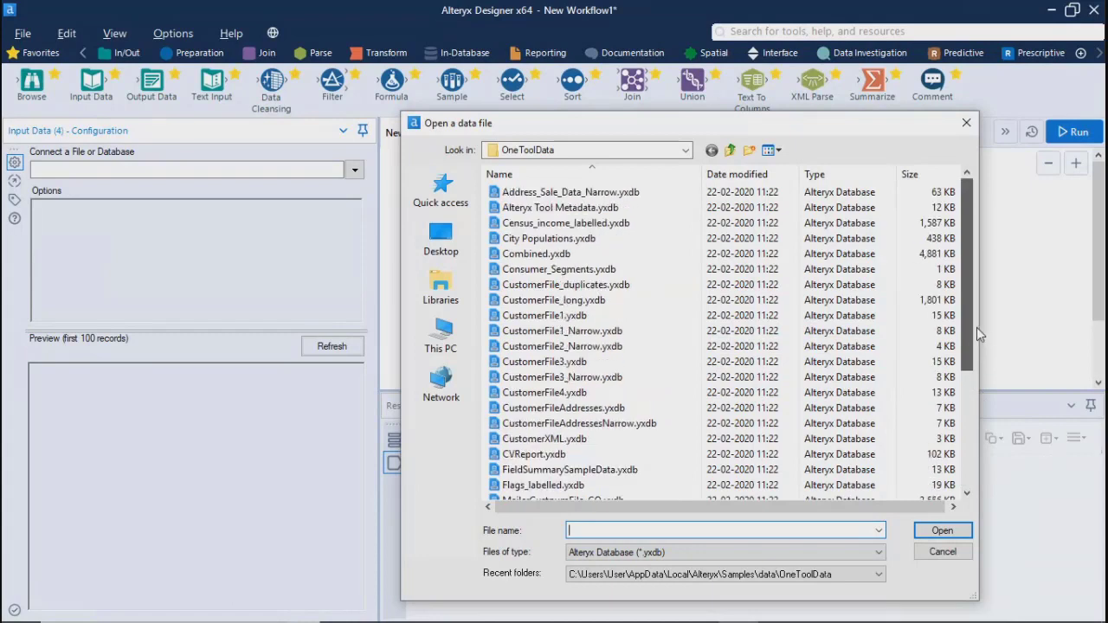
pyautogui.moveTo(972, 294); pyautogui.dragTo(911, 227)
# Navigate through the Alteryx Samples data folder to its SampleData subfolder
pyautogui.click(616, 150)
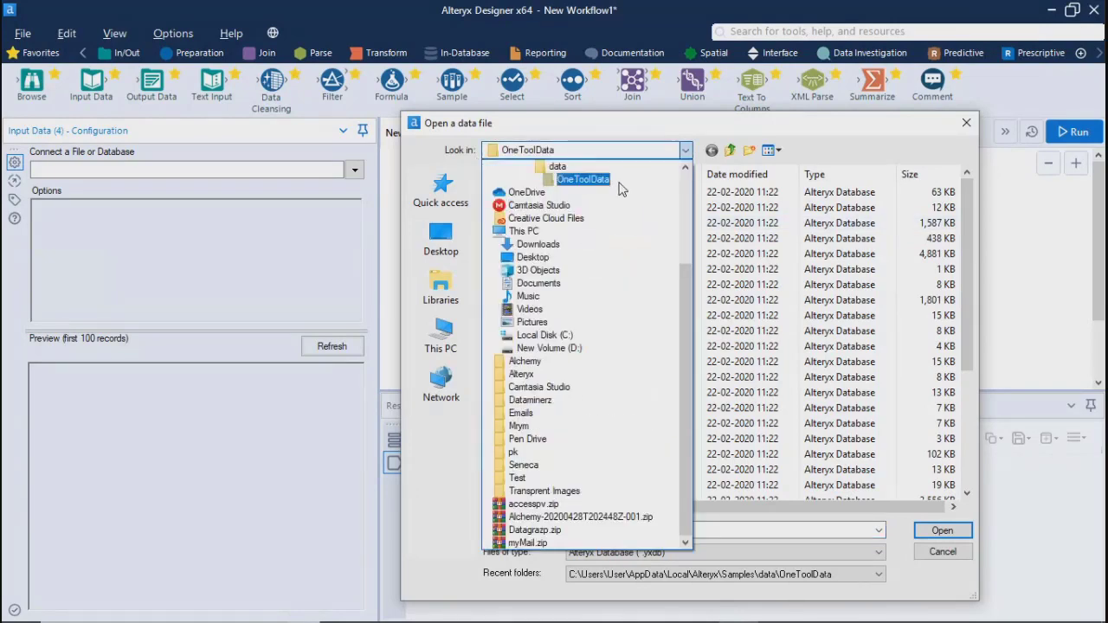
pyautogui.click(686, 169)
pyautogui.click(686, 170)
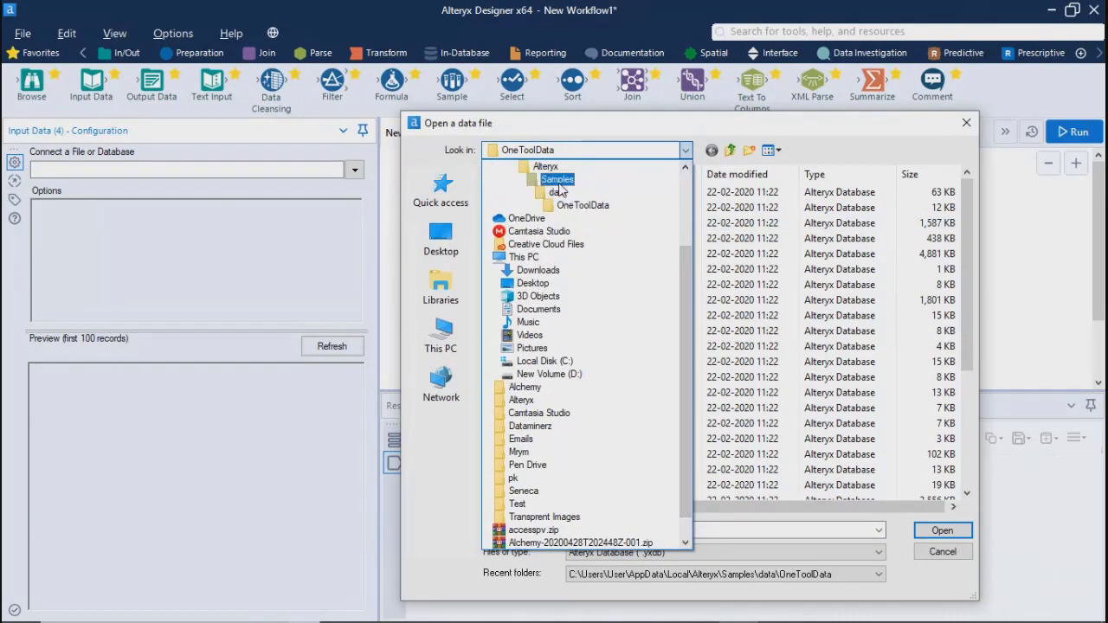
pyautogui.click(558, 183)
pyautogui.doubleClick(522, 192)
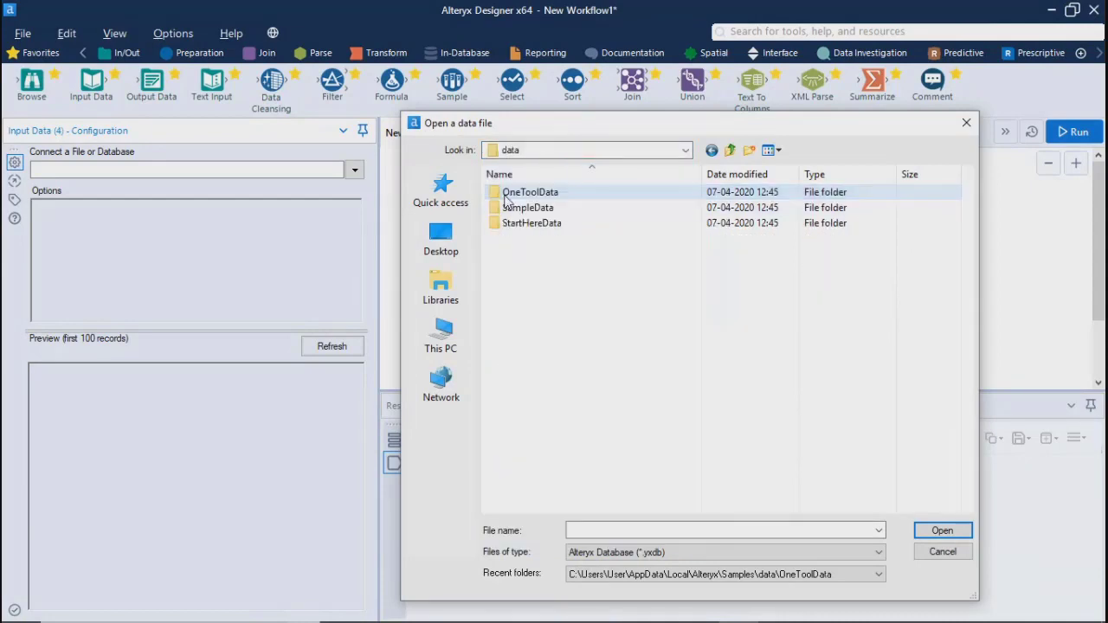
pyautogui.doubleClick(525, 194)
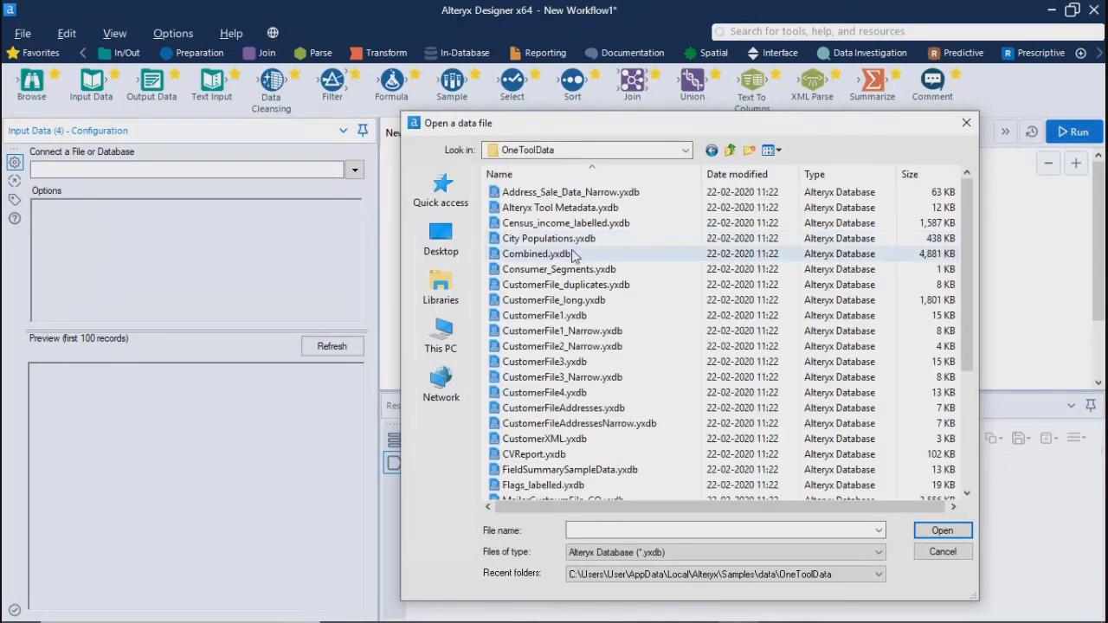
pyautogui.press('BackSpace')
pyautogui.doubleClick(516, 208)
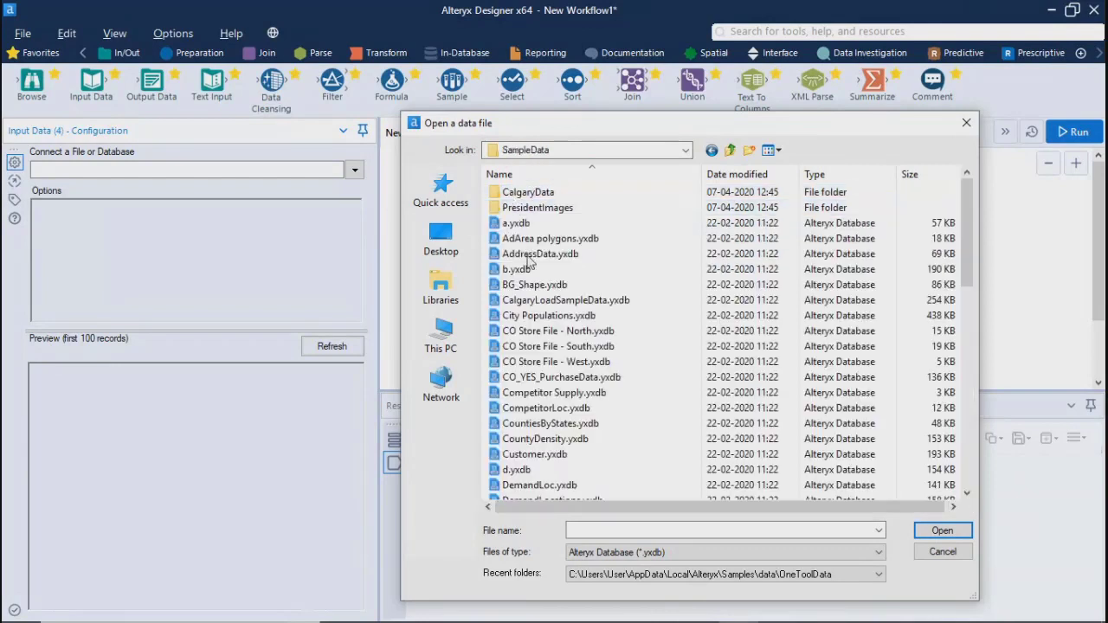
# Connect the Input Data tool to CO Store File - North.yxdb
pyautogui.click(547, 316)
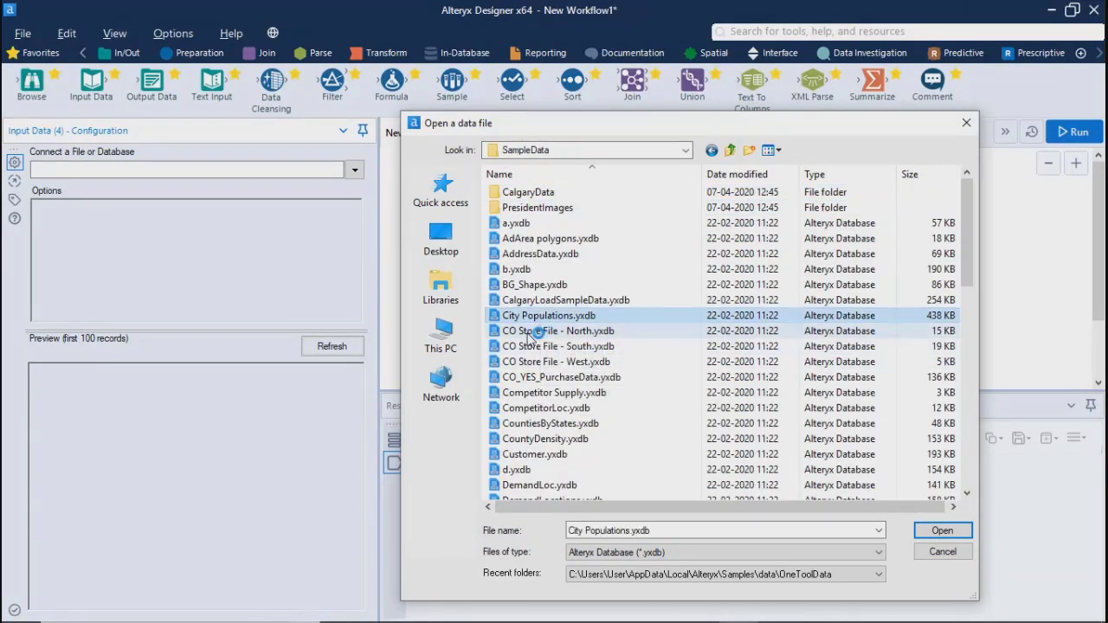
pyautogui.press('Down')
pyautogui.press('Down')
pyautogui.press('Down')
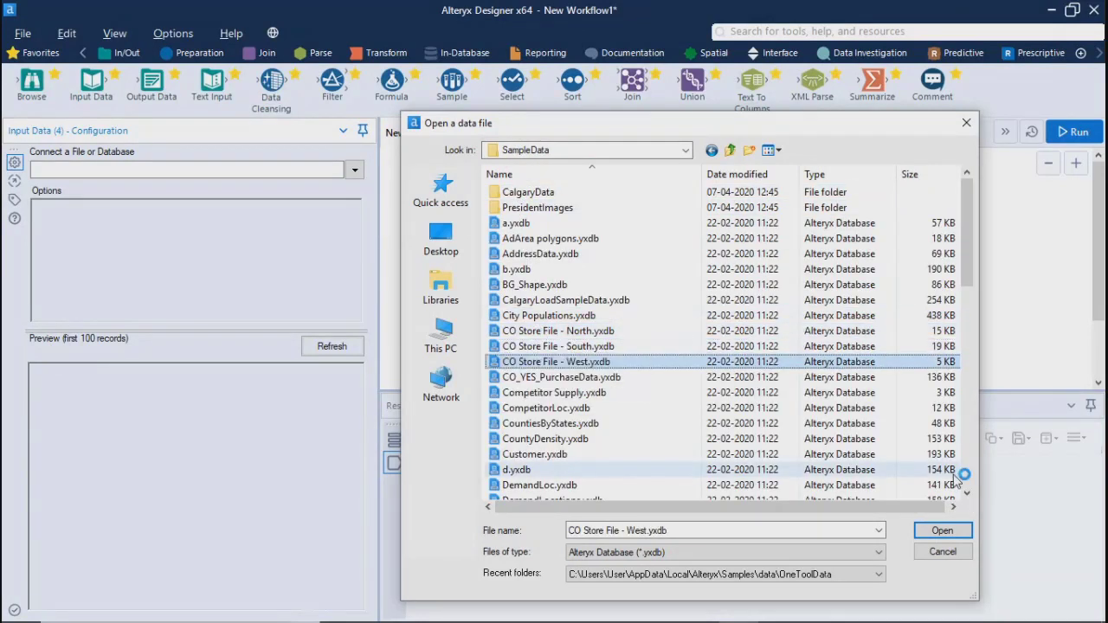
pyautogui.press('Up')
pyautogui.press('Up')
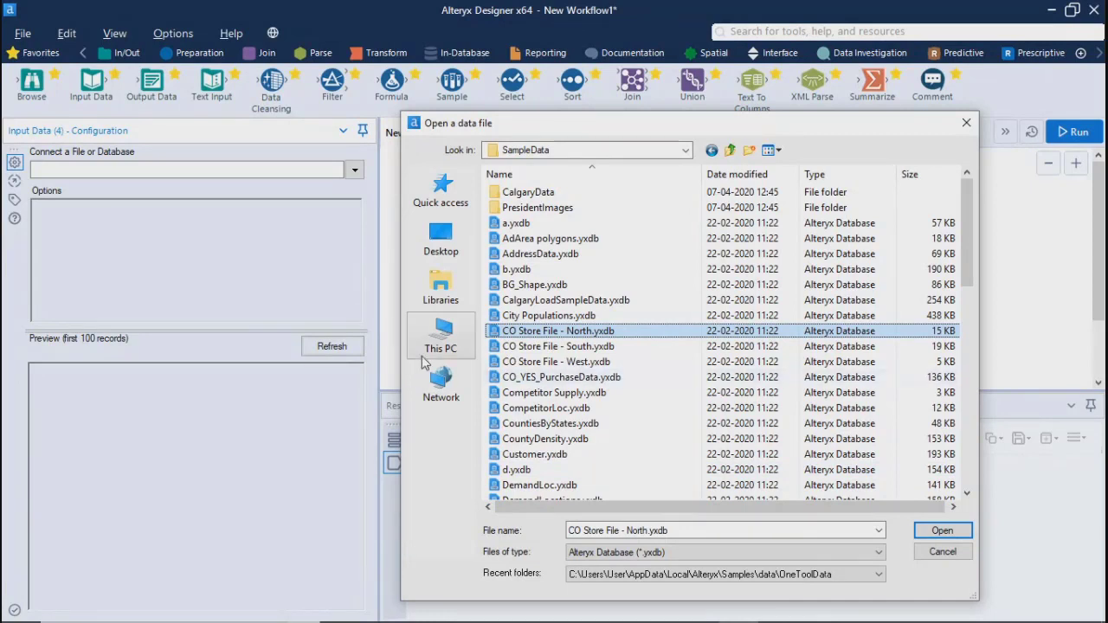
pyautogui.click(940, 533)
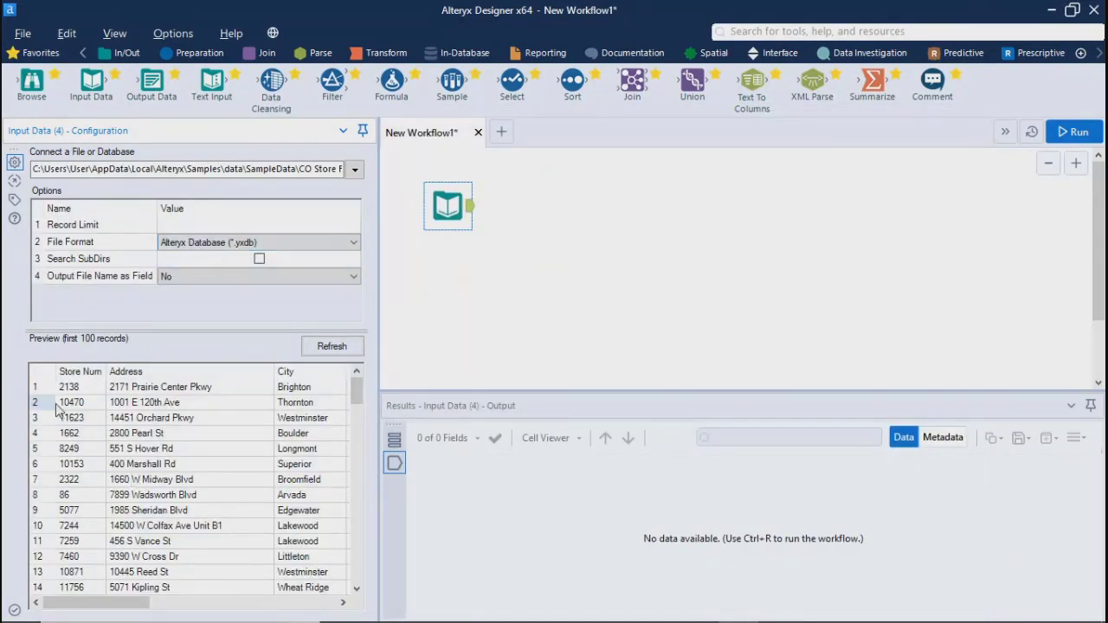
# Set Output File Name as Field to Full Path for the .yxdb input and run the workflow to view its output records
pyautogui.click(181, 222)
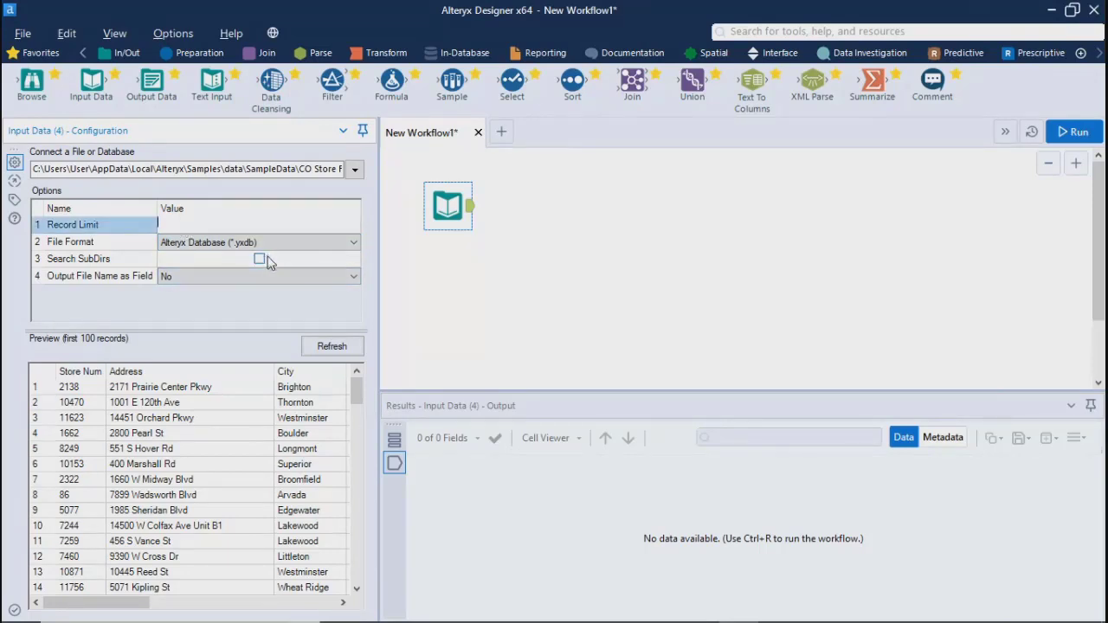
pyautogui.click(182, 277)
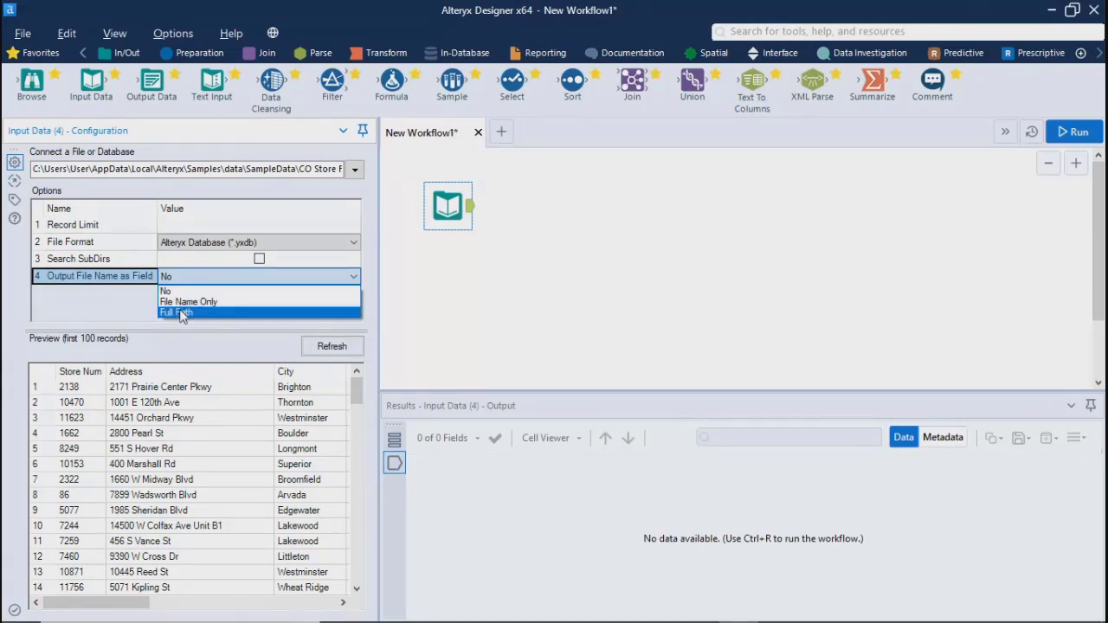
pyautogui.click(181, 312)
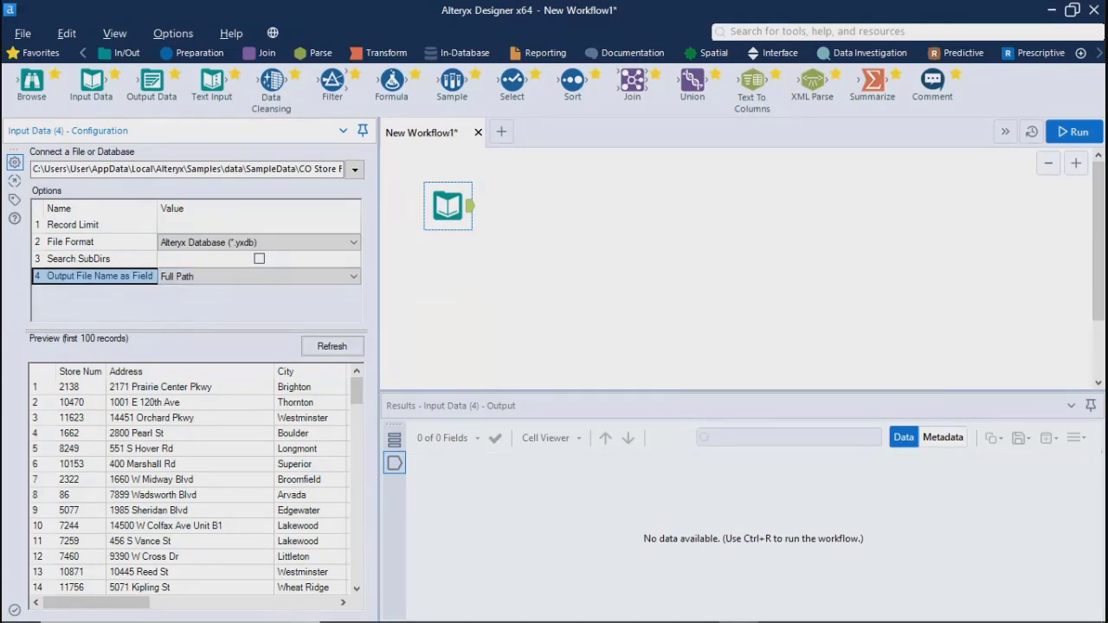
pyautogui.click(1073, 132)
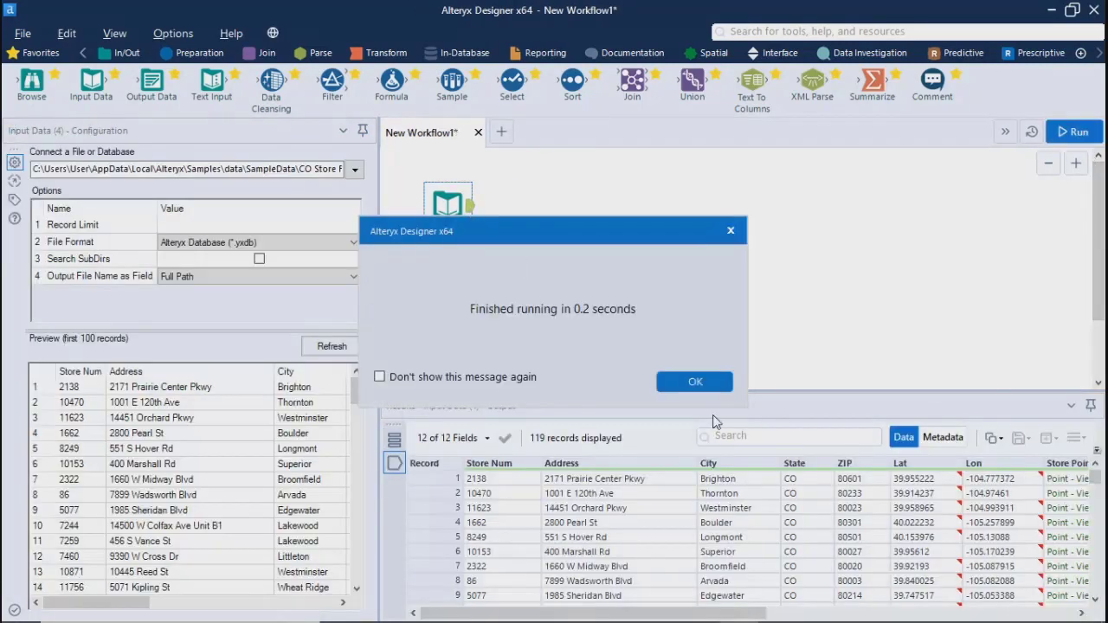
pyautogui.click(696, 382)
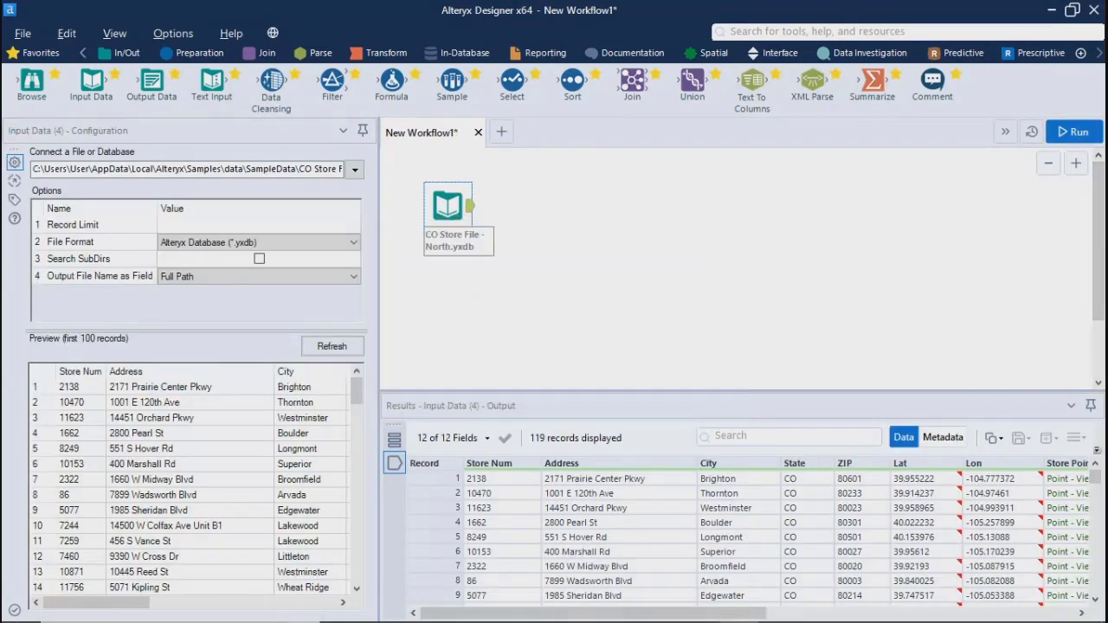
pyautogui.click(472, 212)
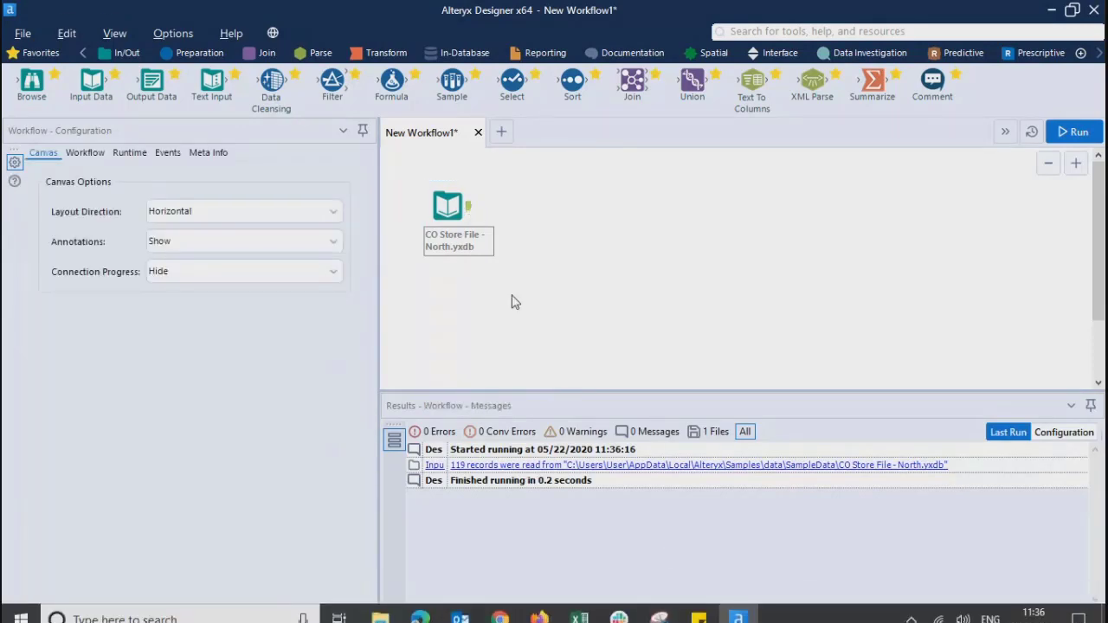
pyautogui.click(465, 215)
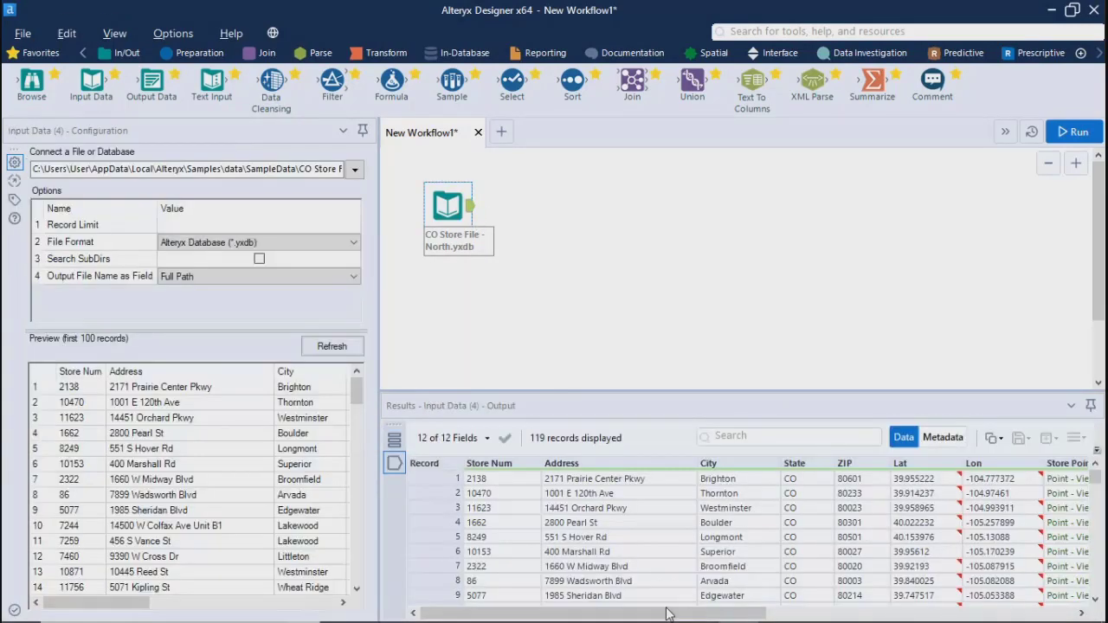
# Add a Browse tool after the CO Store File - North.yxdb input and run the workflow
pyautogui.moveTo(667, 613); pyautogui.dragTo(957, 615)
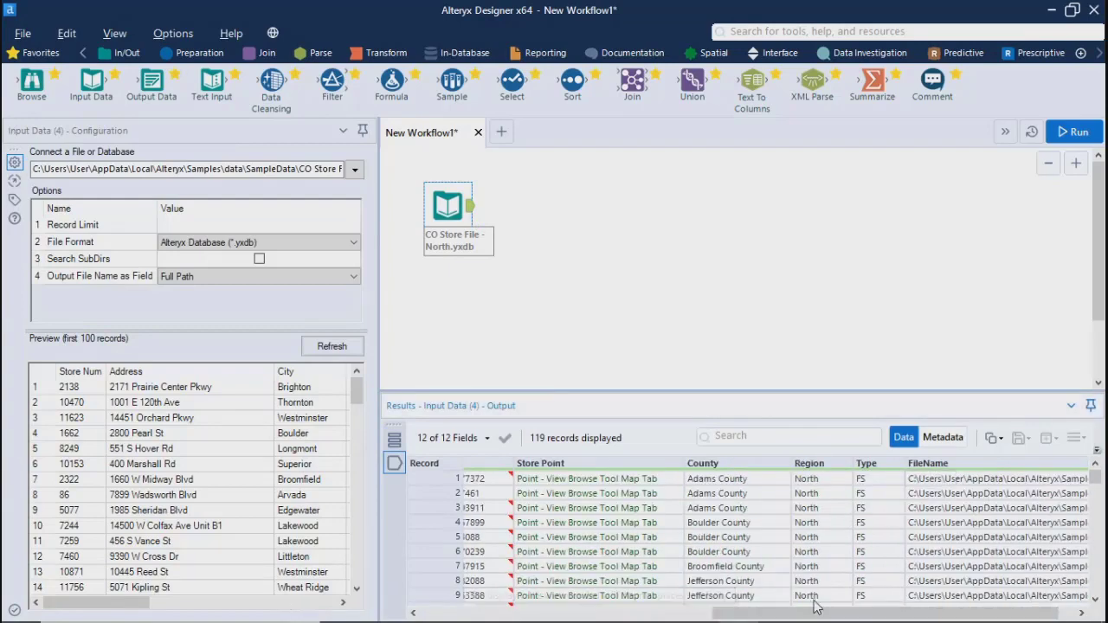
pyautogui.moveTo(734, 614); pyautogui.dragTo(440, 614)
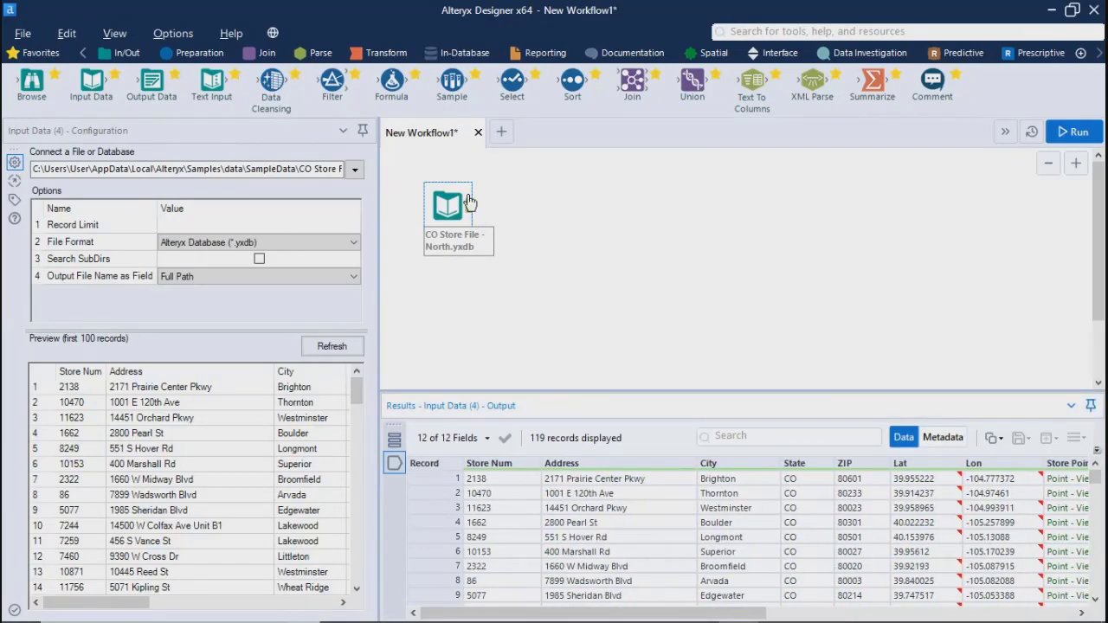
pyautogui.click(450, 286)
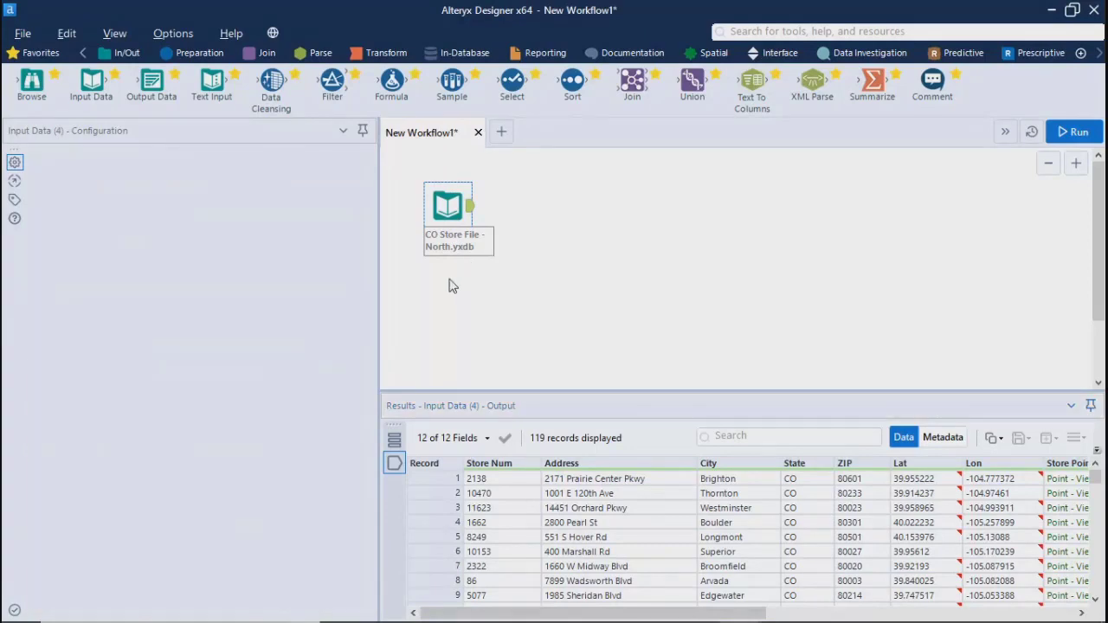
pyautogui.click(448, 205)
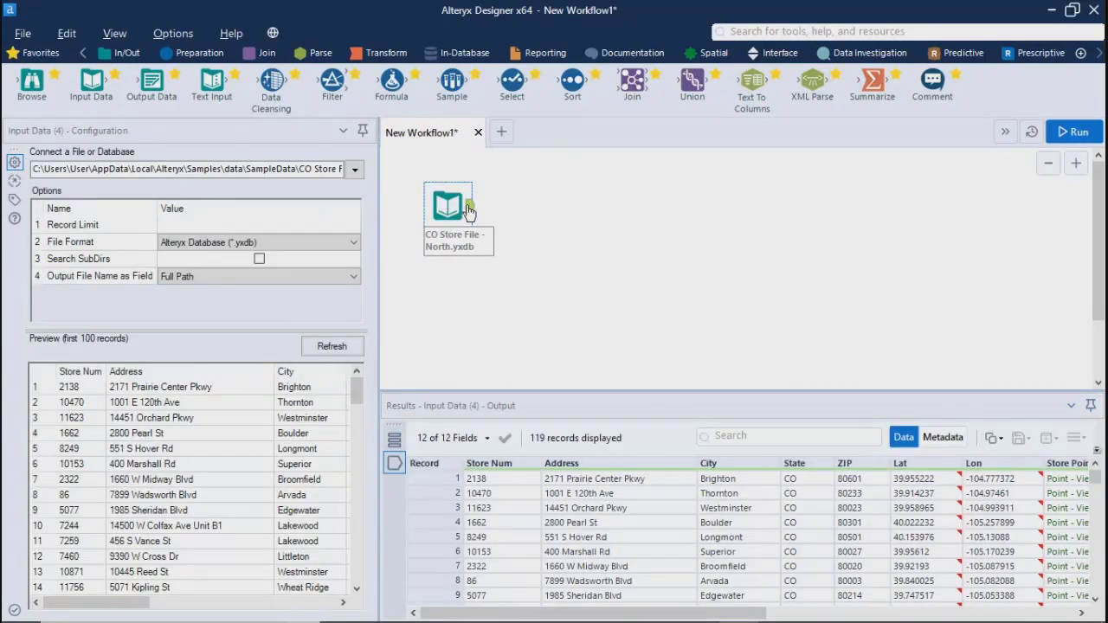
pyautogui.rightClick(468, 211)
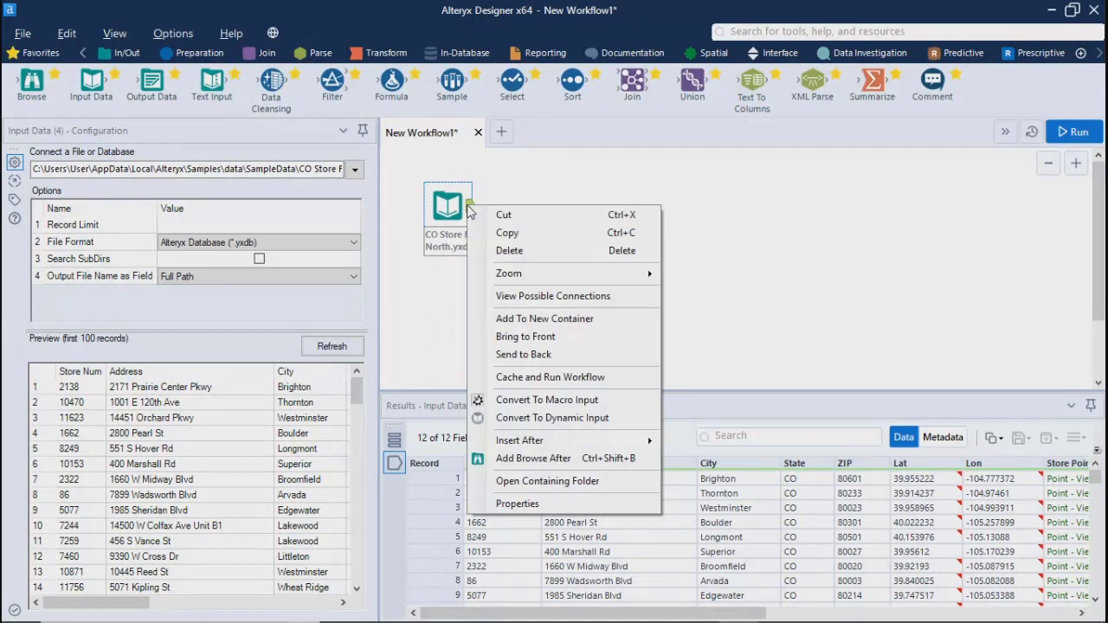
pyautogui.click(546, 467)
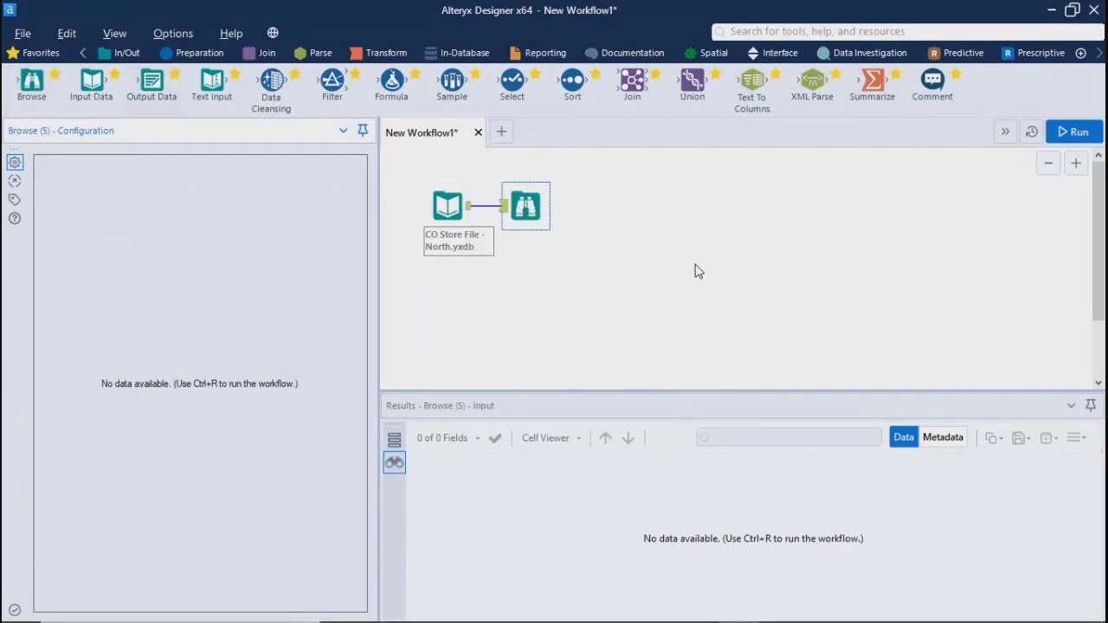
pyautogui.click(1077, 132)
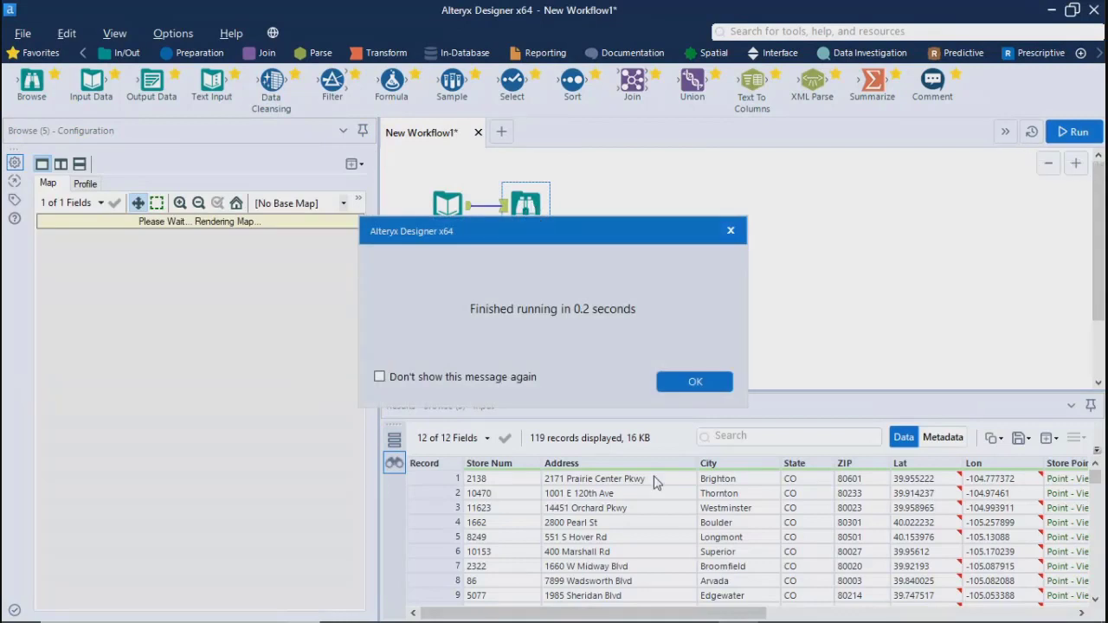
pyautogui.click(694, 381)
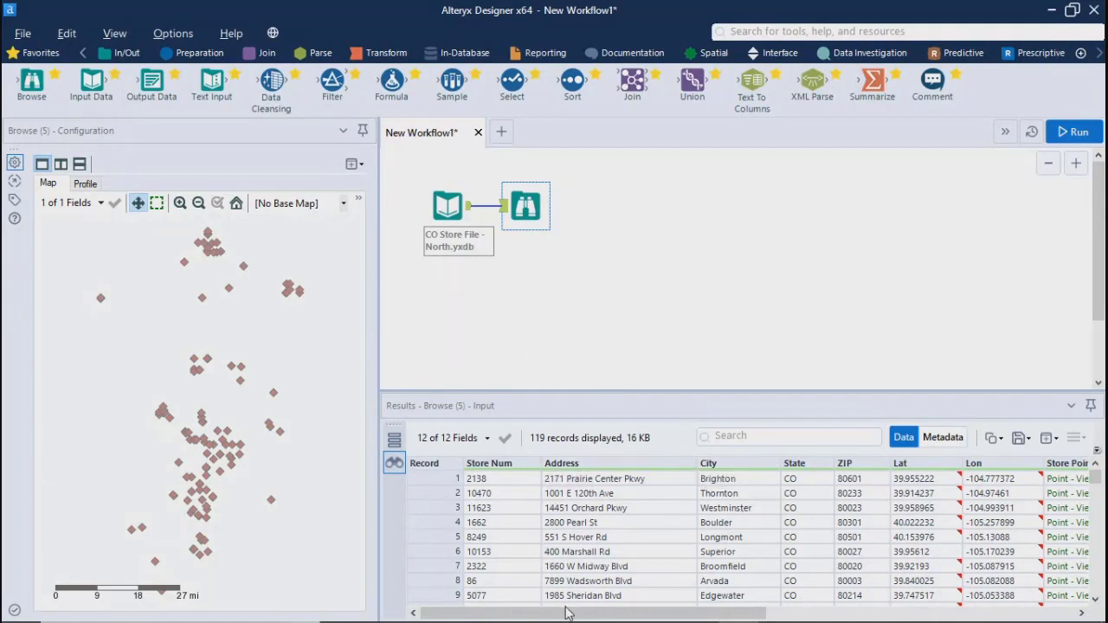
# Examine the Browse tool's profile charts for the store fields, from Store Num and Address through State and ZIP
pyautogui.moveTo(569, 612)
pyautogui.mouseDown()
pyautogui.moveTo(747, 612)
pyautogui.moveTo(569, 613)
pyautogui.mouseUp()
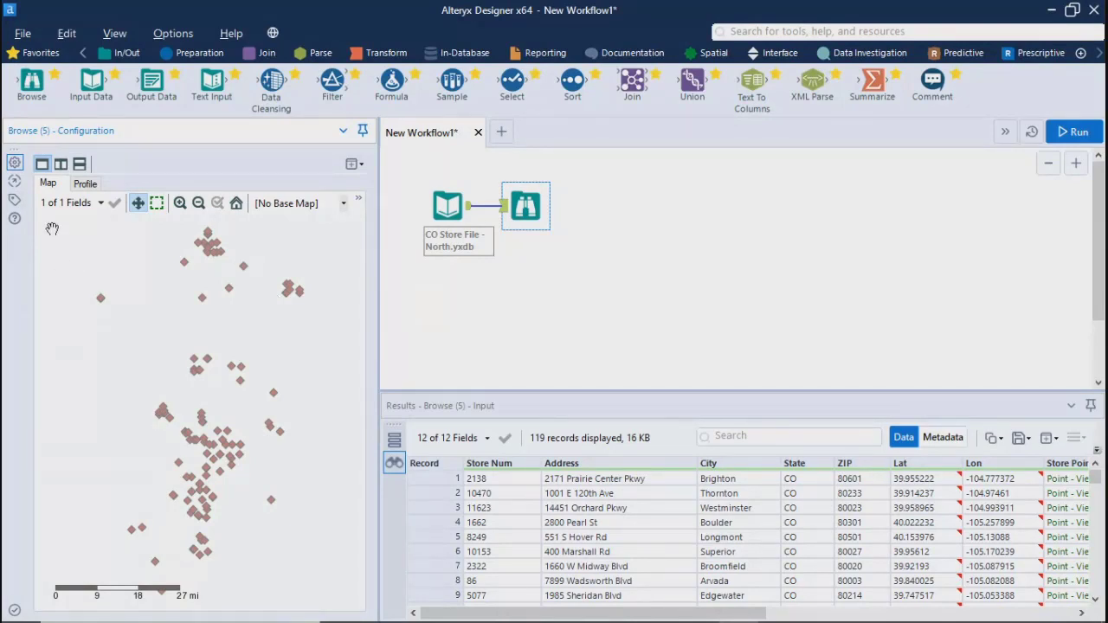
pyautogui.click(85, 184)
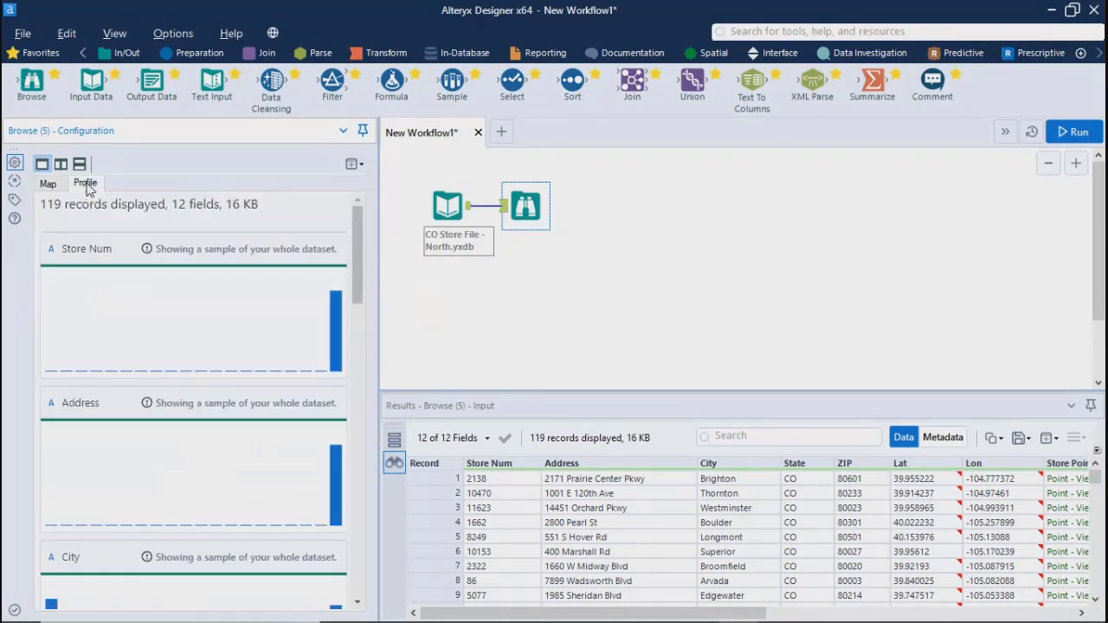
pyautogui.moveTo(342, 332)
pyautogui.moveTo(336, 483)
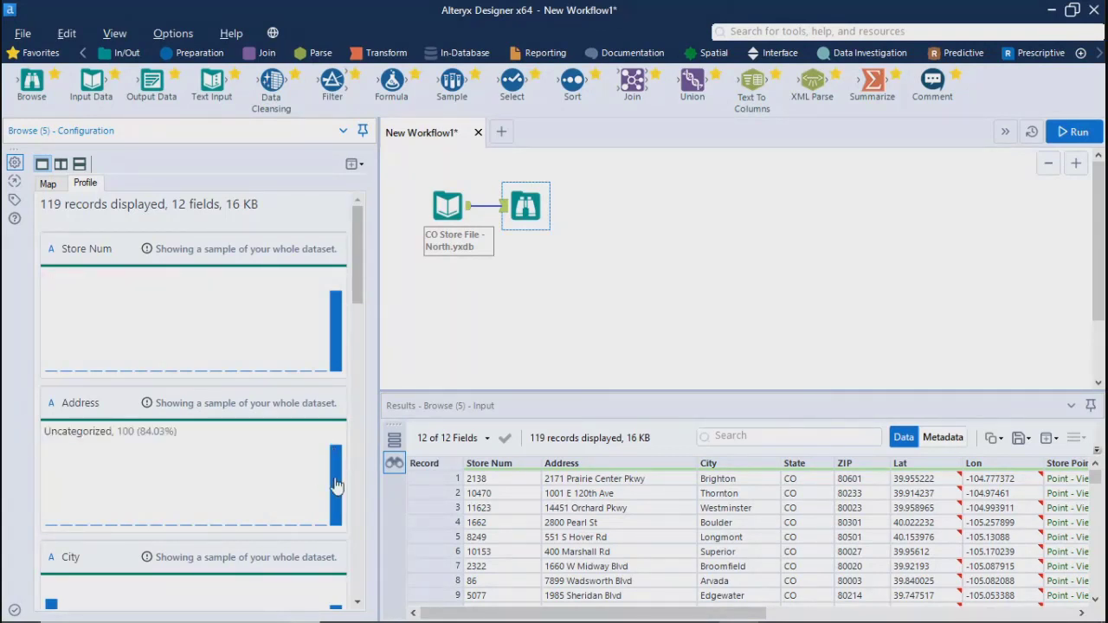
pyautogui.scroll(-3, 359, 333)
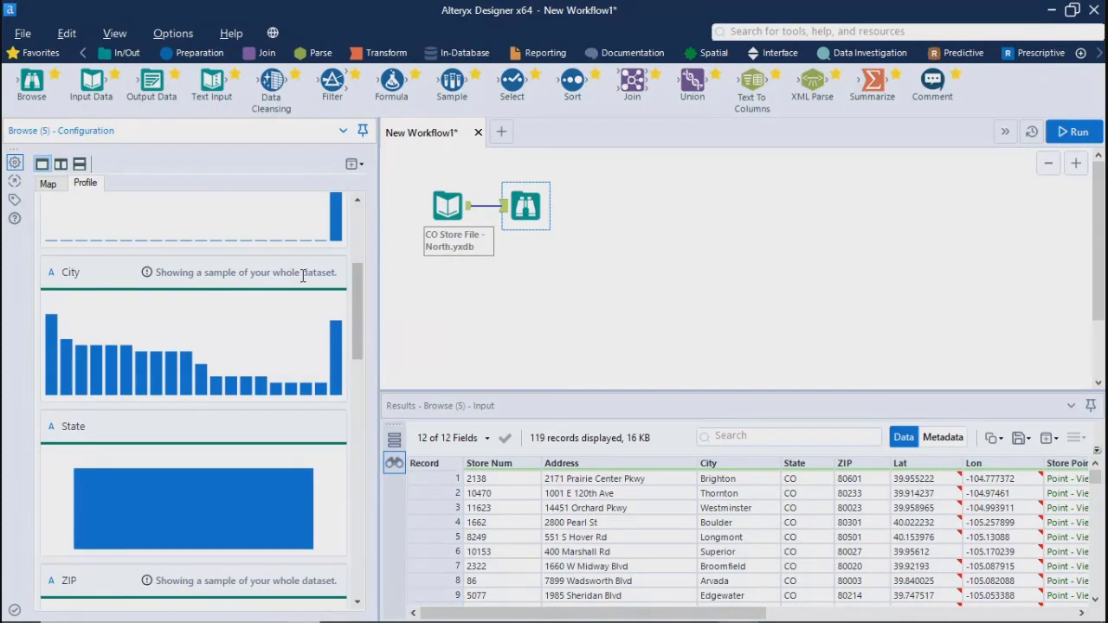
pyautogui.scroll(-3, 352, 331)
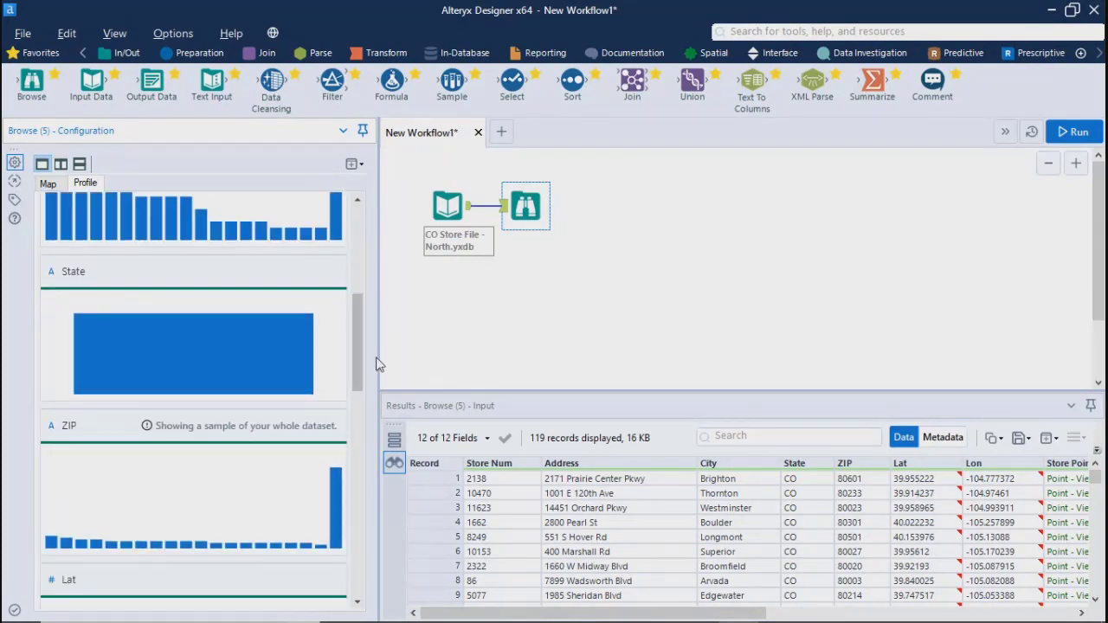
pyautogui.moveTo(353, 351); pyautogui.dragTo(380, 159)
# Try the side-by-side and stacked Browse layouts with the Alteryx Light - Most Recent Vintage base map, and return to a single pane
pyautogui.click(61, 164)
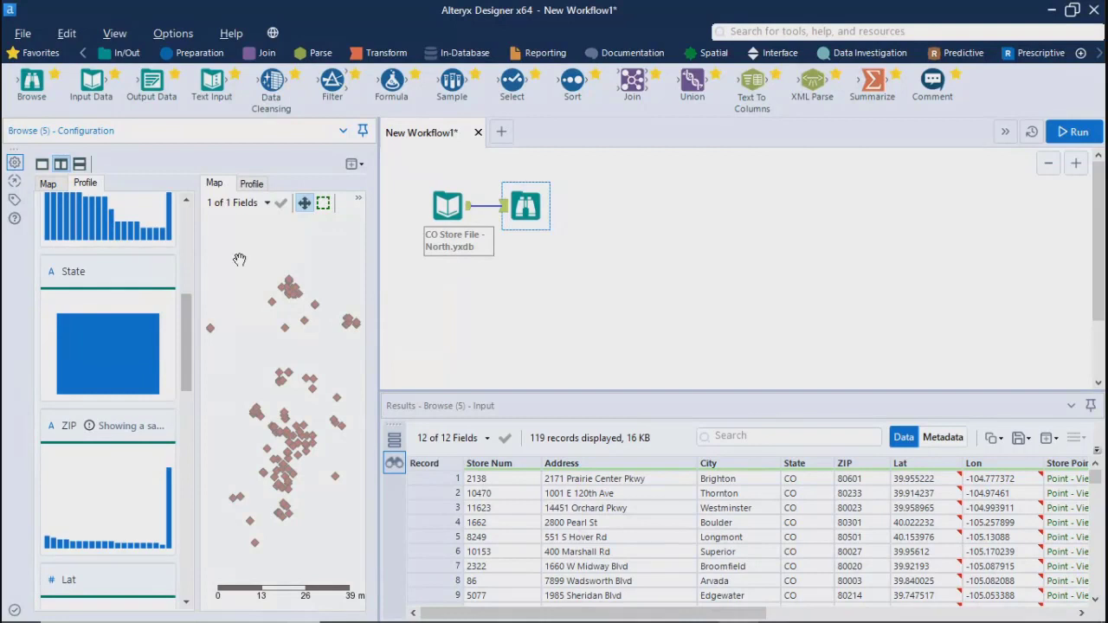
pyautogui.click(78, 166)
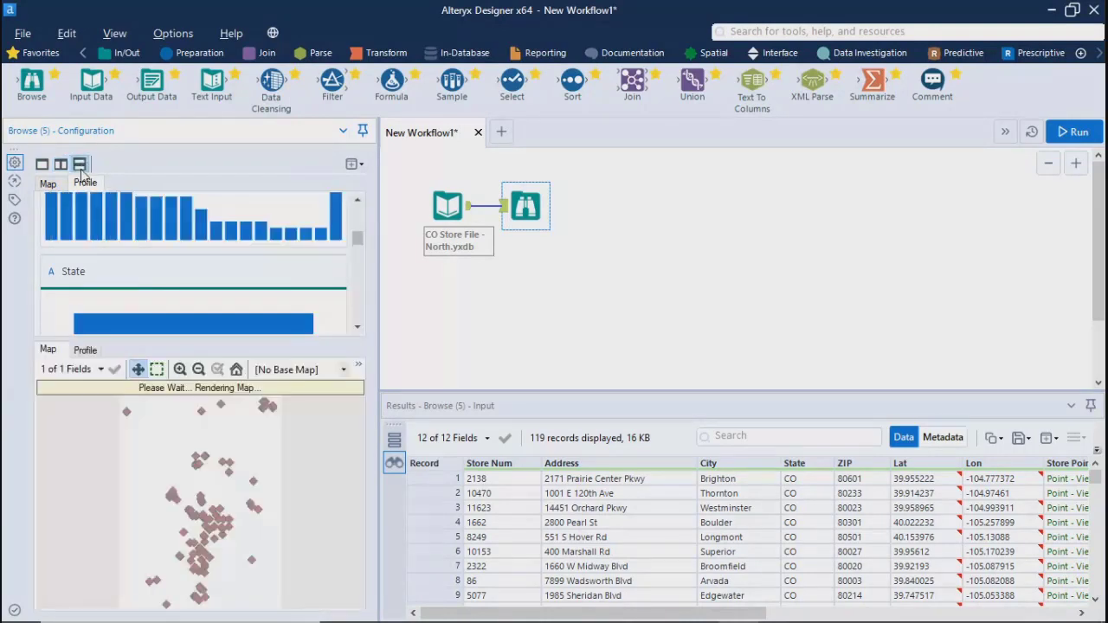
pyautogui.click(342, 371)
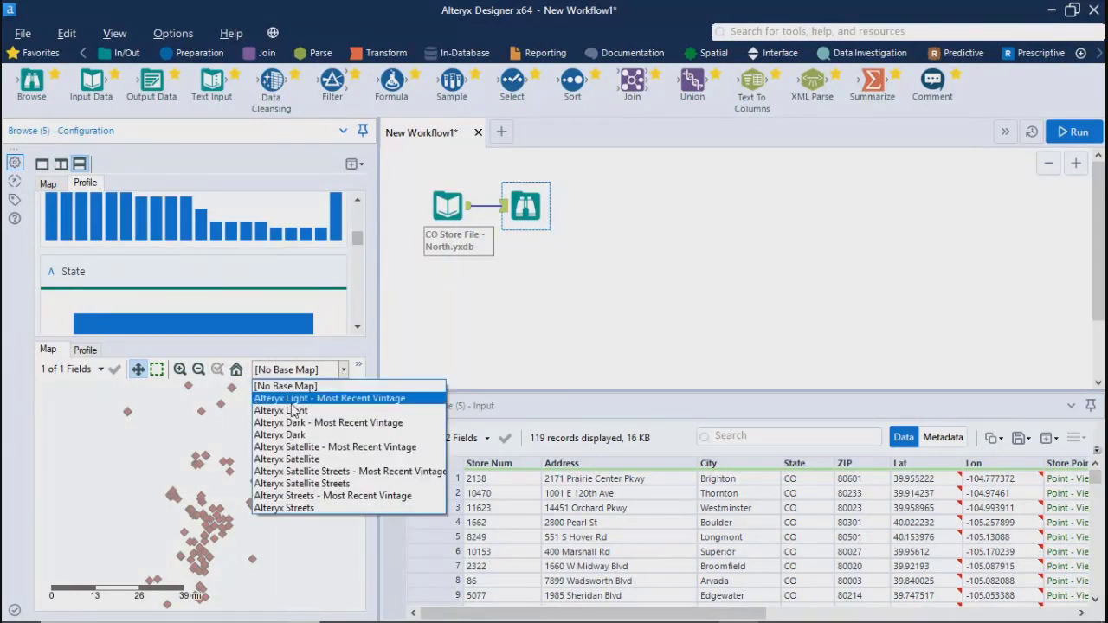
pyautogui.click(294, 400)
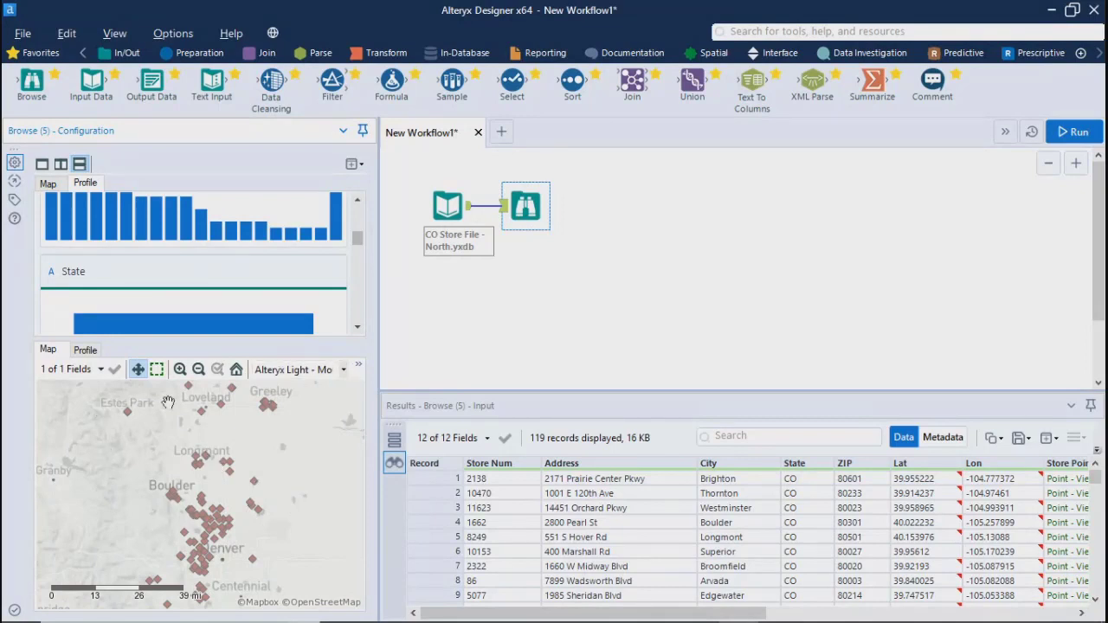
pyautogui.click(43, 164)
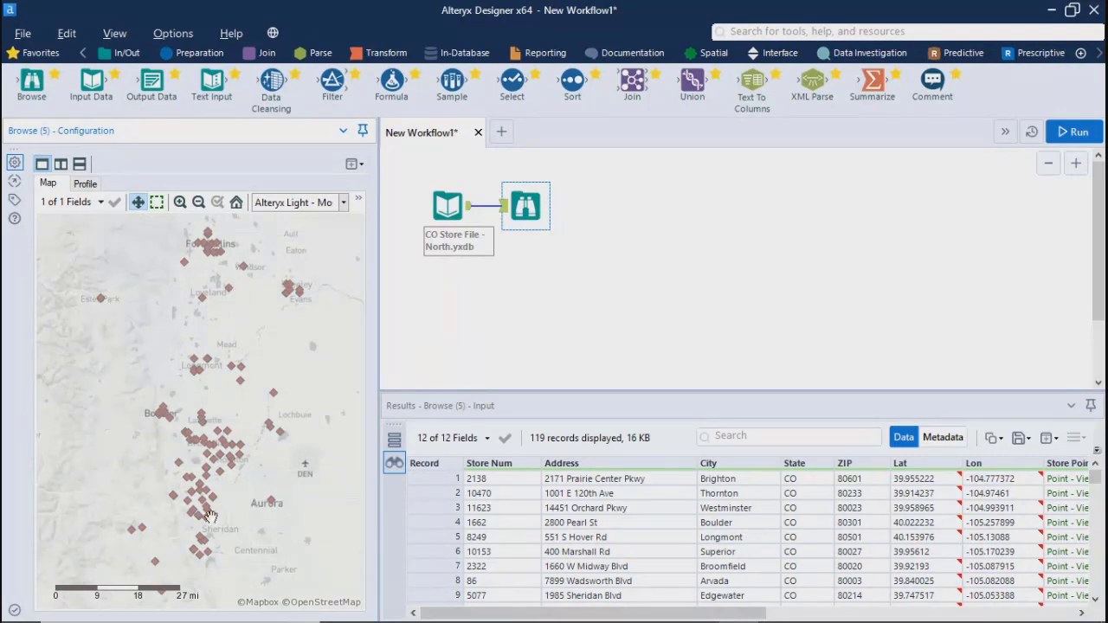
# Try the Alteryx Light and Alteryx Dark base maps, and set the store map to the most recent vintage of Alteryx Satellite
pyautogui.click(279, 203)
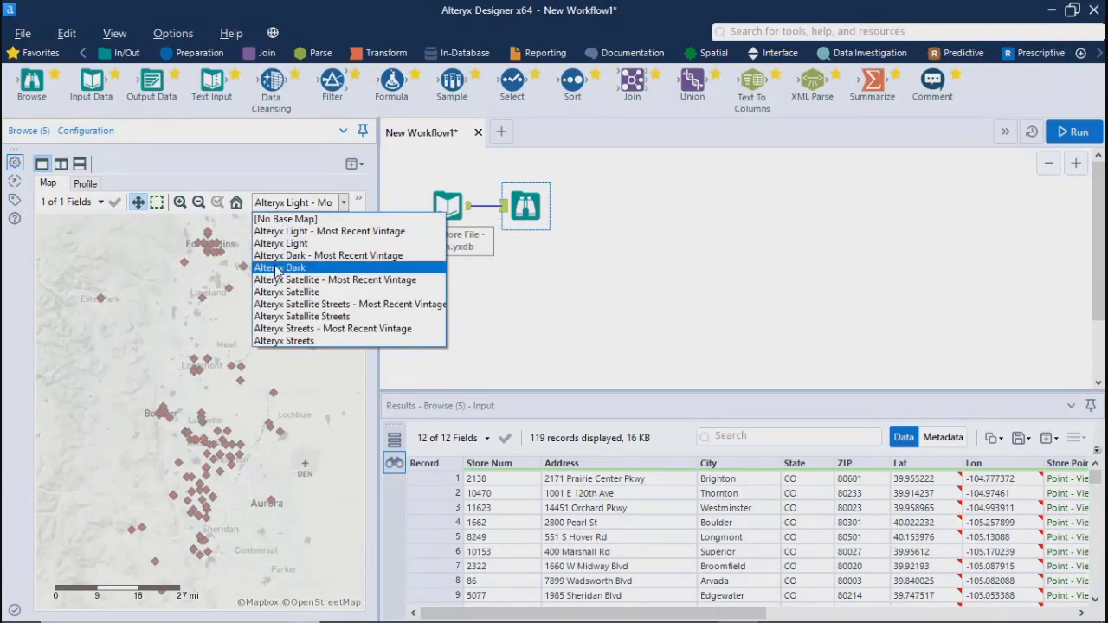
pyautogui.click(279, 244)
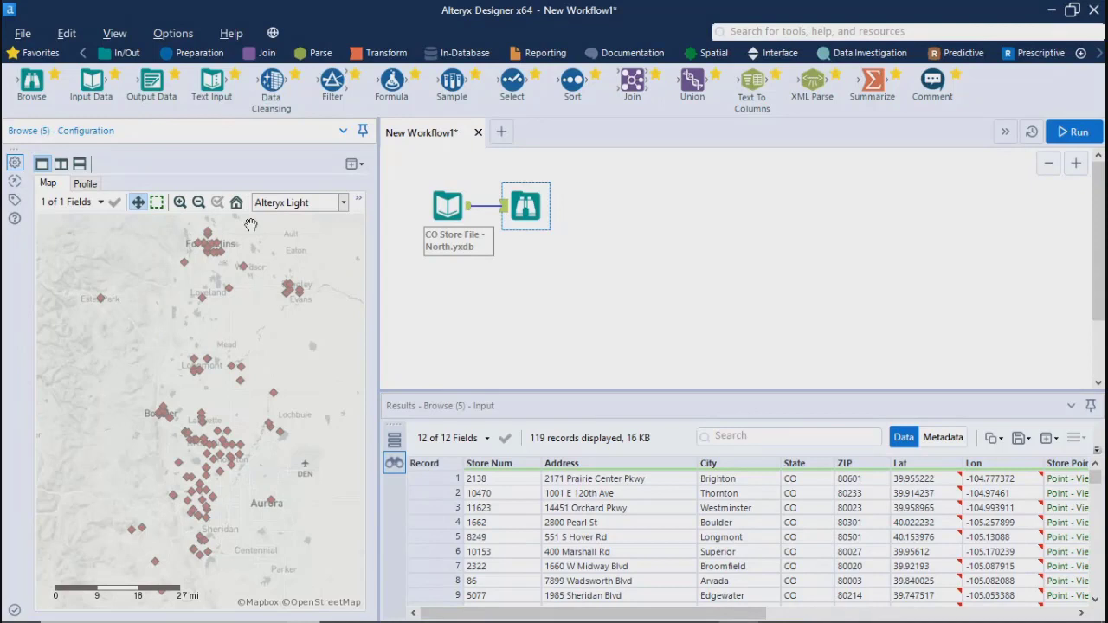
pyautogui.click(308, 208)
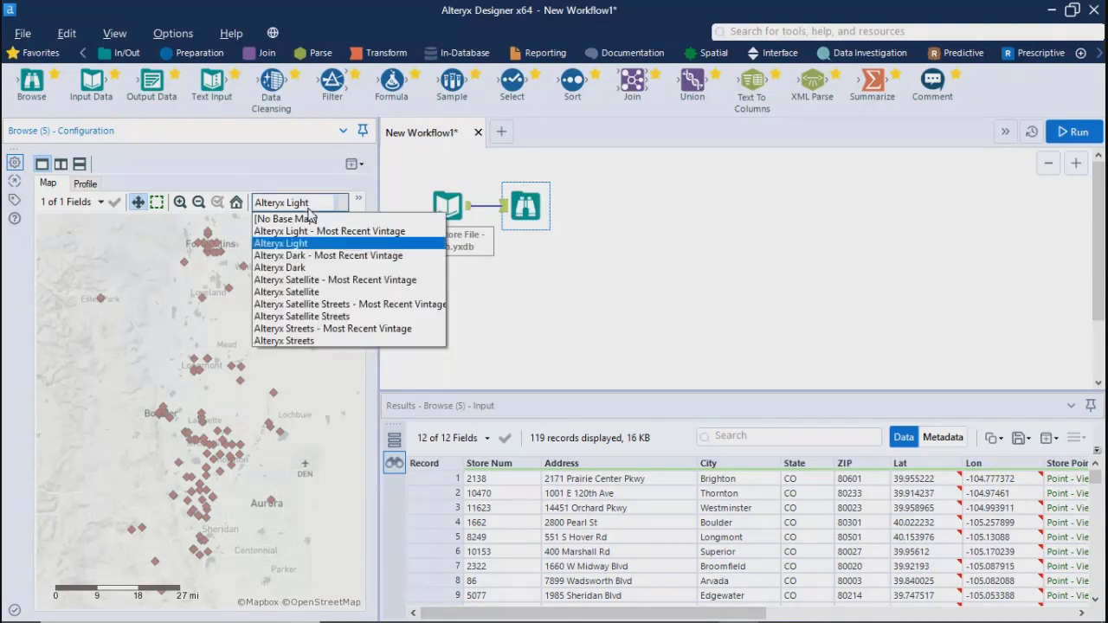
pyautogui.click(277, 272)
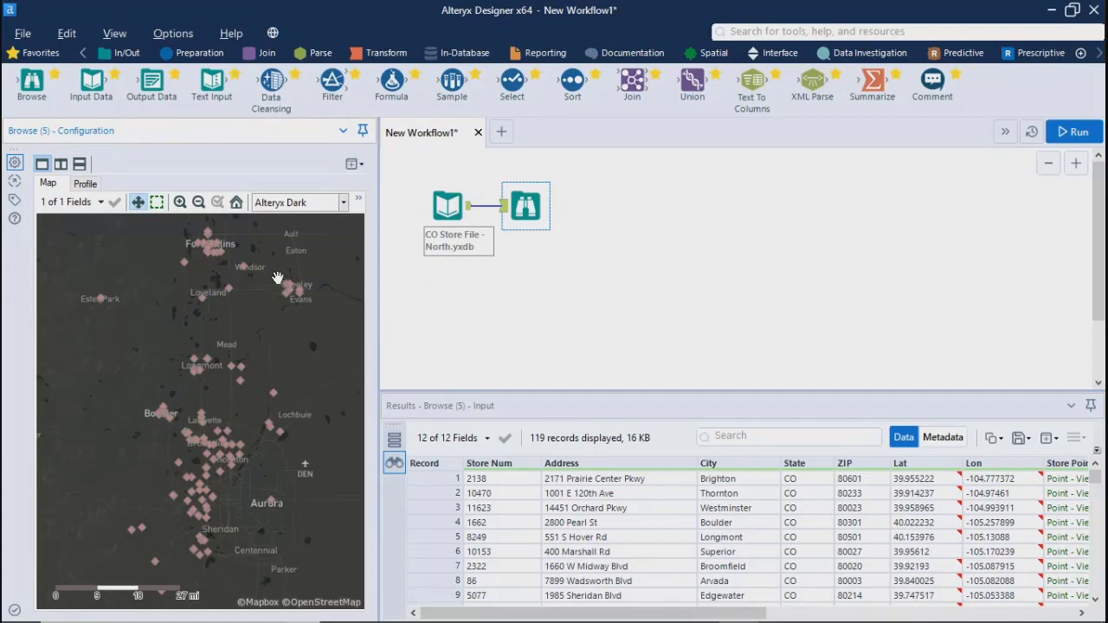
pyautogui.click(284, 204)
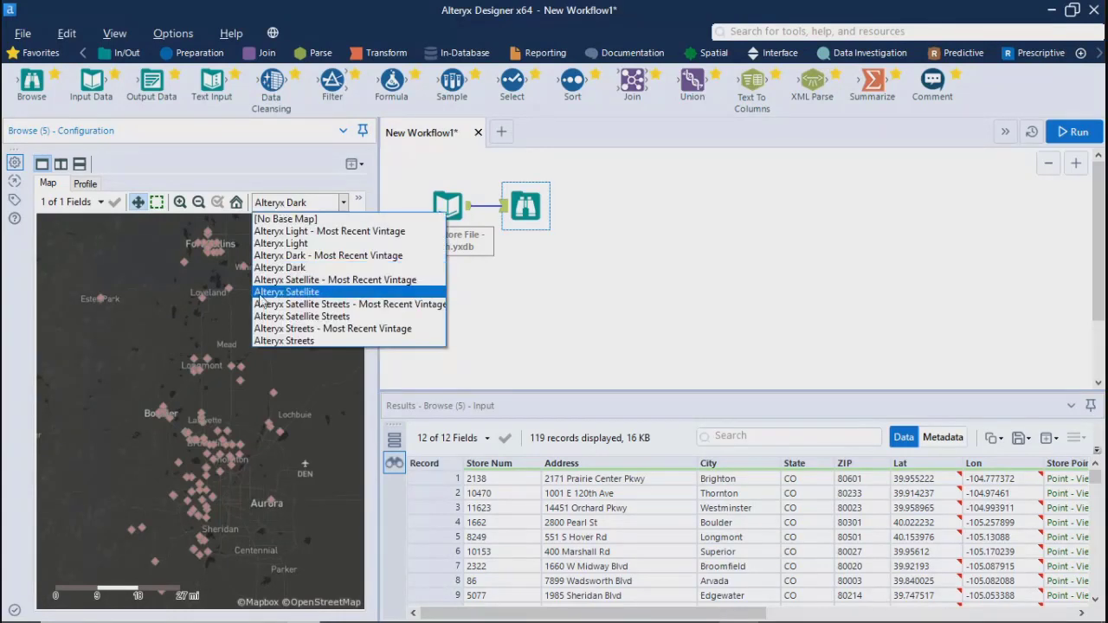
pyautogui.click(275, 281)
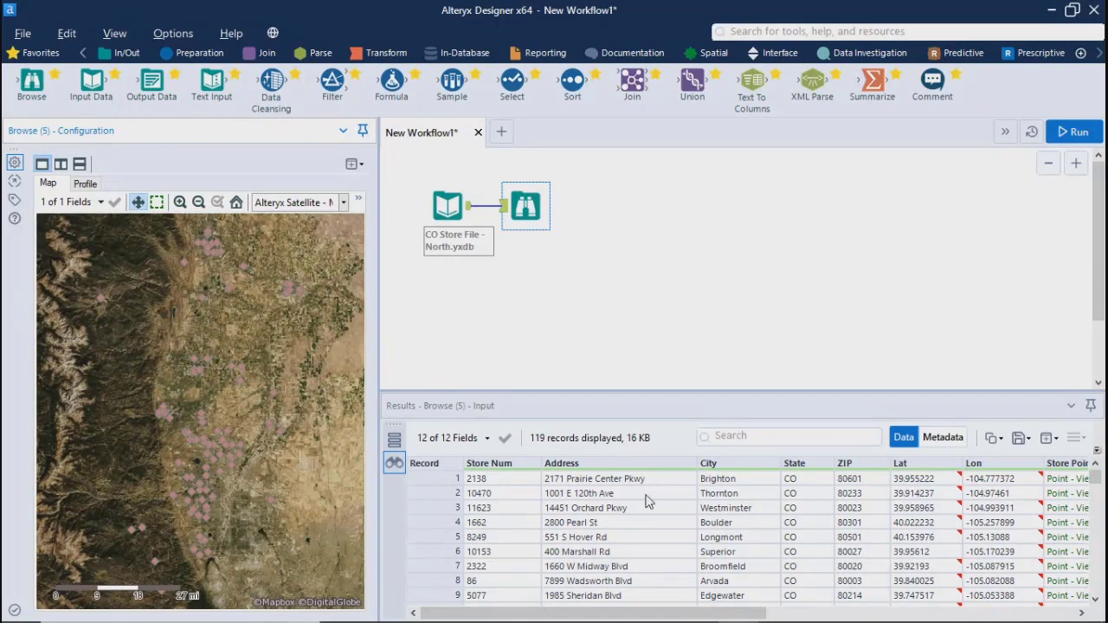
# Review the field profile charts again and return to the satellite map of the stores
pyautogui.moveTo(751, 615); pyautogui.dragTo(655, 592)
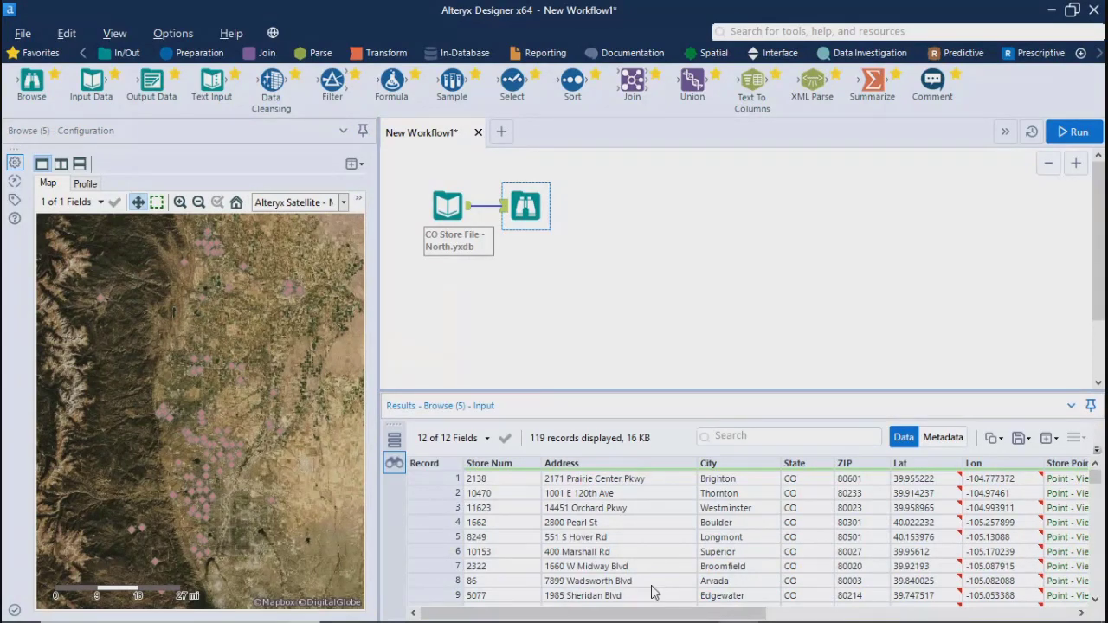
pyautogui.moveTo(706, 615)
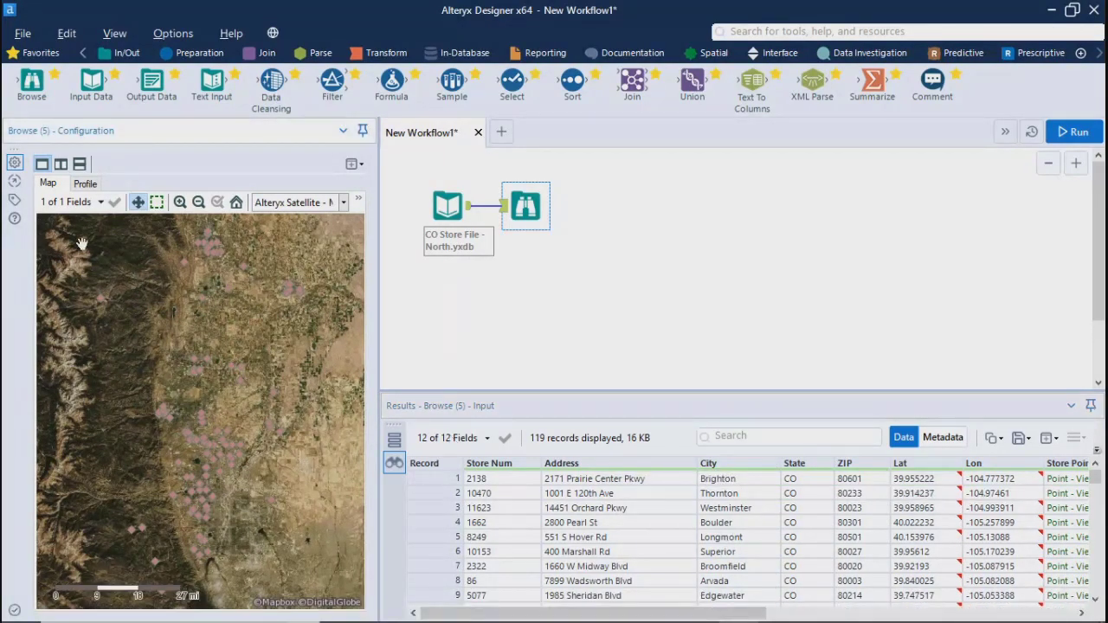
pyautogui.click(89, 183)
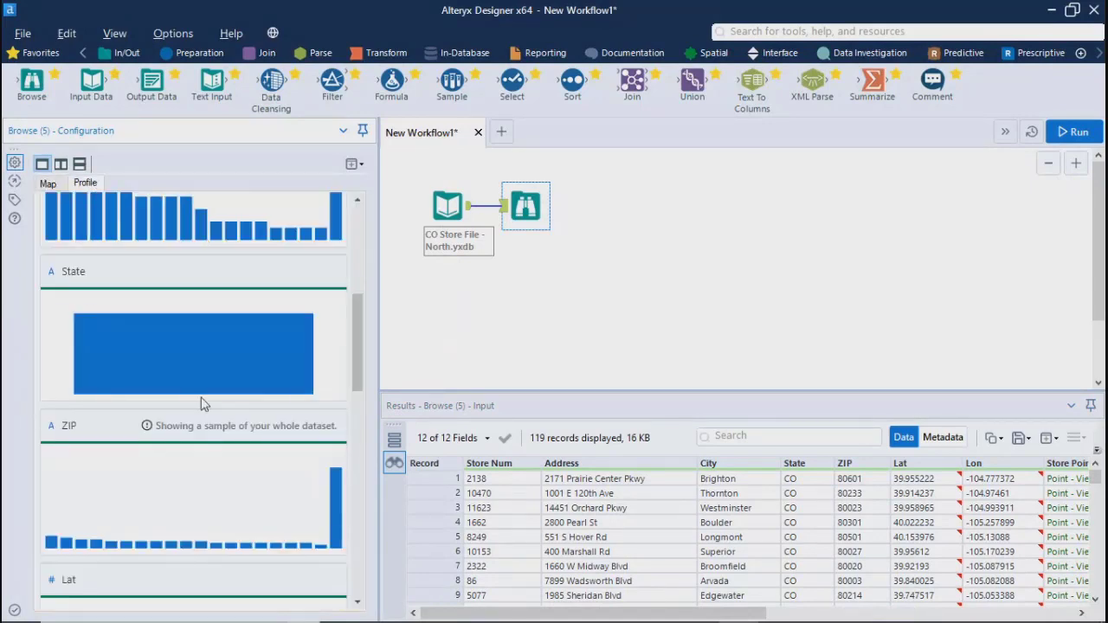
pyautogui.moveTo(191, 389)
pyautogui.click(47, 182)
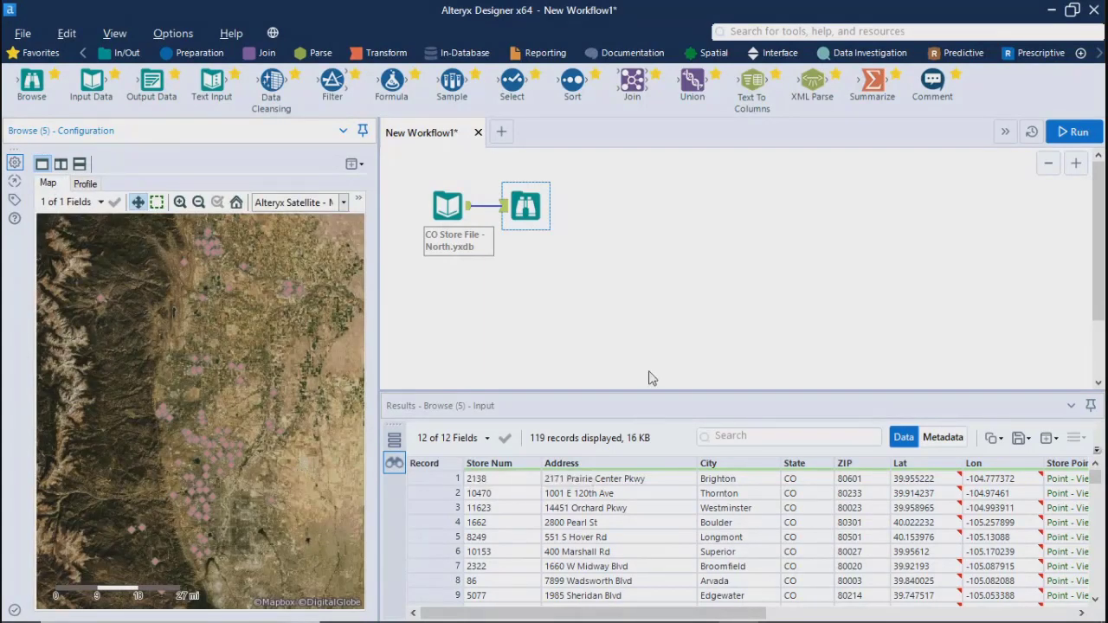
pyautogui.moveTo(710, 613)
pyautogui.mouseDown()
pyautogui.moveTo(1020, 615)
pyautogui.moveTo(707, 614)
pyautogui.mouseUp()
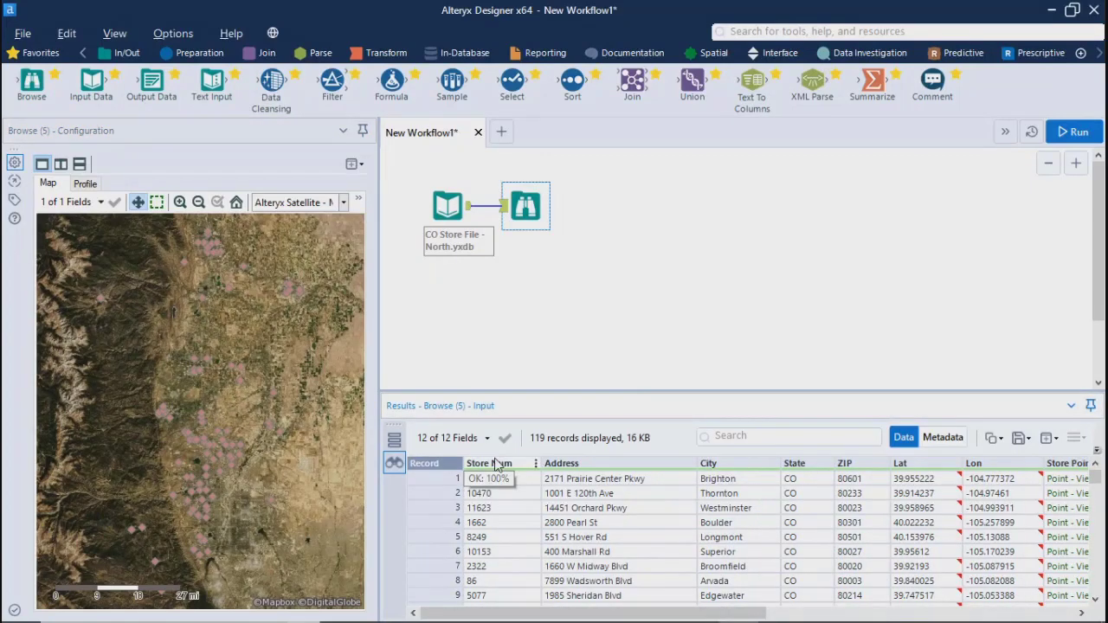
# Select the Store Num value of record 2 and view the summary in that field's profile
pyautogui.click(495, 493)
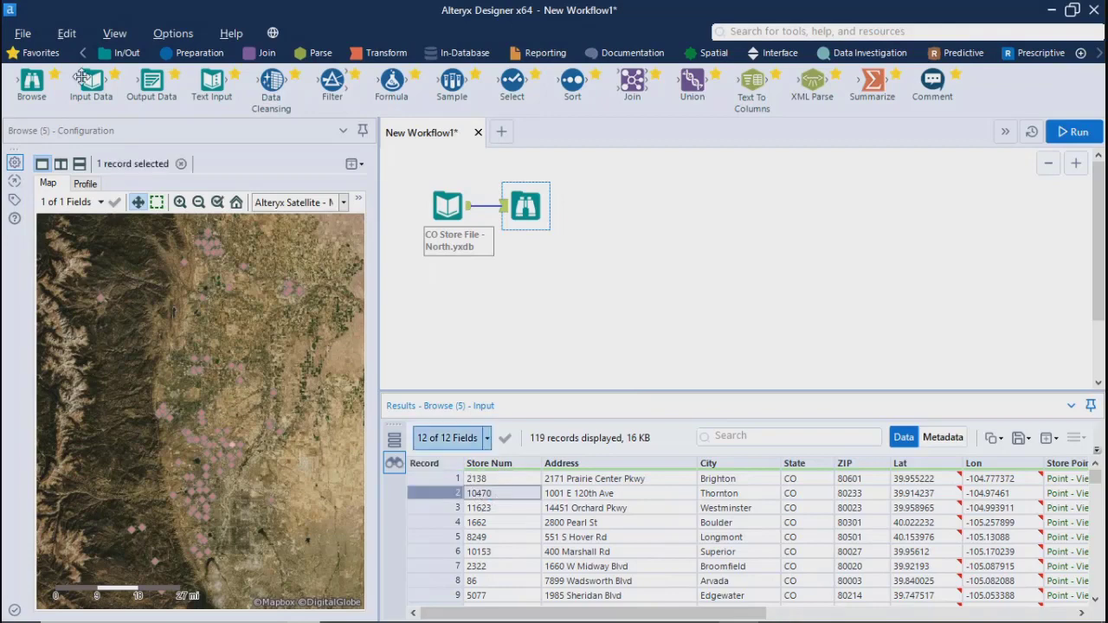
pyautogui.click(85, 184)
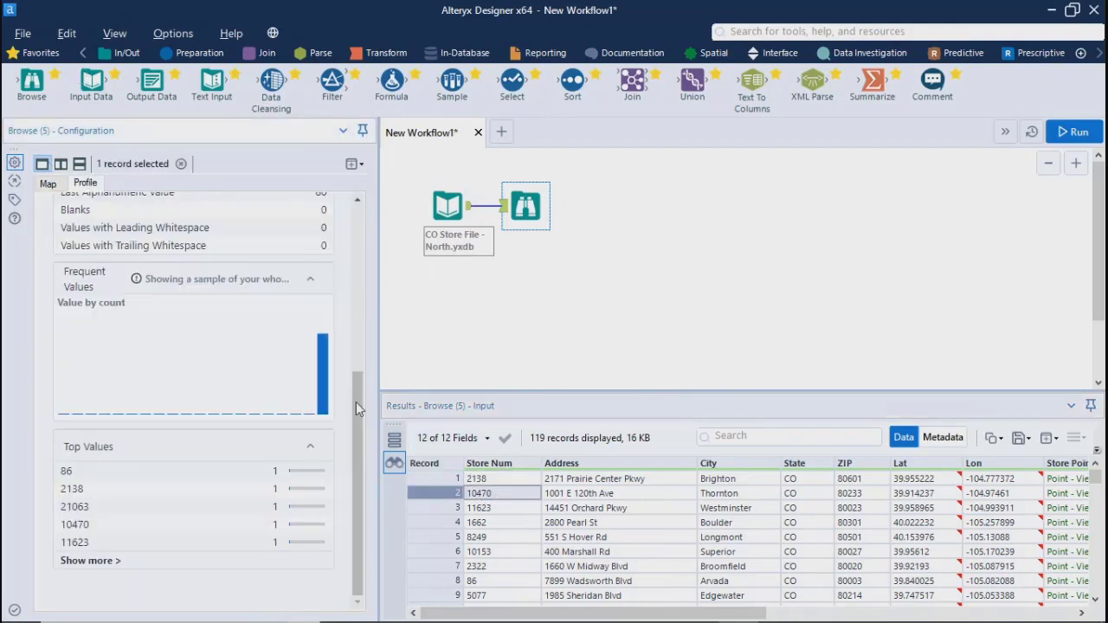
pyautogui.scroll(3, 359, 381)
pyautogui.scroll(5, 359, 377)
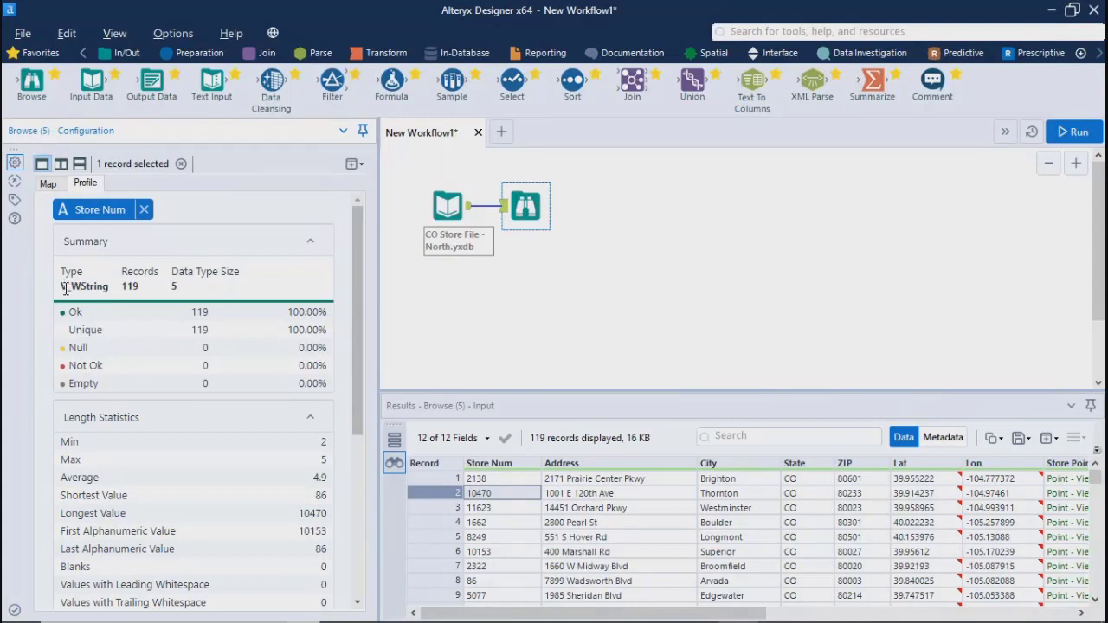
# Highlight the data type, Data Type Size and Unique entries in the Store Num profile summary to review them
pyautogui.moveTo(65, 290); pyautogui.dragTo(106, 288)
pyautogui.moveTo(63, 290); pyautogui.dragTo(109, 291)
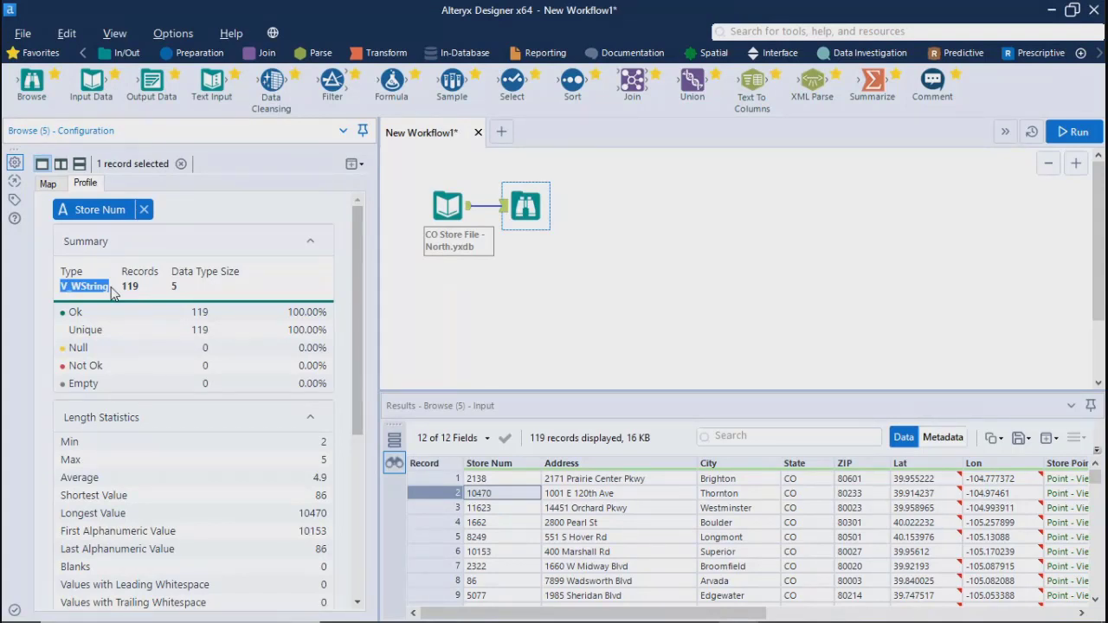
pyautogui.moveTo(122, 287); pyautogui.dragTo(254, 279)
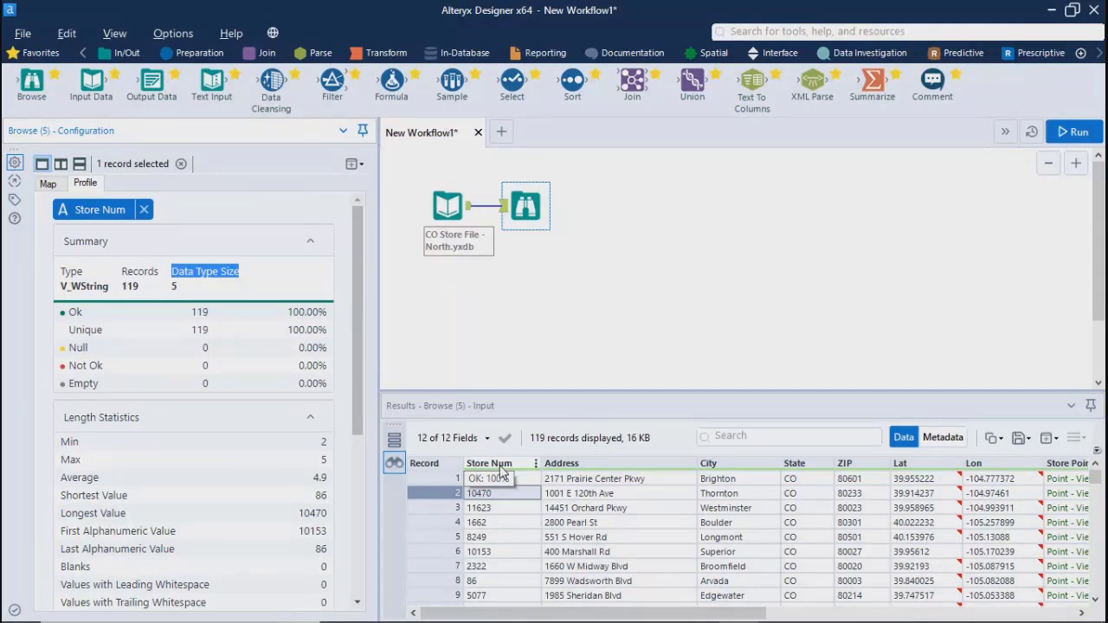
pyautogui.moveTo(66, 333); pyautogui.dragTo(112, 337)
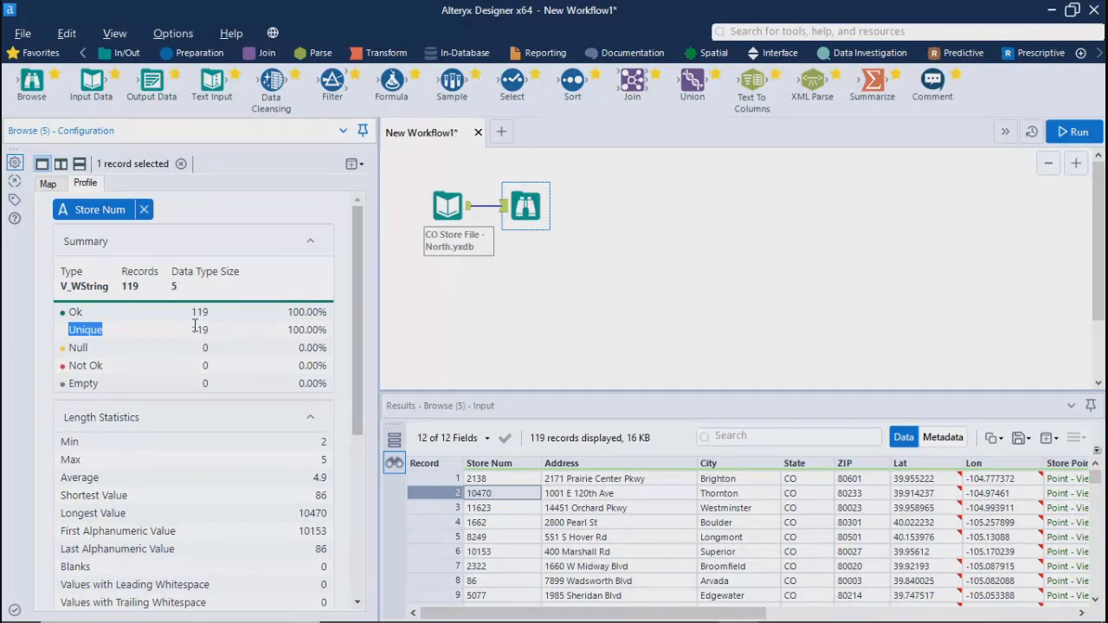
# Highlight the Unique count and the Not Ok entry in the Store Num summary, and review the field's length statistics
pyautogui.moveTo(188, 330); pyautogui.dragTo(231, 340)
pyautogui.moveTo(79, 370); pyautogui.dragTo(126, 378)
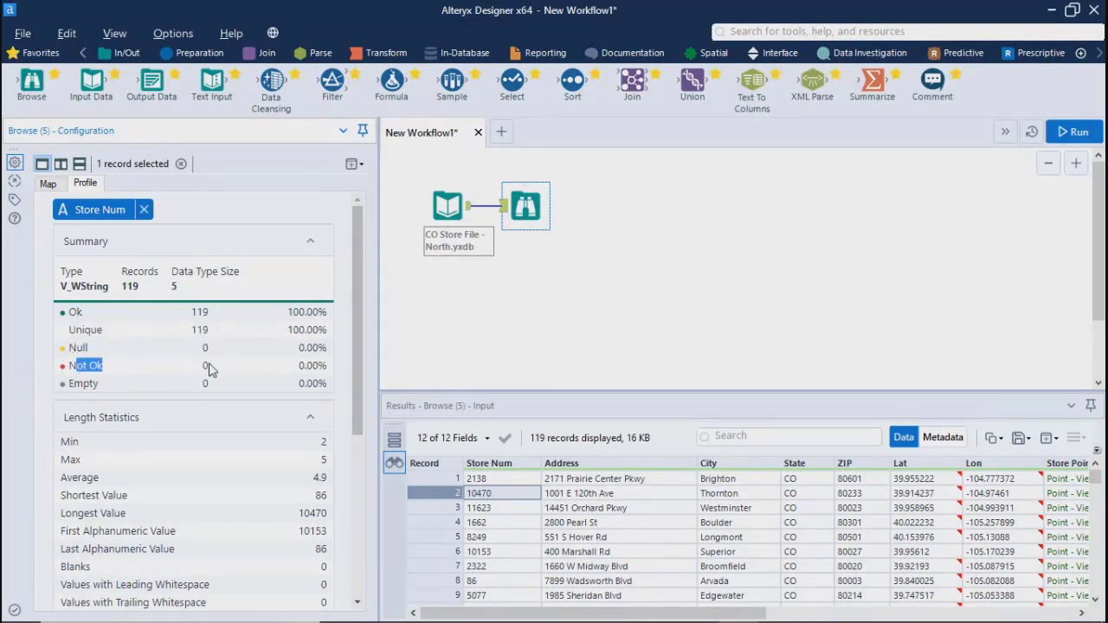
pyautogui.click(74, 387)
pyautogui.moveTo(354, 394); pyautogui.dragTo(362, 477)
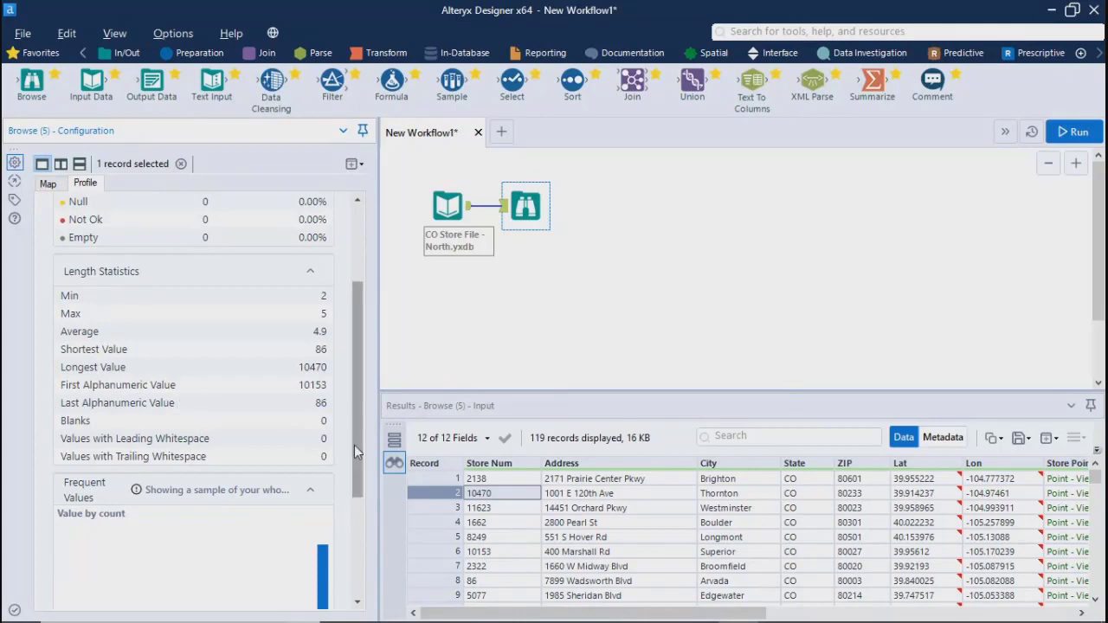
pyautogui.moveTo(354, 444); pyautogui.dragTo(356, 308)
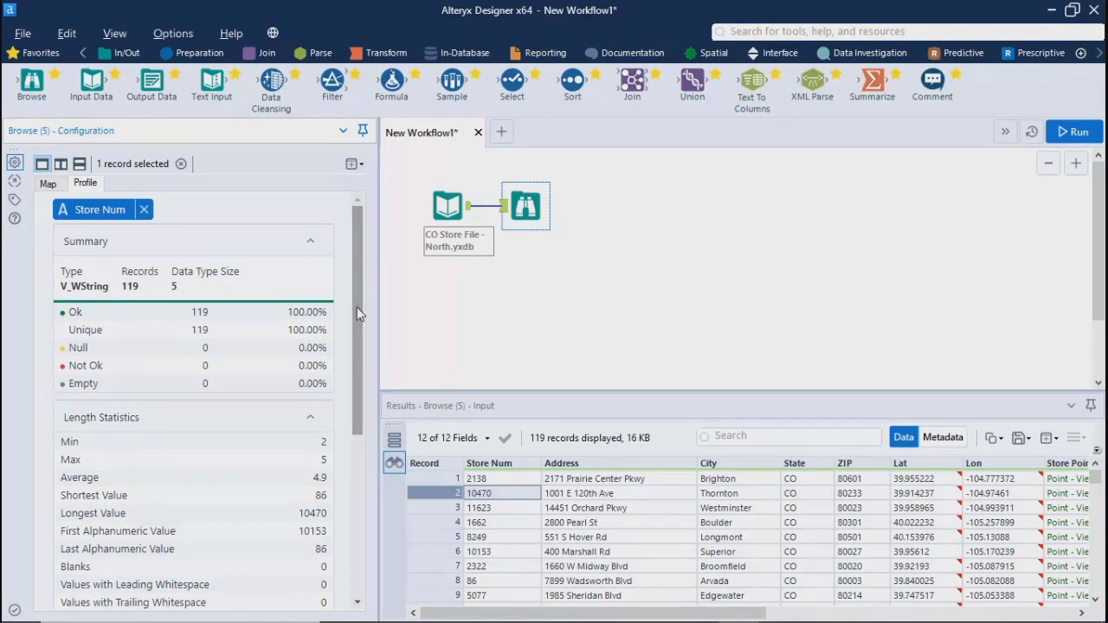
# View the profiles of the Address, City and Lat fields in turn
pyautogui.click(623, 463)
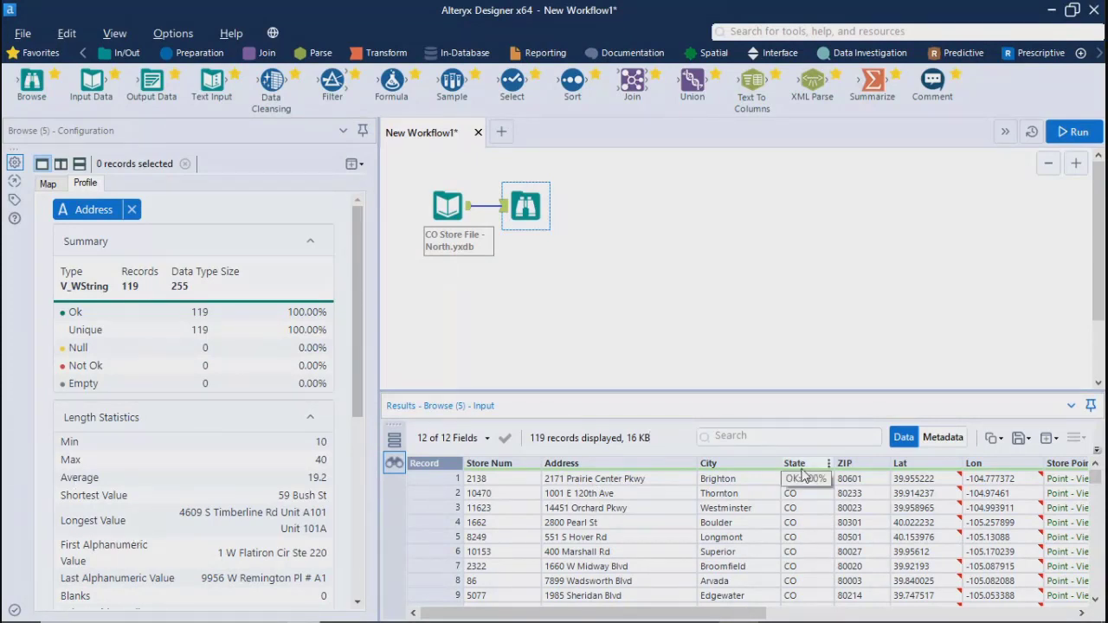
pyautogui.click(738, 467)
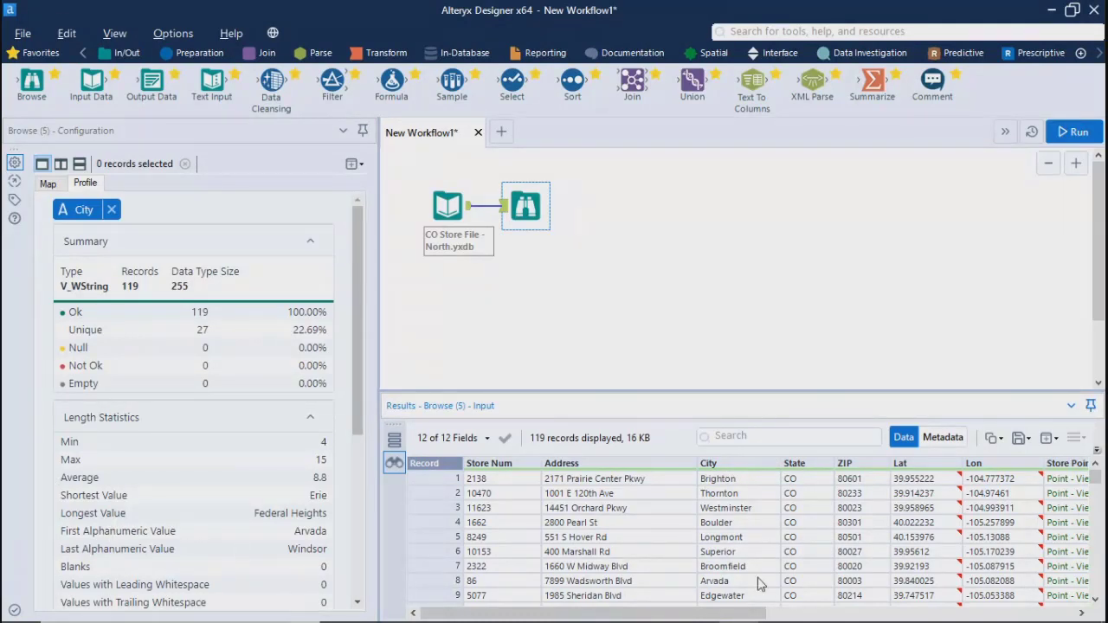
pyautogui.click(926, 467)
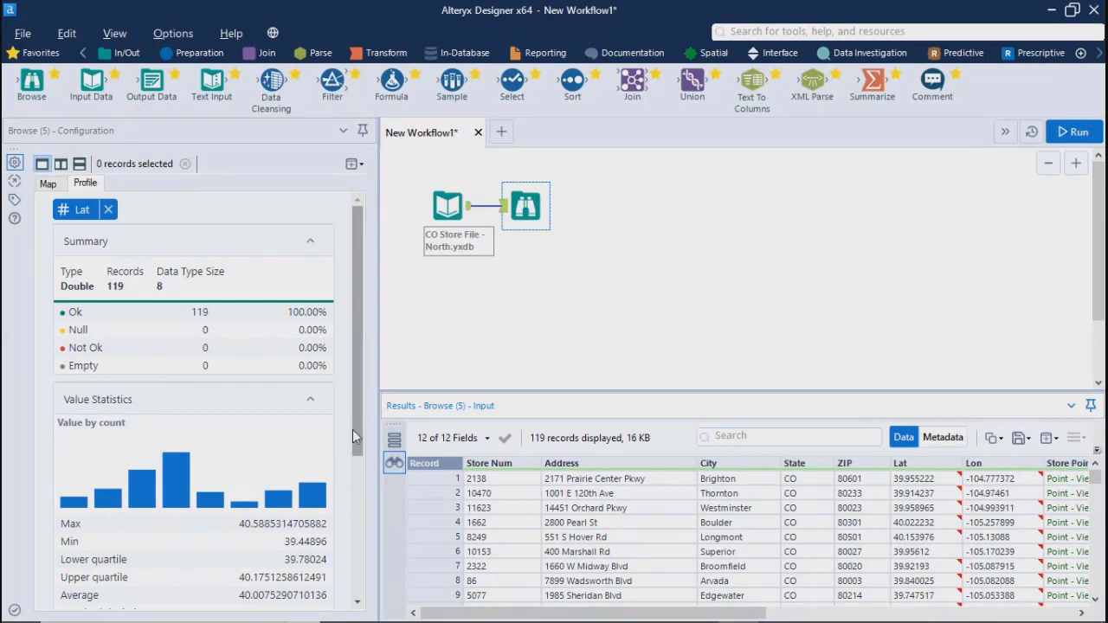
# Review the Lat field's value-by-count chart and value statistics, and highlight its data type in the summary
pyautogui.moveTo(351, 456); pyautogui.dragTo(356, 541)
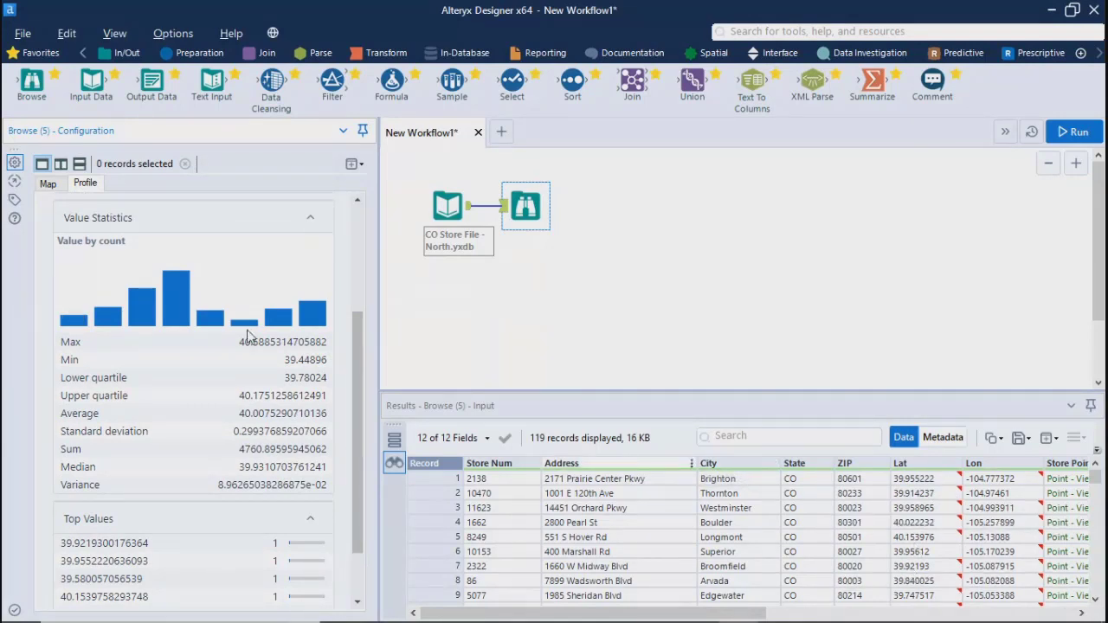
pyautogui.moveTo(322, 322)
pyautogui.moveTo(357, 470); pyautogui.dragTo(361, 442)
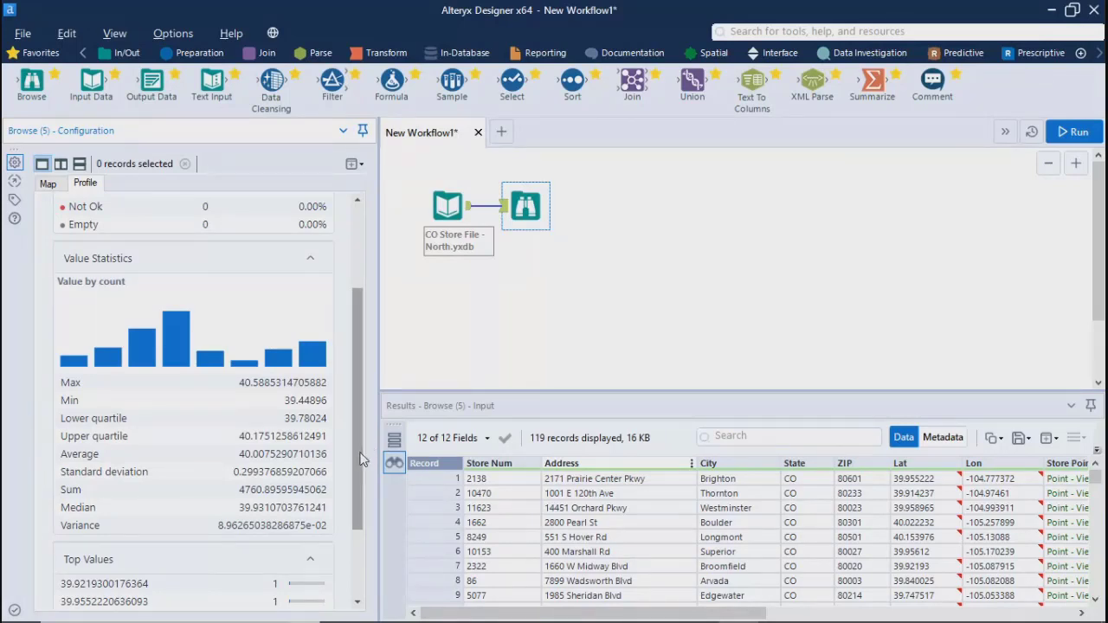
pyautogui.moveTo(360, 452); pyautogui.dragTo(371, 369)
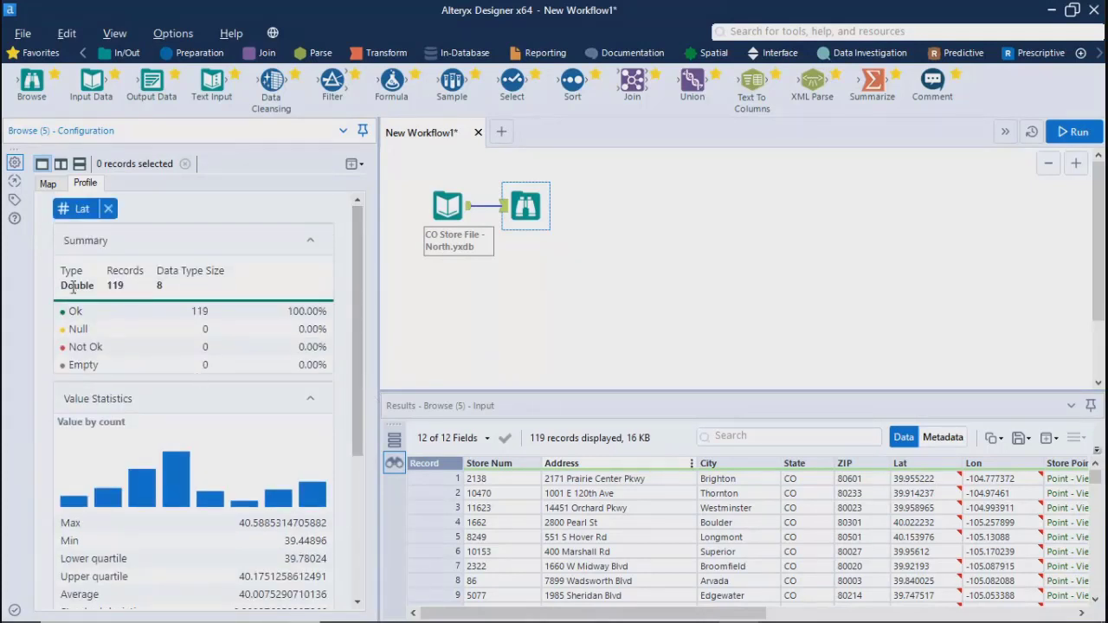
pyautogui.moveTo(64, 285); pyautogui.dragTo(85, 292)
pyautogui.moveTo(360, 410); pyautogui.dragTo(364, 552)
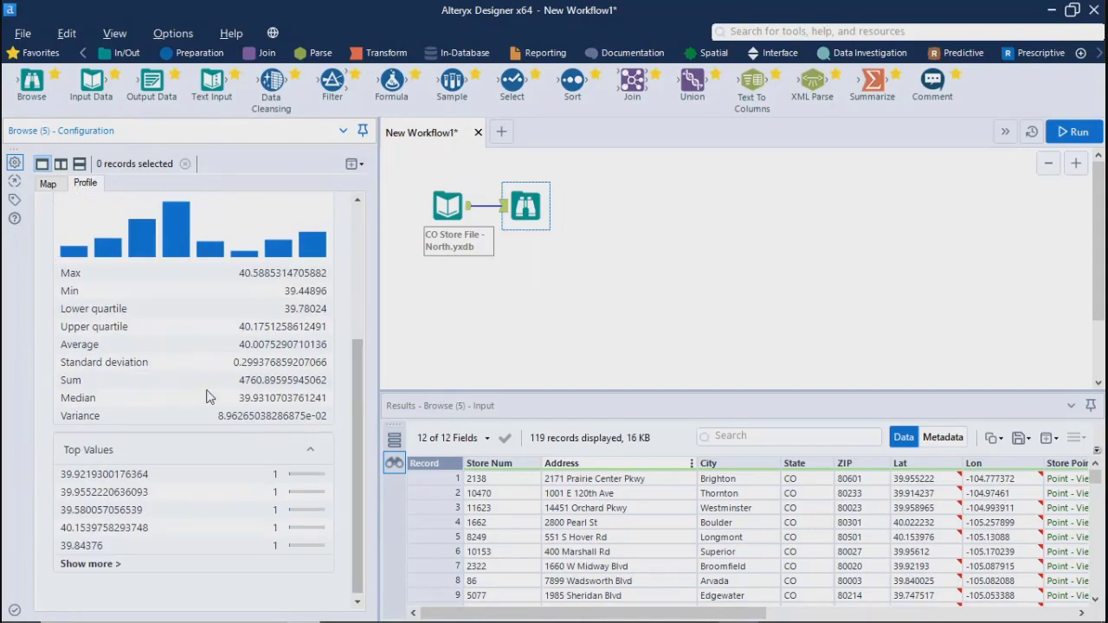
# Highlight the Lat statistics from Max to Variance, and review the top values and the summary
pyautogui.moveTo(929, 543)
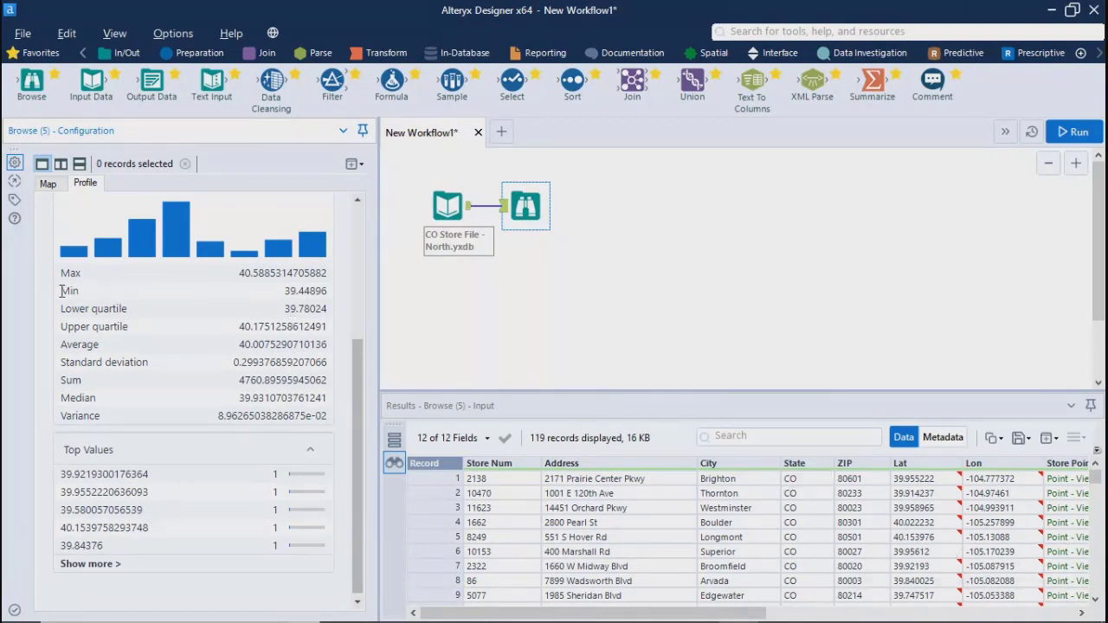
pyautogui.moveTo(62, 273); pyautogui.dragTo(301, 430)
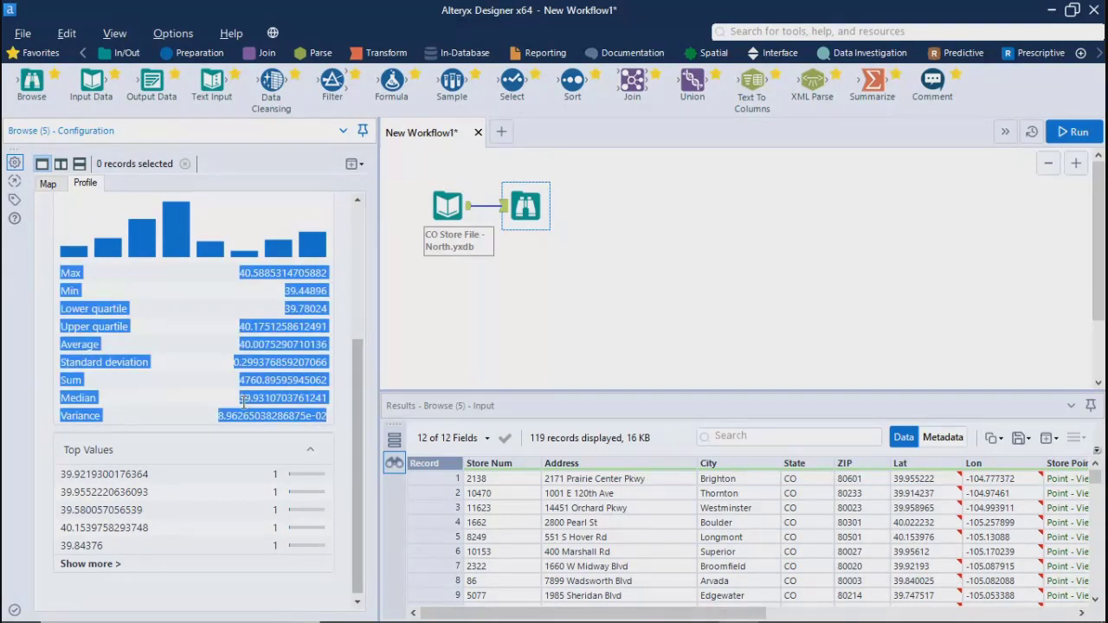
pyautogui.moveTo(360, 470); pyautogui.dragTo(364, 398)
pyautogui.click(175, 473)
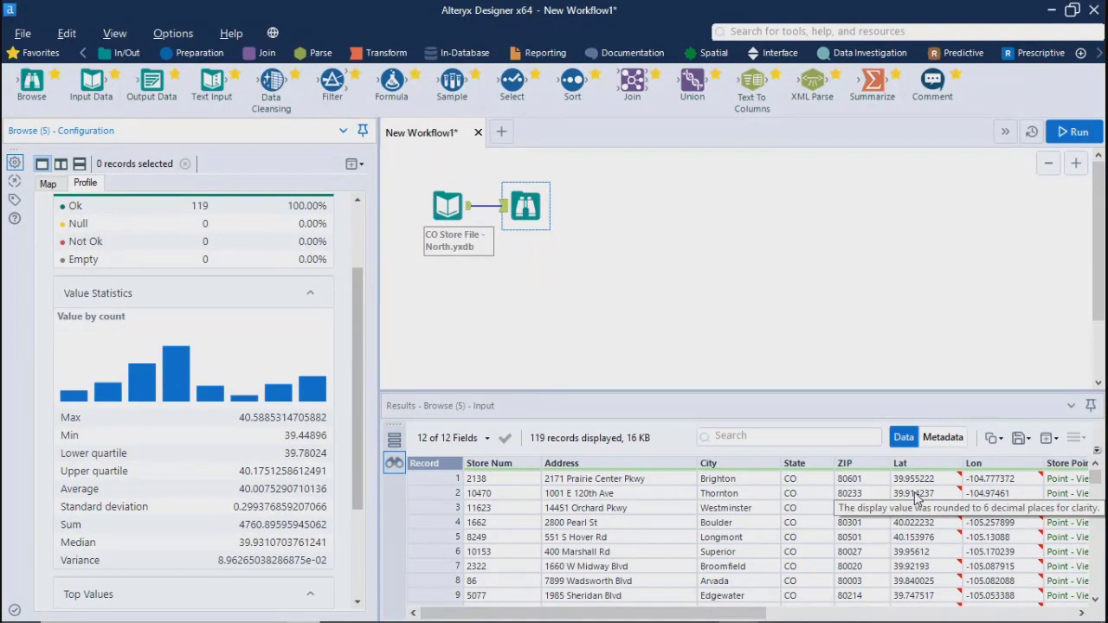
pyautogui.moveTo(359, 417); pyautogui.dragTo(361, 476)
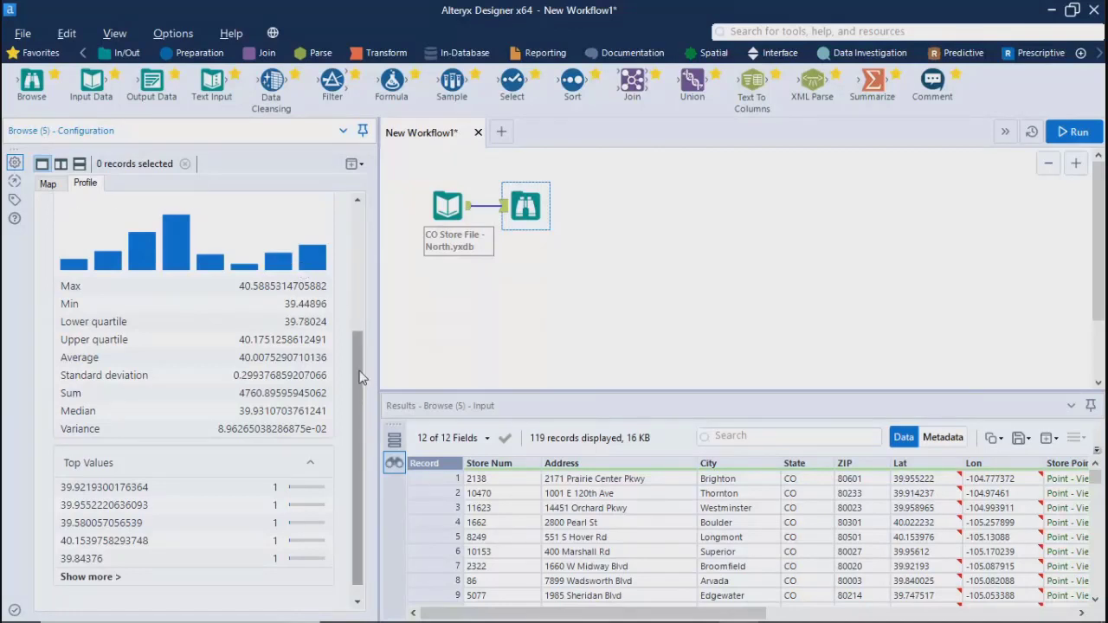
pyautogui.moveTo(364, 377); pyautogui.dragTo(369, 245)
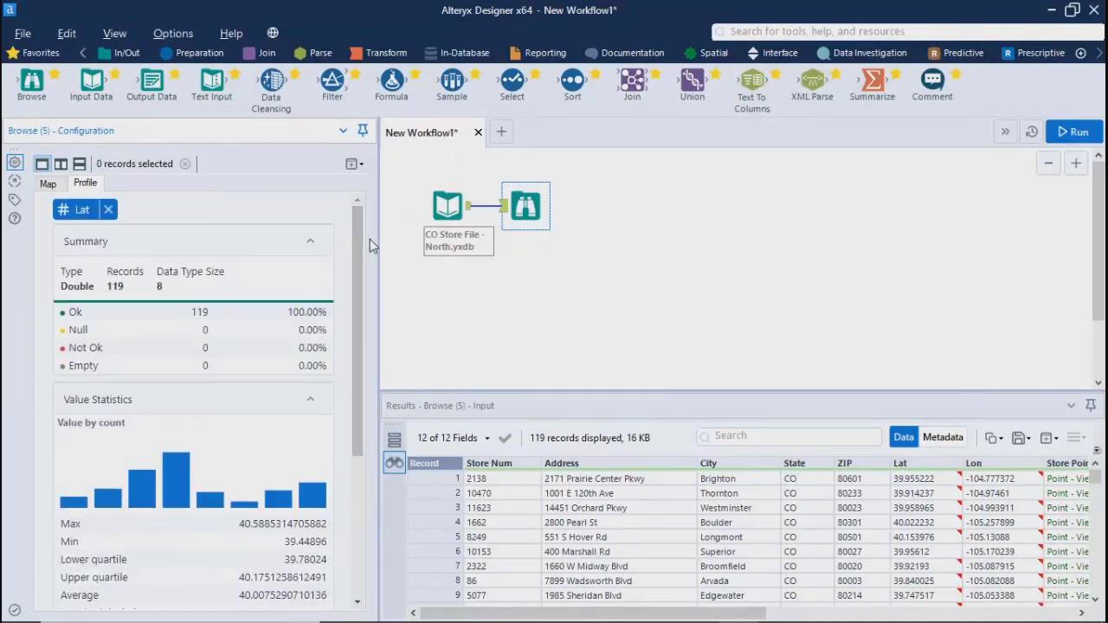
# Look through the save, new window, copy and field selection options for the Browse results
pyautogui.click(1031, 443)
pyautogui.click(1060, 445)
pyautogui.click(1060, 445)
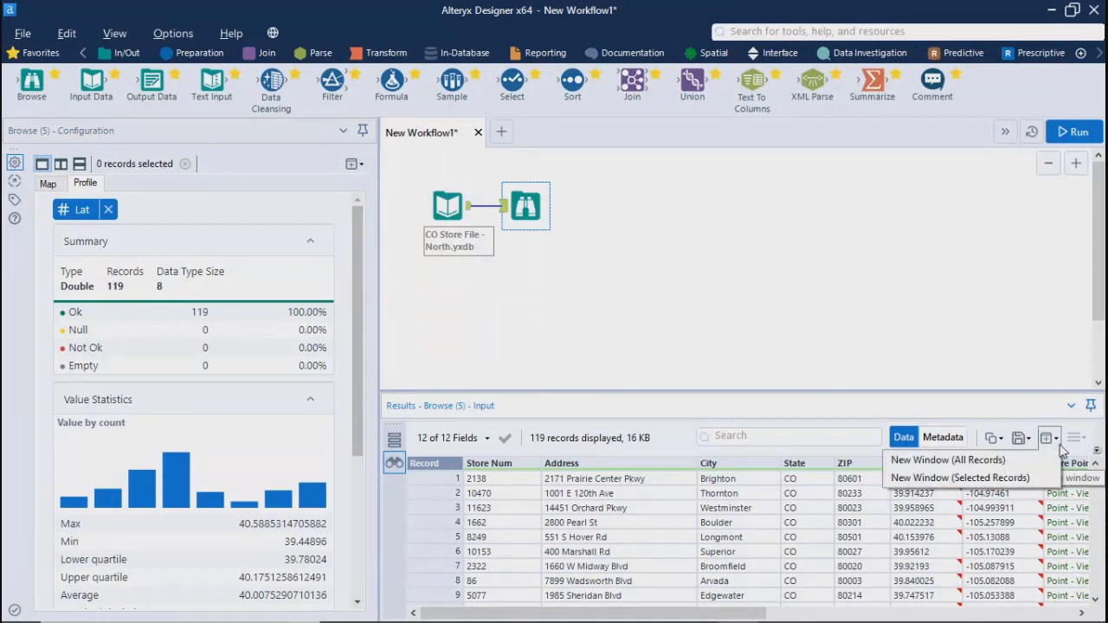
pyautogui.click(1030, 439)
pyautogui.click(1002, 440)
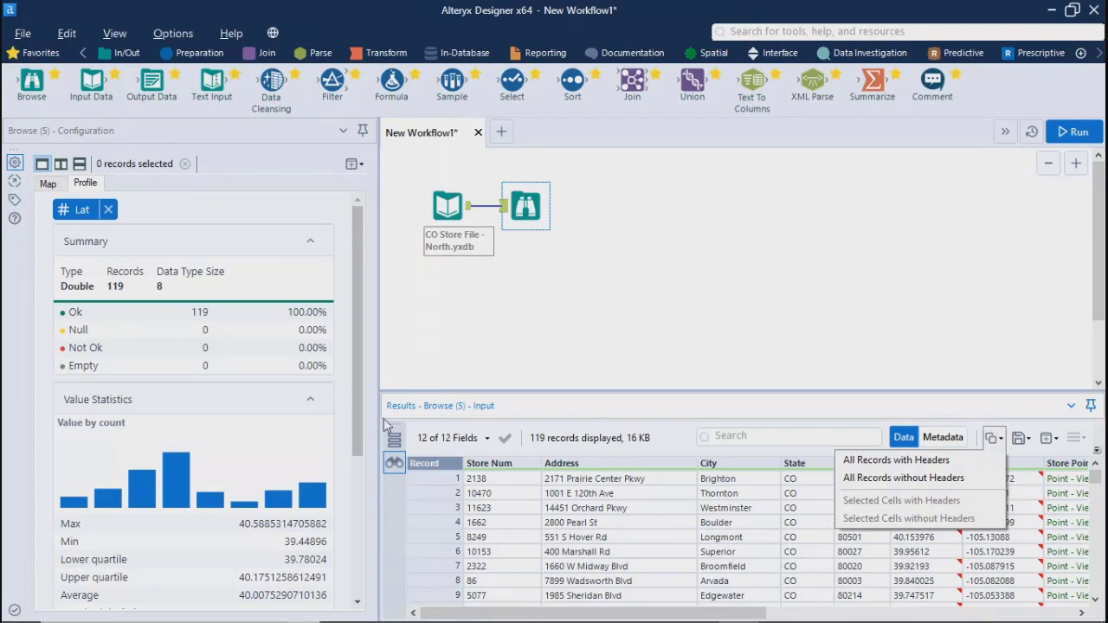
pyautogui.click(486, 440)
pyautogui.click(486, 439)
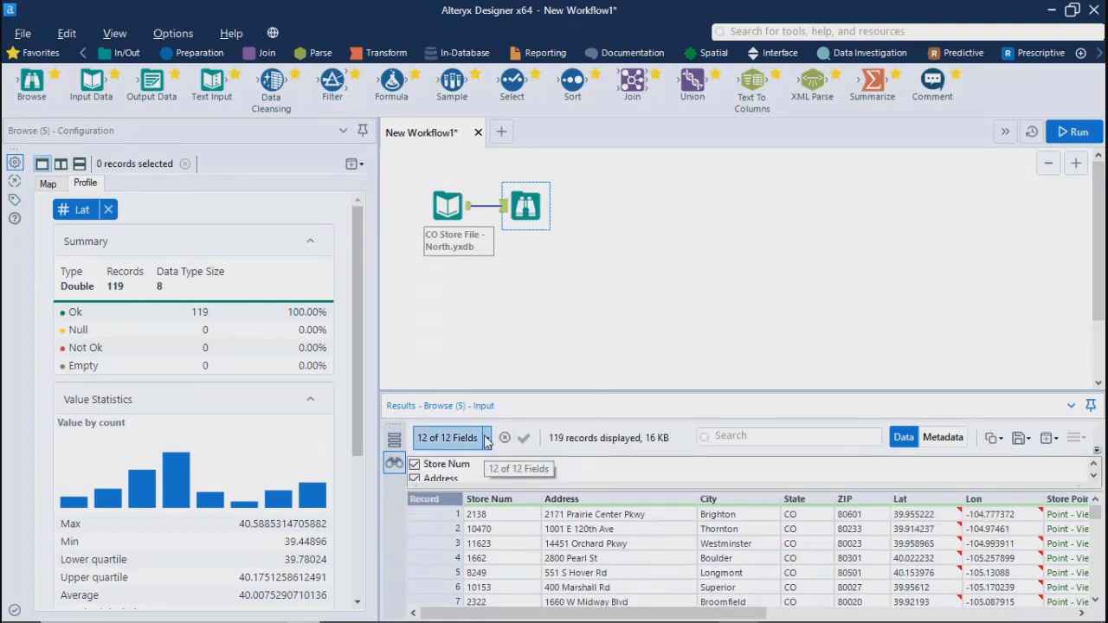
pyautogui.click(487, 440)
pyautogui.moveTo(1087, 463)
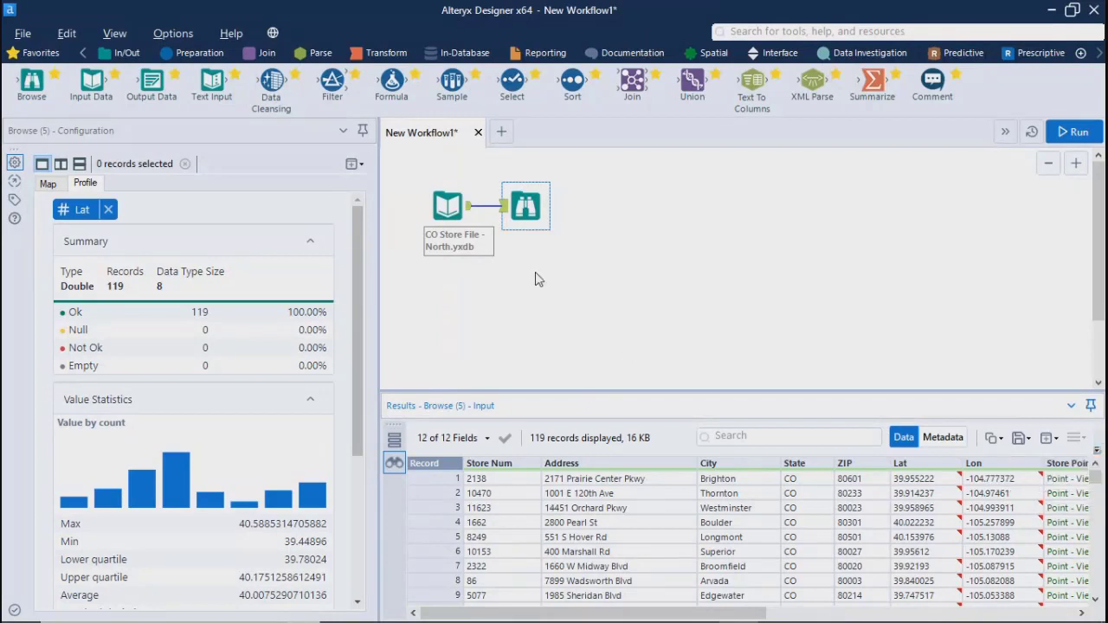
# Place an Output Data tool beside the Browse tool to view its configuration, and delete it from the canvas
pyautogui.click(531, 201)
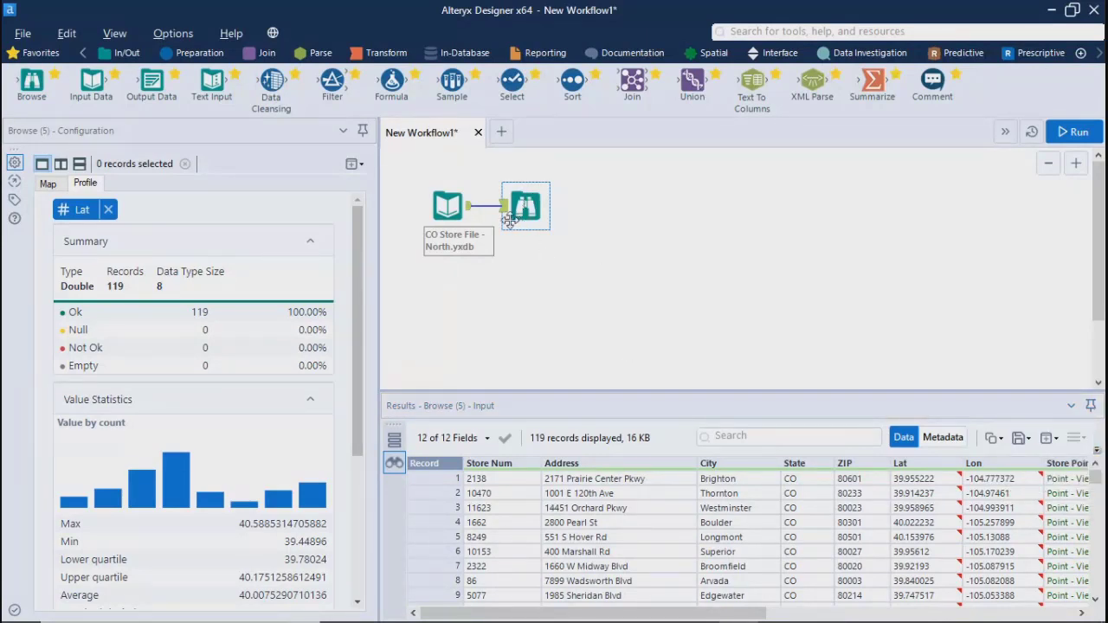
pyautogui.moveTo(153, 83); pyautogui.dragTo(597, 206)
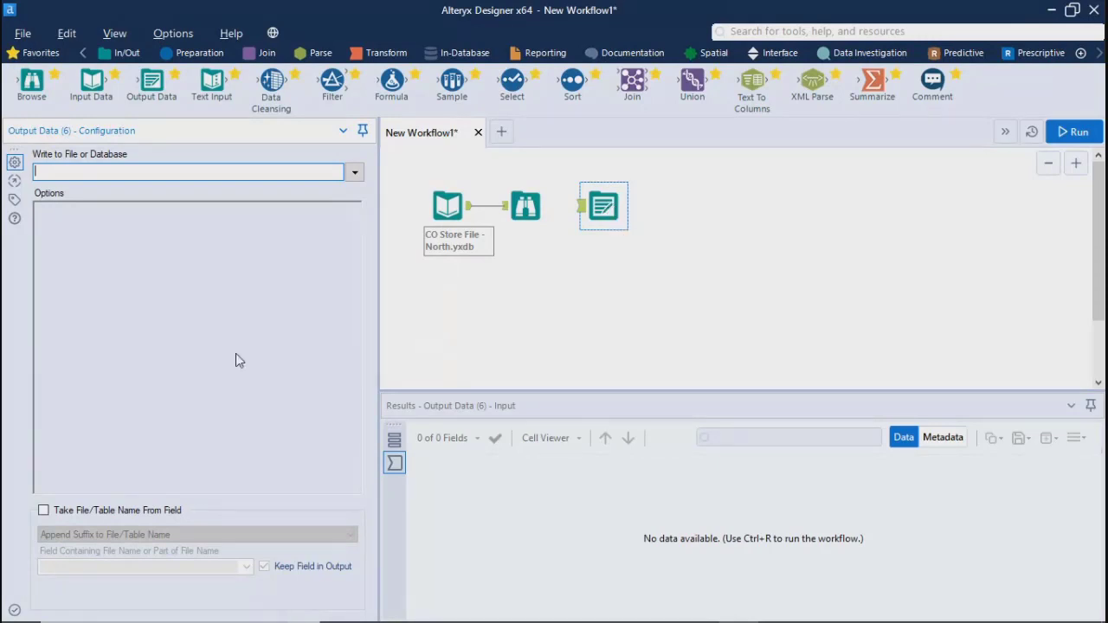
pyautogui.click(600, 205)
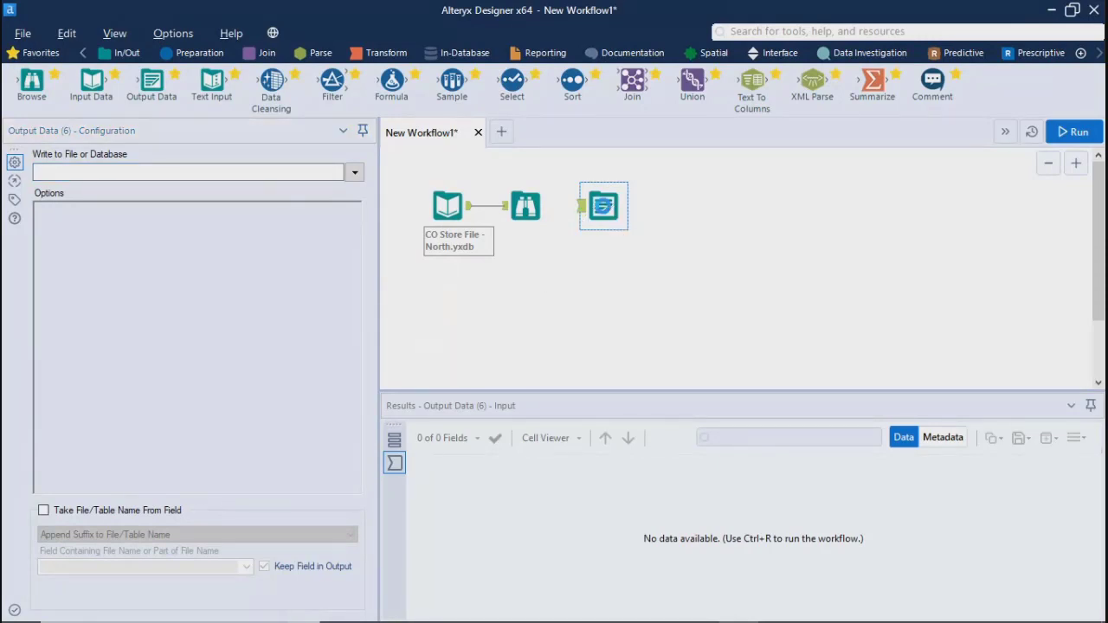
pyautogui.press('Delete')
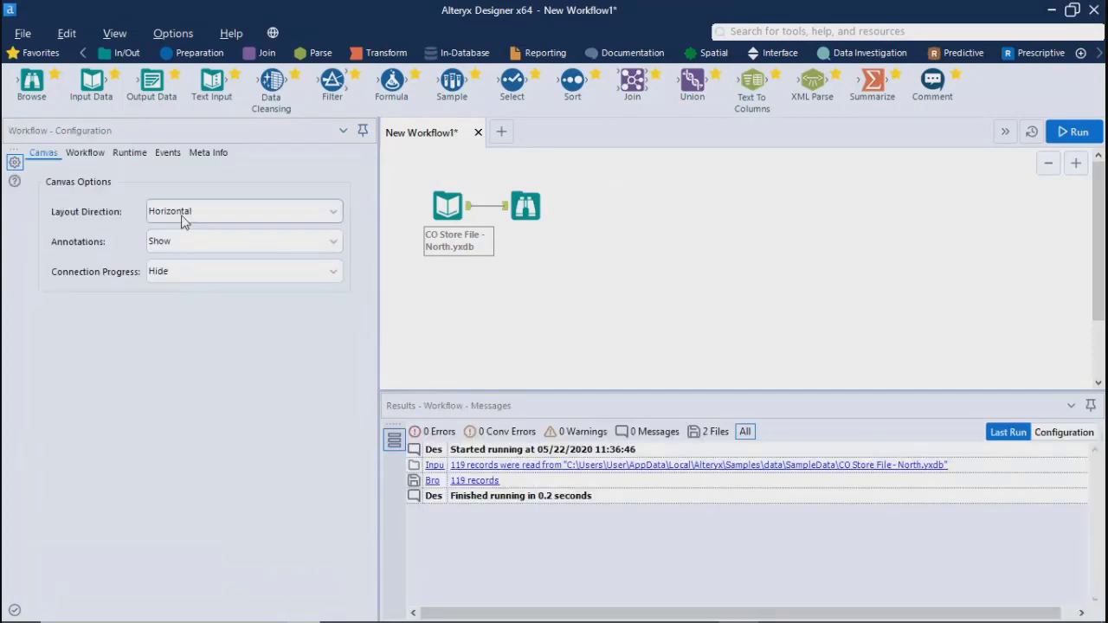
# Reopen the Browse tool's profile, check its new window options, and review the charts through to the FileName field
pyautogui.click(526, 205)
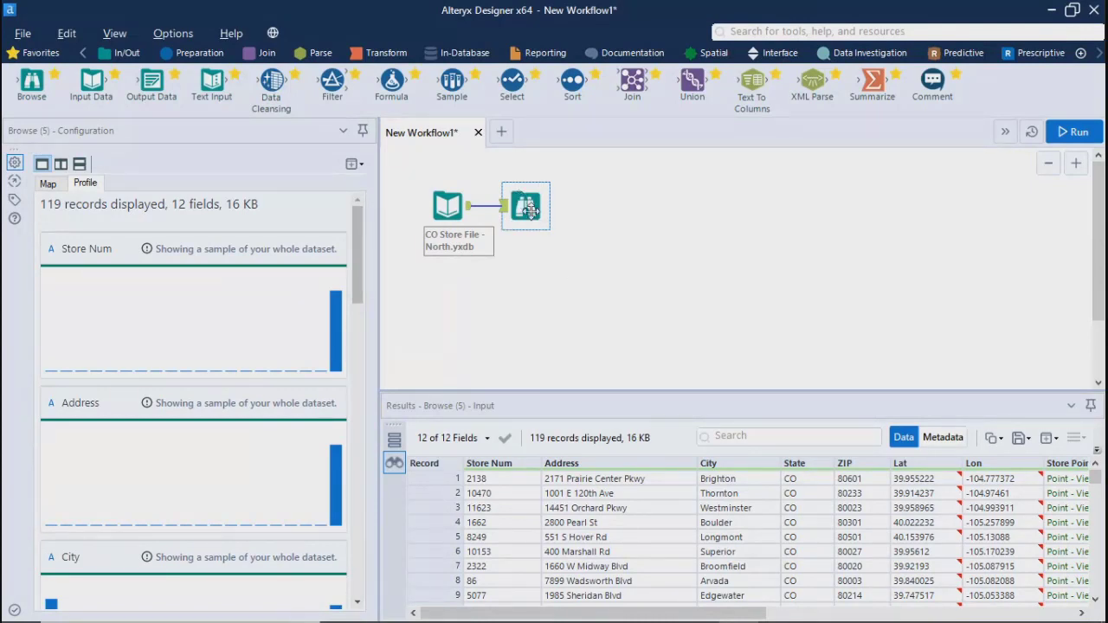
pyautogui.click(362, 165)
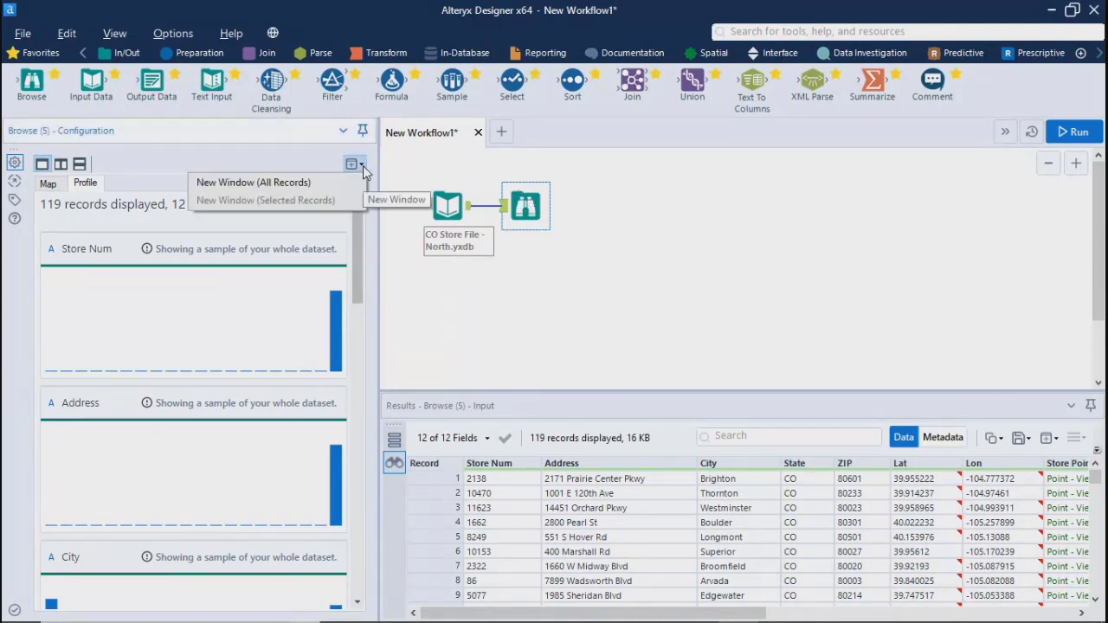
pyautogui.click(255, 164)
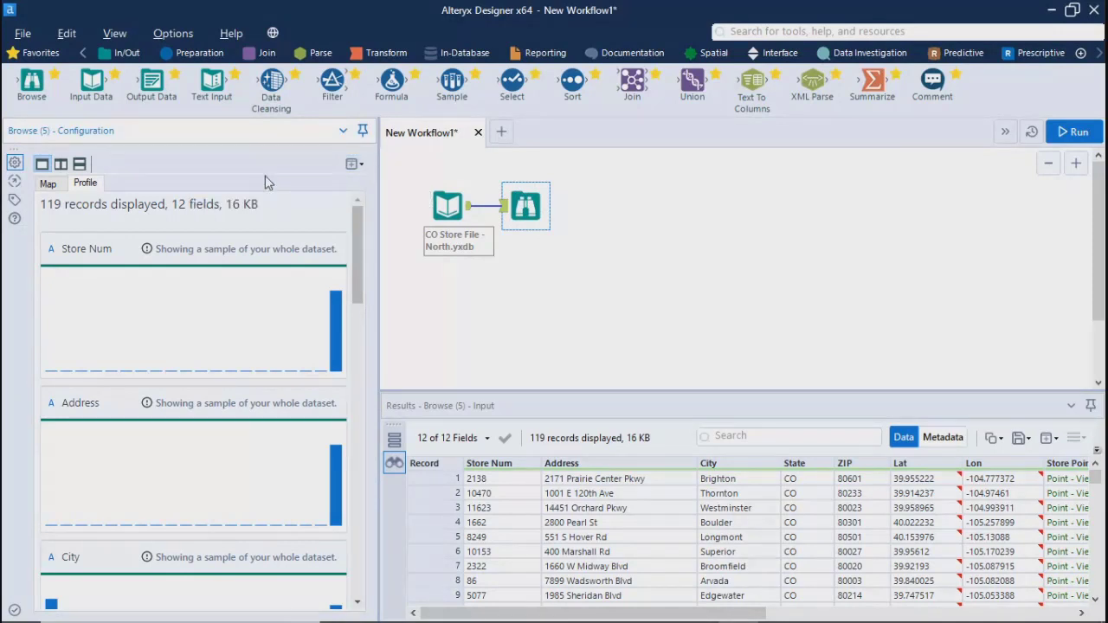
pyautogui.moveTo(355, 242); pyautogui.dragTo(379, 553)
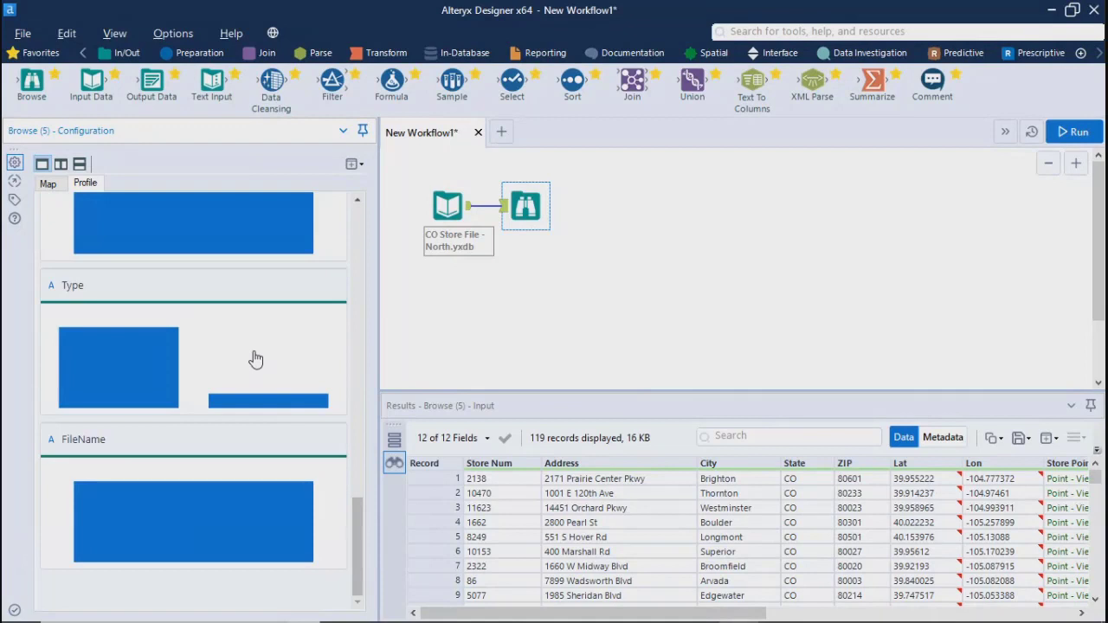
# Open the image export for the store map, examine the available file formats, and cancel the export
pyautogui.click(48, 185)
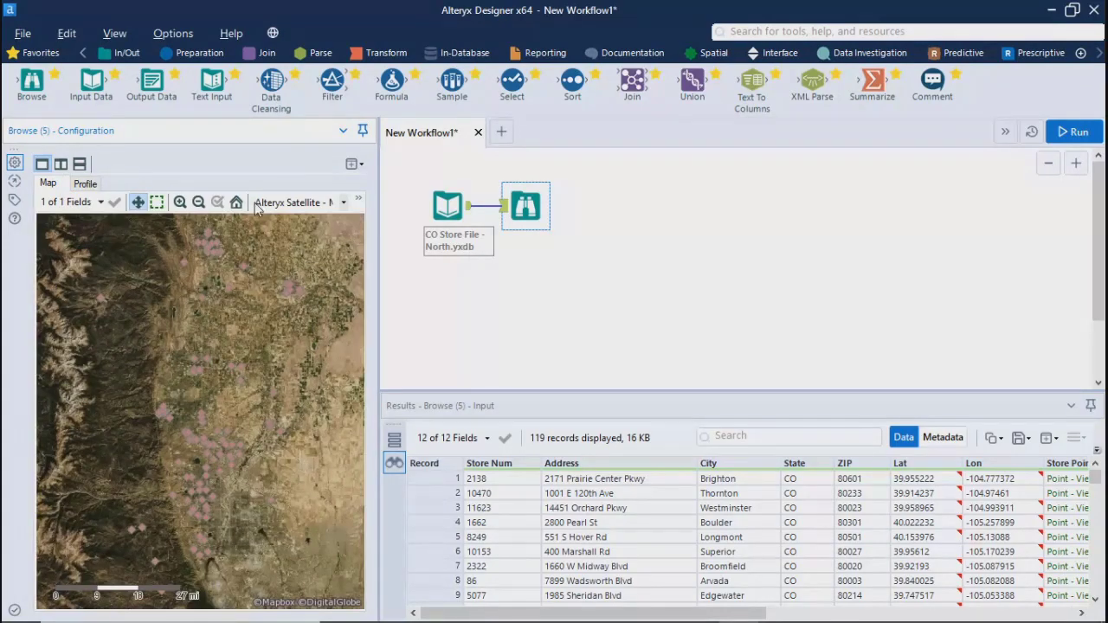
pyautogui.click(358, 201)
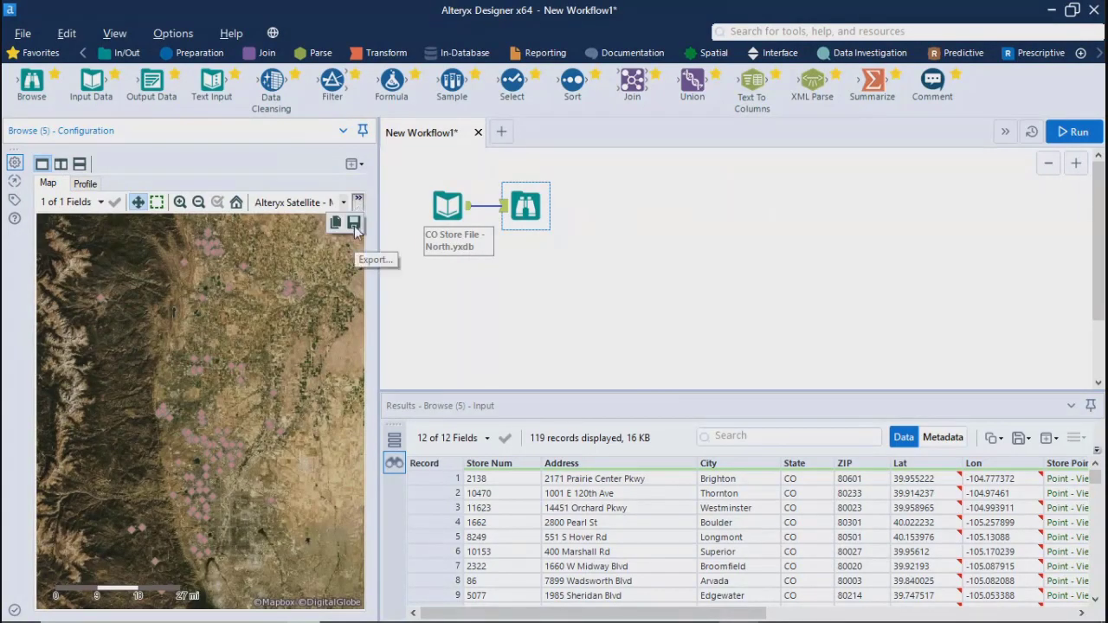
pyautogui.click(353, 224)
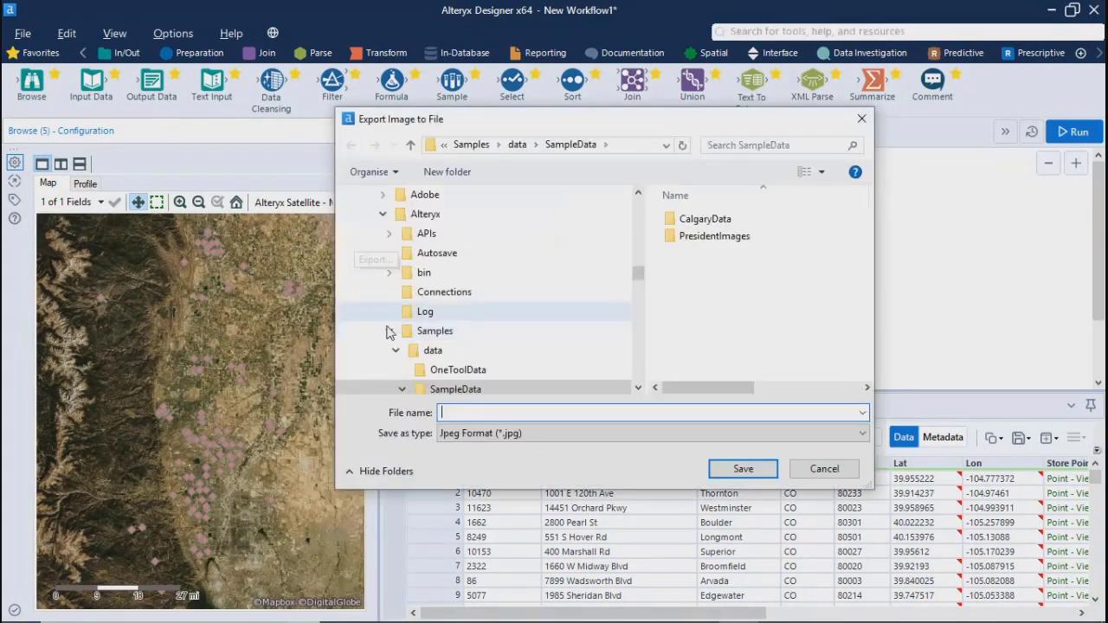
pyautogui.click(469, 436)
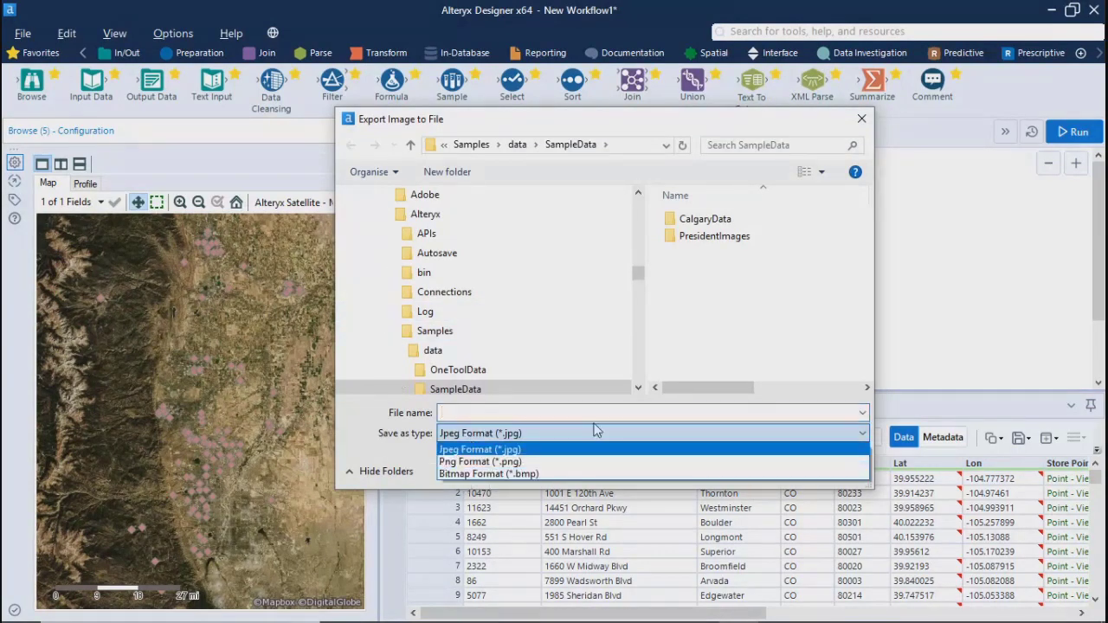
pyautogui.click(864, 119)
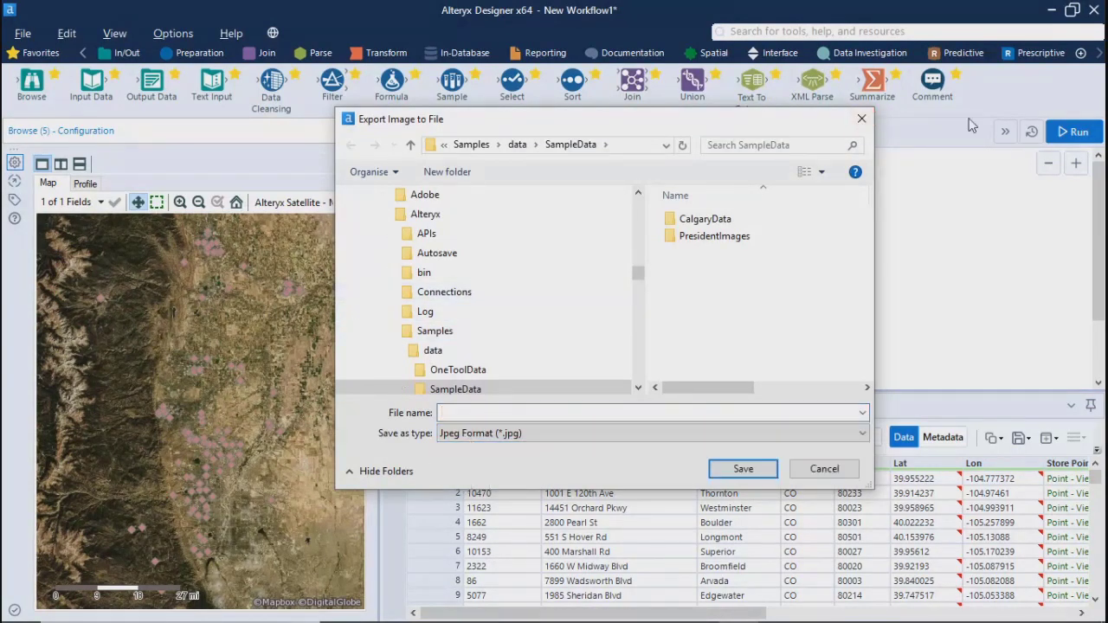
pyautogui.click(861, 119)
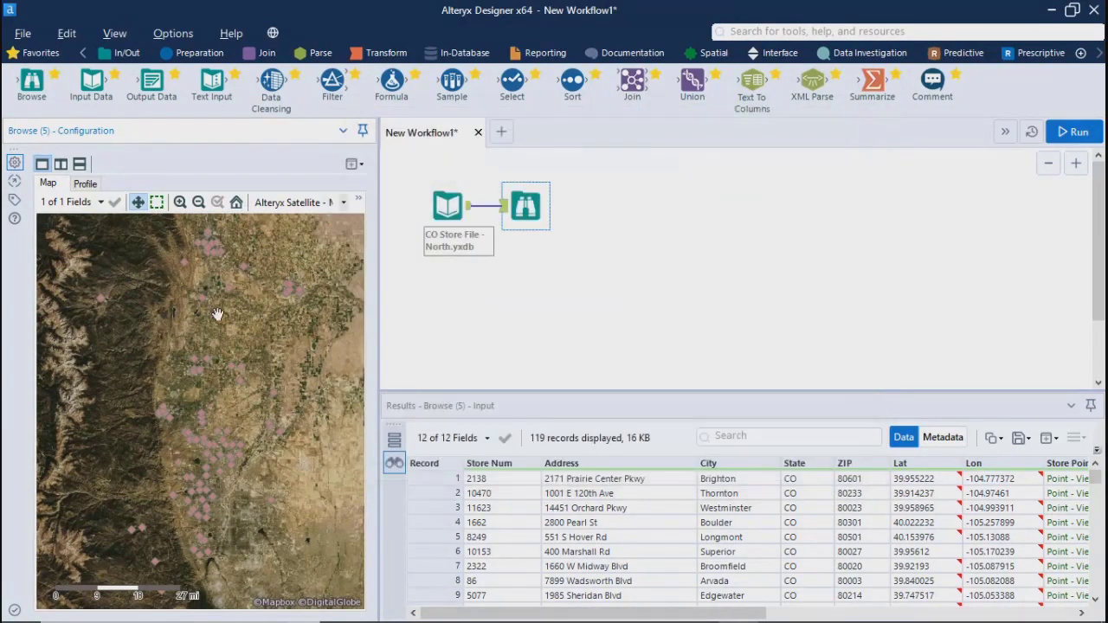
# Check the profile's new window options again and return to the satellite map of the stores
pyautogui.click(84, 184)
pyautogui.click(362, 165)
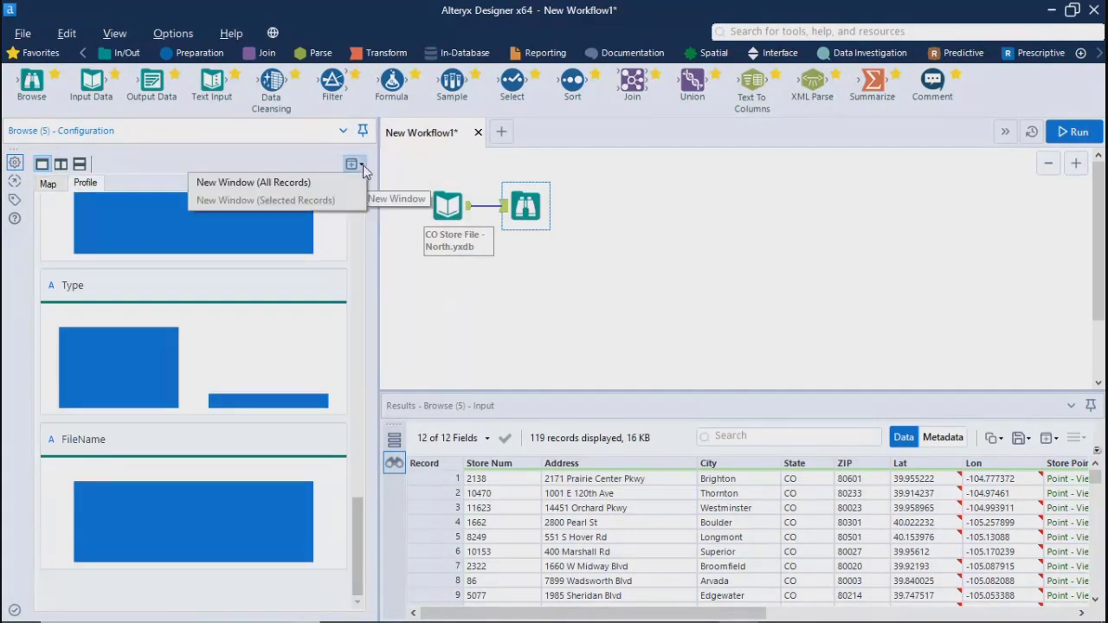
pyautogui.click(47, 182)
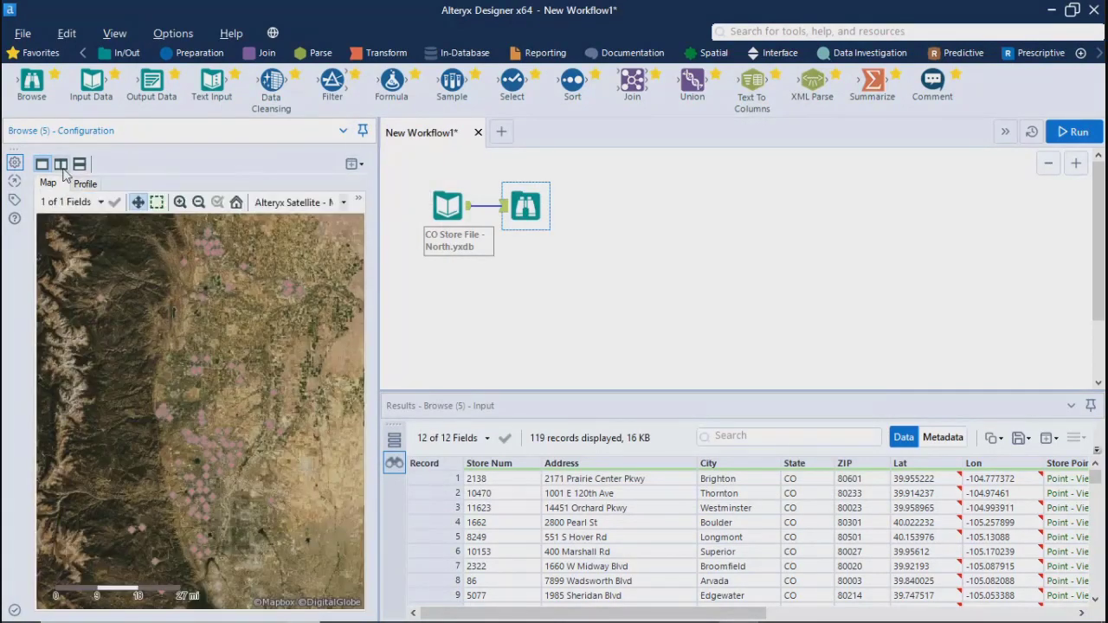
# Split the Browse view into two side-by-side panes, show the map in both, and copy the Alteryx Light map to the clipboard
pyautogui.click(61, 165)
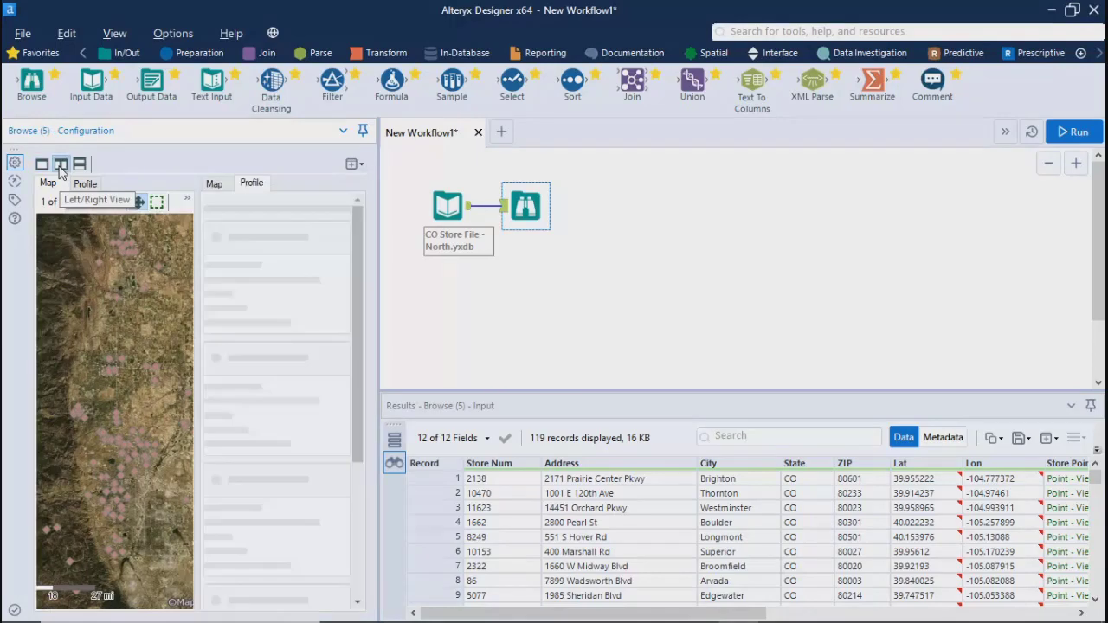
pyautogui.click(210, 186)
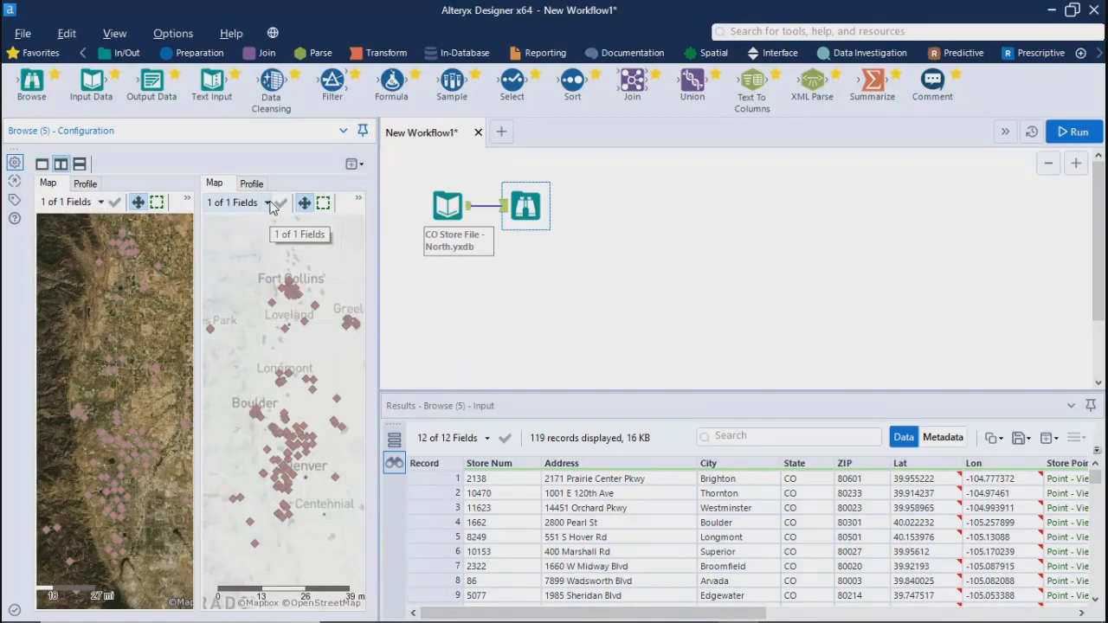
pyautogui.click(357, 202)
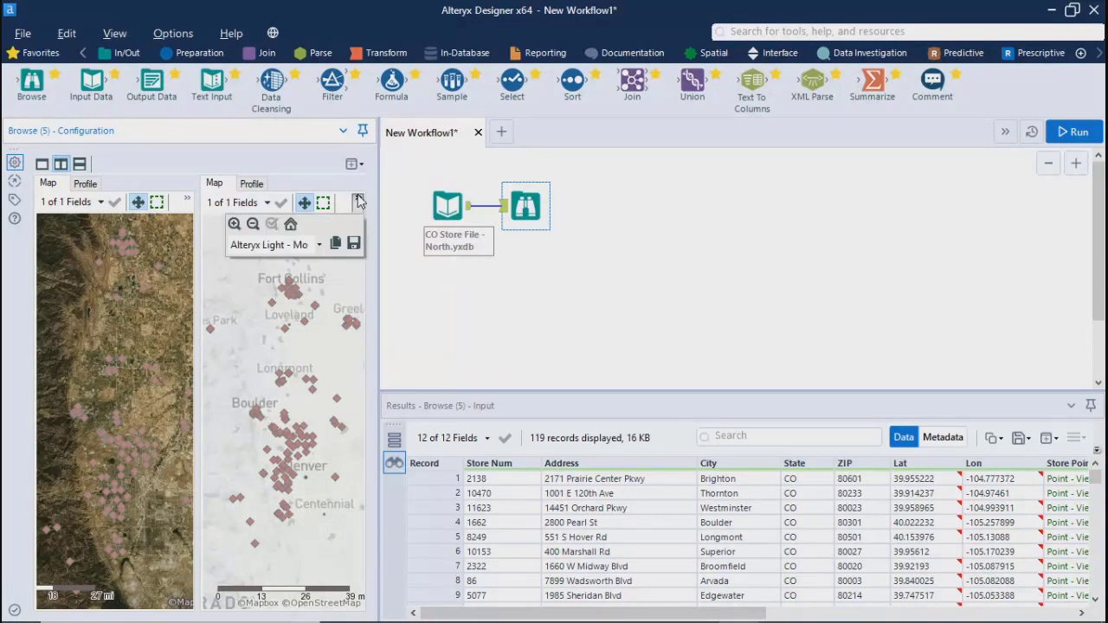
pyautogui.click(336, 245)
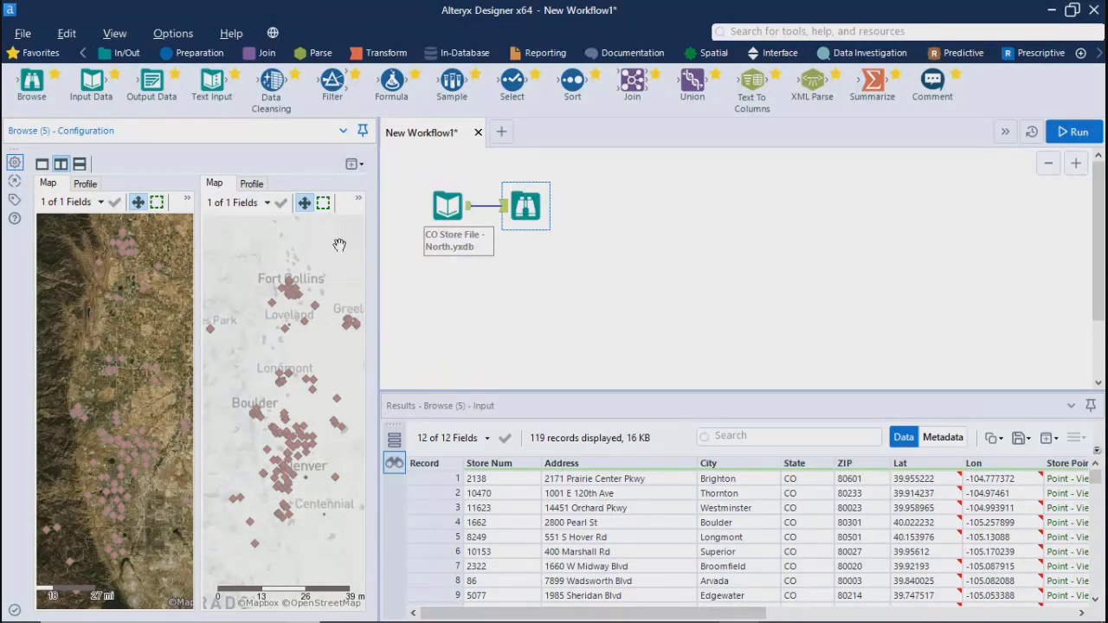
# Review the field profile beside the light map, including the Type chart, and return the Browse view to a single profile pane
pyautogui.click(84, 185)
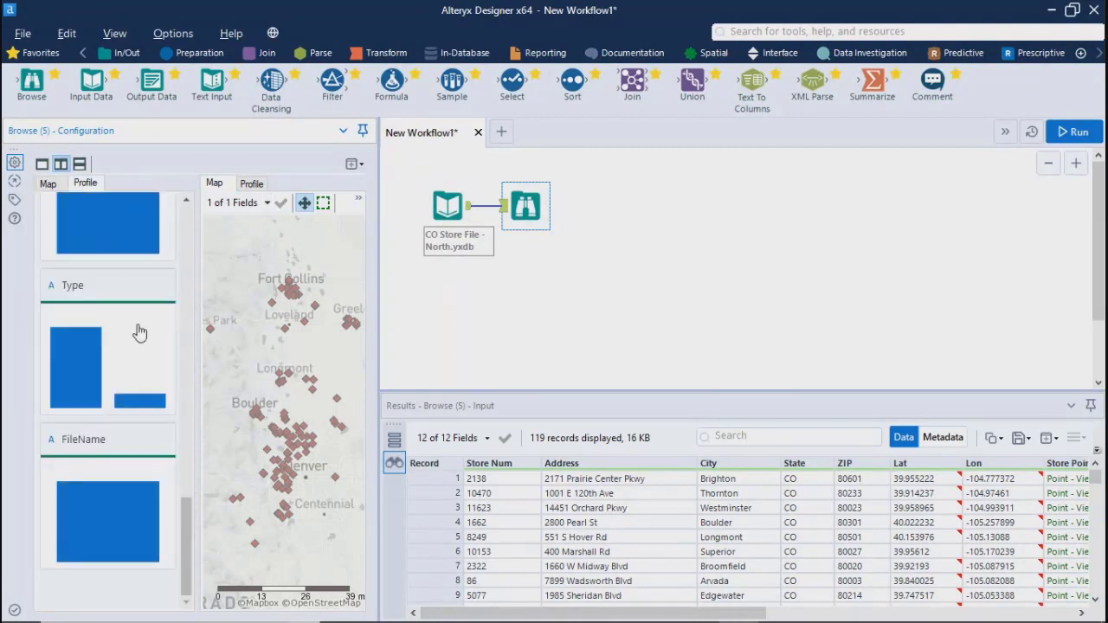
pyautogui.moveTo(78, 367)
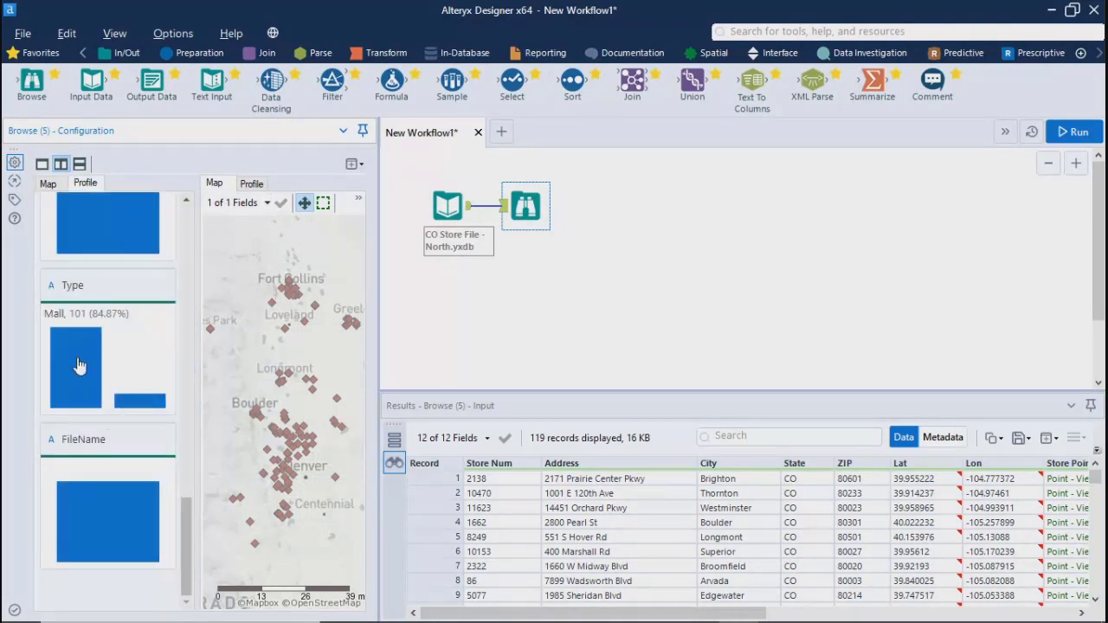
pyautogui.moveTo(185, 532); pyautogui.dragTo(186, 153)
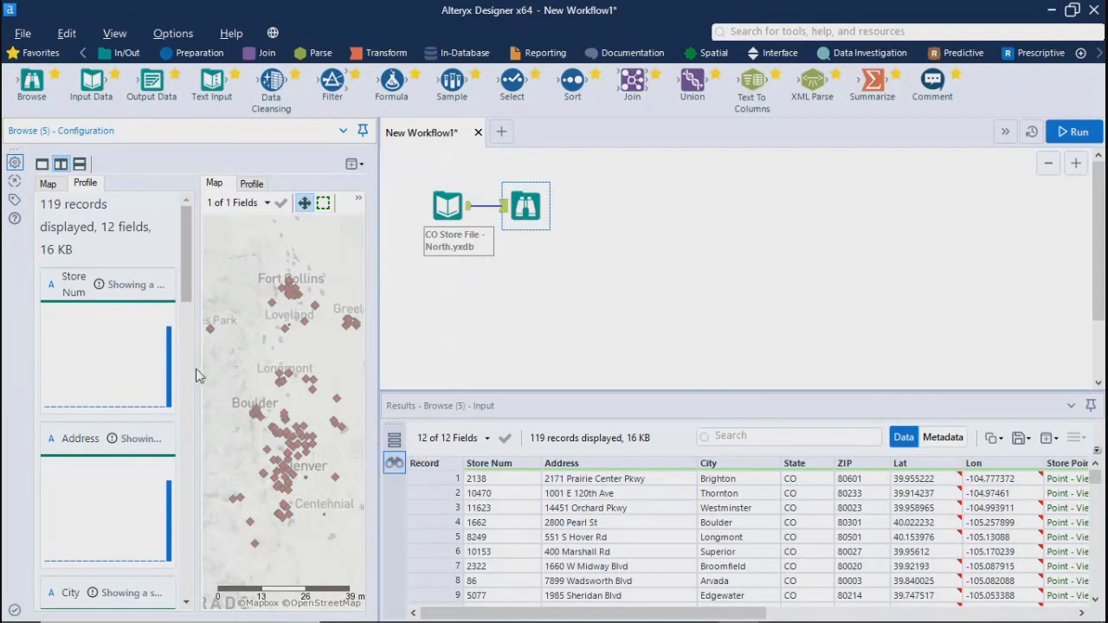
pyautogui.click(46, 185)
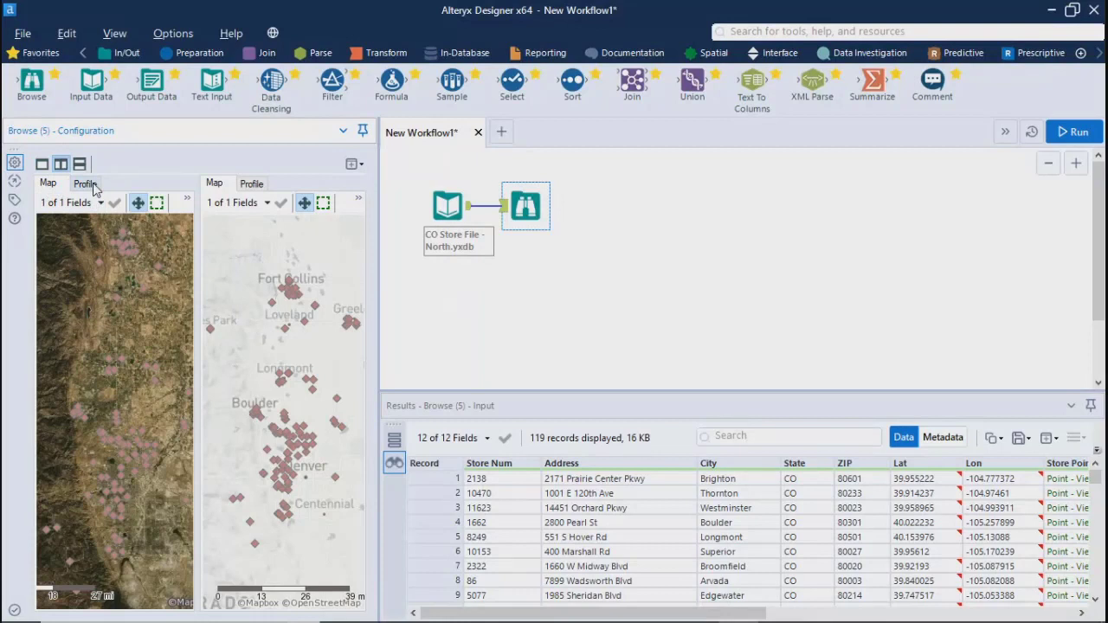
pyautogui.click(85, 184)
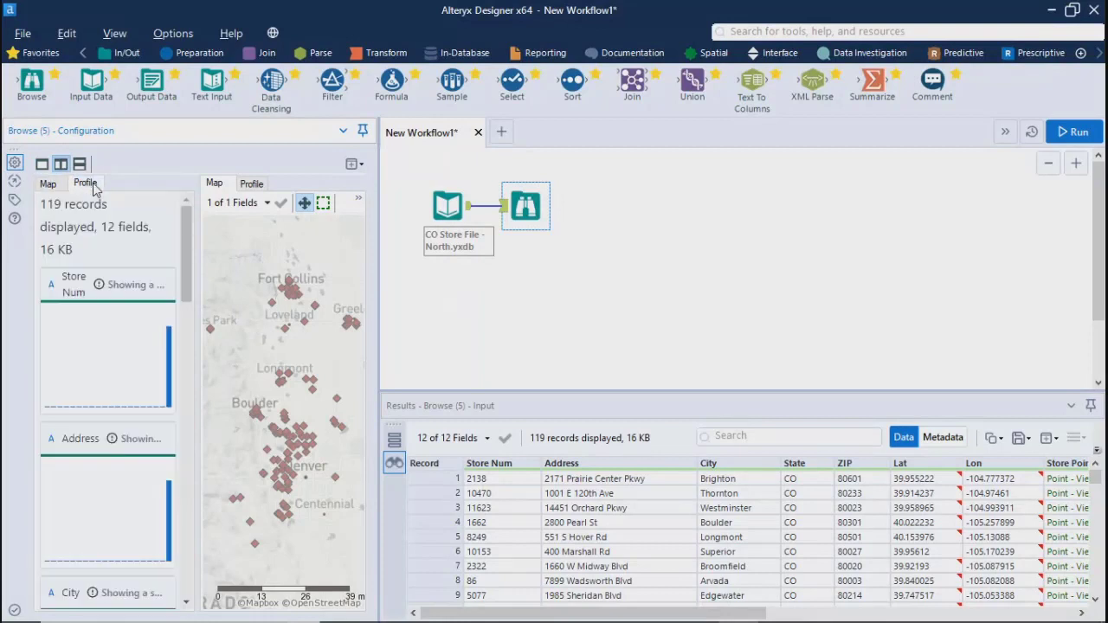
pyautogui.click(42, 165)
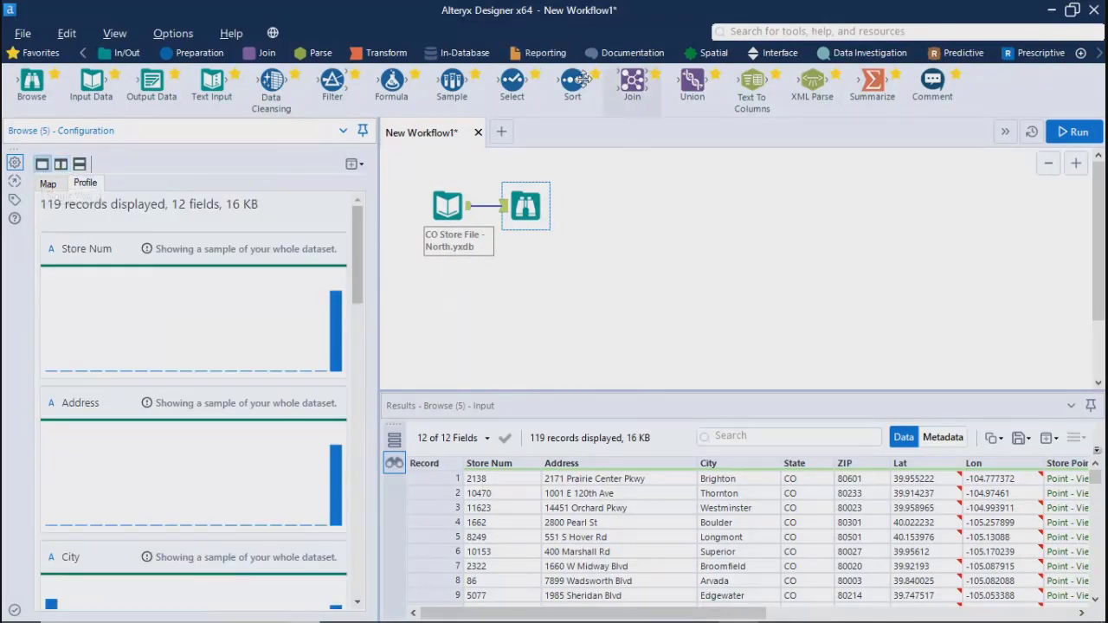
# Display the Reporting tools and review the Browse profile charts down to the Lat and Lon fields
pyautogui.click(545, 53)
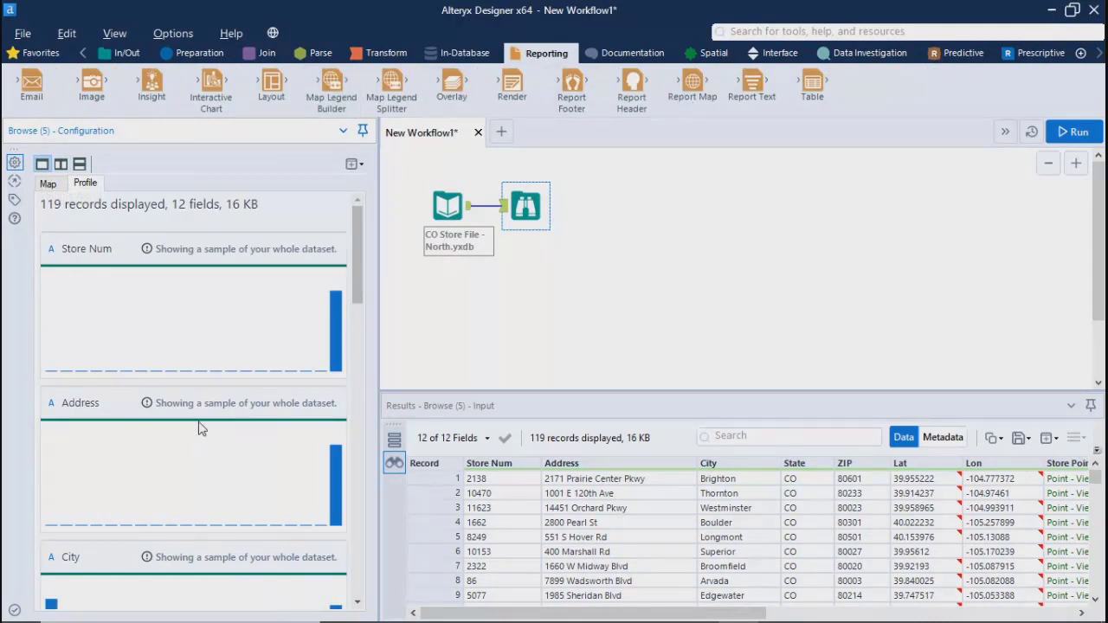
pyautogui.moveTo(358, 260); pyautogui.dragTo(401, 248)
pyautogui.scroll(-15, 215, 507)
pyautogui.scroll(15, 216, 506)
pyautogui.moveTo(363, 239); pyautogui.dragTo(369, 374)
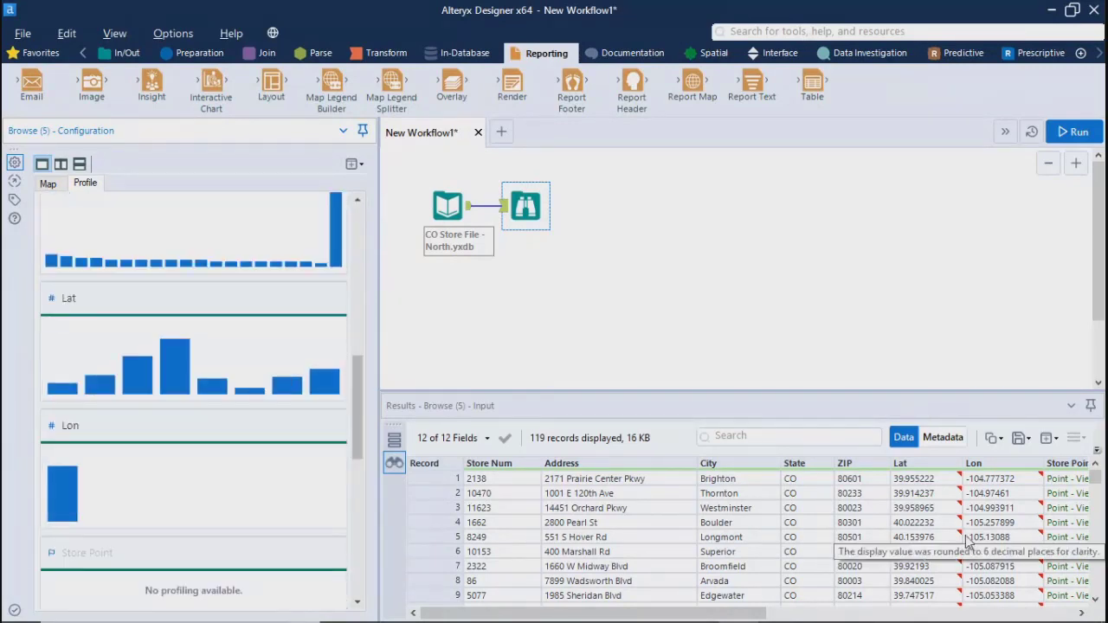
# Select the first record's Lat value and examine the field's summary, value statistics and distribution chart, checking the store map as well
pyautogui.click(905, 481)
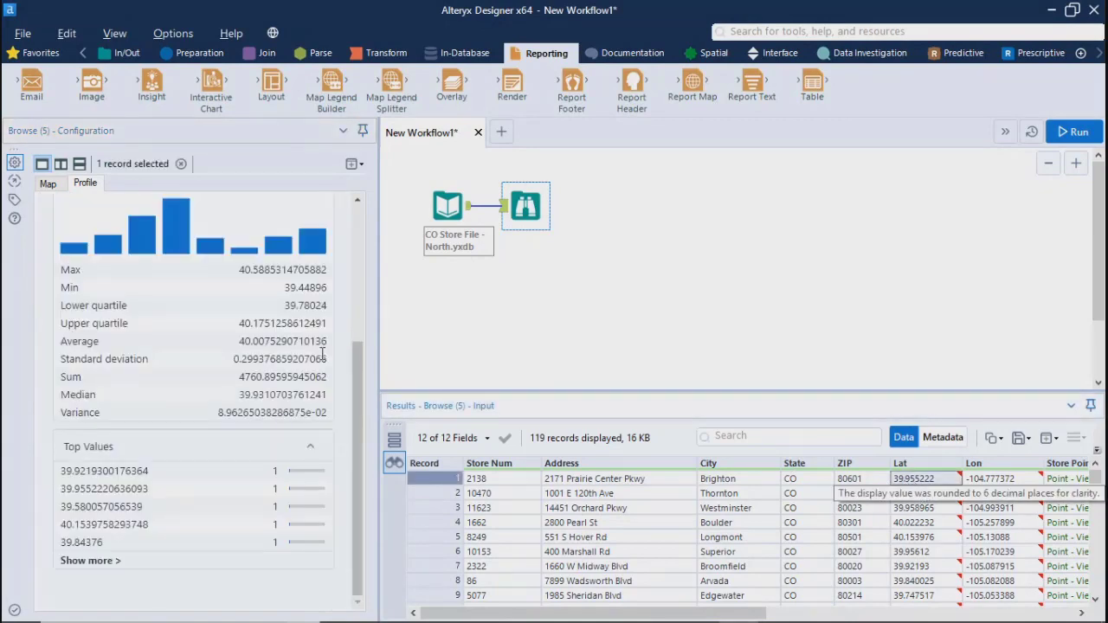
pyautogui.moveTo(355, 404); pyautogui.dragTo(353, 273)
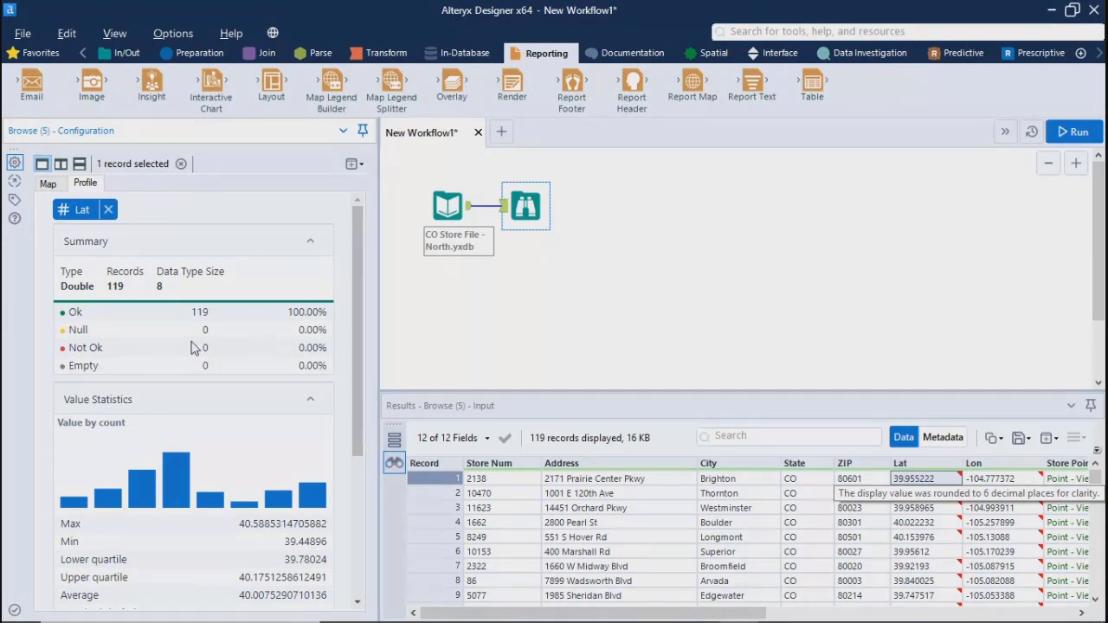
pyautogui.moveTo(179, 472)
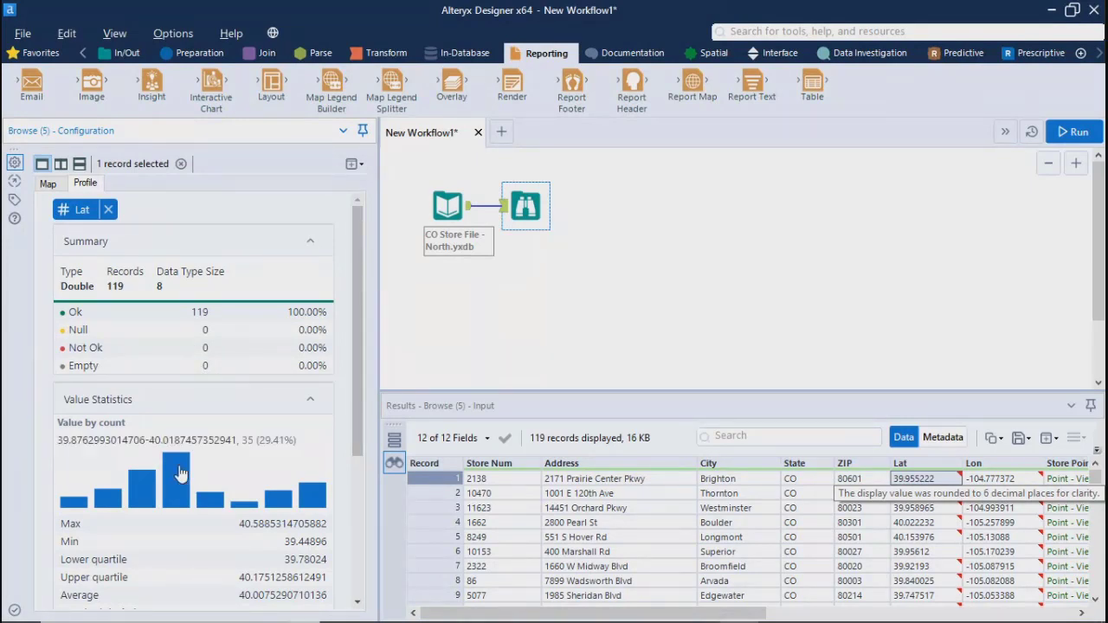
pyautogui.moveTo(353, 407); pyautogui.dragTo(416, 411)
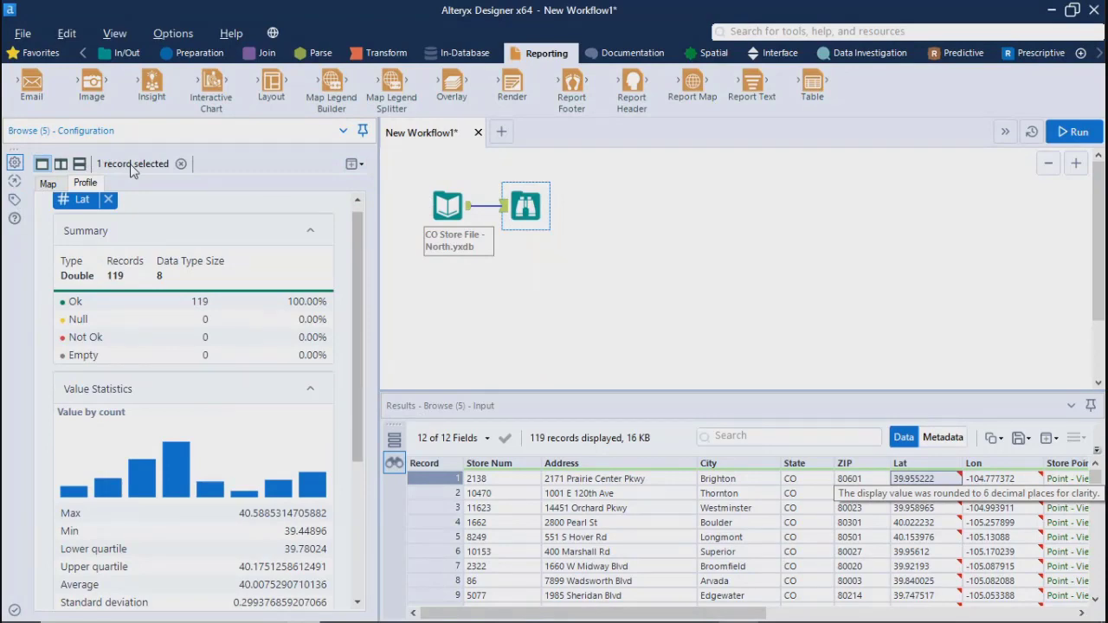
pyautogui.click(48, 184)
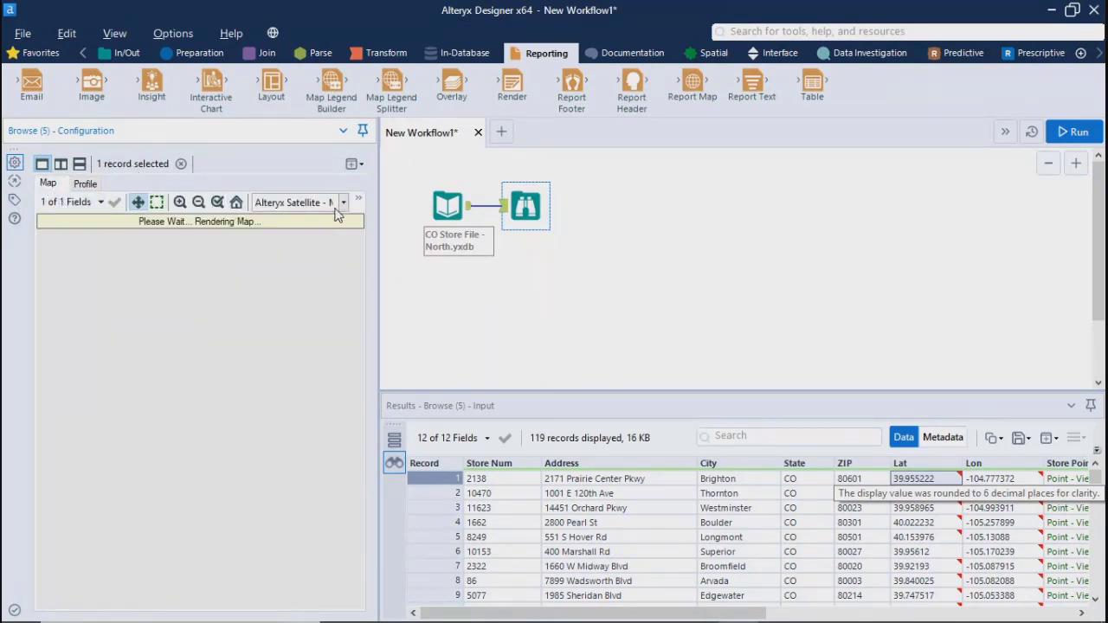
pyautogui.click(84, 185)
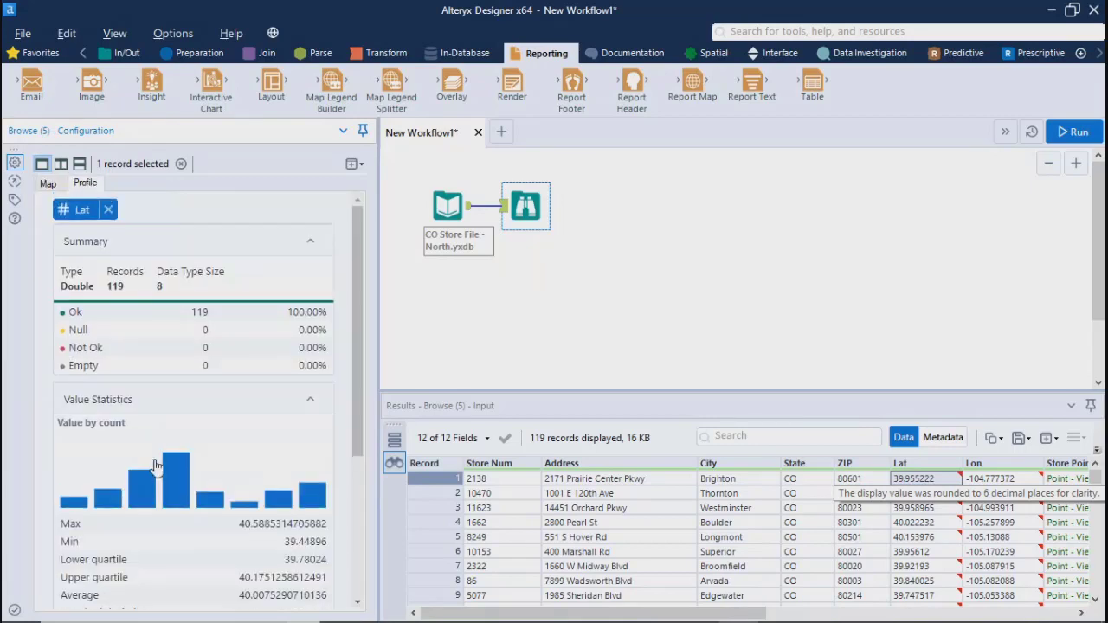
pyautogui.moveTo(186, 468)
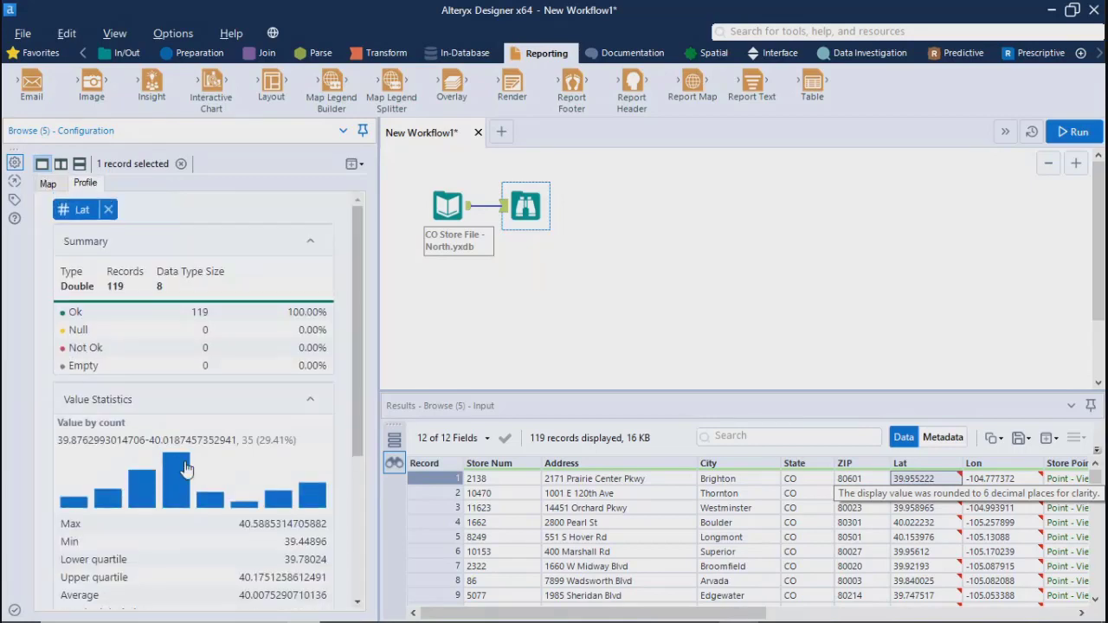
# Check the export options of the results and the new window options available for the Lat profile
pyautogui.click(1021, 438)
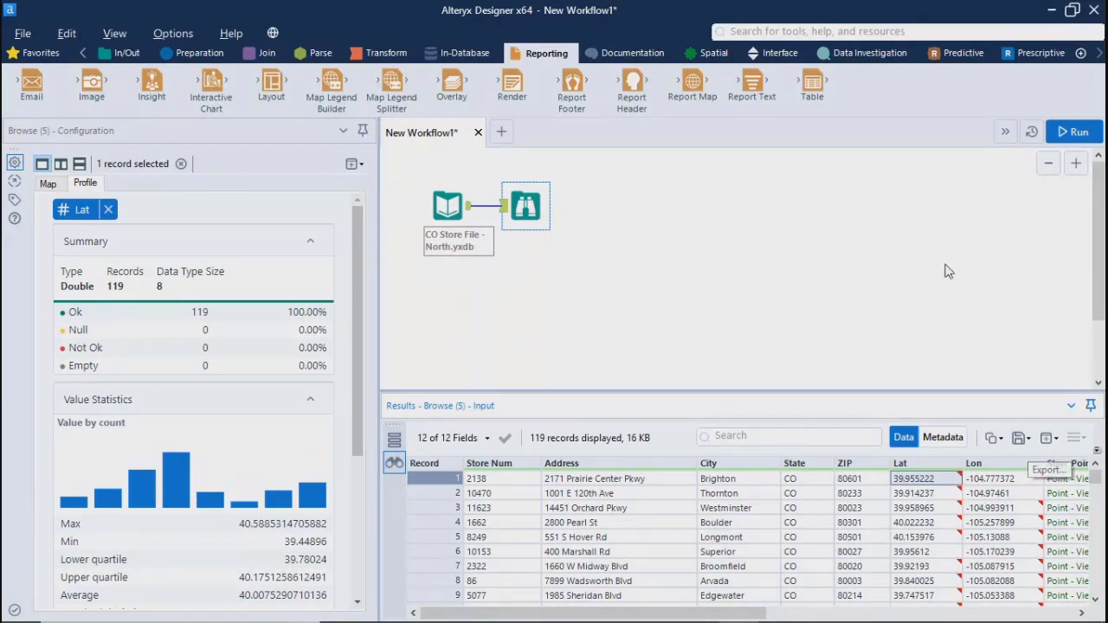
pyautogui.moveTo(566, 614); pyautogui.dragTo(357, 616)
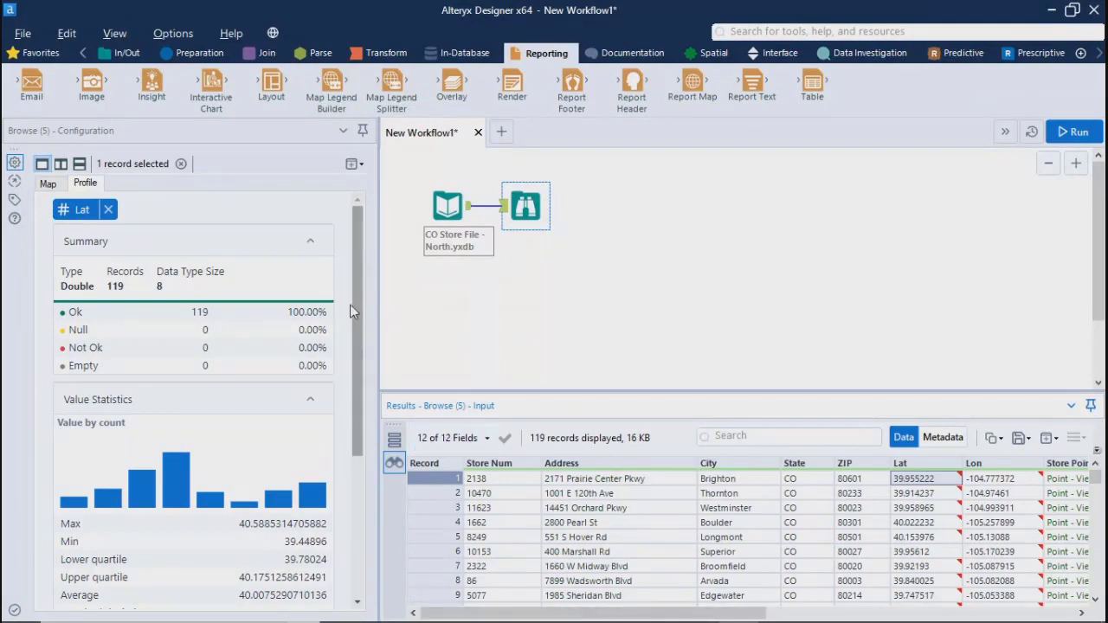
pyautogui.moveTo(361, 324); pyautogui.dragTo(372, 269)
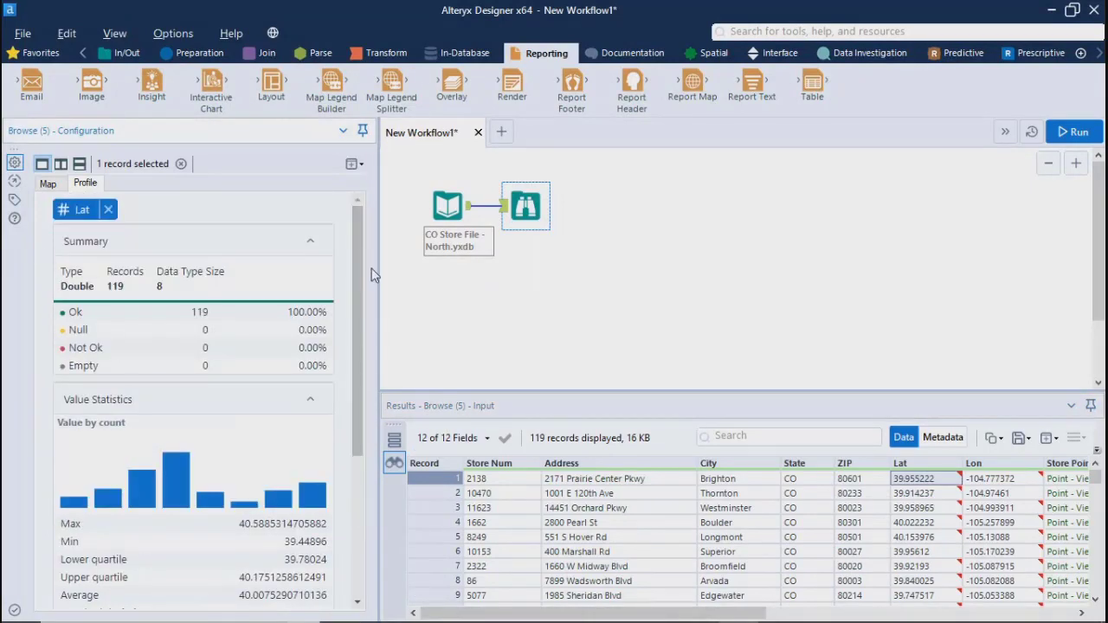
pyautogui.moveTo(296, 430)
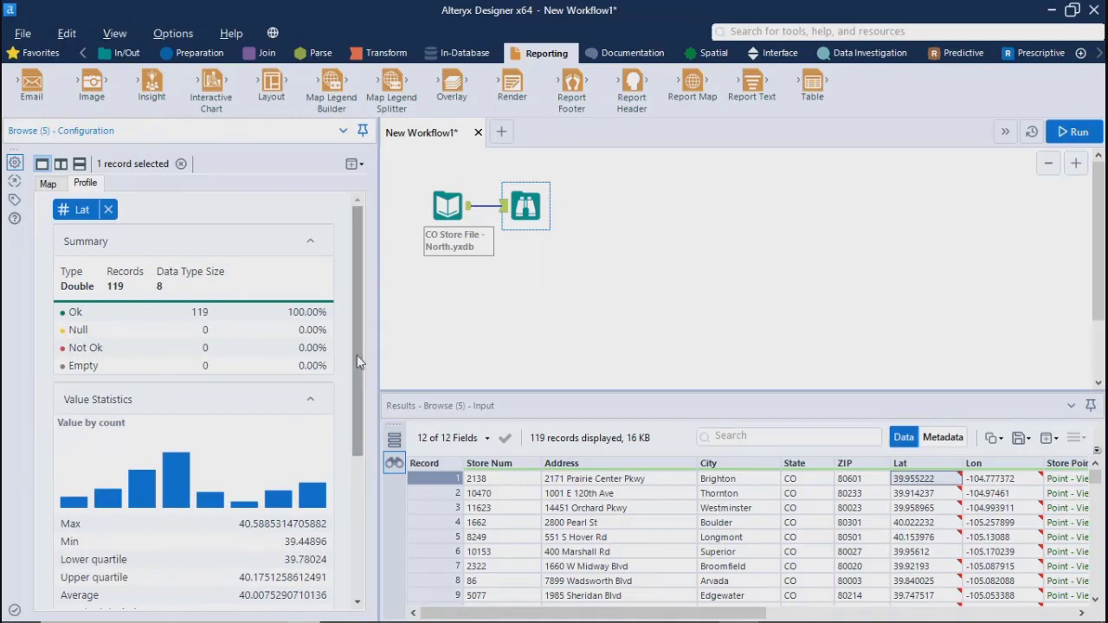
pyautogui.moveTo(356, 354); pyautogui.dragTo(363, 281)
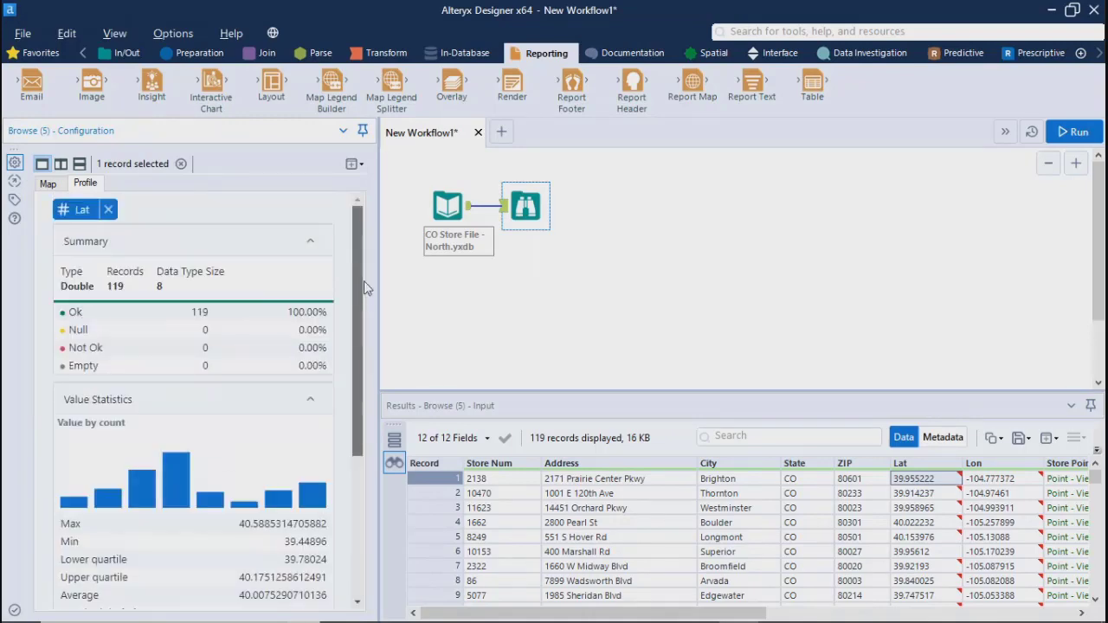
pyautogui.click(360, 169)
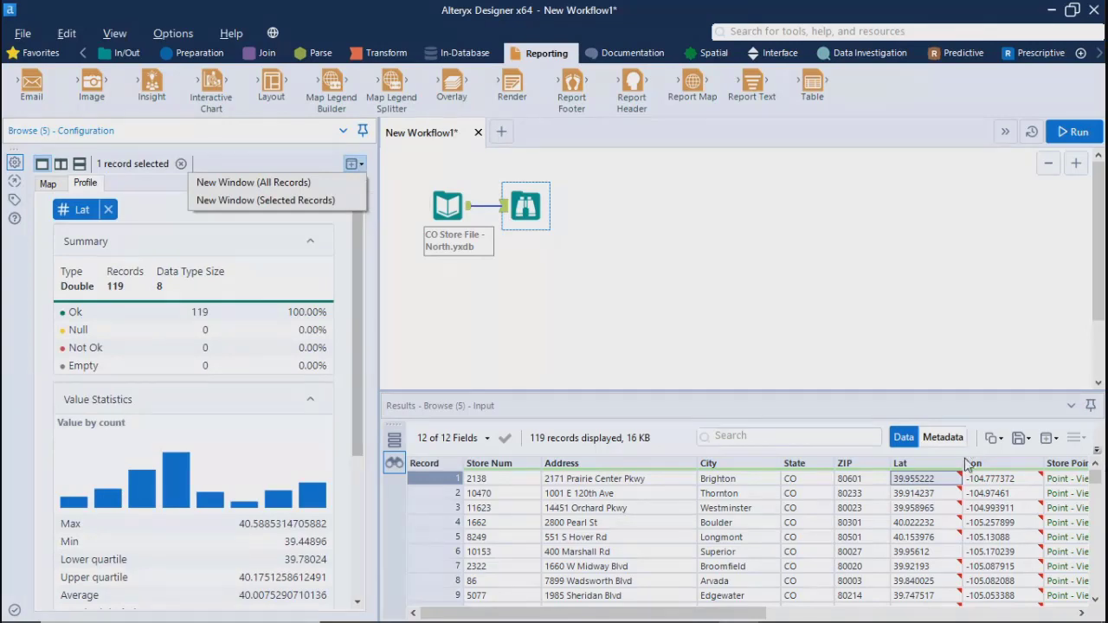
# Bring the Store Point and County columns into view, open the export of all result records, and cancel the save
pyautogui.moveTo(489, 612); pyautogui.dragTo(584, 613)
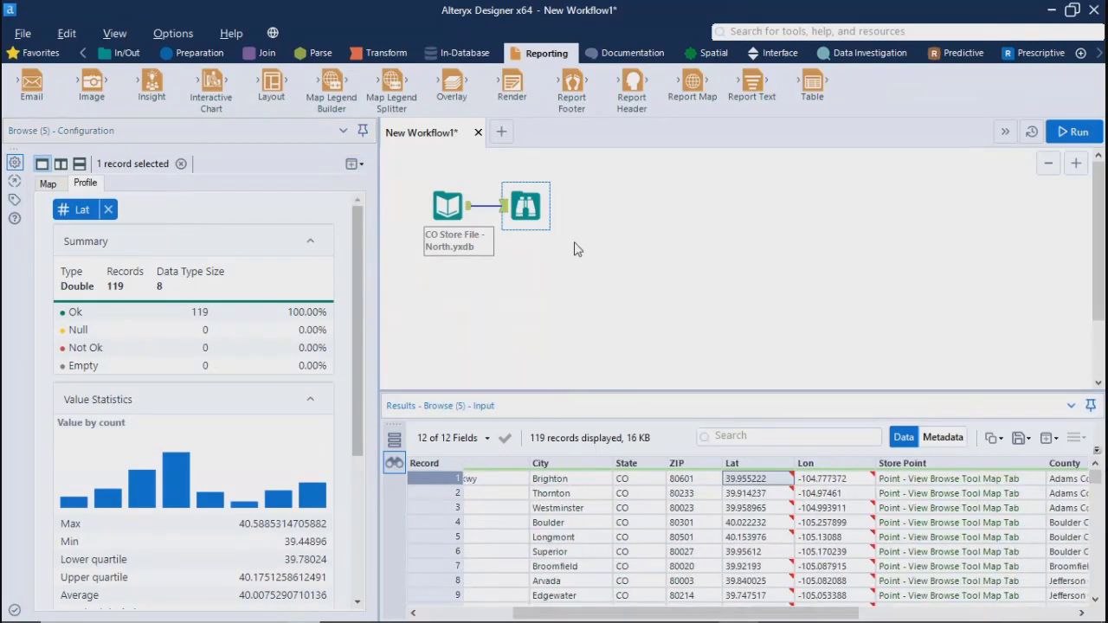
pyautogui.click(1019, 438)
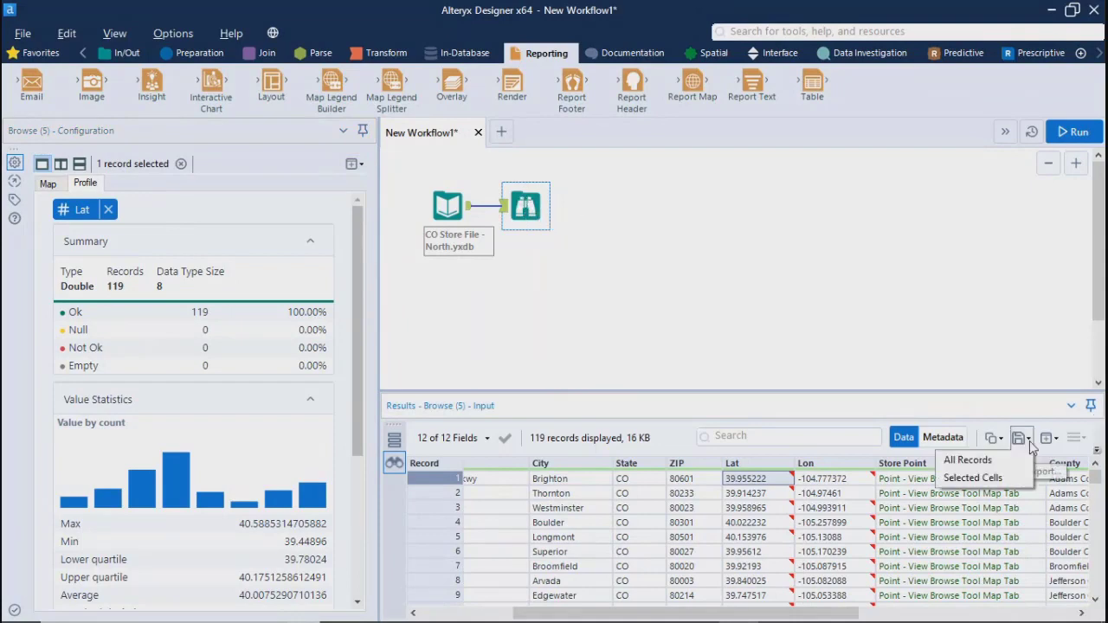
pyautogui.click(968, 461)
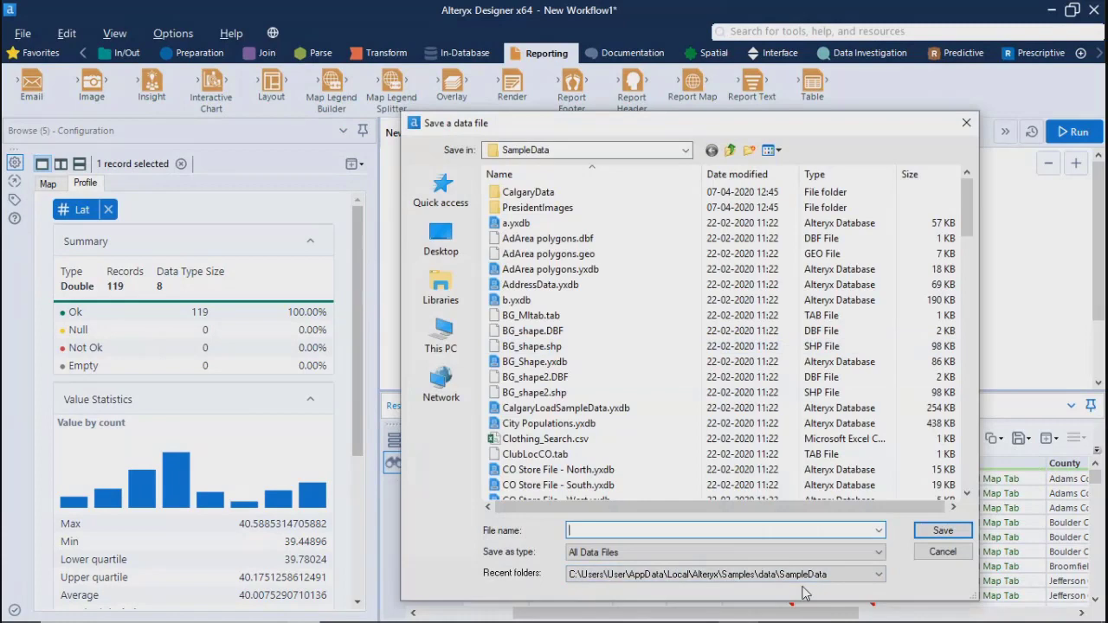
pyautogui.click(962, 124)
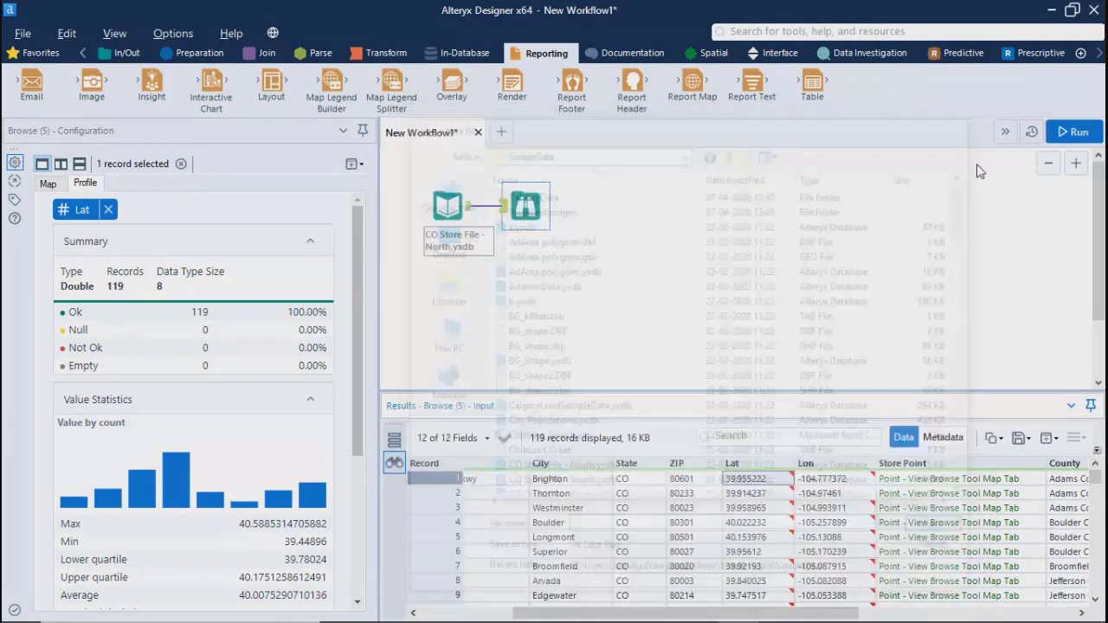
# Reselect the Browse tool to clear the record selection, view the satellite store map, and deselect the tool
pyautogui.click(526, 204)
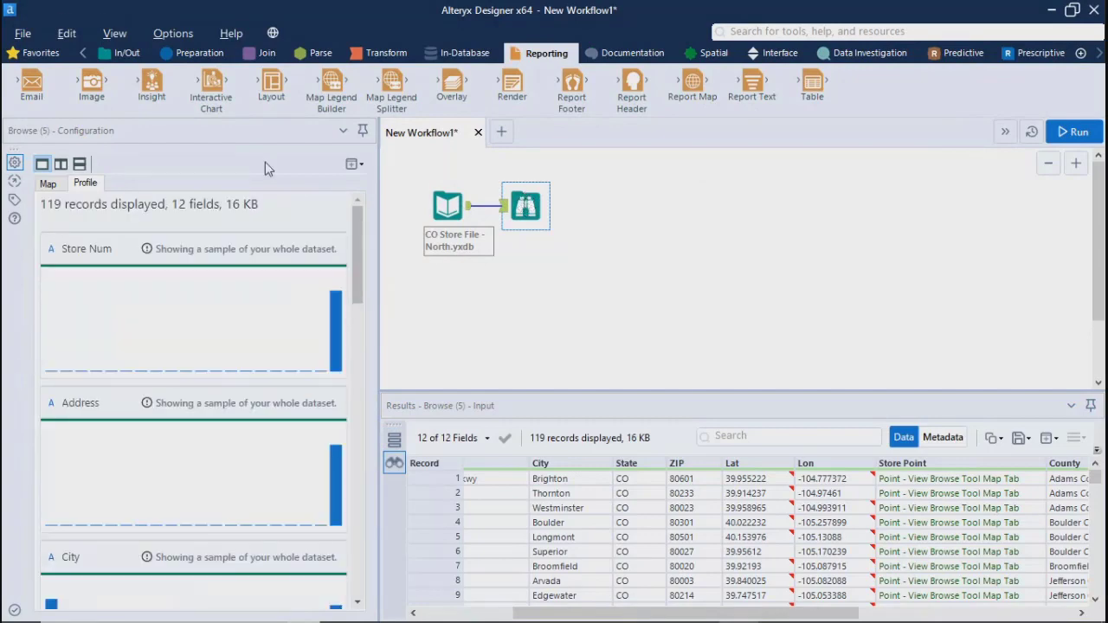
pyautogui.click(52, 184)
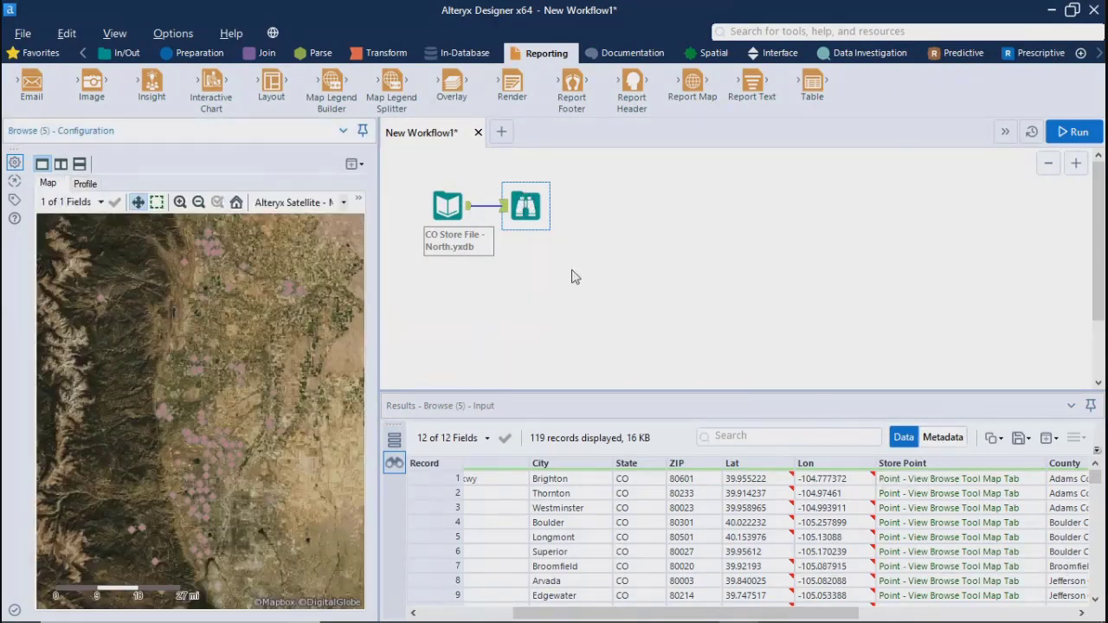
pyautogui.click(453, 311)
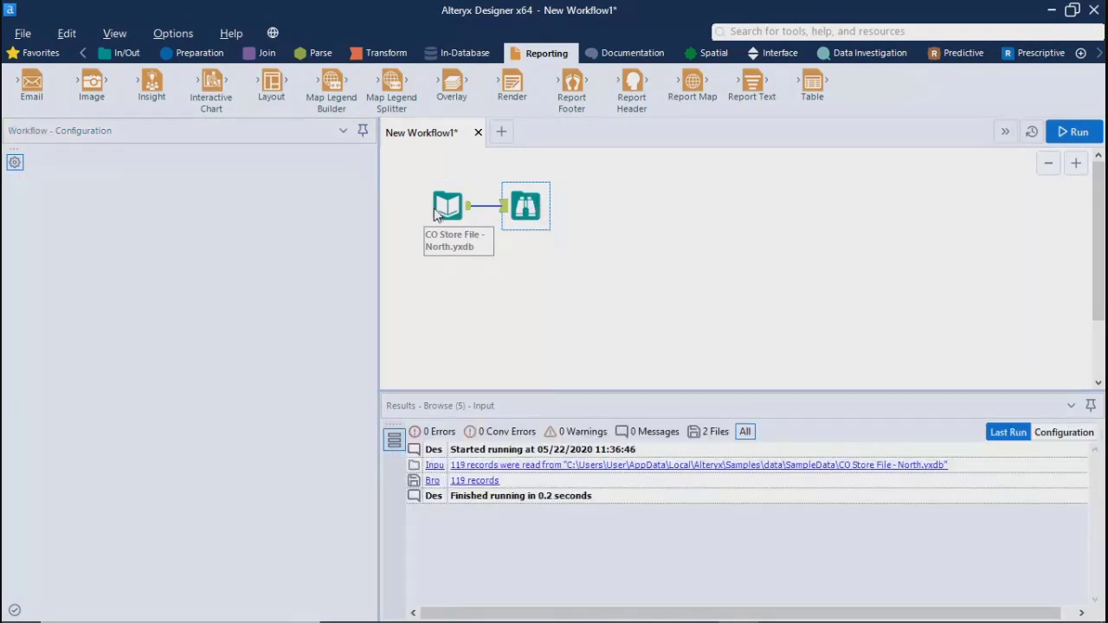
# Add a second Input Data tool beneath the North store input and connect it to the Alteryx Database file CO Store File - South.yxdb
pyautogui.click(124, 55)
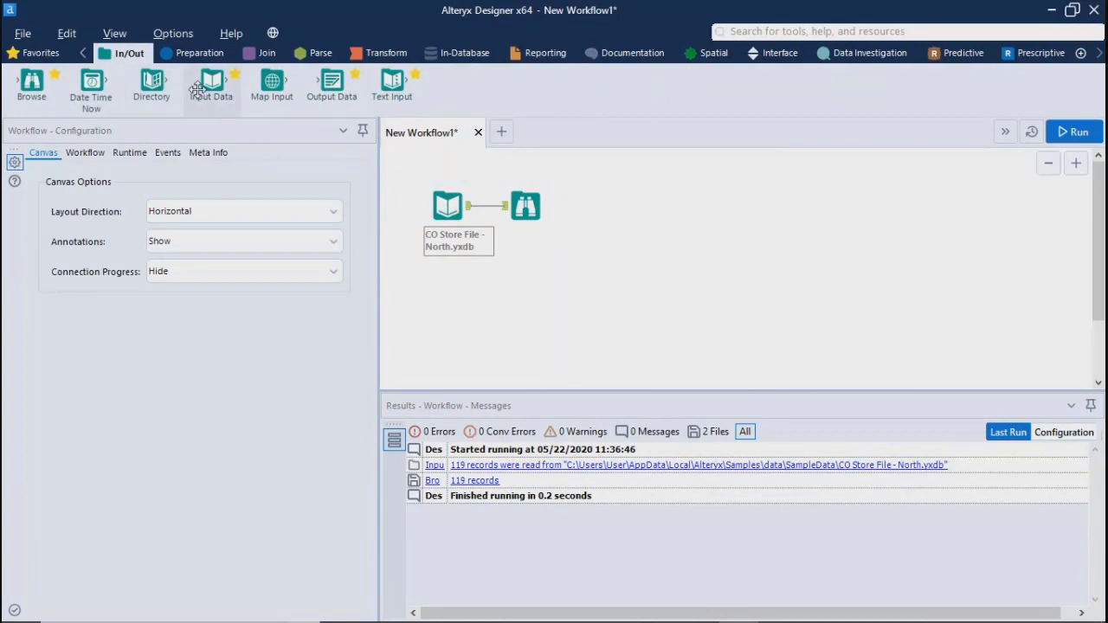
pyautogui.moveTo(211, 81); pyautogui.dragTo(451, 296)
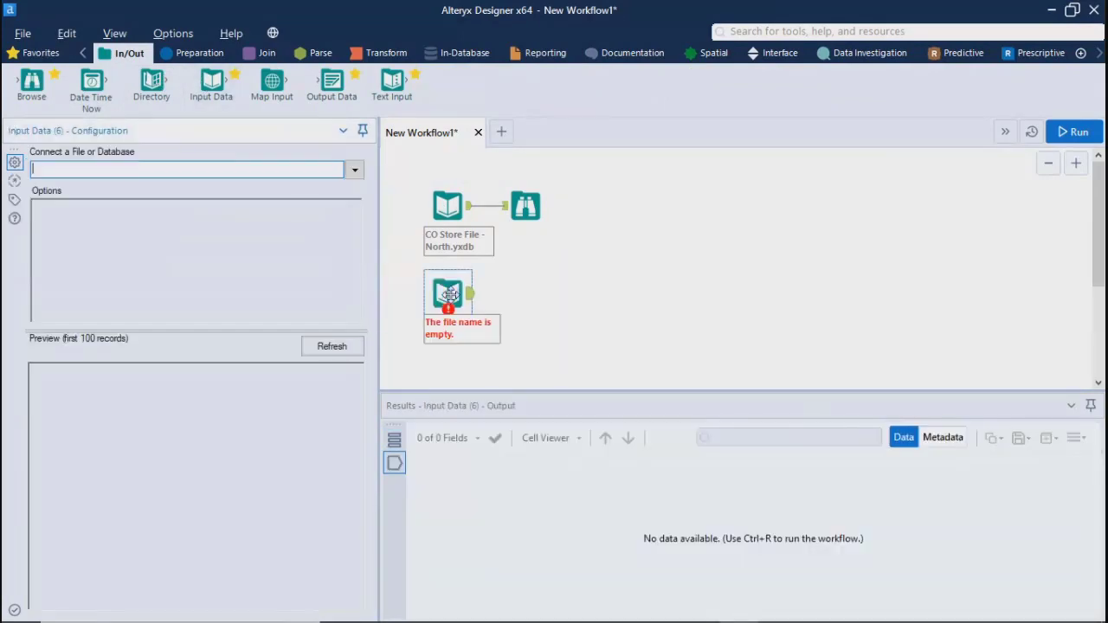
pyautogui.click(362, 169)
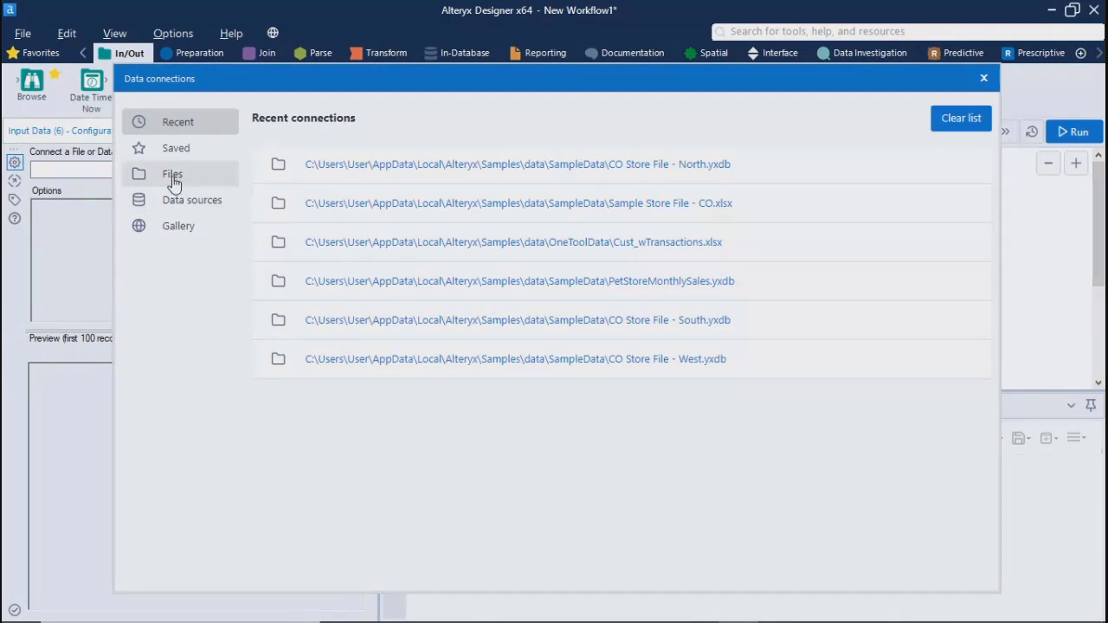
pyautogui.click(173, 181)
pyautogui.click(378, 299)
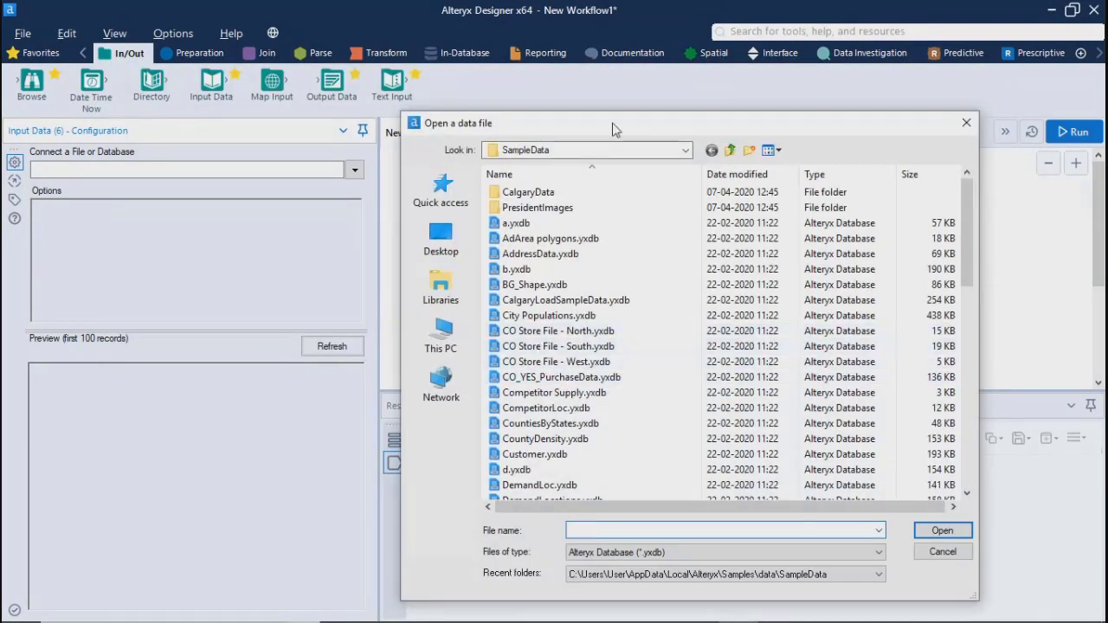
pyautogui.moveTo(612, 128); pyautogui.dragTo(802, 120)
pyautogui.click(734, 343)
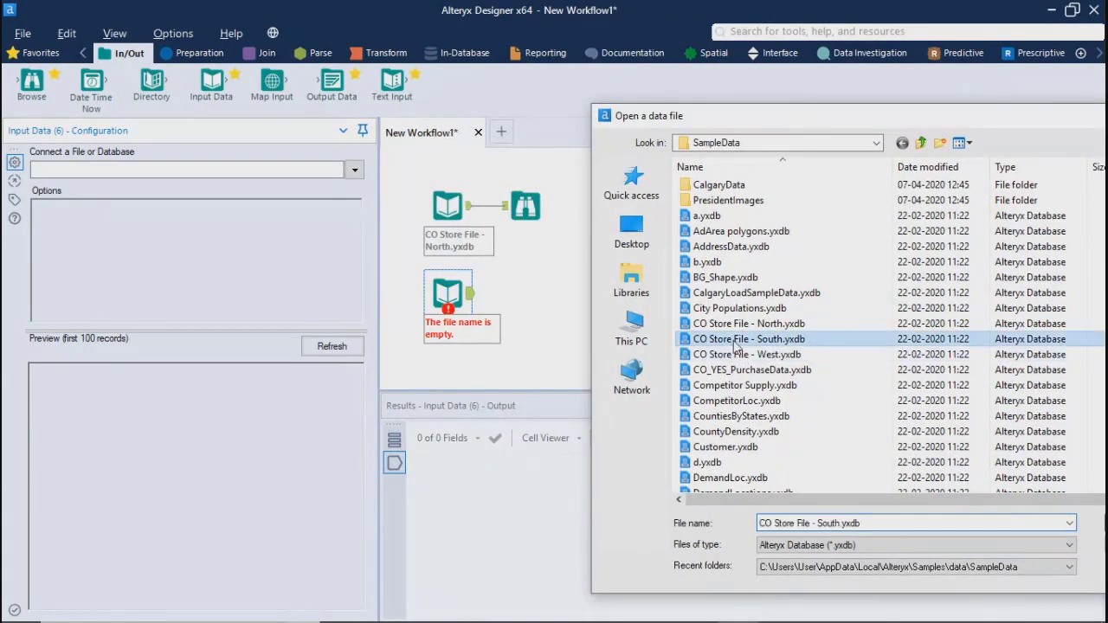
pyautogui.moveTo(940, 118); pyautogui.dragTo(670, 102)
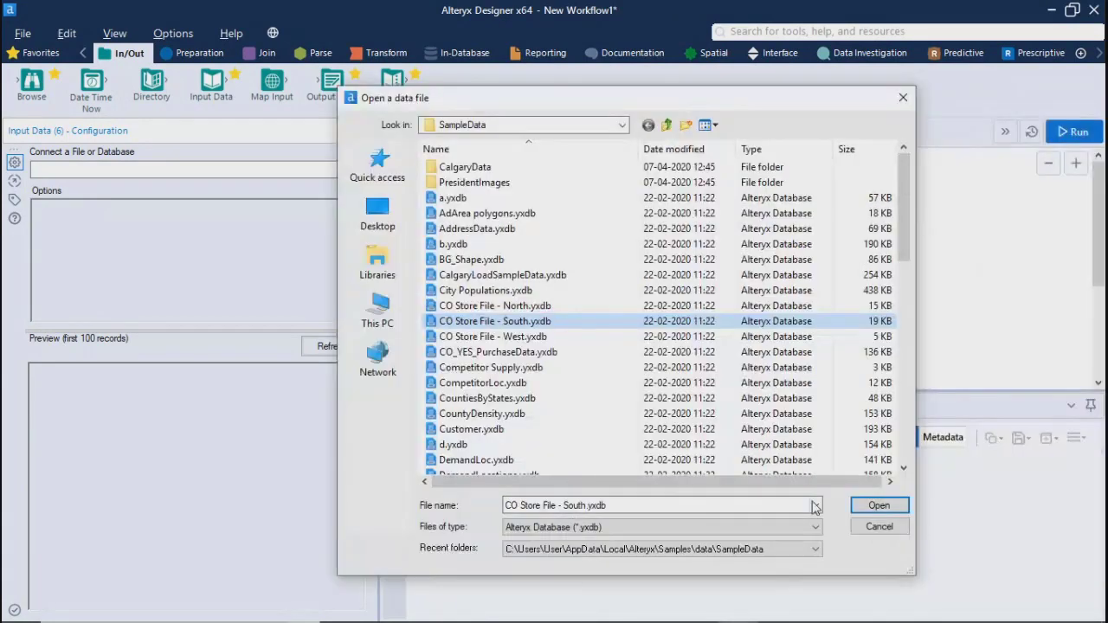
pyautogui.click(862, 507)
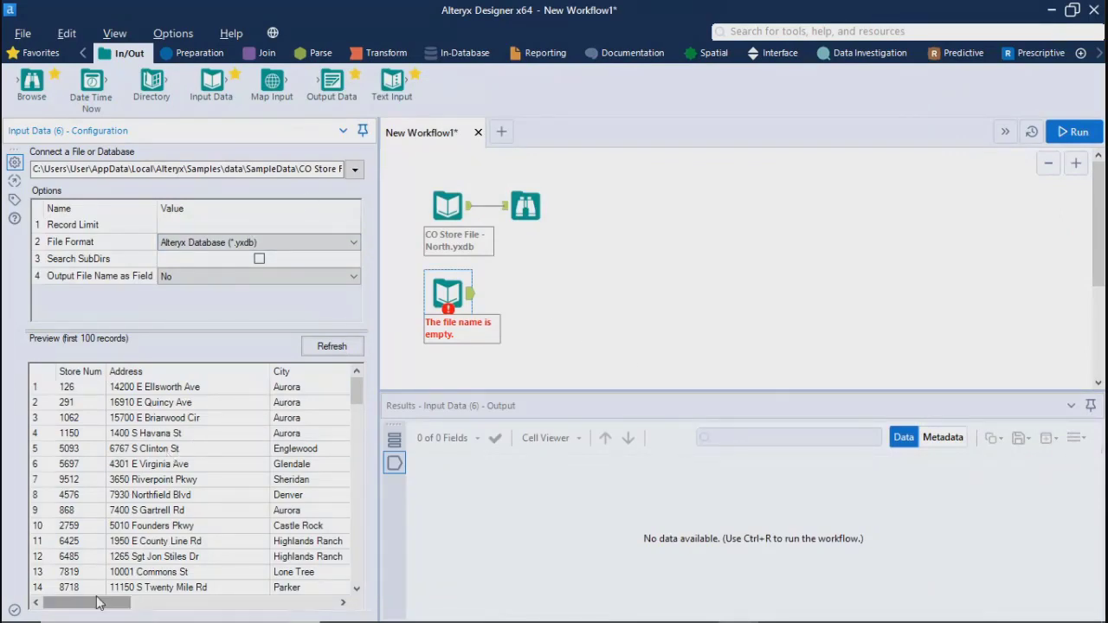
# Check the South store file's preview and its Output File Name as Field option, and run the workflow
pyautogui.moveTo(121, 603); pyautogui.dragTo(87, 604)
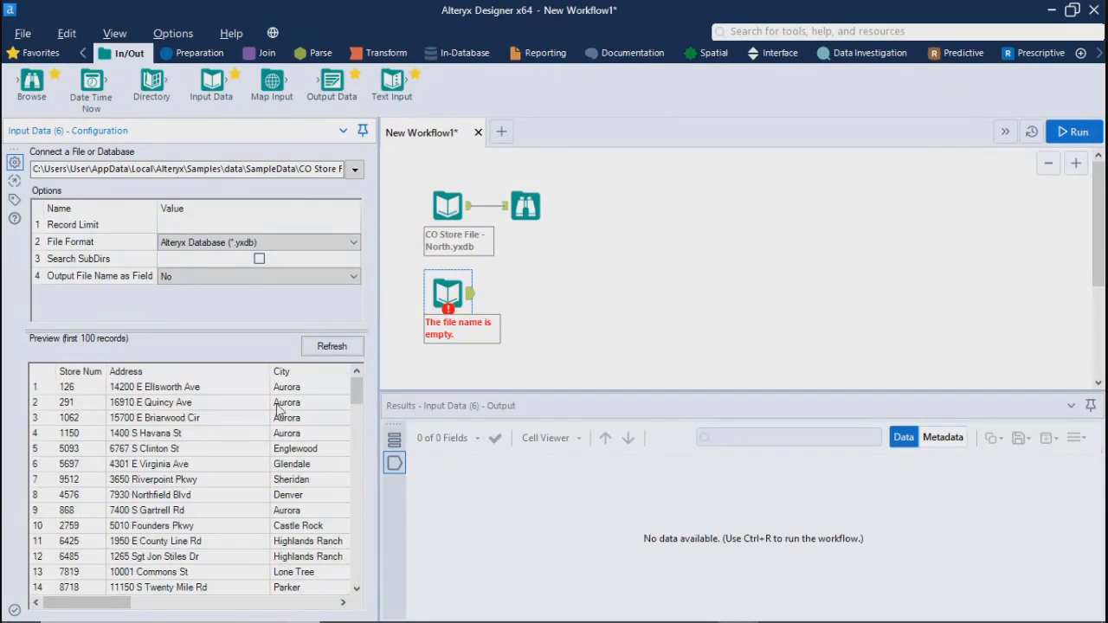
pyautogui.click(166, 275)
pyautogui.click(446, 280)
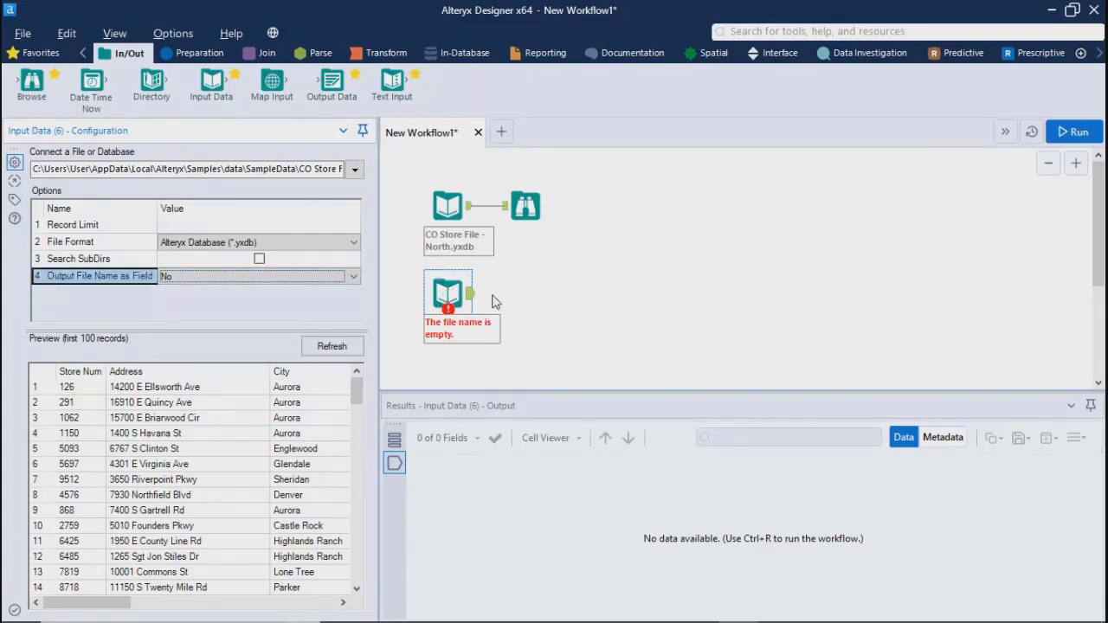
pyautogui.click(1075, 133)
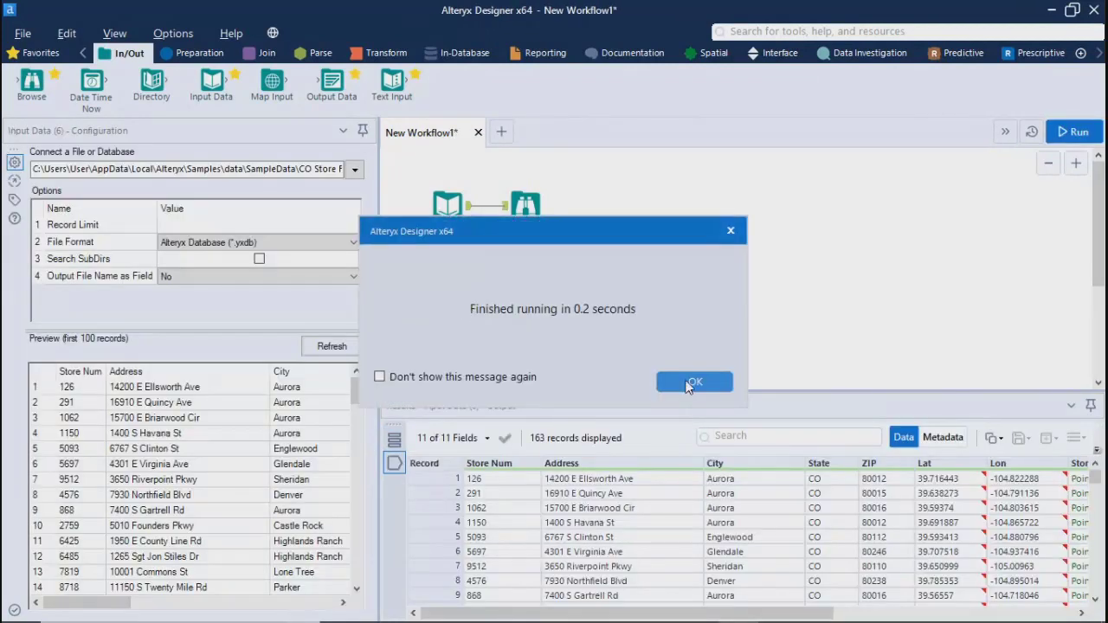
pyautogui.click(693, 382)
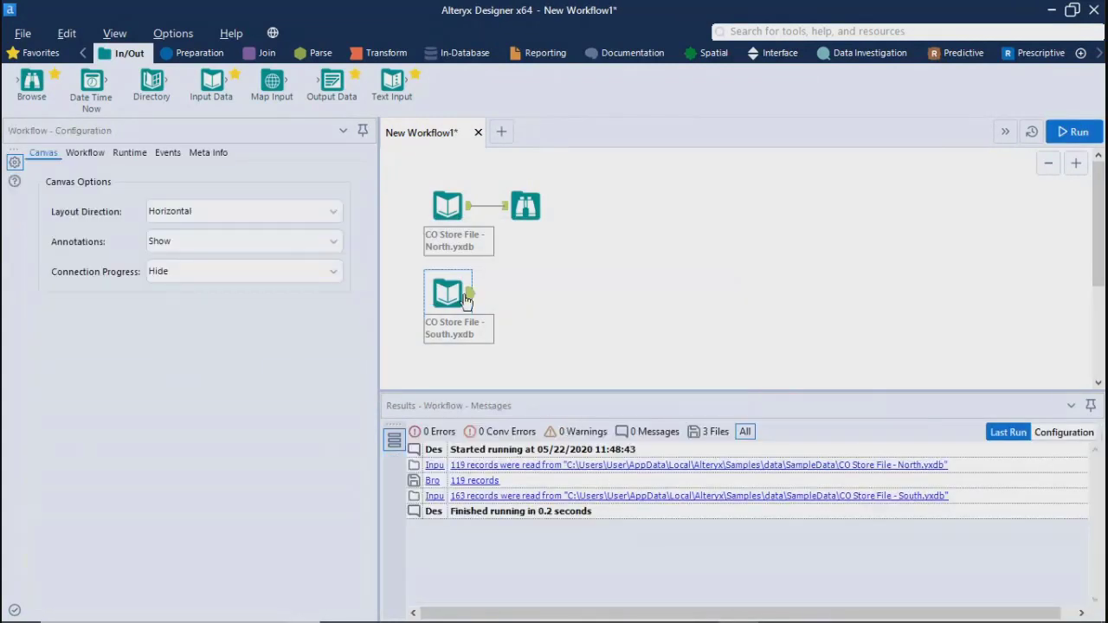
# Examine the South store input's output records across all columns up to Region and Type
pyautogui.click(467, 299)
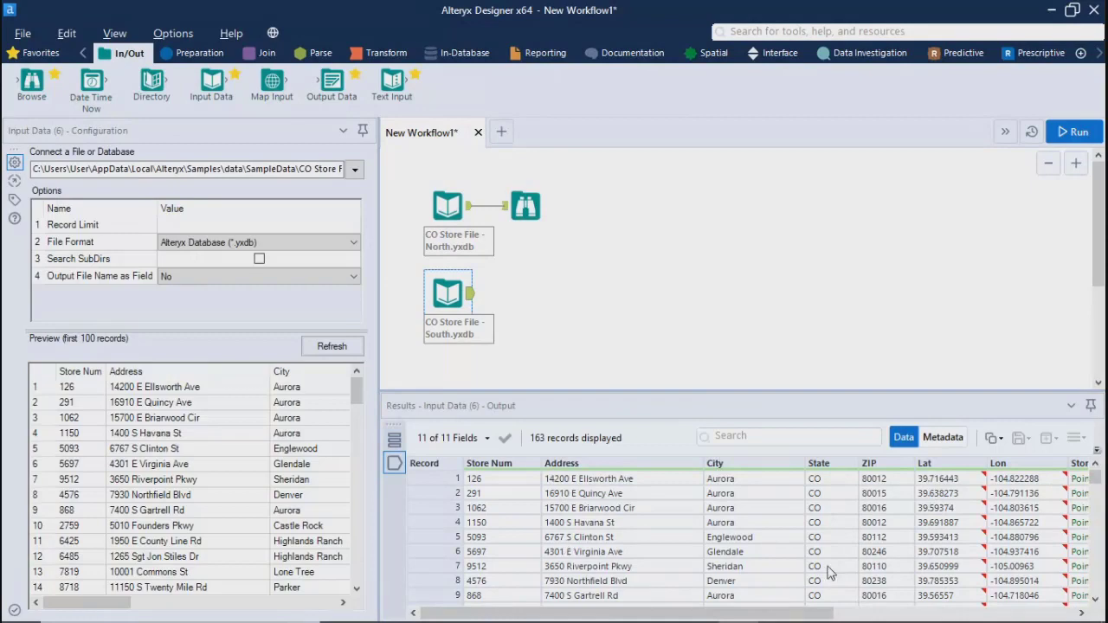
pyautogui.moveTo(693, 613); pyautogui.dragTo(933, 614)
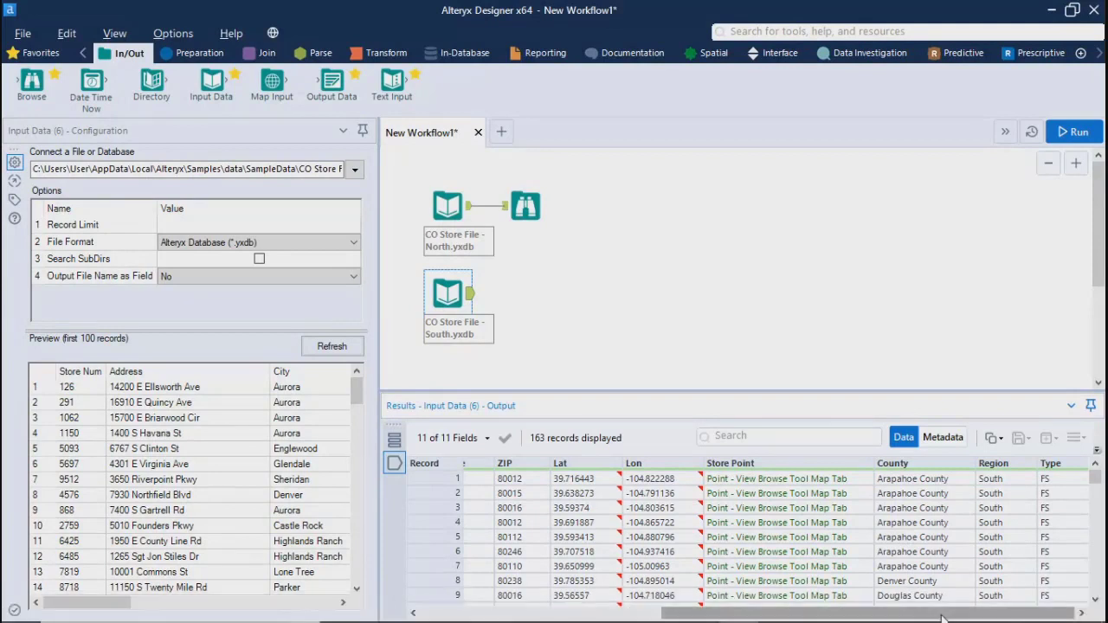
pyautogui.moveTo(948, 612); pyautogui.dragTo(568, 613)
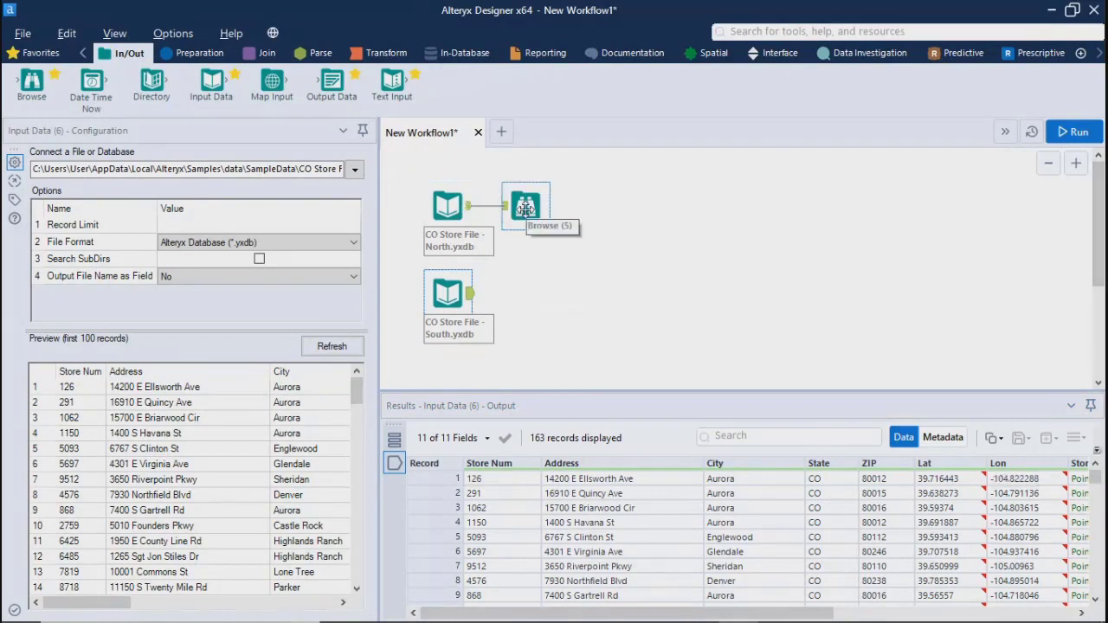
pyautogui.click(576, 341)
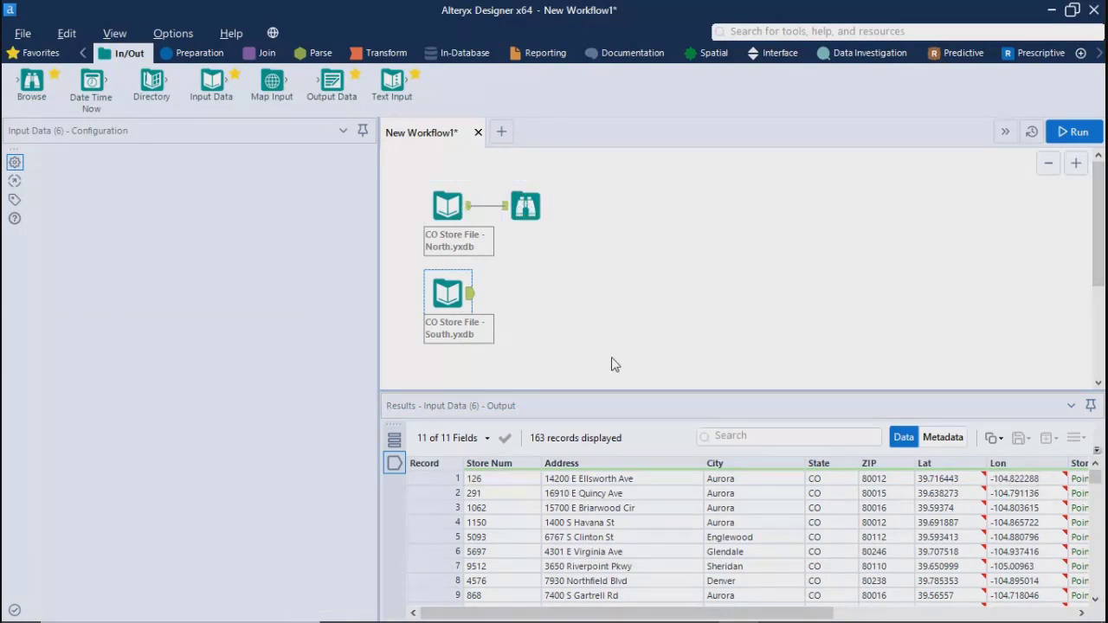
# Add a third Input Data tool below the South store input and connect it to CO Store File - West.yxdb
pyautogui.moveTo(211, 82); pyautogui.dragTo(449, 367)
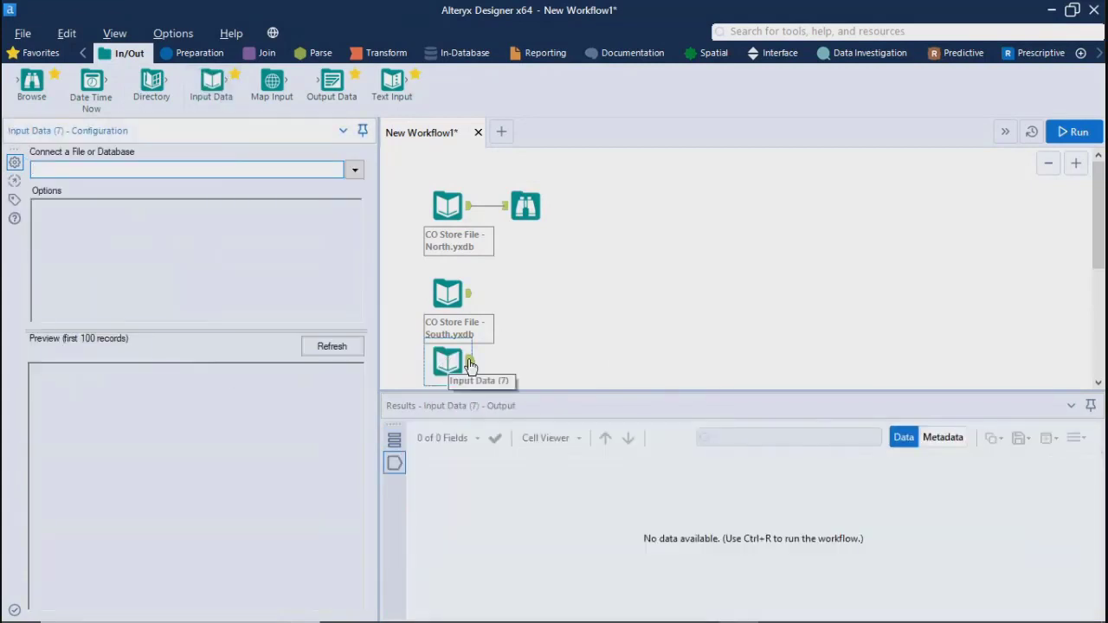
pyautogui.click(353, 173)
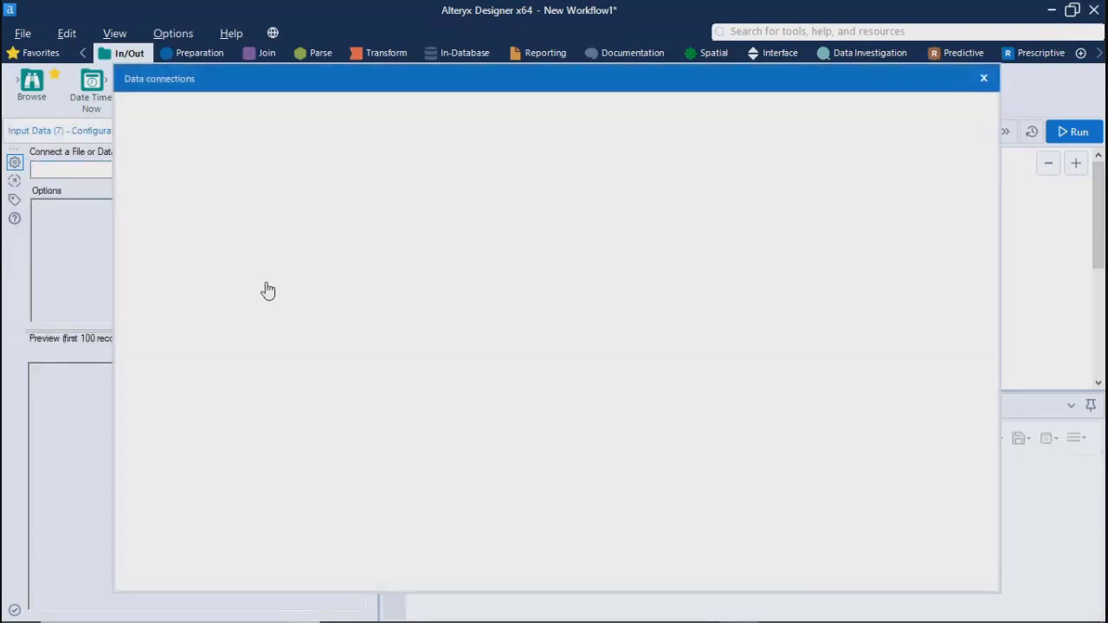
pyautogui.click(162, 174)
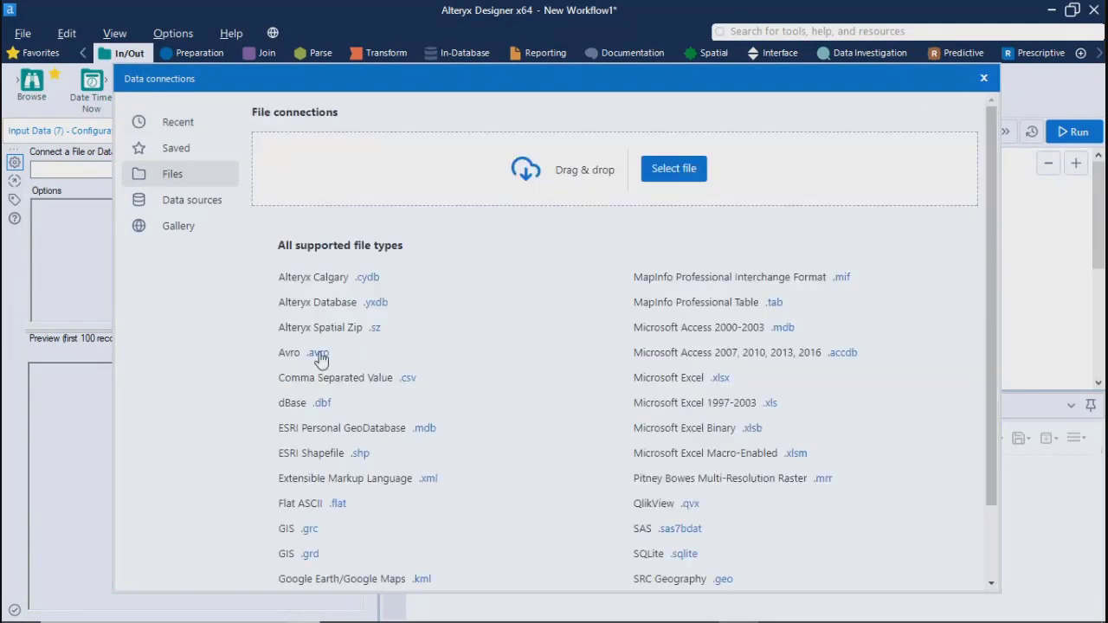
pyautogui.click(376, 302)
pyautogui.click(510, 336)
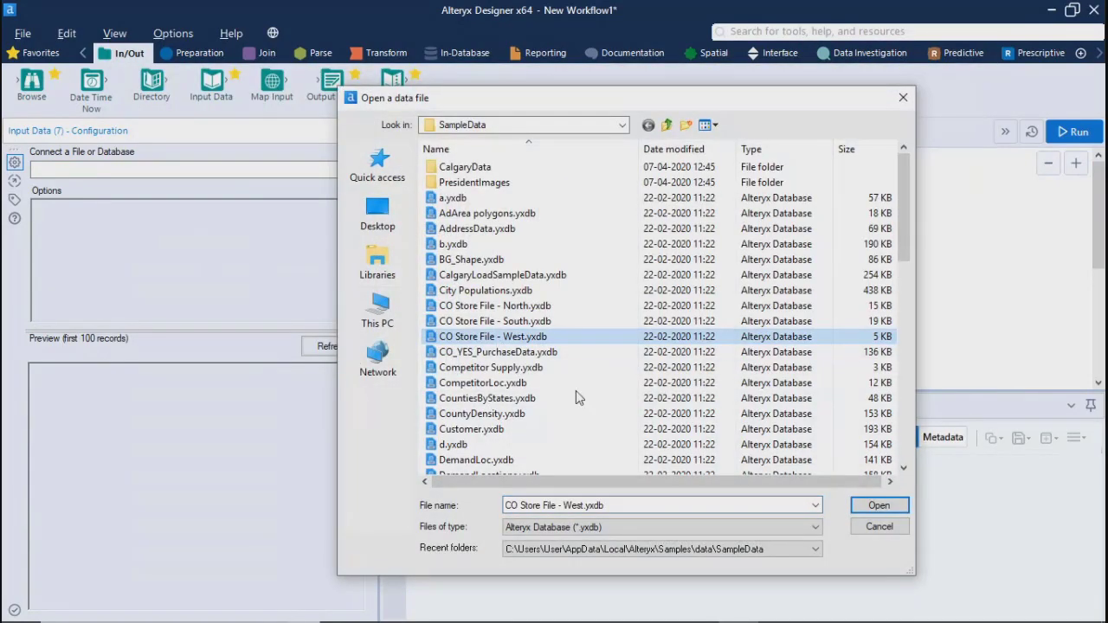
pyautogui.click(878, 505)
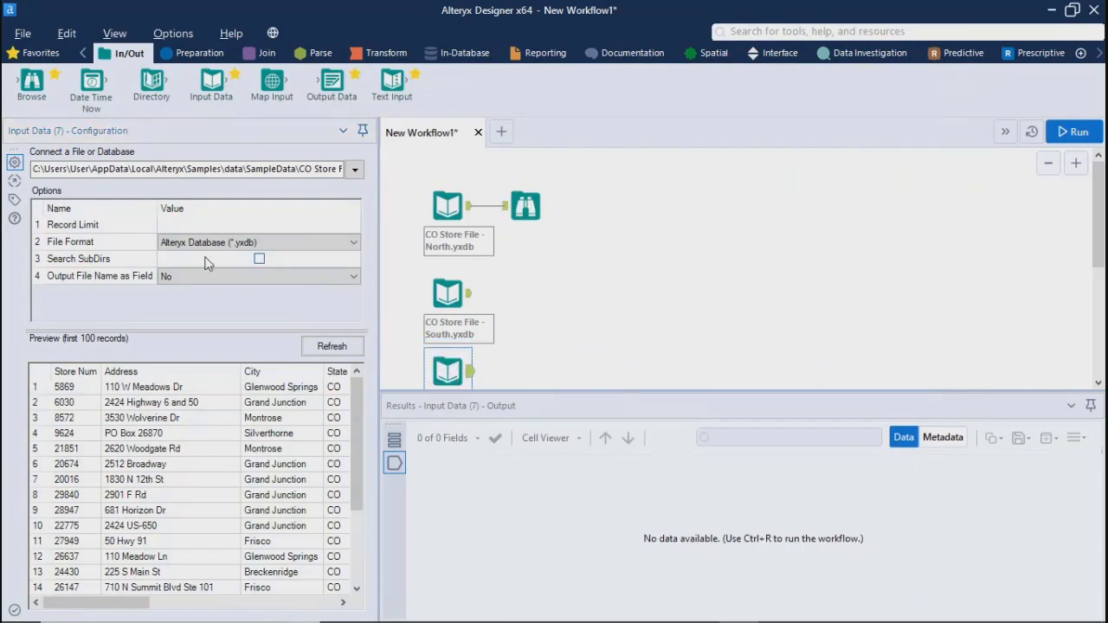
# Run the workflow and inspect the West store input's output records, including the County, Region and Type columns
pyautogui.click(1073, 133)
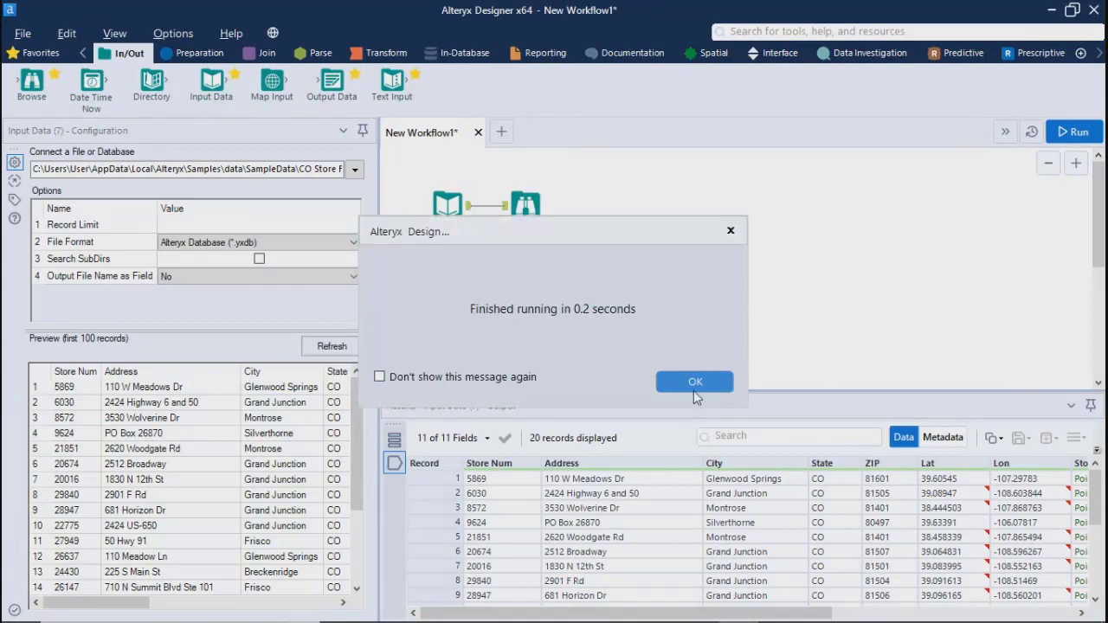
pyautogui.click(693, 387)
pyautogui.click(473, 377)
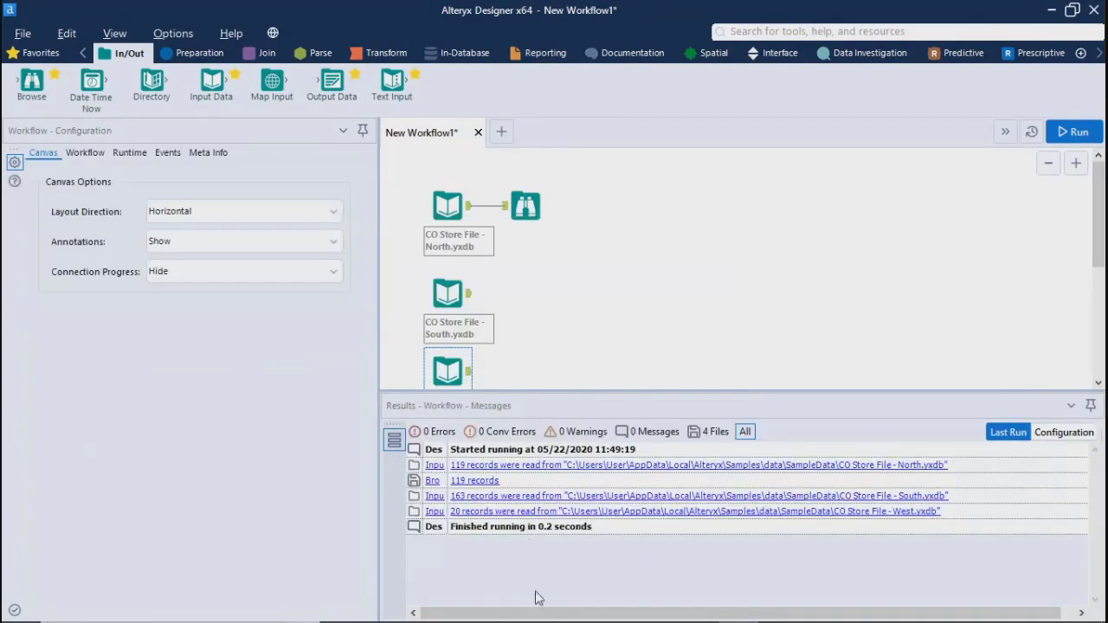
pyautogui.click(470, 374)
pyautogui.hscroll(5, 956, 509)
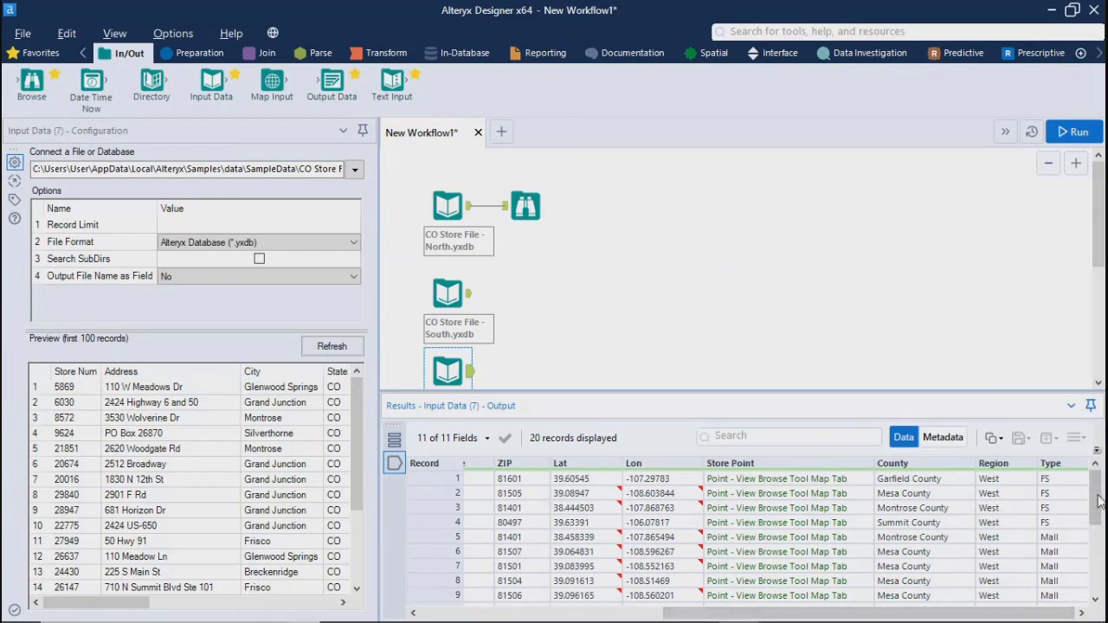
pyautogui.moveTo(1097, 502)
pyautogui.mouseDown()
pyautogui.moveTo(1097, 569)
pyautogui.moveTo(1097, 500)
pyautogui.mouseUp()
# Review the output records of the South and North store inputs for comparison with the West data
pyautogui.click(463, 298)
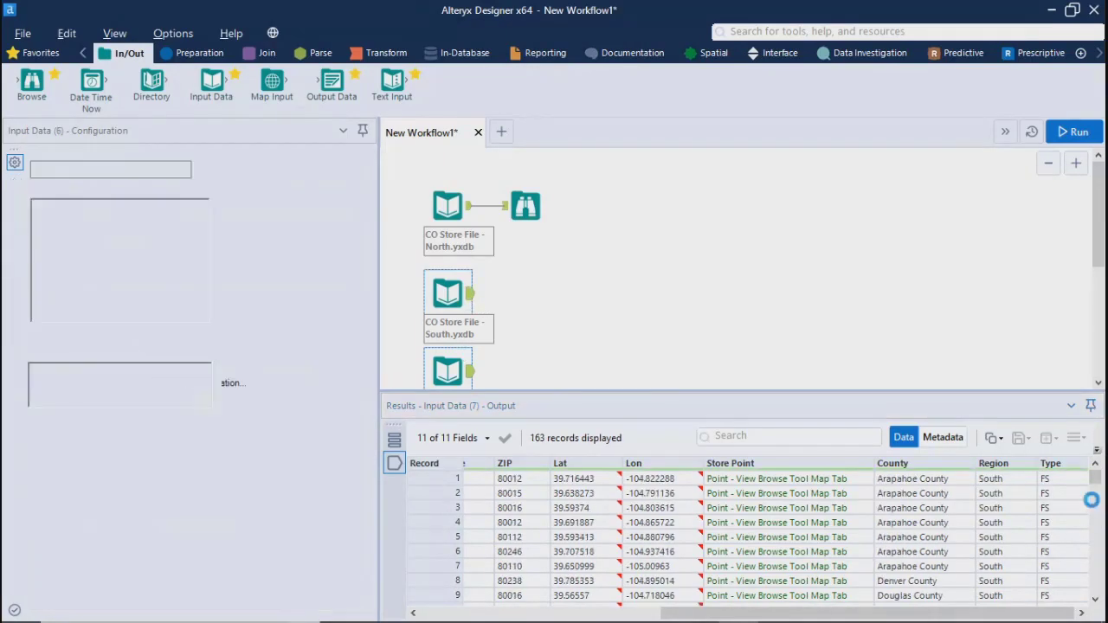
pyautogui.moveTo(1097, 481)
pyautogui.mouseDown()
pyautogui.moveTo(1099, 597)
pyautogui.moveTo(1098, 483)
pyautogui.mouseUp()
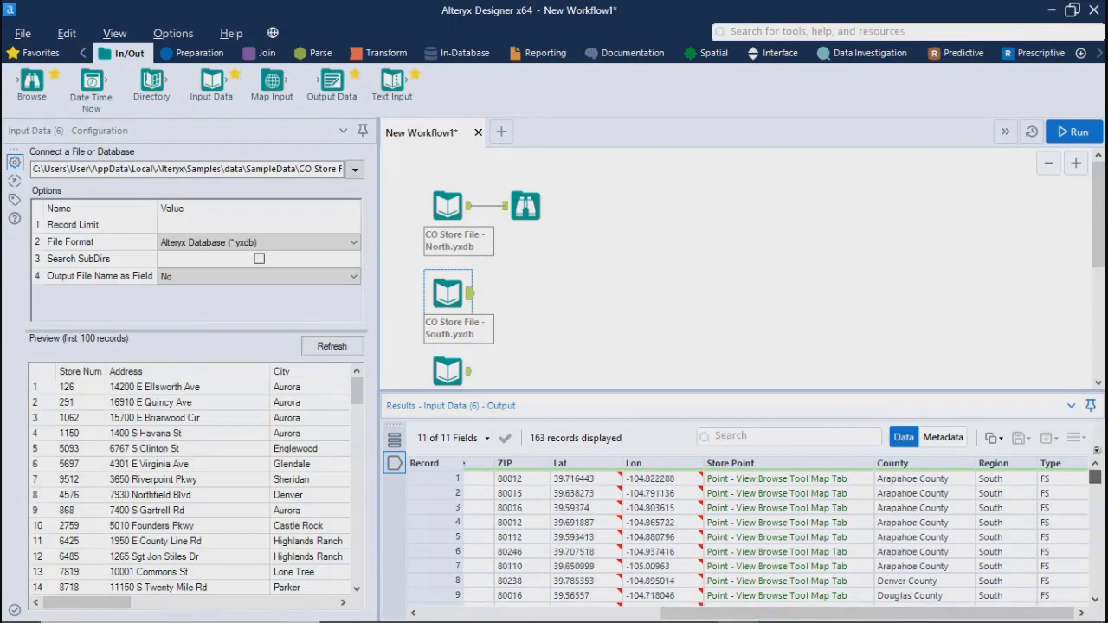
pyautogui.click(471, 214)
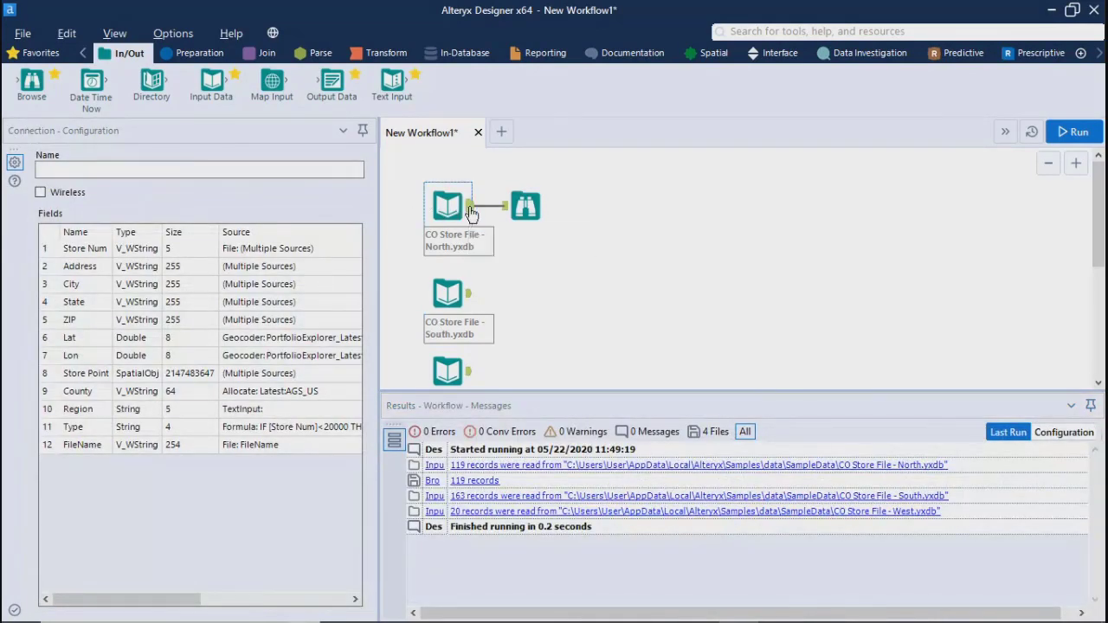
pyautogui.click(450, 208)
pyautogui.moveTo(1098, 481); pyautogui.dragTo(1081, 452)
pyautogui.click(616, 303)
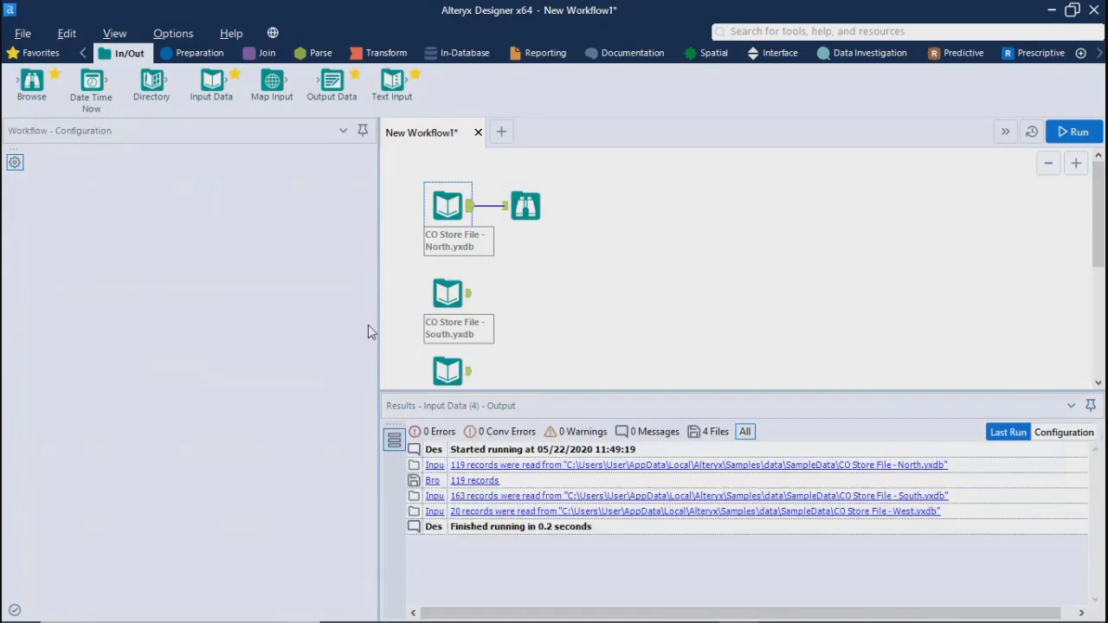
# Move the South and West store inputs slightly up the canvas and enlarge the canvas area to show all three inputs
pyautogui.moveTo(448, 295); pyautogui.dragTo(448, 275)
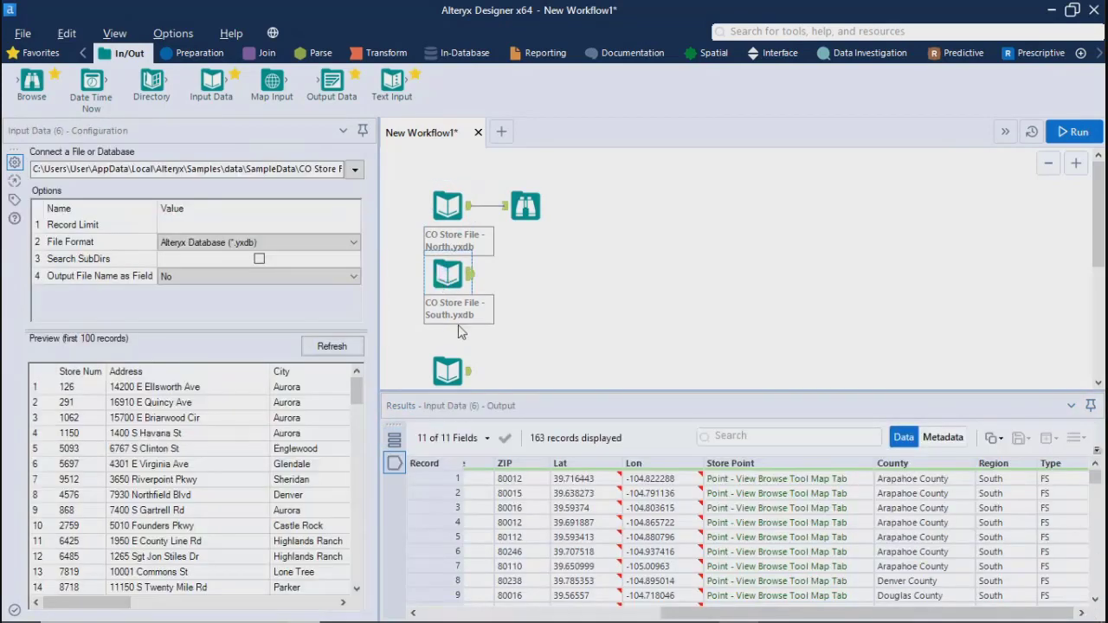
pyautogui.moveTo(447, 371); pyautogui.dragTo(447, 352)
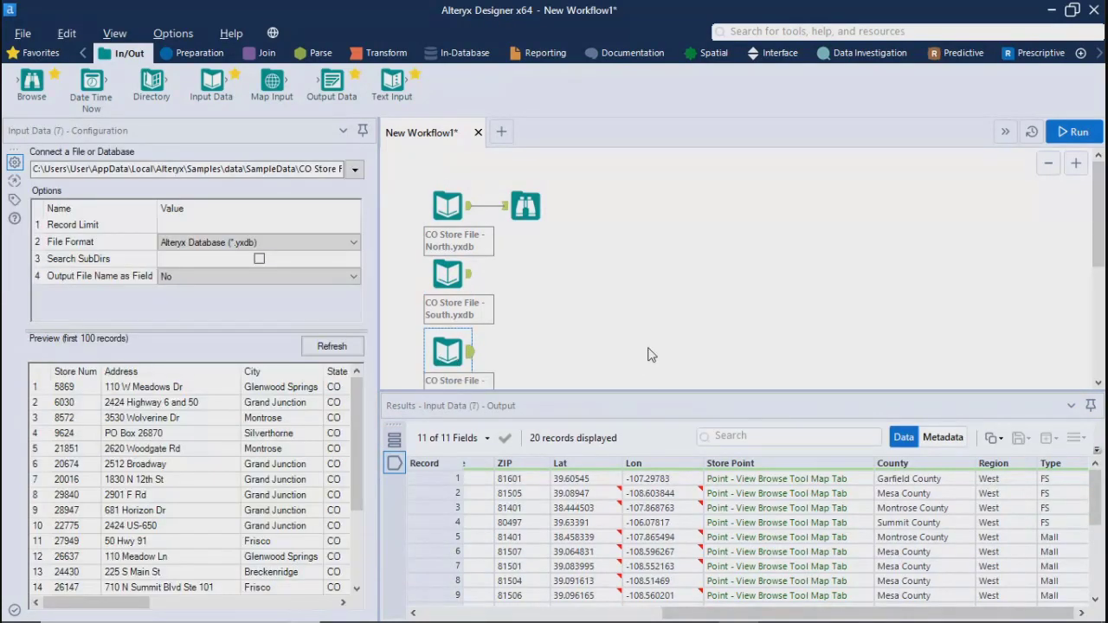
pyautogui.click(650, 355)
pyautogui.moveTo(616, 390); pyautogui.dragTo(615, 465)
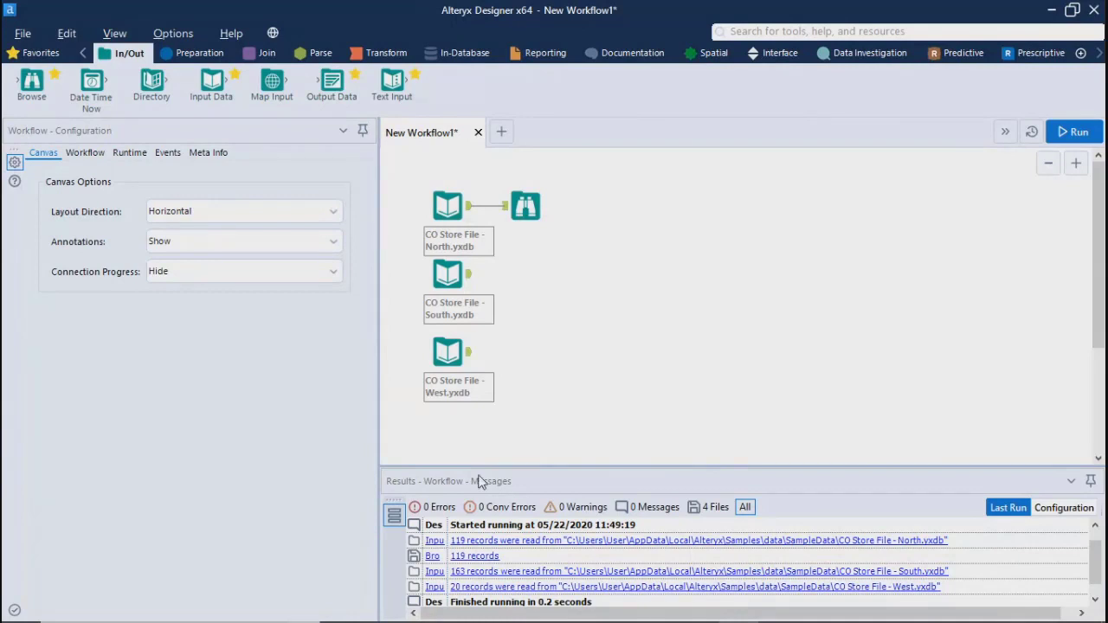
# Search for the Union tool, add it to the canvas east of the store inputs and reposition it slightly lower
pyautogui.click(526, 206)
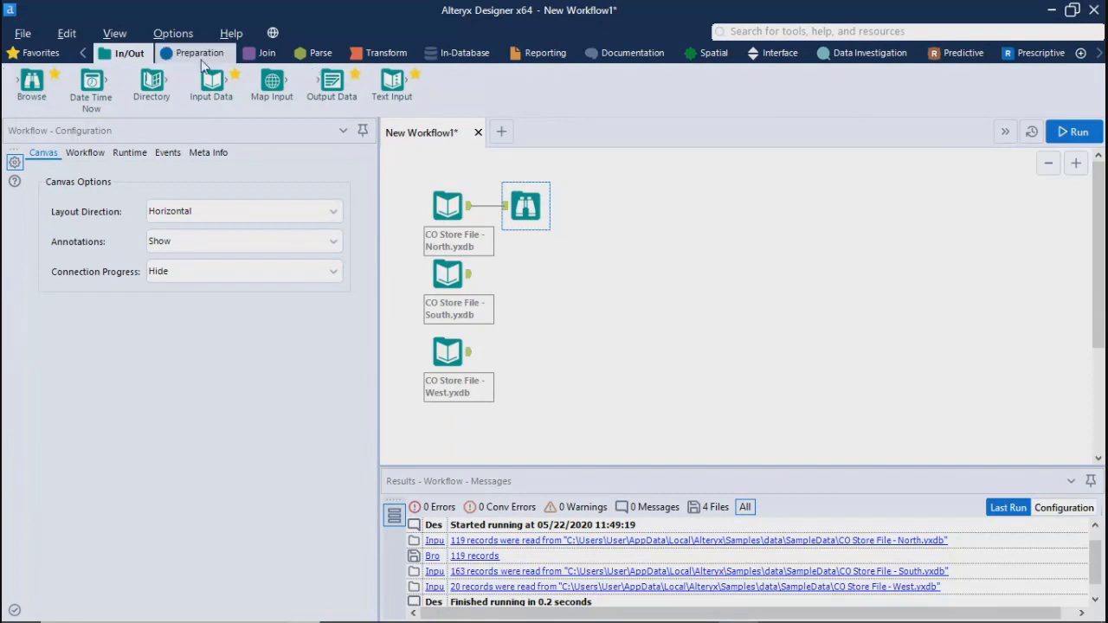
pyautogui.click(902, 153)
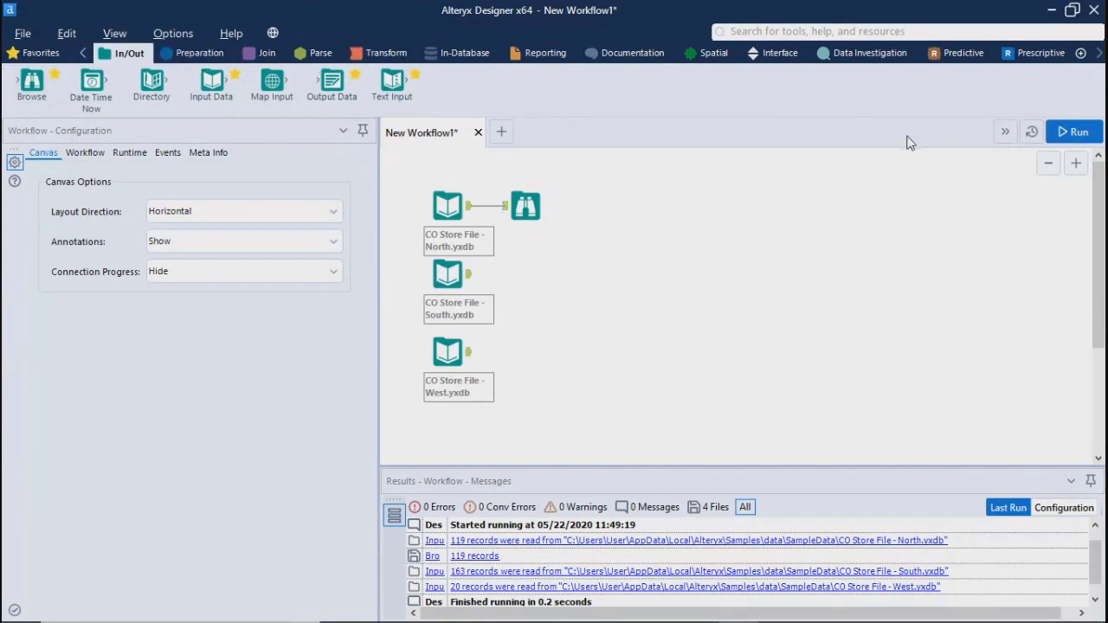
pyautogui.click(254, 55)
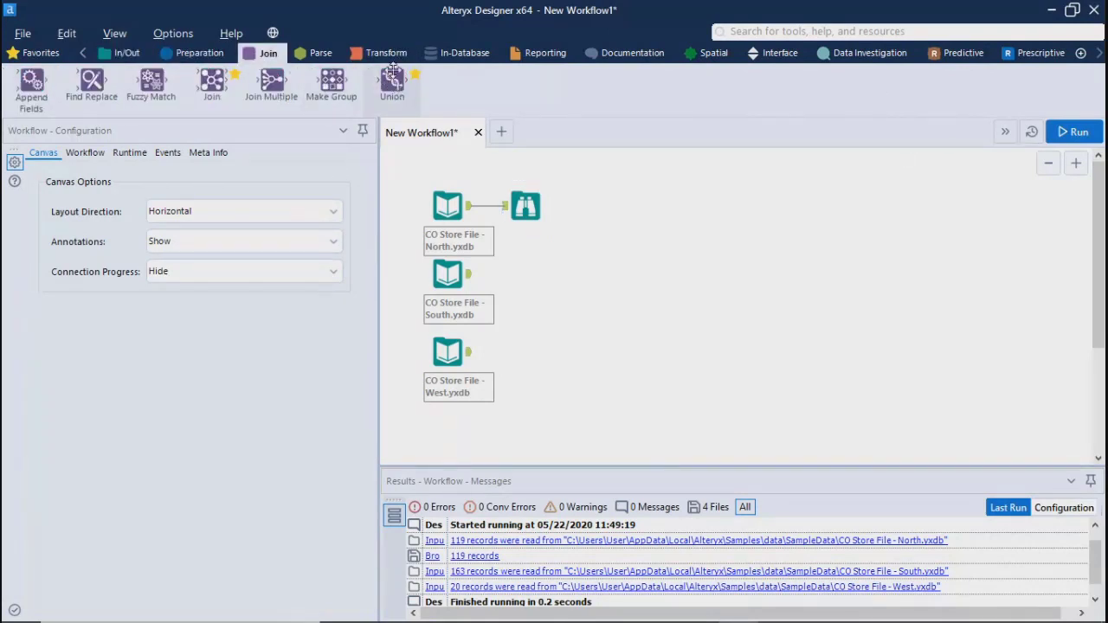
pyautogui.click(199, 57)
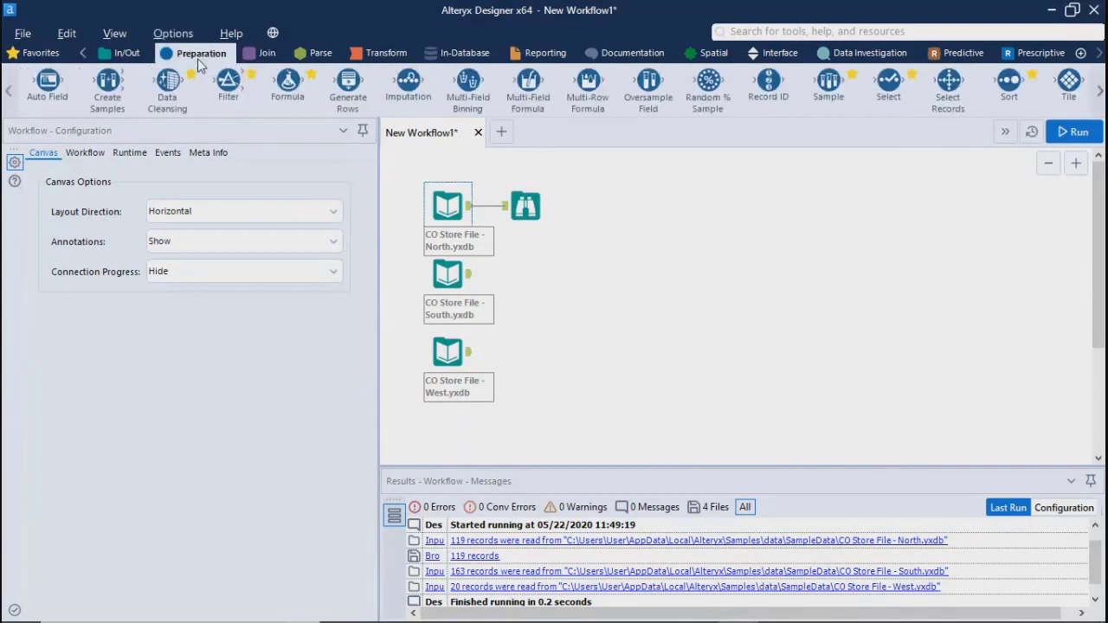
pyautogui.click(788, 33)
pyautogui.write('uni')
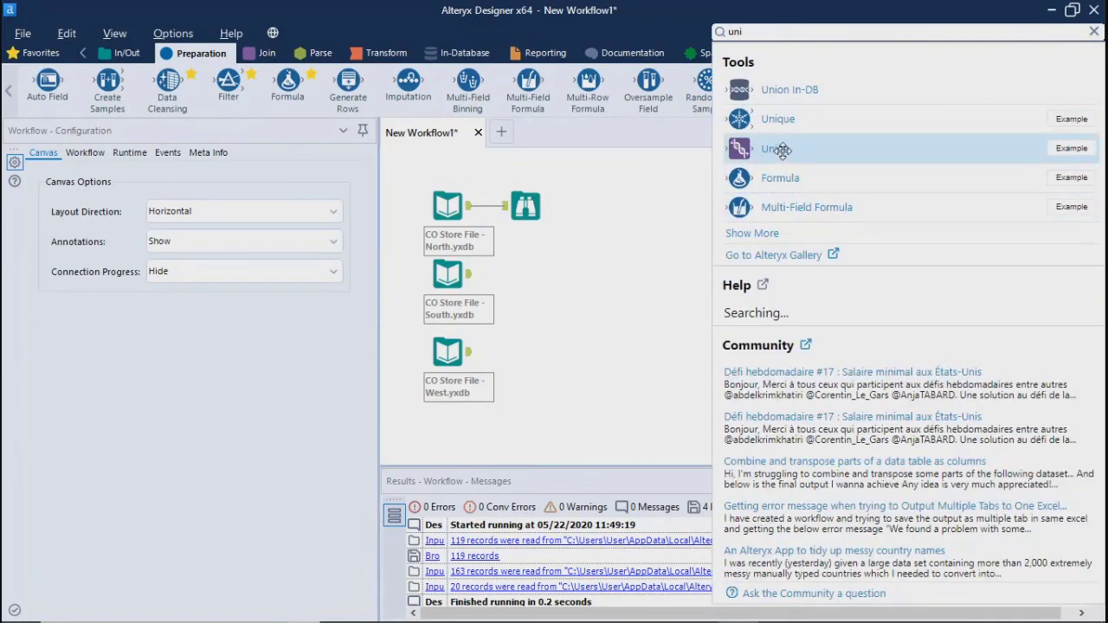
pyautogui.moveTo(767, 153); pyautogui.dragTo(603, 283)
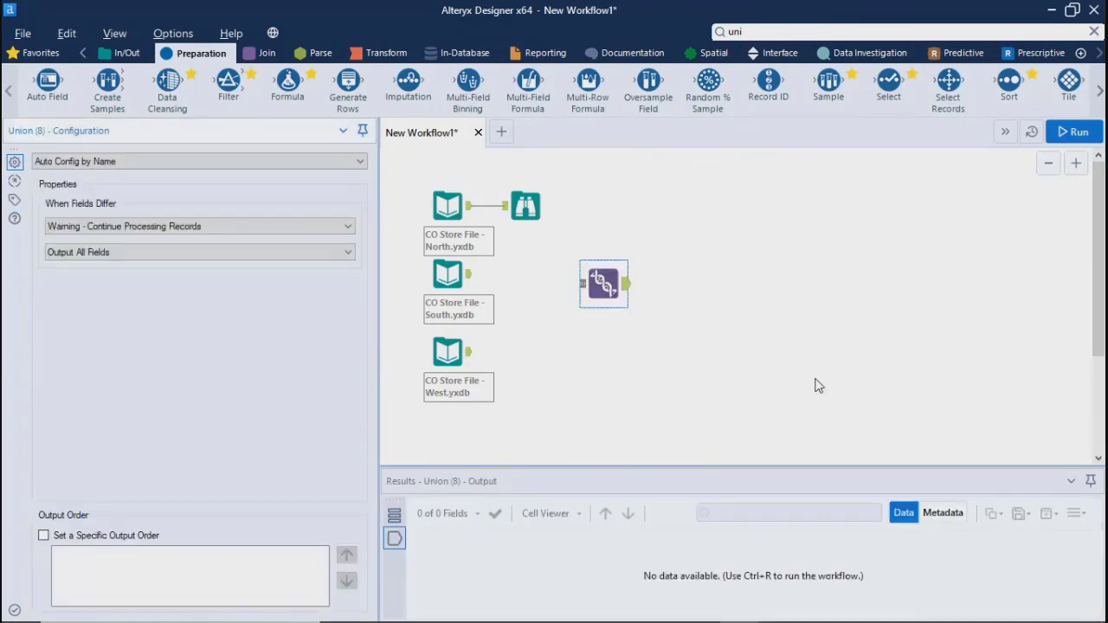
pyautogui.hotkey('ctrl', 'r')
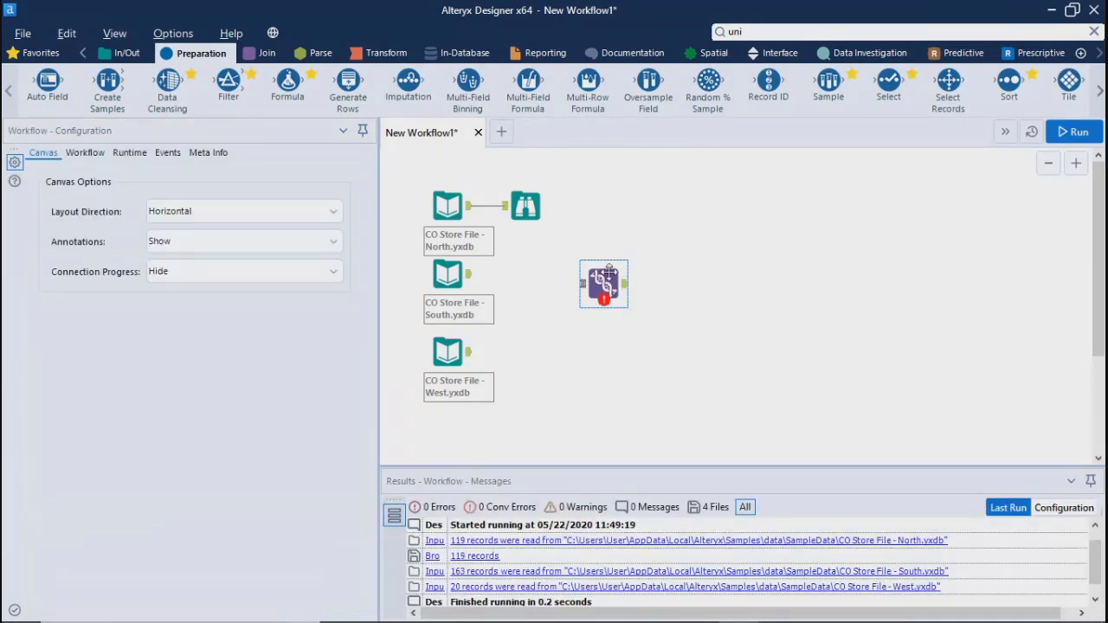
pyautogui.moveTo(608, 274); pyautogui.dragTo(618, 273)
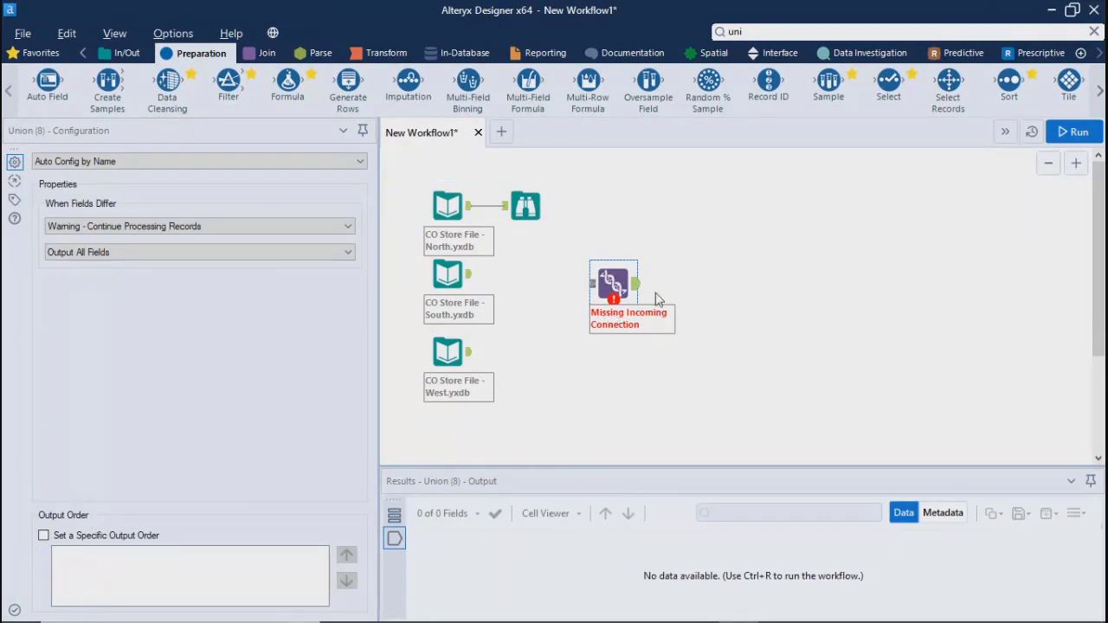
pyautogui.moveTo(610, 282); pyautogui.dragTo(610, 311)
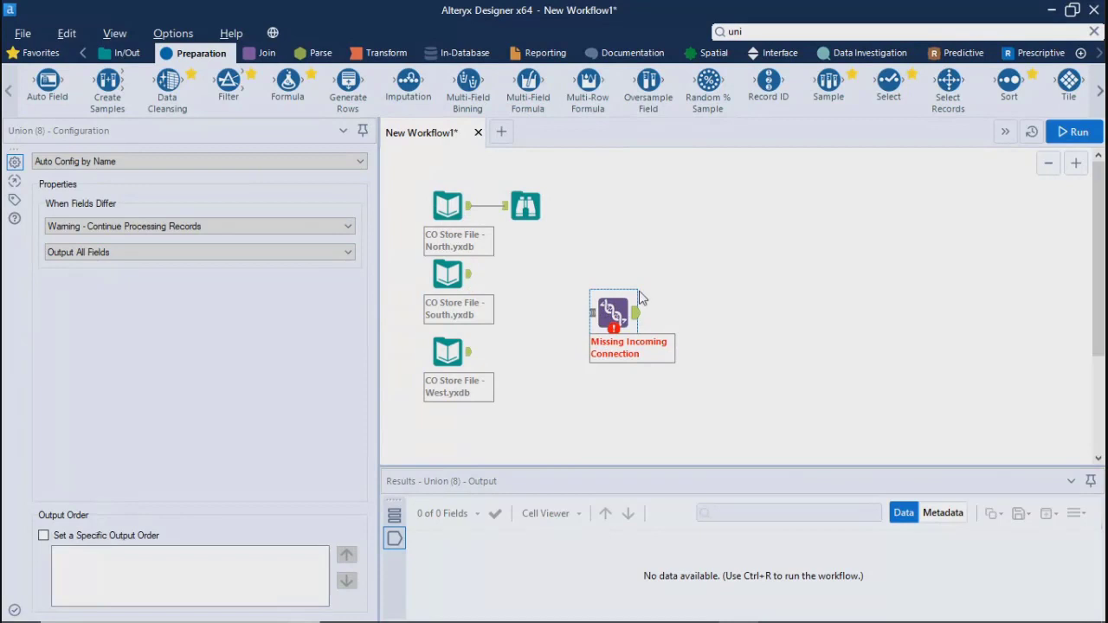
# Connect the North, South and West store inputs to the Union tool and move the Union slightly up the canvas
pyautogui.moveTo(469, 205); pyautogui.dragTo(592, 314)
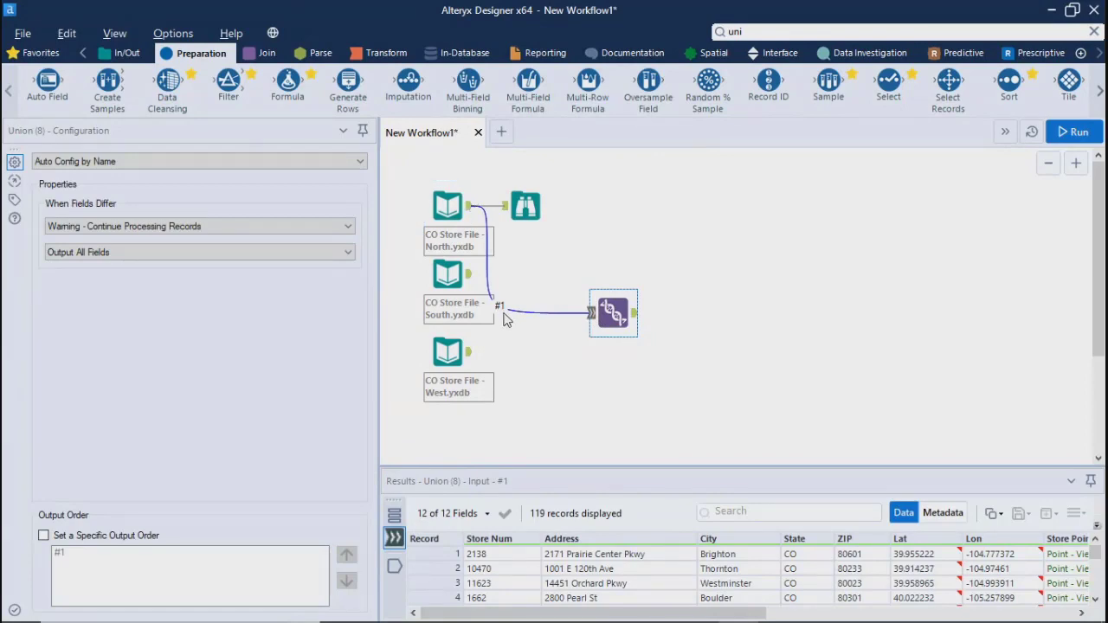
pyautogui.click(470, 324)
pyautogui.click(449, 279)
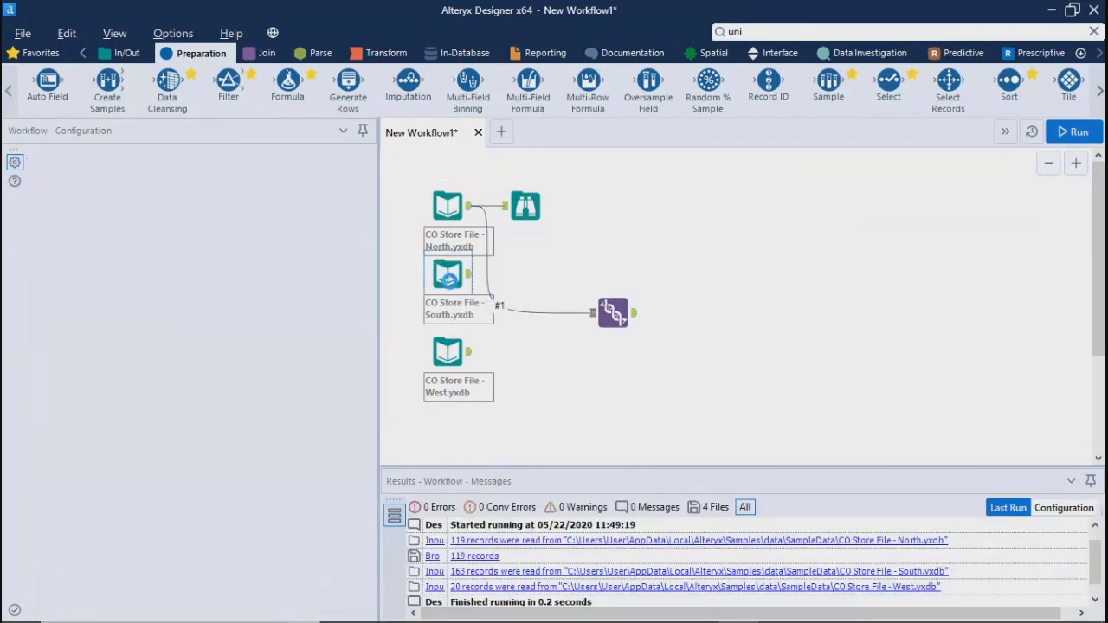
pyautogui.moveTo(469, 274); pyautogui.dragTo(591, 313)
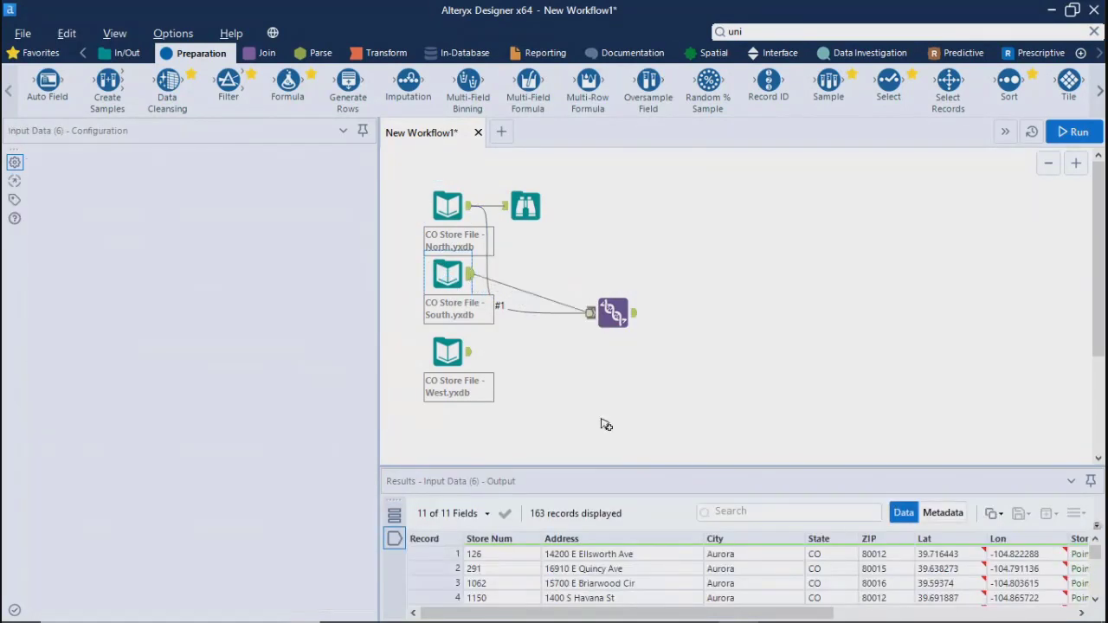
pyautogui.click(442, 349)
pyautogui.moveTo(476, 355); pyautogui.dragTo(633, 254)
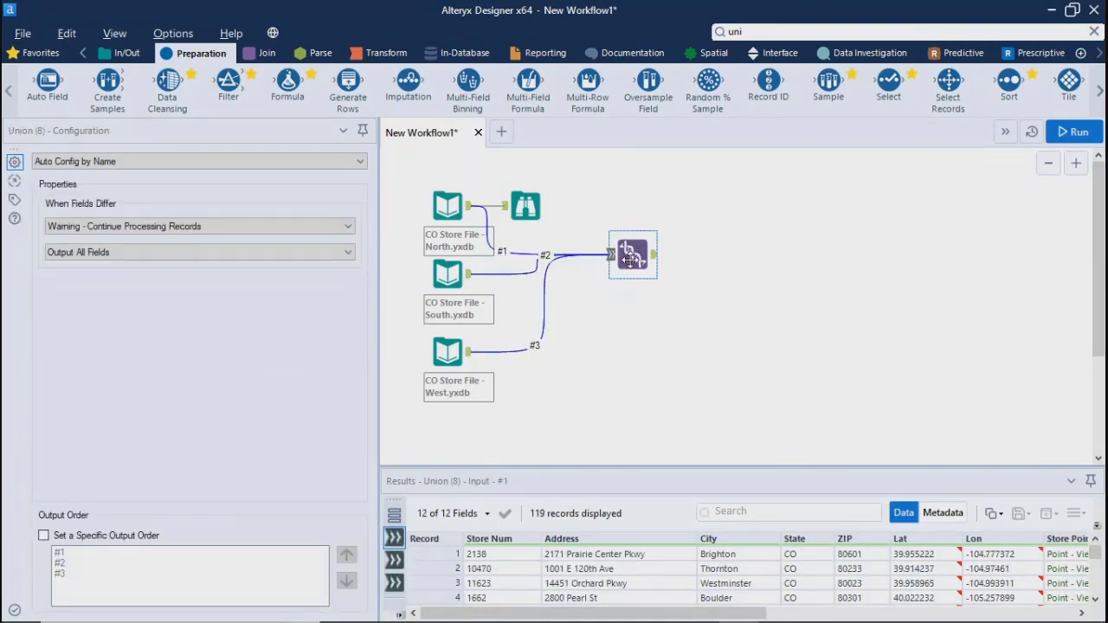
# Space out the workflow by moving the North input up, the Browse tool above the Union, and the Union slightly down
pyautogui.click(452, 212)
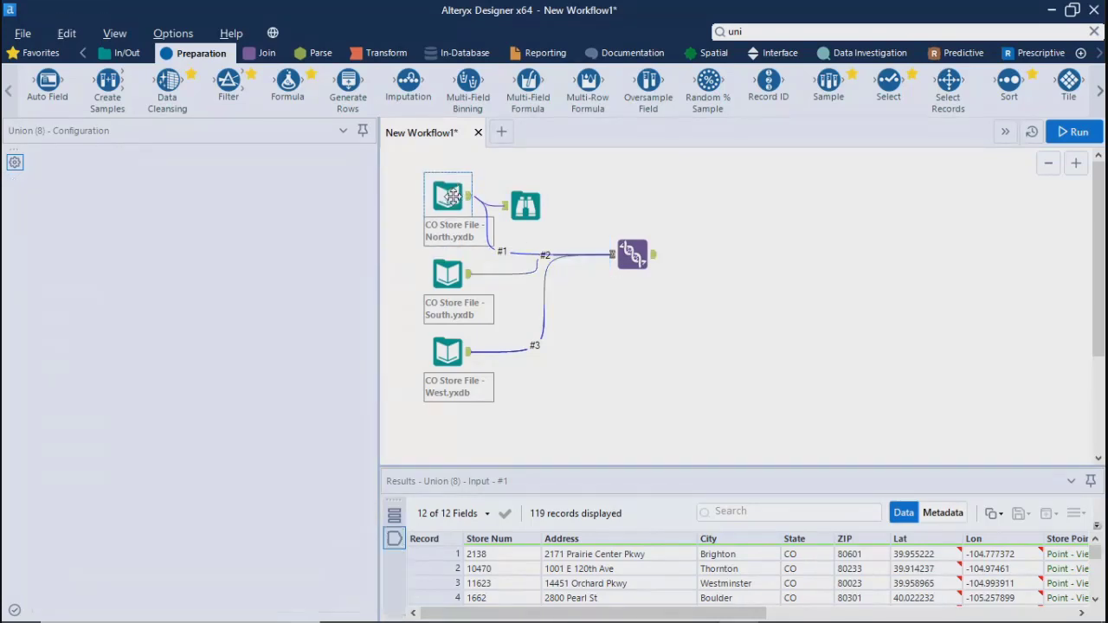
pyautogui.moveTo(459, 226); pyautogui.dragTo(458, 207)
pyautogui.moveTo(525, 205); pyautogui.dragTo(612, 197)
pyautogui.click(682, 342)
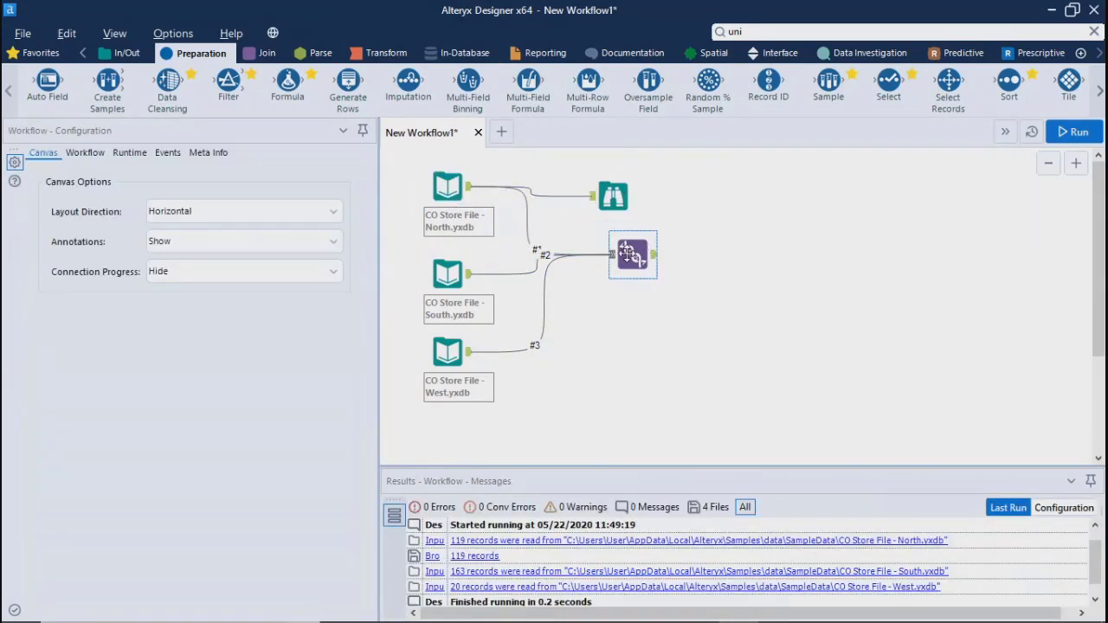
pyautogui.moveTo(629, 253); pyautogui.dragTo(628, 262)
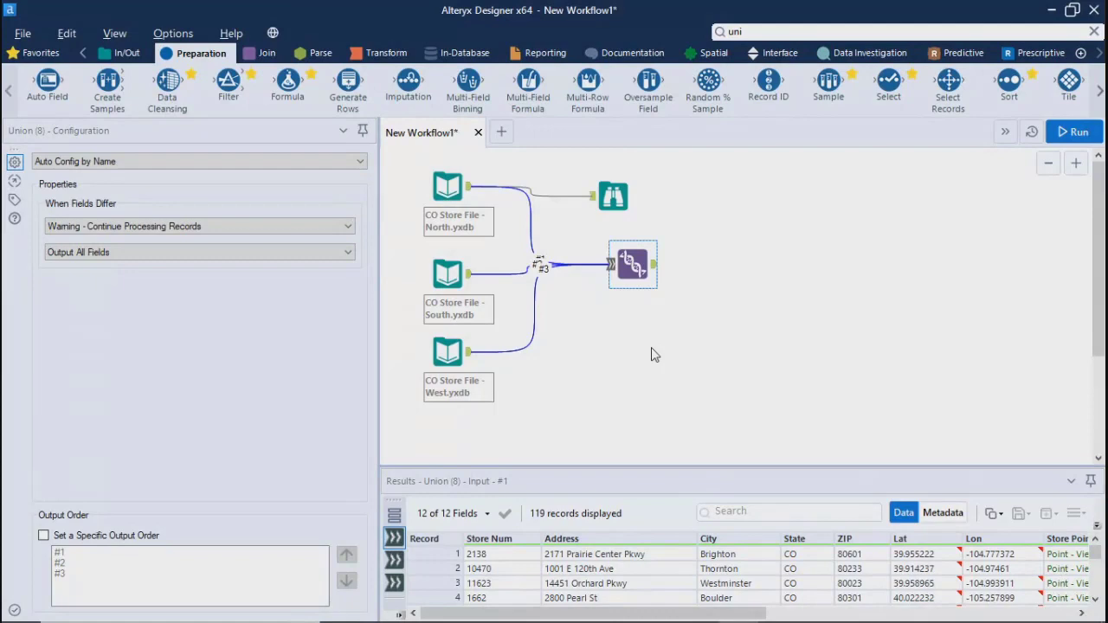
# Review the configuration and output records of the North, South and West store inputs feeding the Union
pyautogui.click(454, 184)
pyautogui.click(453, 274)
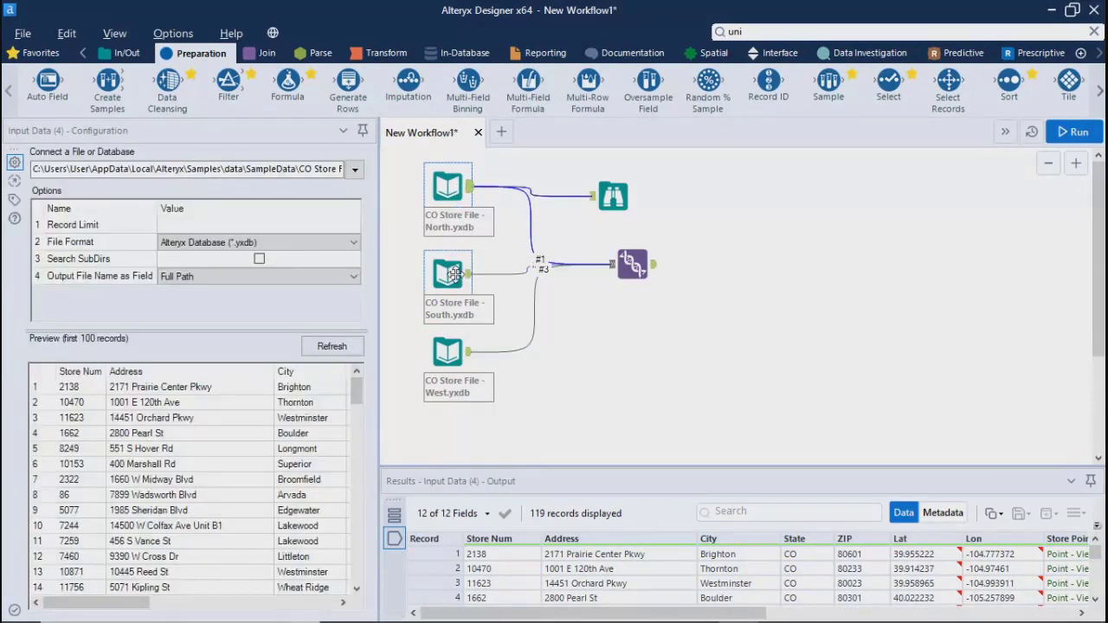
pyautogui.click(454, 355)
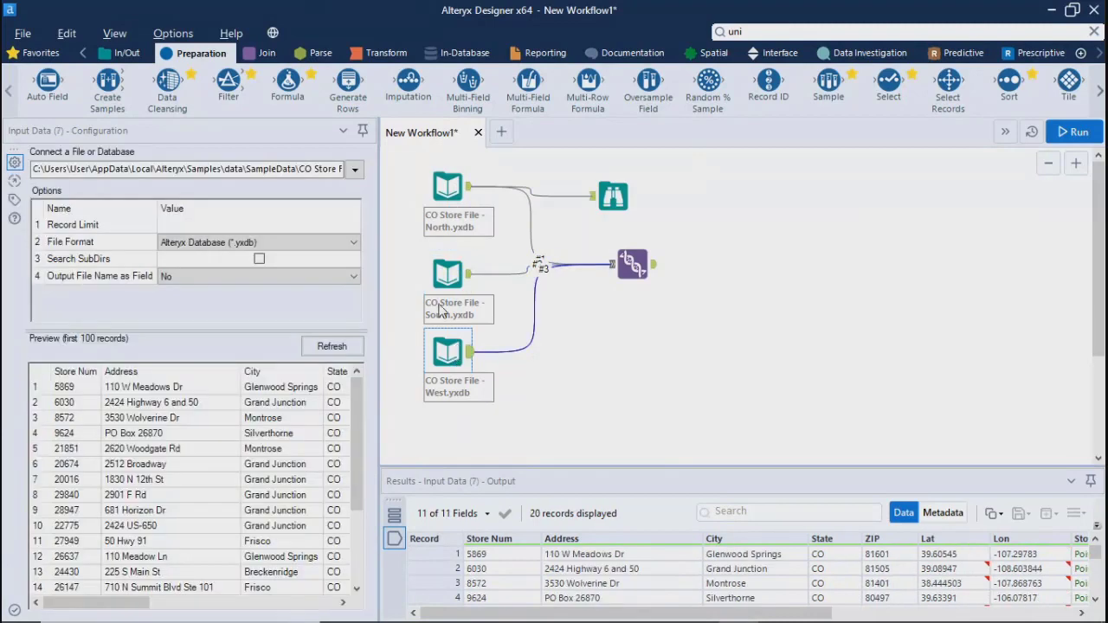
pyautogui.click(443, 275)
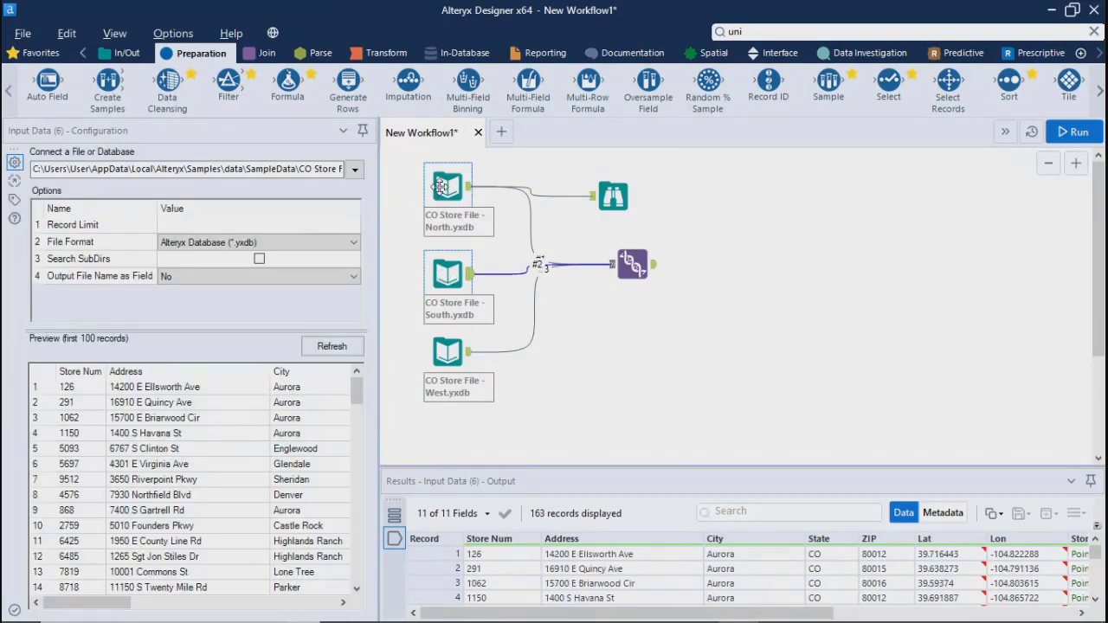
pyautogui.click(443, 192)
pyautogui.click(447, 274)
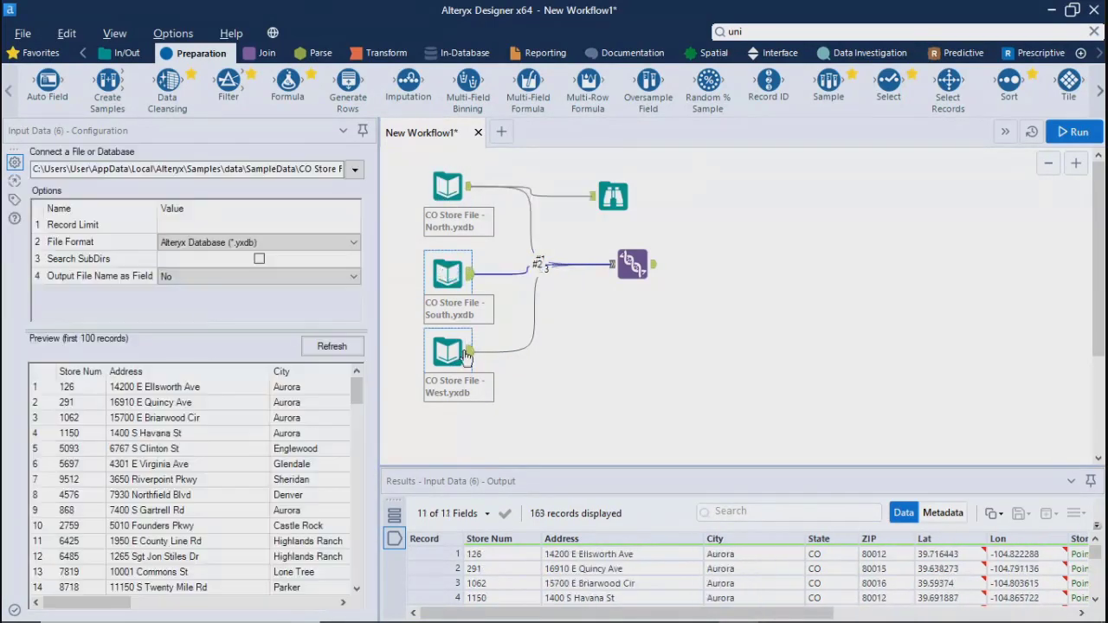
pyautogui.click(448, 355)
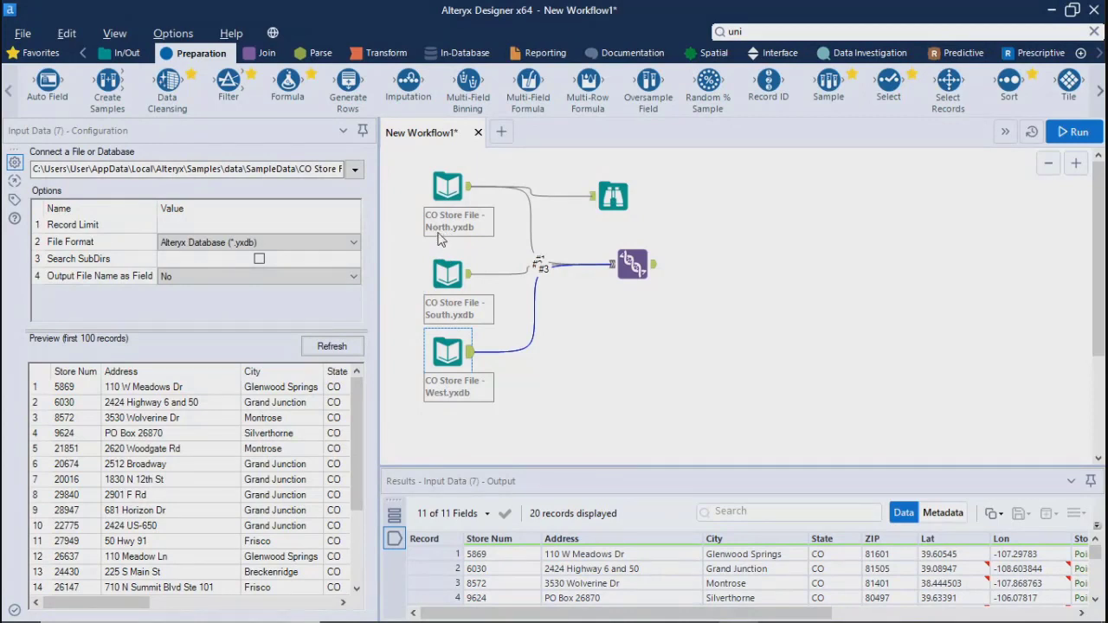
pyautogui.keyDown('ctrl'); pyautogui.click(441, 180); pyautogui.keyUp('ctrl')
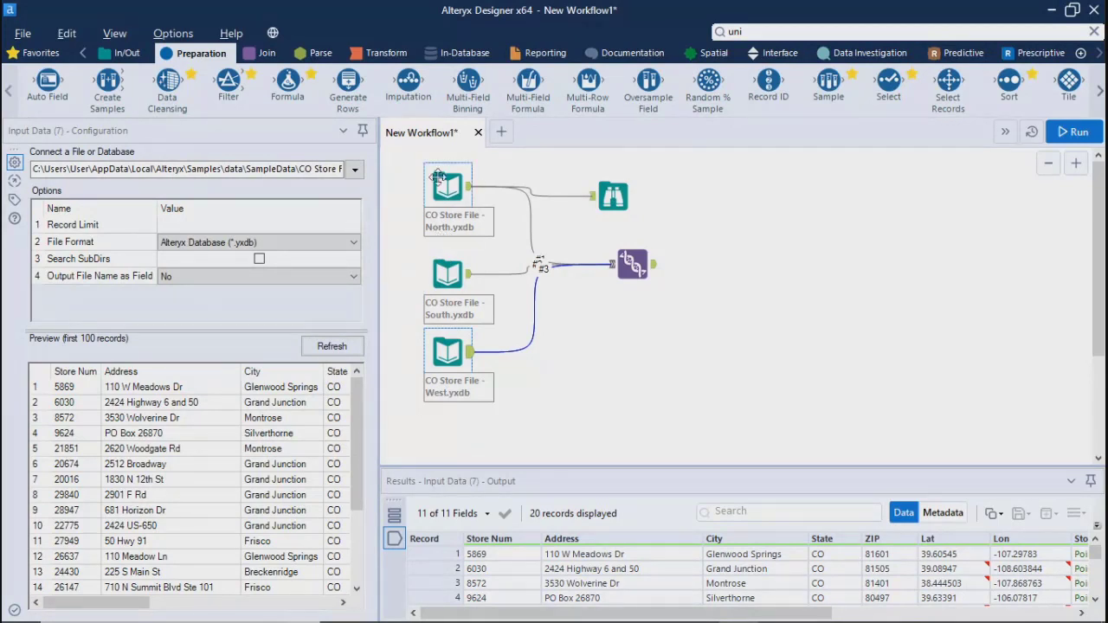
pyautogui.keyDown('ctrl'); pyautogui.click(441, 232); pyautogui.keyUp('ctrl')
pyautogui.keyDown('ctrl'); pyautogui.click(445, 274); pyautogui.keyUp('ctrl')
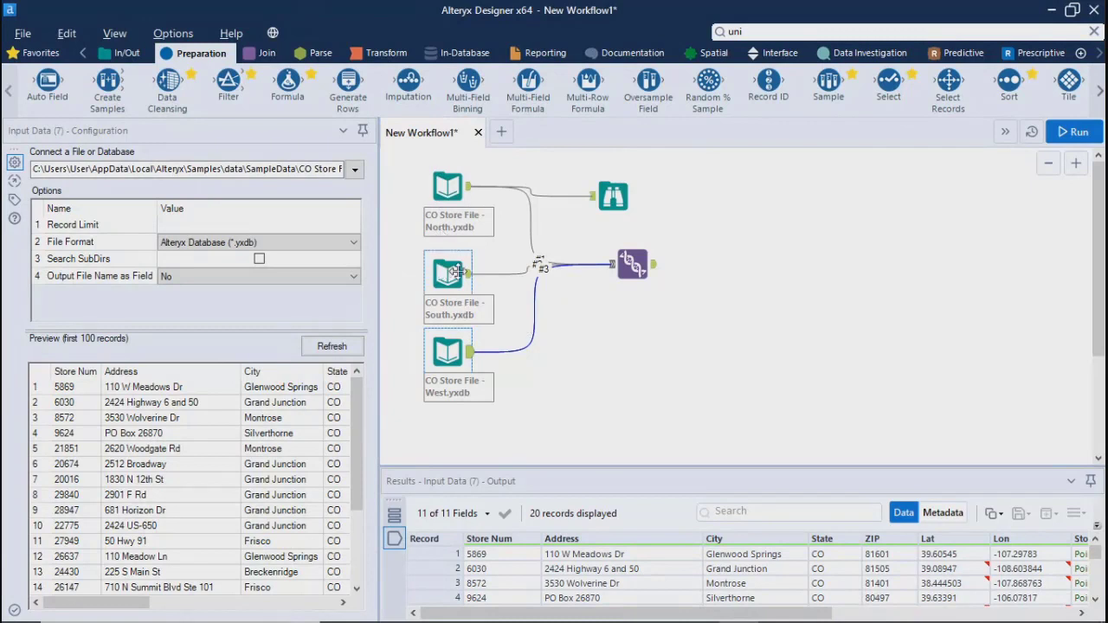
pyautogui.keyDown('ctrl'); pyautogui.click(451, 323); pyautogui.keyUp('ctrl')
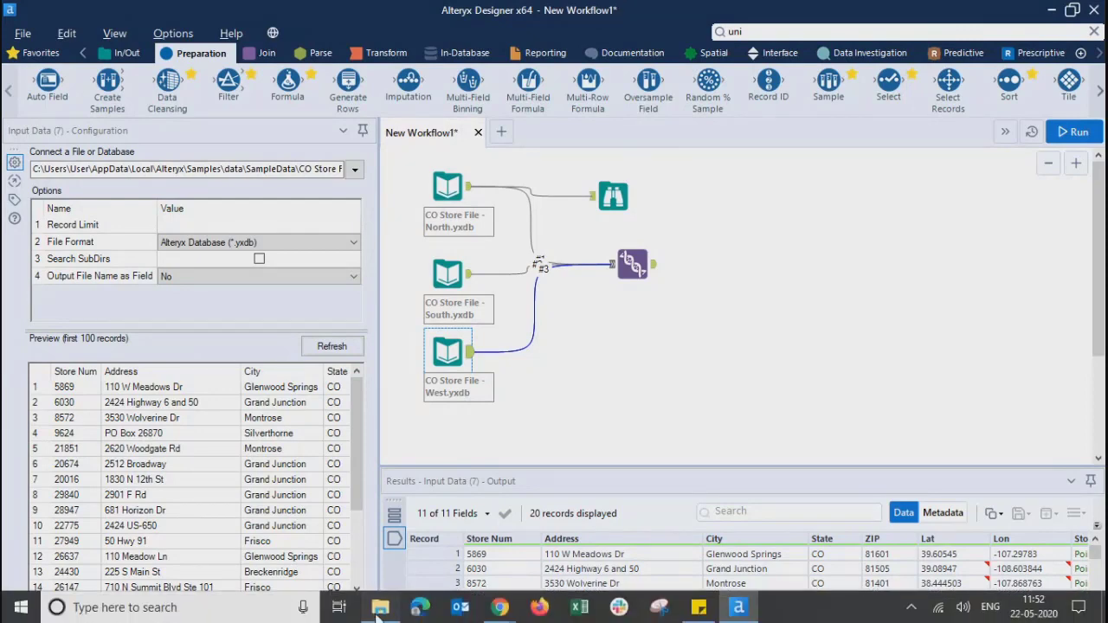
# Switch to File Explorer and open the User folder under Users on Local Disk (C:)
pyautogui.click(379, 607)
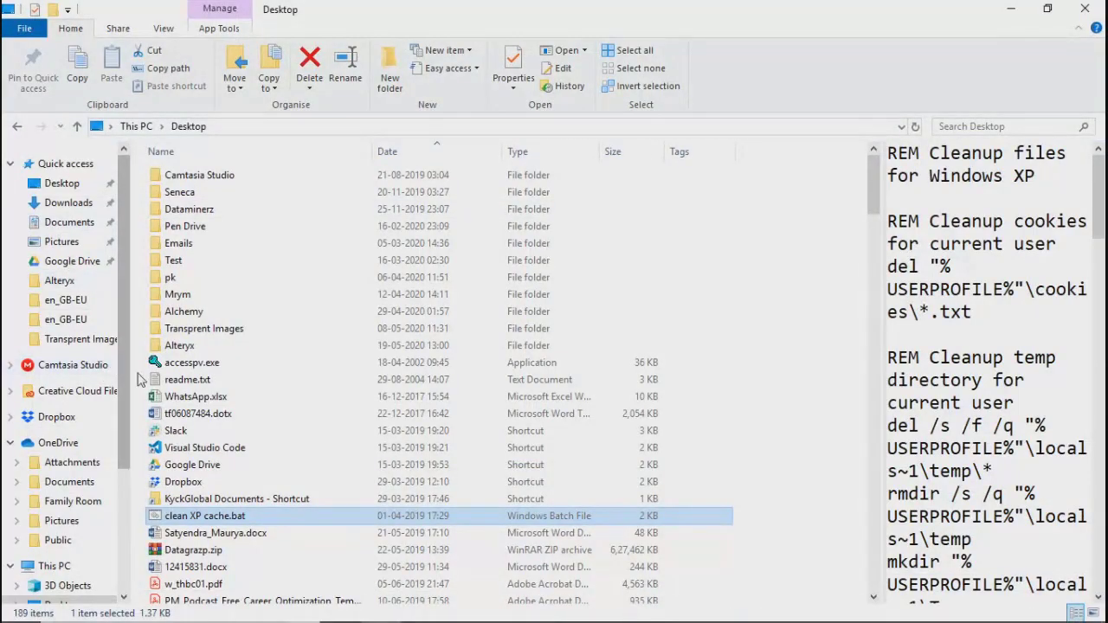
pyautogui.scroll(-3, 128, 377)
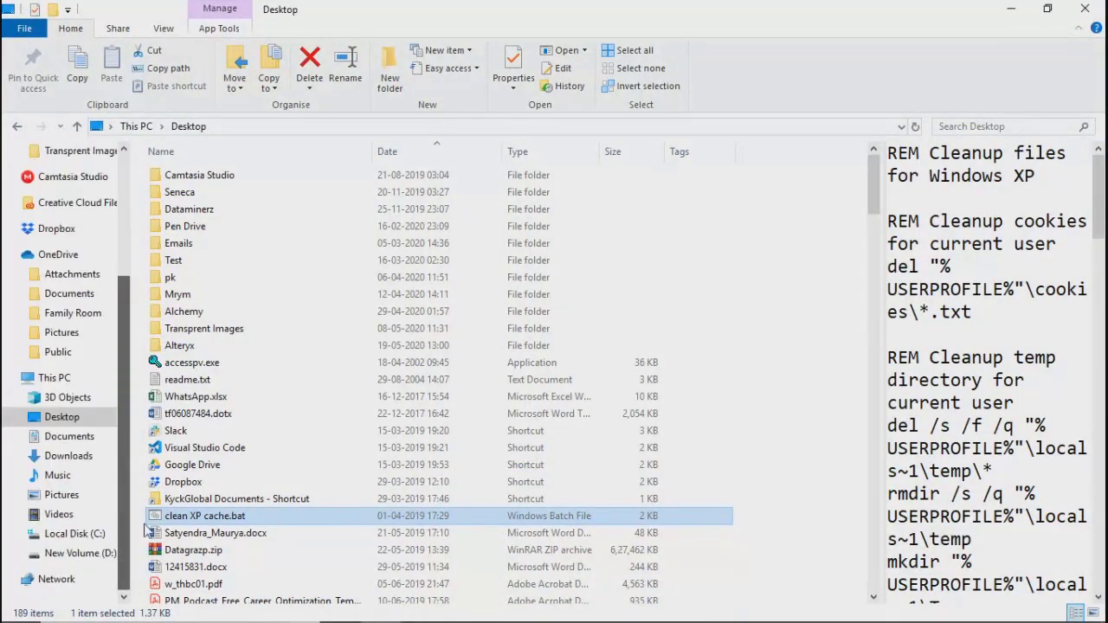
pyautogui.click(69, 534)
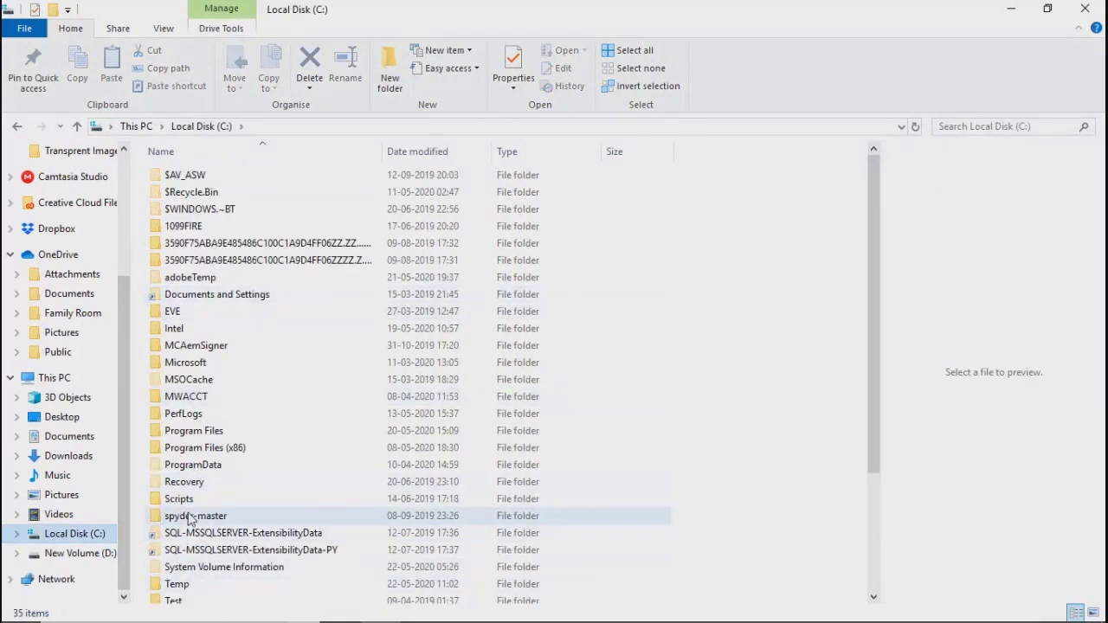
pyautogui.scroll(-3, 190, 518)
pyautogui.doubleClick(173, 479)
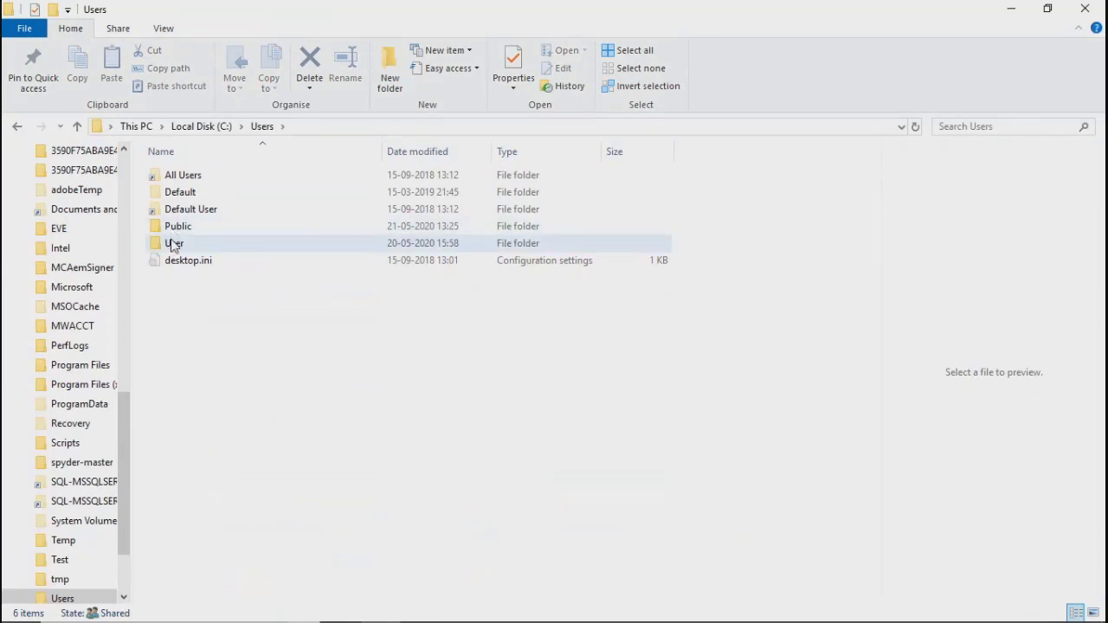
pyautogui.doubleClick(173, 244)
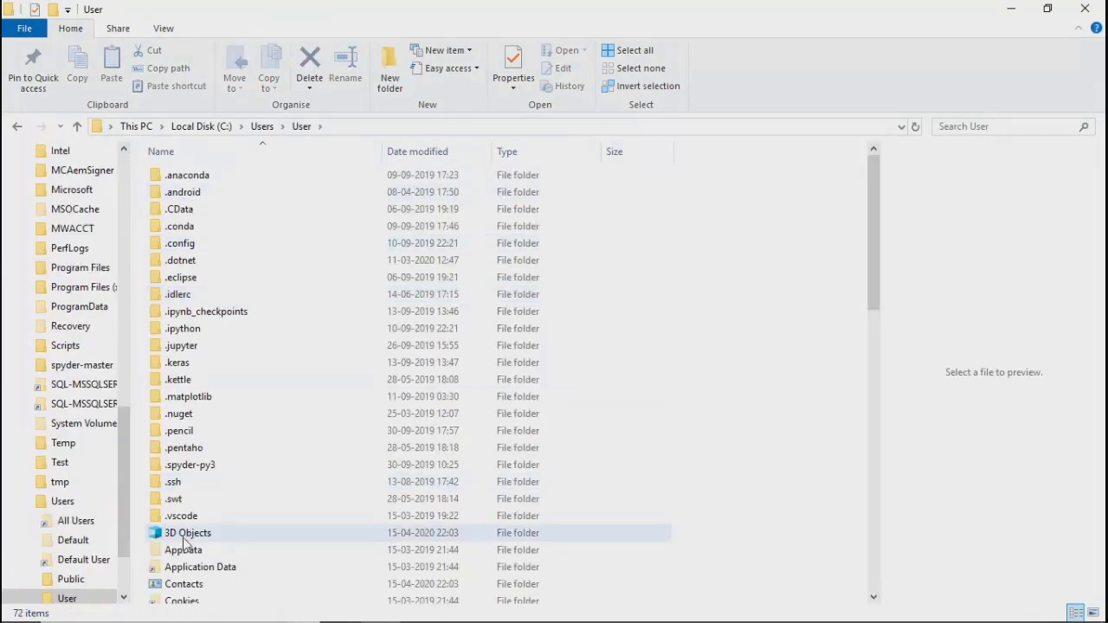
# Go through AppData, Local, Alteryx, Samples and data to open the SampleData folder
pyautogui.doubleClick(182, 549)
pyautogui.doubleClick(182, 176)
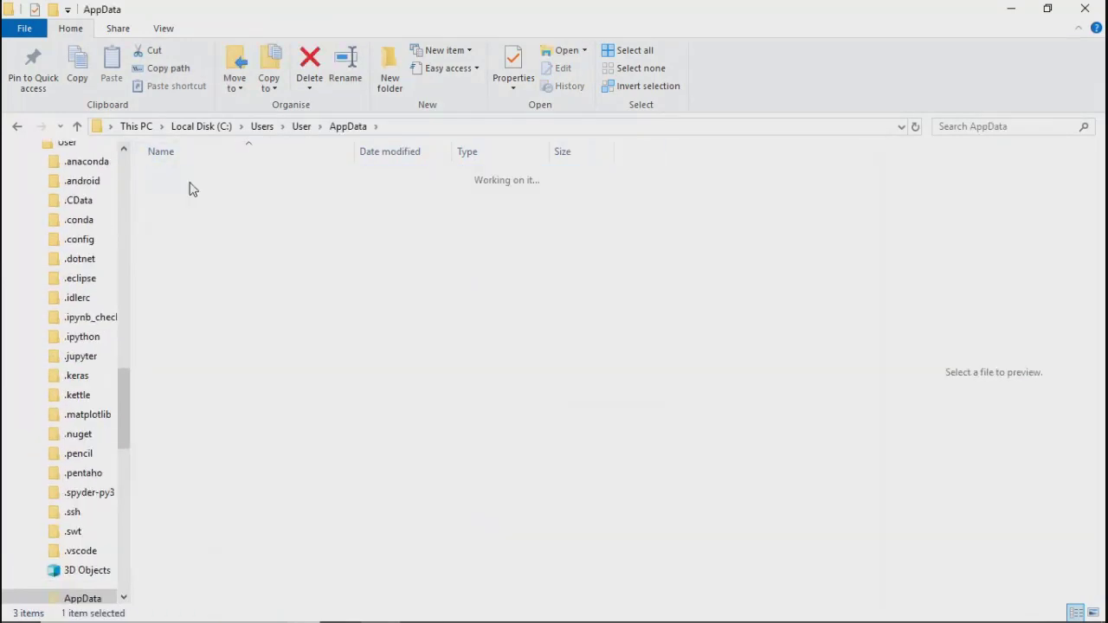
pyautogui.doubleClick(183, 249)
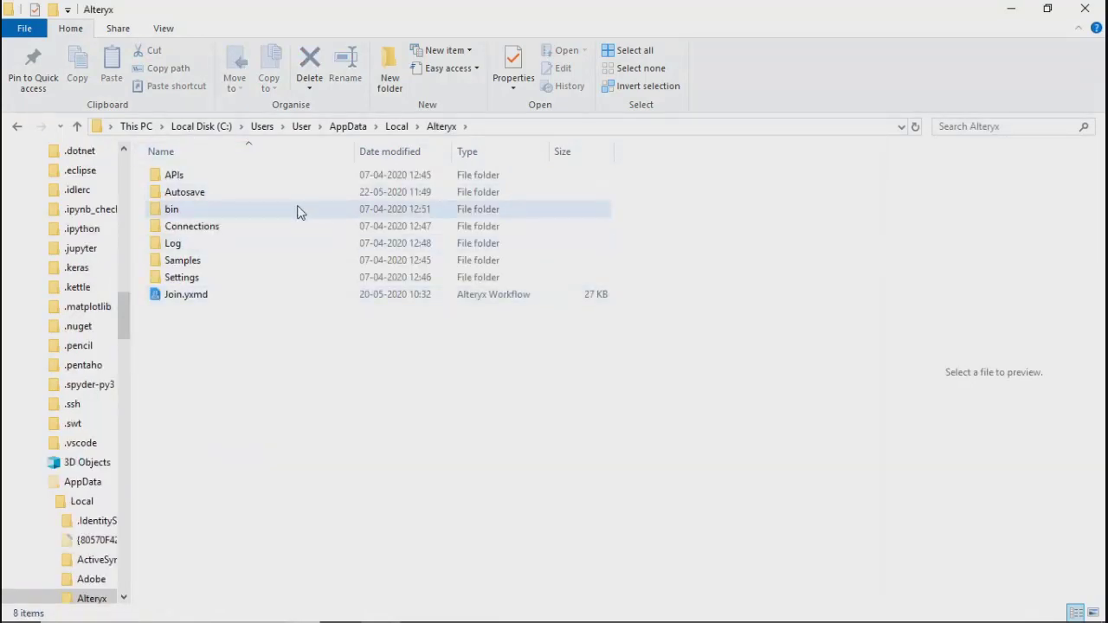
pyautogui.click(180, 262)
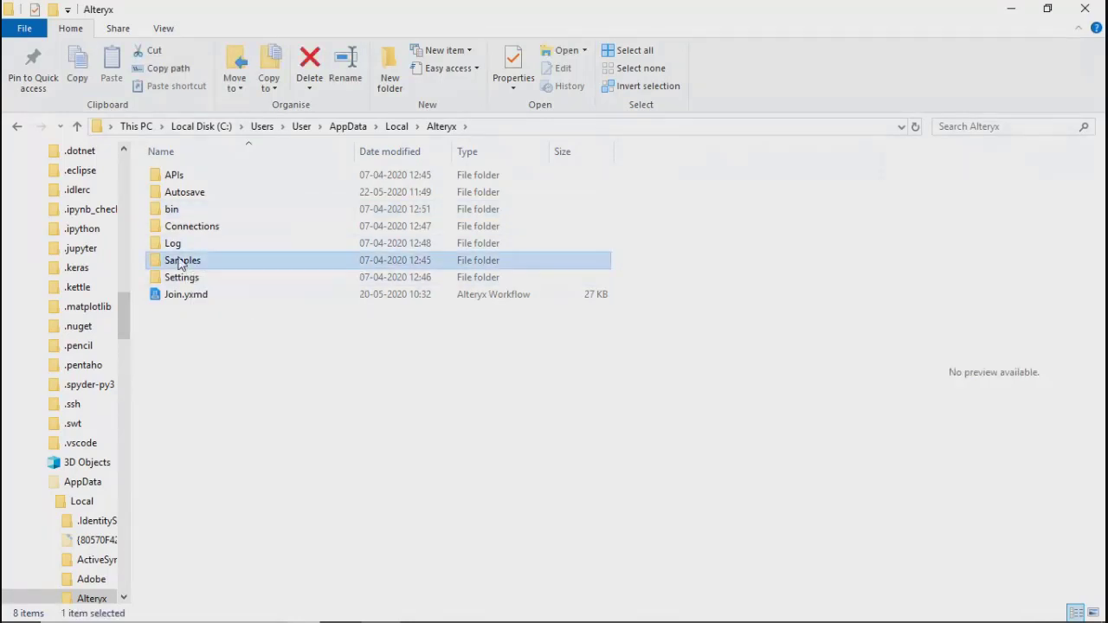
pyautogui.doubleClick(180, 262)
pyautogui.doubleClick(173, 175)
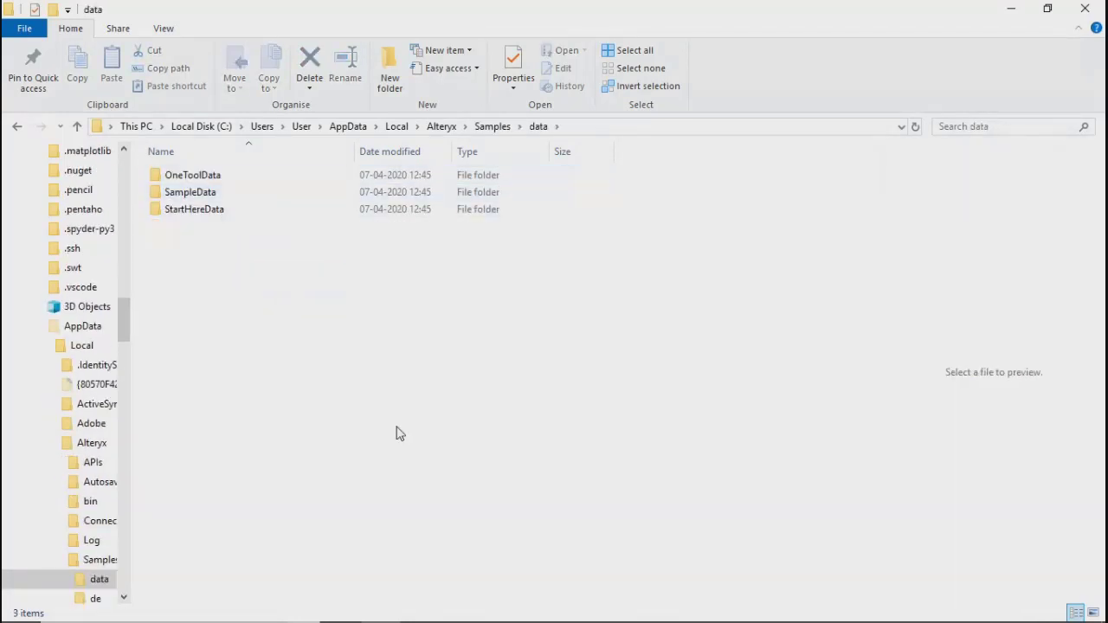
pyautogui.doubleClick(195, 192)
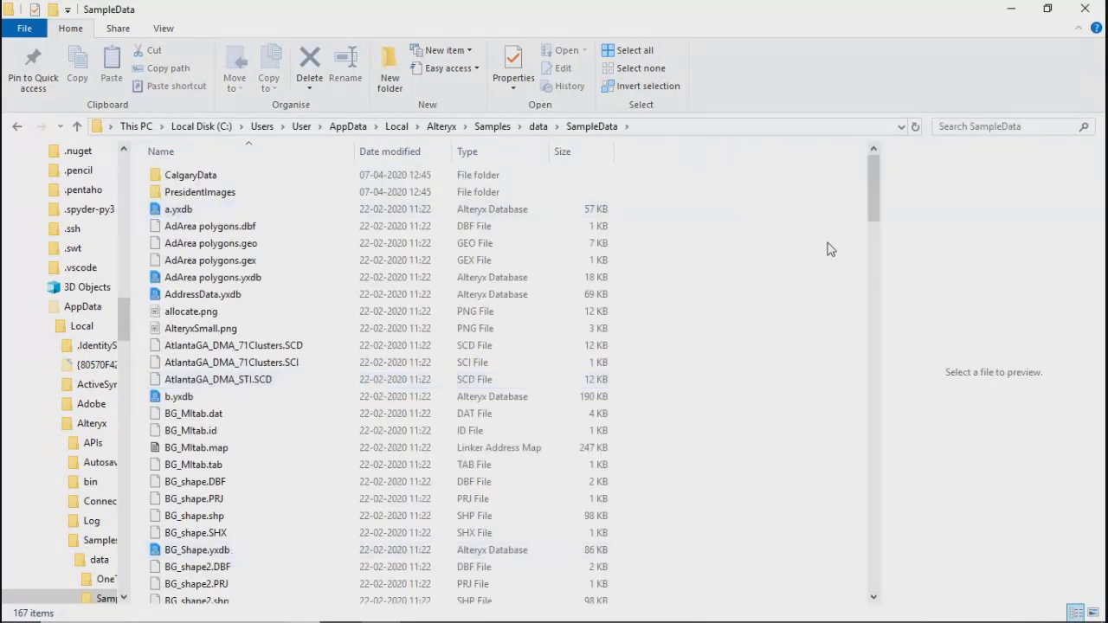
# Locate the North, South and West CO Store File databases in the SampleData folder
pyautogui.scroll(-5, 870, 199)
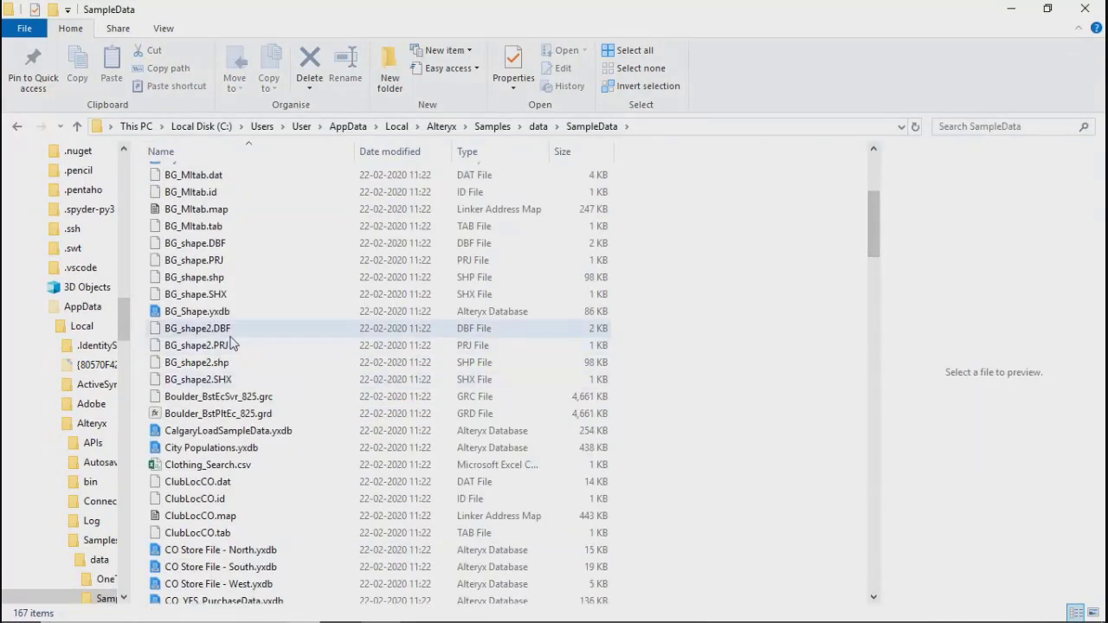
pyautogui.click(230, 345)
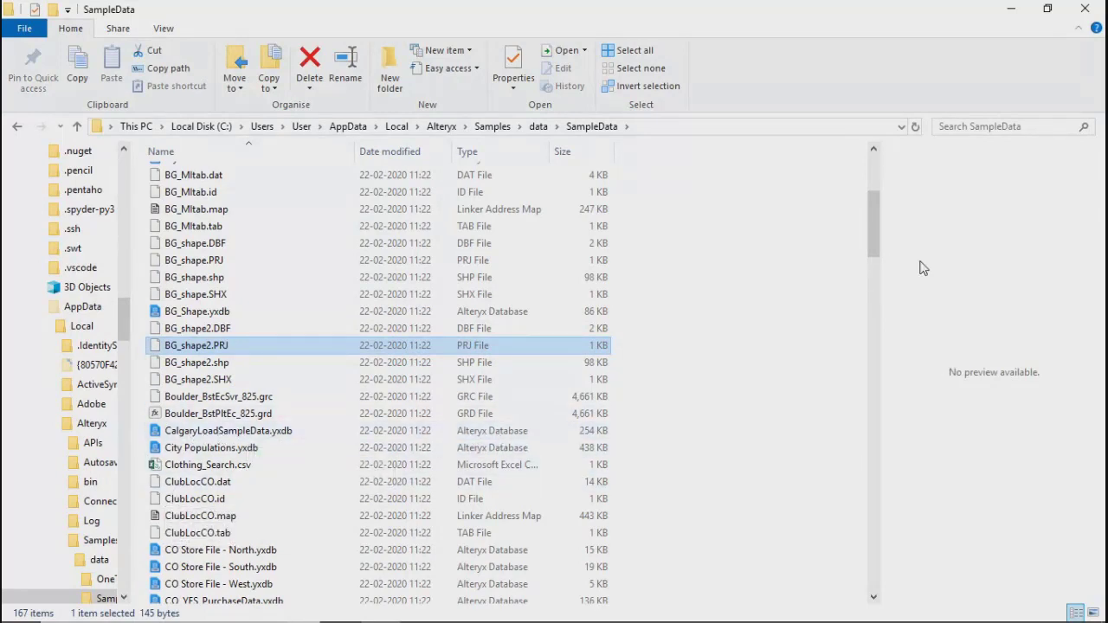
pyautogui.moveTo(874, 232); pyautogui.dragTo(422, 277)
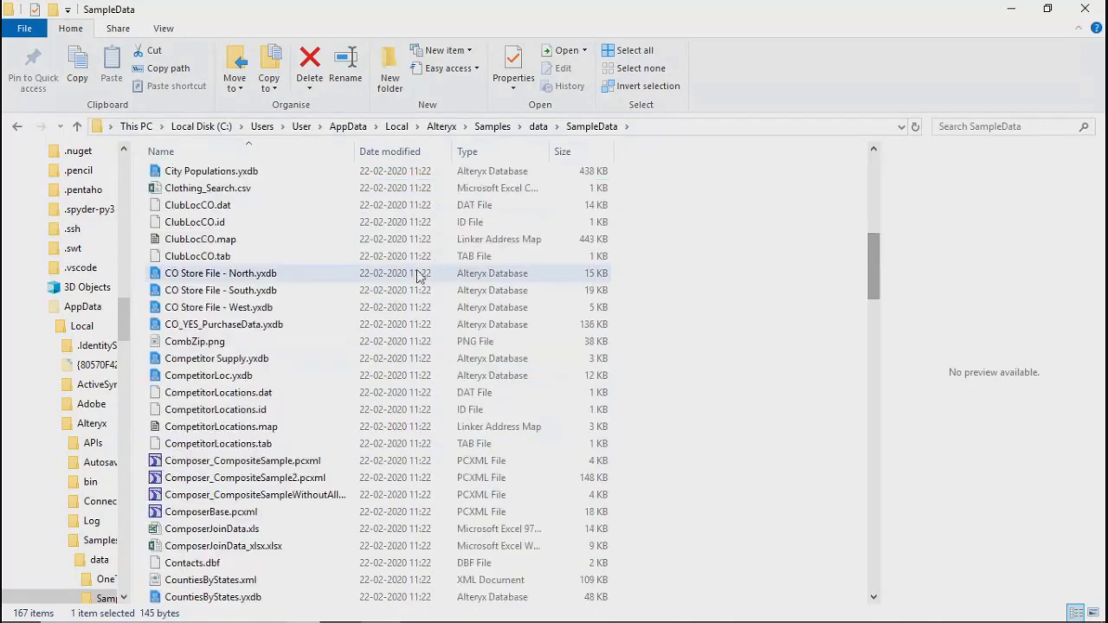
# Select the North, South and West CO Store File databases together in the SampleData folder
pyautogui.click(264, 275)
pyautogui.hotkey('shift', 'Down')
pyautogui.hotkey('shift', 'Down')
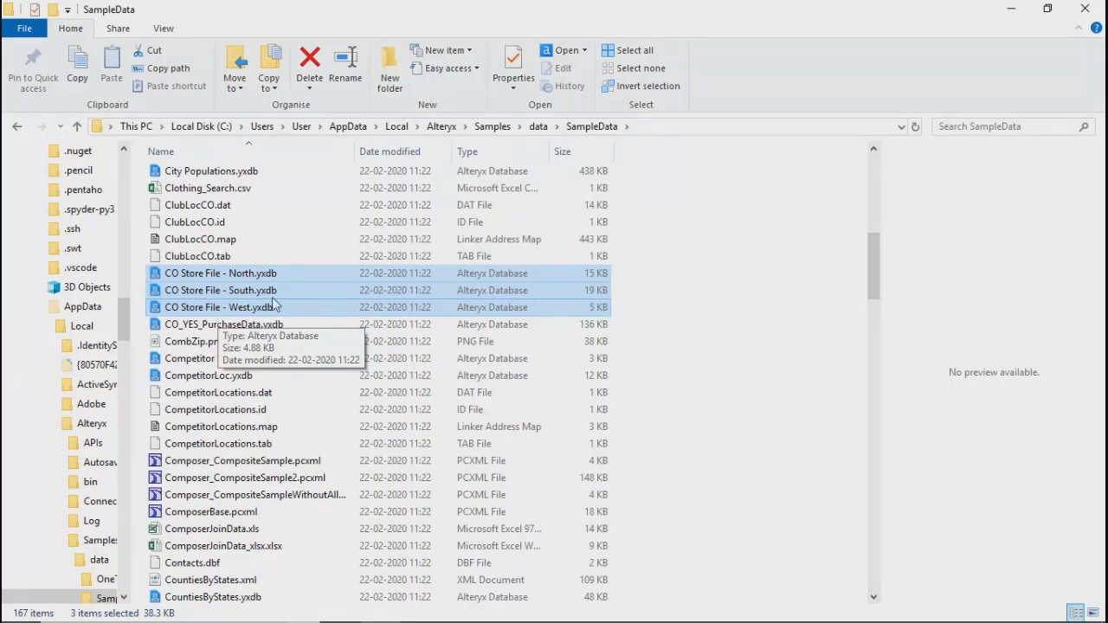
# Look through the Samples, data and StartHereData folders and close File Explorer to return to Alteryx Designer
pyautogui.click(538, 126)
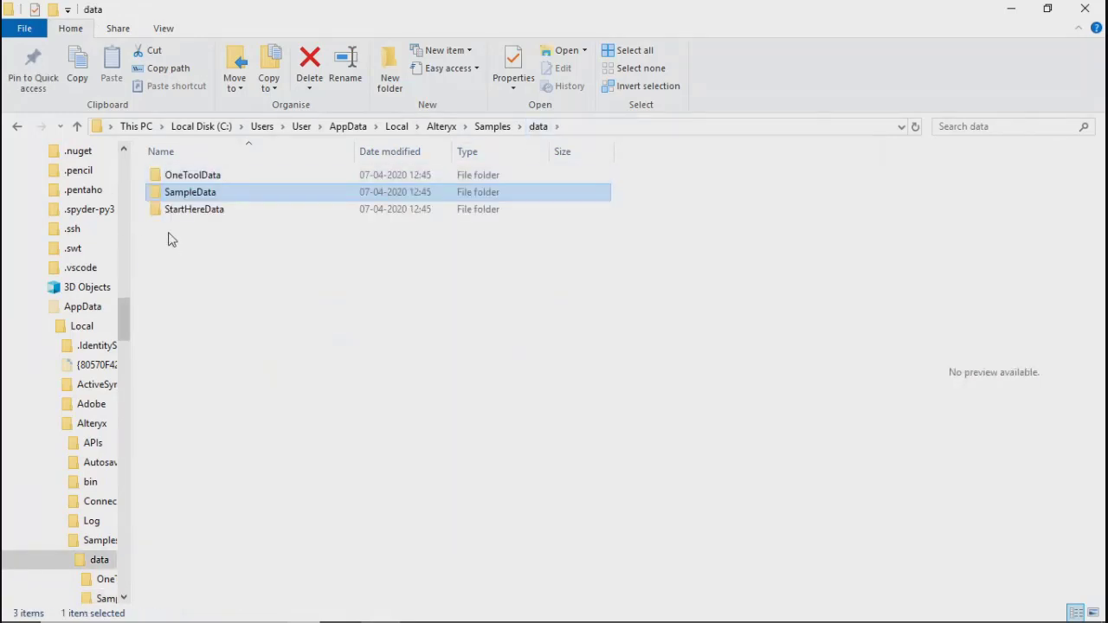
pyautogui.doubleClick(177, 211)
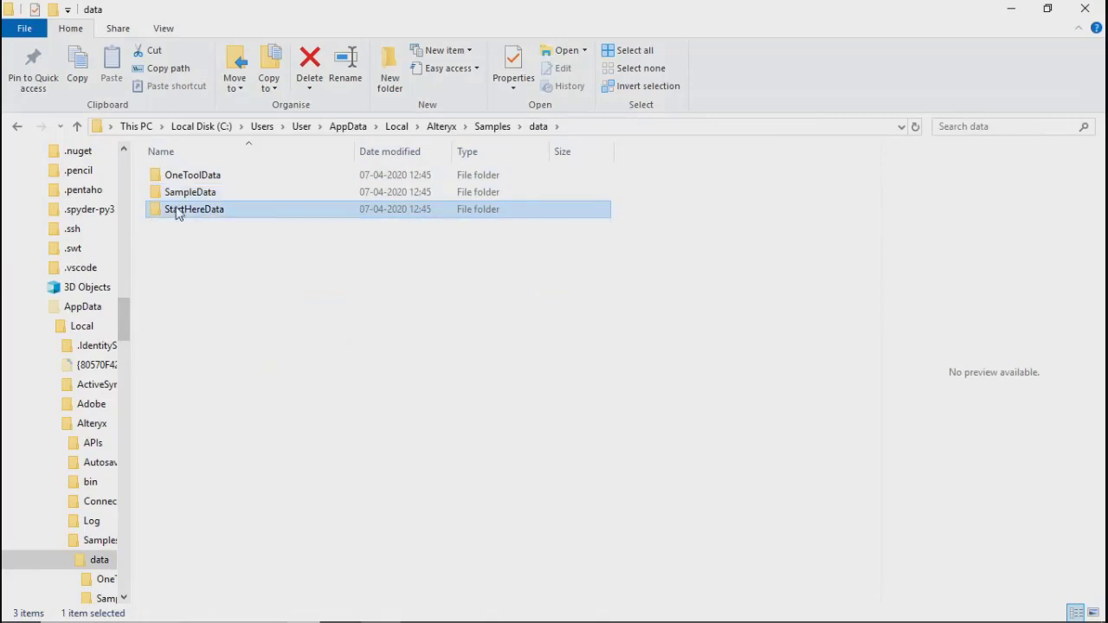
pyautogui.click(538, 126)
pyautogui.click(492, 126)
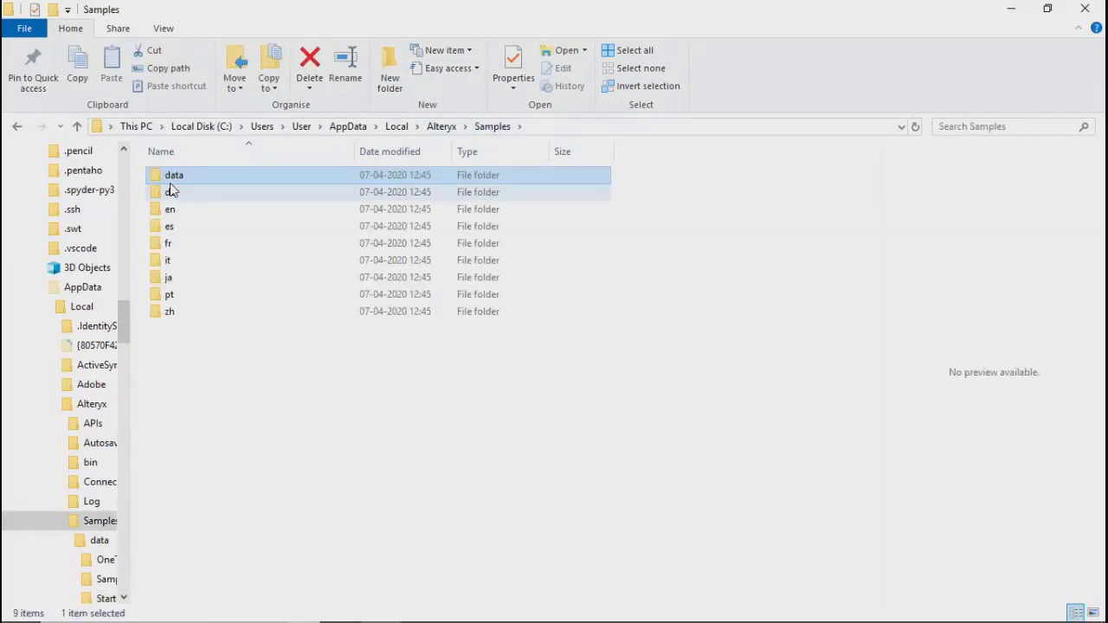
pyautogui.doubleClick(171, 182)
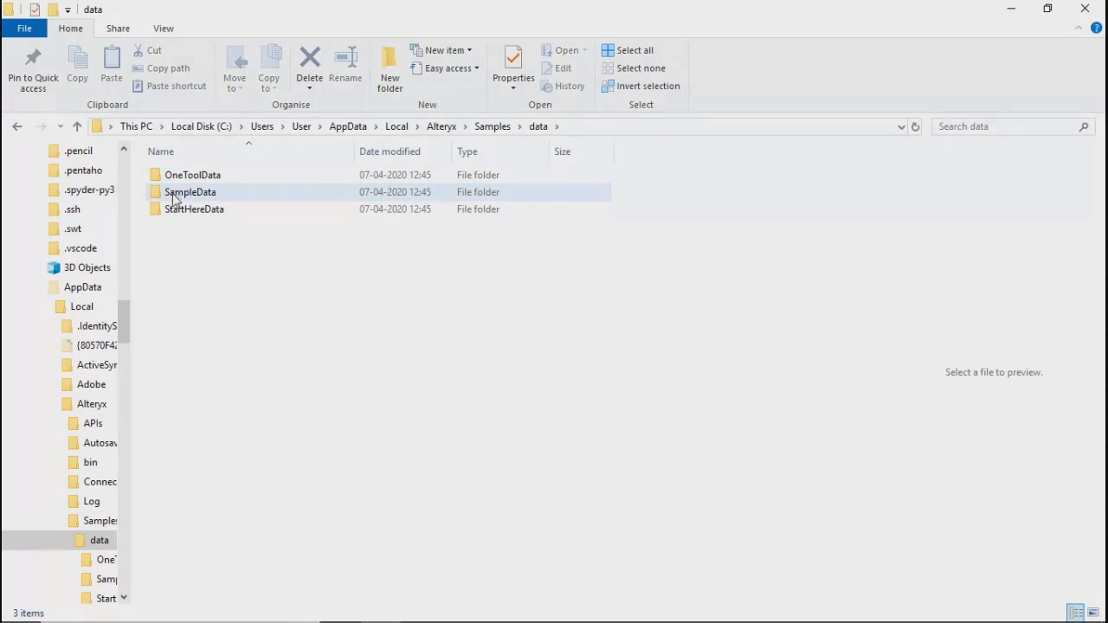
pyautogui.click(172, 211)
pyautogui.doubleClick(172, 211)
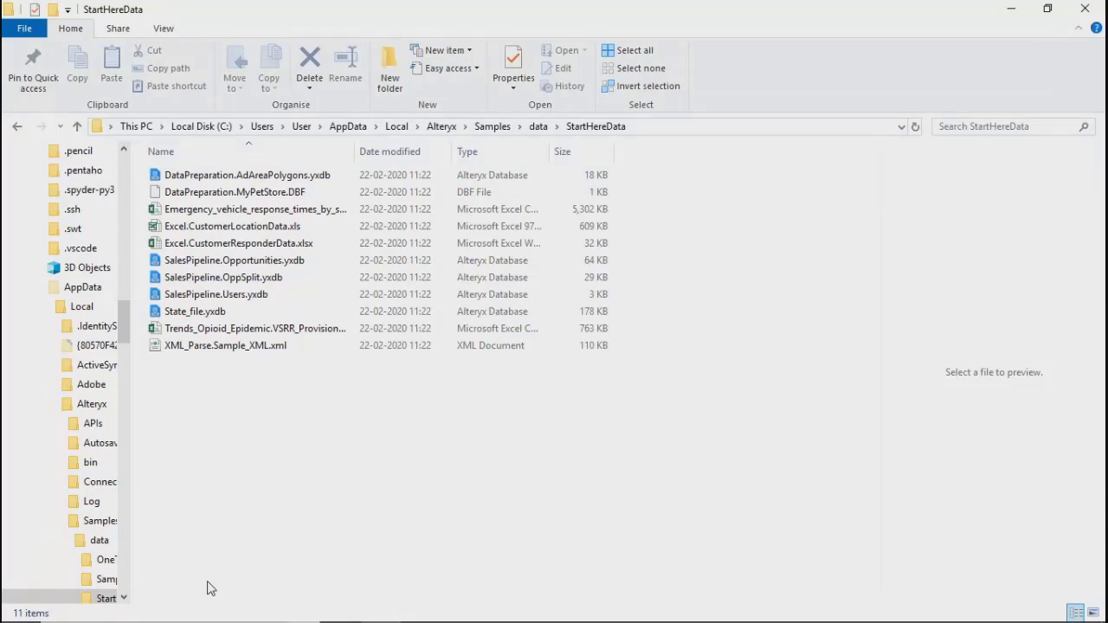
pyautogui.click(1086, 9)
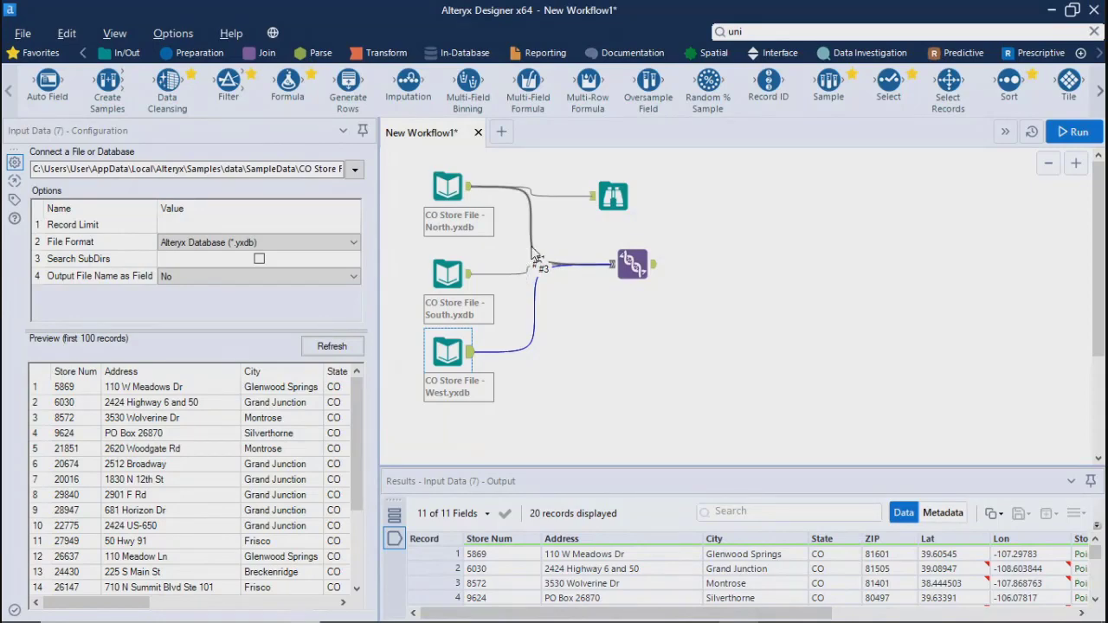
# Move the Union tool farther from the store inputs and name the North store connection "North Region"
pyautogui.click(534, 257)
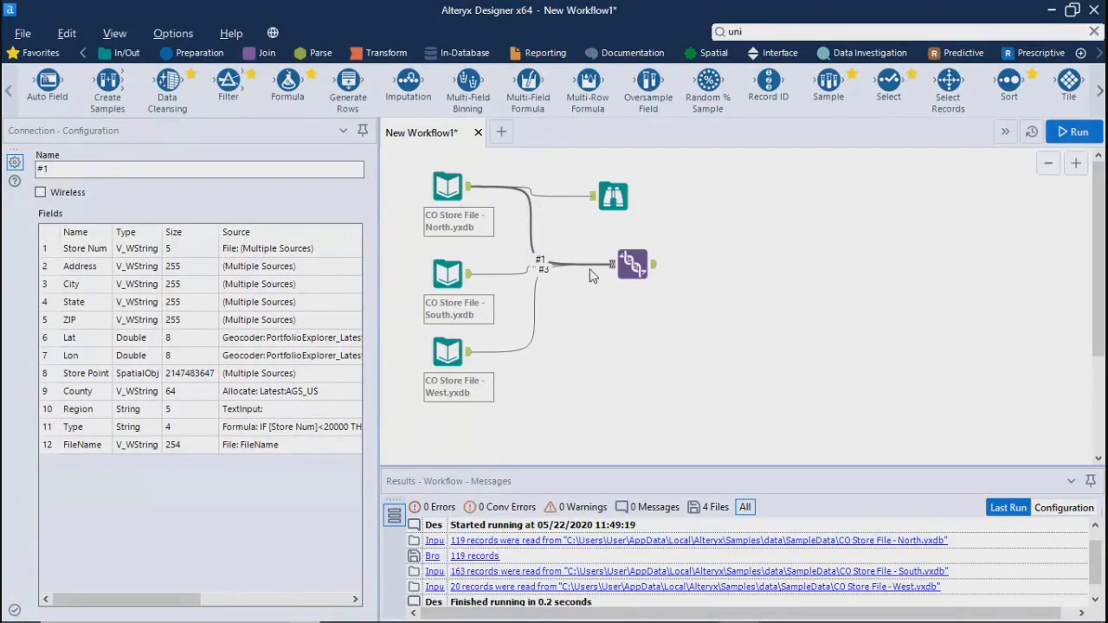
pyautogui.moveTo(619, 268); pyautogui.dragTo(727, 288)
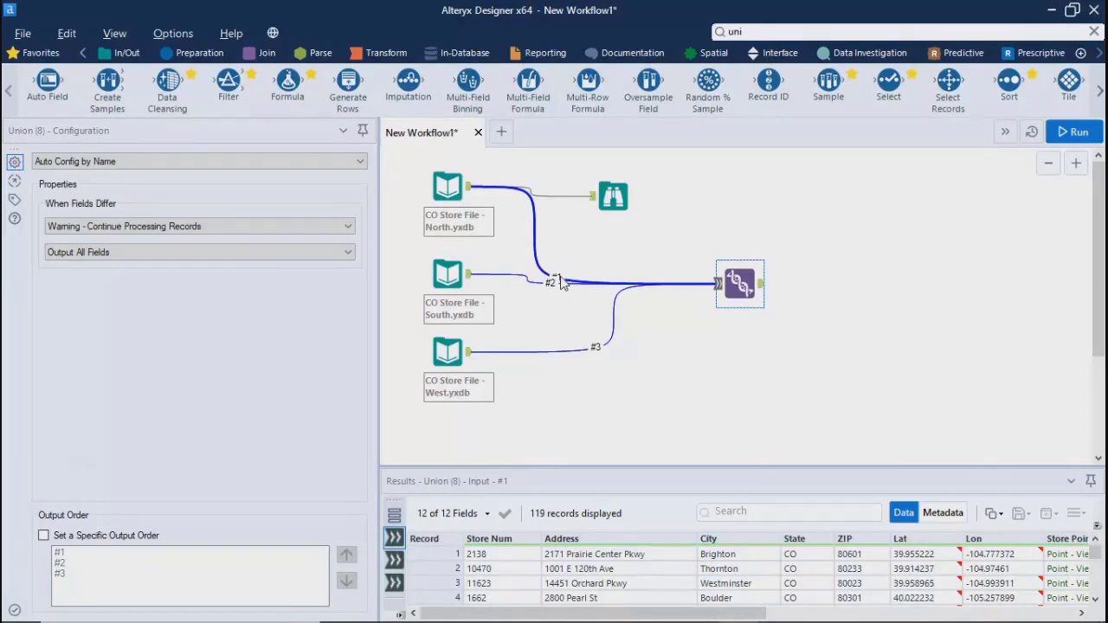
pyautogui.click(558, 281)
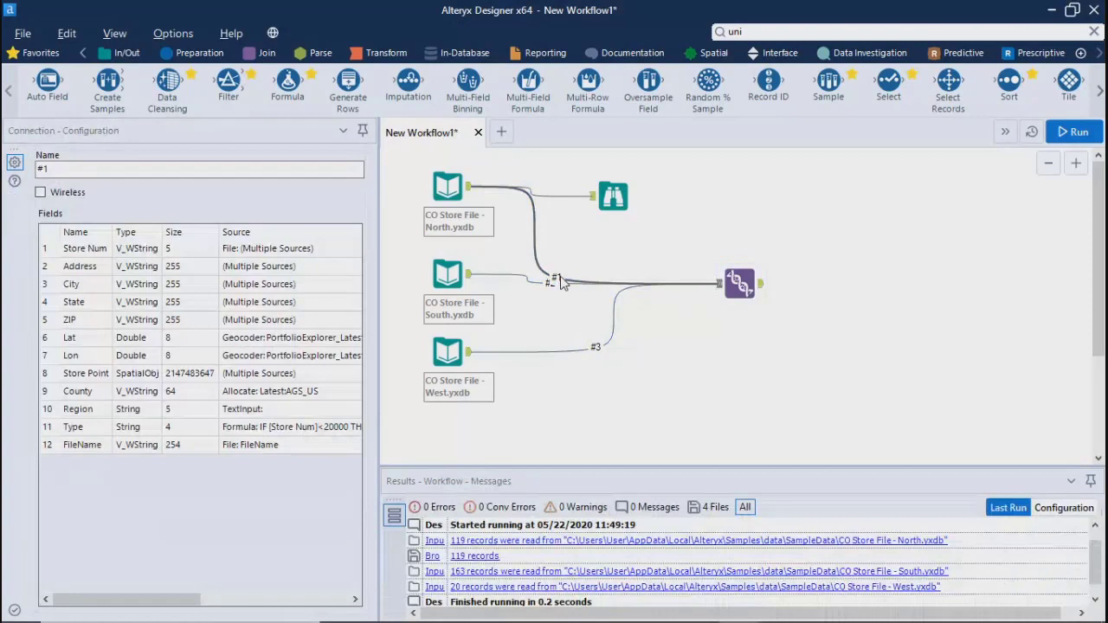
pyautogui.click(80, 170)
pyautogui.press('BackSpace')
pyautogui.press('BackSpace')
pyautogui.write('North Region')
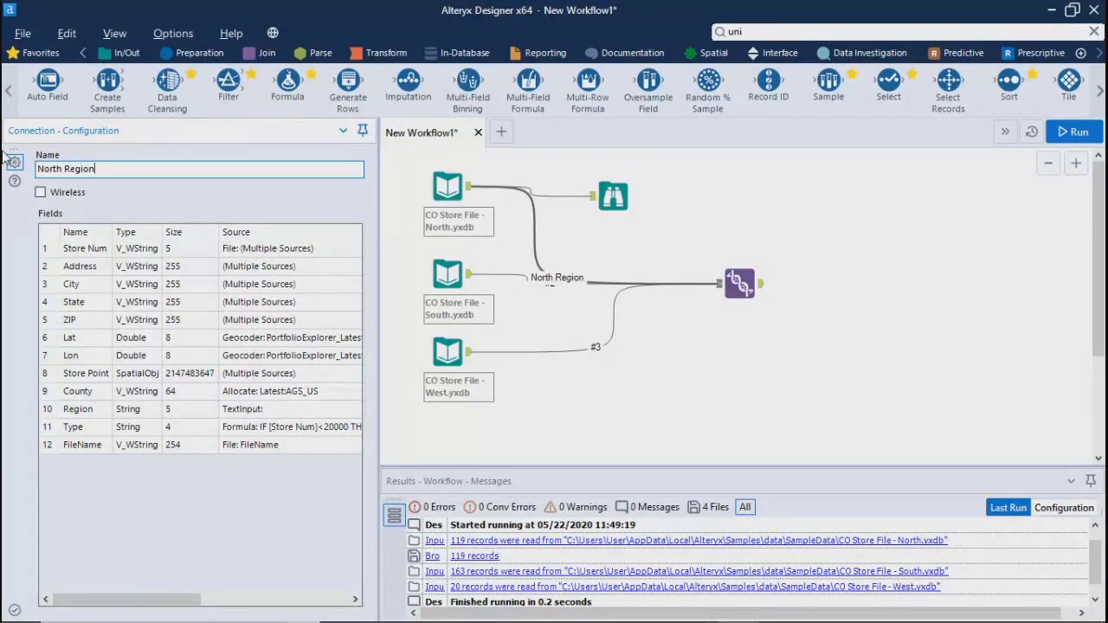
# Name the connection from the South store input to the Union tool "South Data"
pyautogui.click(441, 263)
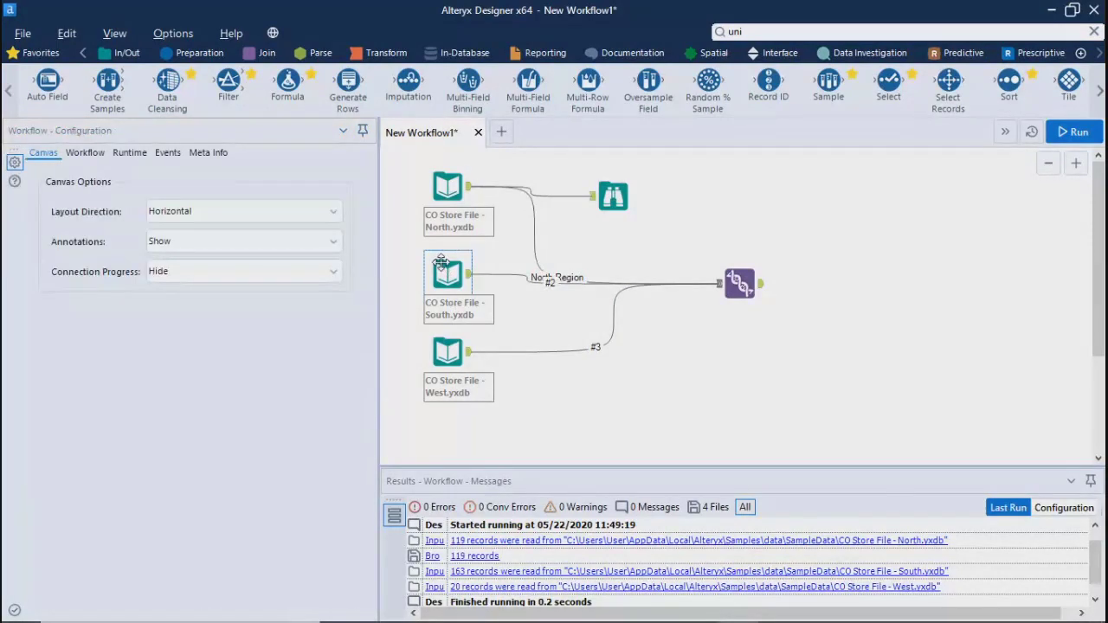
pyautogui.click(561, 294)
pyautogui.write('South')
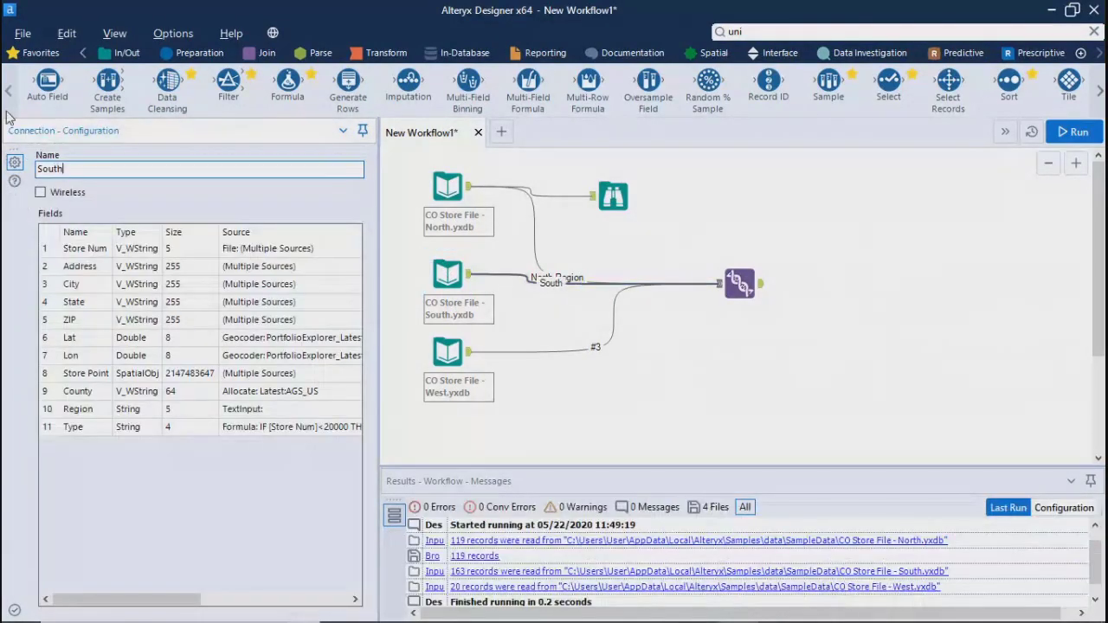
pyautogui.write(' Data')
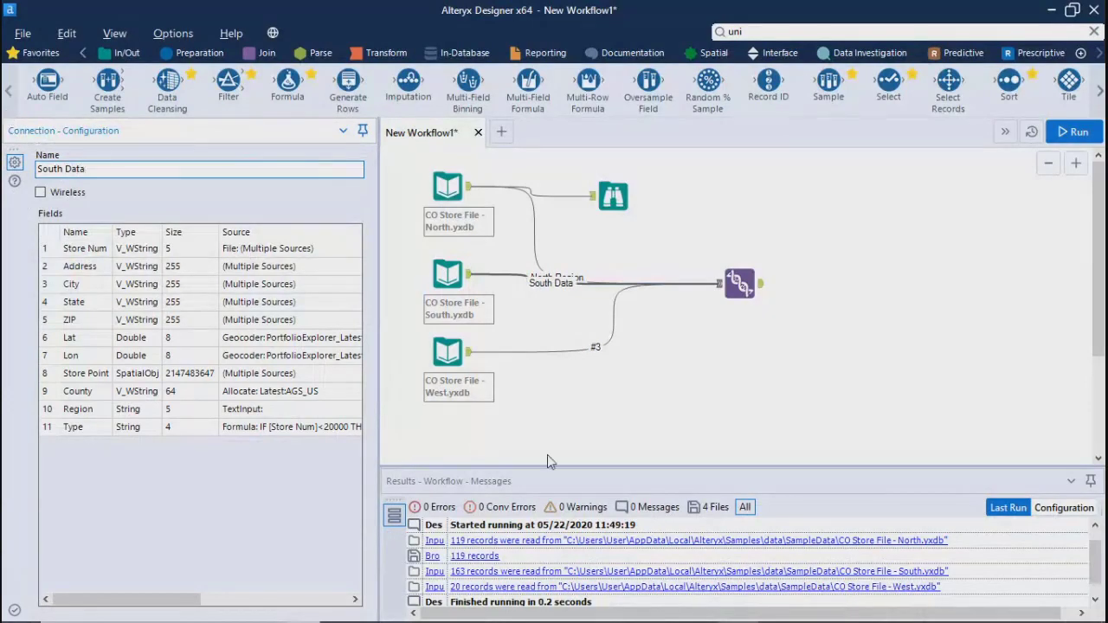
pyautogui.click(606, 428)
# Name the West store input's connection "West Region" and move the Union tool closer to the inputs
pyautogui.click(447, 352)
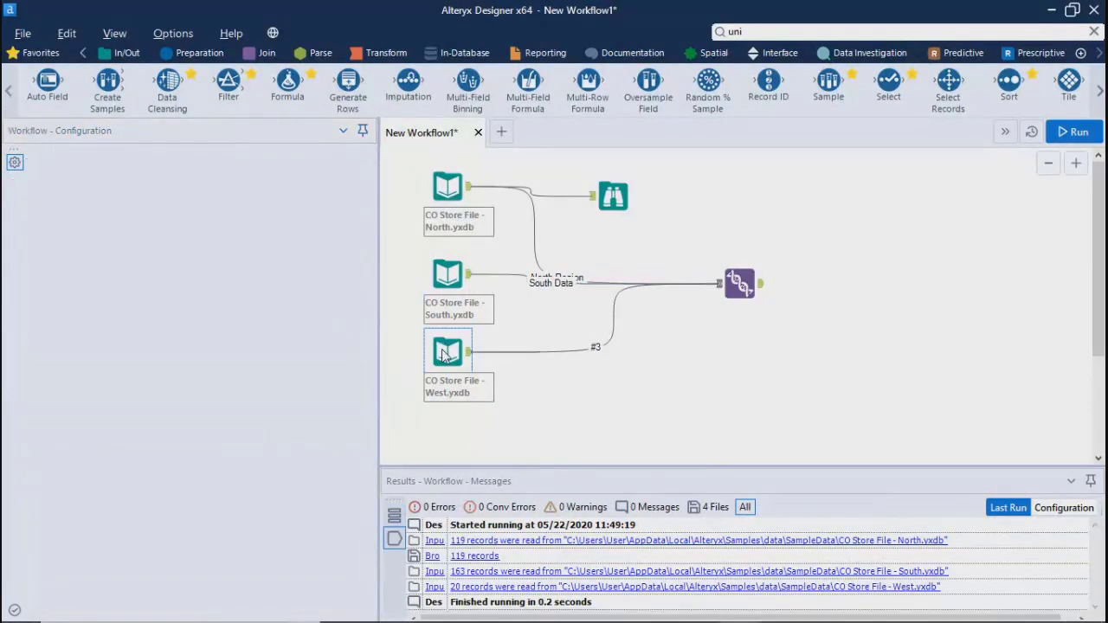
pyautogui.click(597, 349)
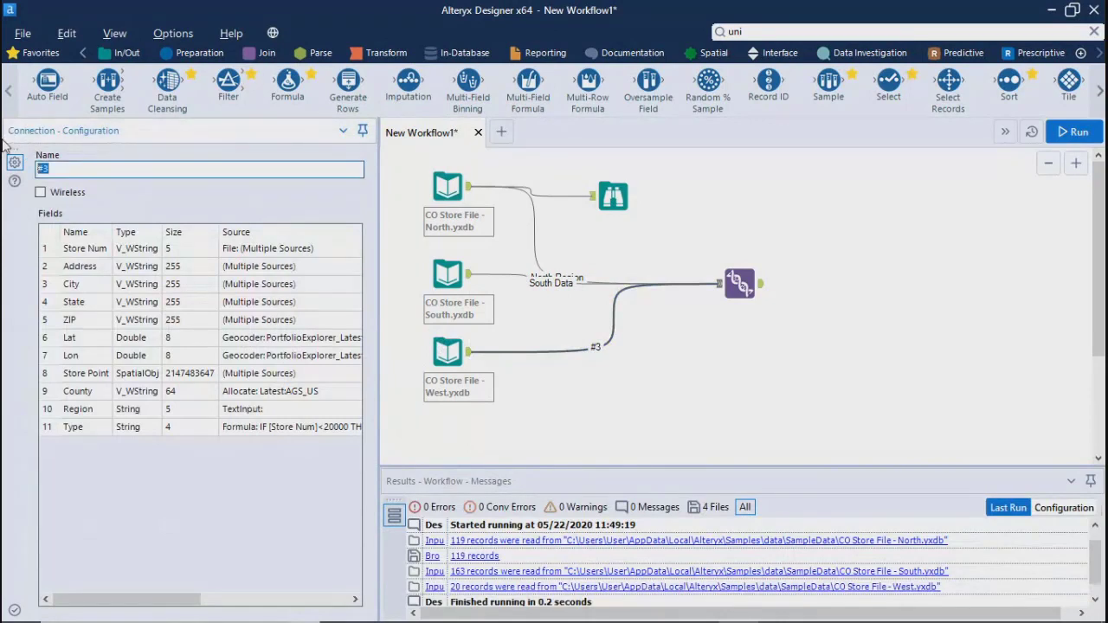
pyautogui.write('West Region')
pyautogui.click(565, 253)
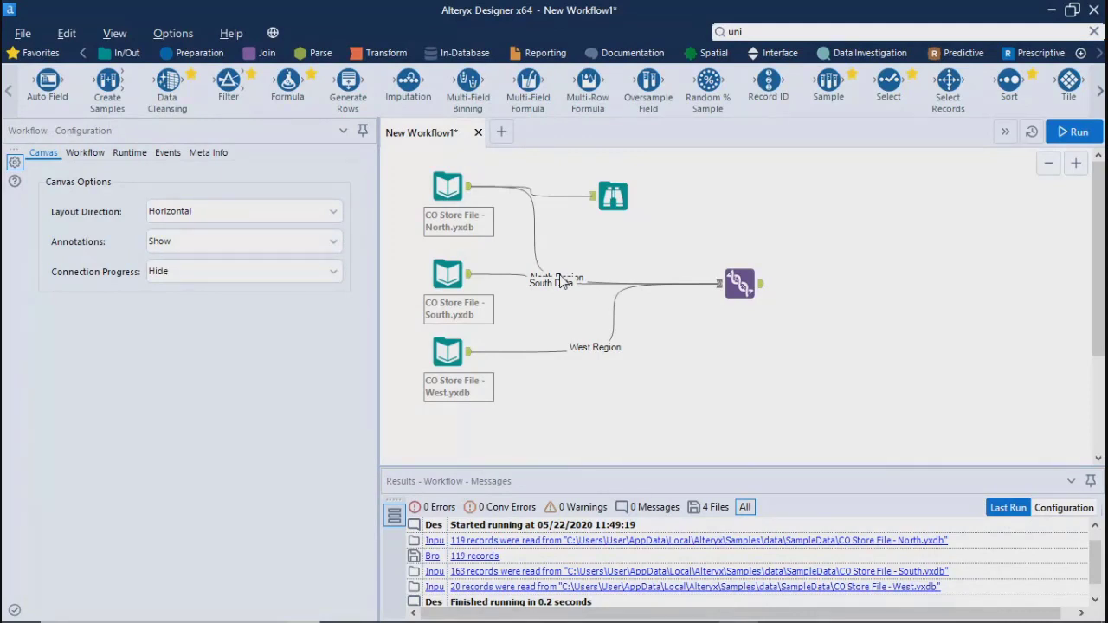
pyautogui.click(735, 277)
pyautogui.moveTo(736, 278); pyautogui.dragTo(638, 278)
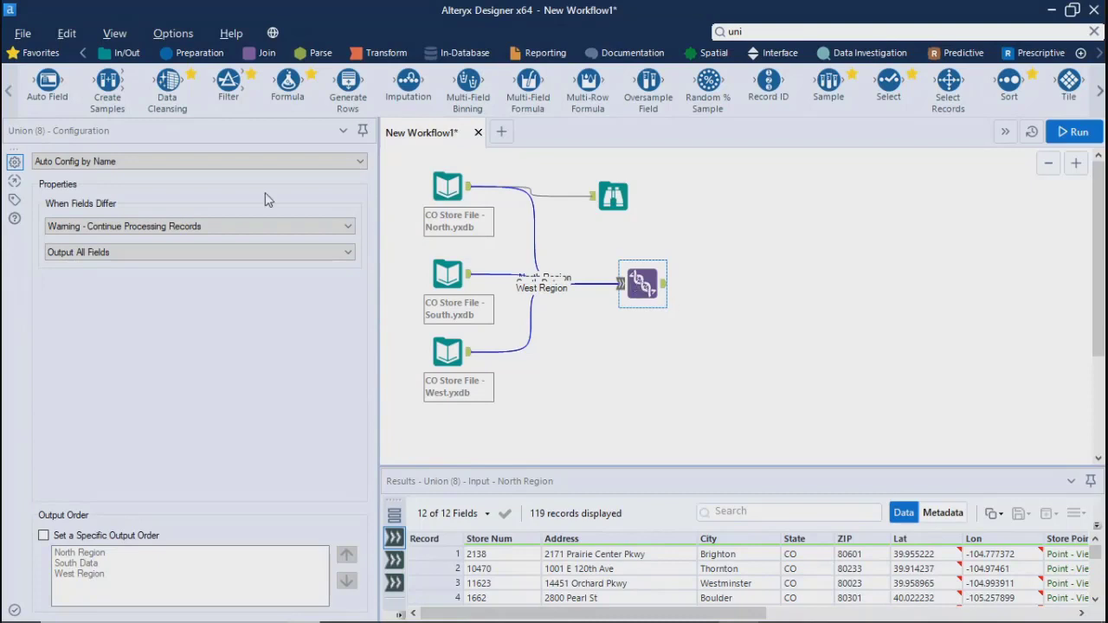
# View the Union tool's configuration modes and check the North, South and West store inputs
pyautogui.click(145, 162)
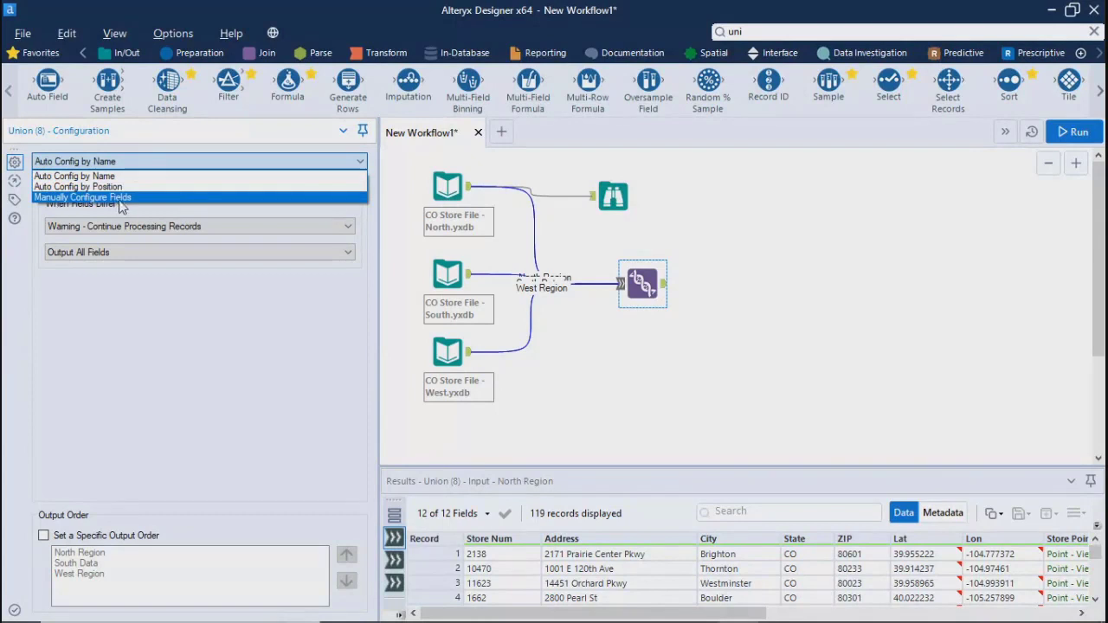
pyautogui.click(663, 384)
pyautogui.click(448, 186)
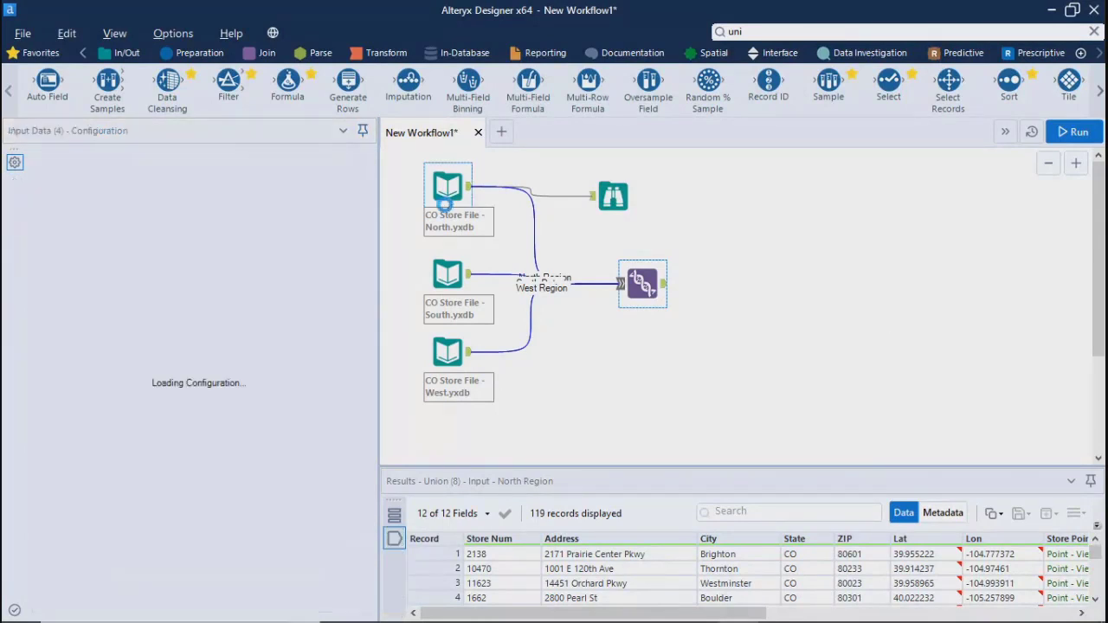
pyautogui.click(440, 264)
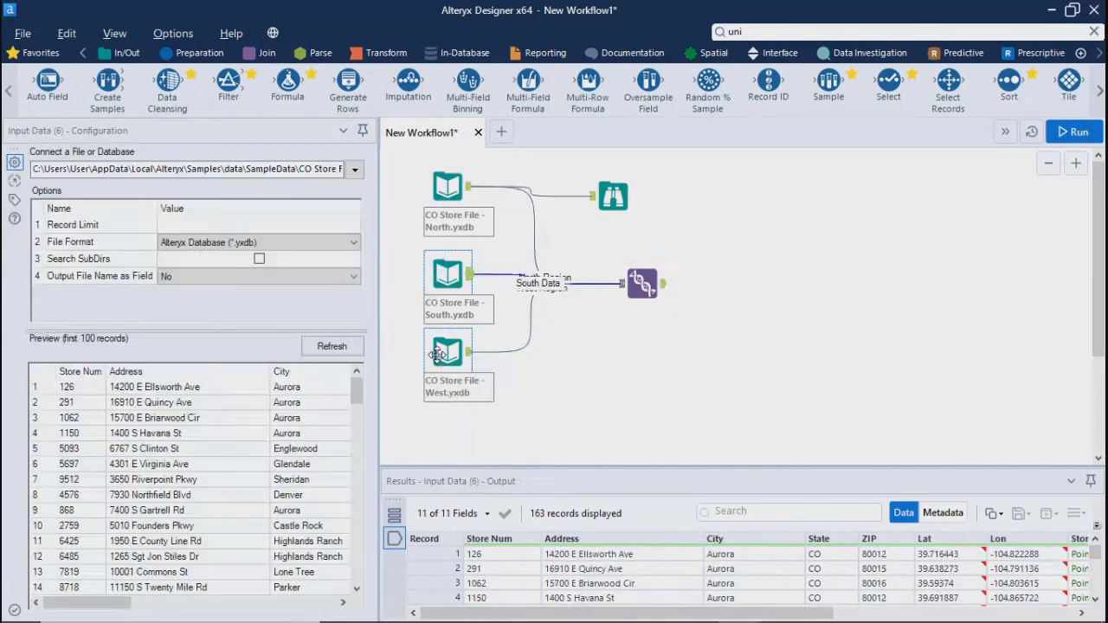
pyautogui.click(435, 353)
# Examine the Union tool's Auto Config by Name, Auto Config by Position and Manually Configure Fields options
pyautogui.click(642, 287)
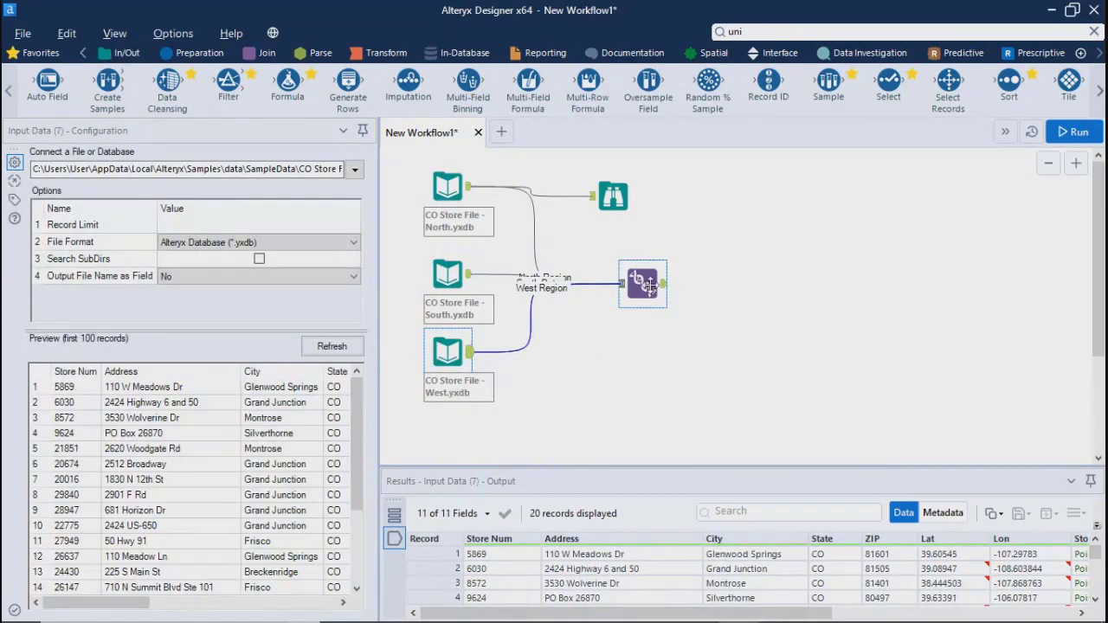
pyautogui.click(95, 162)
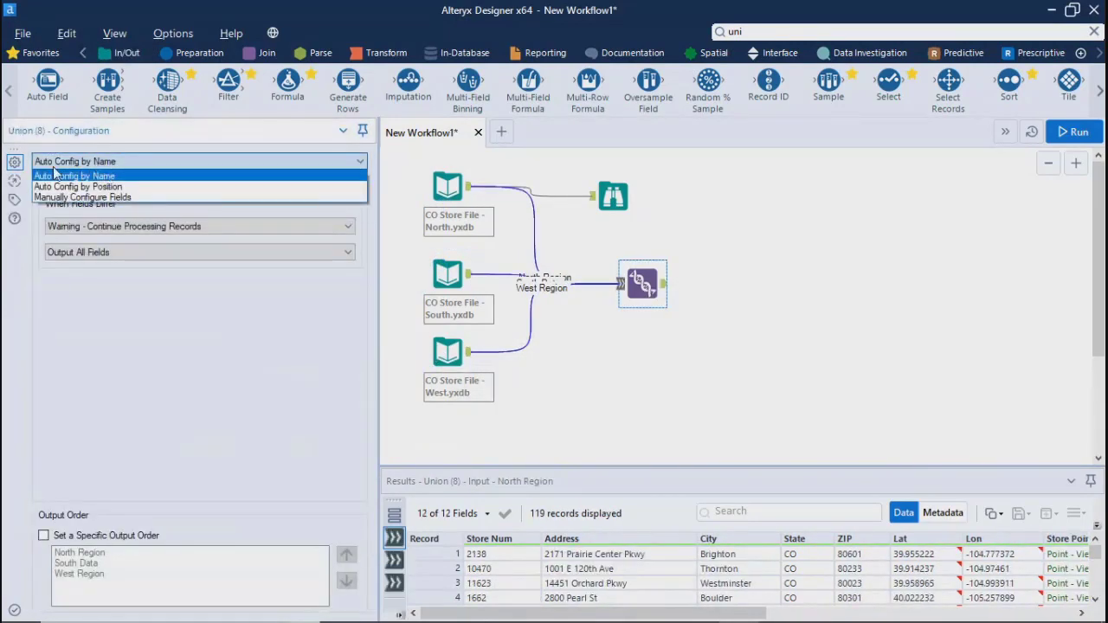
pyautogui.click(703, 403)
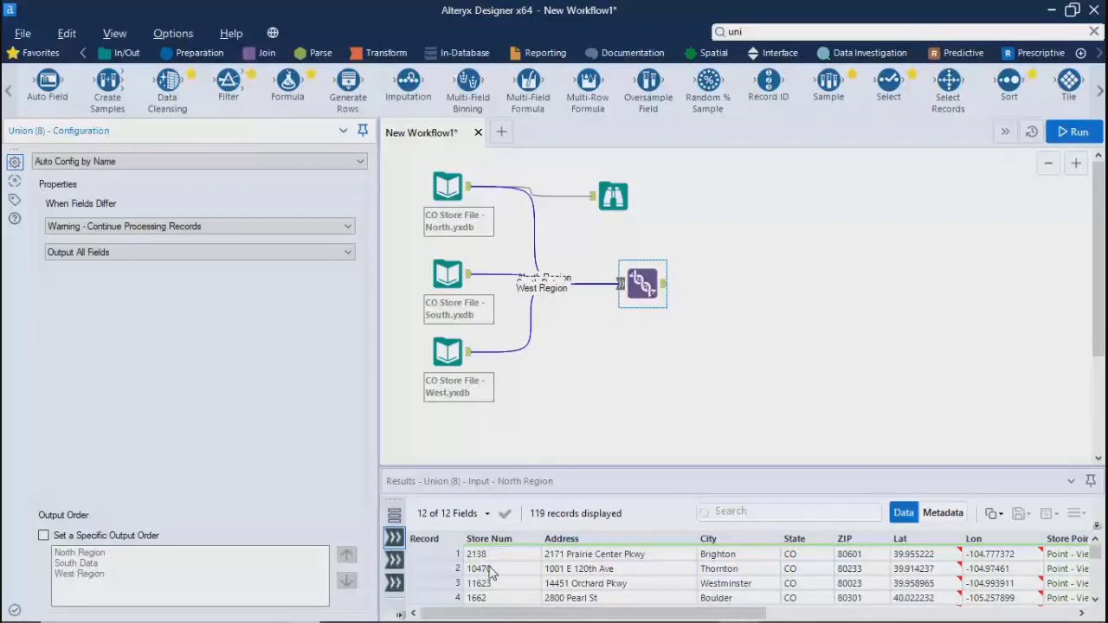
pyautogui.click(97, 161)
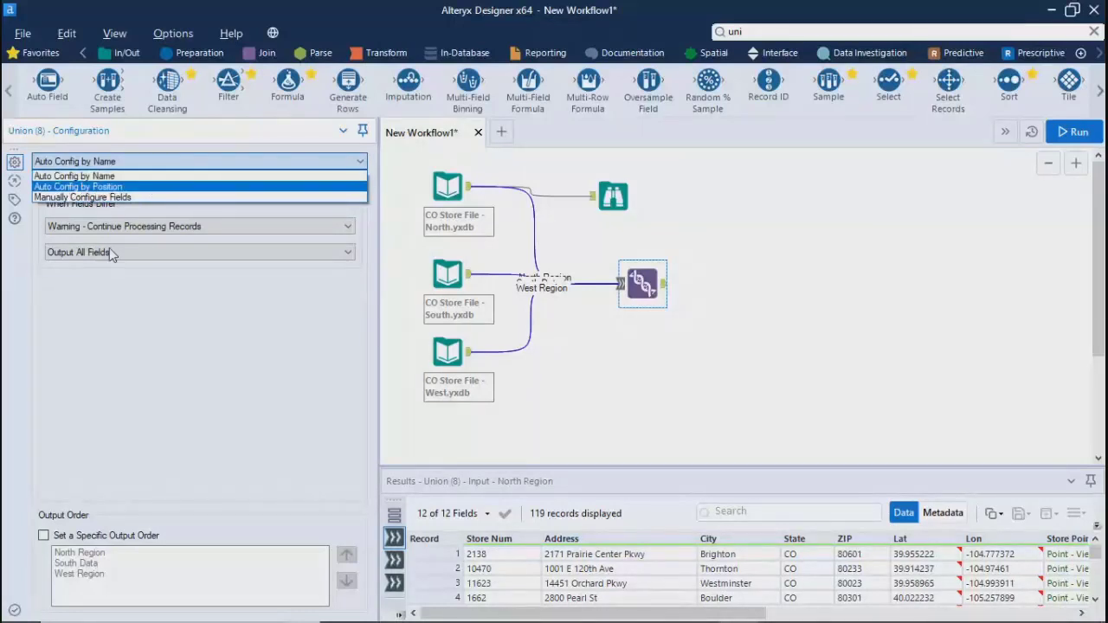
pyautogui.click(620, 372)
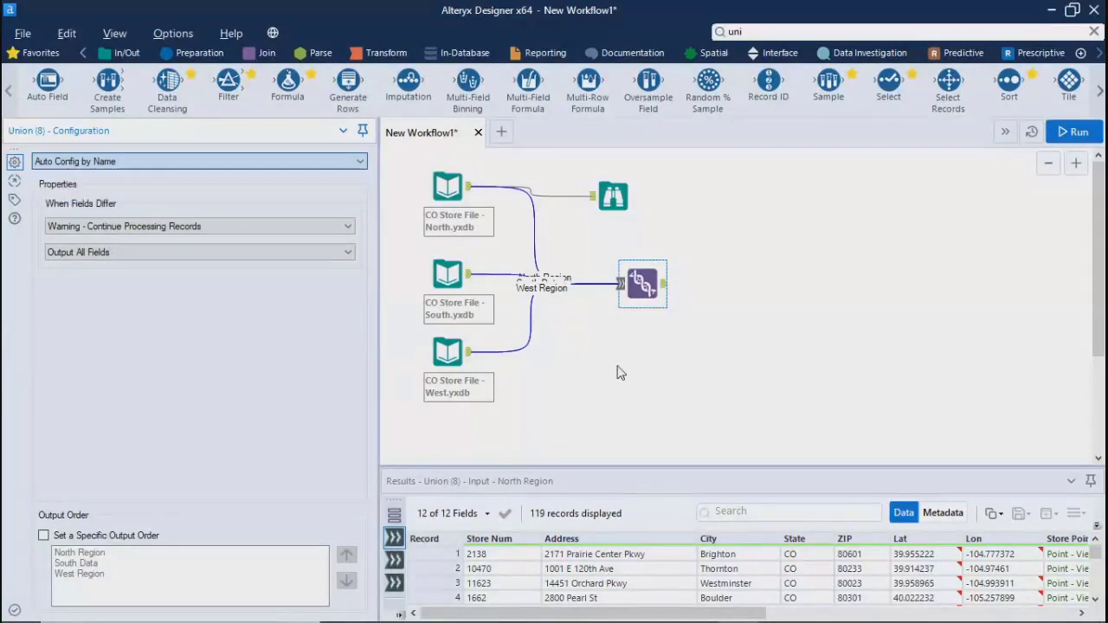
pyautogui.click(143, 169)
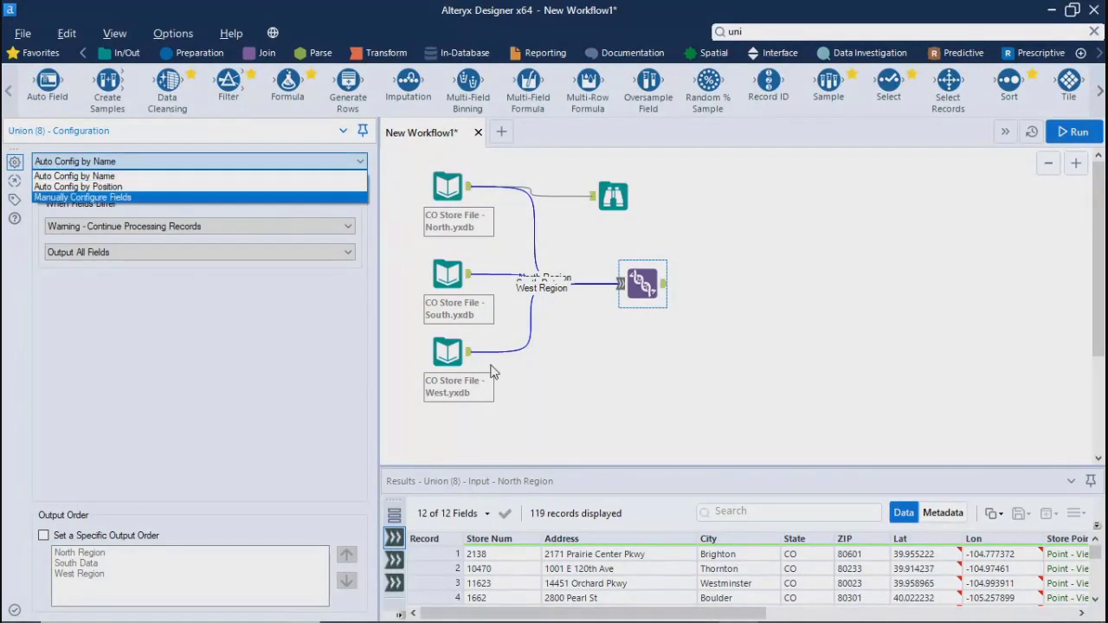
pyautogui.click(620, 387)
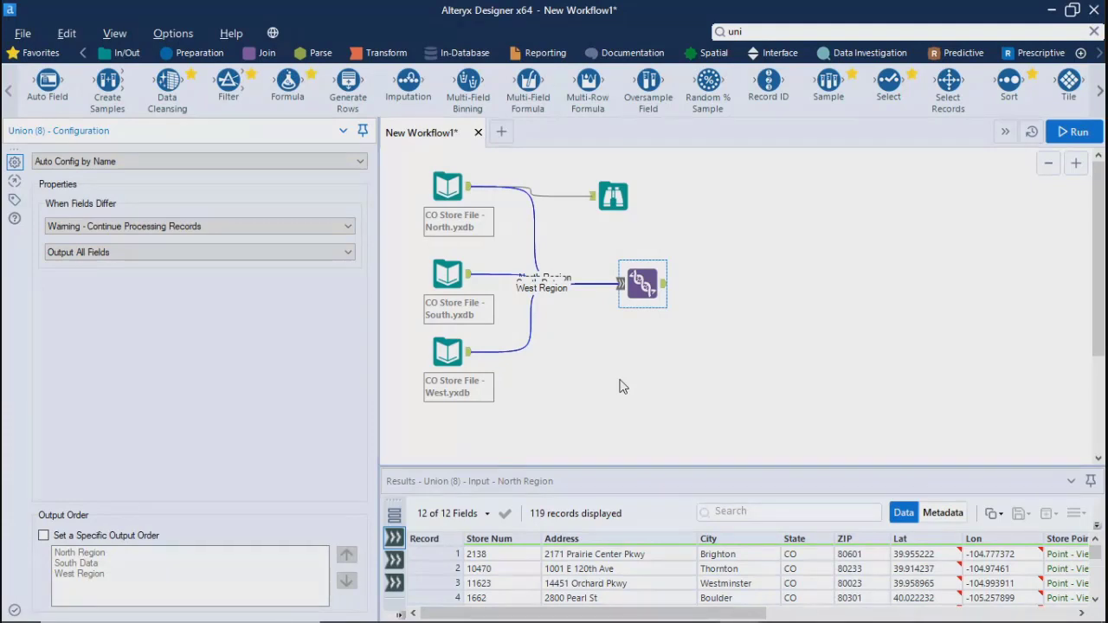
pyautogui.click(74, 161)
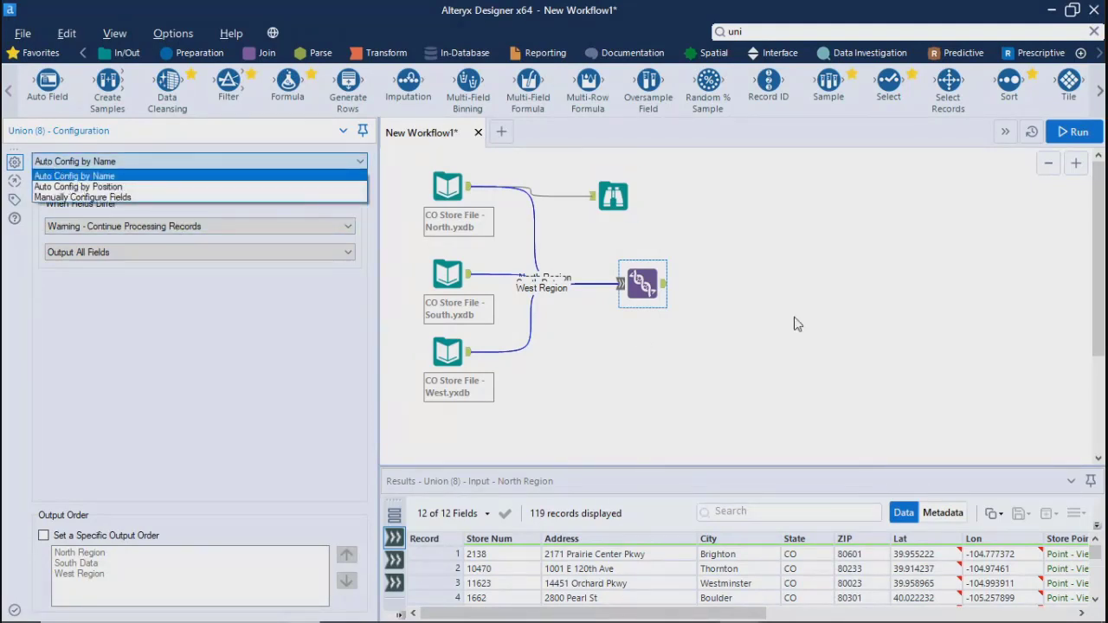
pyautogui.click(663, 388)
# Set the Union tool's mode to Manually Configure Fields
pyautogui.click(92, 162)
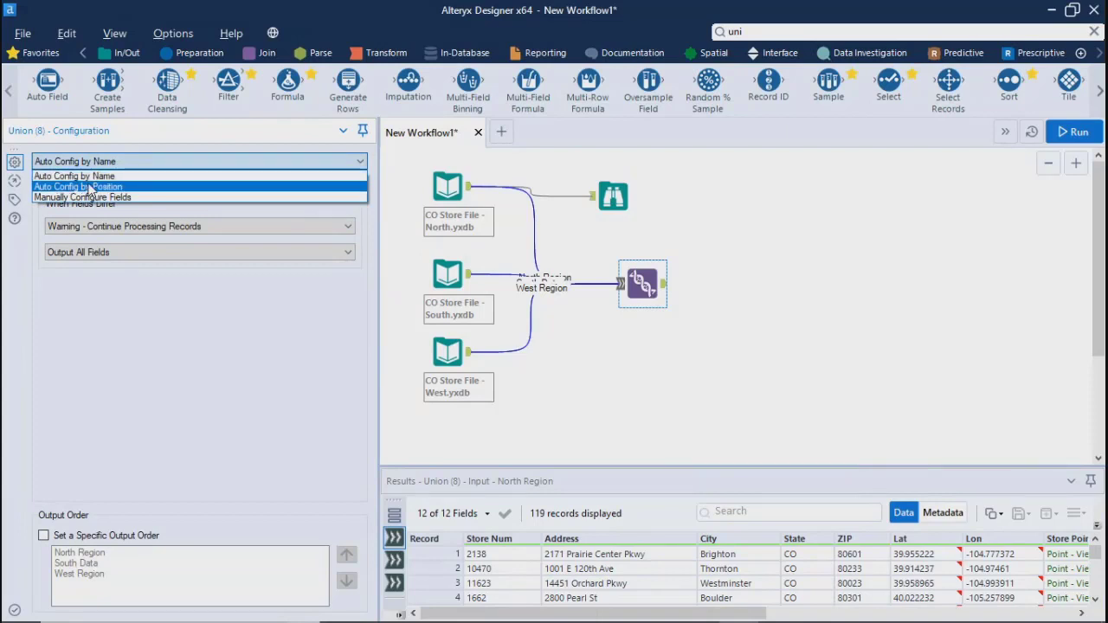
pyautogui.click(94, 198)
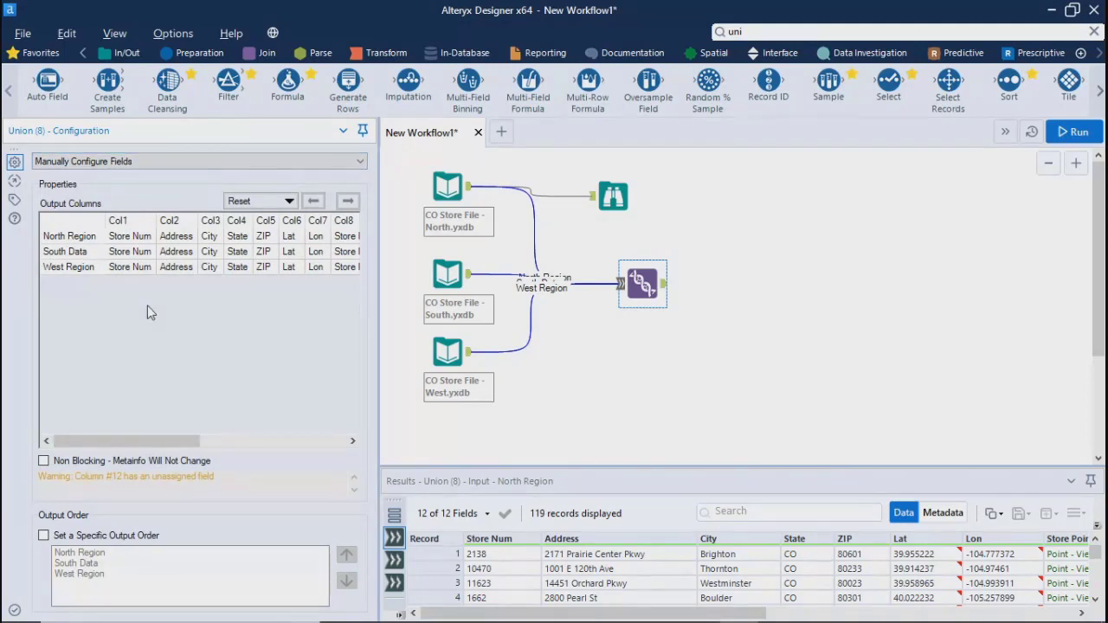
# Shift the North Region row's Store Num field to Col2 and return it to Col1
pyautogui.click(135, 237)
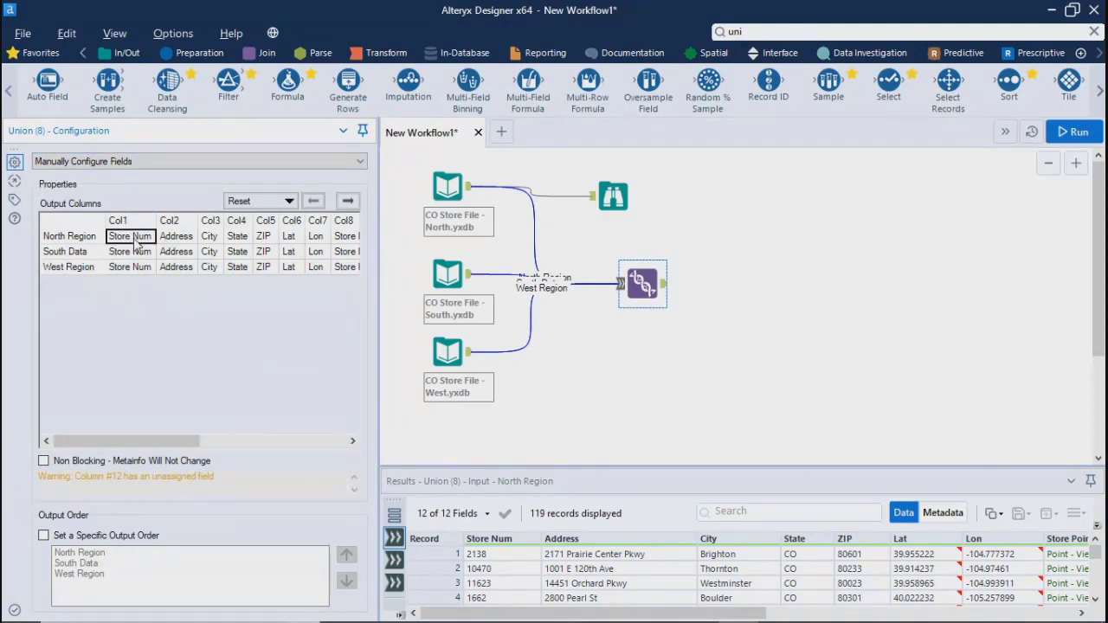
pyautogui.click(345, 202)
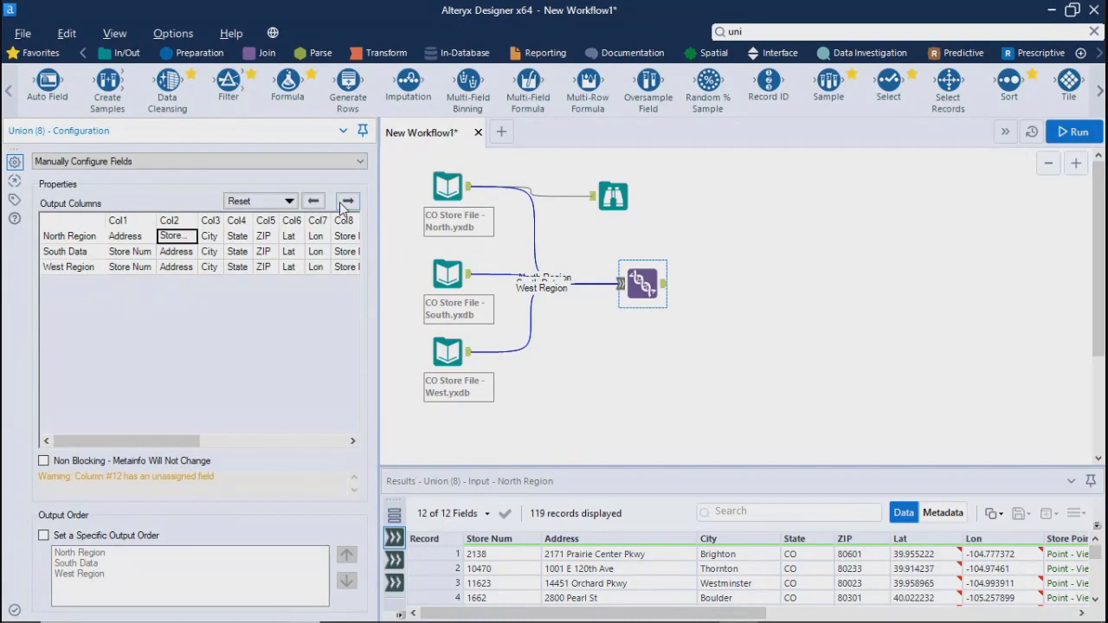
pyautogui.click(324, 204)
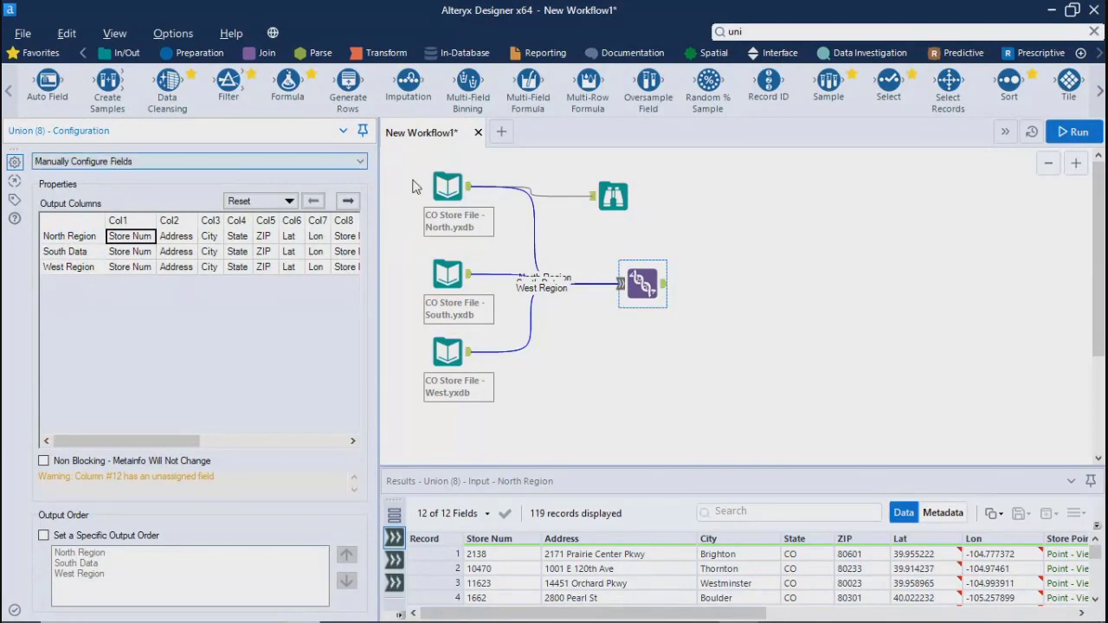
# Check the North, South and West store file inputs one after another
pyautogui.click(447, 186)
pyautogui.click(447, 275)
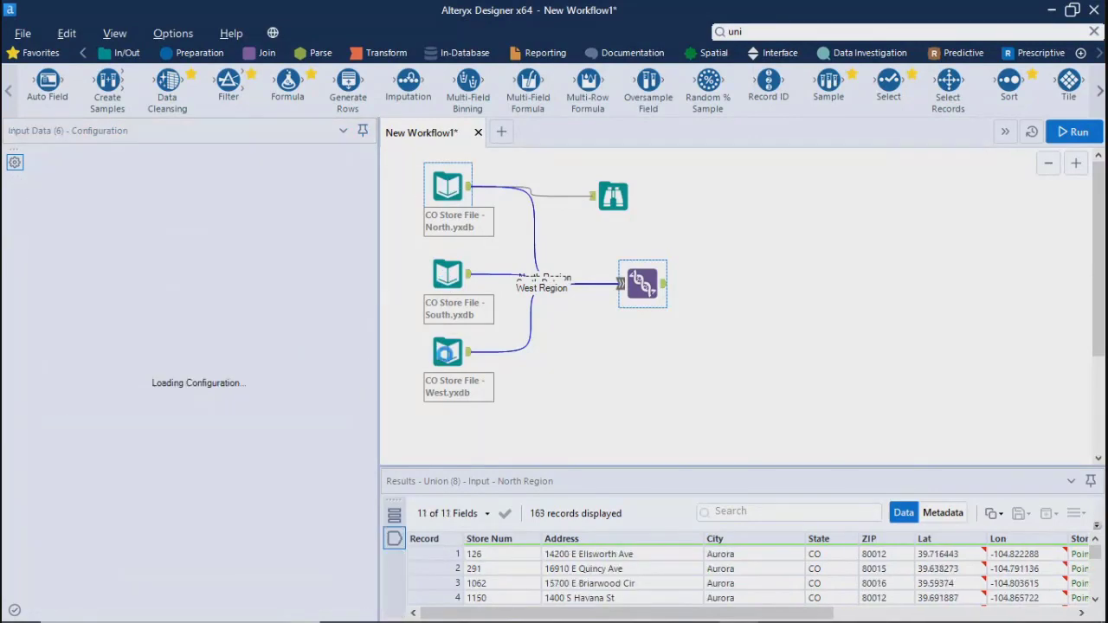
pyautogui.click(466, 349)
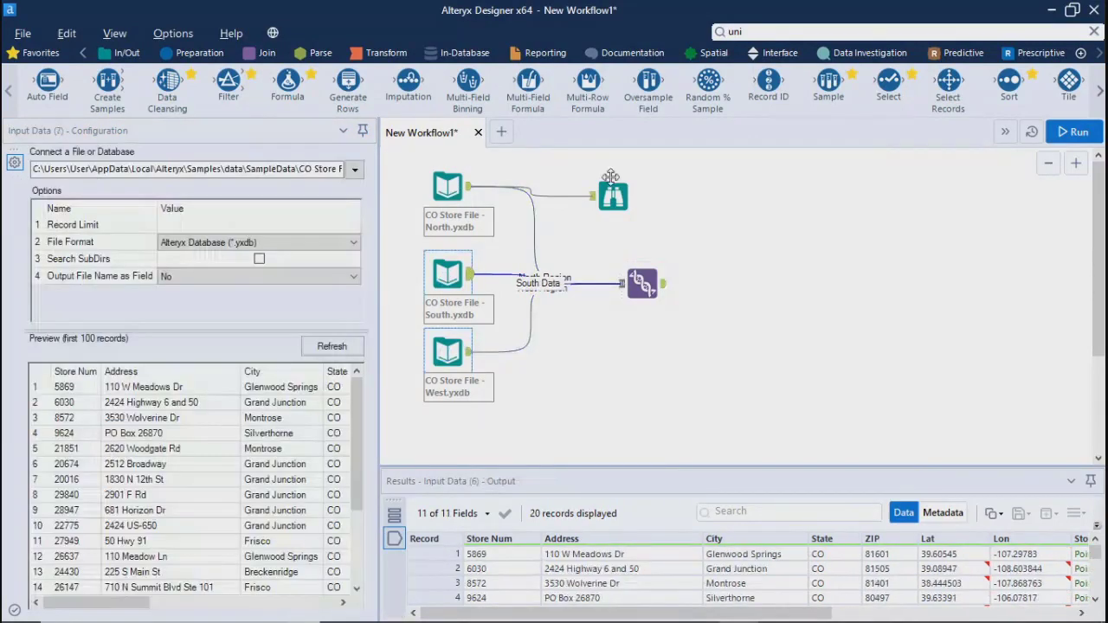
# Set a specific output order for the Union tool: South Data, West Region, North Region
pyautogui.click(642, 283)
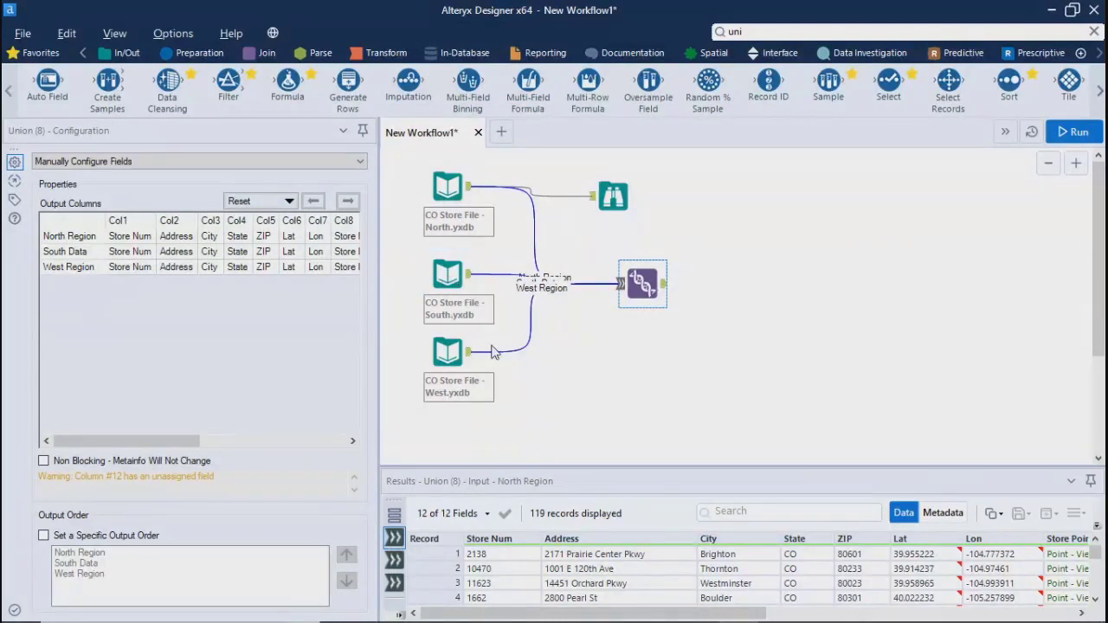
pyautogui.click(44, 536)
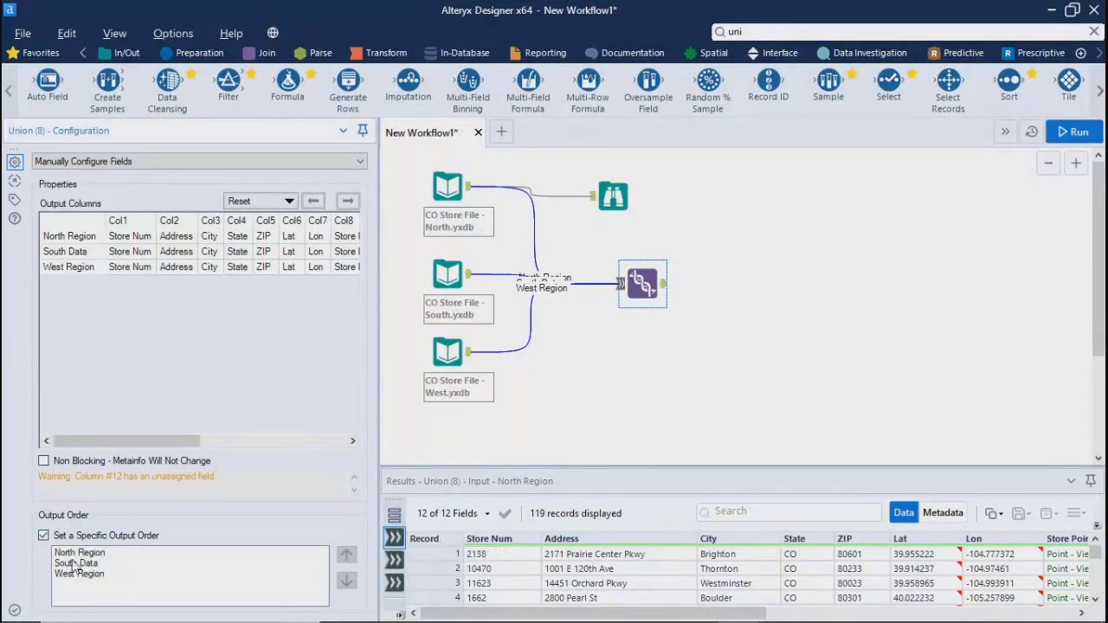
pyautogui.click(98, 566)
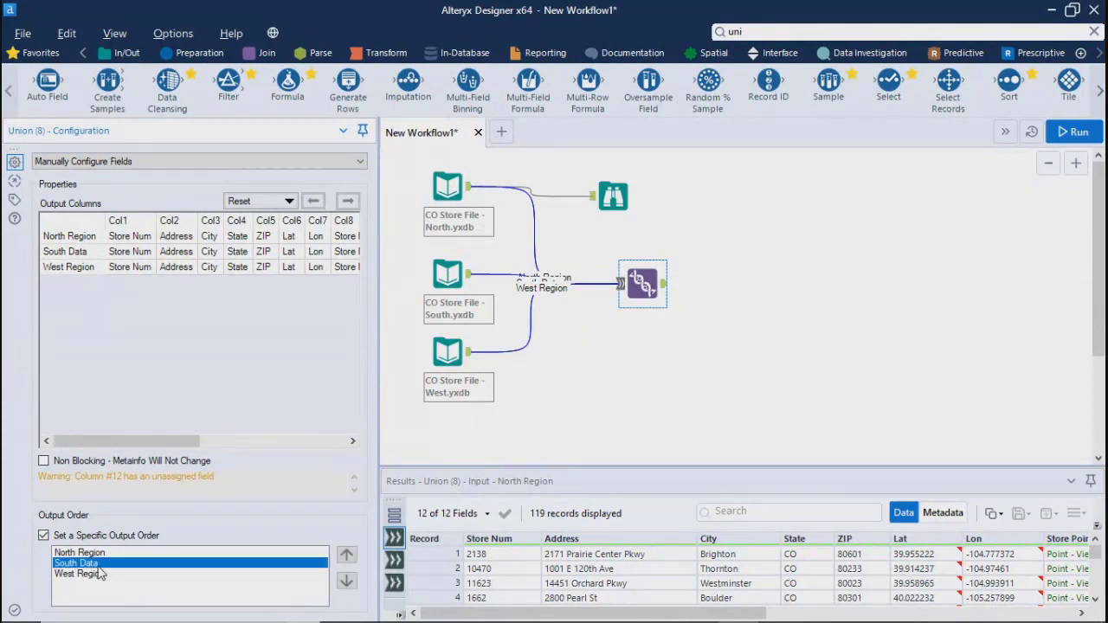
pyautogui.click(346, 554)
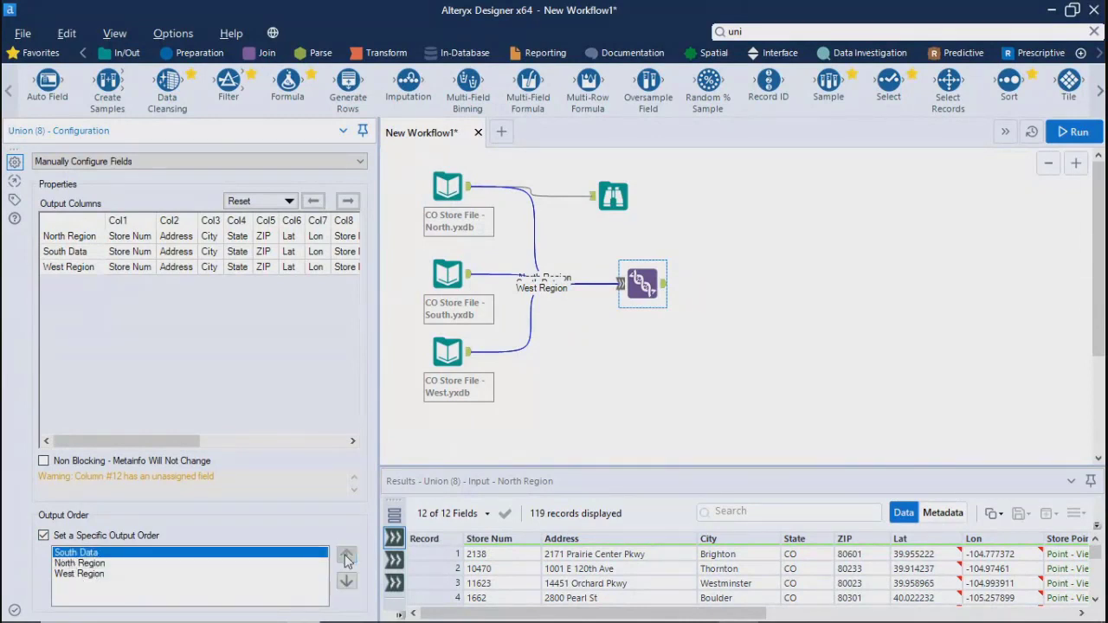
pyautogui.click(79, 563)
pyautogui.click(346, 580)
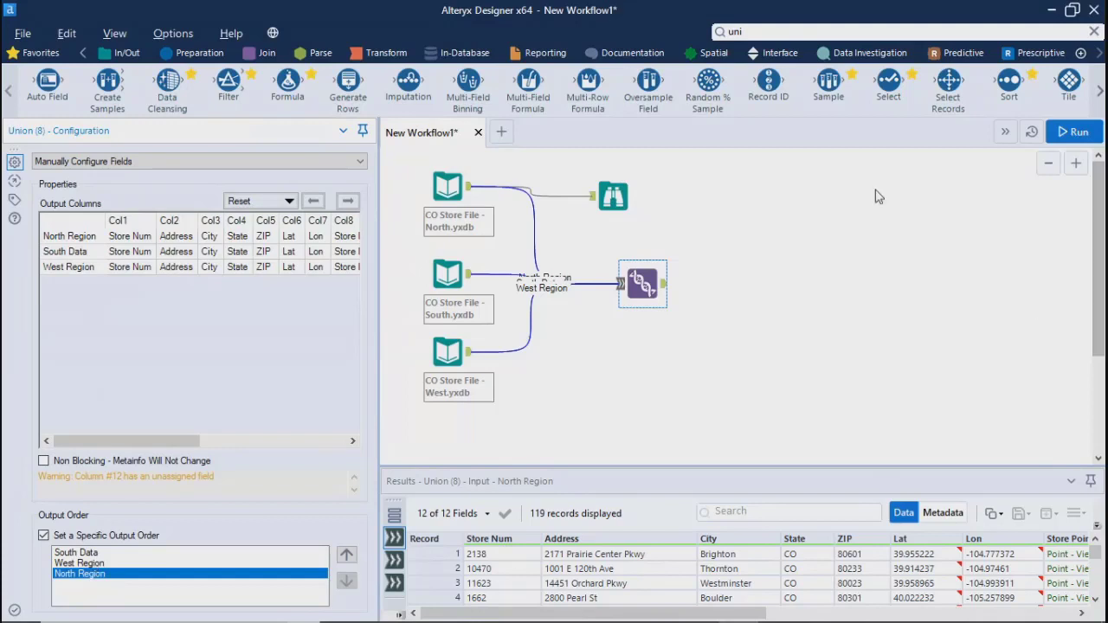
pyautogui.click(822, 313)
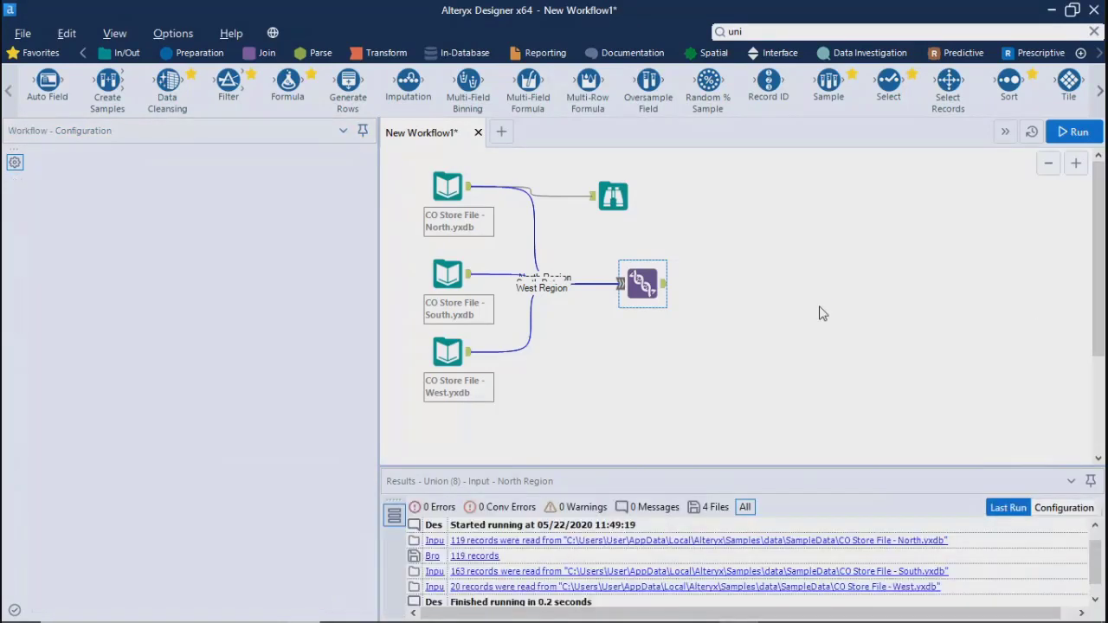
# Review the Union tool's connected tools, annotation settings and online help page, and return to its configuration
pyautogui.click(642, 277)
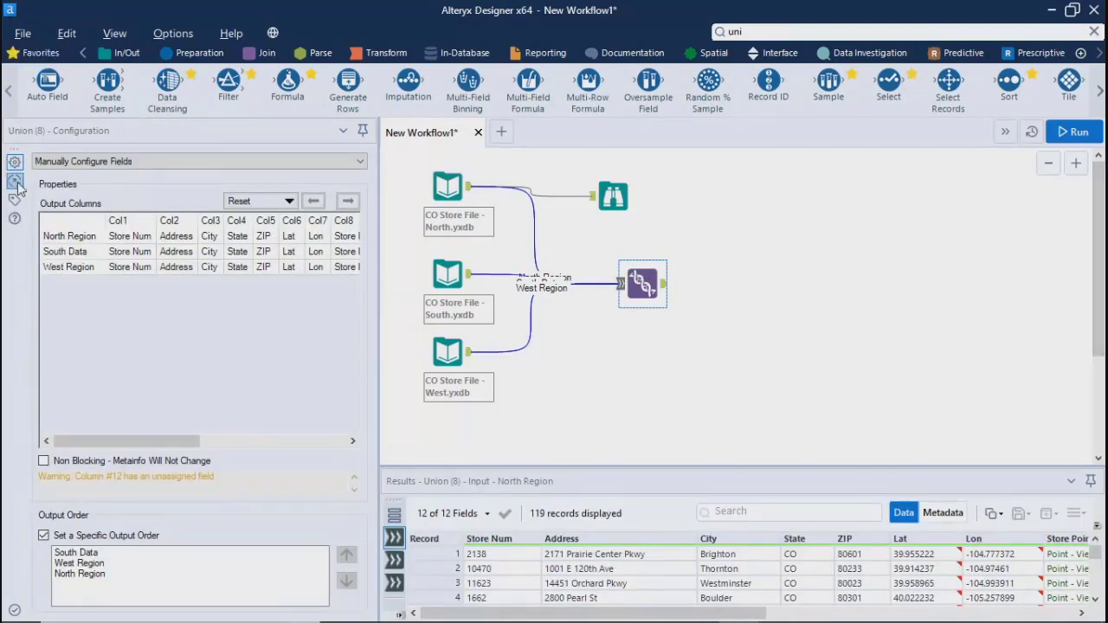
pyautogui.click(14, 180)
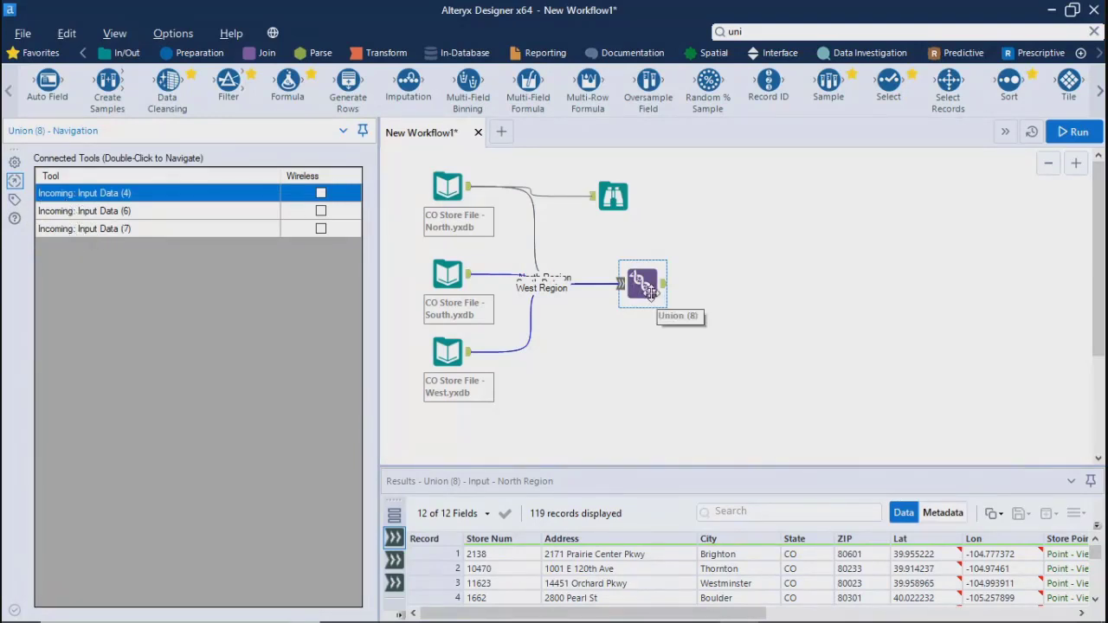
pyautogui.click(15, 200)
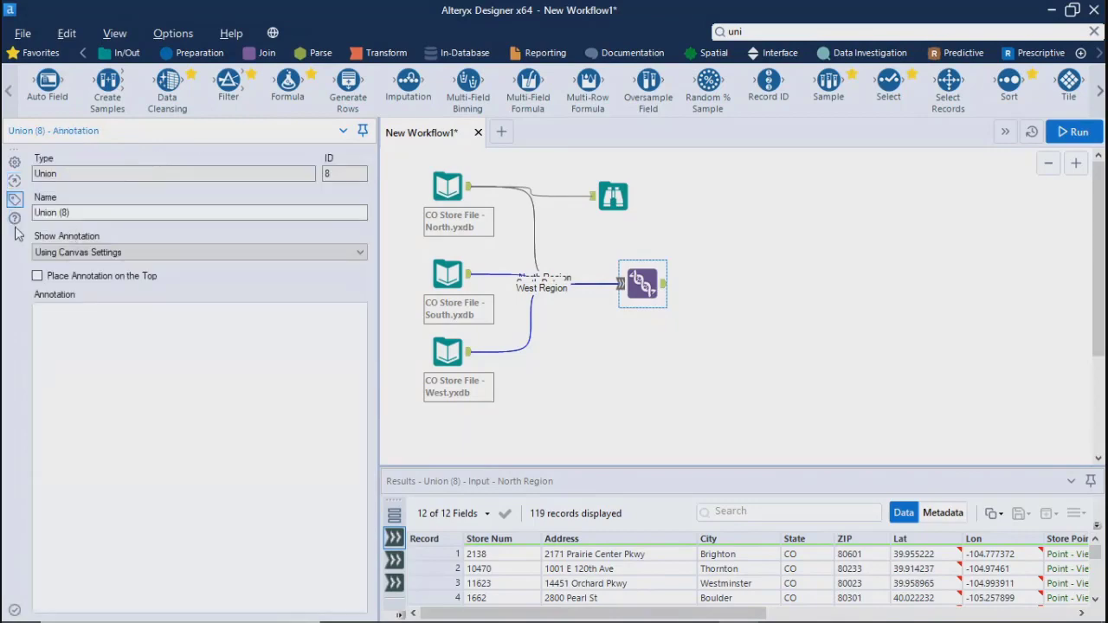
pyautogui.click(15, 220)
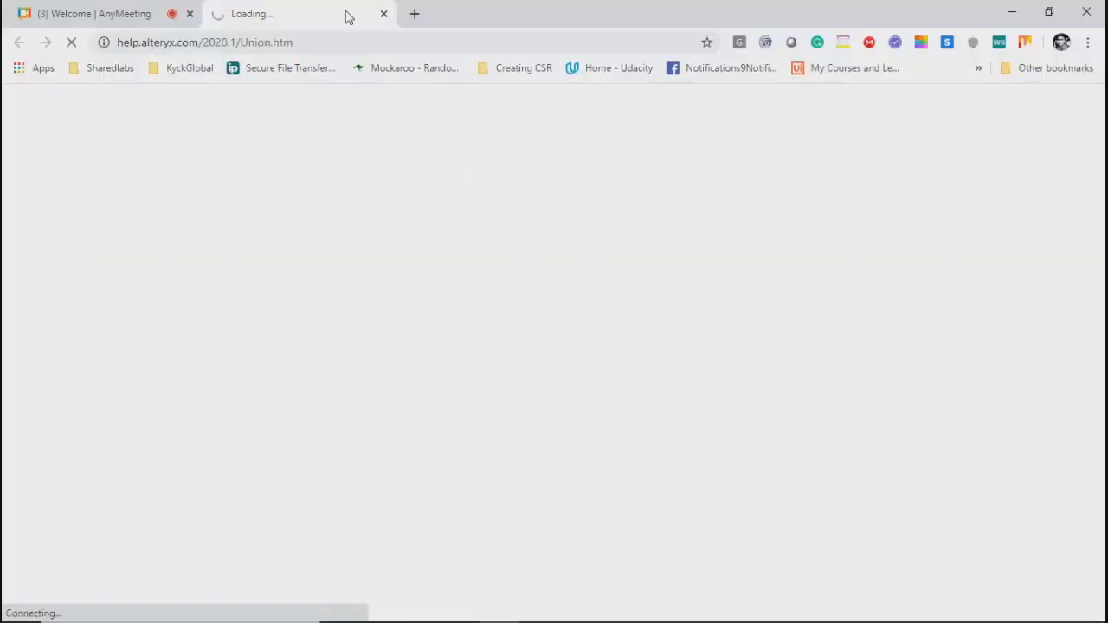
pyautogui.click(383, 14)
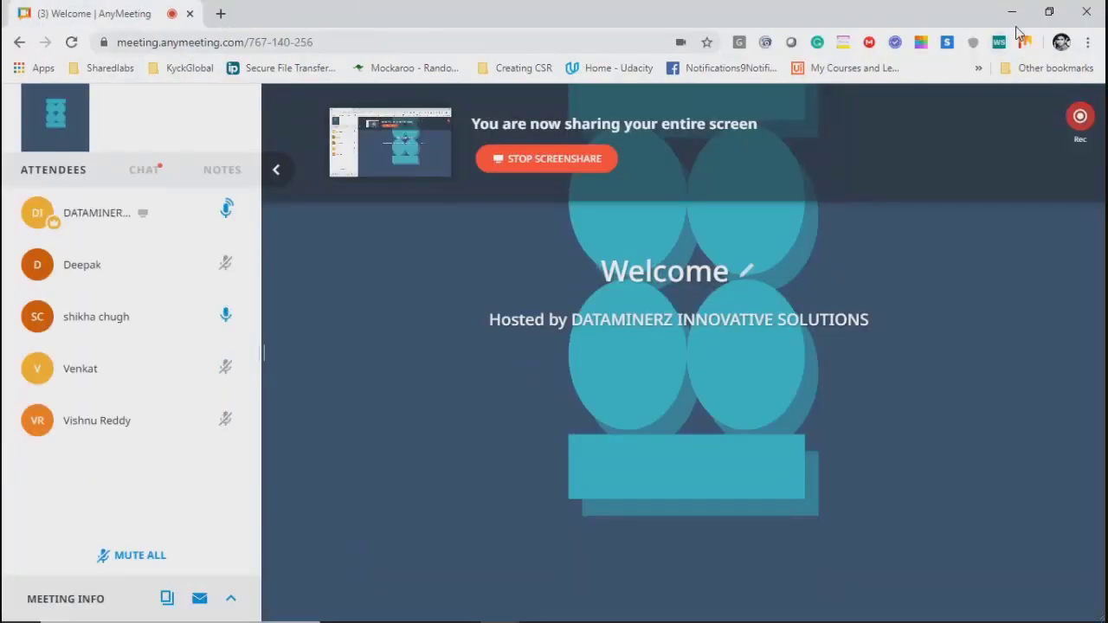
pyautogui.click(1011, 13)
pyautogui.click(15, 163)
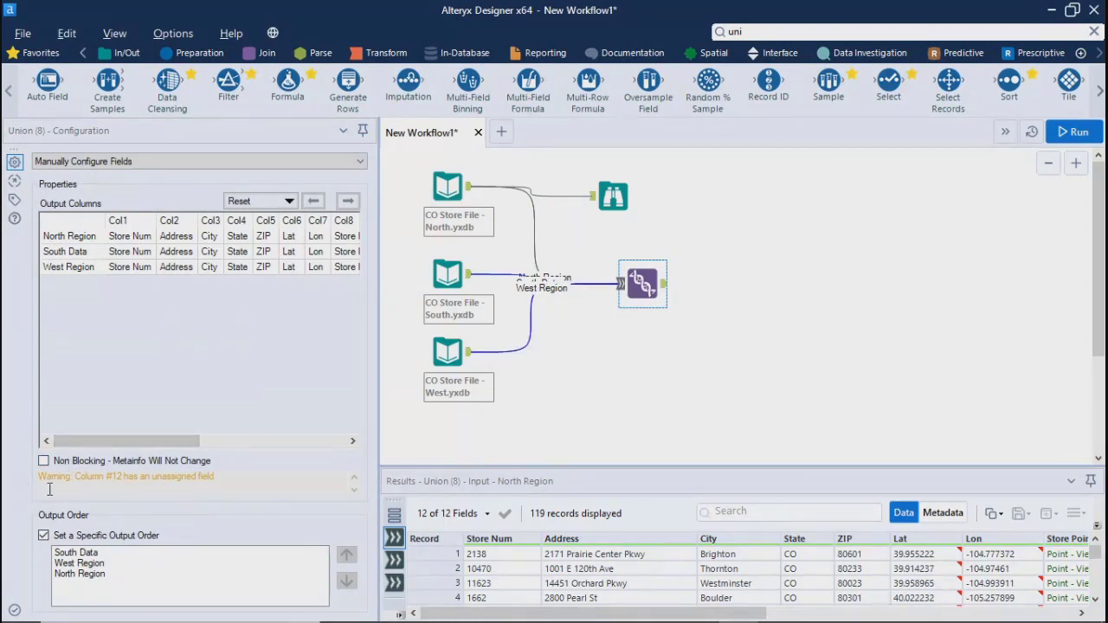
# Read the warning in the Union tool's manual field configuration
pyautogui.moveTo(40, 476); pyautogui.dragTo(236, 478)
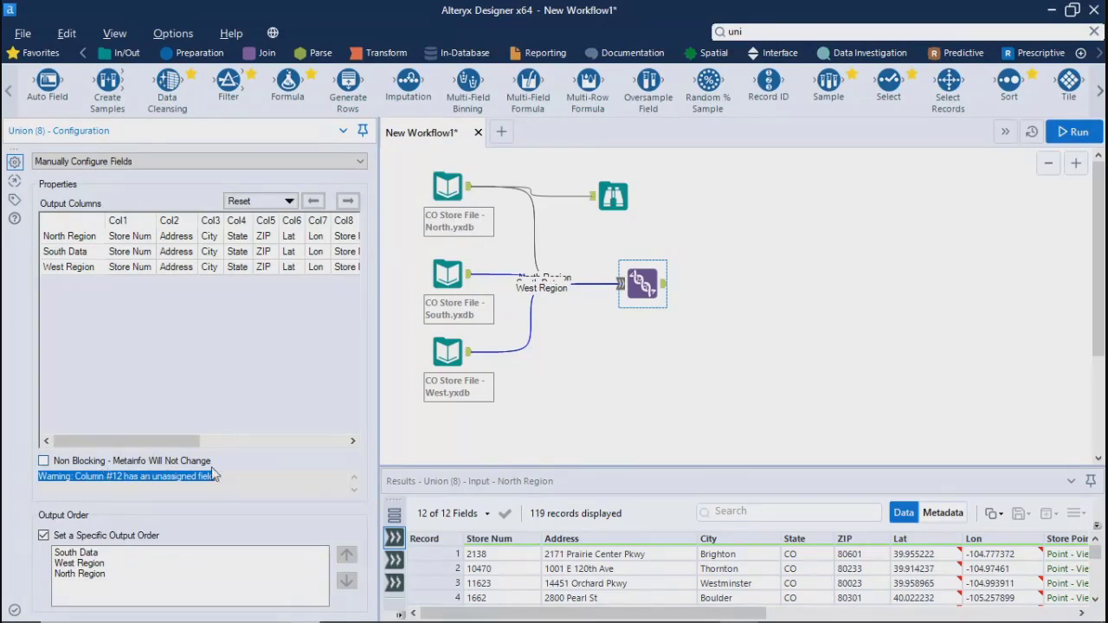
pyautogui.click(72, 490)
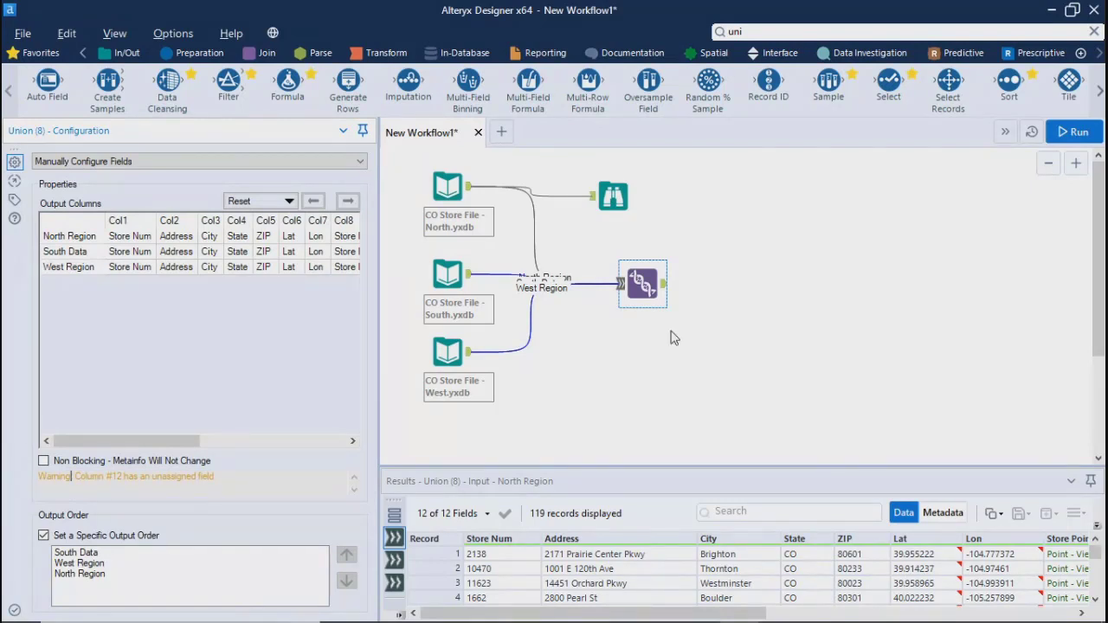
pyautogui.click(749, 338)
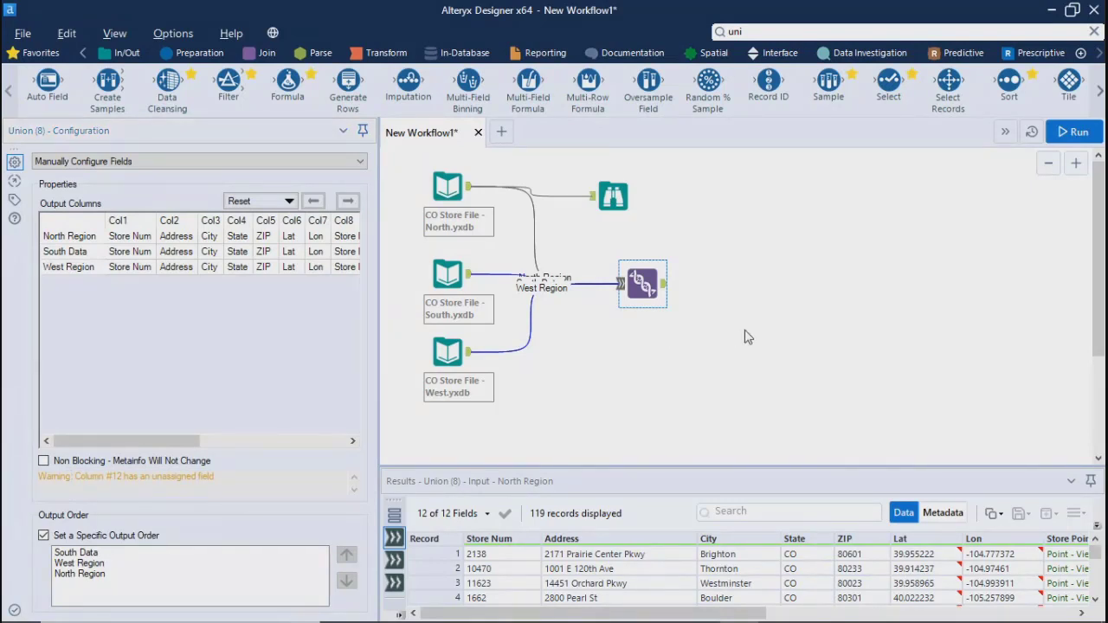
# Run the workflow and dismiss the completion message
pyautogui.click(1072, 131)
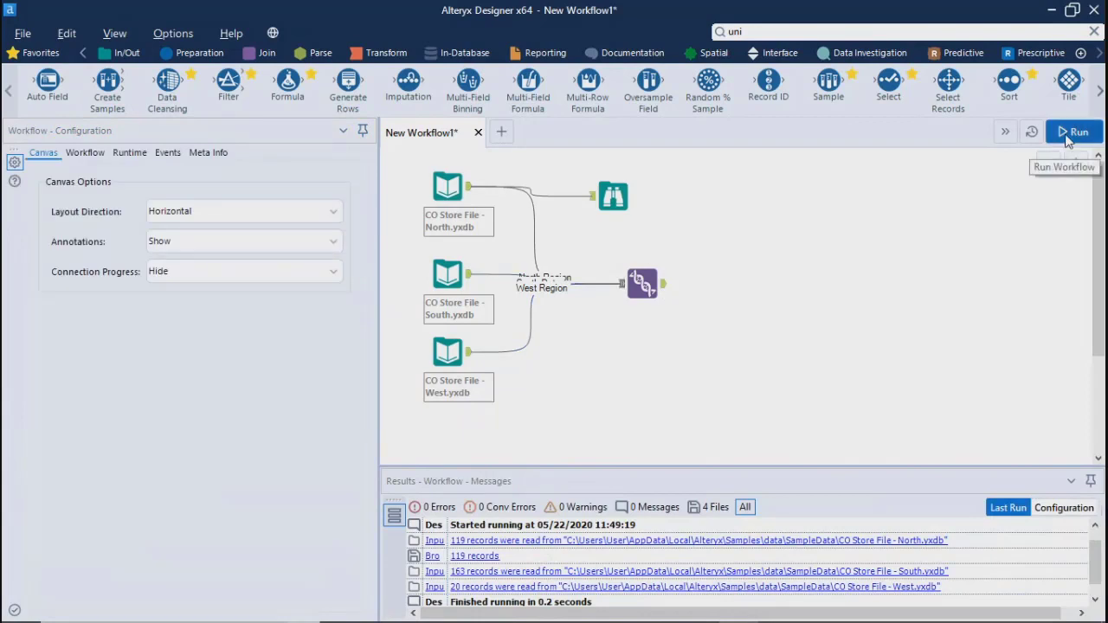
pyautogui.click(1066, 133)
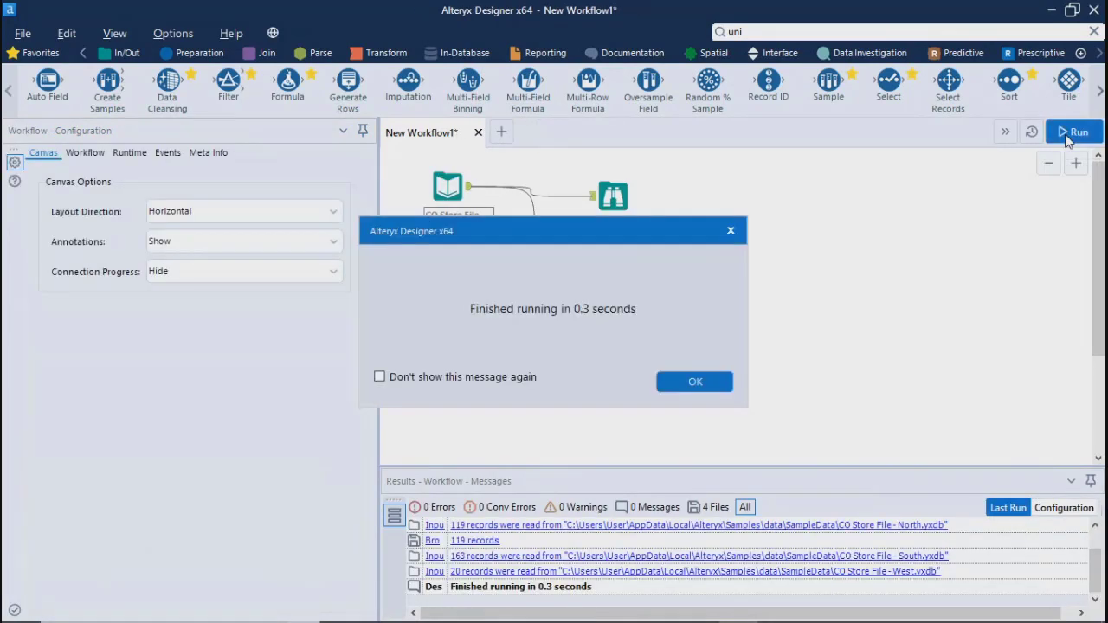
pyautogui.click(693, 382)
# Enlarge the Union tool's results and inspect all columns of the North Region input
pyautogui.click(645, 296)
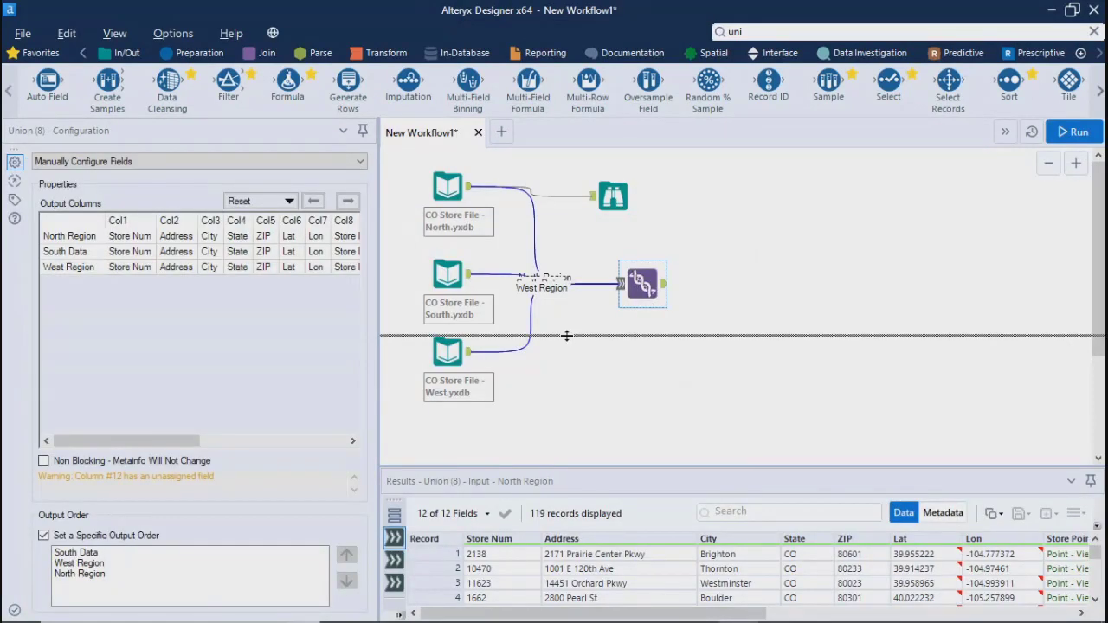
pyautogui.moveTo(550, 463); pyautogui.dragTo(554, 335)
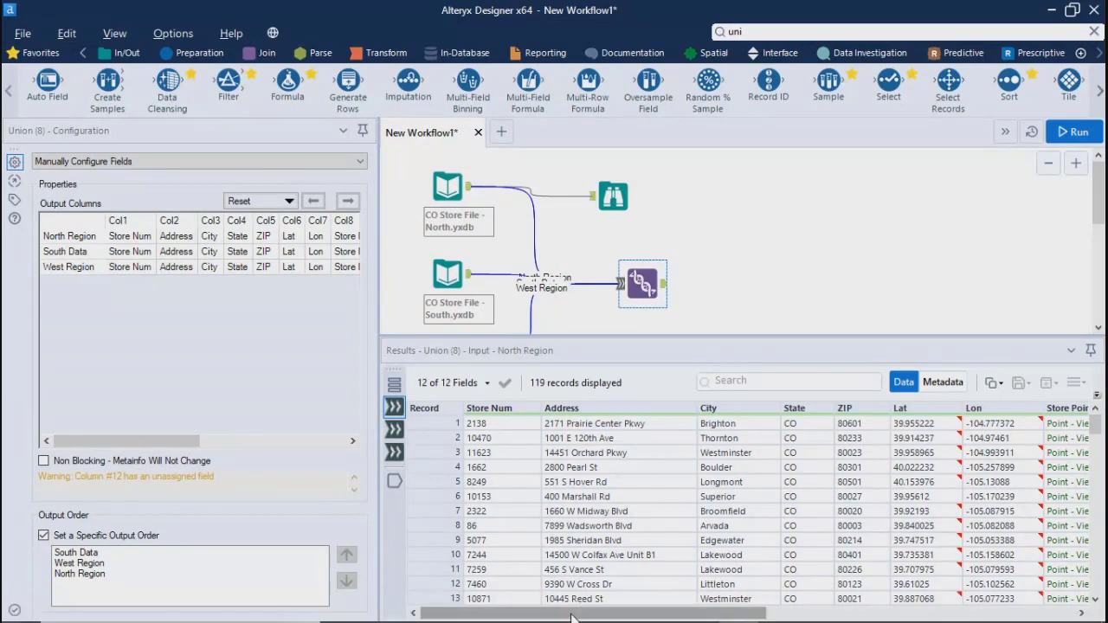
pyautogui.moveTo(578, 613); pyautogui.dragTo(949, 616)
pyautogui.moveTo(1096, 424); pyautogui.dragTo(1095, 400)
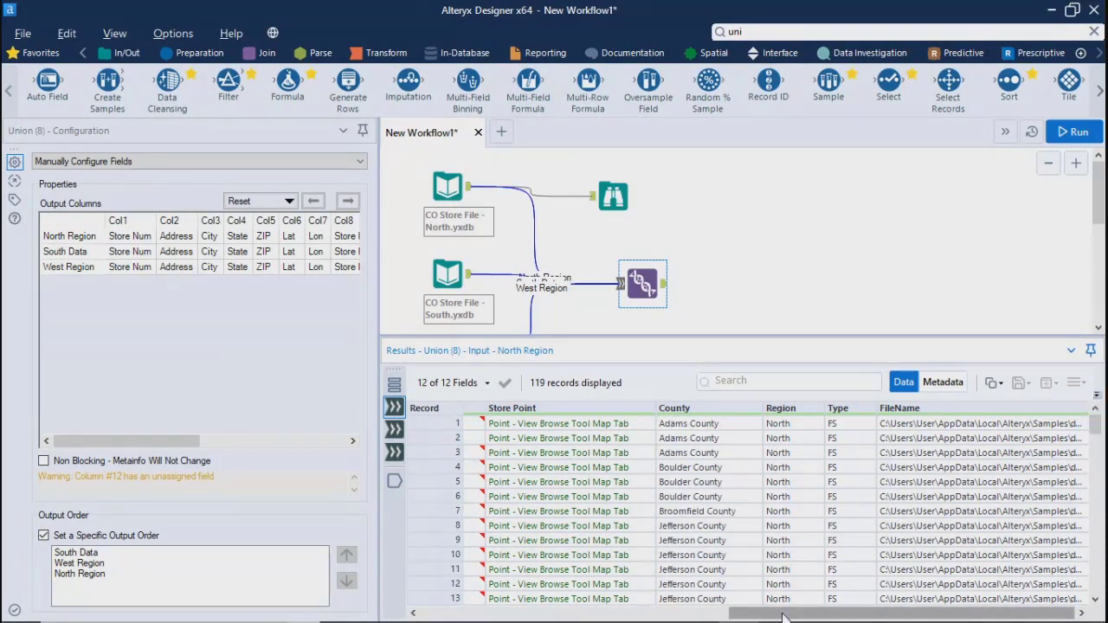
pyautogui.moveTo(900, 612); pyautogui.dragTo(591, 613)
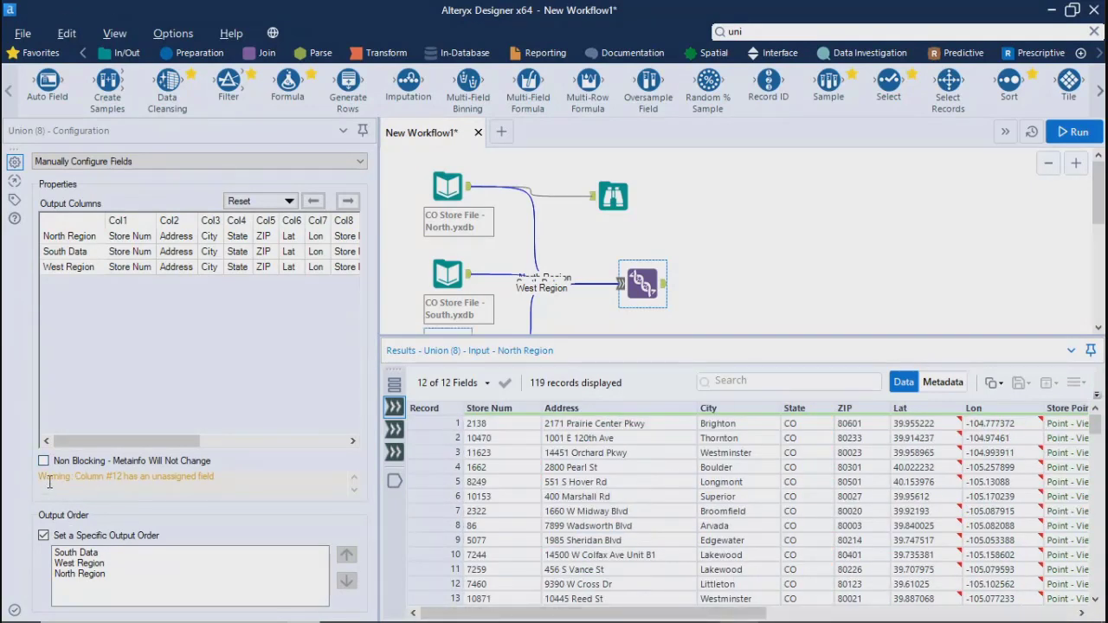
# Compare the Column #12 warning with the Union's last output columns and the North Region input's final fields and records
pyautogui.moveTo(79, 478); pyautogui.dragTo(263, 483)
pyautogui.moveTo(151, 441); pyautogui.dragTo(288, 462)
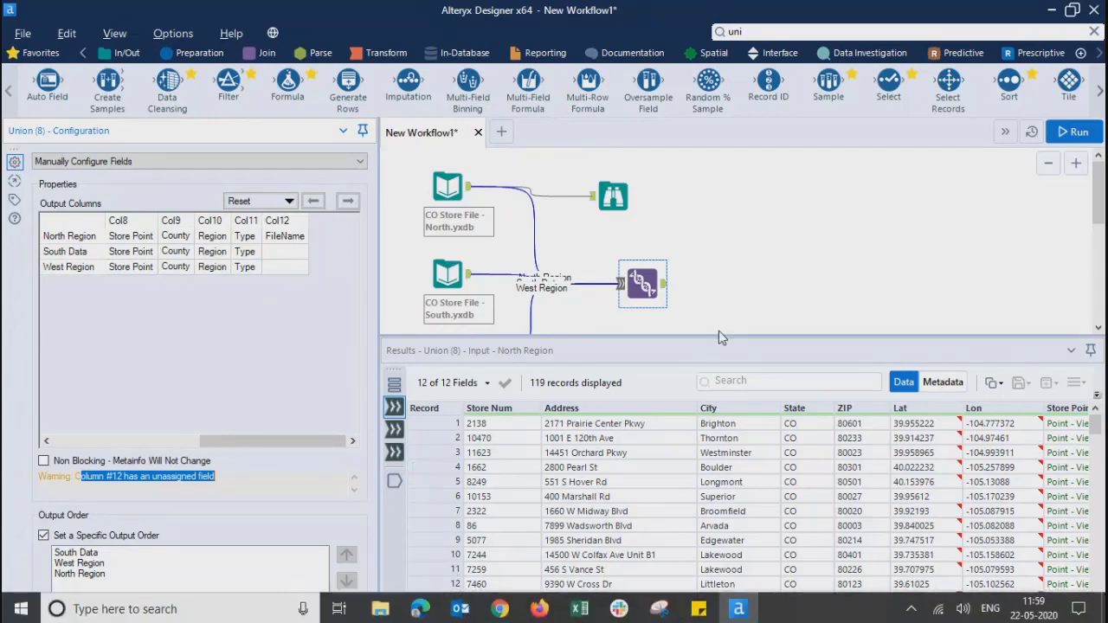
pyautogui.moveTo(648, 613); pyautogui.dragTo(955, 614)
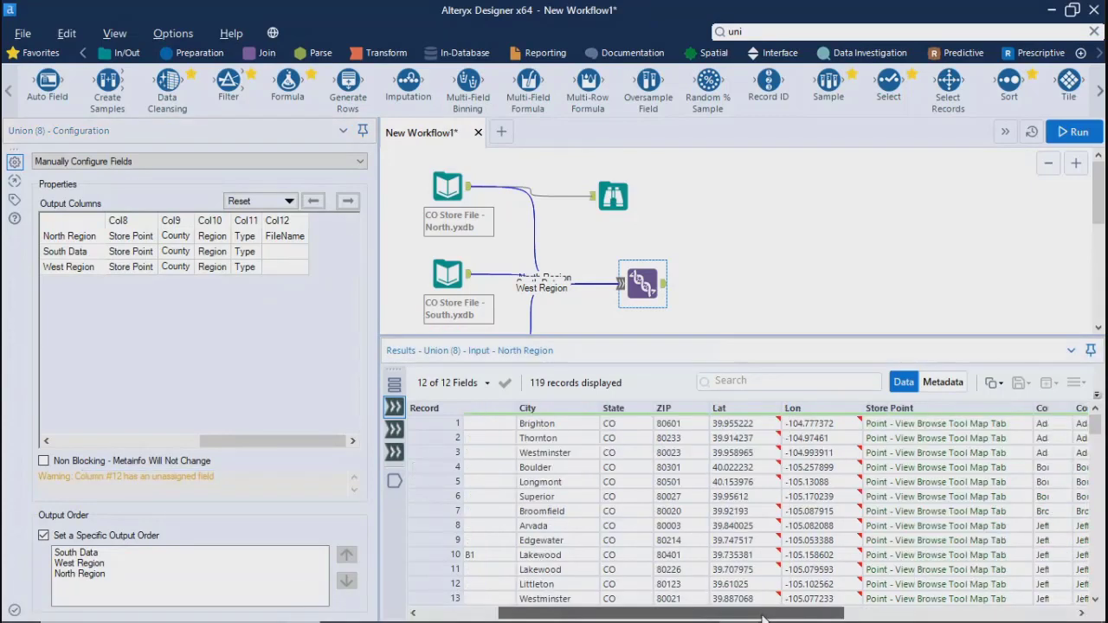
pyautogui.moveTo(1096, 424); pyautogui.dragTo(1095, 585)
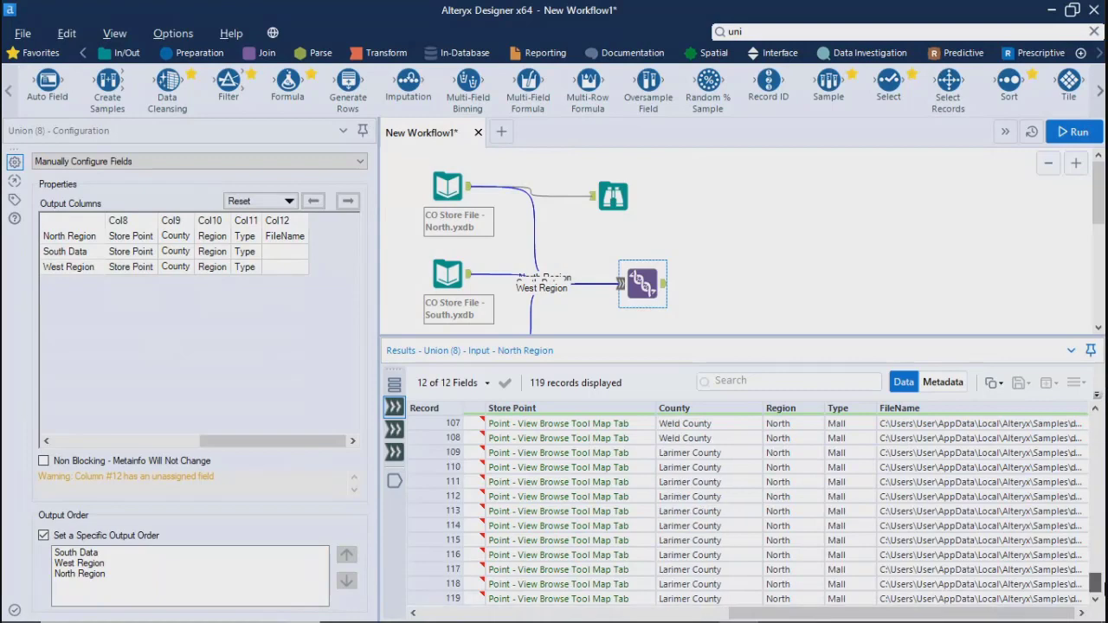
# Examine the South Data input's records and the combined Union output, including its FileName column
pyautogui.click(393, 430)
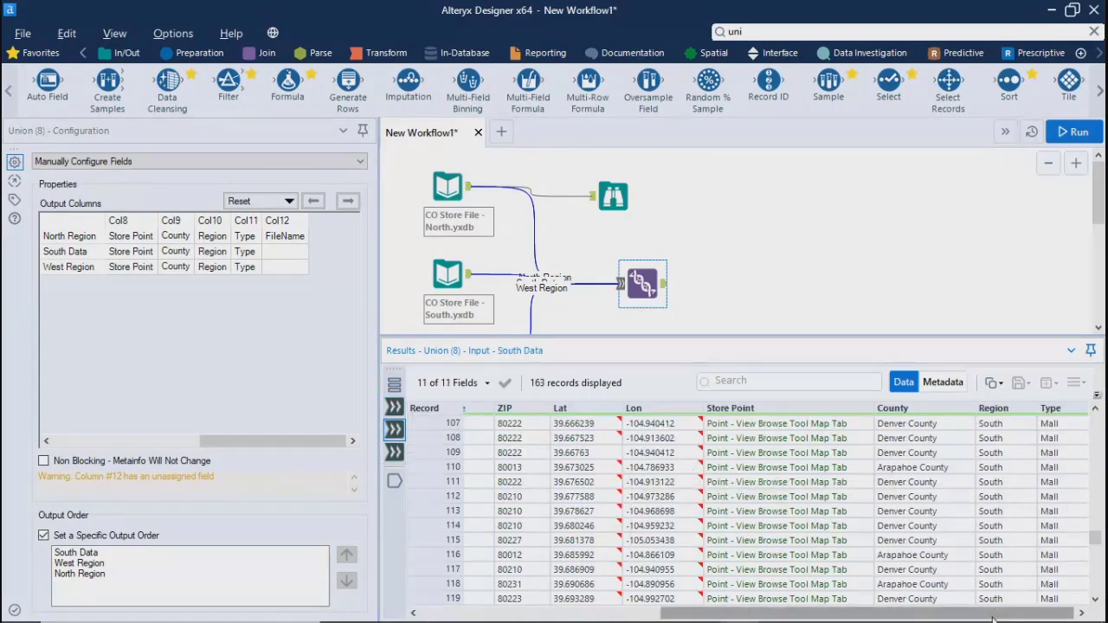
pyautogui.moveTo(1098, 547); pyautogui.dragTo(1097, 424)
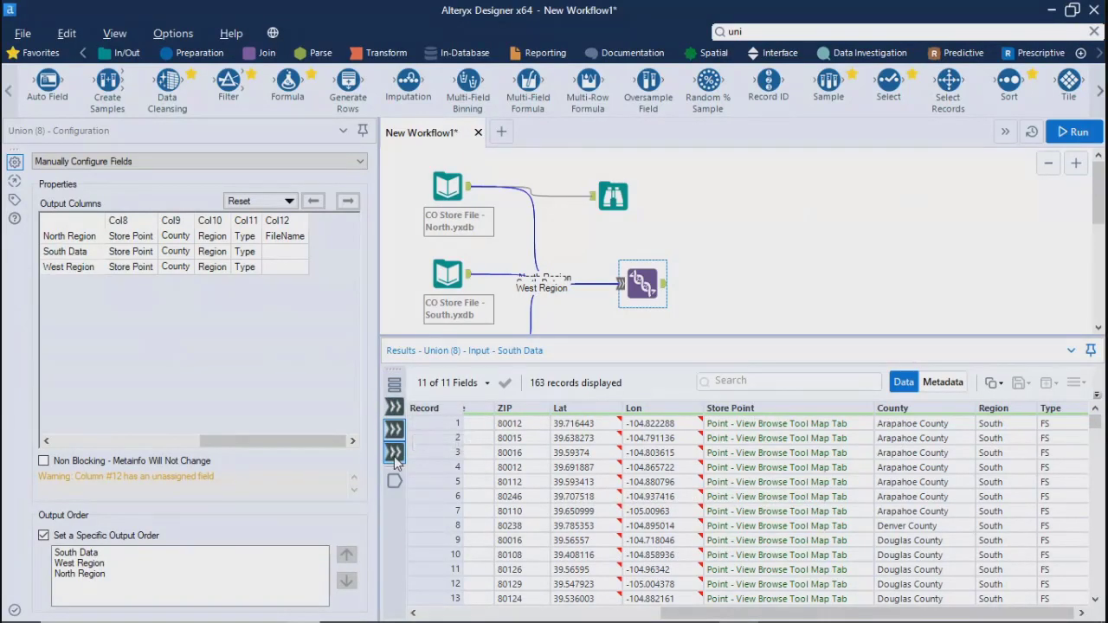
pyautogui.click(393, 482)
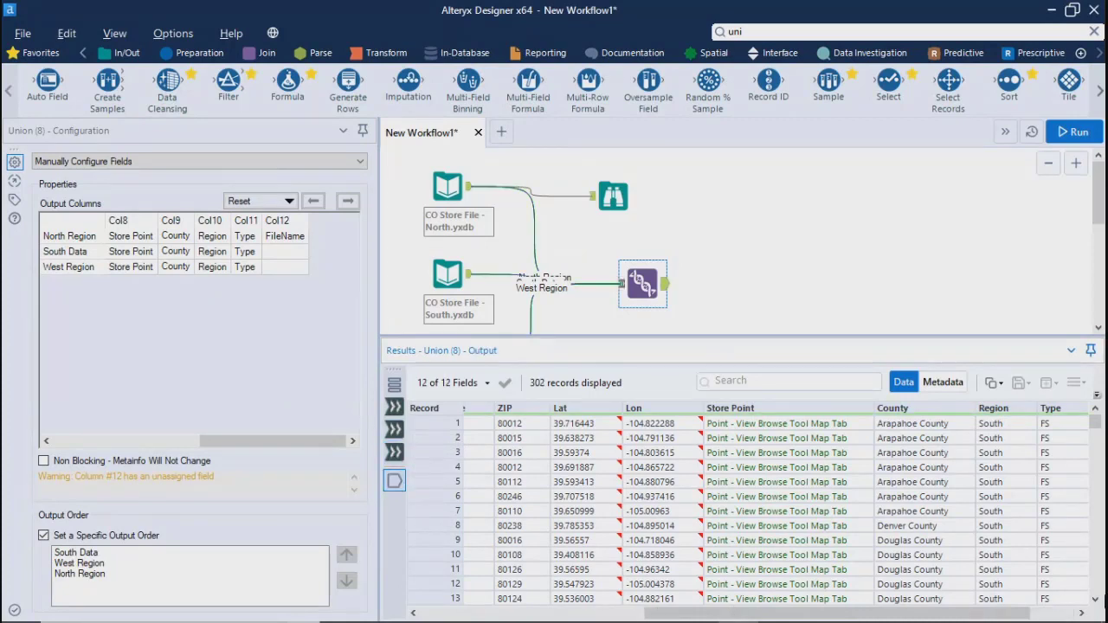
pyautogui.moveTo(1097, 425)
pyautogui.mouseDown()
pyautogui.moveTo(1099, 581)
pyautogui.moveTo(1103, 420)
pyautogui.mouseUp()
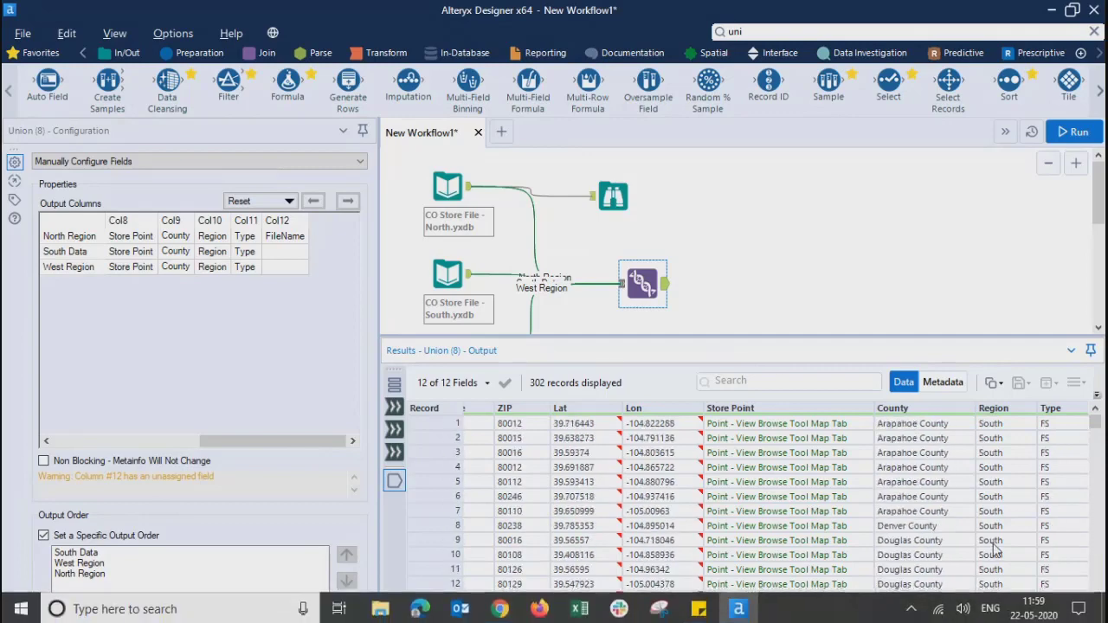
pyautogui.moveTo(976, 617); pyautogui.dragTo(1021, 617)
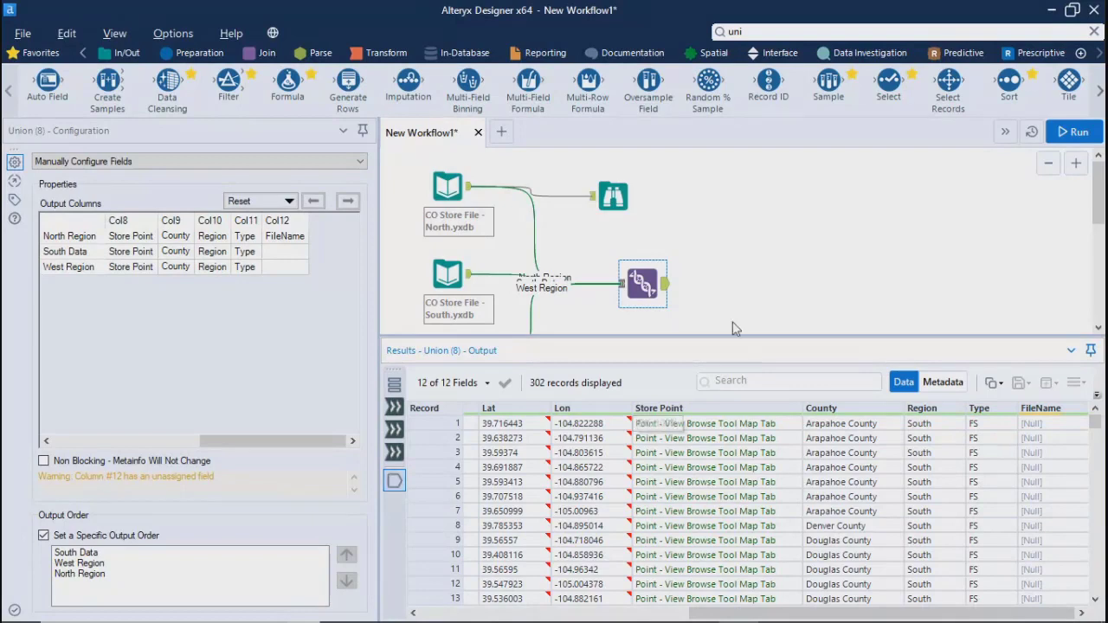
pyautogui.moveTo(708, 470); pyautogui.dragTo(707, 481)
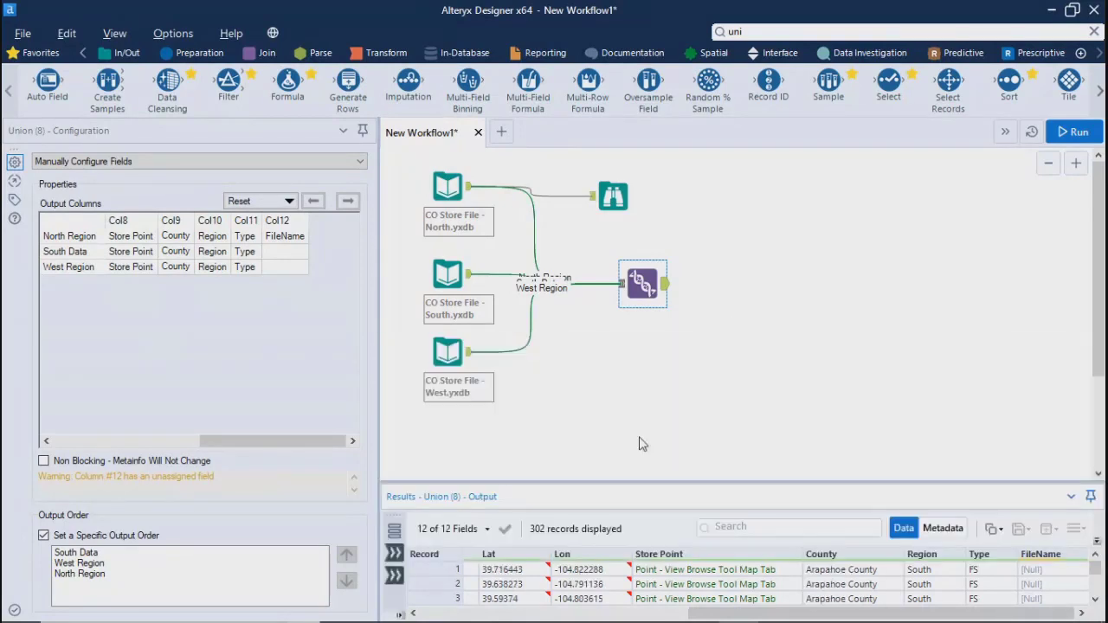
# Recheck the North, South and West input files and enlarge the results of the West store file
pyautogui.click(450, 189)
pyautogui.click(450, 273)
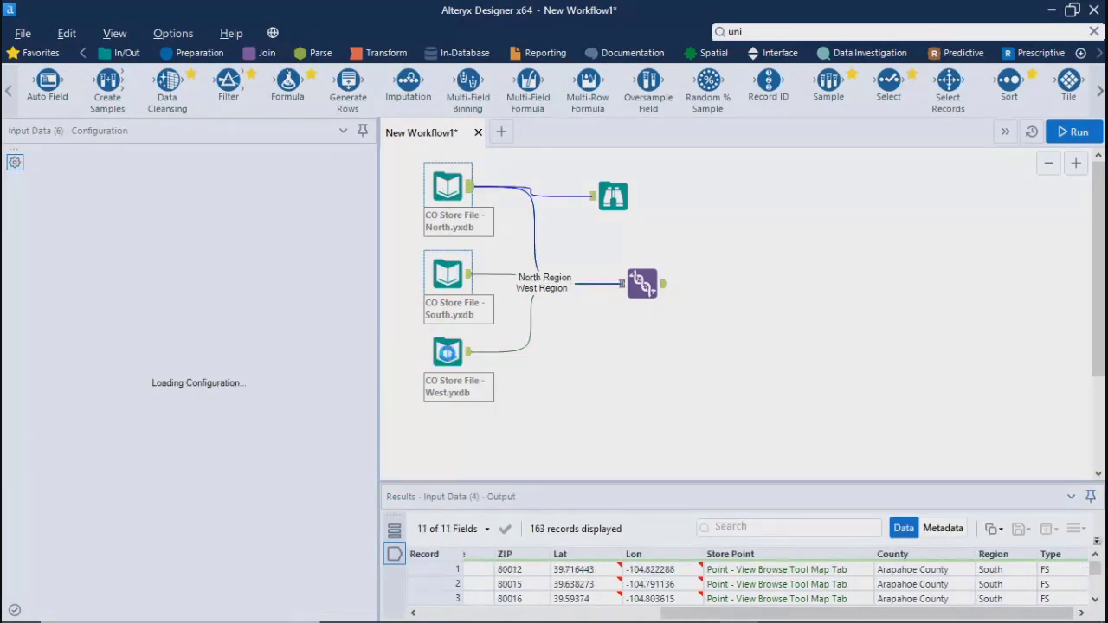
pyautogui.click(447, 353)
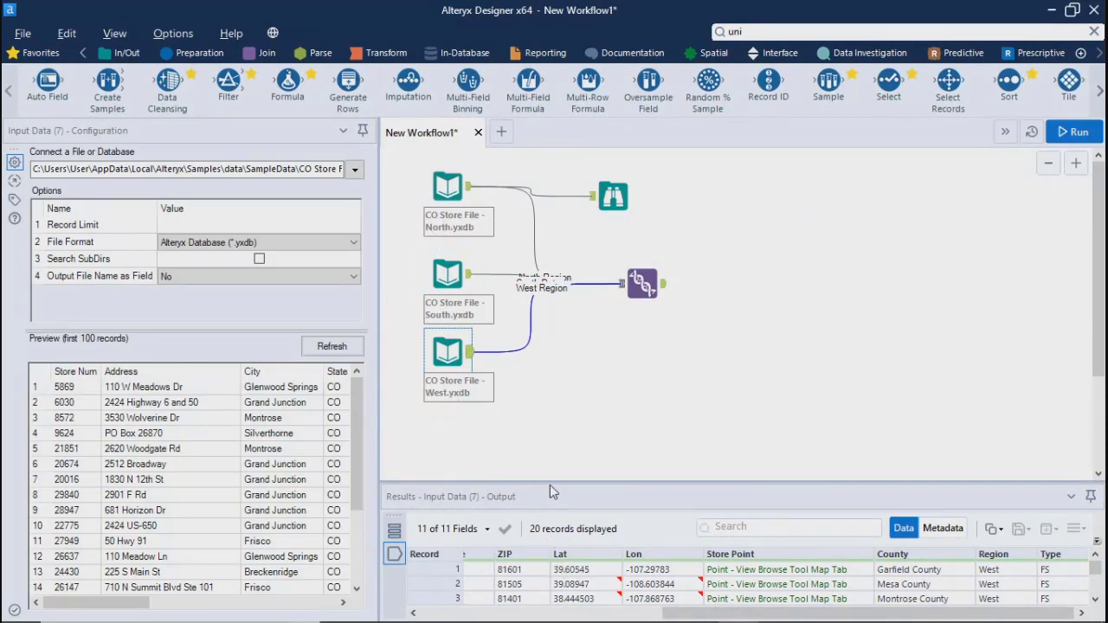
pyautogui.moveTo(547, 481); pyautogui.dragTo(539, 250)
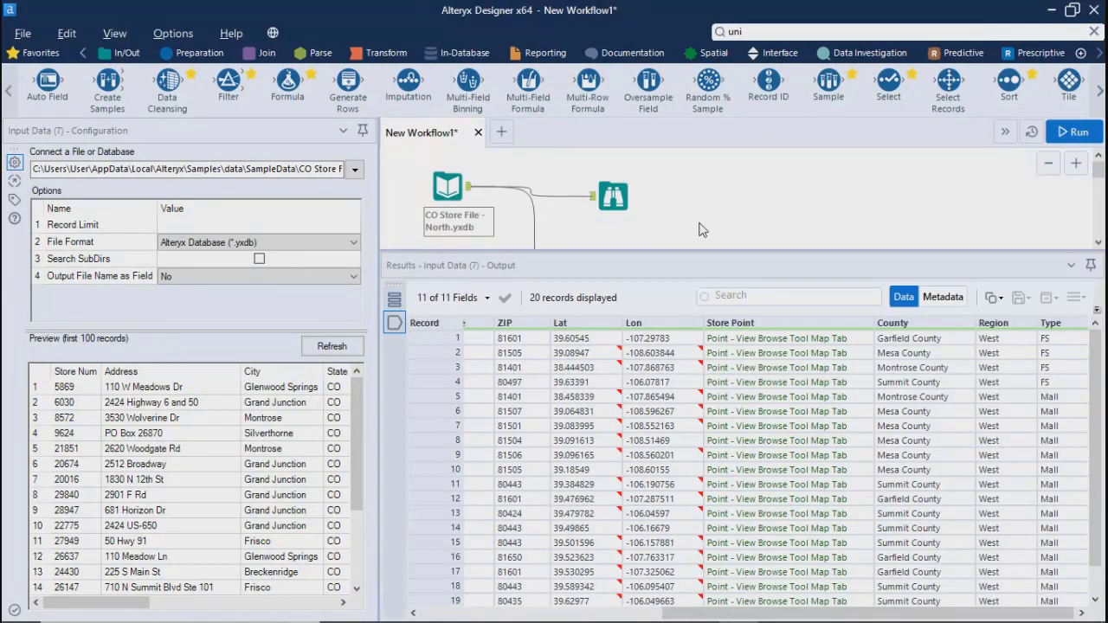
# Compare the Union output's FileName values for South, West and North records with the Column #12 warning and its column mapping
pyautogui.click(1012, 250)
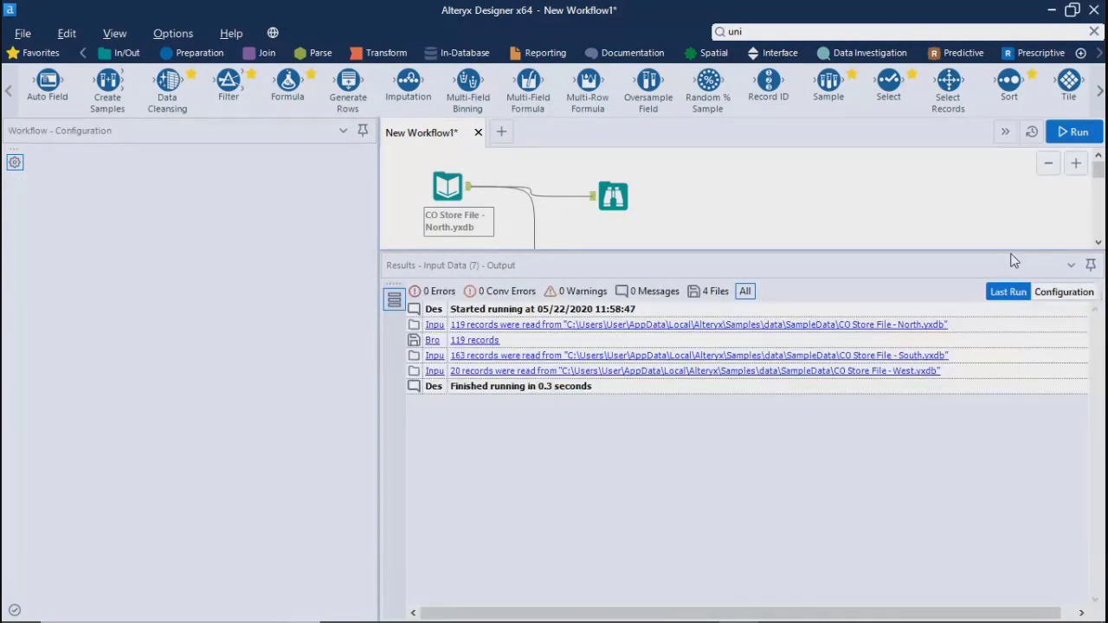
pyautogui.moveTo(1010, 250); pyautogui.dragTo(1001, 333)
pyautogui.click(642, 284)
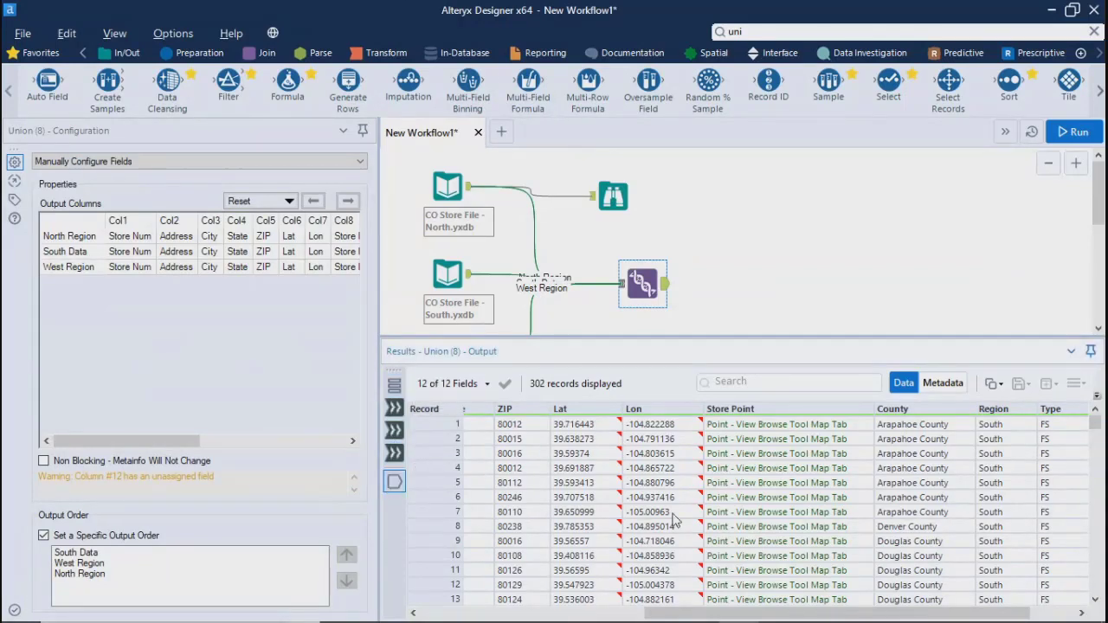
pyautogui.moveTo(853, 619); pyautogui.dragTo(897, 619)
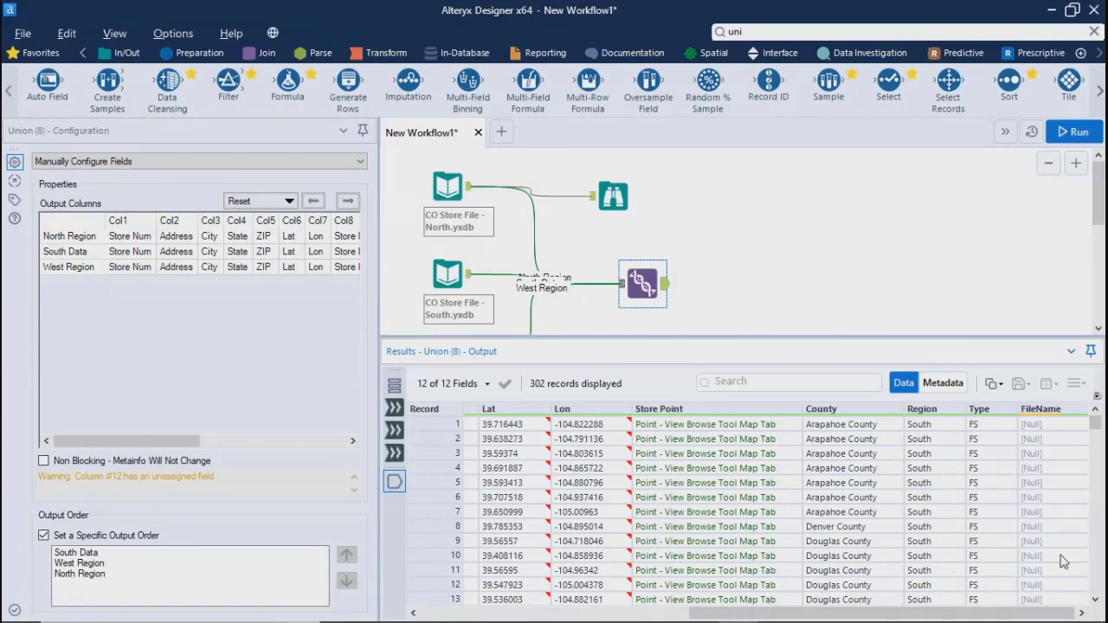
pyautogui.moveTo(1096, 422); pyautogui.dragTo(1095, 522)
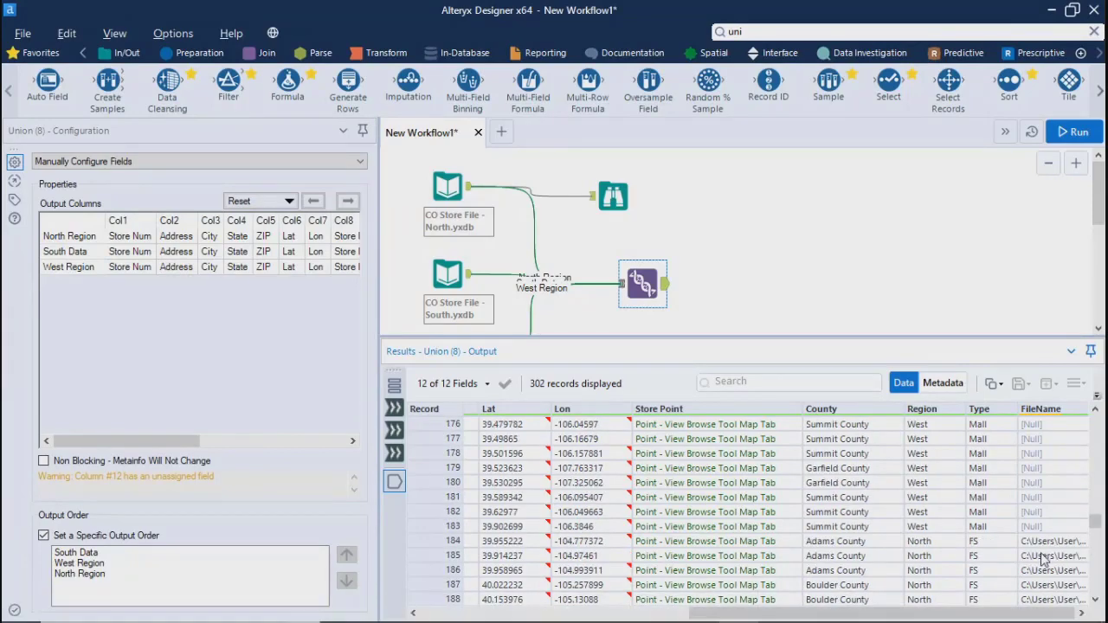
pyautogui.moveTo(46, 476); pyautogui.dragTo(185, 493)
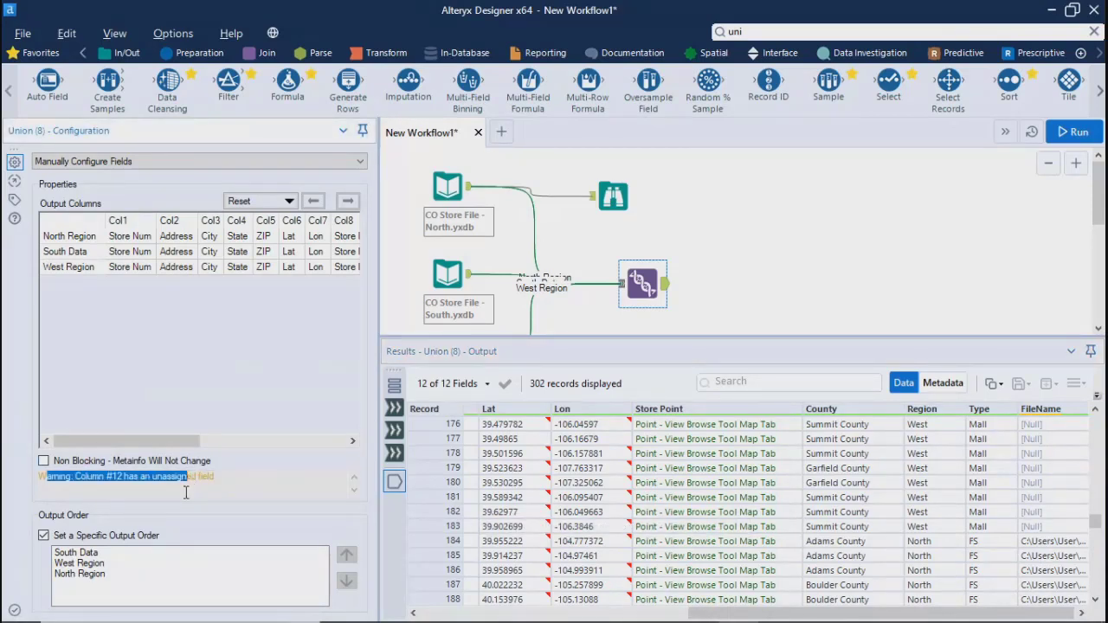
pyautogui.click(227, 475)
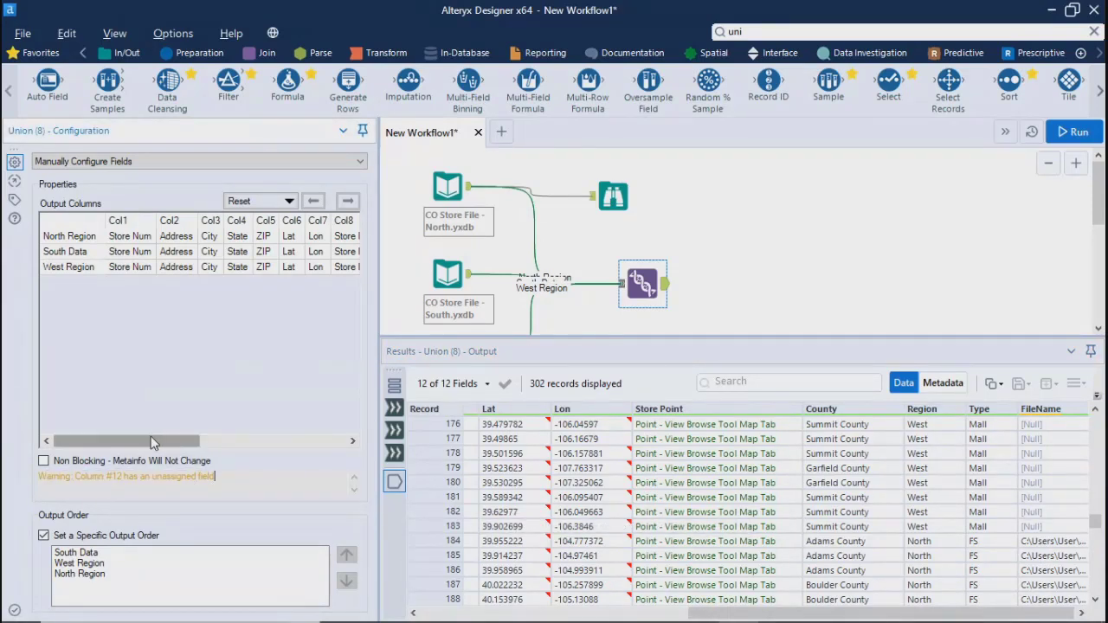
pyautogui.moveTo(152, 443); pyautogui.dragTo(299, 443)
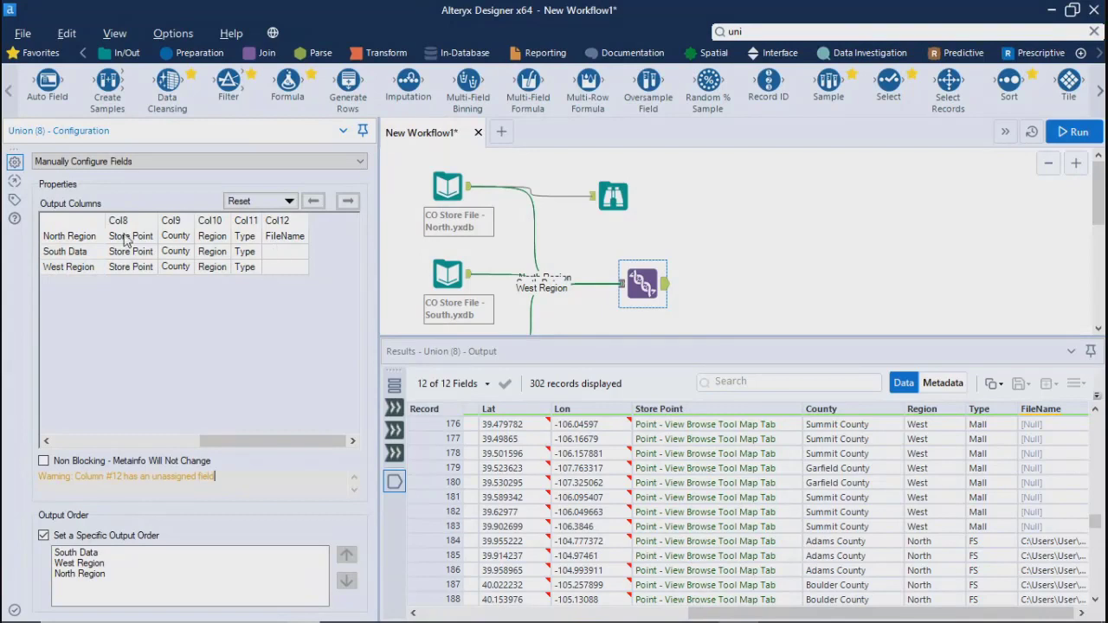
pyautogui.click(284, 239)
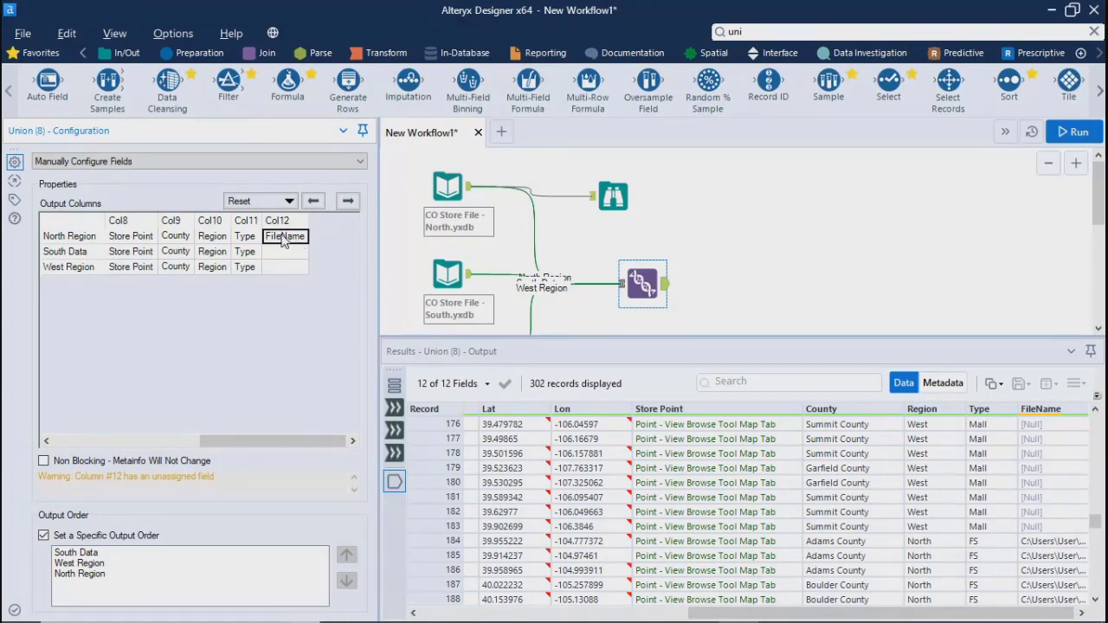
# Compare the Output File Name as Field setting across the North, South and West input files
pyautogui.click(437, 188)
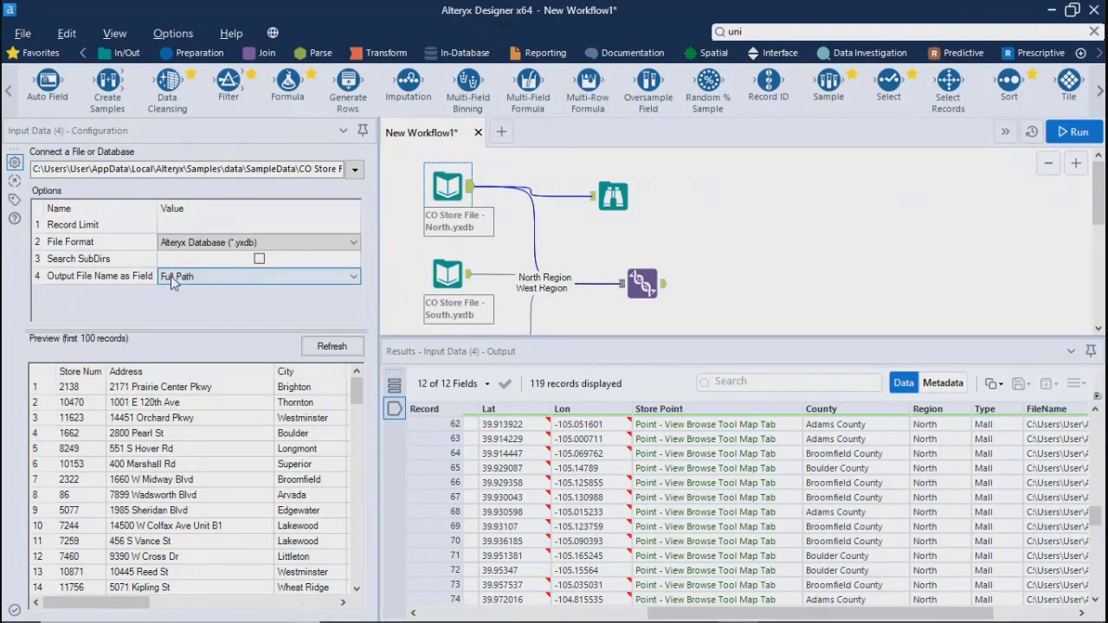
pyautogui.click(442, 274)
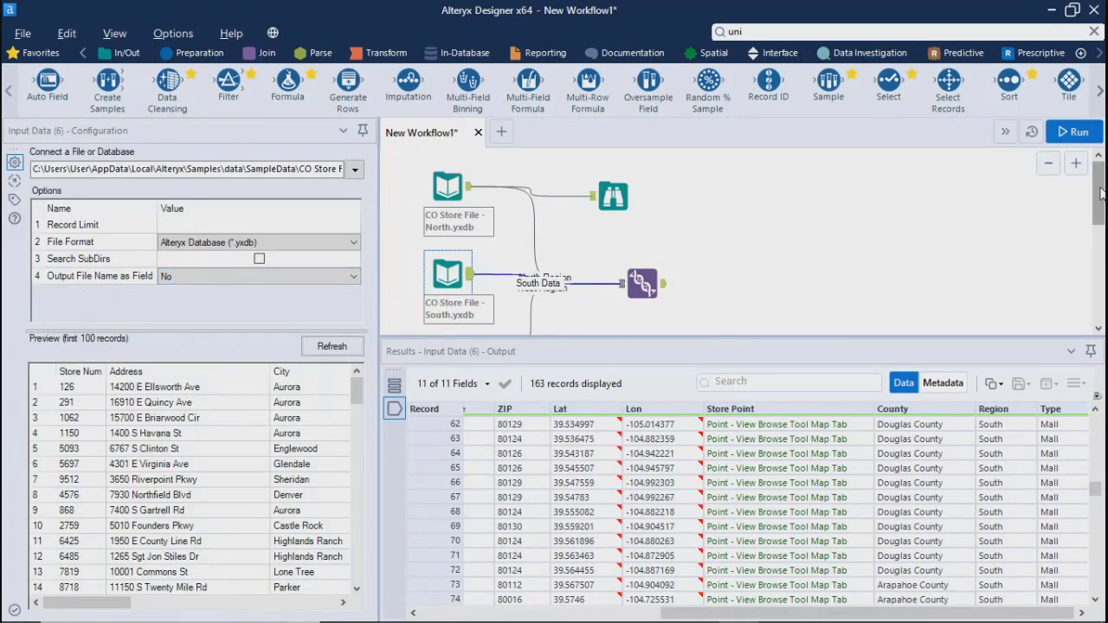
pyautogui.moveTo(1099, 192); pyautogui.dragTo(1099, 229)
pyautogui.click(447, 251)
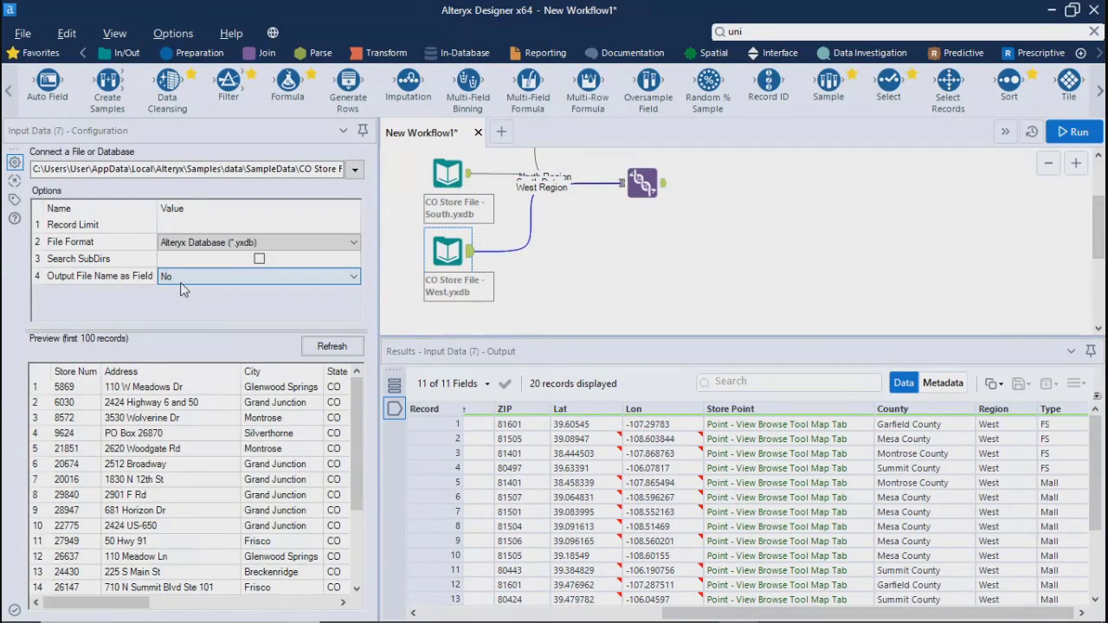
# Switch to the AnyMeeting browser window, unmute the host's microphone, mute all attendees, and return to Alteryx Designer
pyautogui.moveTo(500, 606)
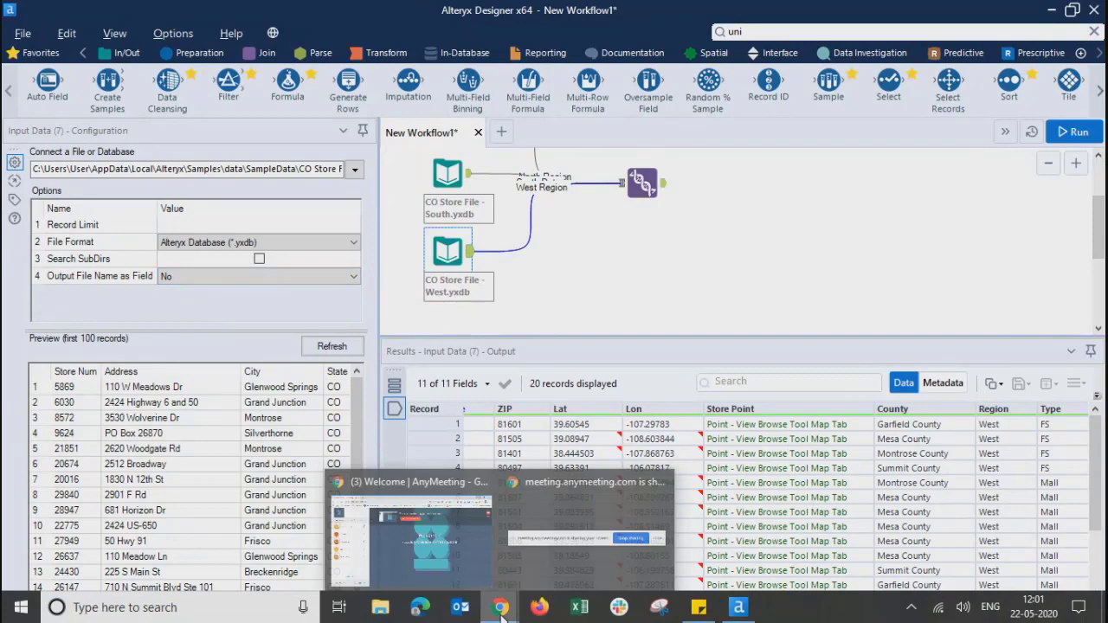
pyautogui.click(424, 519)
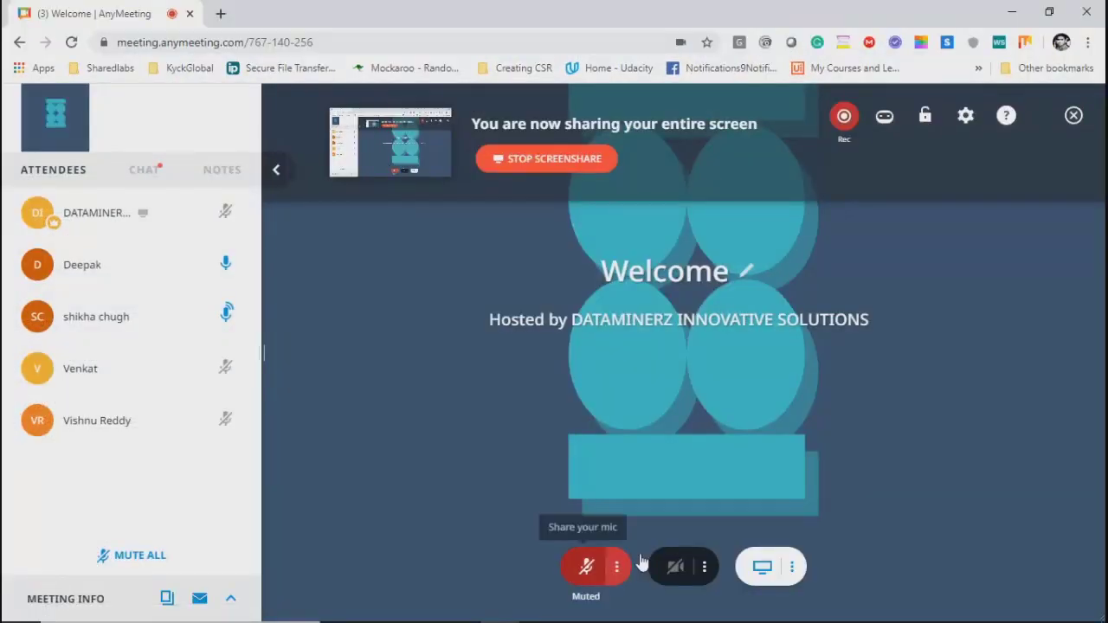
pyautogui.click(586, 566)
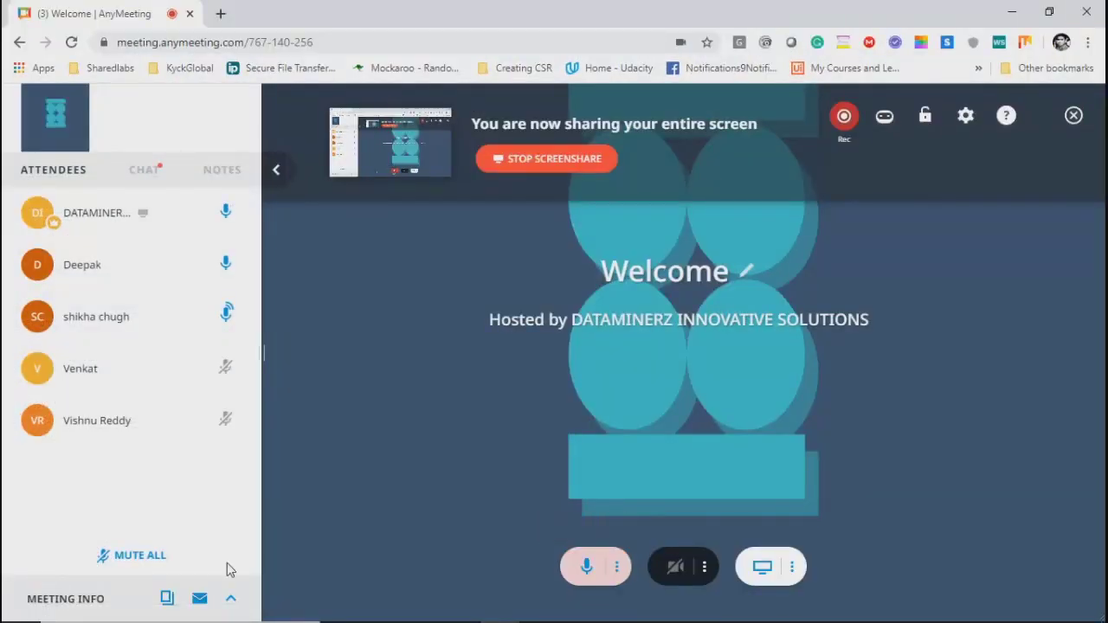
pyautogui.click(137, 556)
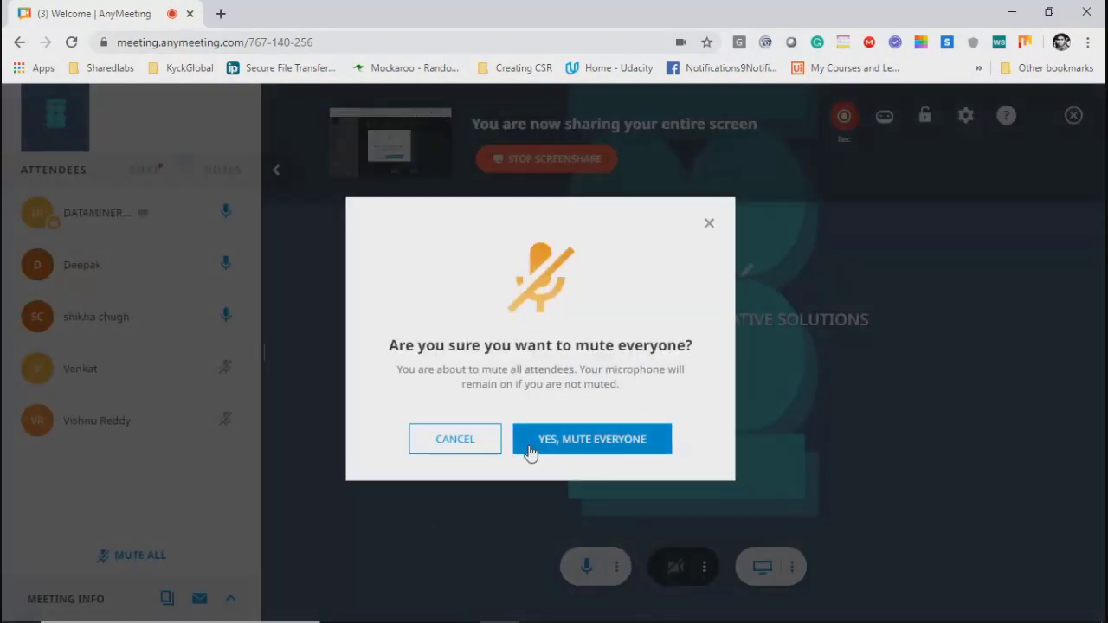
pyautogui.click(529, 452)
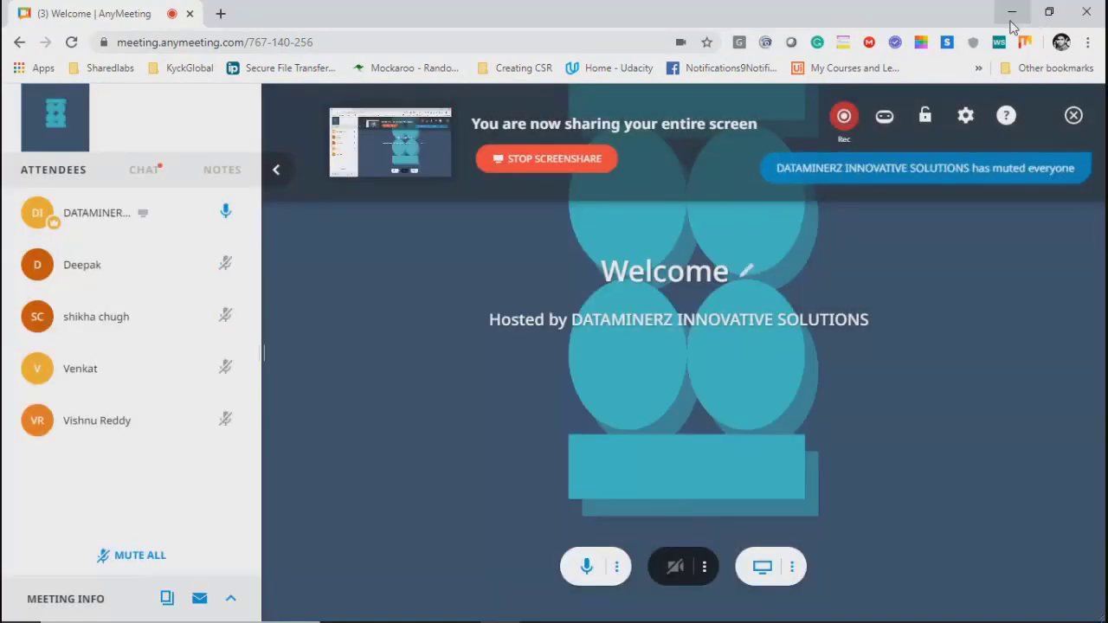
pyautogui.click(1010, 19)
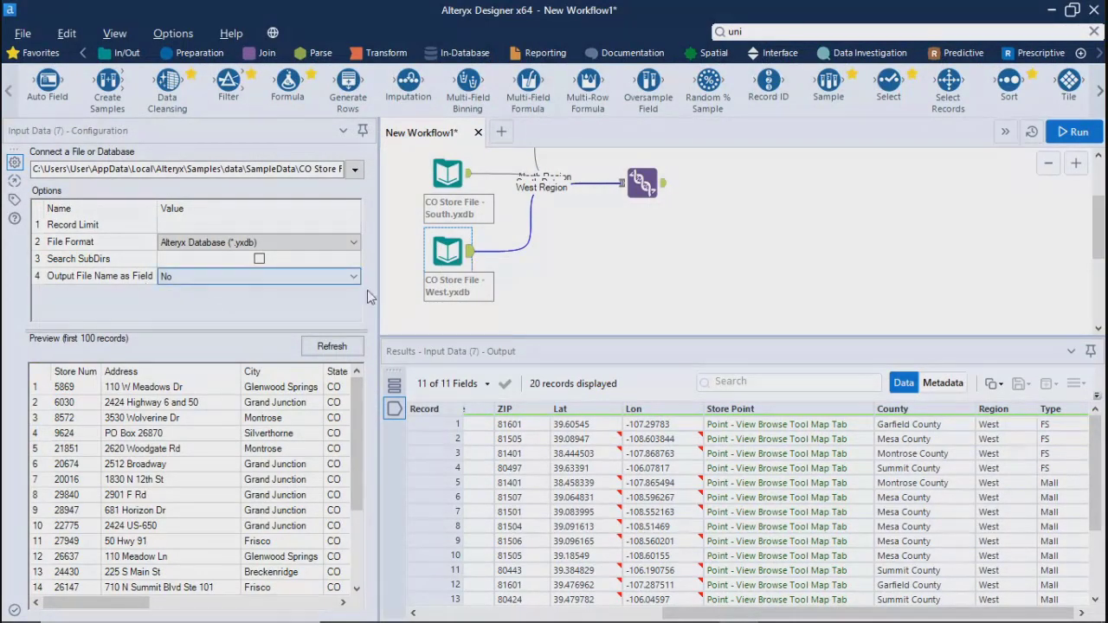
# Set Output File Name as Field to Full Path for both the South and West store files
pyautogui.click(447, 173)
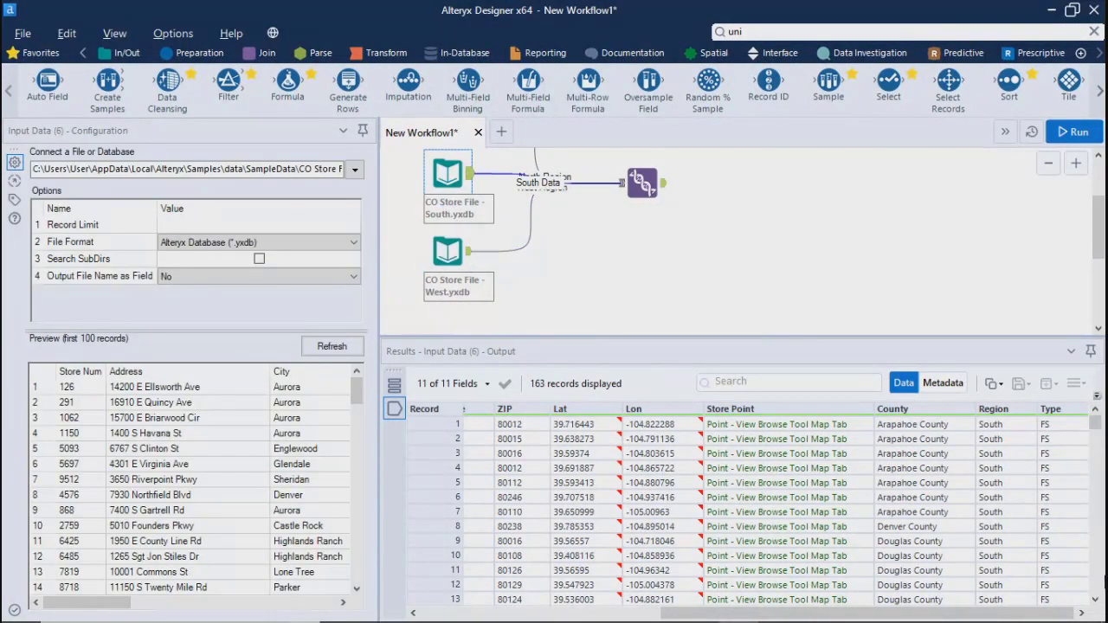
pyautogui.click(642, 182)
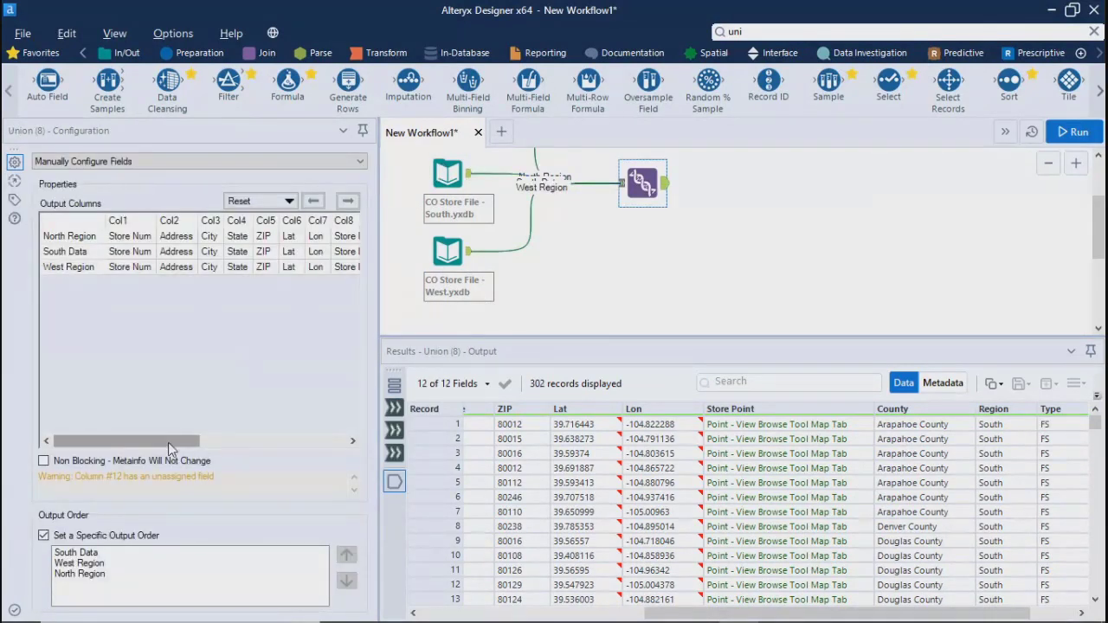
pyautogui.moveTo(182, 440); pyautogui.dragTo(334, 444)
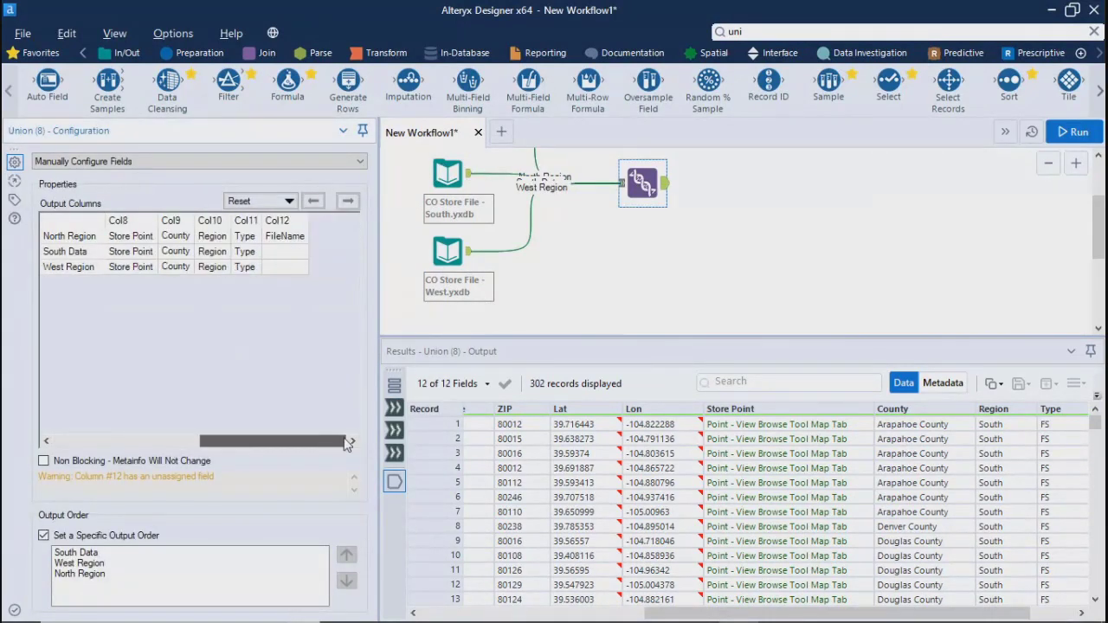
pyautogui.click(281, 263)
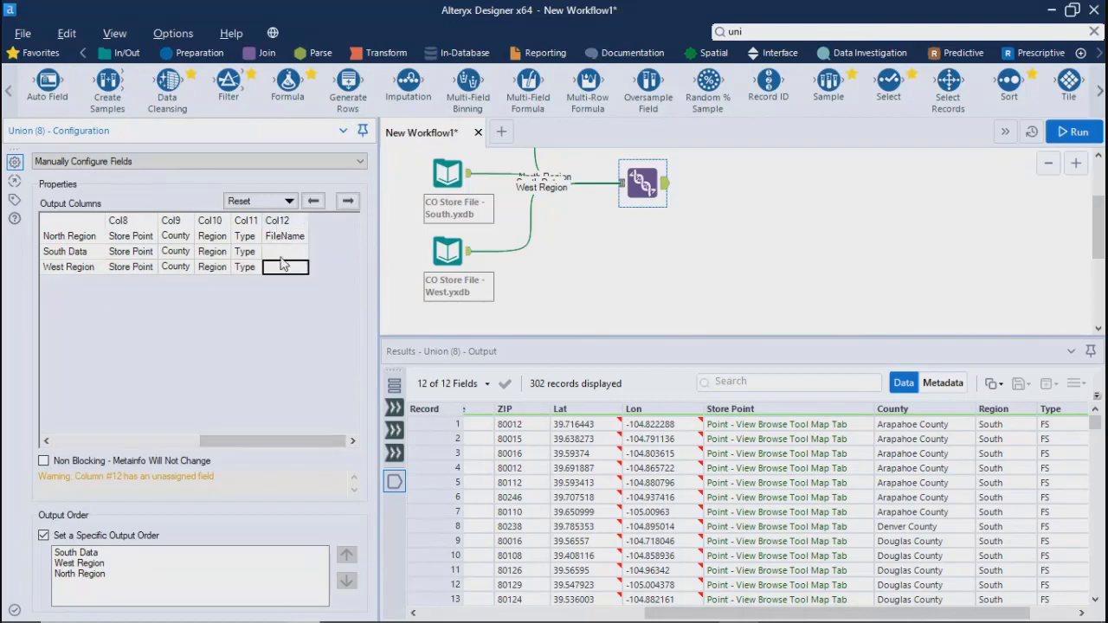
pyautogui.click(449, 177)
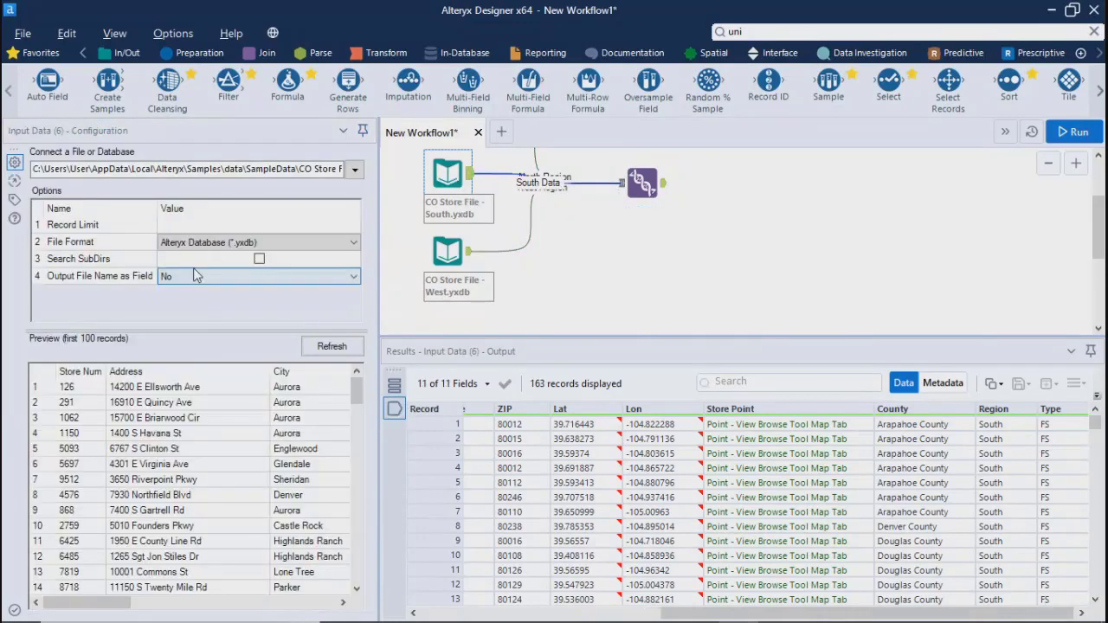
pyautogui.click(186, 276)
pyautogui.click(179, 313)
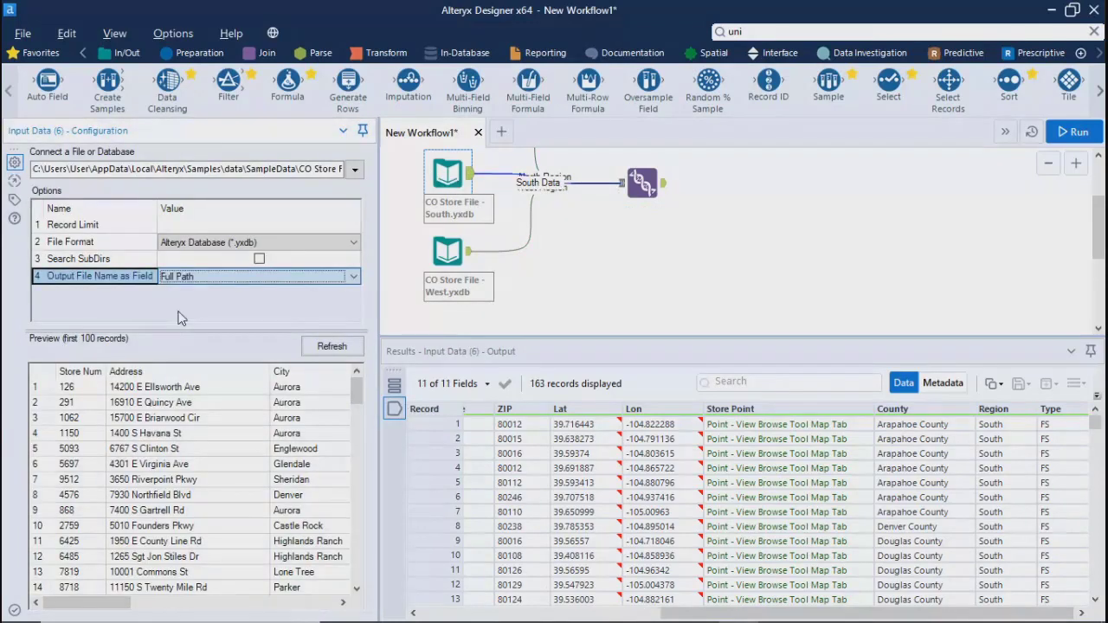
pyautogui.click(448, 252)
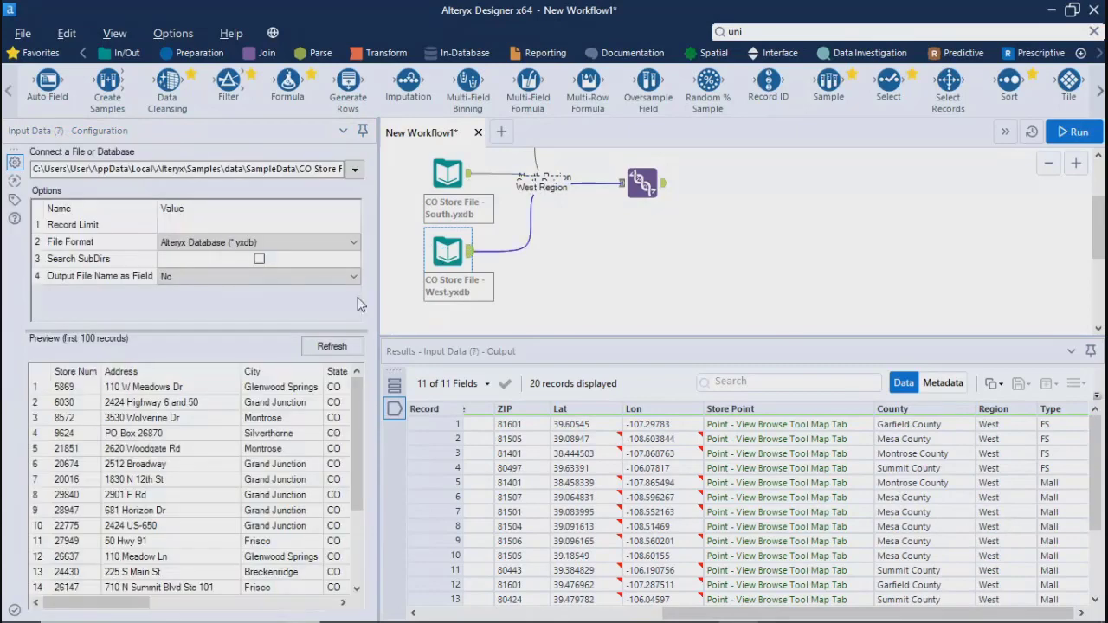
pyautogui.click(186, 277)
pyautogui.click(192, 315)
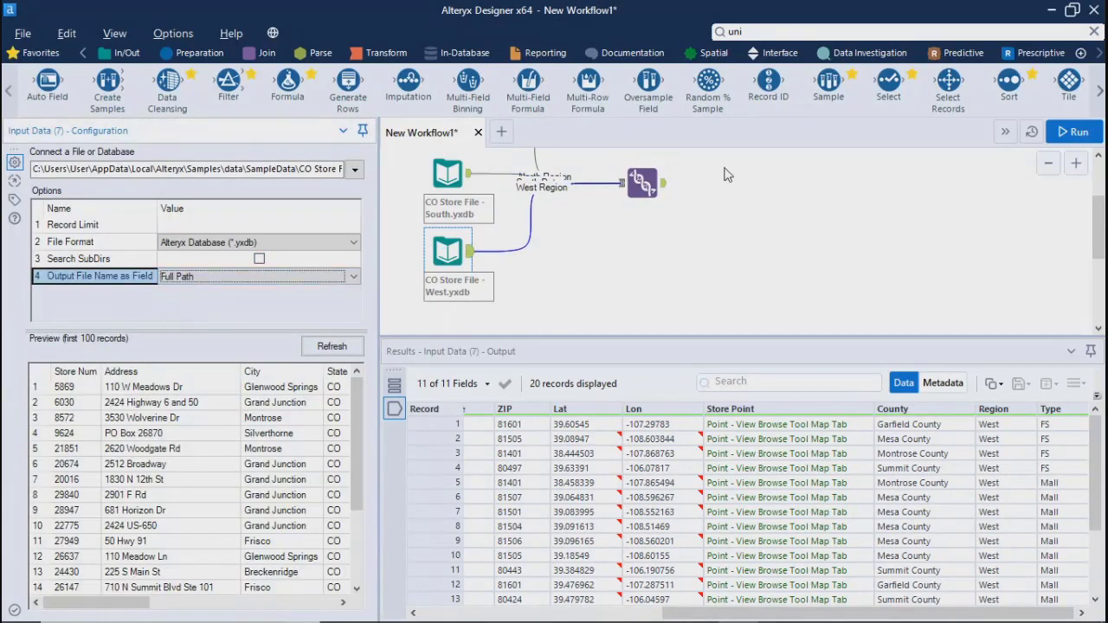
# Review the Union tool's output columns through Col12 for all three inputs and run the workflow
pyautogui.click(642, 182)
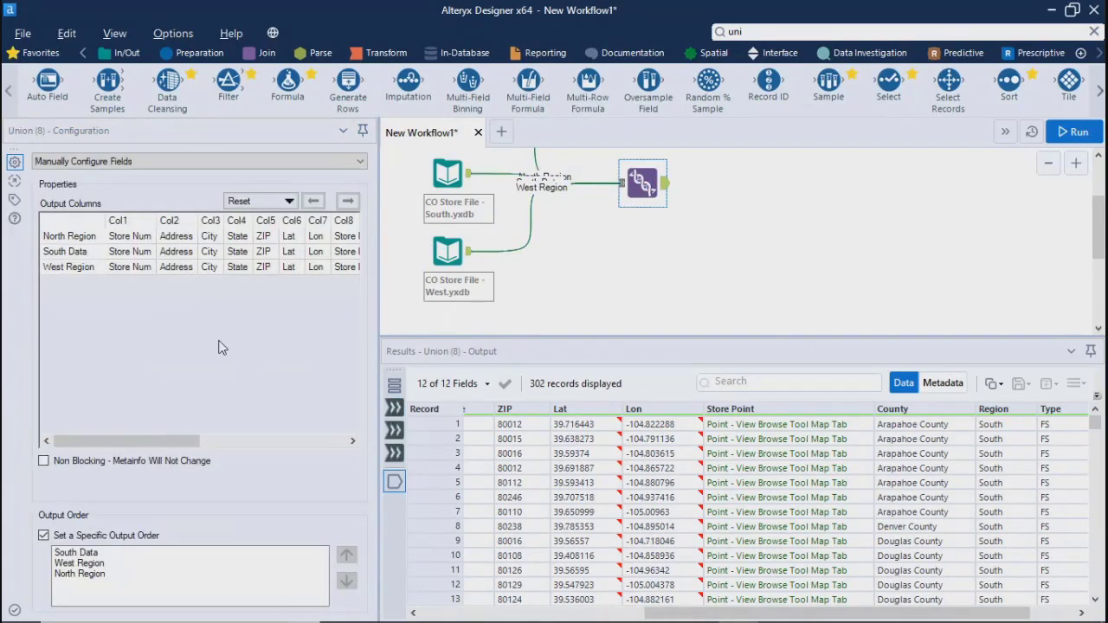
pyautogui.moveTo(157, 440); pyautogui.dragTo(303, 441)
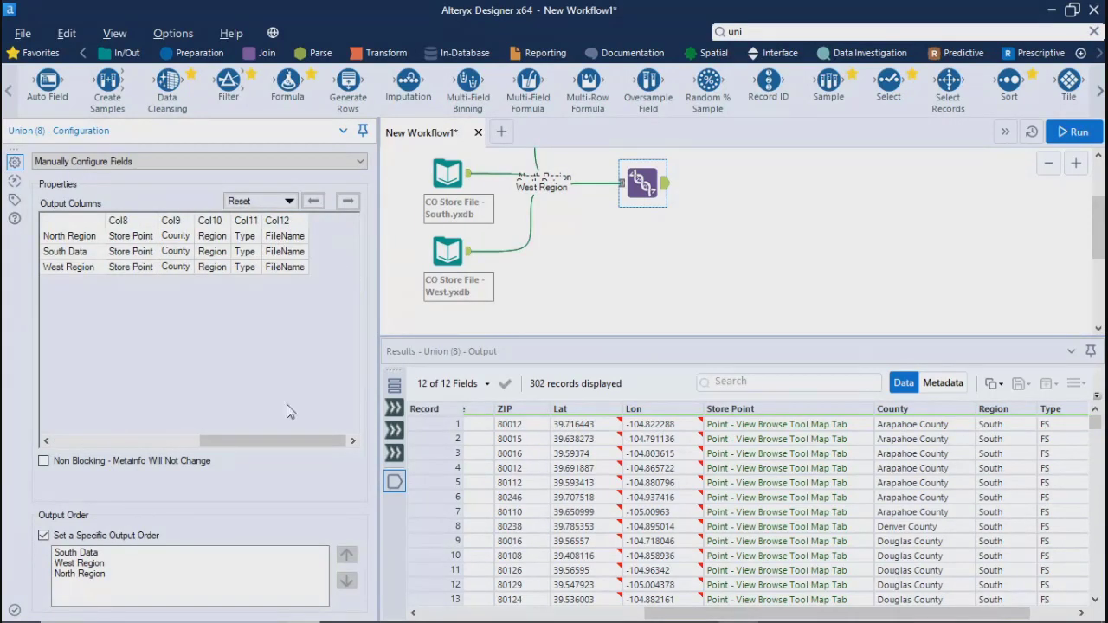
pyautogui.moveTo(272, 441); pyautogui.dragTo(125, 441)
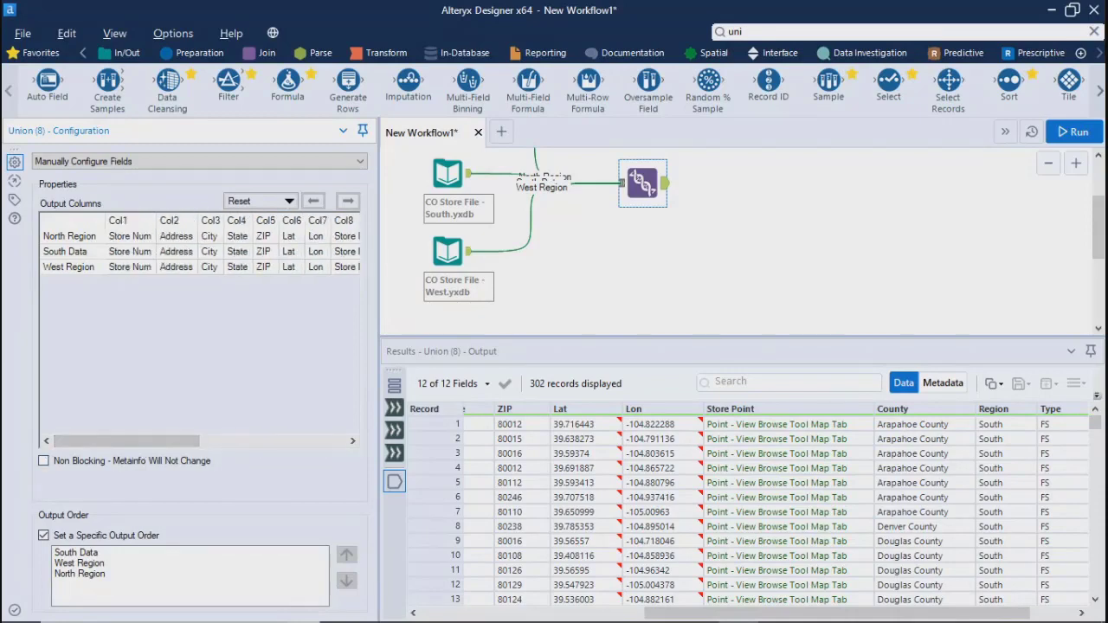
pyautogui.click(1070, 133)
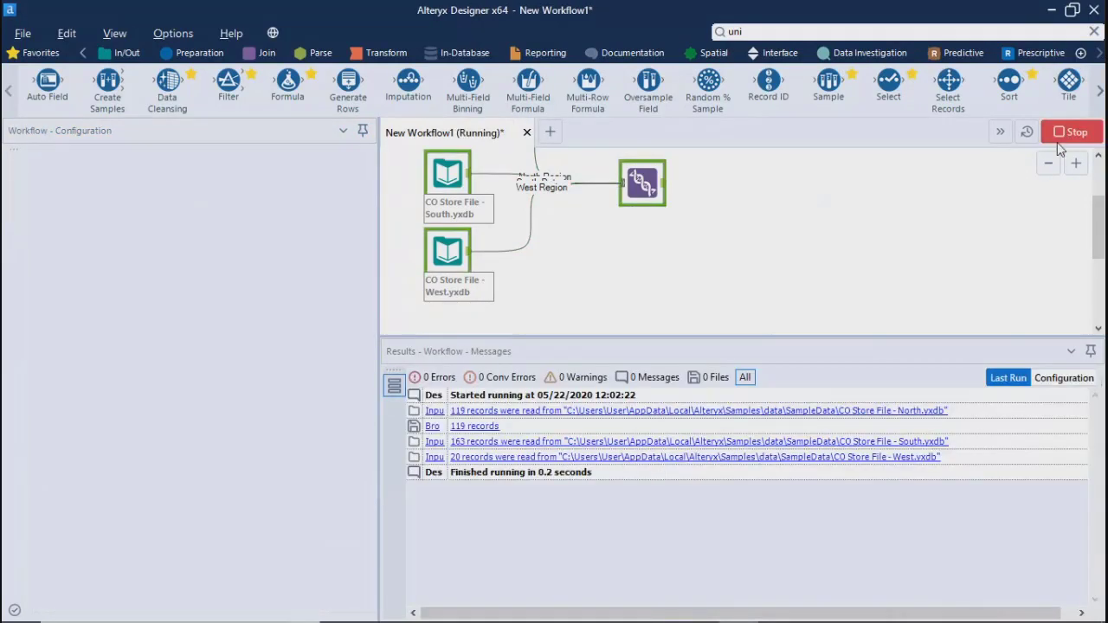
# Examine the Union output's FileName column from the first record to the last
pyautogui.click(693, 383)
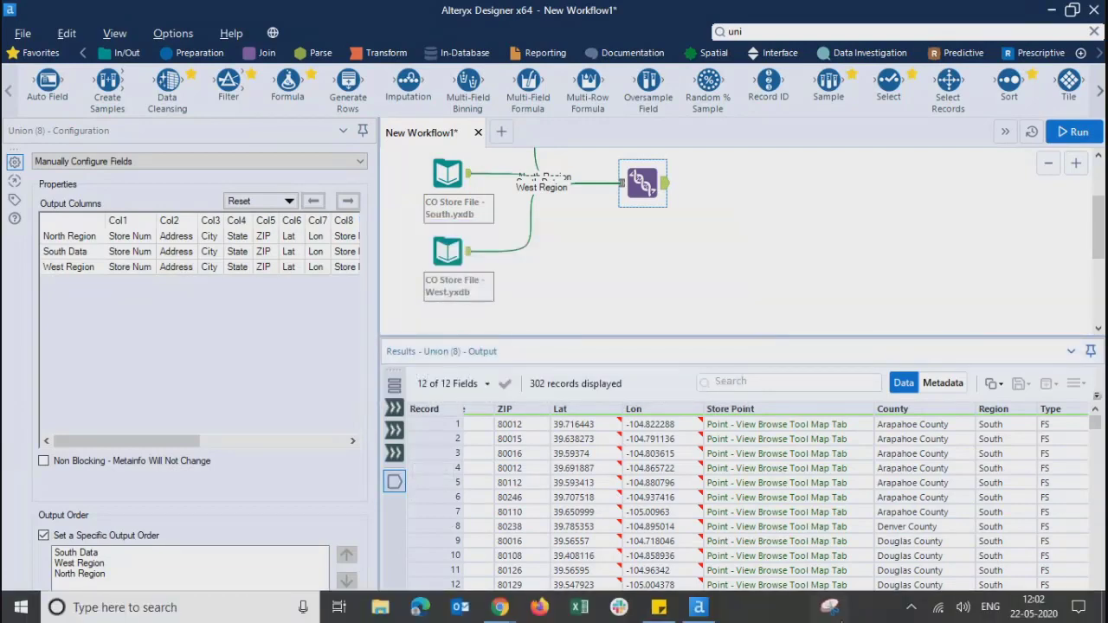
pyautogui.click(701, 318)
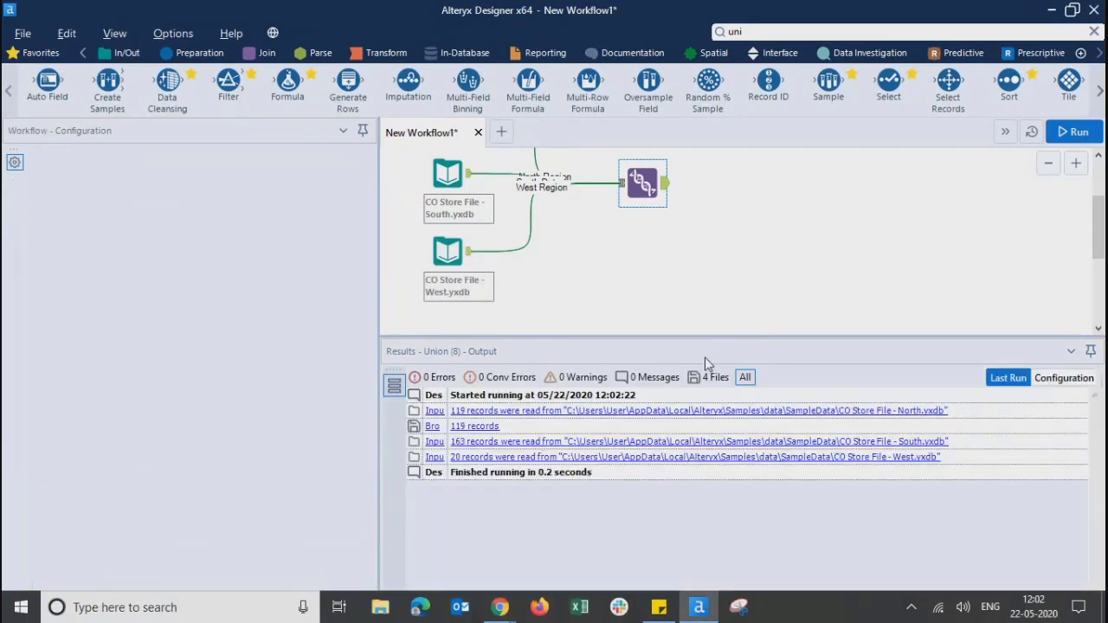
pyautogui.click(642, 183)
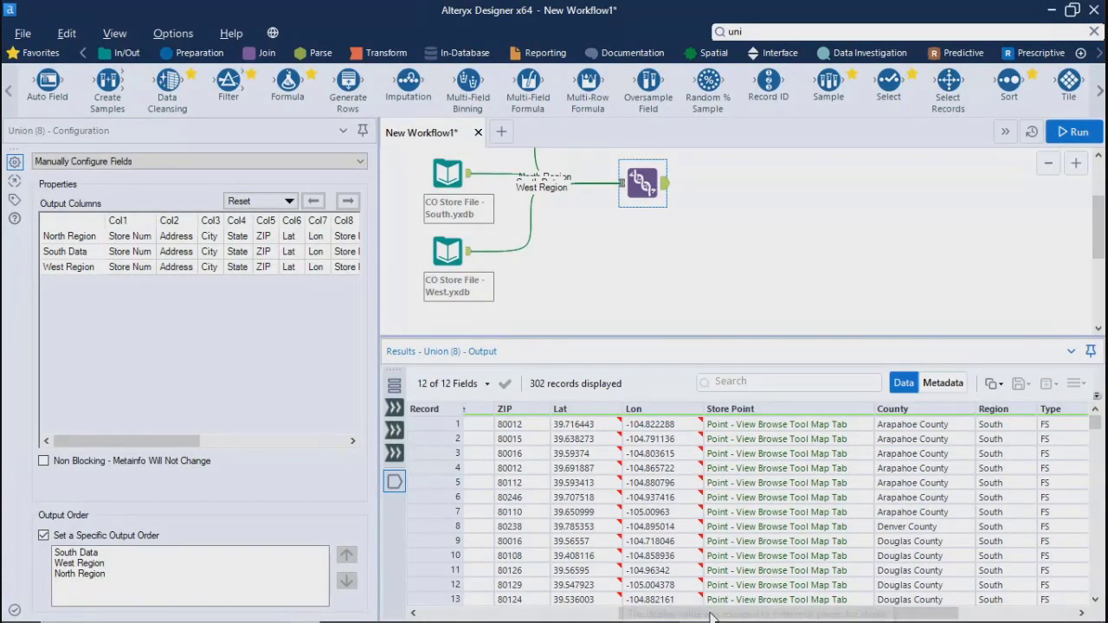
pyautogui.moveTo(708, 614); pyautogui.dragTo(826, 614)
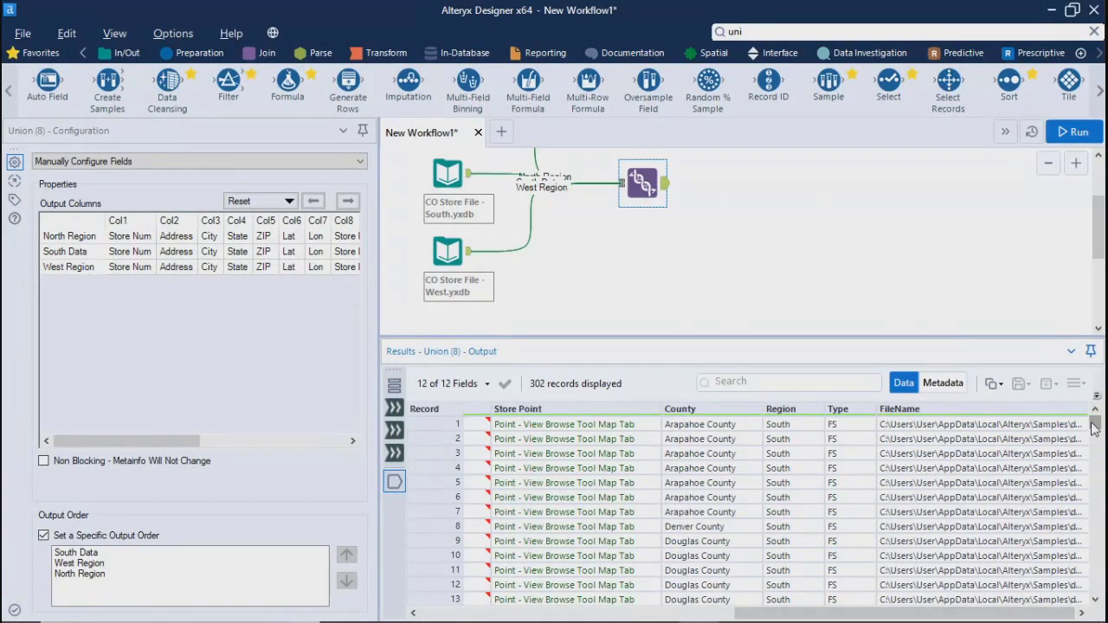
pyautogui.moveTo(1093, 429); pyautogui.dragTo(1096, 587)
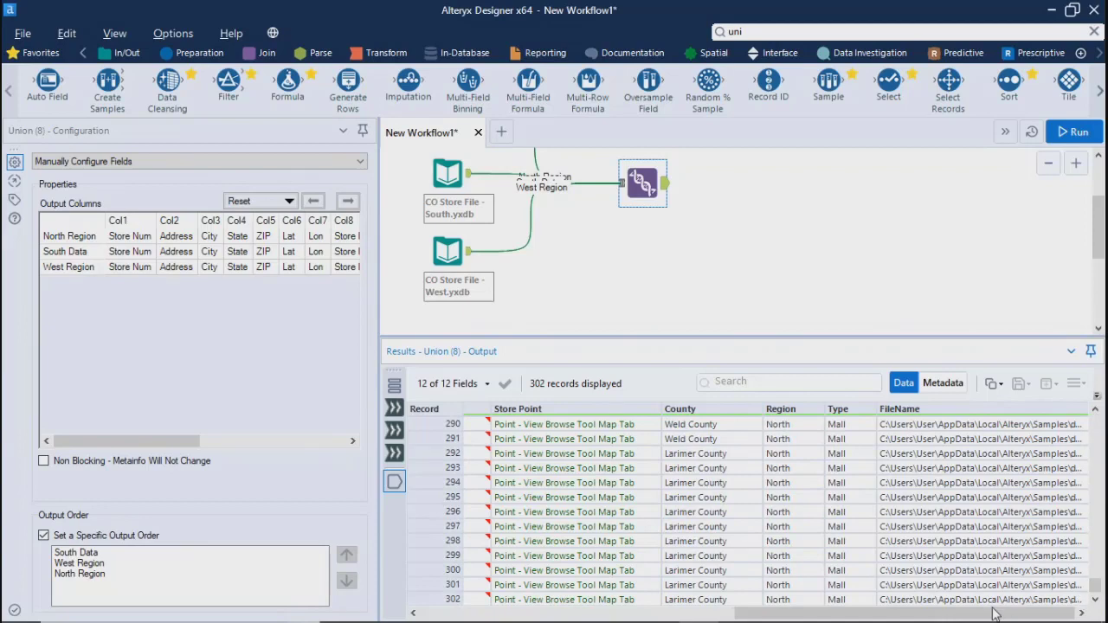
pyautogui.moveTo(989, 616); pyautogui.dragTo(676, 615)
pyautogui.click(663, 251)
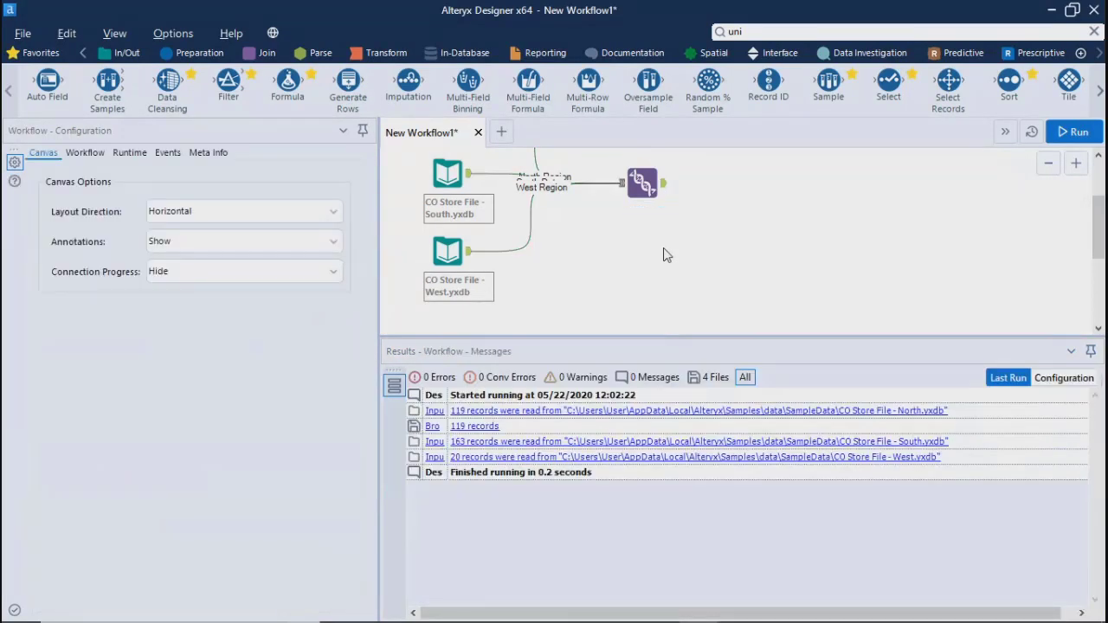
# Review the settings and assets of a Run Command event for the workflow, closing the event without adding it
pyautogui.scroll(1, 690, 242)
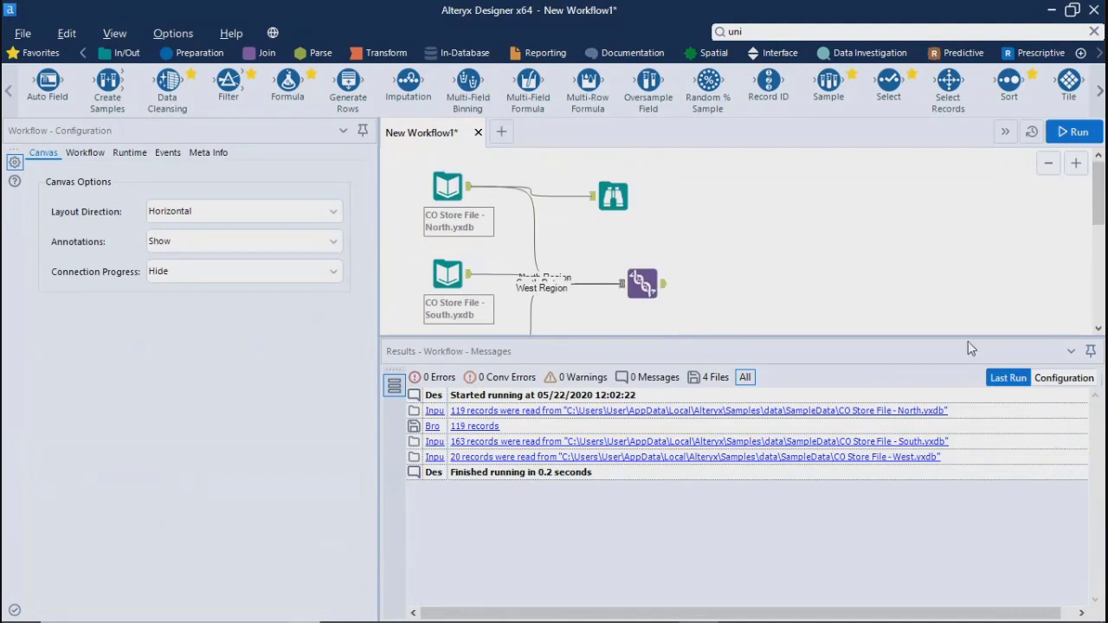
pyautogui.moveTo(968, 338); pyautogui.dragTo(984, 509)
pyautogui.click(442, 351)
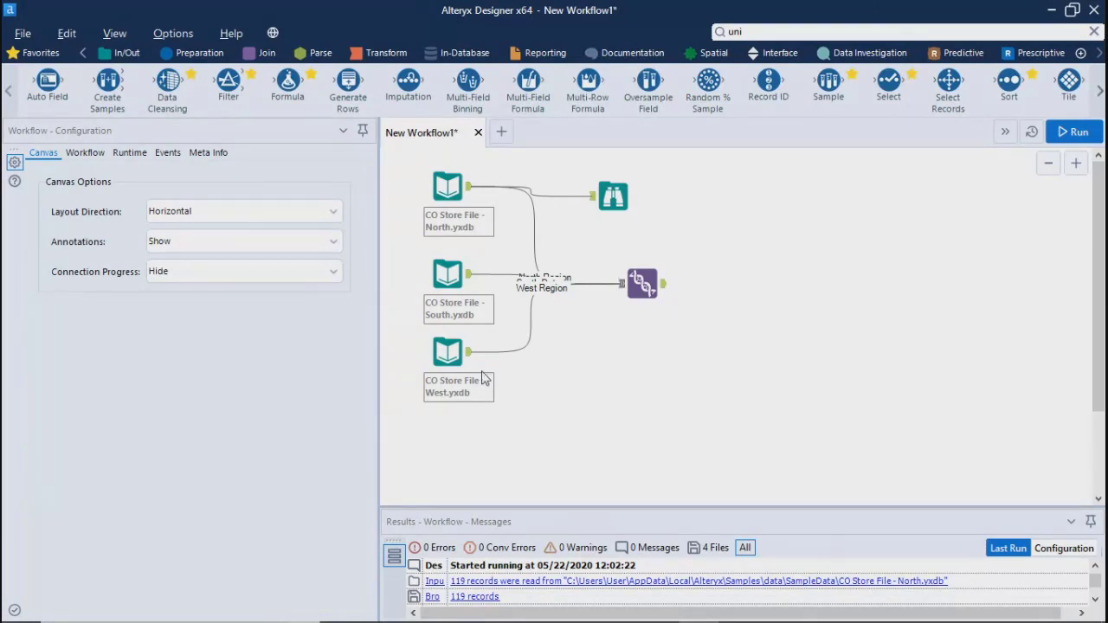
pyautogui.click(168, 153)
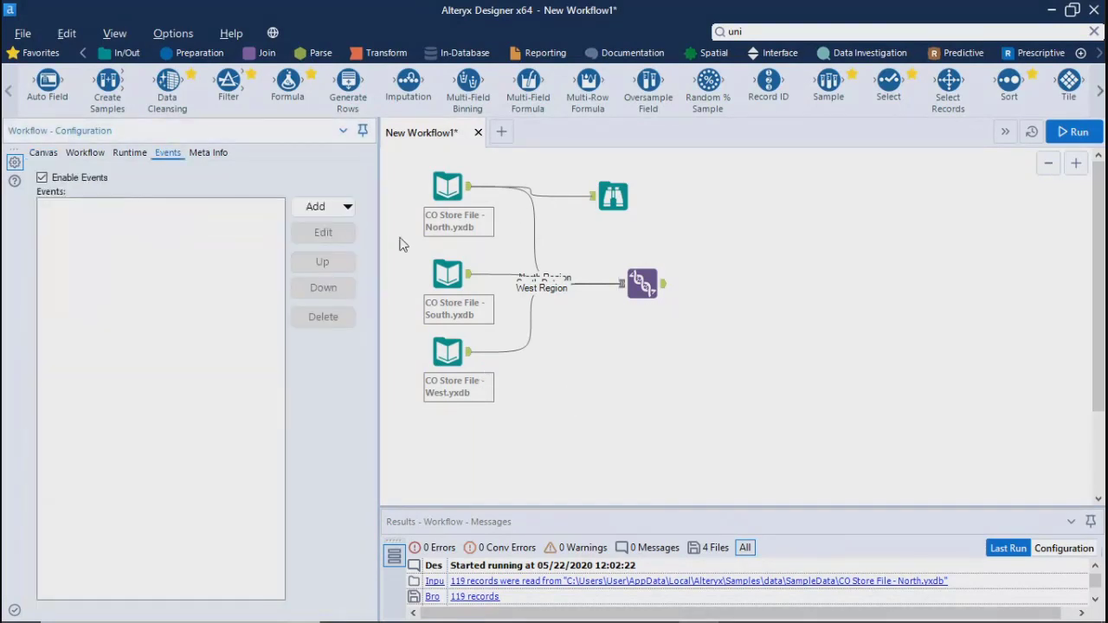
pyautogui.click(348, 206)
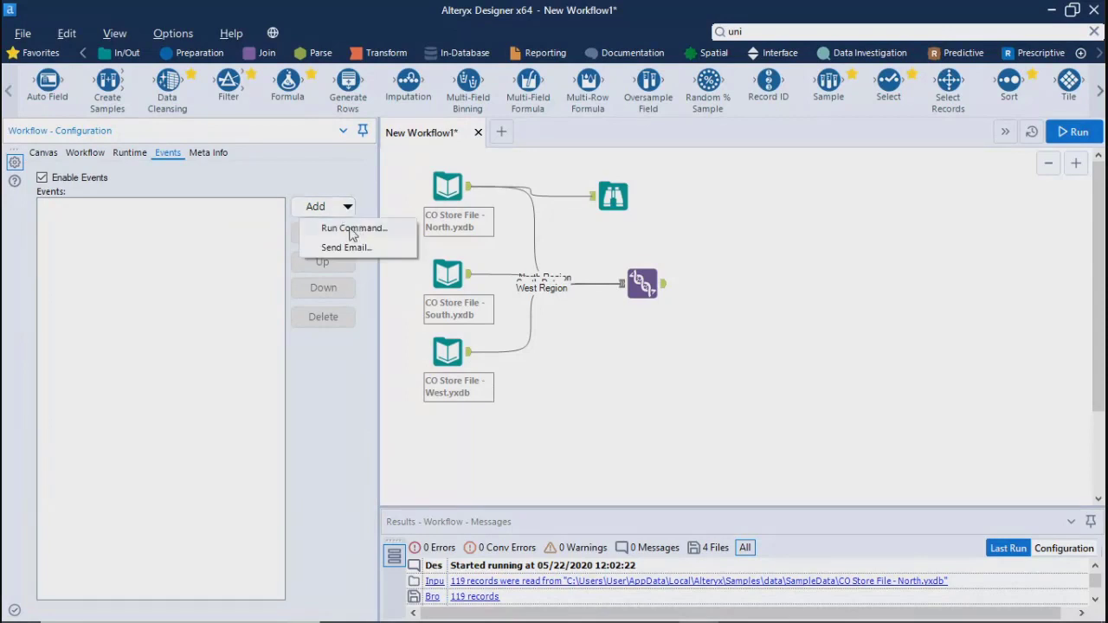
pyautogui.click(352, 230)
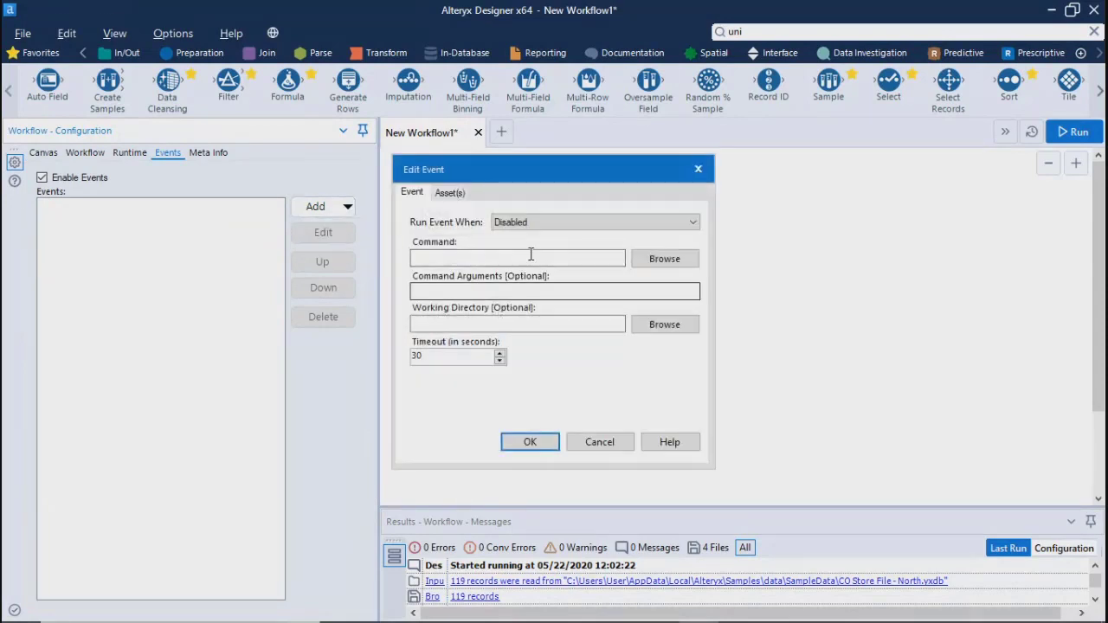
pyautogui.click(599, 223)
pyautogui.click(599, 225)
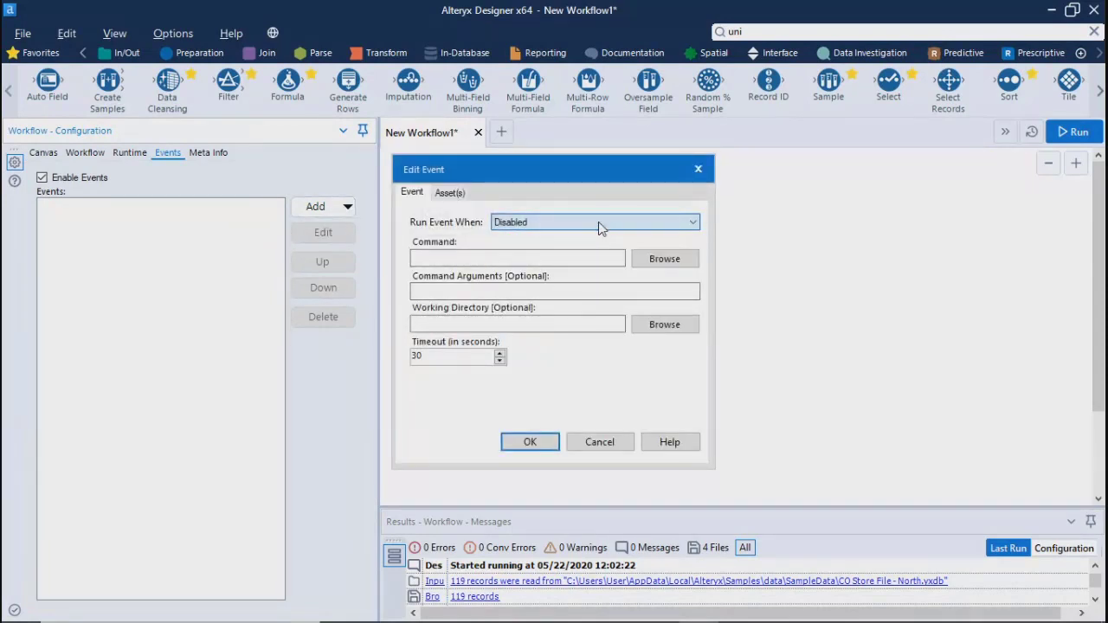
pyautogui.click(452, 193)
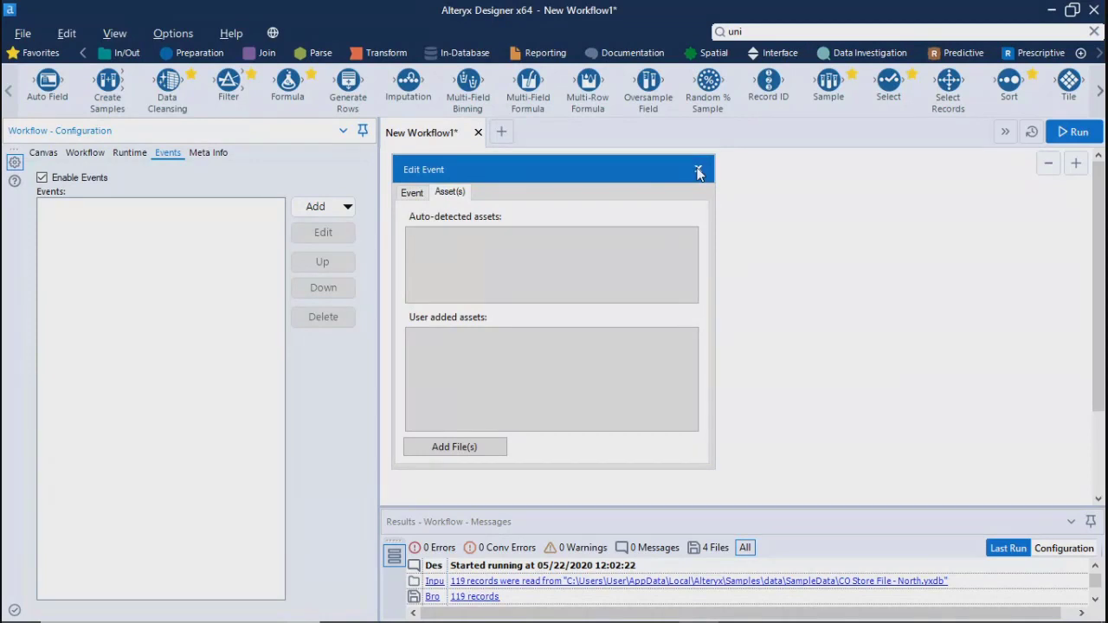
pyautogui.click(699, 171)
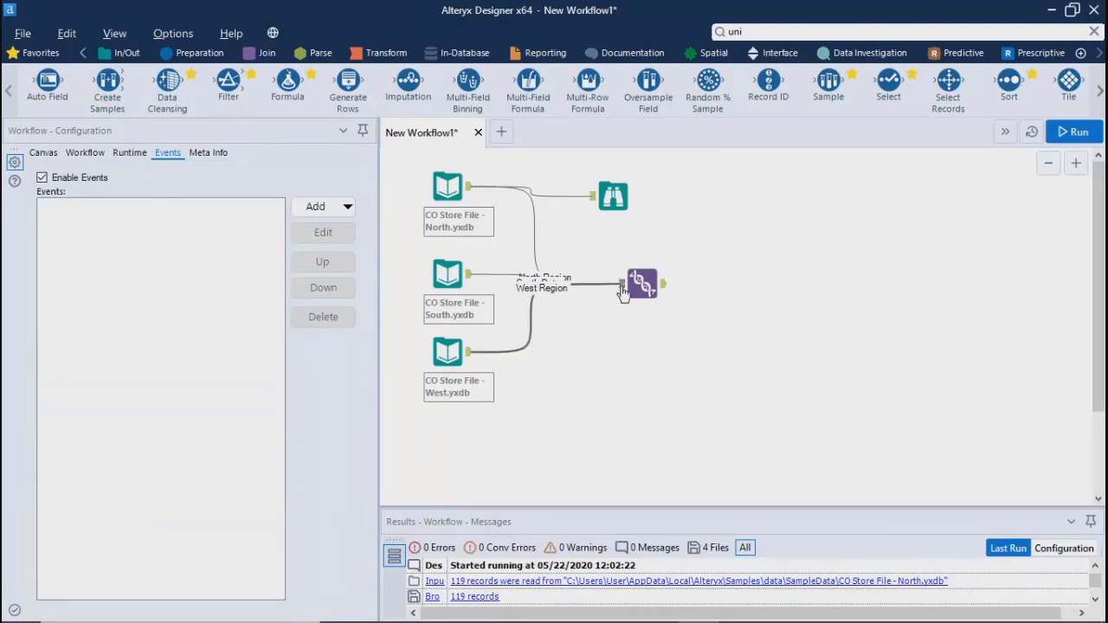
# Examine the Union tool's output across its columns from Store Num through FileName
pyautogui.click(665, 289)
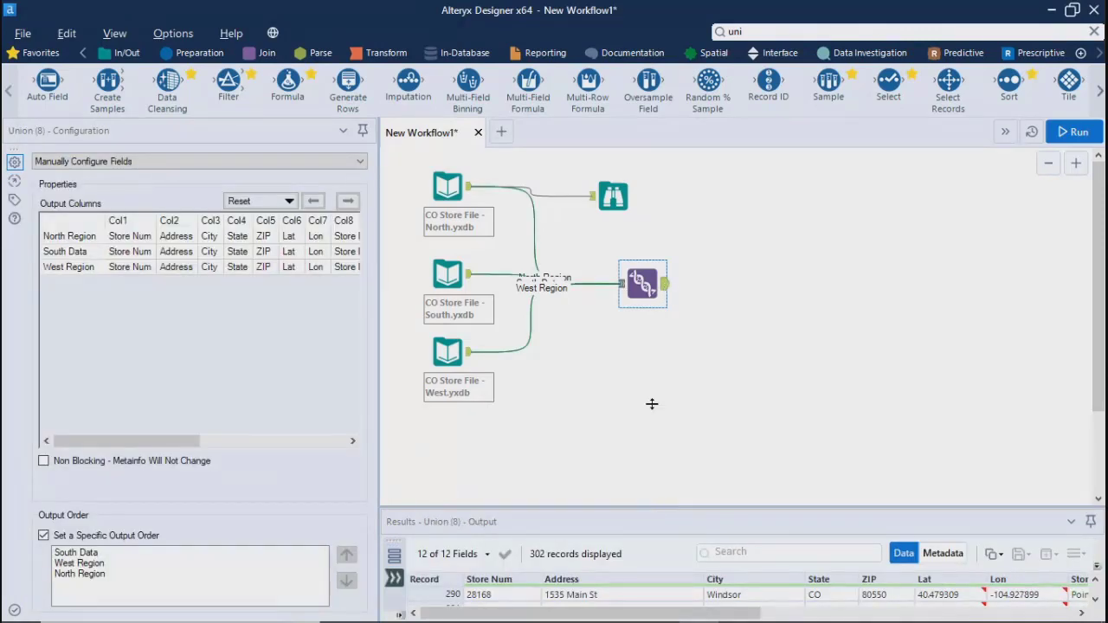
pyautogui.moveTo(649, 511); pyautogui.dragTo(645, 314)
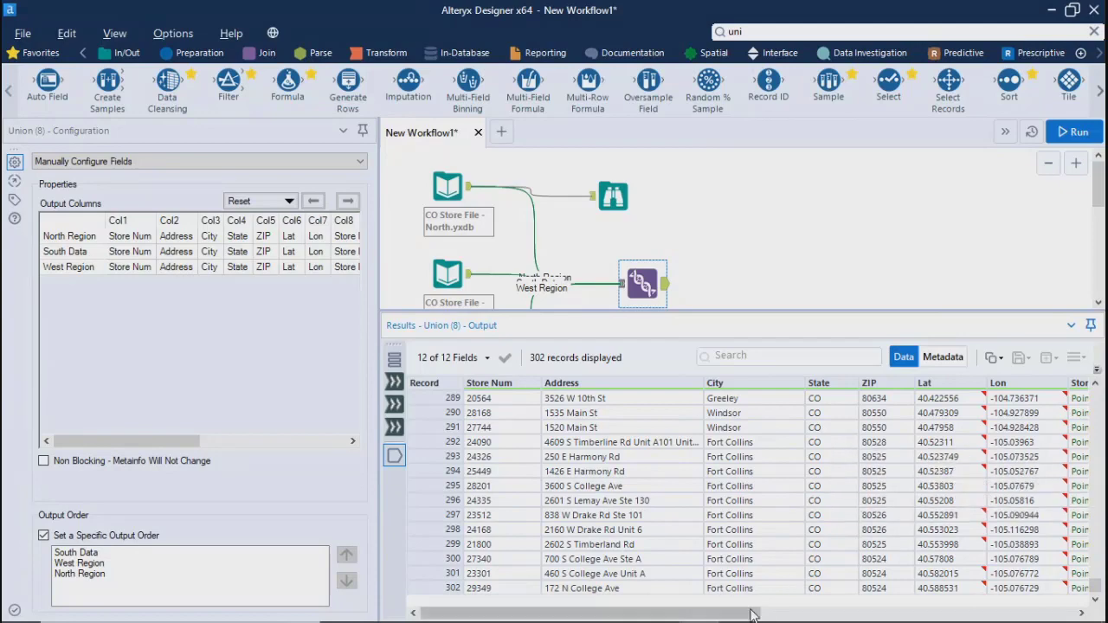
pyautogui.moveTo(751, 615); pyautogui.dragTo(1074, 595)
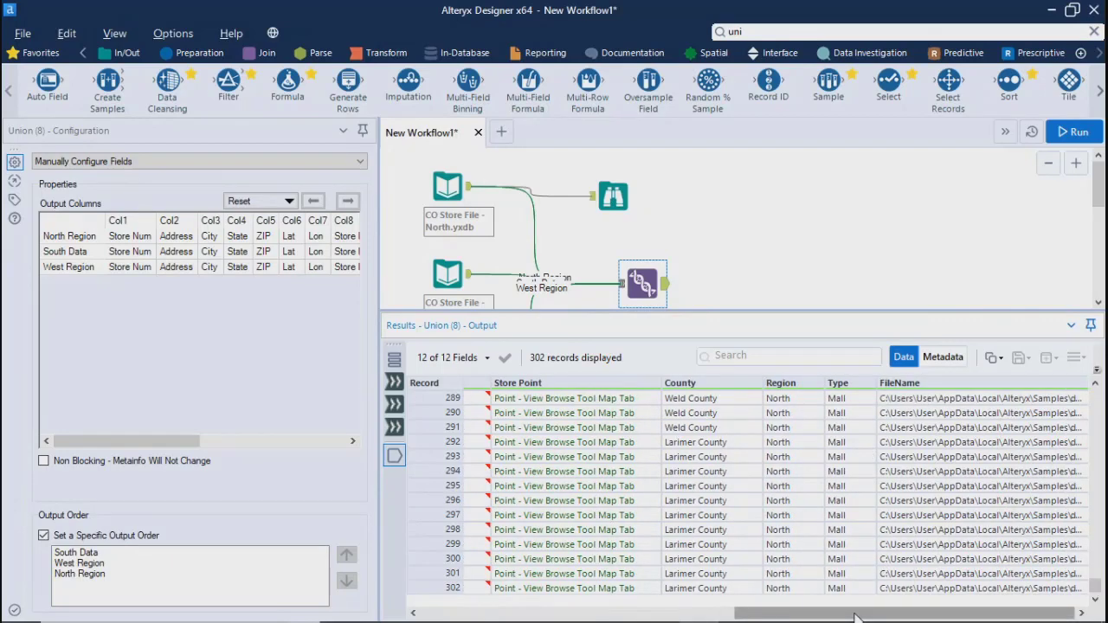
pyautogui.moveTo(855, 616); pyautogui.dragTo(541, 616)
pyautogui.moveTo(713, 314); pyautogui.dragTo(683, 484)
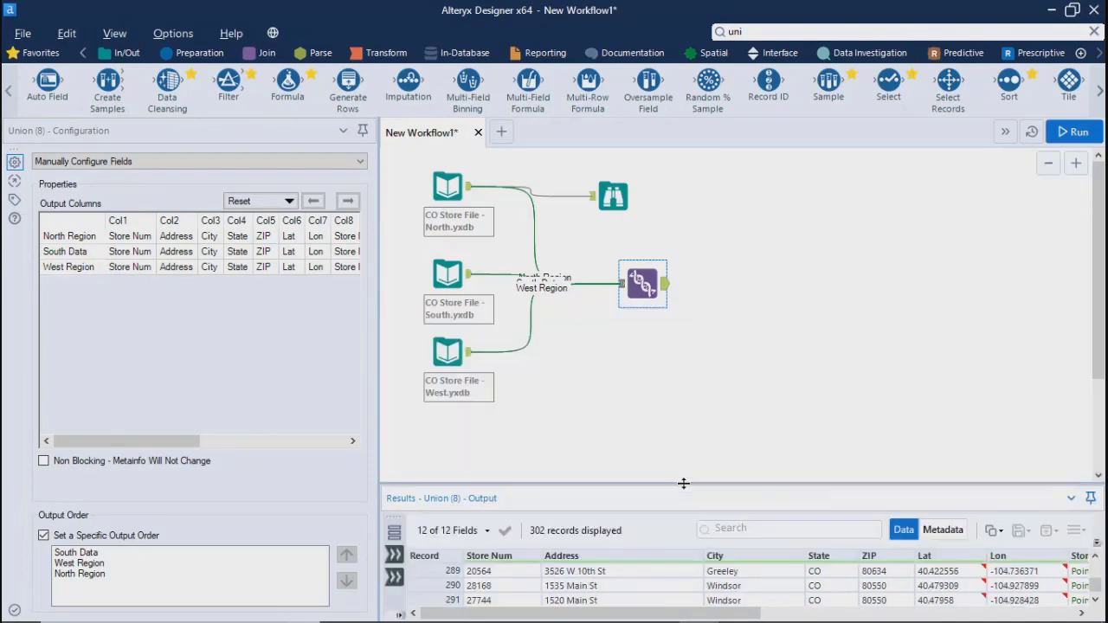
# Add a fourth Input Data tool to the canvas below the West store file
pyautogui.click(537, 415)
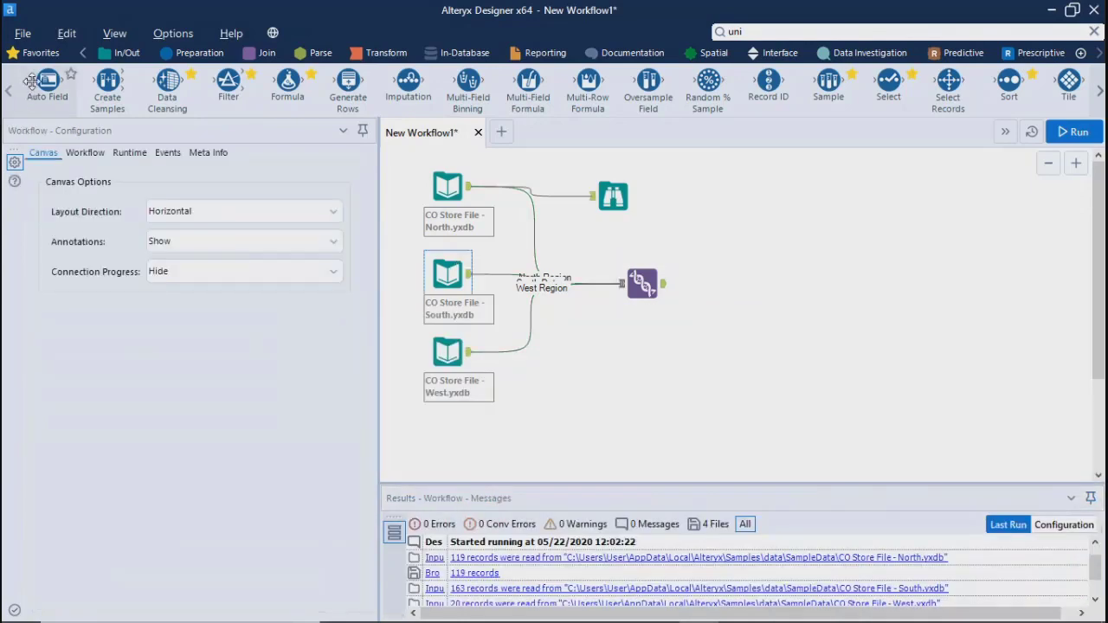
pyautogui.click(128, 52)
pyautogui.moveTo(211, 84); pyautogui.dragTo(451, 431)
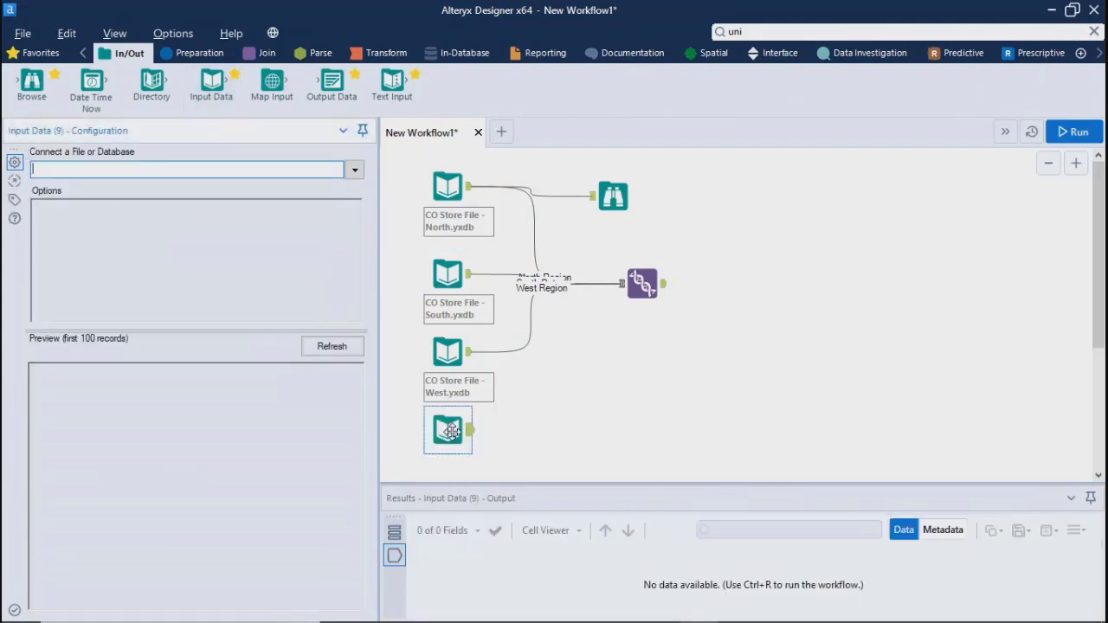
# Connect the new Input Data tool to the sample Alteryx database CO_YES_PurchaseData.yxdb
pyautogui.click(354, 170)
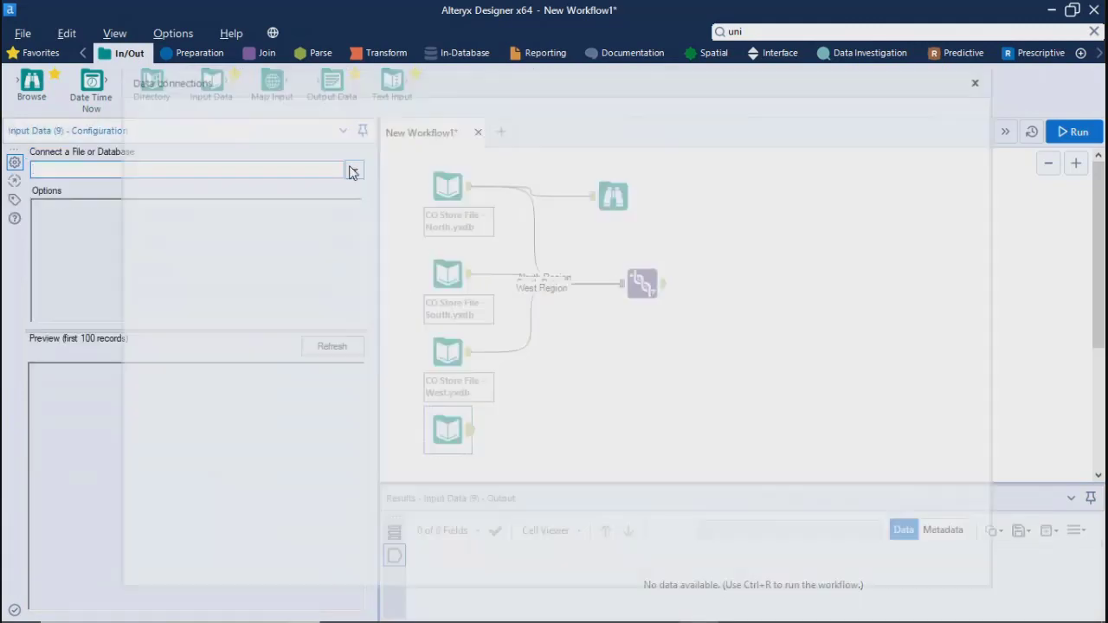
pyautogui.click(169, 174)
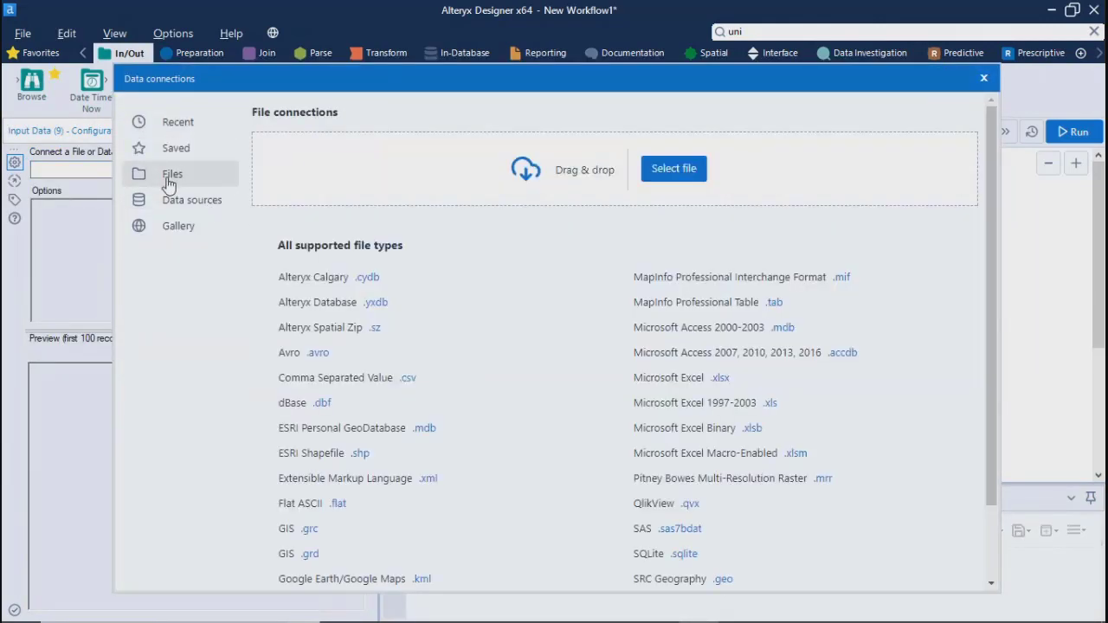
pyautogui.click(384, 304)
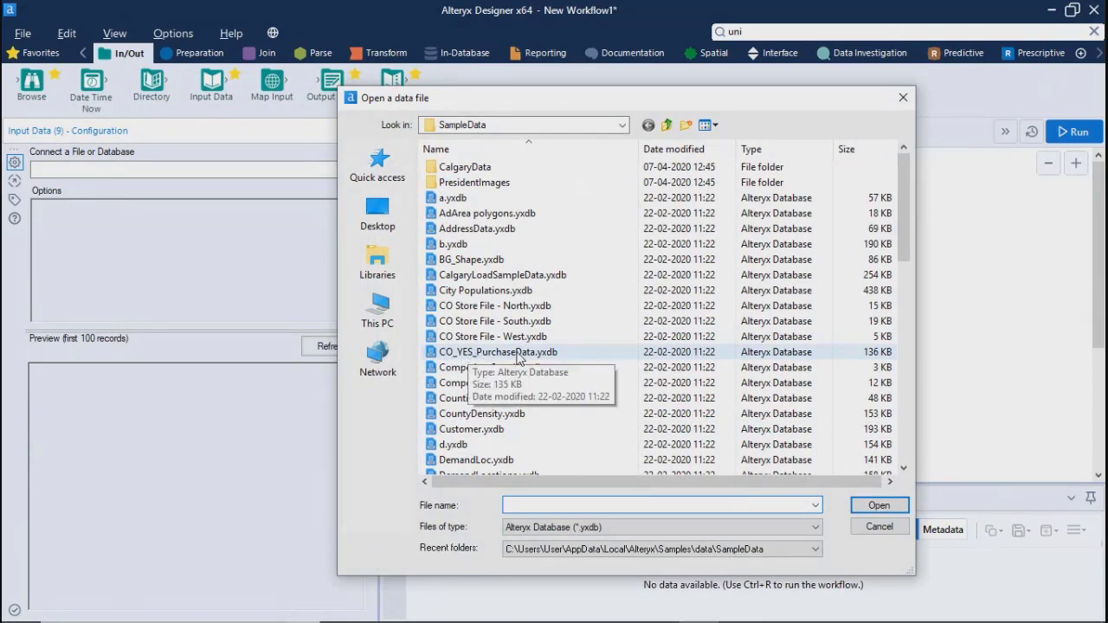
pyautogui.click(519, 354)
pyautogui.click(878, 510)
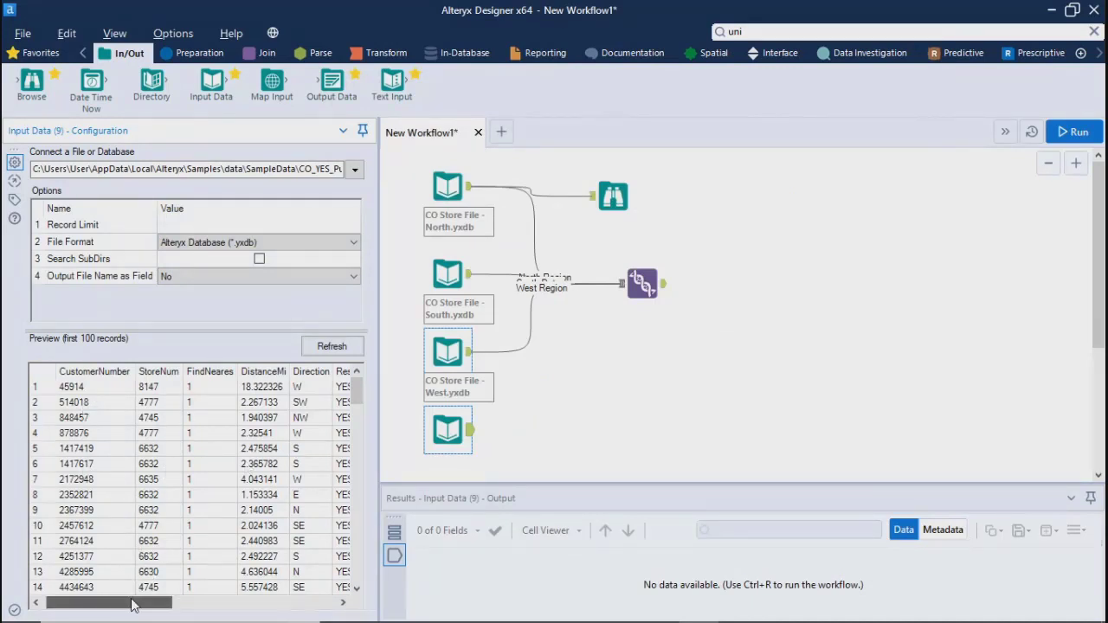
# Examine the purchase data preview across its columns from CustomerNumber through OTHER
pyautogui.moveTo(128, 603); pyautogui.dragTo(337, 618)
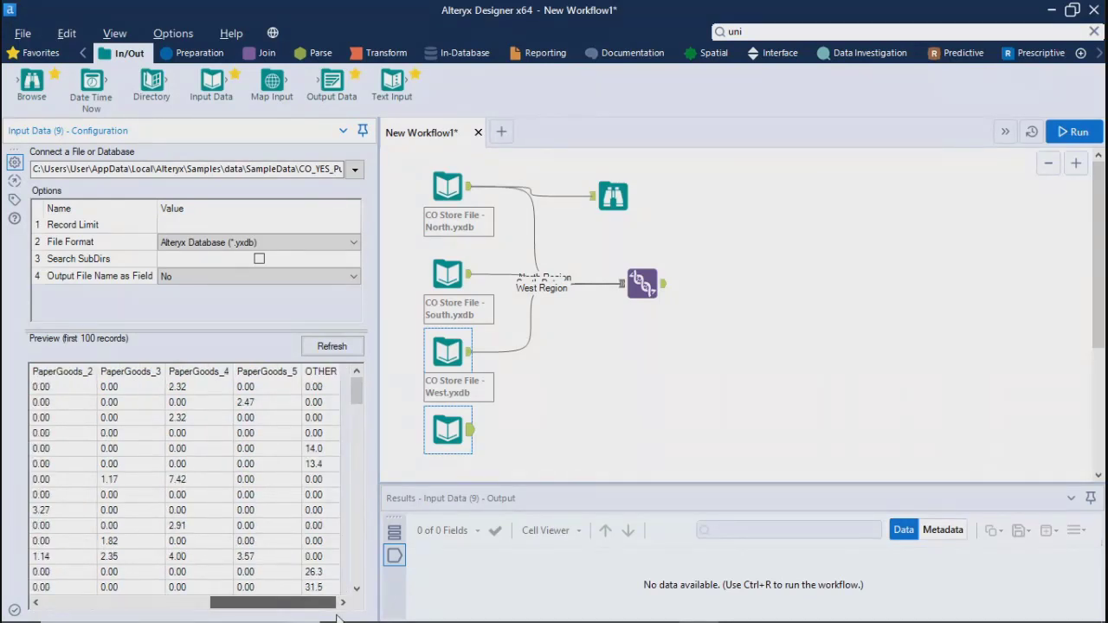
pyautogui.moveTo(338, 618); pyautogui.dragTo(217, 601)
pyautogui.click(271, 483)
pyautogui.hscroll(3, 271, 483)
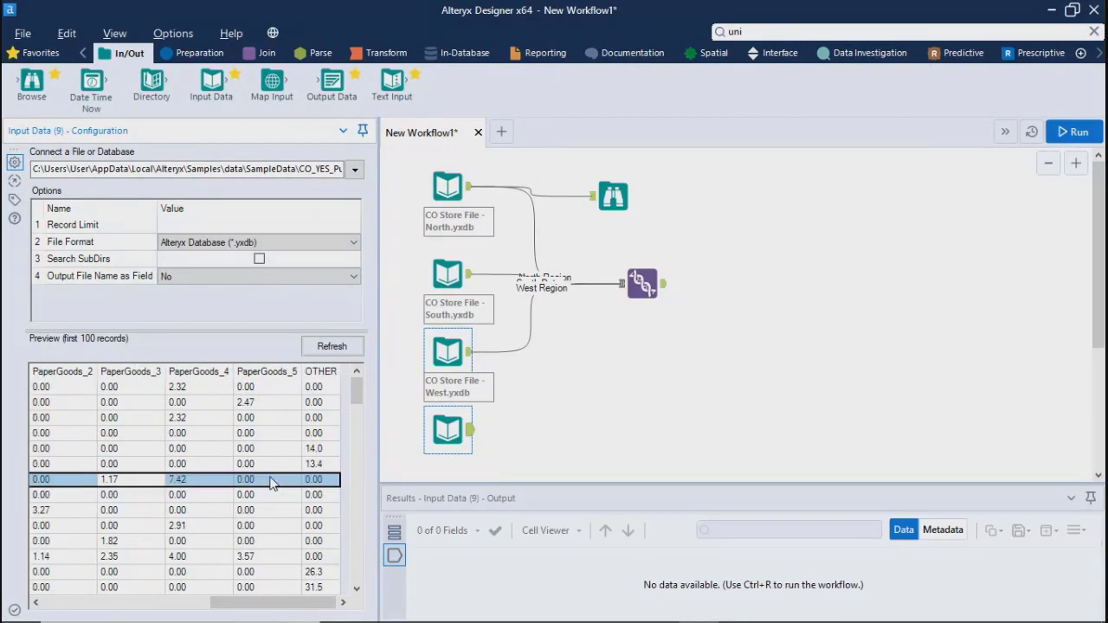
pyautogui.moveTo(271, 601); pyautogui.dragTo(109, 602)
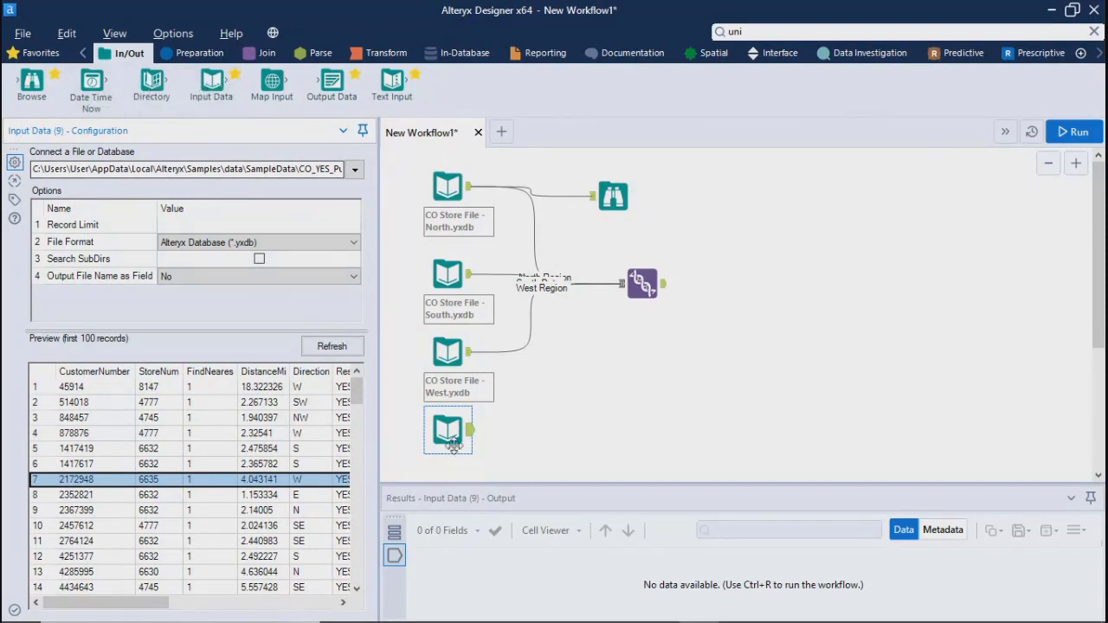
# Replace the fourth input's data source with Master Store File - CO.yxdb from the SampleData folder
pyautogui.click(447, 431)
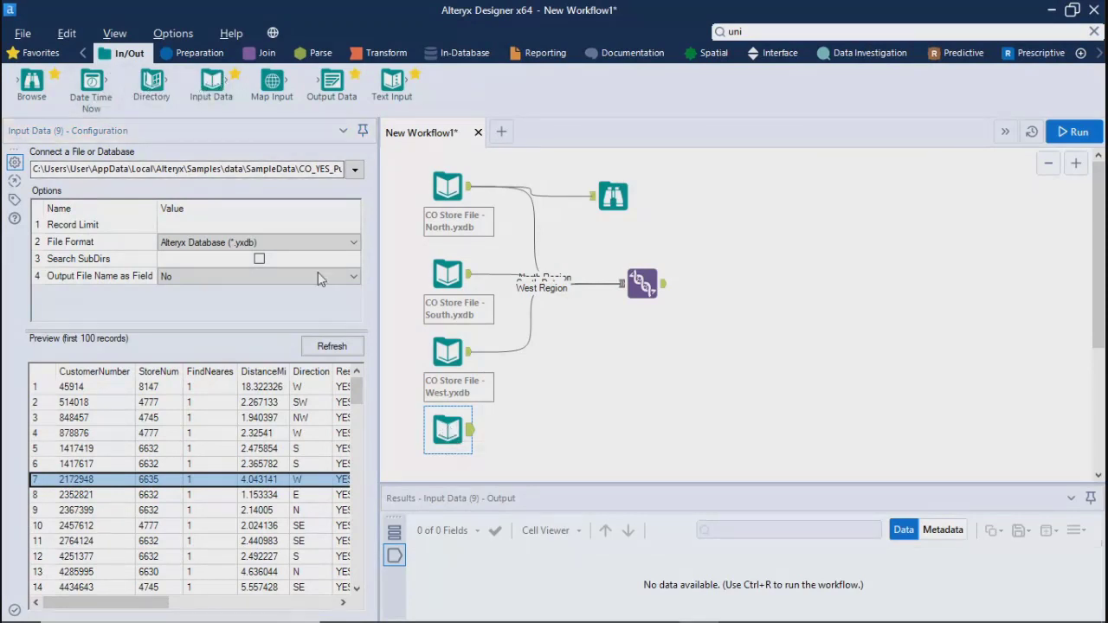
pyautogui.click(355, 168)
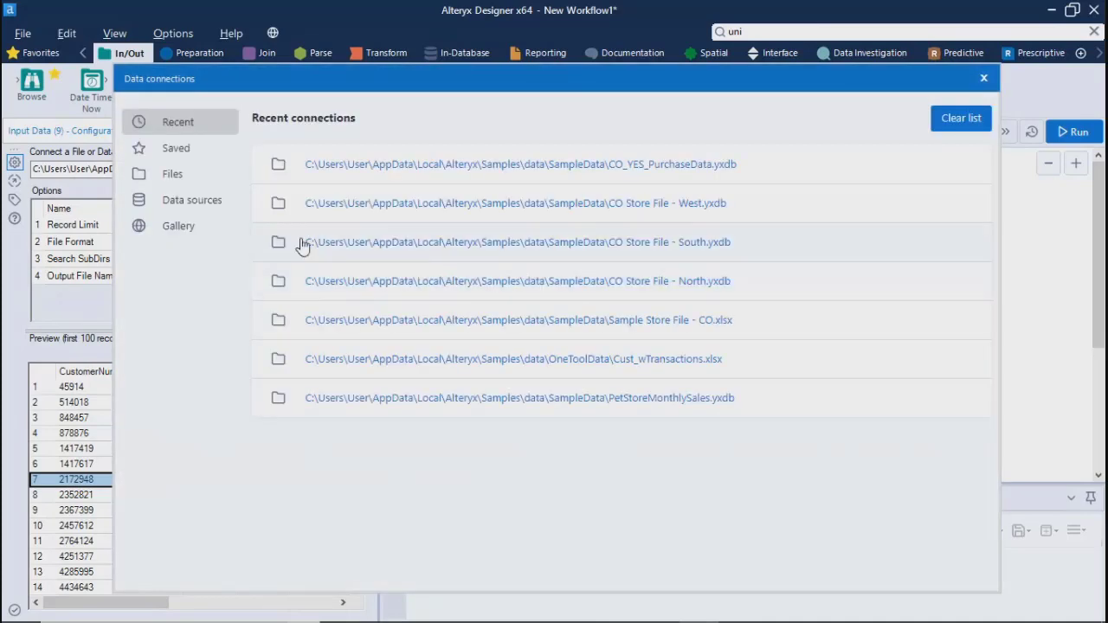
pyautogui.click(192, 201)
pyautogui.click(176, 174)
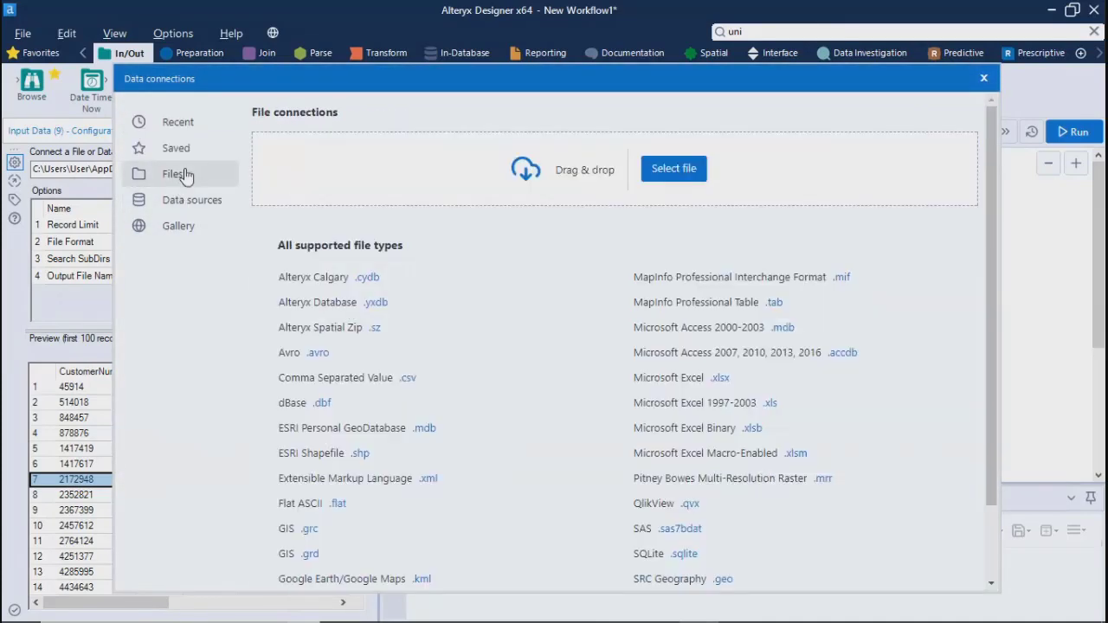
pyautogui.click(377, 305)
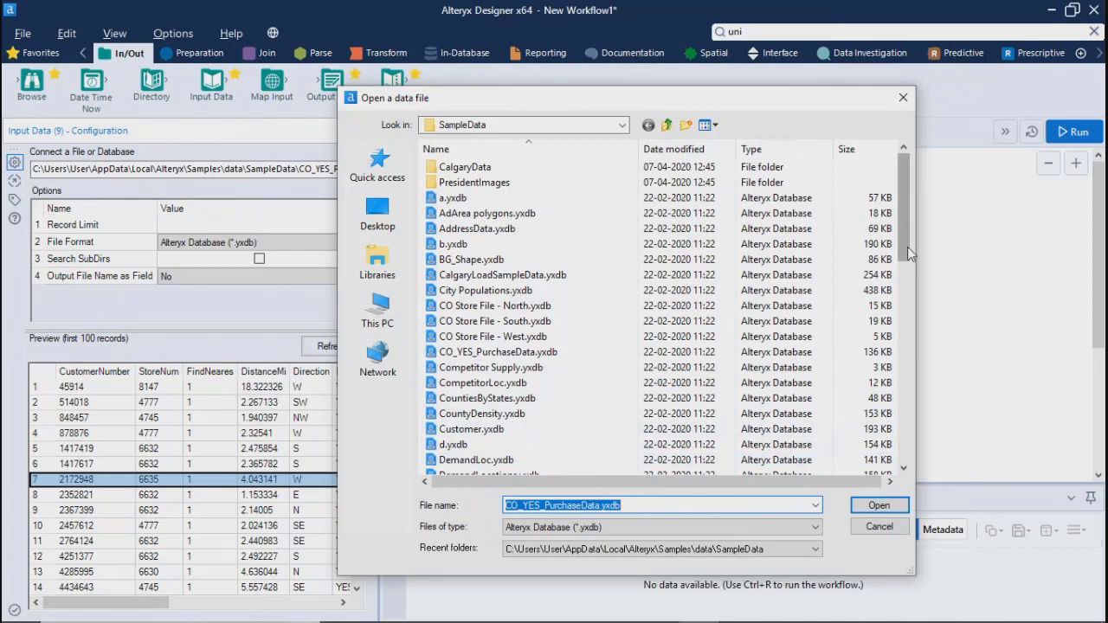
pyautogui.moveTo(907, 245); pyautogui.dragTo(910, 298)
pyautogui.click(485, 429)
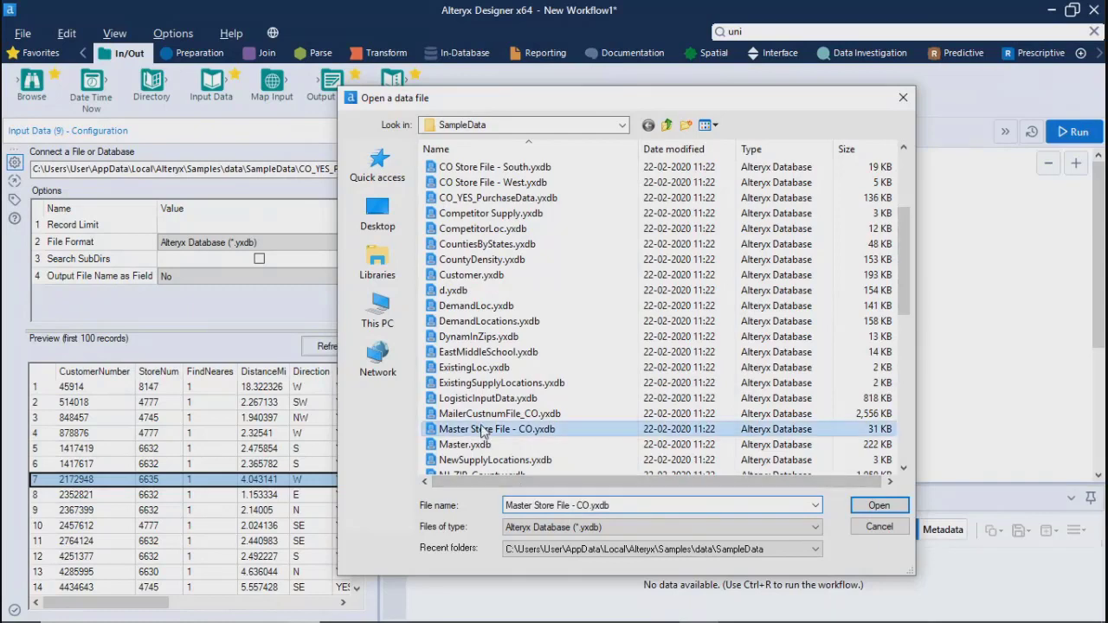
pyautogui.click(878, 507)
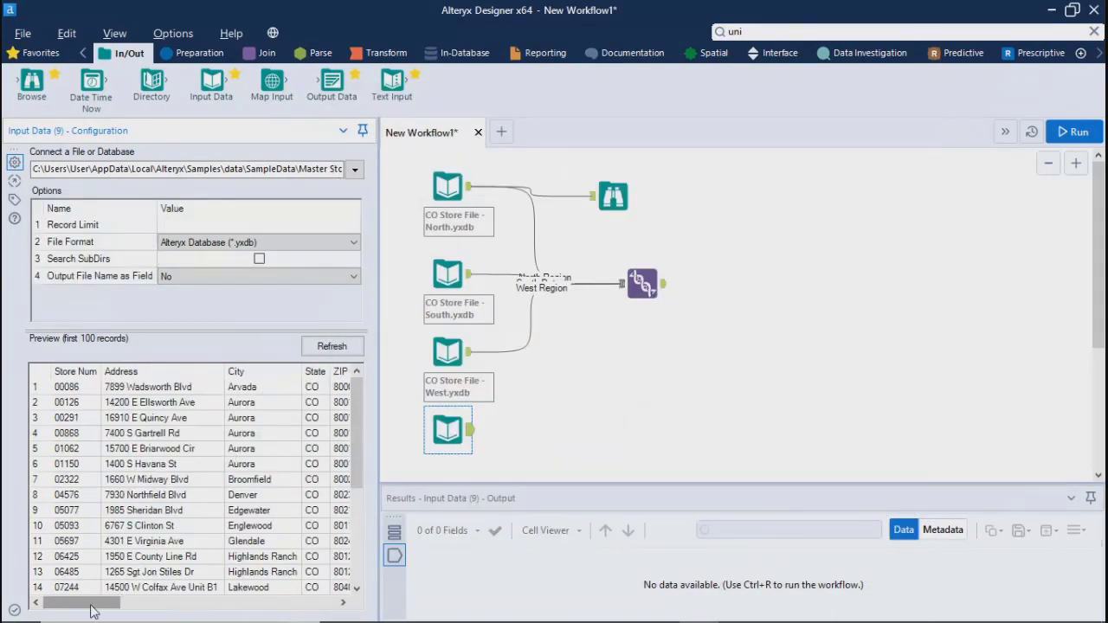
# Examine the Master Store File preview across its columns from Store Num through Avg Sales per Customer
pyautogui.moveTo(95, 605); pyautogui.dragTo(219, 608)
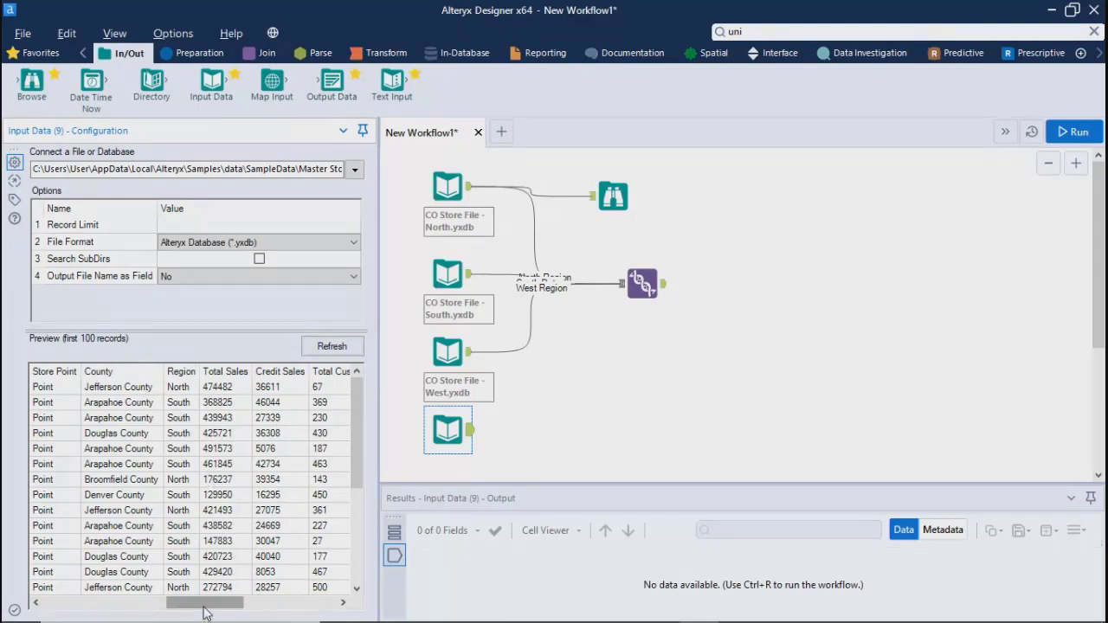
pyautogui.moveTo(205, 613); pyautogui.dragTo(239, 611)
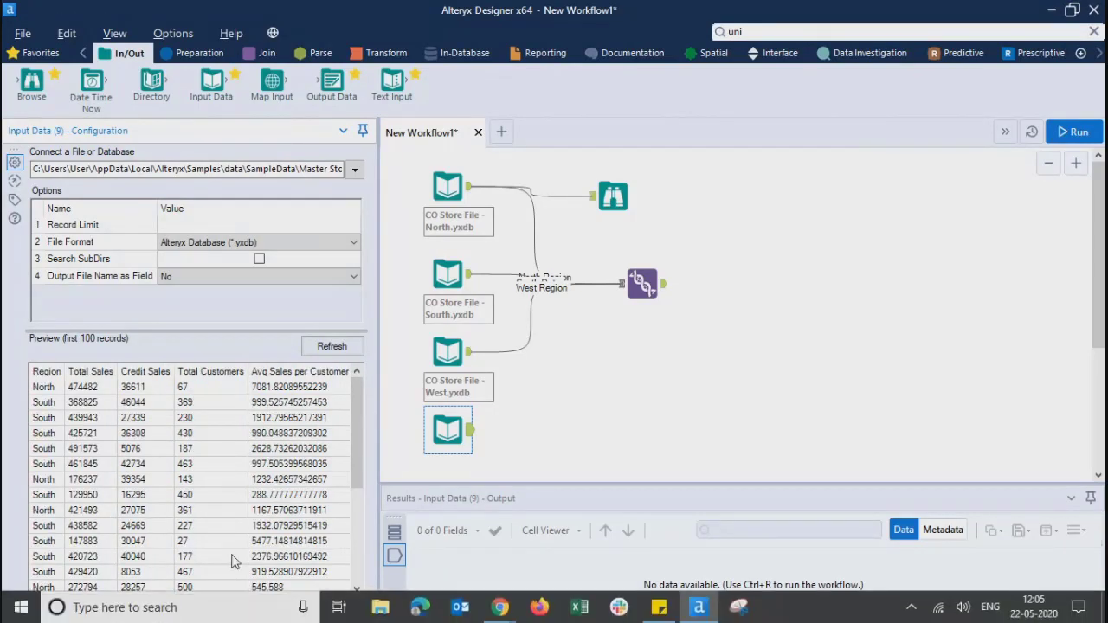
pyautogui.moveTo(240, 606)
pyautogui.mouseDown()
pyautogui.moveTo(255, 606)
pyautogui.moveTo(116, 605)
pyautogui.moveTo(69, 586)
pyautogui.mouseUp()
pyautogui.click(639, 415)
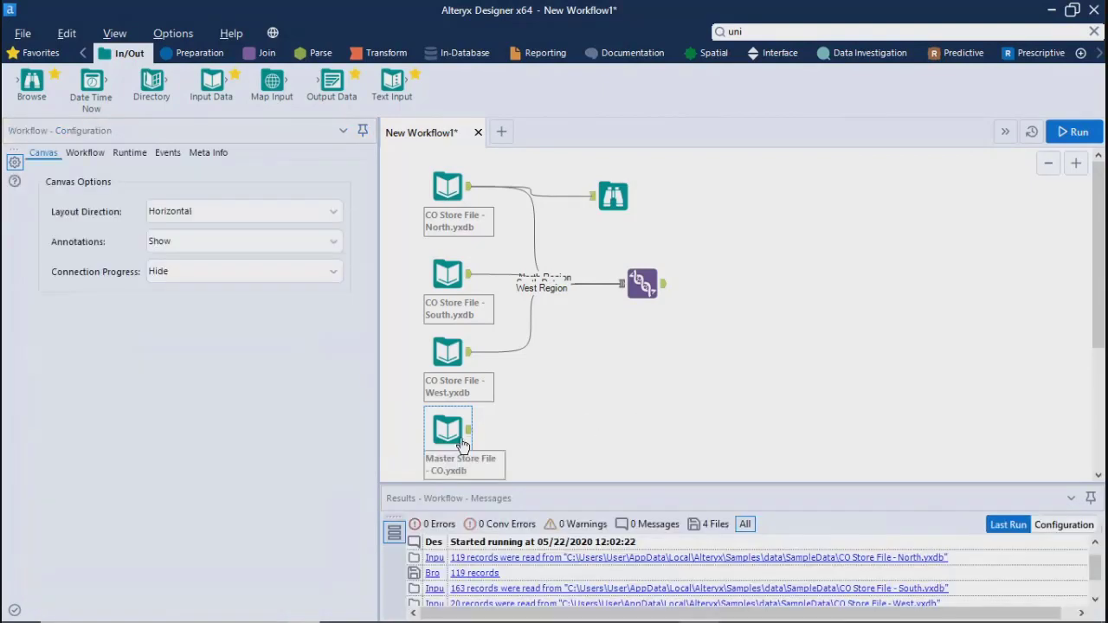
# Review the Output File Name as Field options for the Master Store File input
pyautogui.click(463, 445)
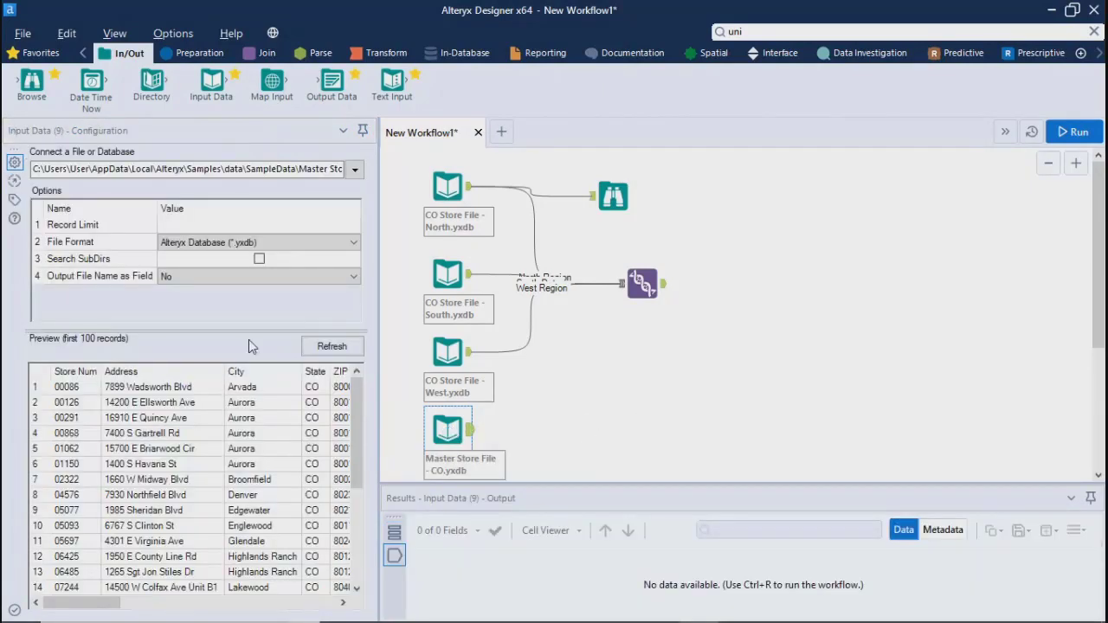
pyautogui.click(208, 278)
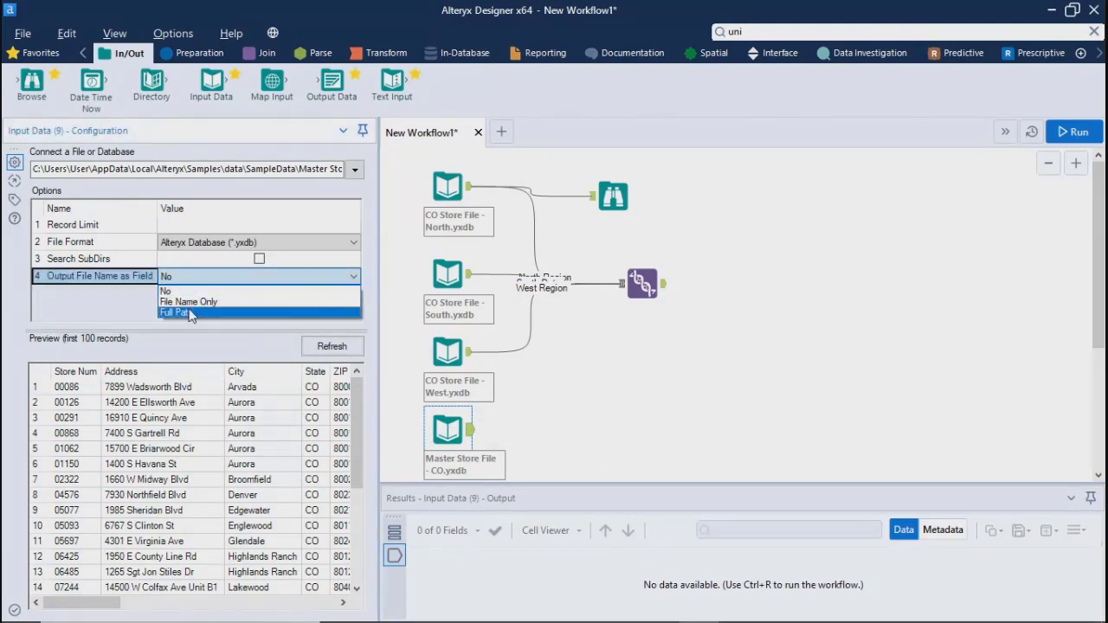
pyautogui.click(113, 313)
pyautogui.moveTo(359, 409)
pyautogui.mouseDown()
pyautogui.moveTo(364, 509)
pyautogui.moveTo(366, 392)
pyautogui.mouseUp()
pyautogui.click(623, 403)
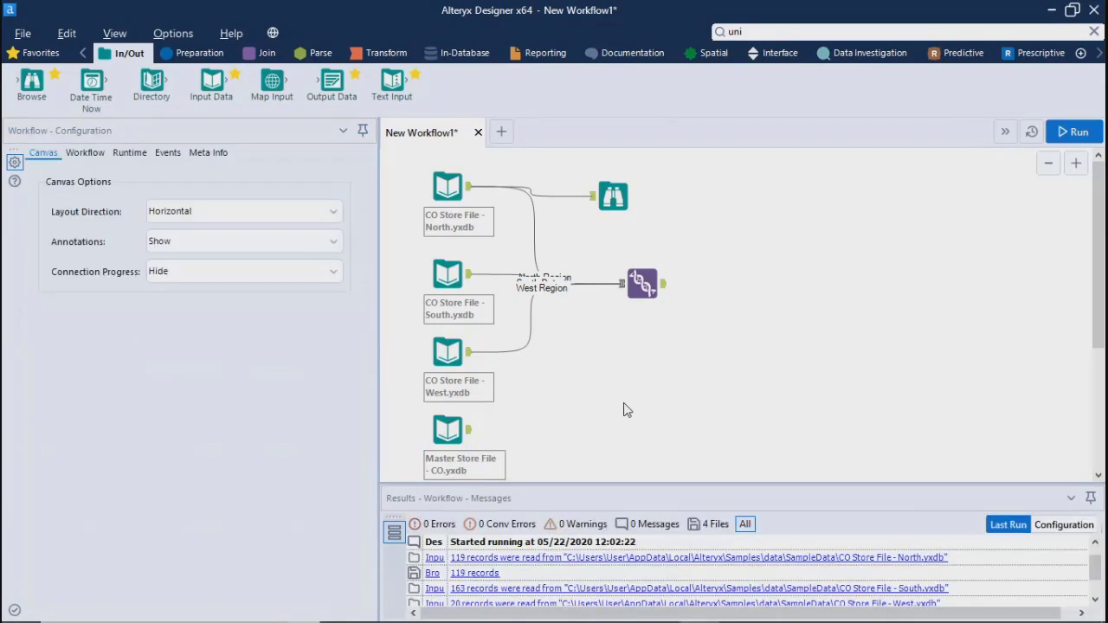
# Inspect the North, South and West store file inputs and the Union tool's configuration and output
pyautogui.click(443, 181)
pyautogui.click(445, 271)
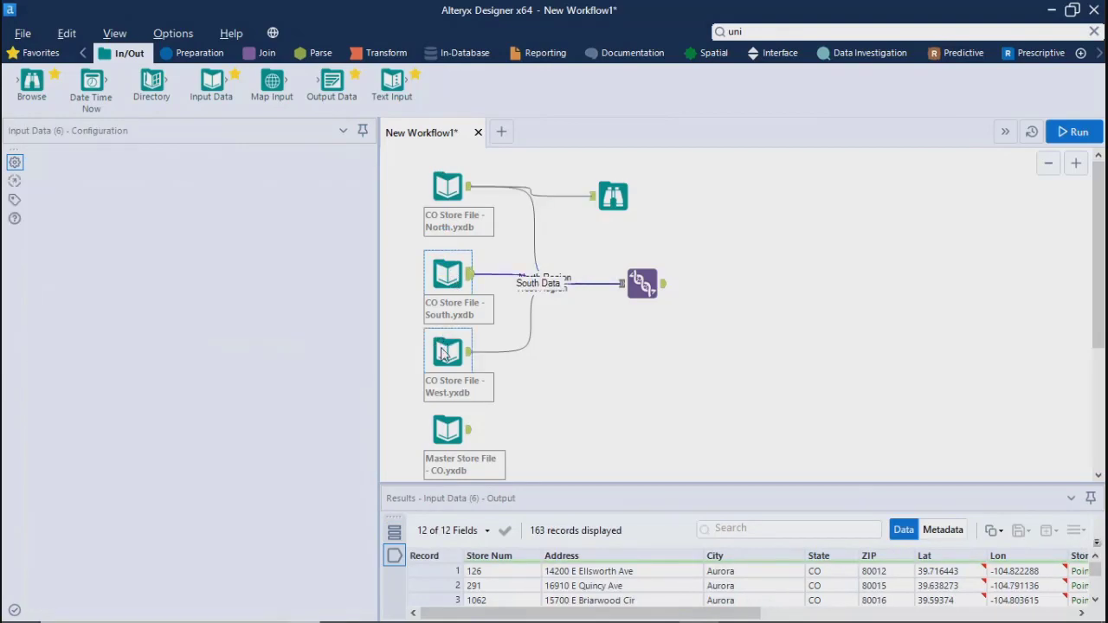
pyautogui.click(446, 351)
pyautogui.click(645, 284)
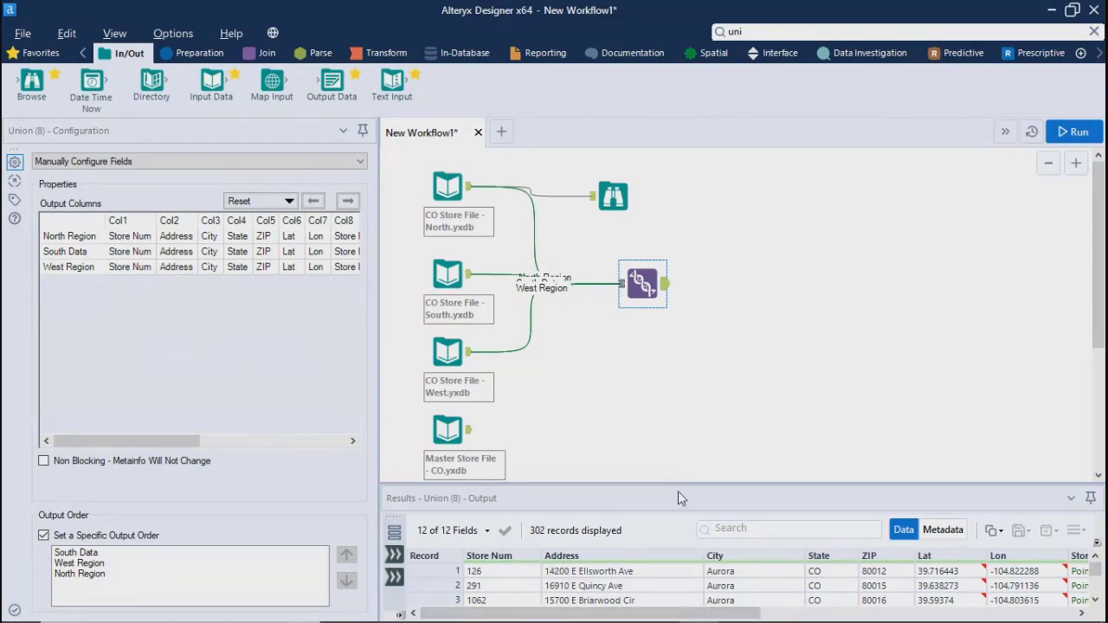
# Examine the Union tool's output records in the enlarged results grid
pyautogui.moveTo(678, 481); pyautogui.dragTo(670, 370)
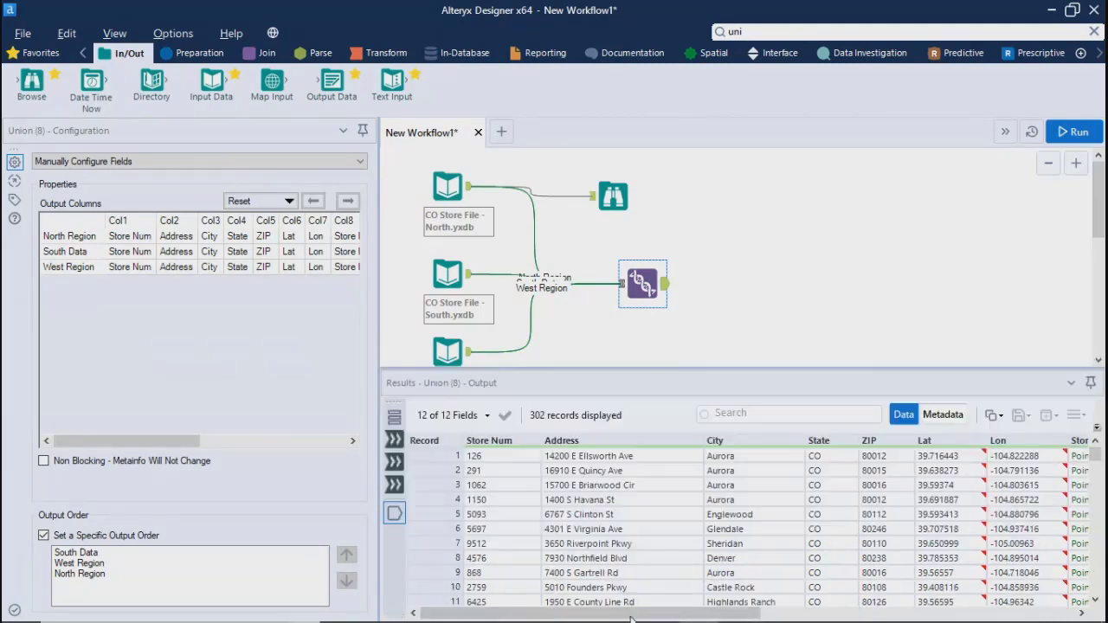
pyautogui.moveTo(606, 612)
pyautogui.mouseDown()
pyautogui.moveTo(1031, 612)
pyautogui.moveTo(606, 612)
pyautogui.mouseUp()
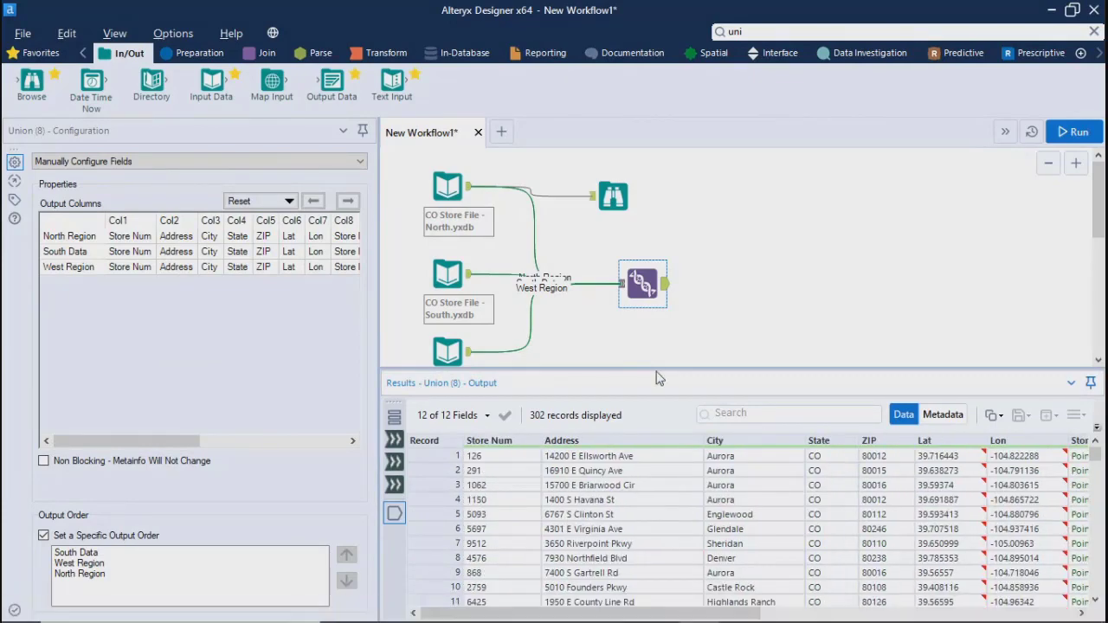
pyautogui.moveTo(660, 496); pyautogui.dragTo(659, 501)
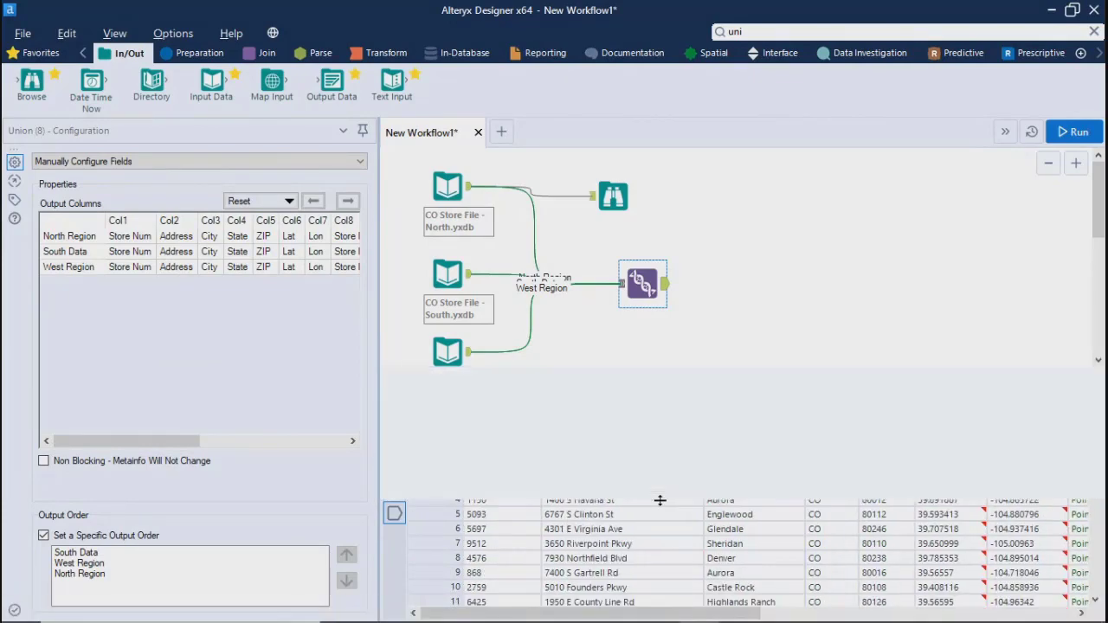
# Run the workflow and examine the Master Store File input's output from Store Num through SpatialObject_TradeArea
pyautogui.click(448, 426)
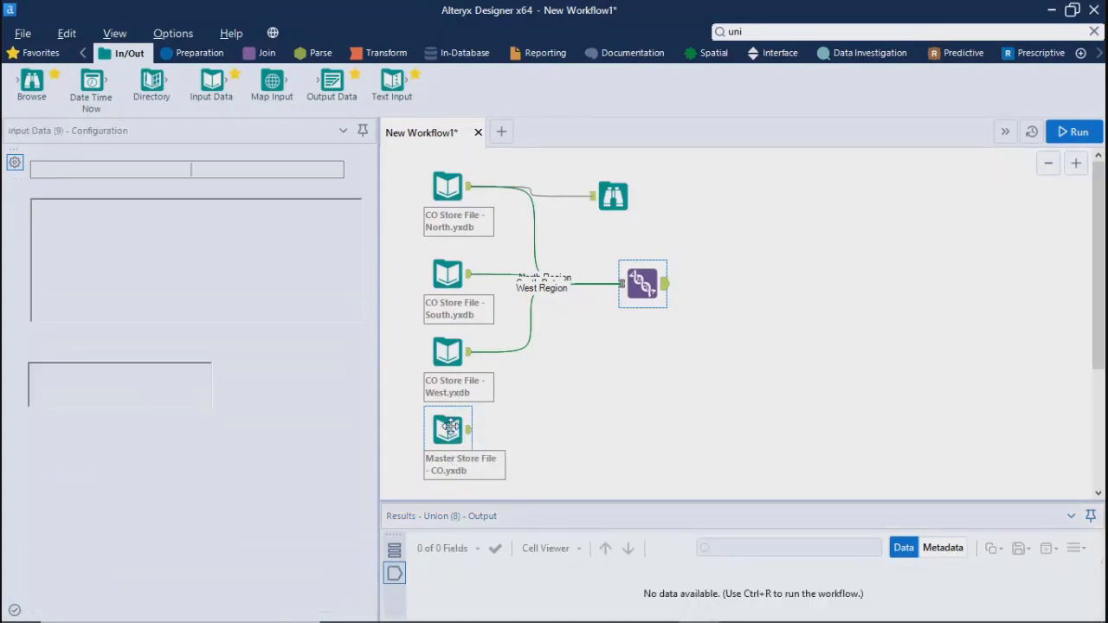
pyautogui.click(1071, 137)
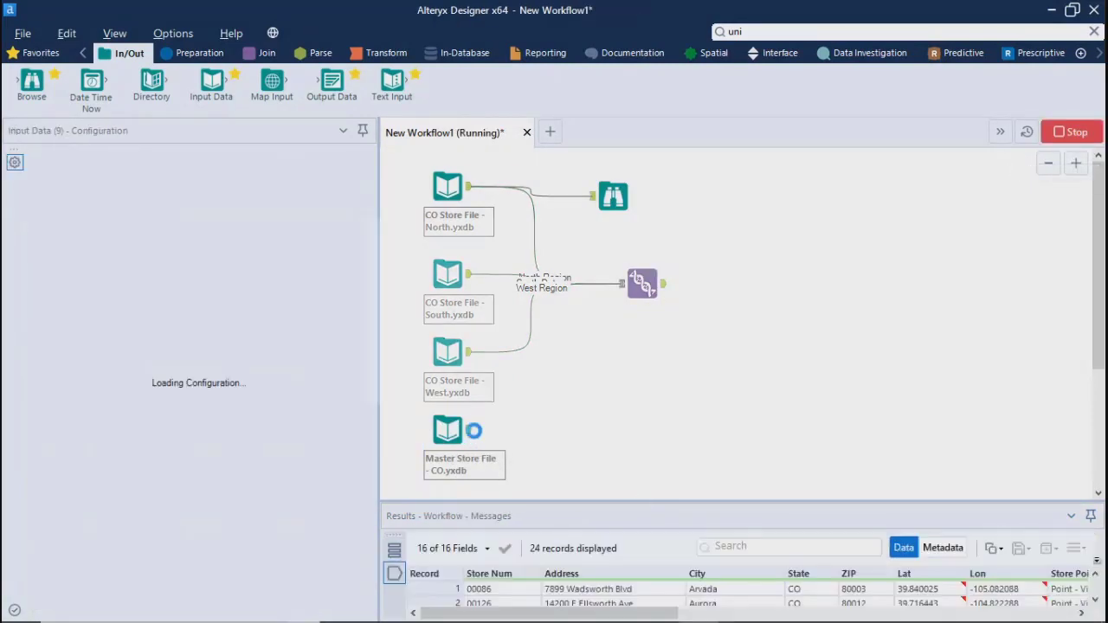
pyautogui.click(695, 380)
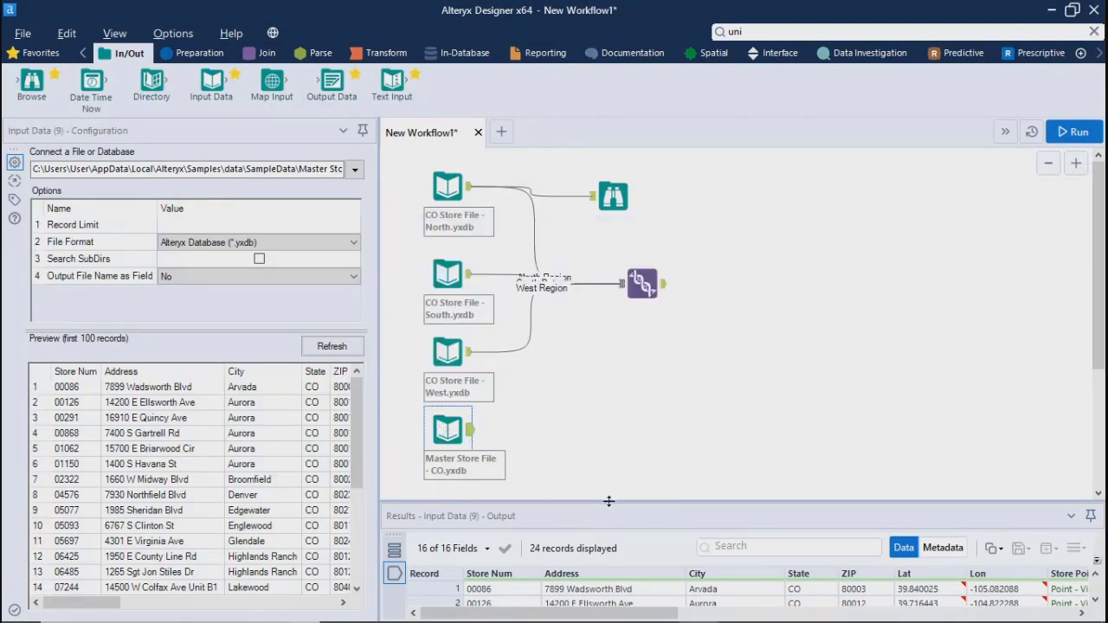
pyautogui.moveTo(607, 502); pyautogui.dragTo(600, 312)
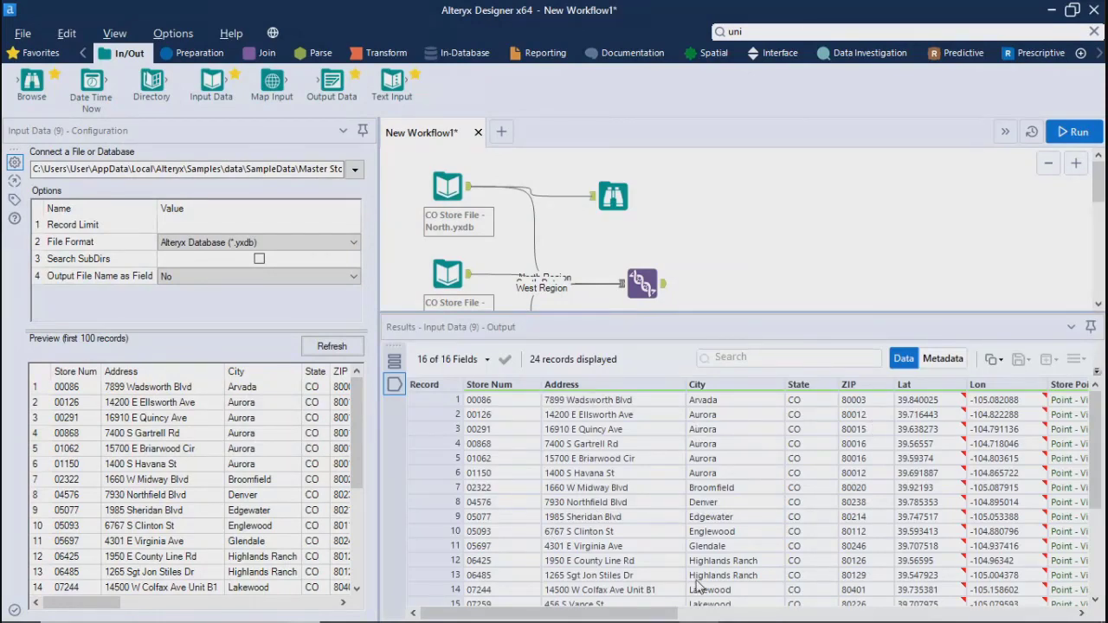
pyautogui.moveTo(622, 617); pyautogui.dragTo(943, 615)
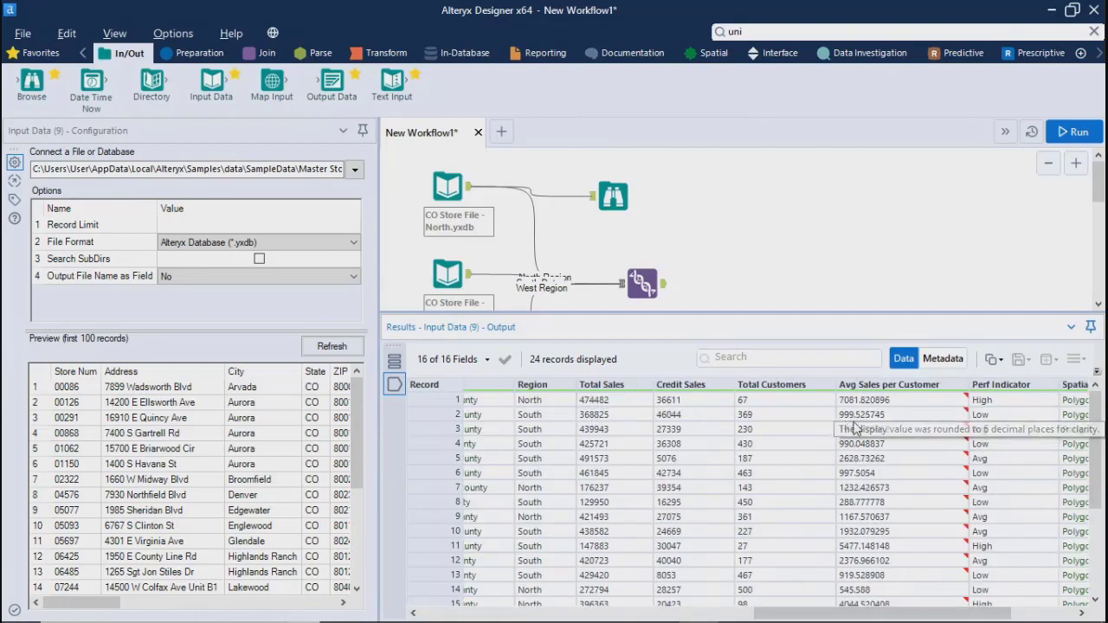
pyautogui.click(848, 618)
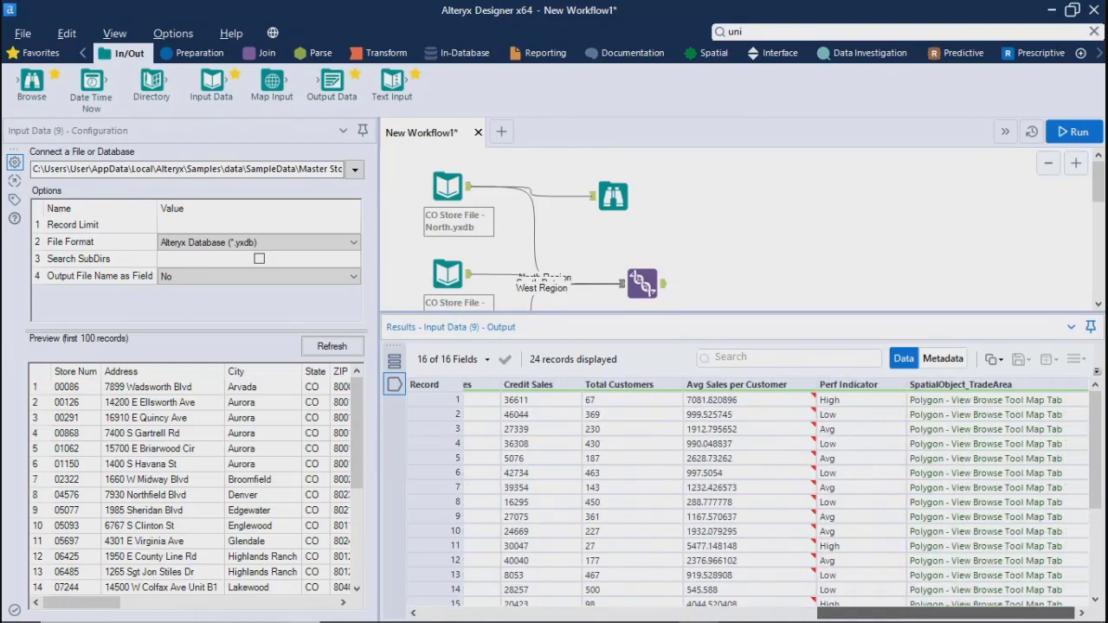
pyautogui.moveTo(961, 613); pyautogui.dragTo(554, 611)
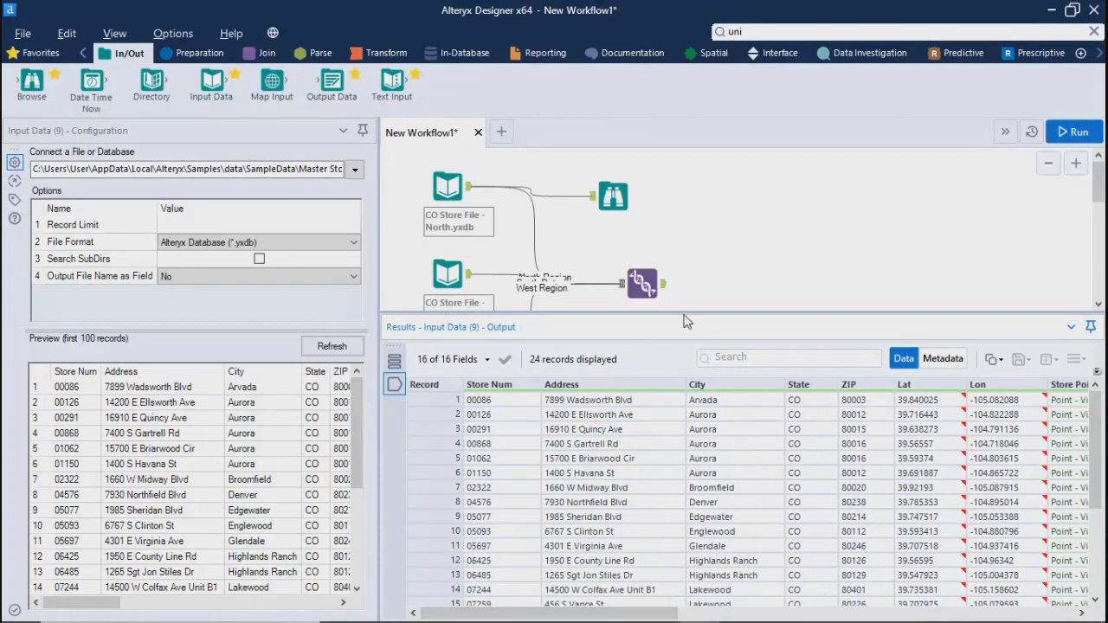
pyautogui.moveTo(687, 516); pyautogui.dragTo(687, 547)
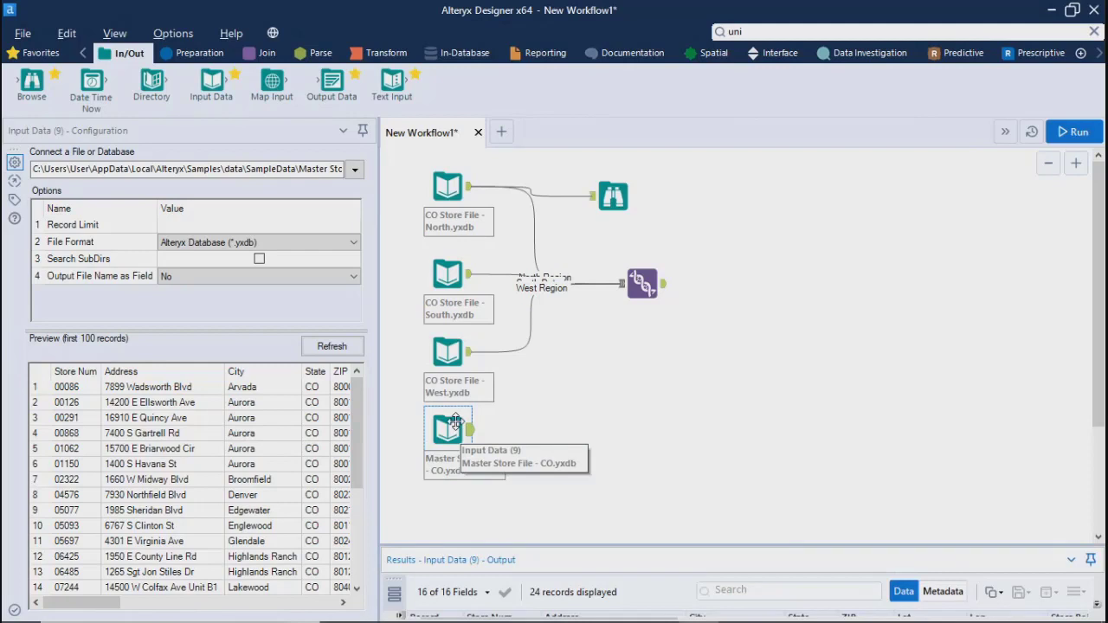
# Add a Browse tool after the Master Store File input and run the workflow
pyautogui.rightClick(455, 421)
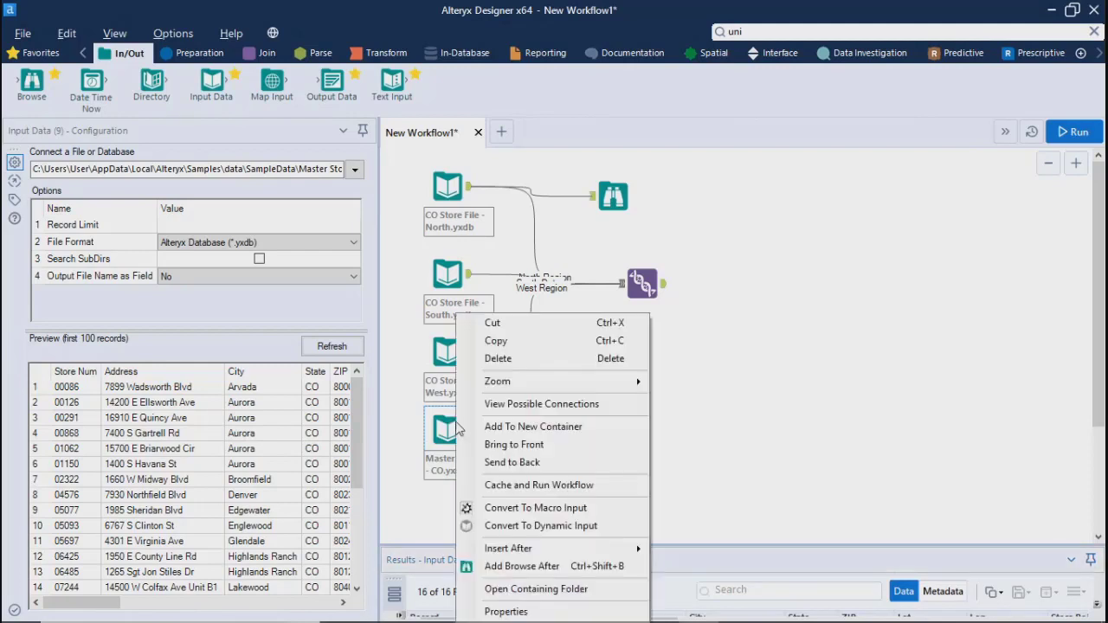
pyautogui.click(512, 564)
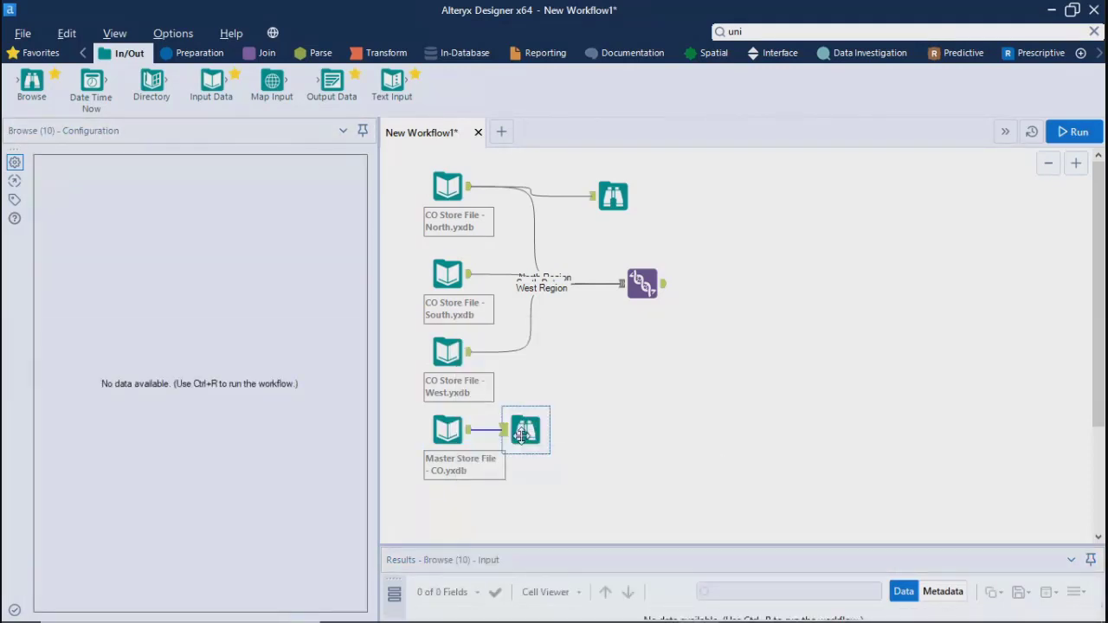
pyautogui.click(1071, 132)
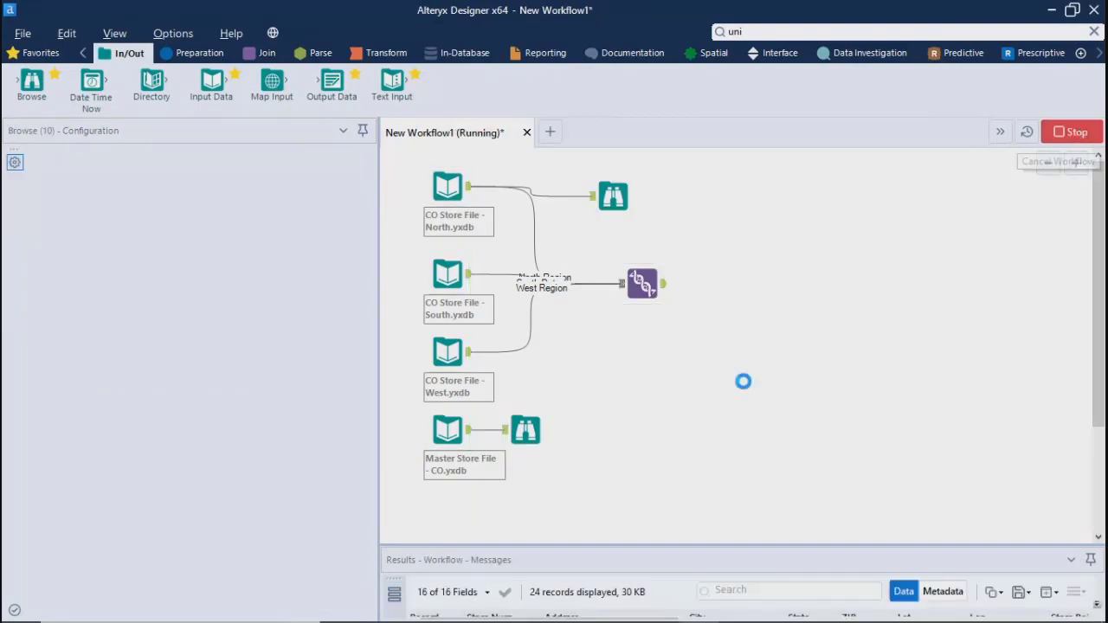
pyautogui.click(692, 378)
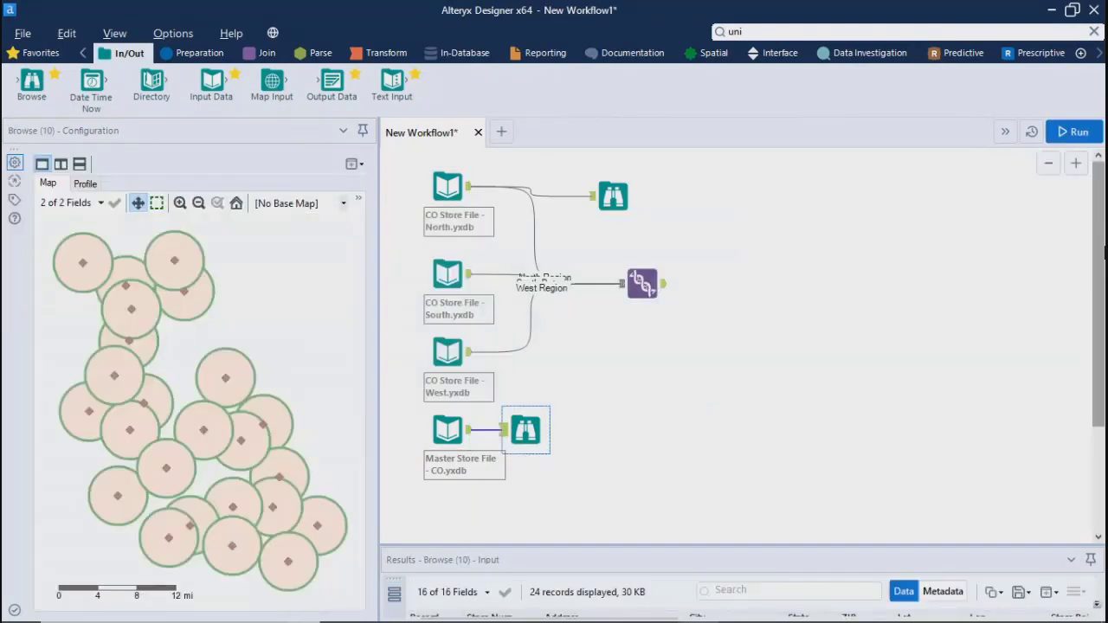
# Show the Browse tool's map over the Alteryx Light base map and review the field profiles from Store Num through Perf Indicator
pyautogui.click(317, 206)
pyautogui.click(308, 232)
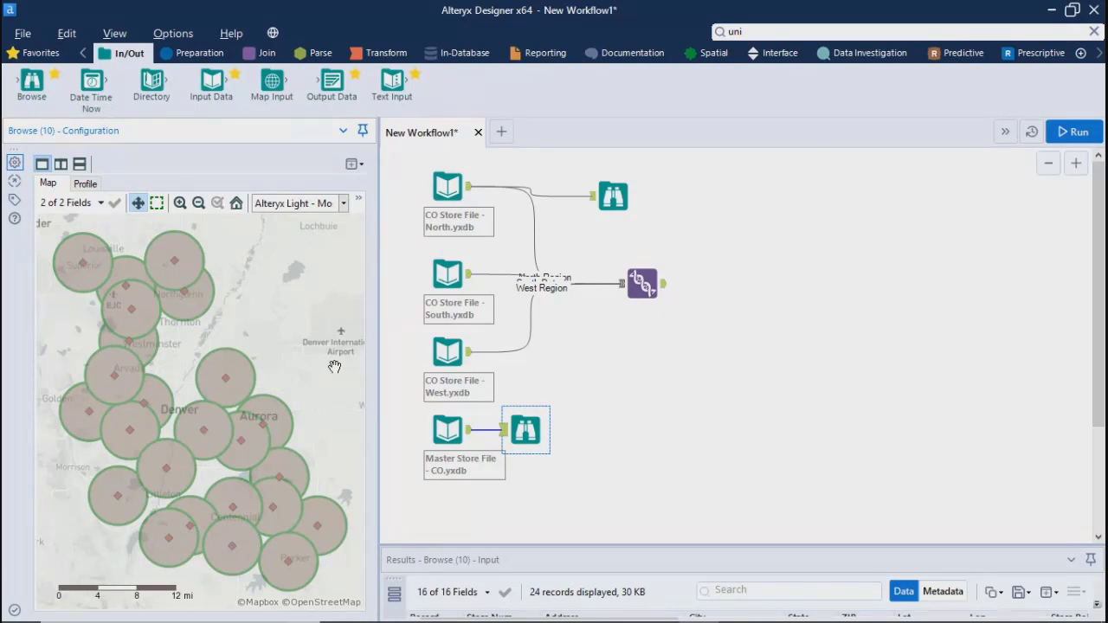
pyautogui.click(87, 184)
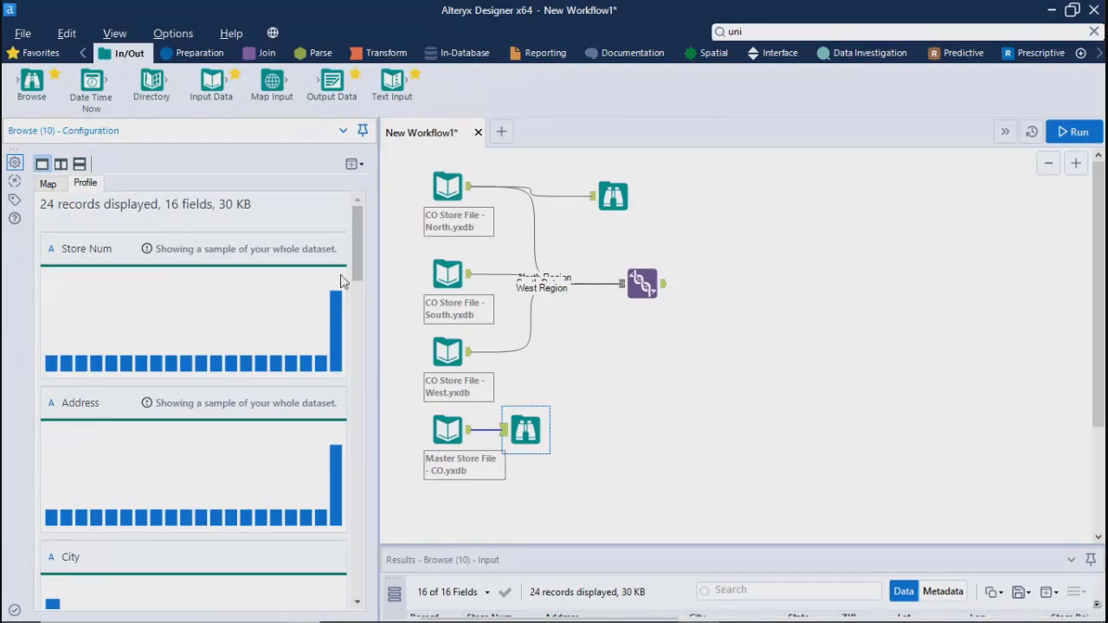
pyautogui.moveTo(360, 255); pyautogui.dragTo(352, 435)
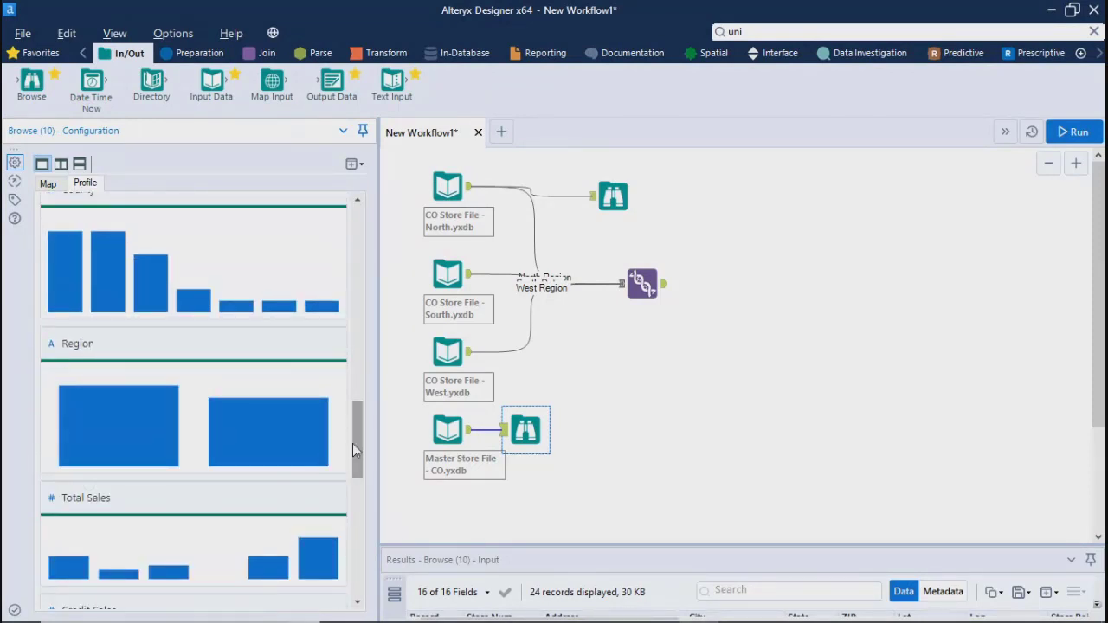
pyautogui.moveTo(361, 439); pyautogui.dragTo(361, 454)
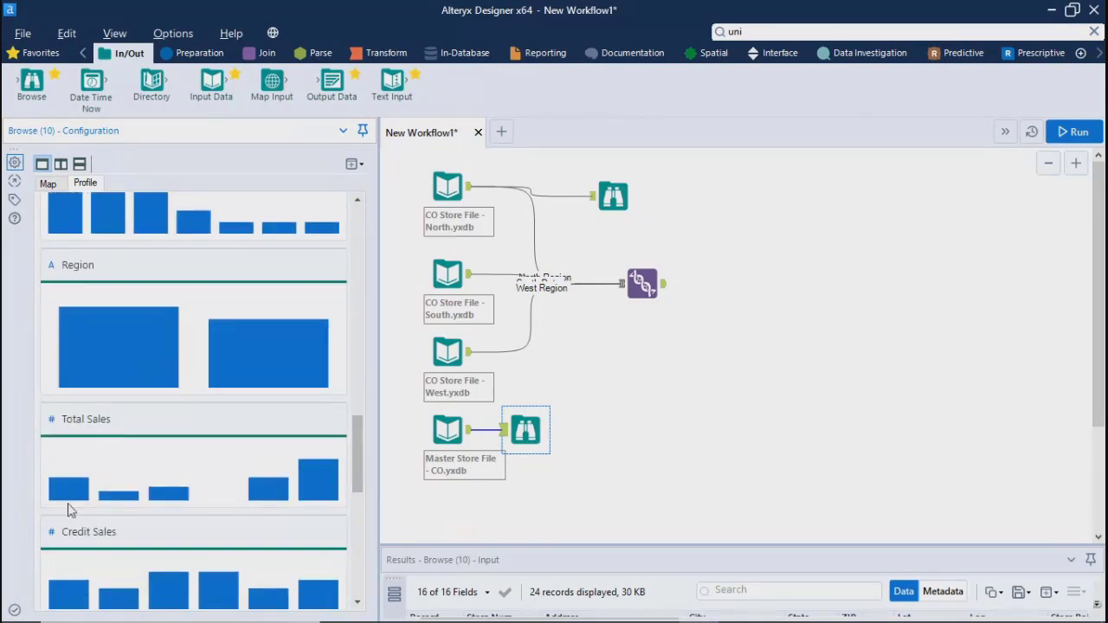
pyautogui.moveTo(72, 482)
pyautogui.moveTo(350, 466); pyautogui.dragTo(351, 547)
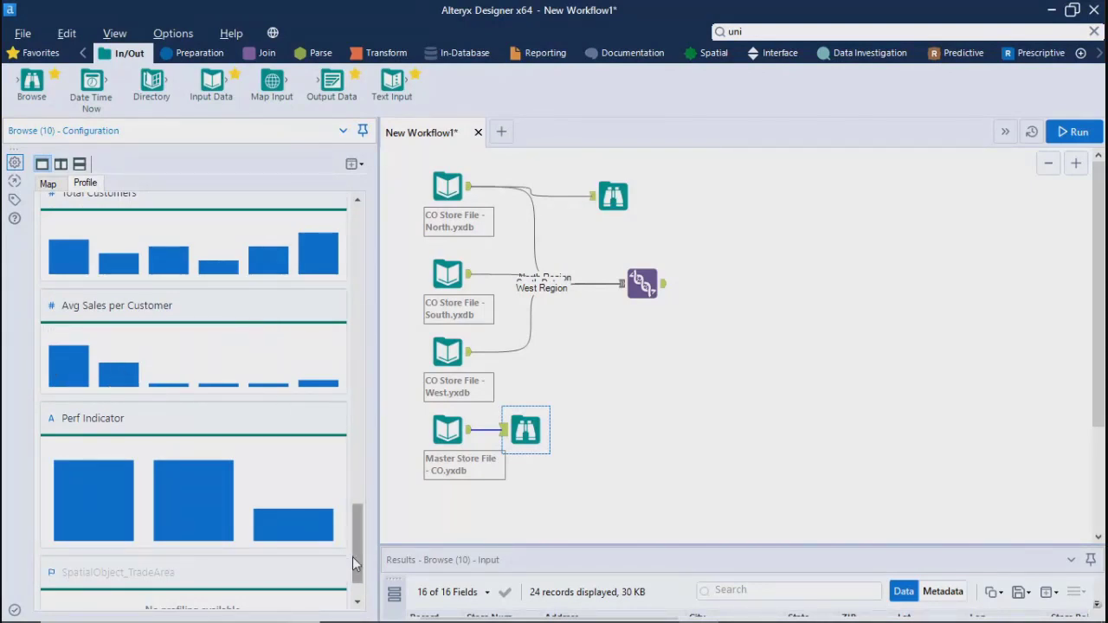
pyautogui.moveTo(352, 559); pyautogui.dragTo(385, 195)
pyautogui.click(680, 389)
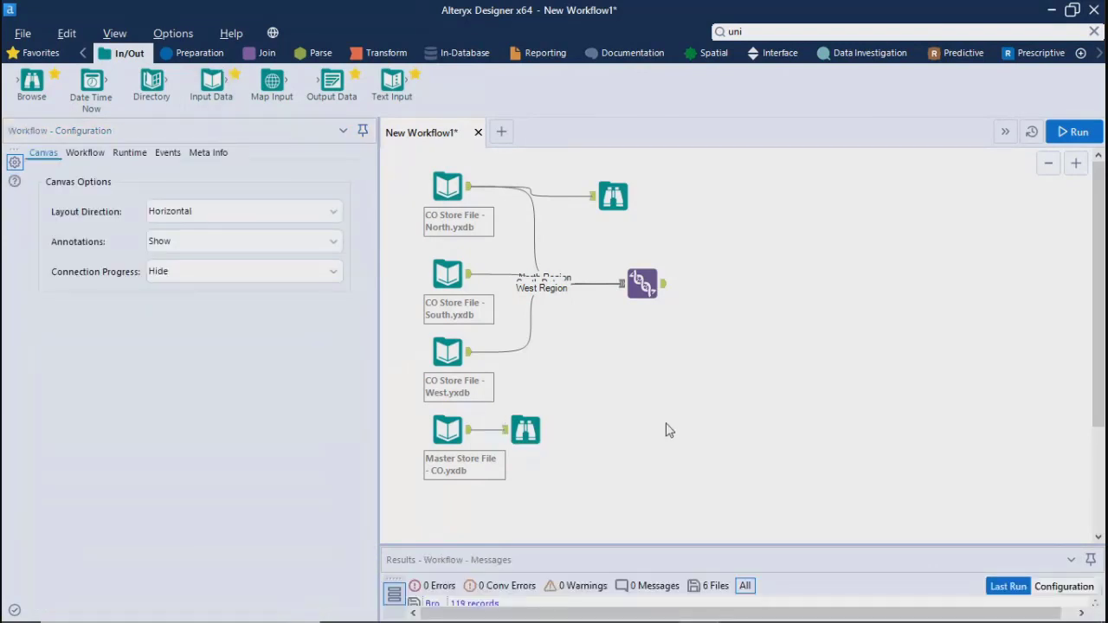
# Compare the Master Store File input's configuration with the Union tool's column setup and output
pyautogui.click(447, 424)
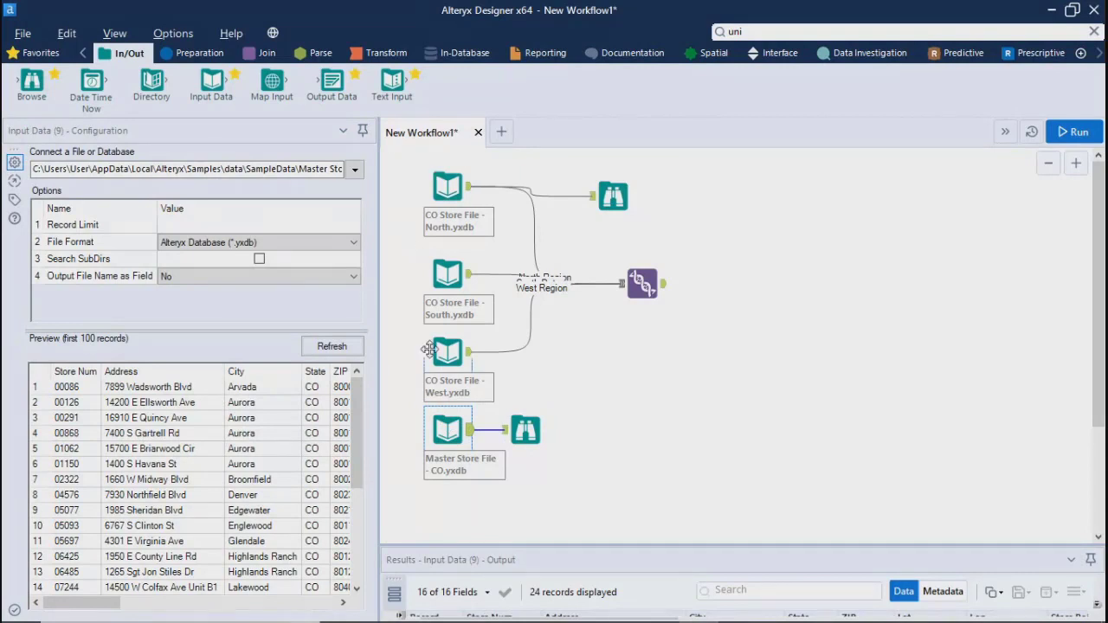
pyautogui.click(631, 395)
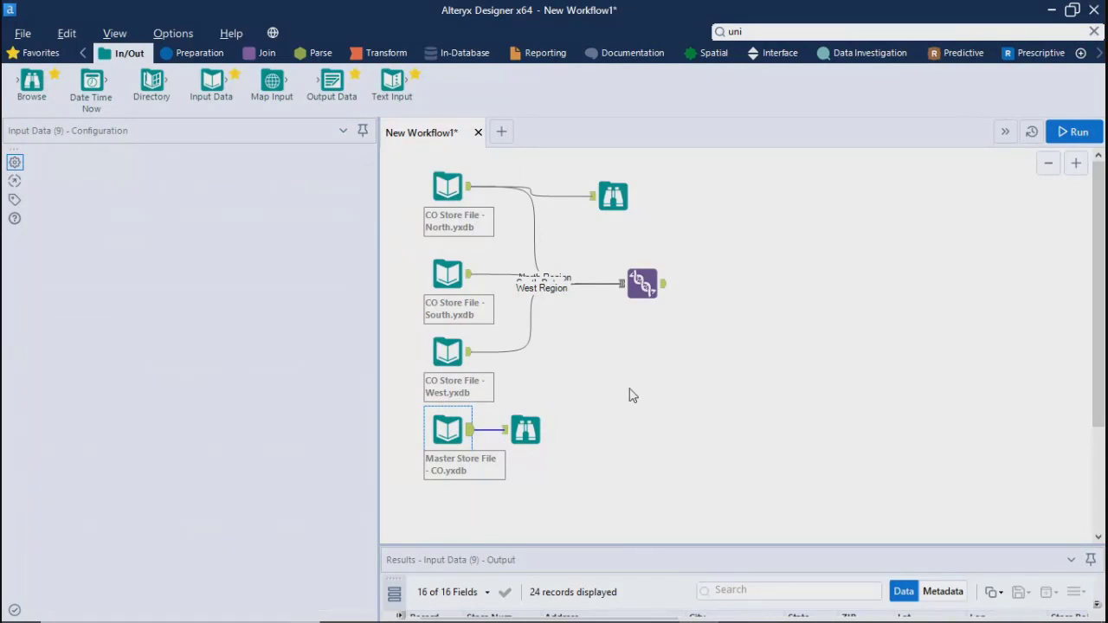
pyautogui.click(664, 287)
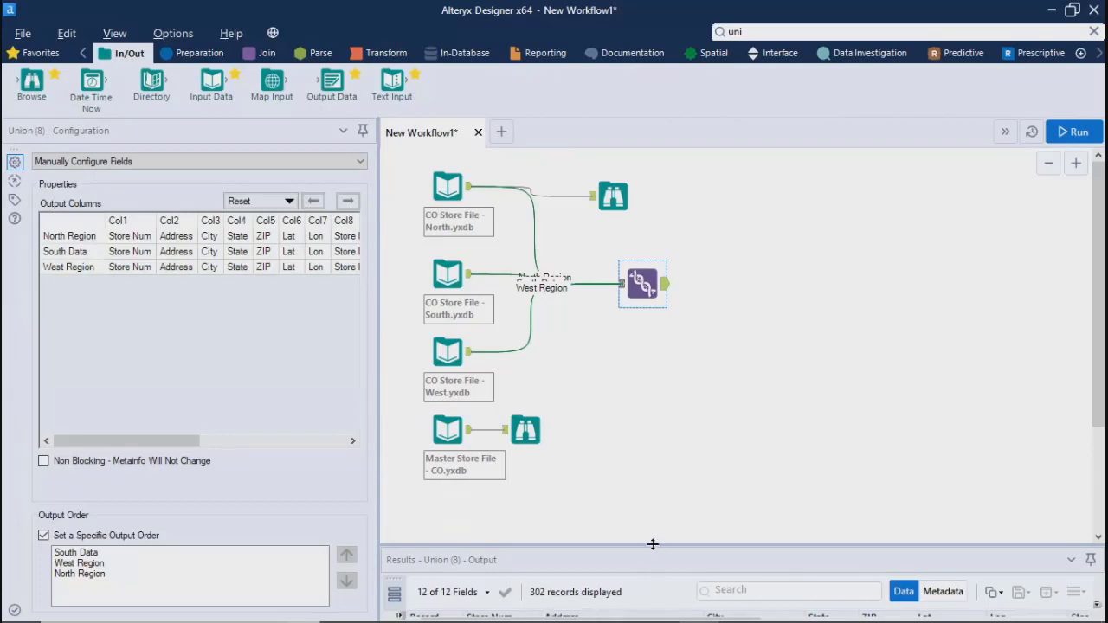
pyautogui.moveTo(653, 544); pyautogui.dragTo(644, 510)
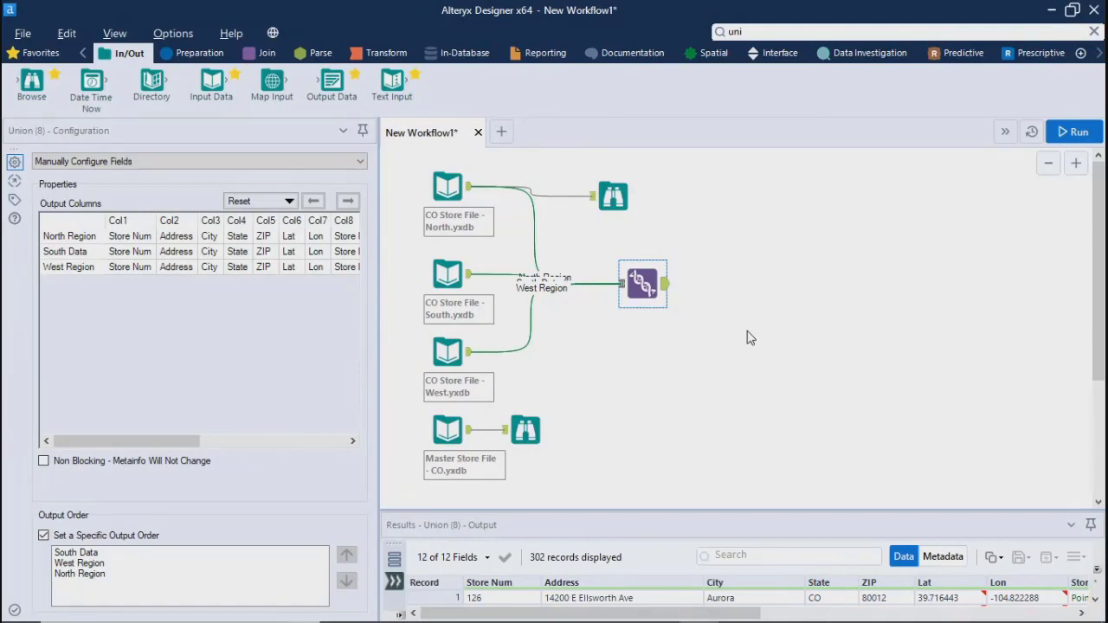
pyautogui.moveTo(502, 620)
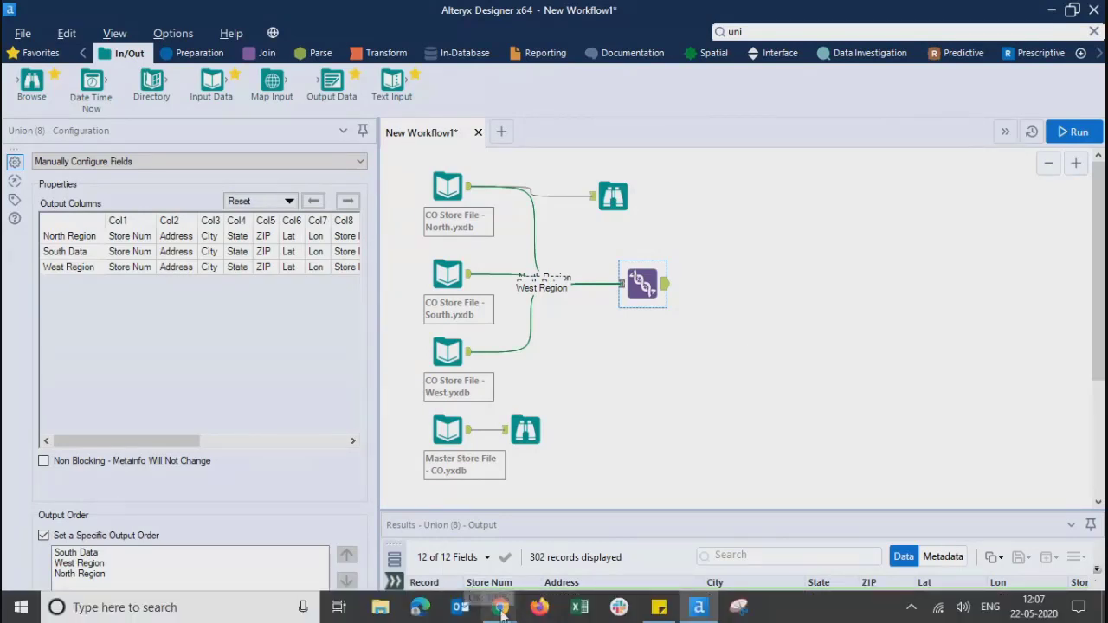
pyautogui.click(437, 520)
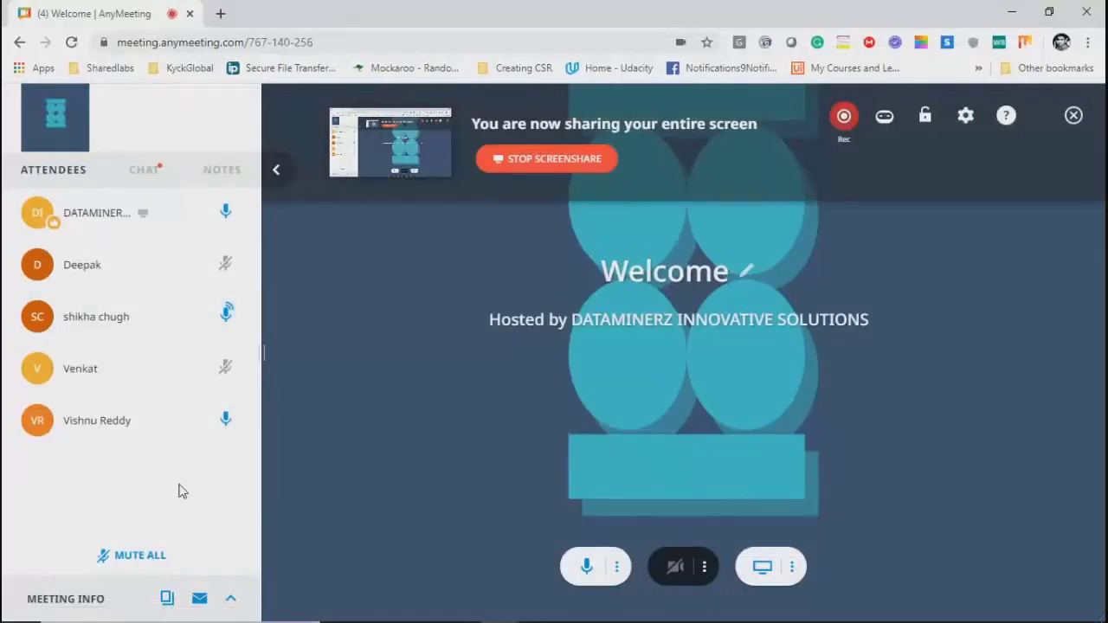
pyautogui.click(1012, 12)
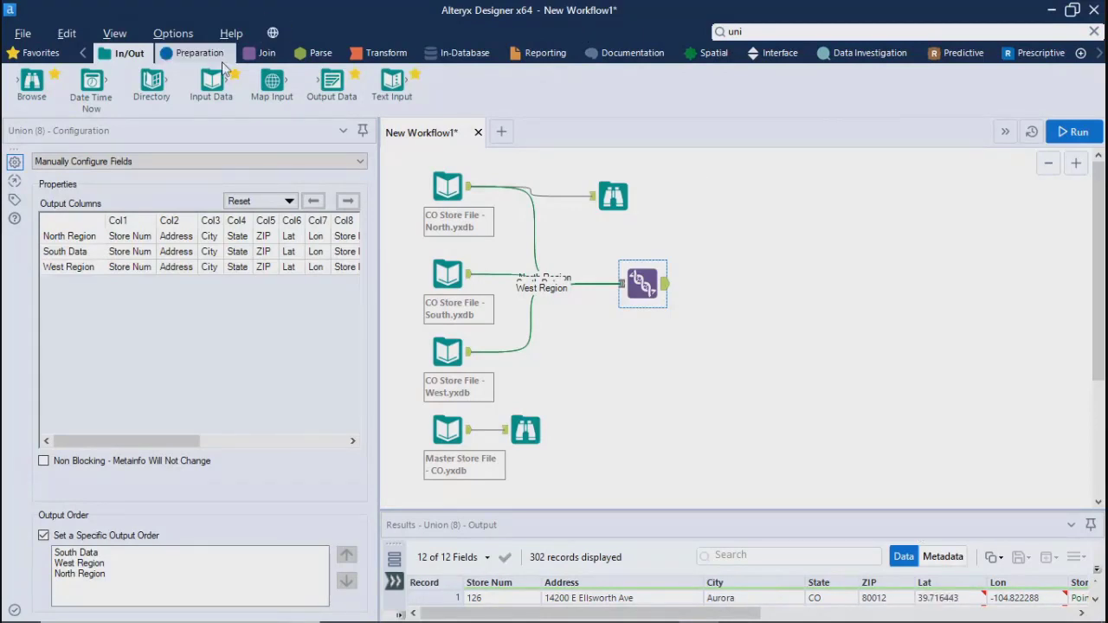
# Add a Select tool below the Union tool and connect the Master Store File input to it
pyautogui.click(183, 57)
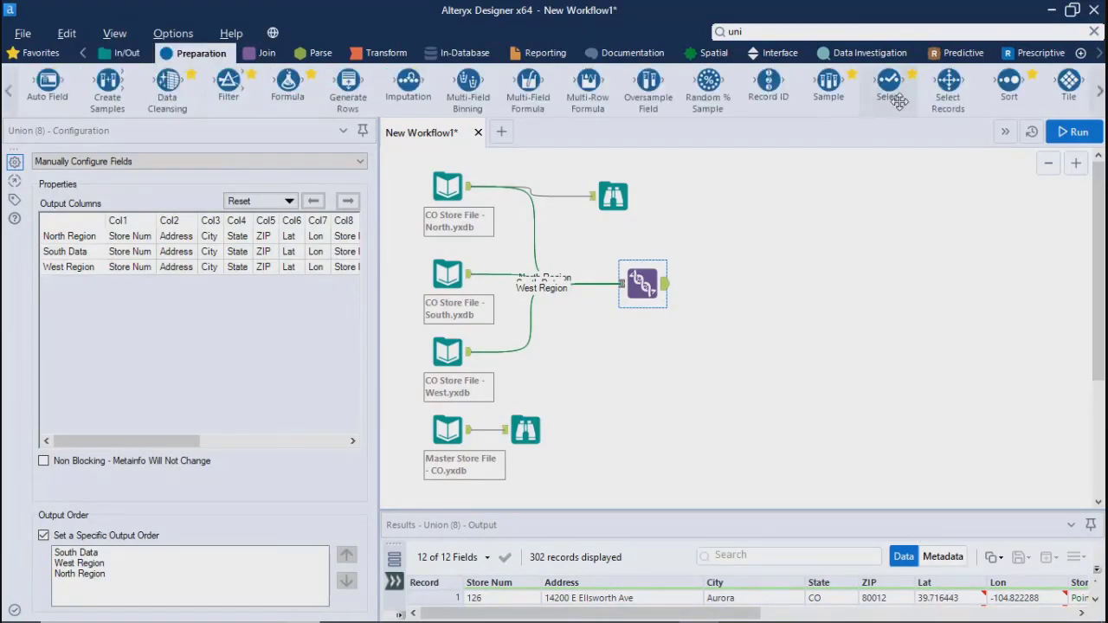
pyautogui.moveTo(891, 80); pyautogui.dragTo(643, 400)
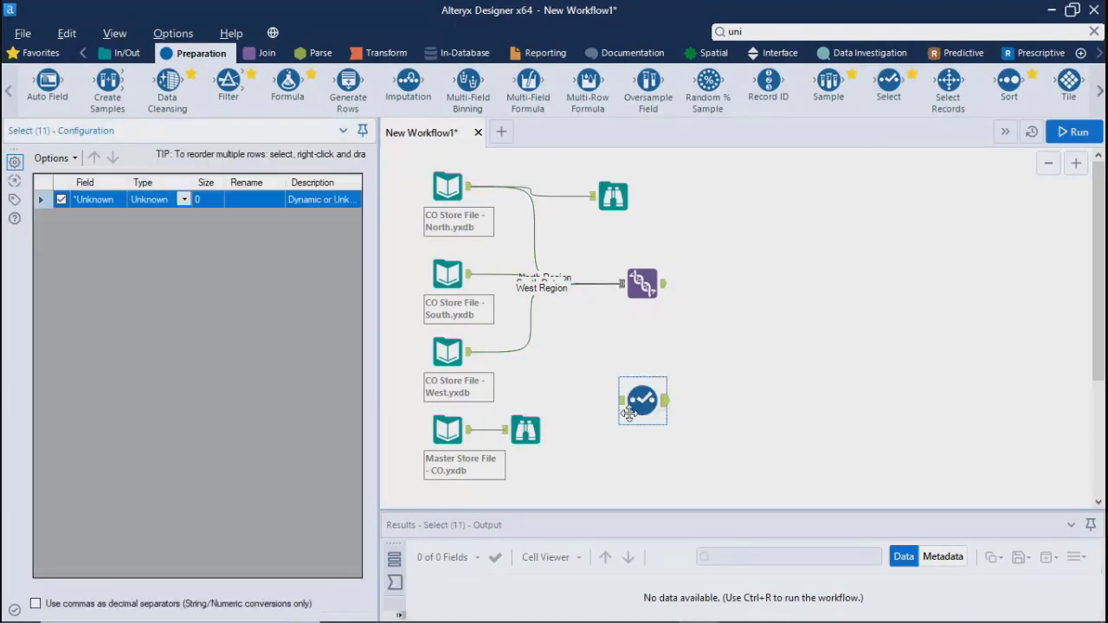
pyautogui.moveTo(468, 430); pyautogui.dragTo(620, 402)
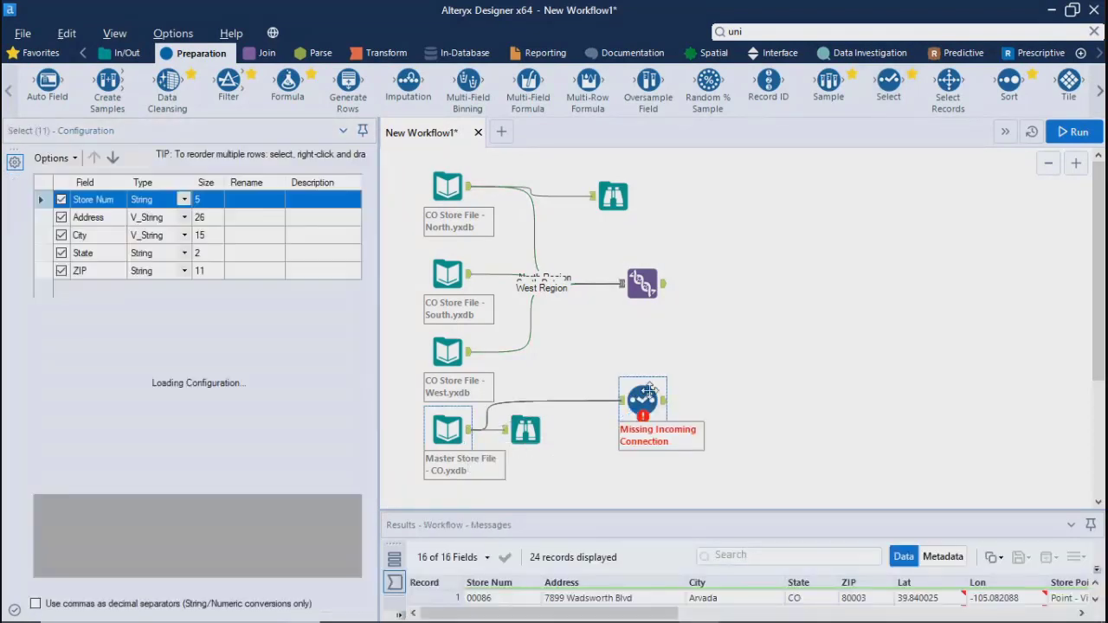
# Review the data type choices for Address and exclude the ZIP, Lat, Lon and Store Point fields in the Select tool
pyautogui.click(184, 216)
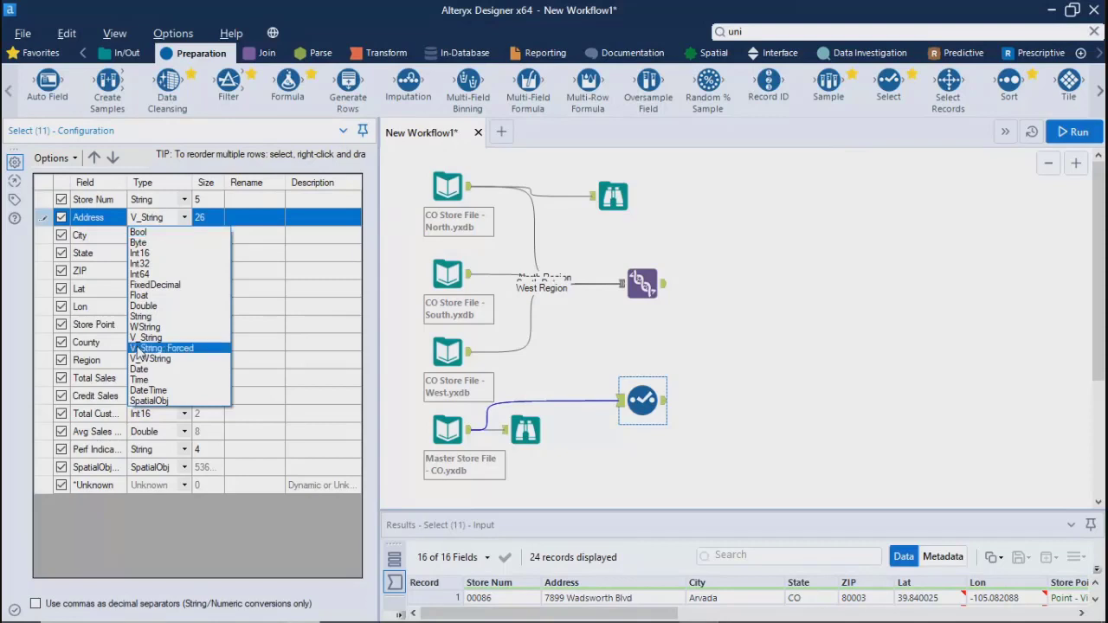
pyautogui.click(928, 336)
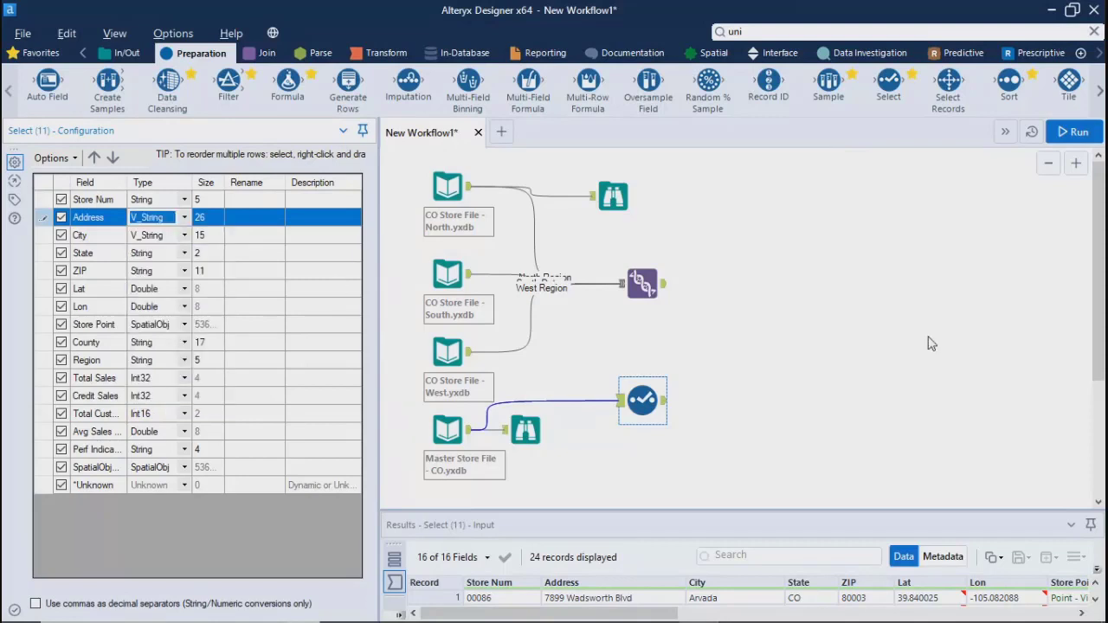
pyautogui.click(69, 271)
pyautogui.click(62, 289)
pyautogui.click(62, 271)
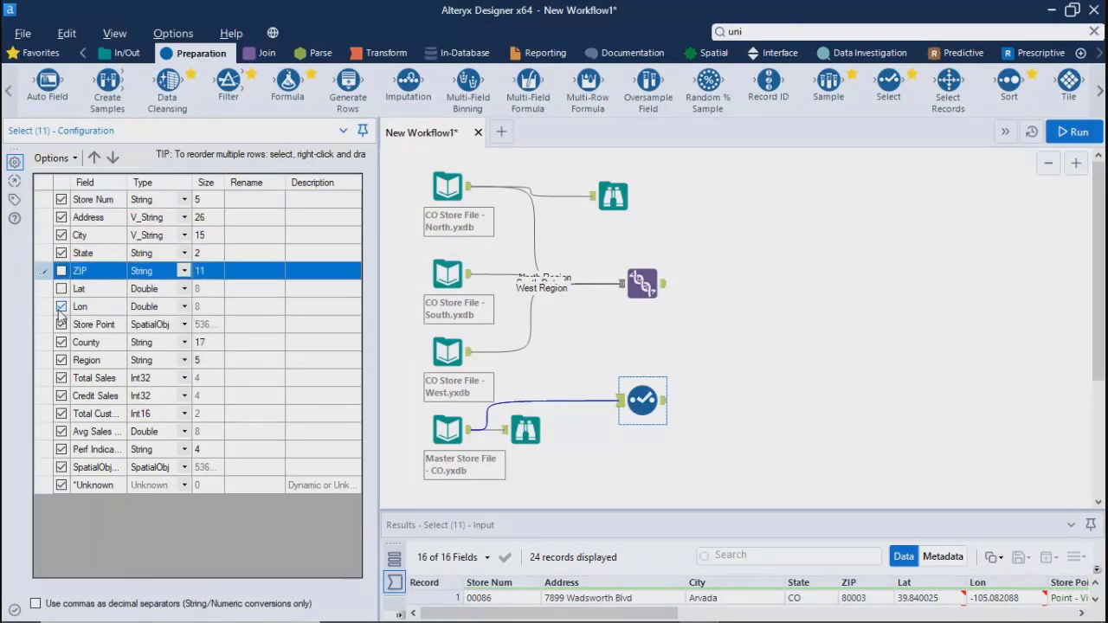
pyautogui.click(63, 308)
pyautogui.click(61, 323)
pyautogui.click(821, 388)
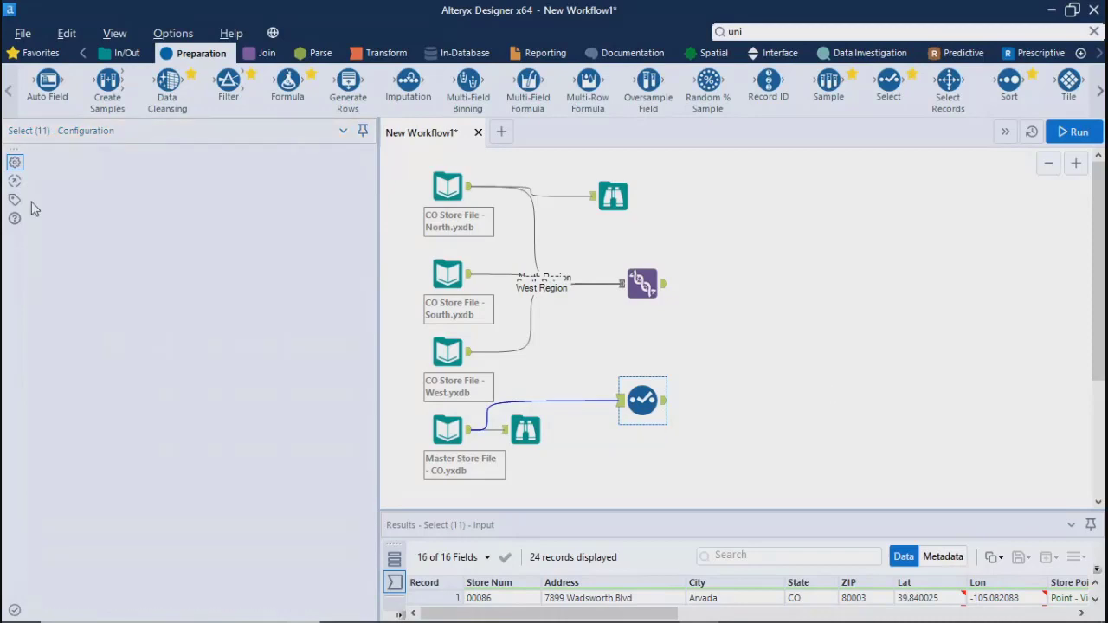
# Delete the Select tool from the canvas and move the Master Store File's Browse tool slightly lower
pyautogui.click(642, 400)
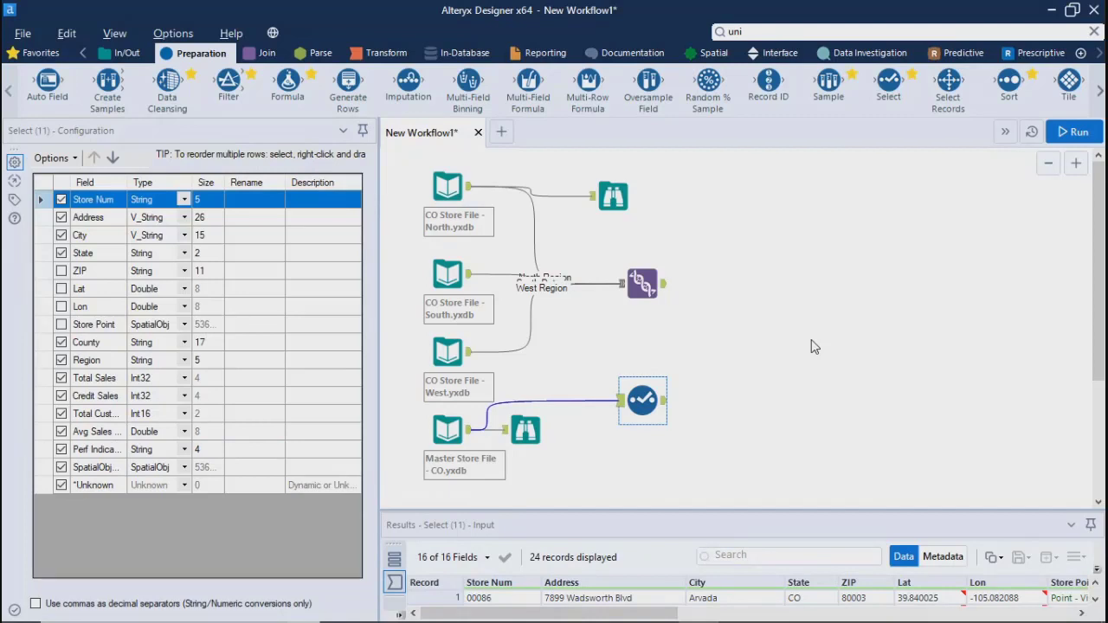
pyautogui.click(825, 394)
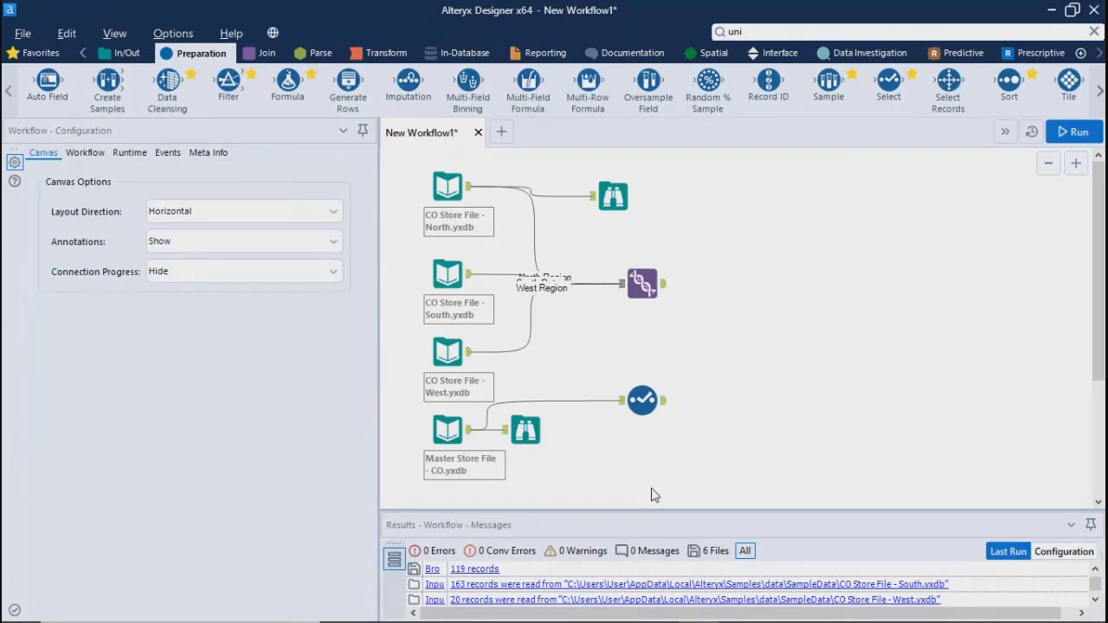
pyautogui.click(643, 407)
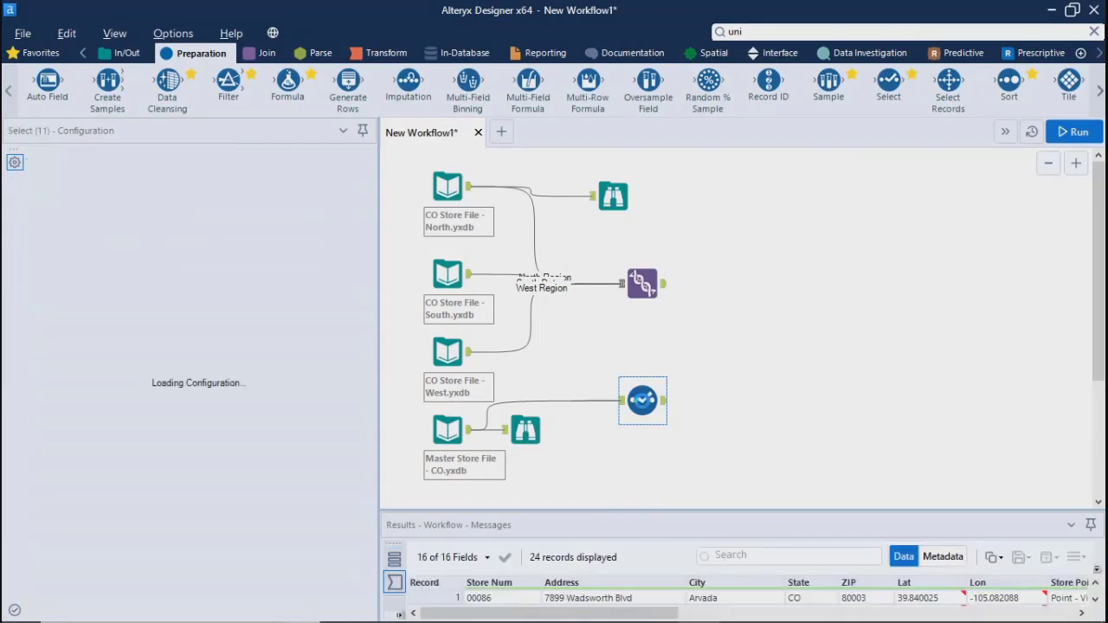
pyautogui.press('Delete')
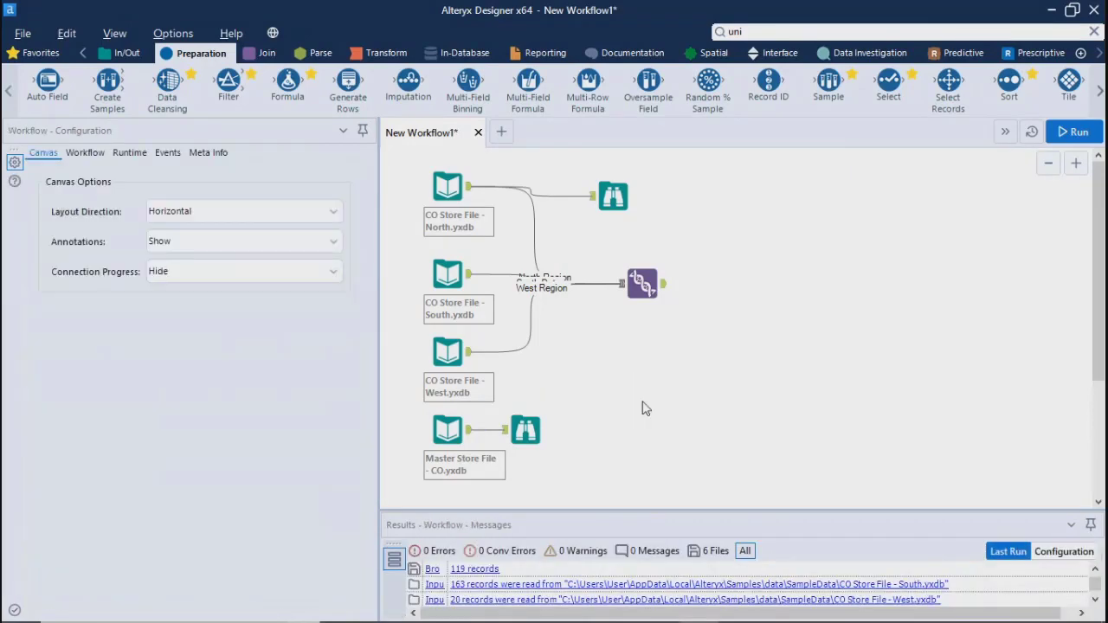
pyautogui.moveTo(525, 429); pyautogui.dragTo(555, 478)
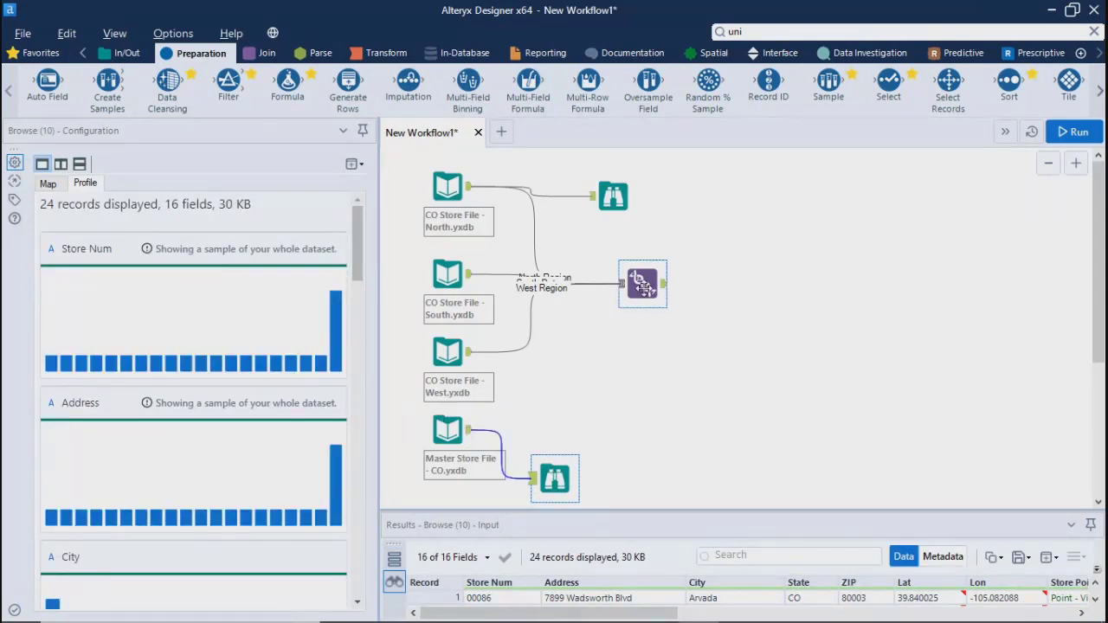
# Add a Join tool to the canvas, below and to the right of the Union tool
pyautogui.click(641, 283)
pyautogui.click(668, 364)
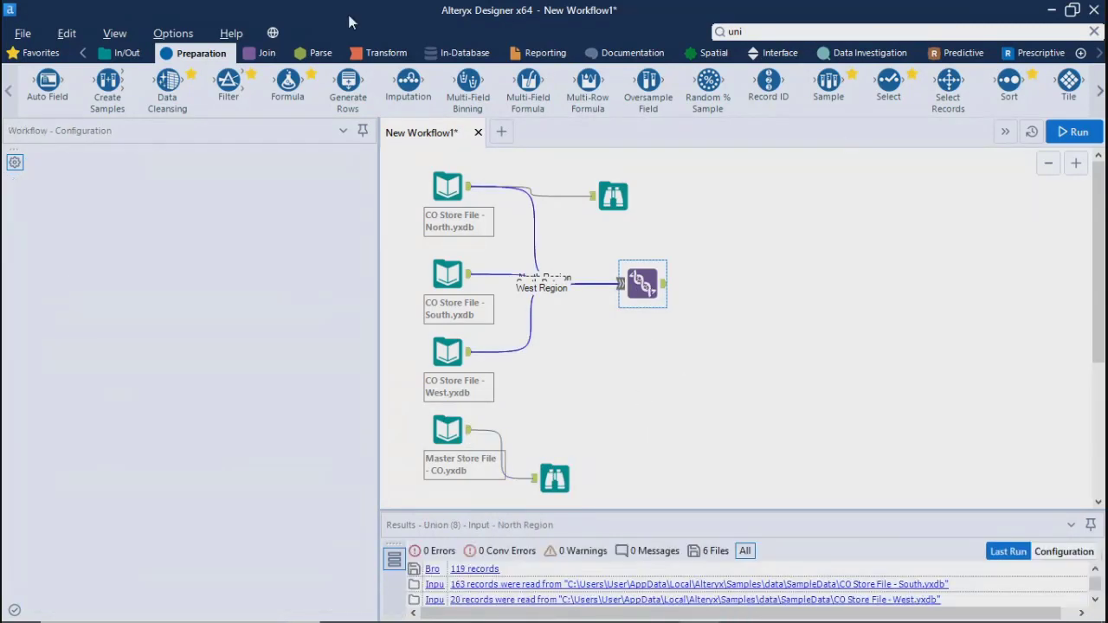
pyautogui.click(264, 54)
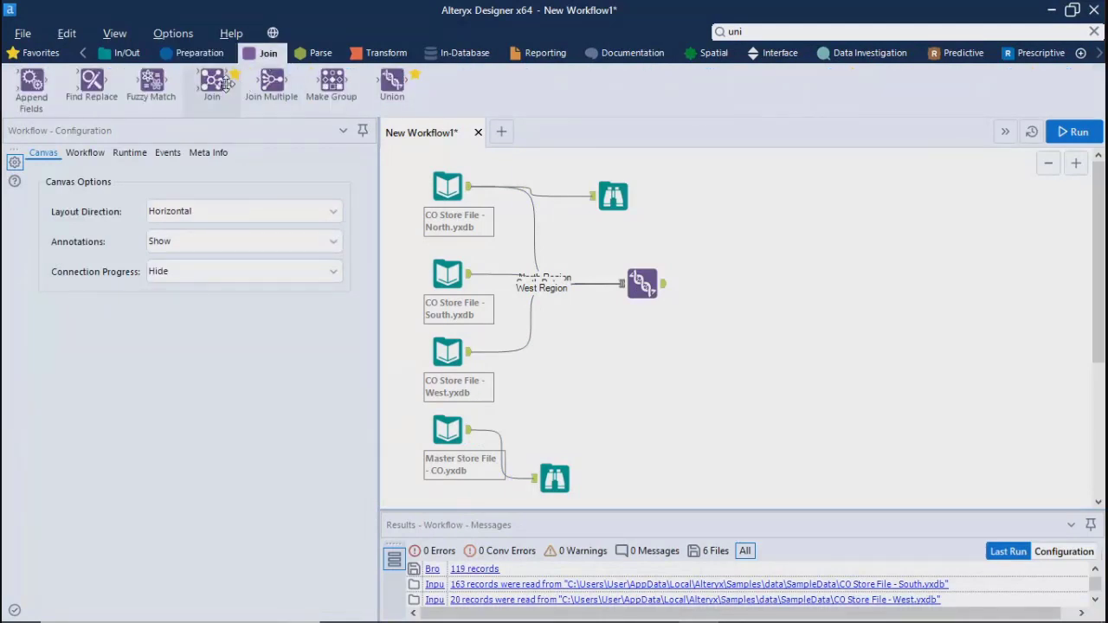
pyautogui.moveTo(225, 84); pyautogui.dragTo(739, 373)
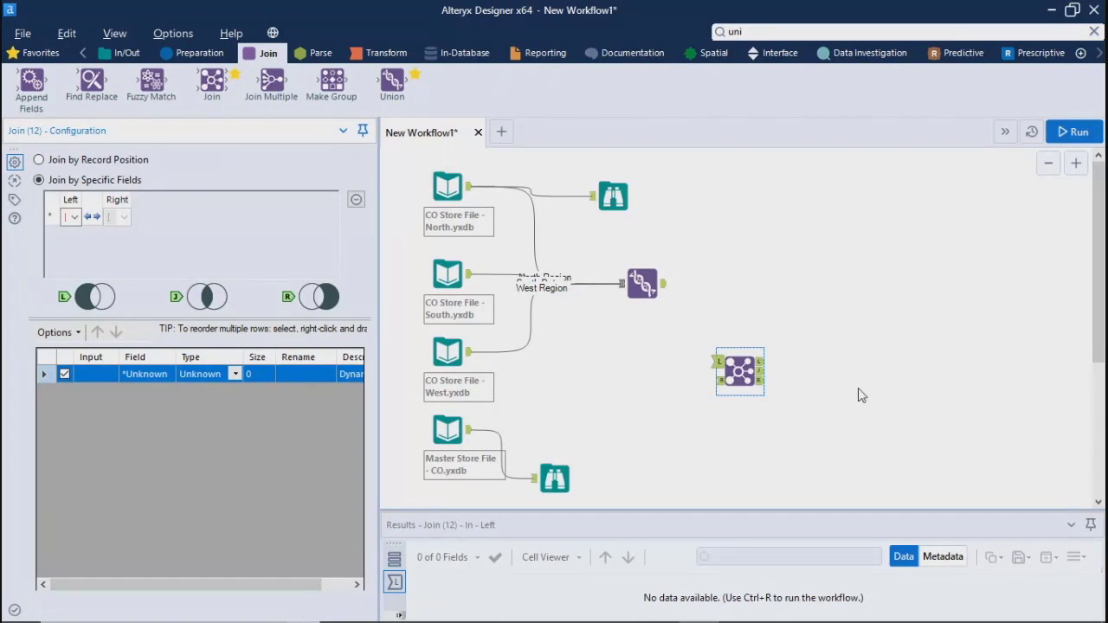
pyautogui.click(514, 415)
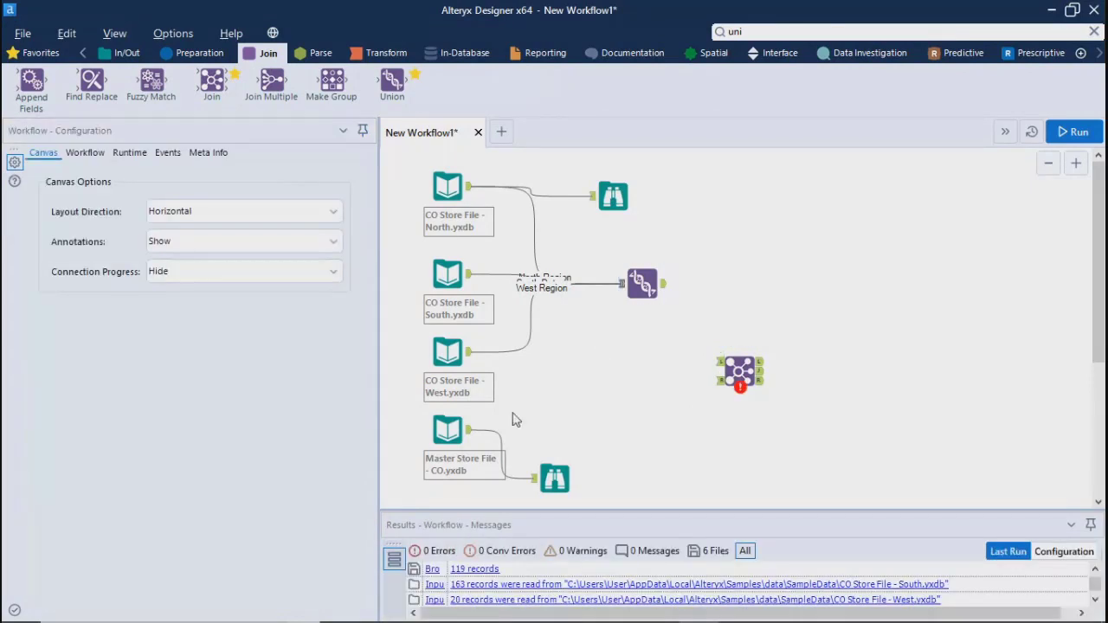
# Connect the Union output to the Join tool's L input and the Master Store File input to its R input
pyautogui.click(662, 290)
pyautogui.moveTo(662, 290); pyautogui.dragTo(731, 373)
pyautogui.click(467, 437)
pyautogui.moveTo(469, 430); pyautogui.dragTo(721, 381)
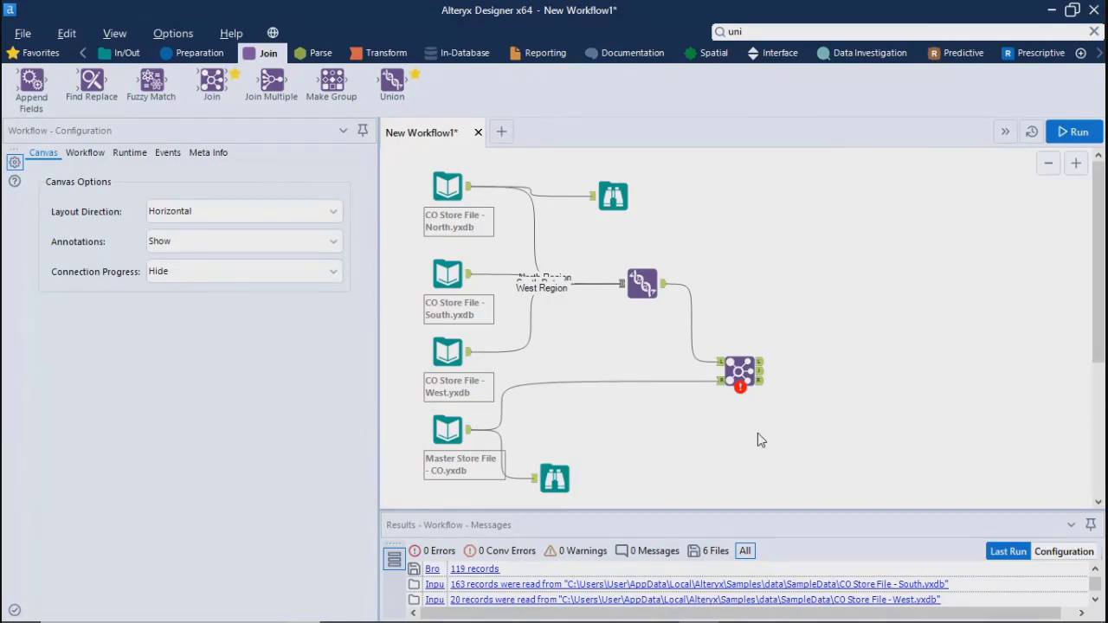
# Review the output records of the Union tool and the Master Store File input, and the Join tool's configuration
pyautogui.click(663, 285)
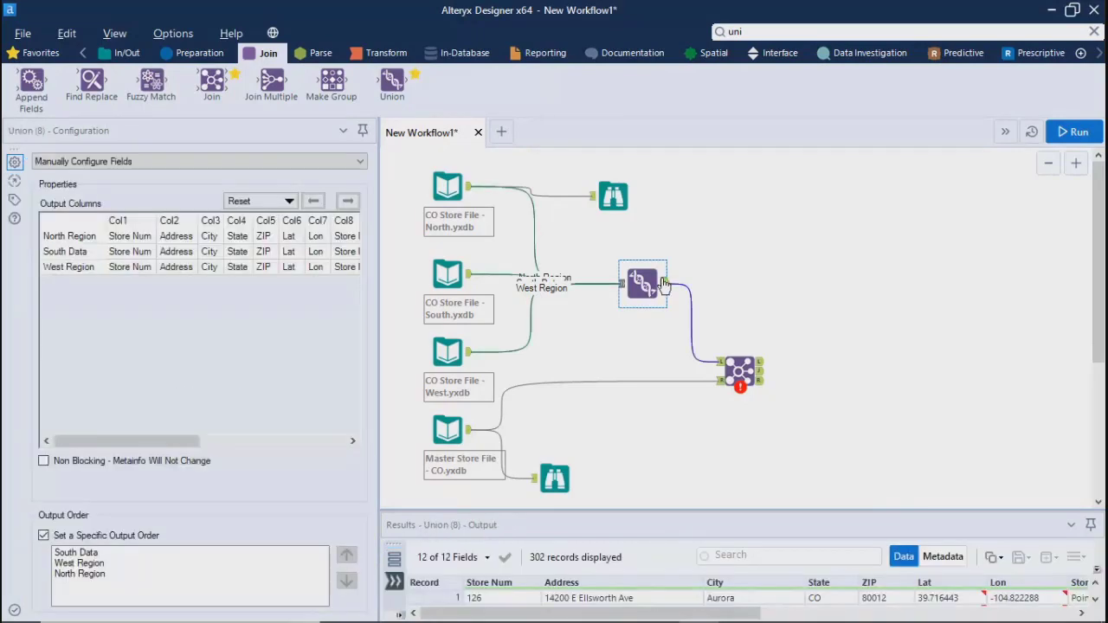
pyautogui.click(473, 436)
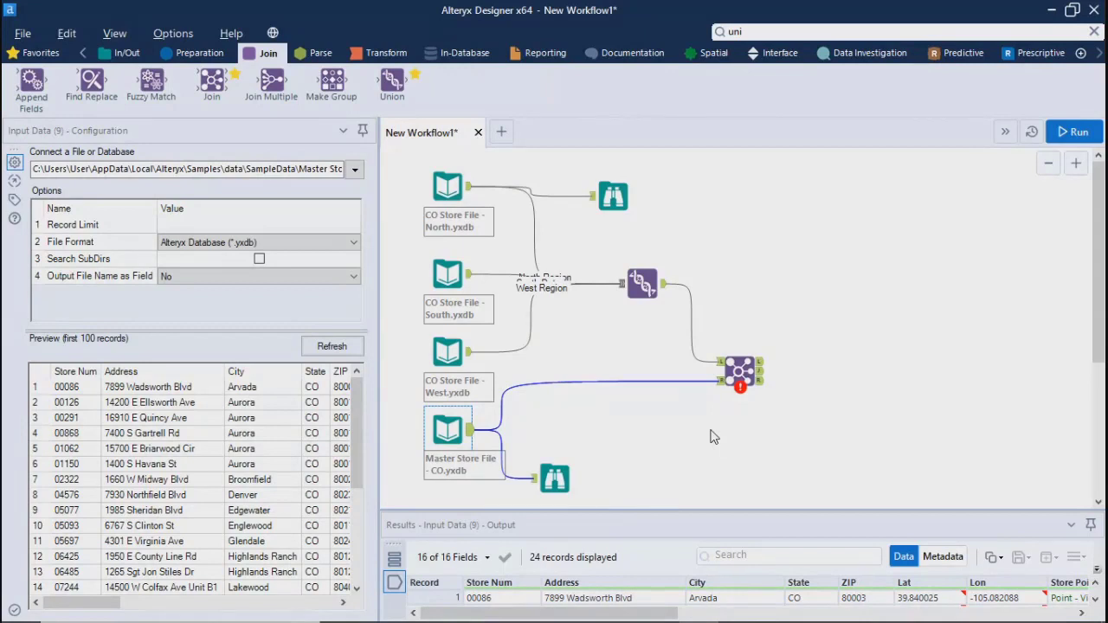
pyautogui.click(740, 369)
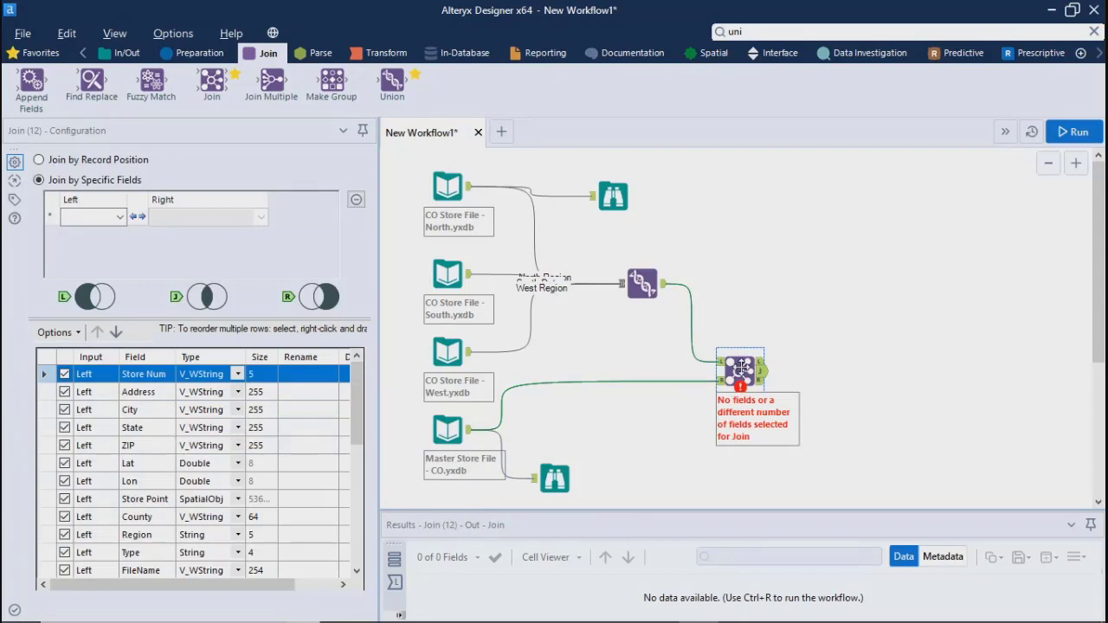
# Switch to the AnyMeeting window in Chrome, mute all attendees, and return to Alteryx Designer
pyautogui.moveTo(517, 594)
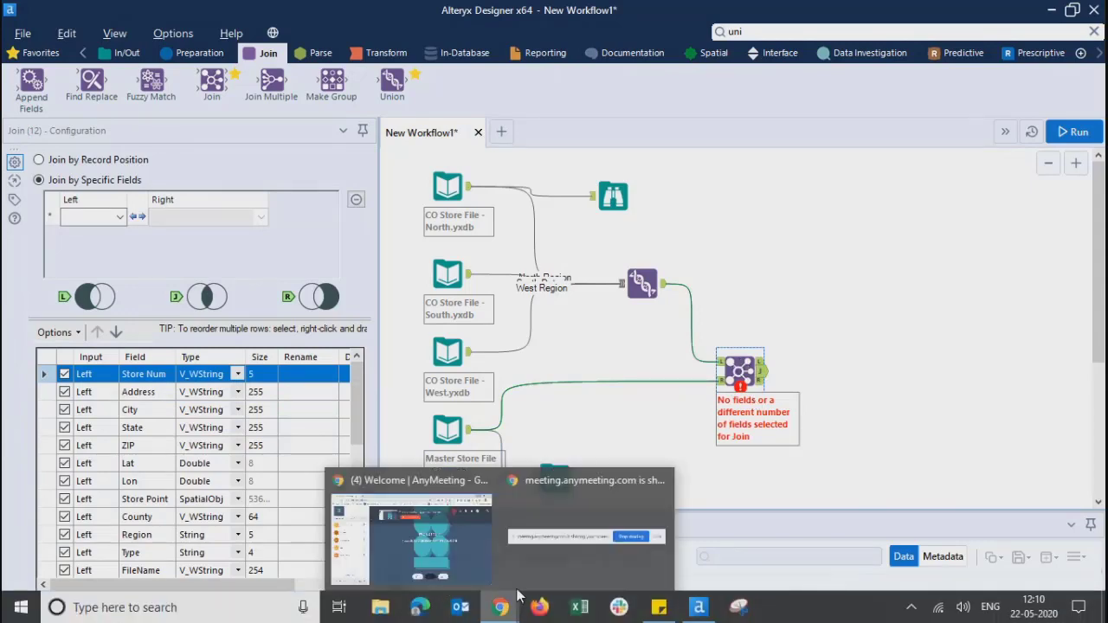
pyautogui.click(445, 527)
pyautogui.click(136, 554)
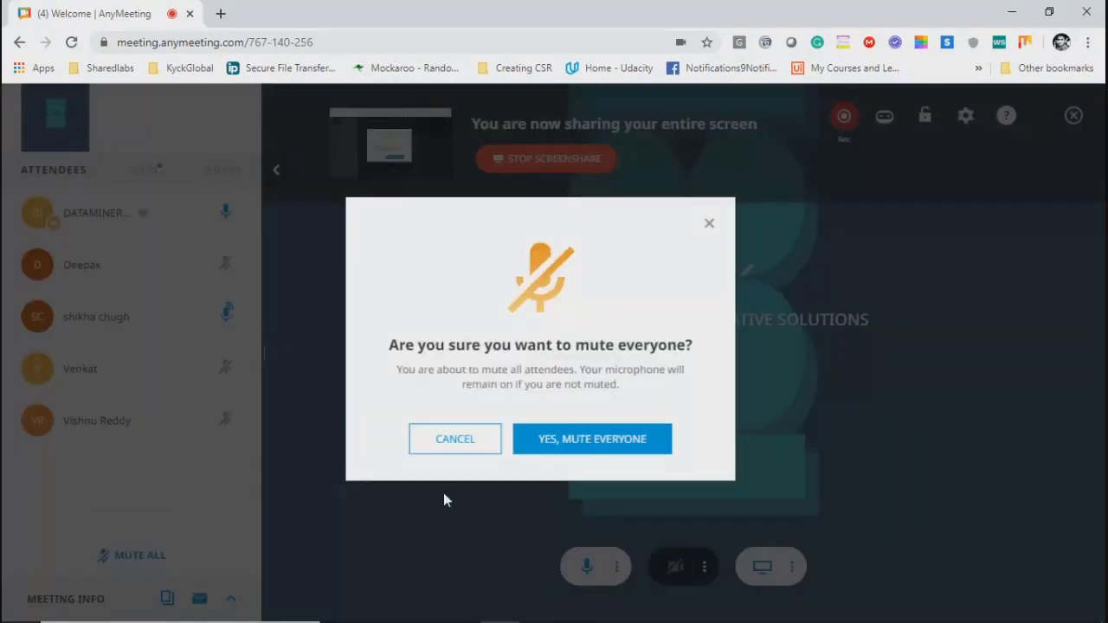
pyautogui.click(592, 439)
pyautogui.click(1011, 11)
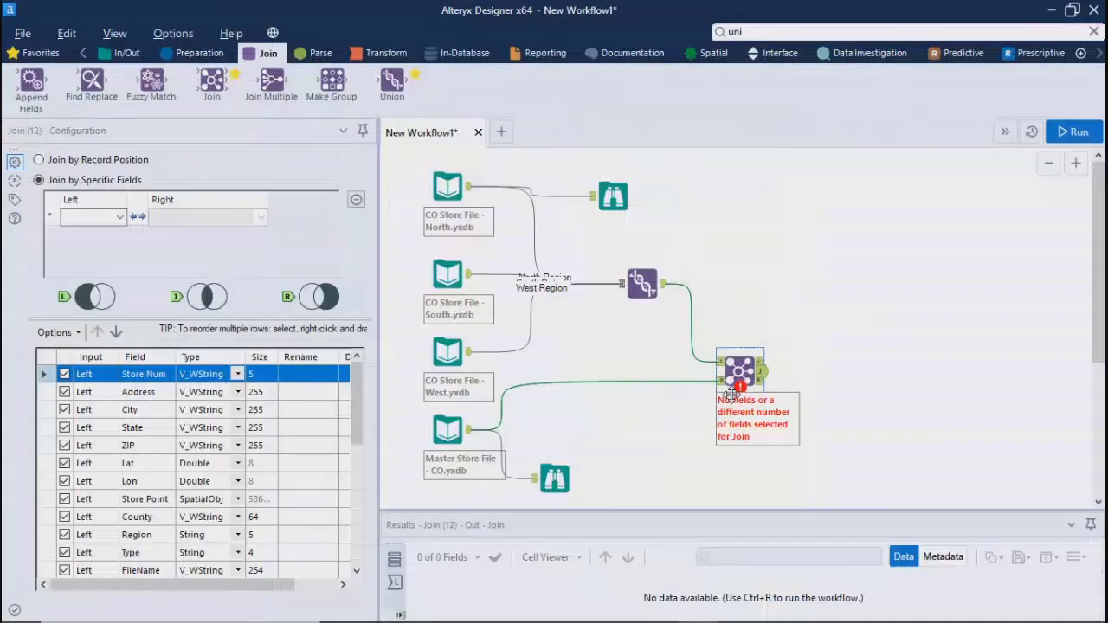
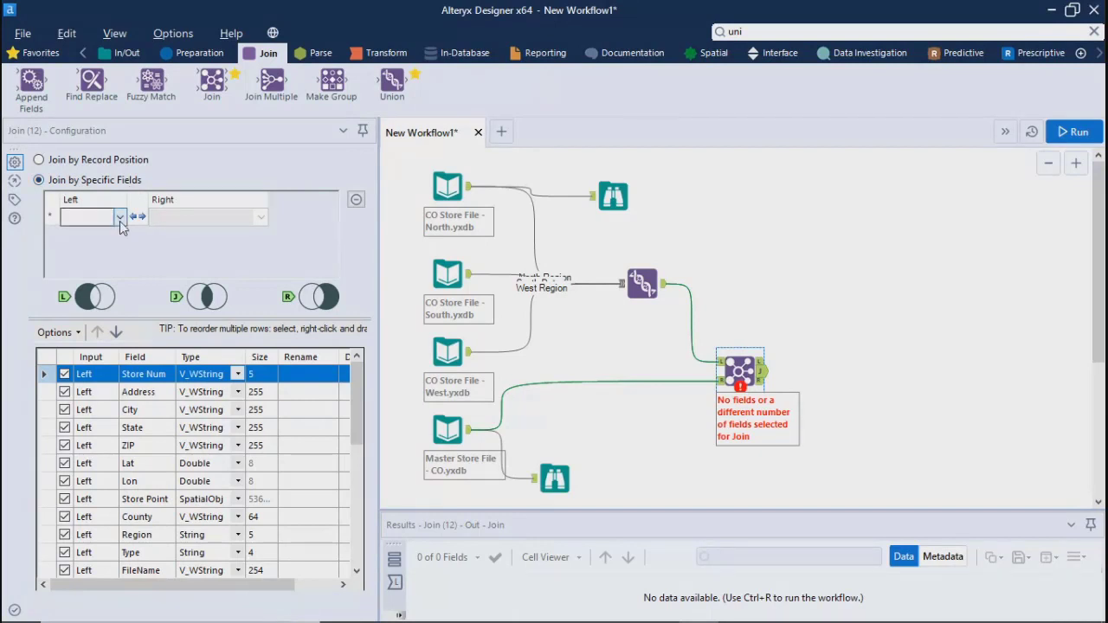
# Review the available left join fields, then examine the Union and Master Store File output records in an enlarged results area
pyautogui.click(120, 217)
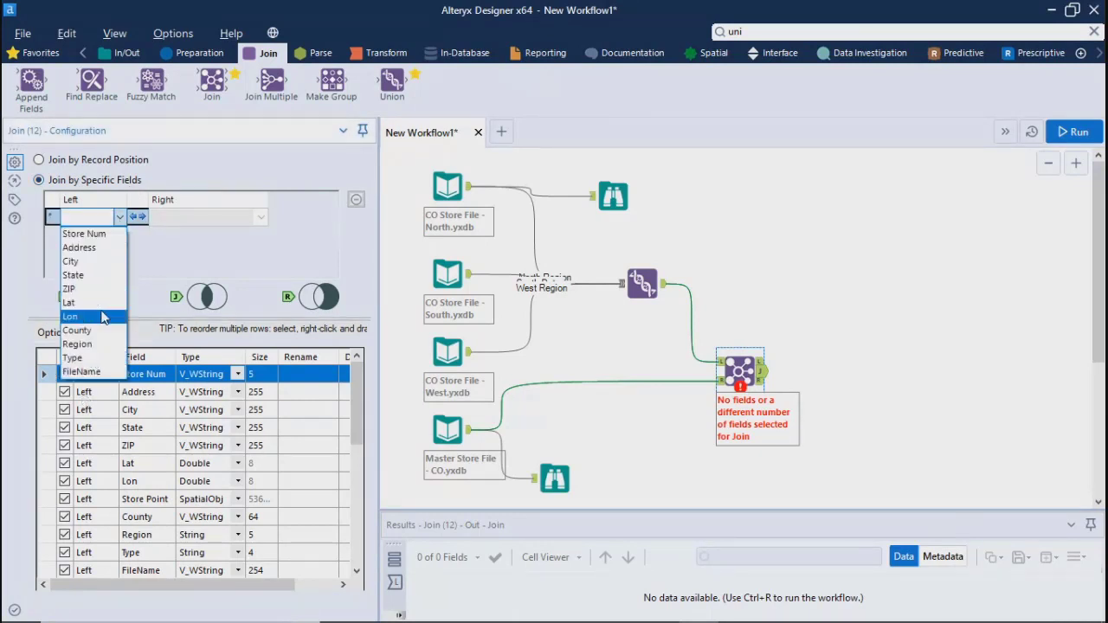
pyautogui.click(192, 230)
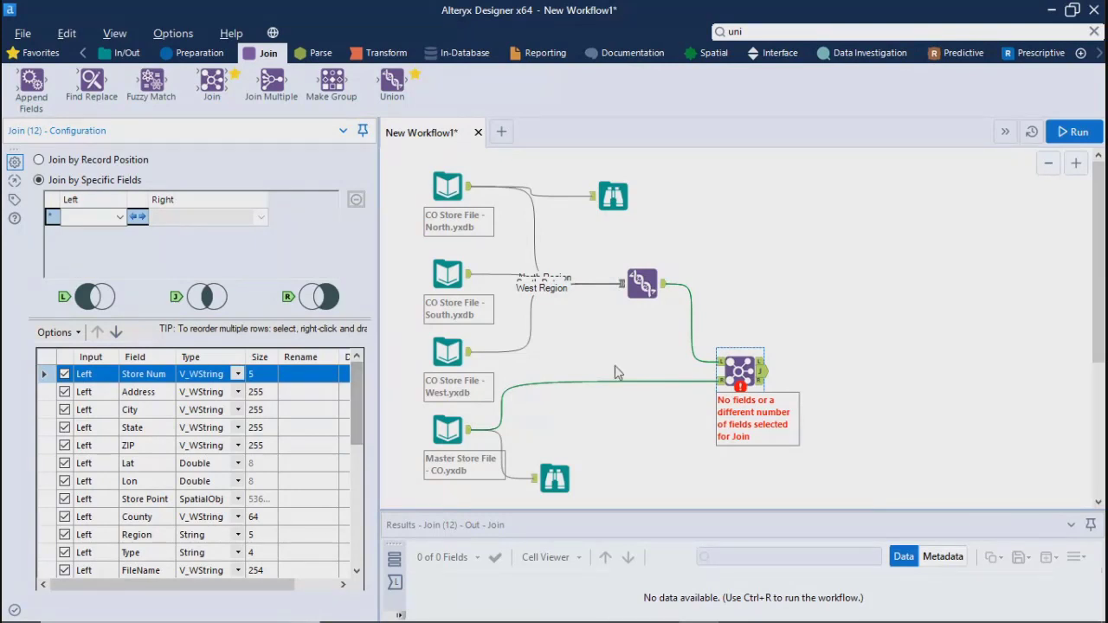
pyautogui.click(649, 288)
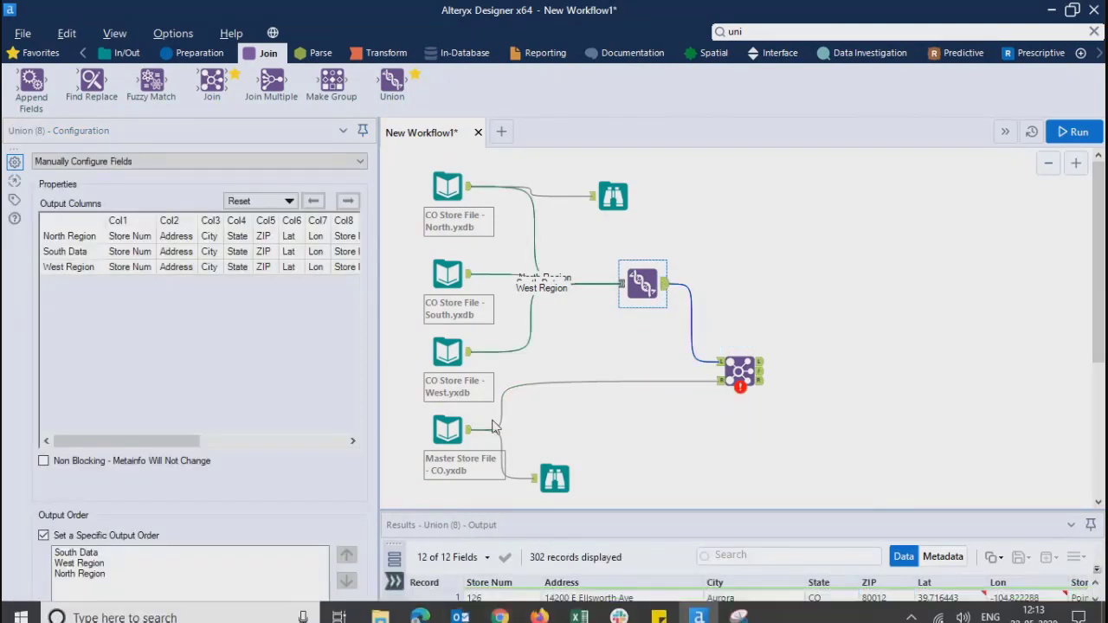
pyautogui.click(468, 432)
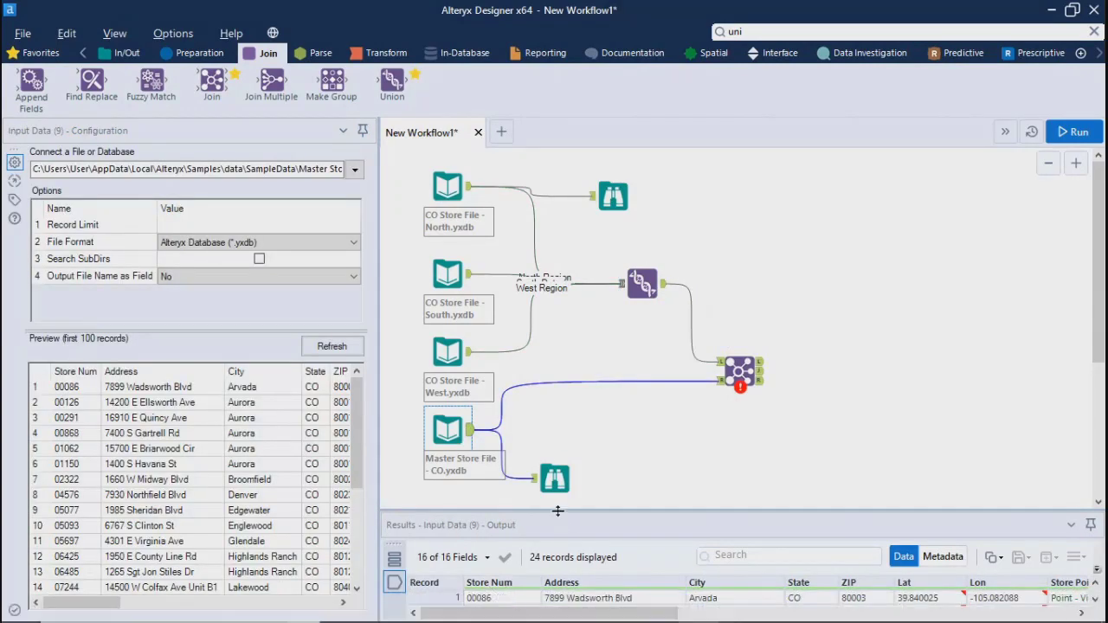
pyautogui.moveTo(557, 511); pyautogui.dragTo(576, 454)
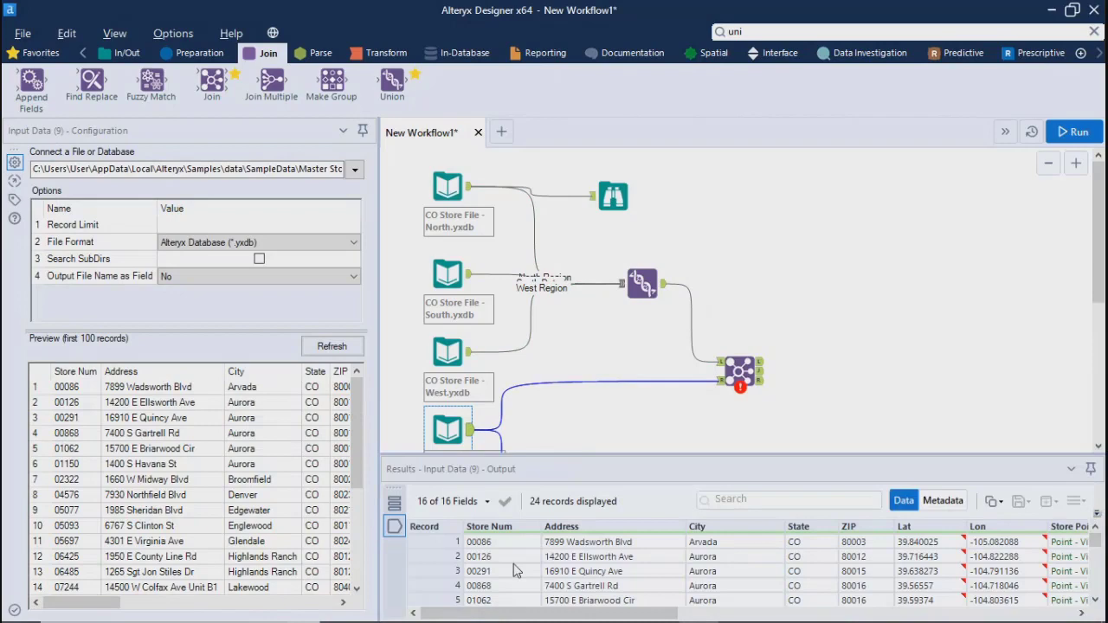
# Set the Join tool to match the left input's Store Num field to the right input's Store Num field
pyautogui.click(737, 370)
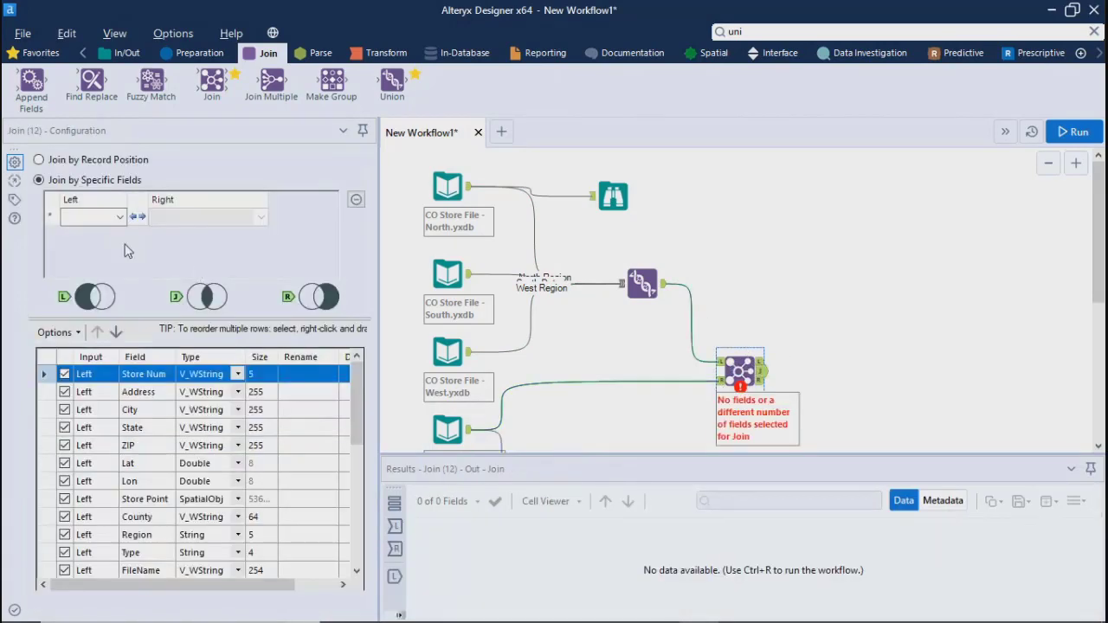
pyautogui.click(121, 216)
pyautogui.scroll(2, 91, 277)
pyautogui.click(82, 228)
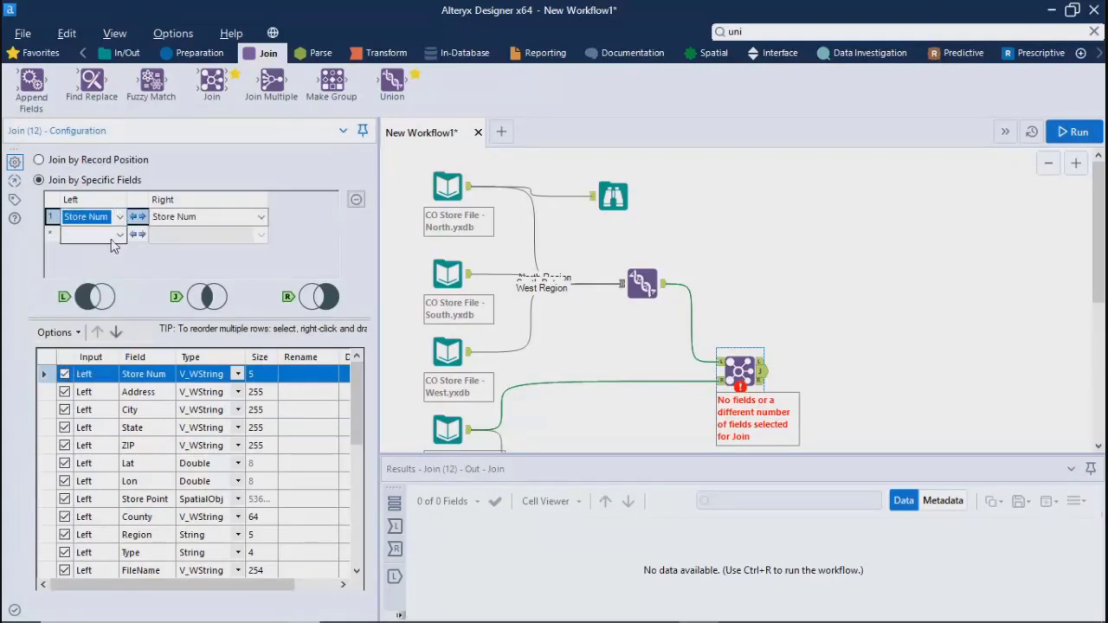
pyautogui.click(261, 216)
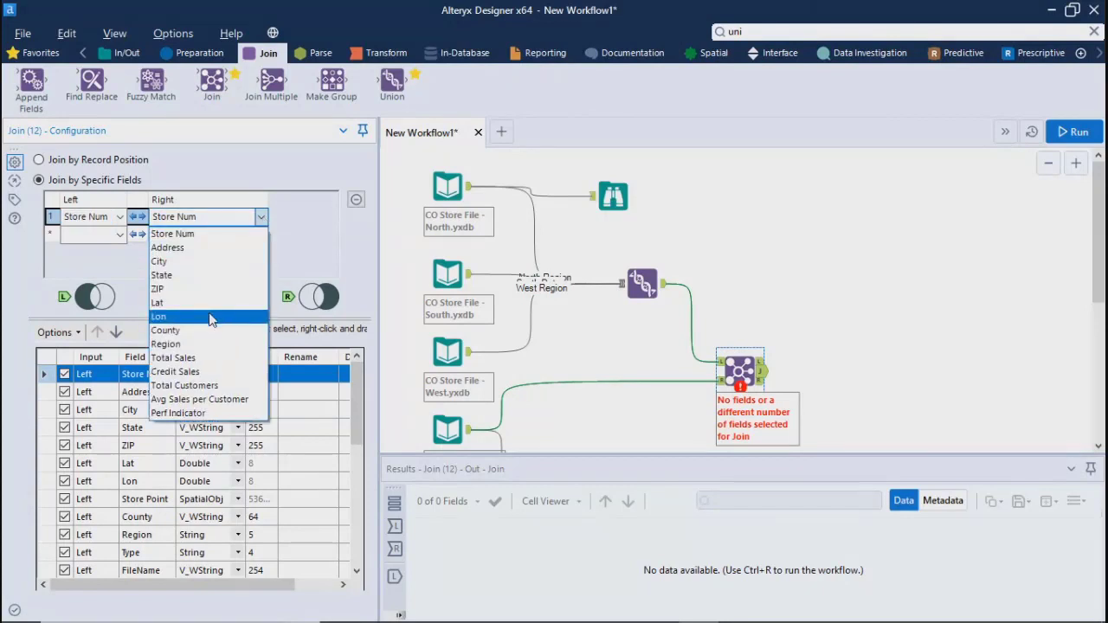
pyautogui.click(801, 241)
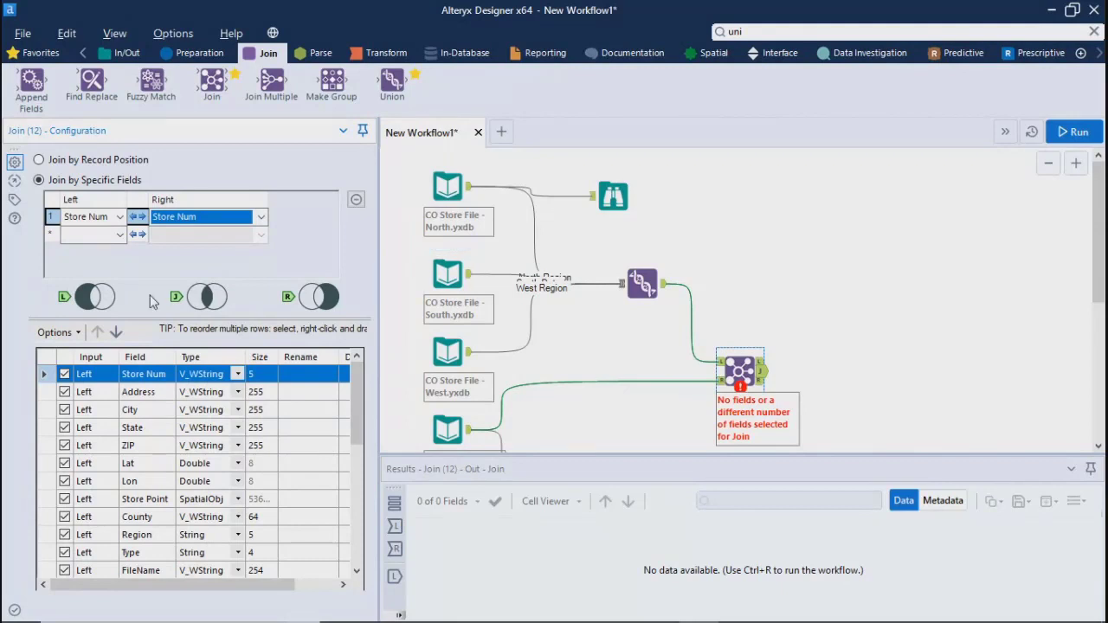
# Check the Join tool's unrun output and run the workflow
pyautogui.click(802, 264)
pyautogui.hotkey('ctrl', 'r')
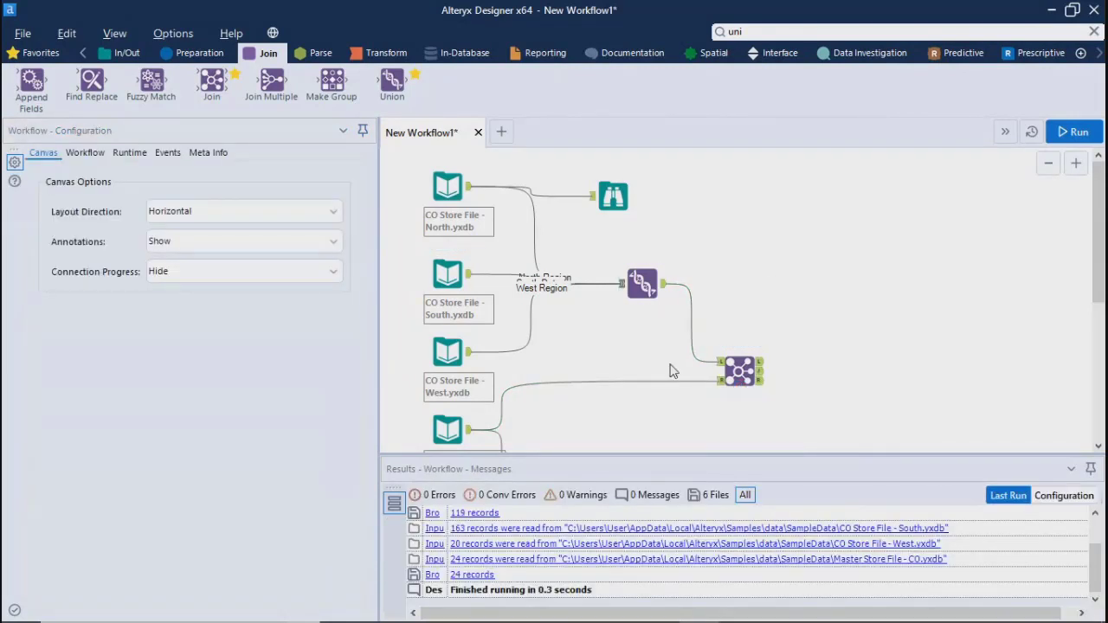
pyautogui.click(739, 372)
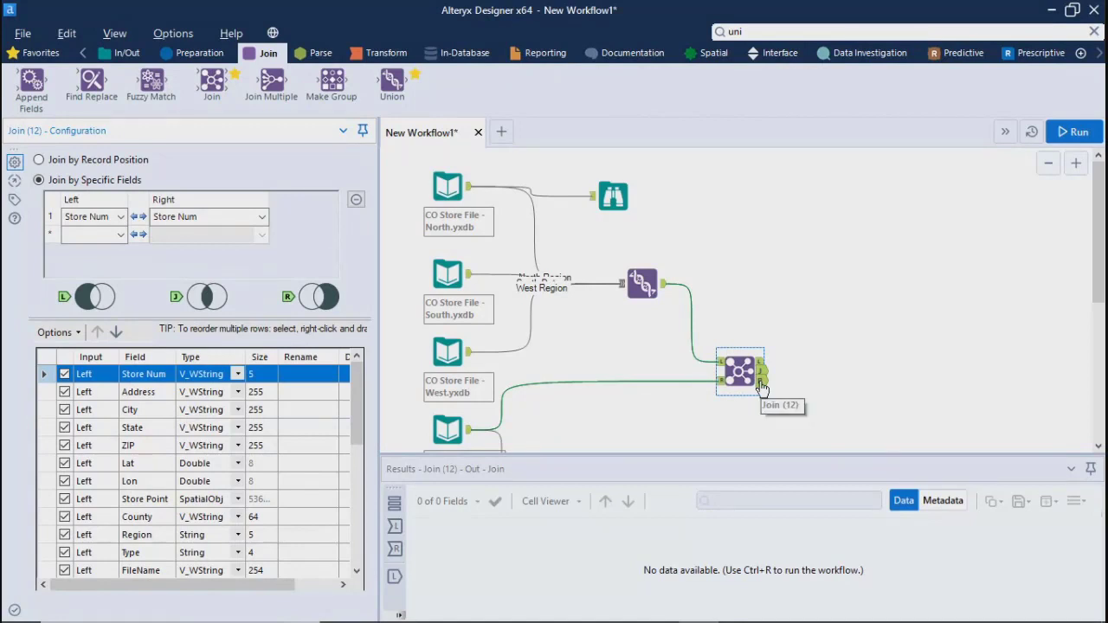
pyautogui.click(836, 375)
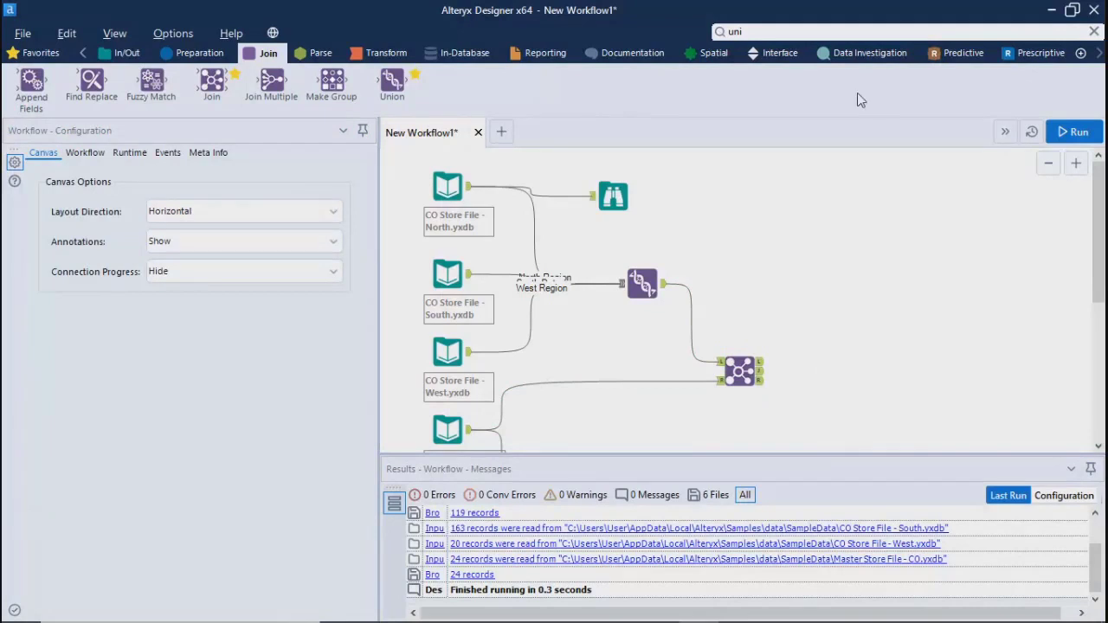
pyautogui.click(1083, 137)
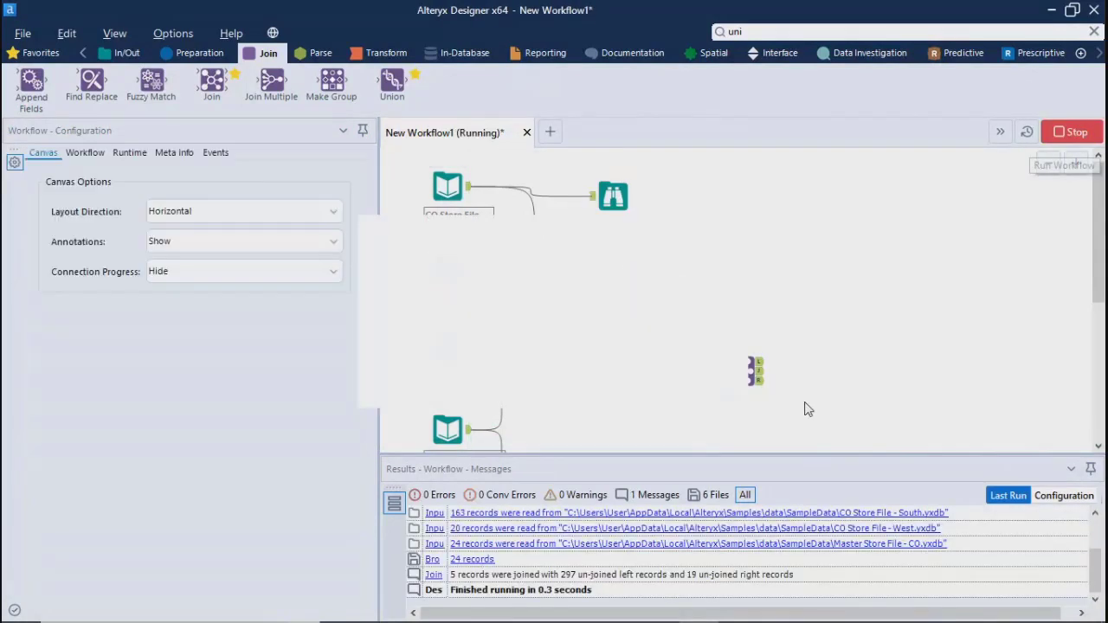
# Inspect the Join tool's left unjoined, joined and right unjoined output records in turn
pyautogui.click(677, 383)
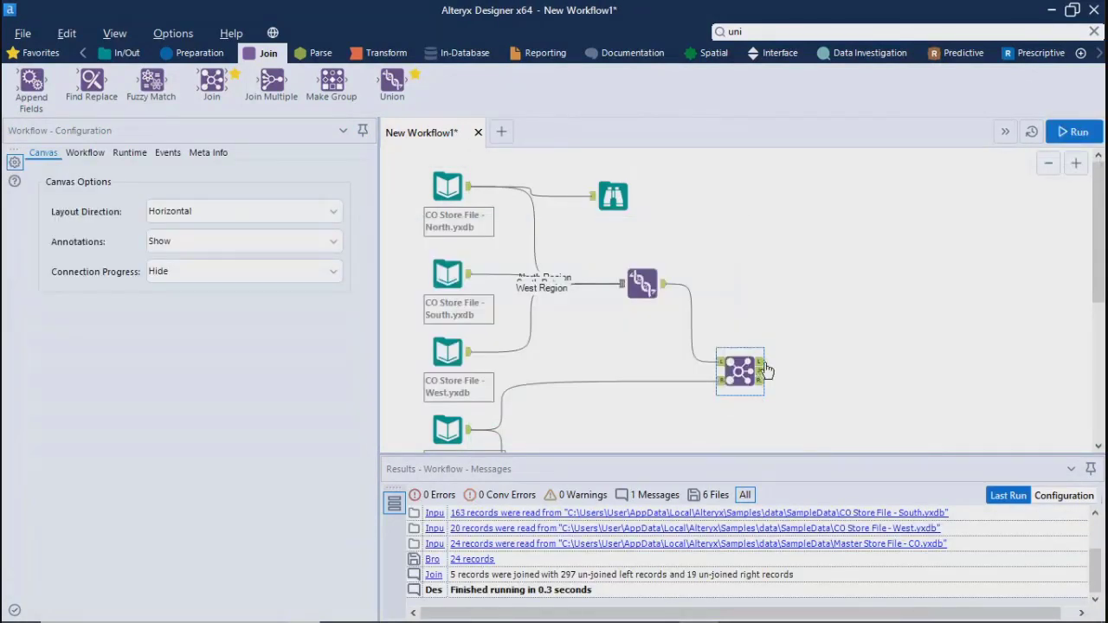
pyautogui.click(760, 364)
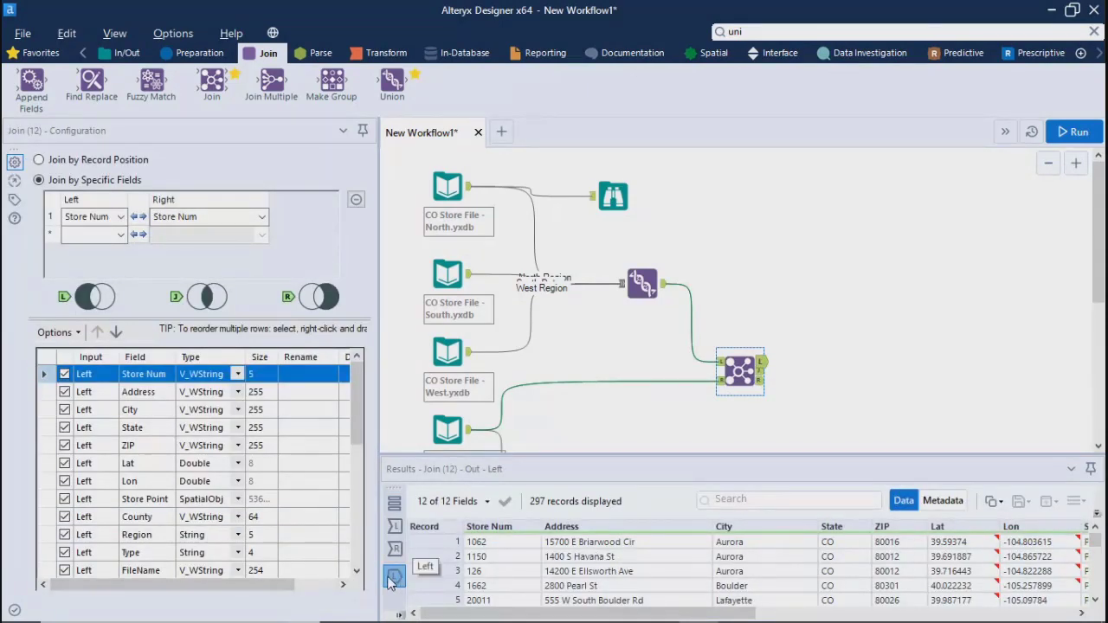
pyautogui.click(761, 370)
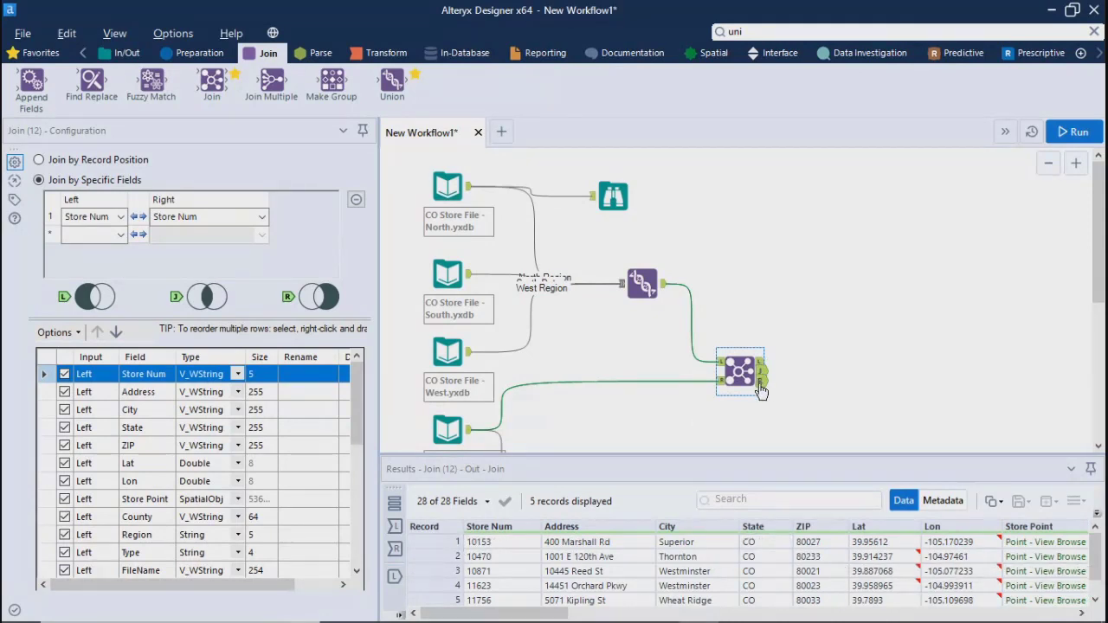
pyautogui.click(759, 386)
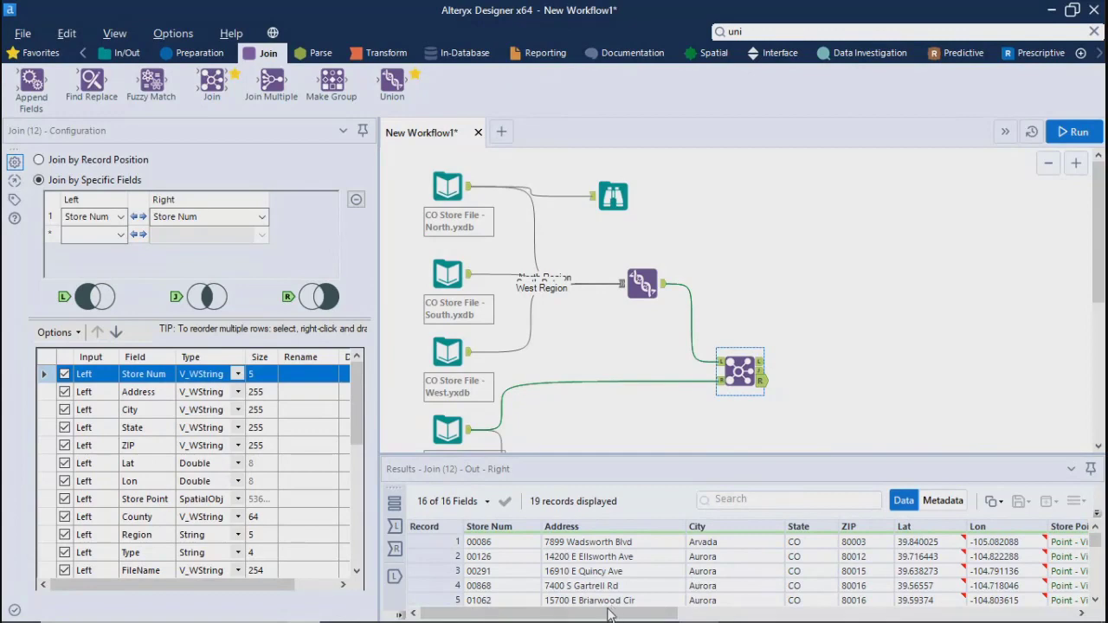
pyautogui.moveTo(608, 613)
pyautogui.mouseDown()
pyautogui.moveTo(995, 613)
pyautogui.moveTo(606, 614)
pyautogui.mouseUp()
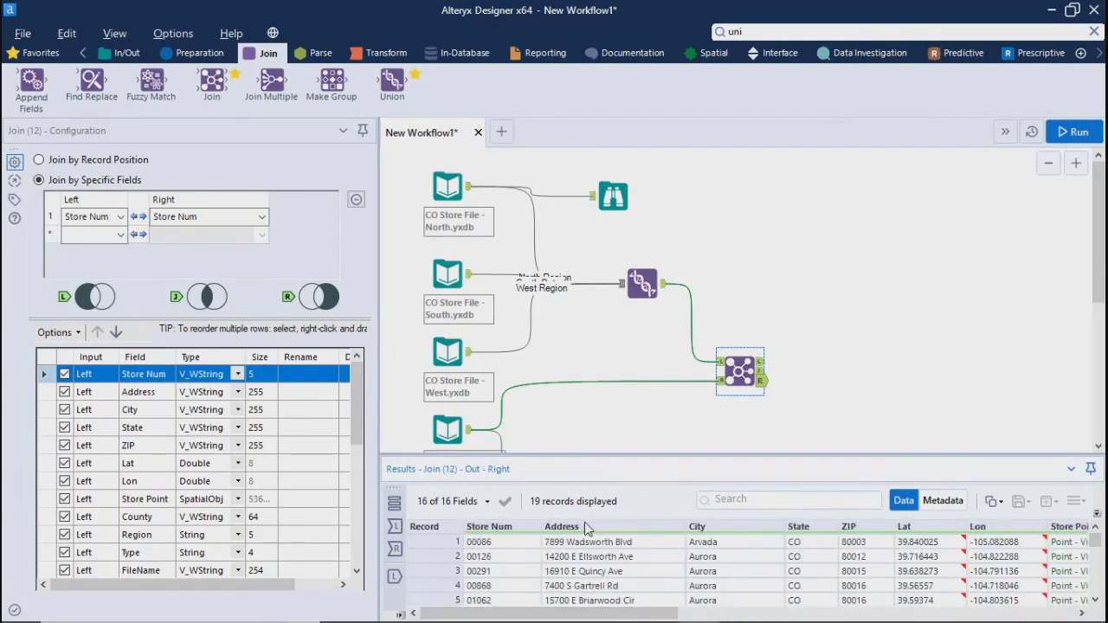
pyautogui.moveTo(610, 430); pyautogui.dragTo(655, 421)
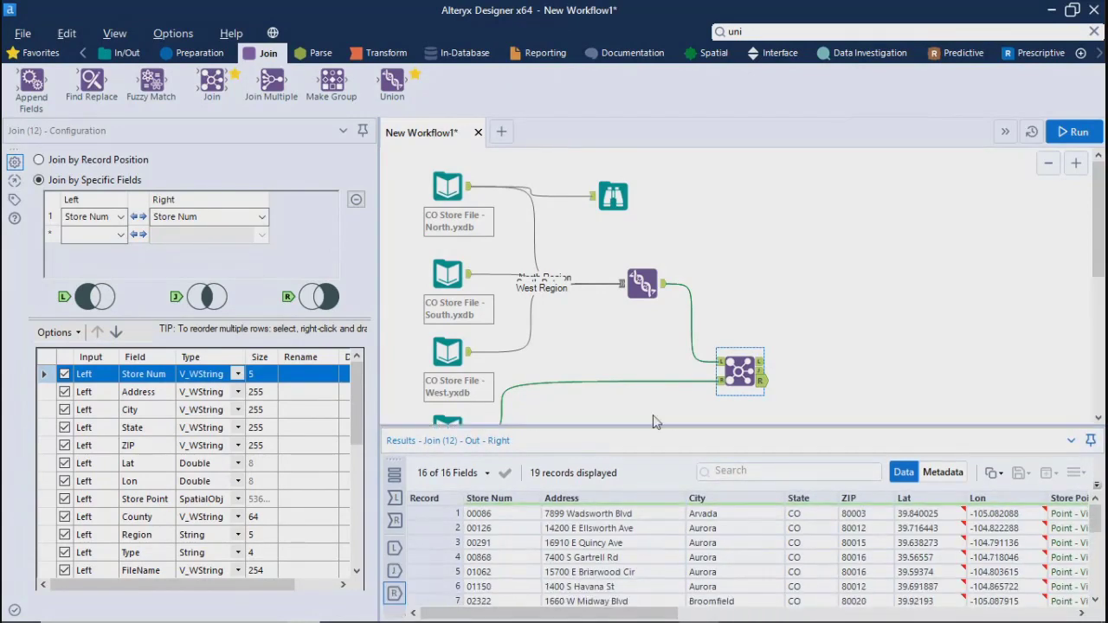
pyautogui.click(885, 343)
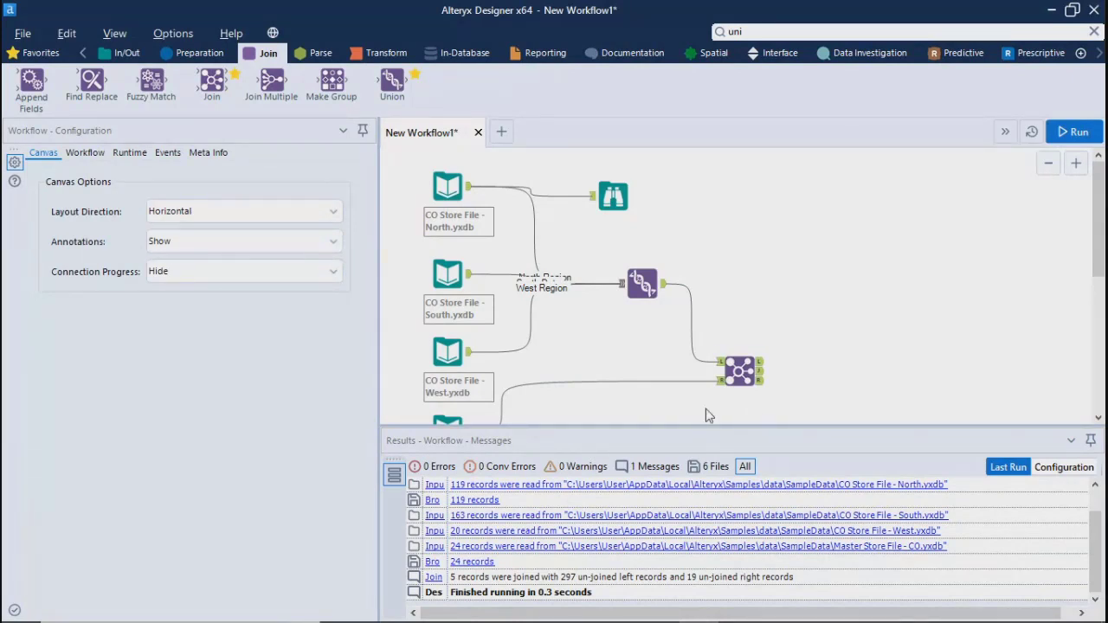
# Enlarge the Join tool's field list and examine the type, size and rename settings of the left and right fields
pyautogui.click(743, 372)
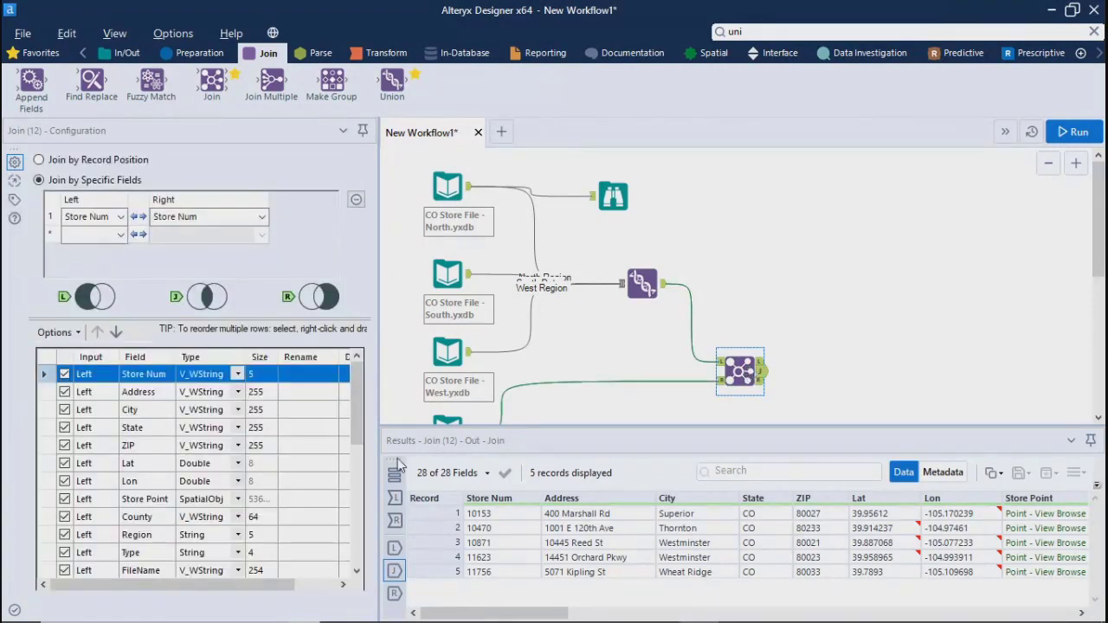
pyautogui.moveTo(74, 591)
pyautogui.mouseDown()
pyautogui.moveTo(121, 590)
pyautogui.moveTo(52, 588)
pyautogui.mouseUp()
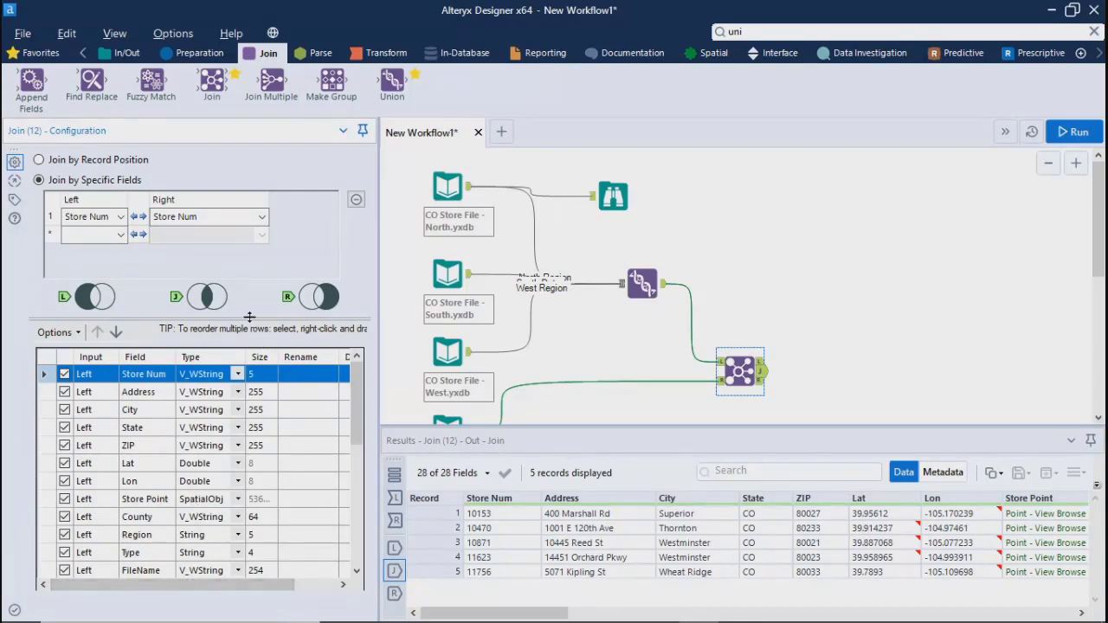
pyautogui.moveTo(247, 319); pyautogui.dragTo(238, 232)
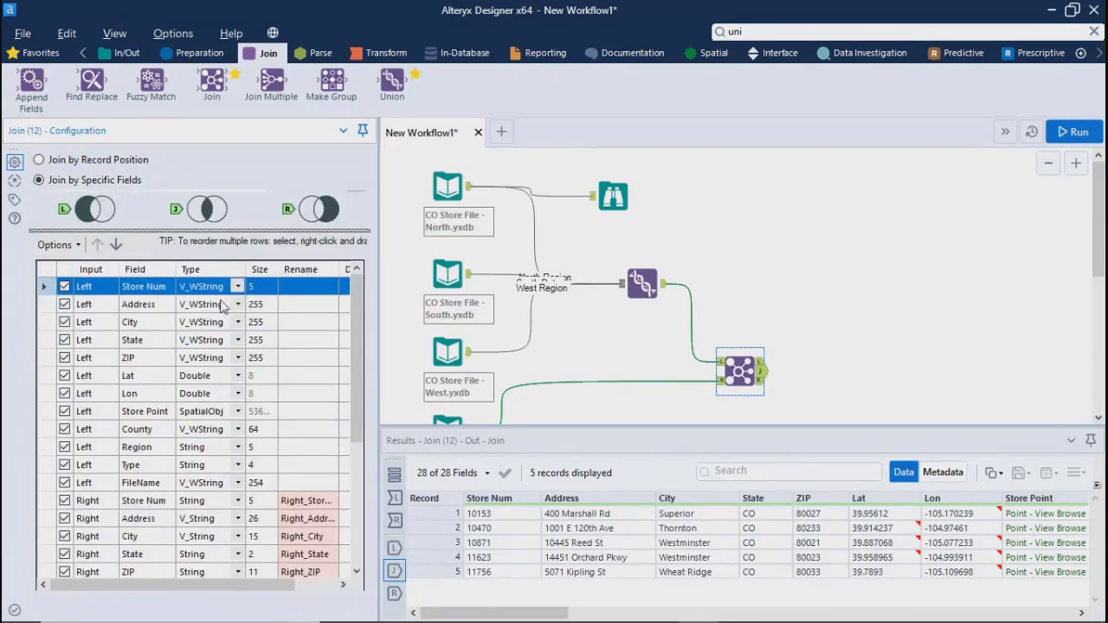
pyautogui.click(249, 291)
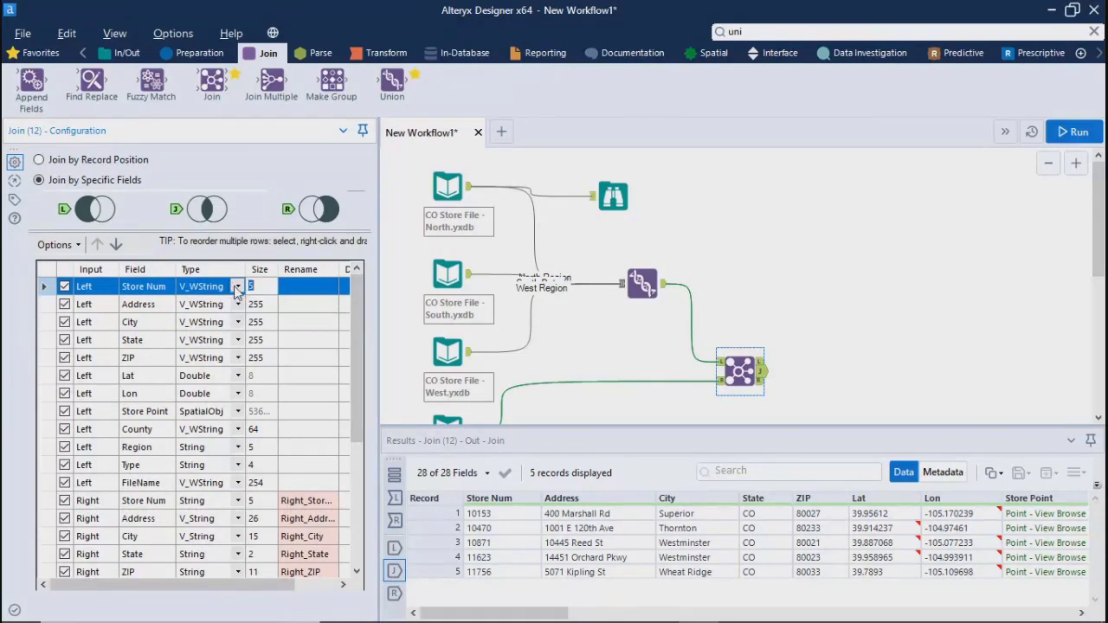
pyautogui.click(237, 289)
pyautogui.click(237, 289)
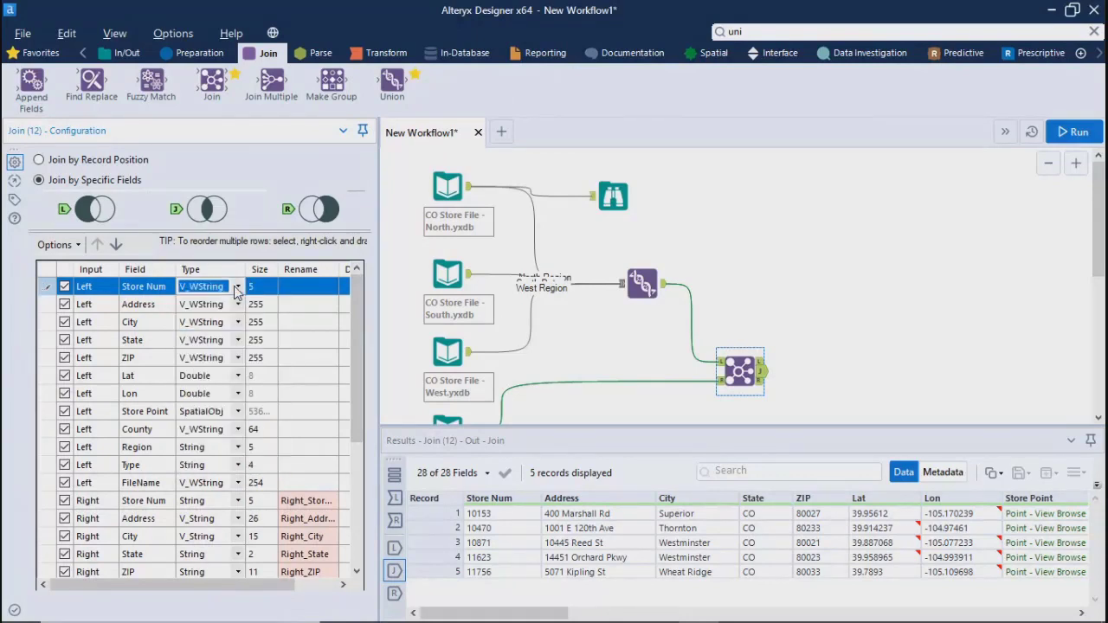
pyautogui.moveTo(358, 335); pyautogui.dragTo(333, 309)
pyautogui.click(294, 289)
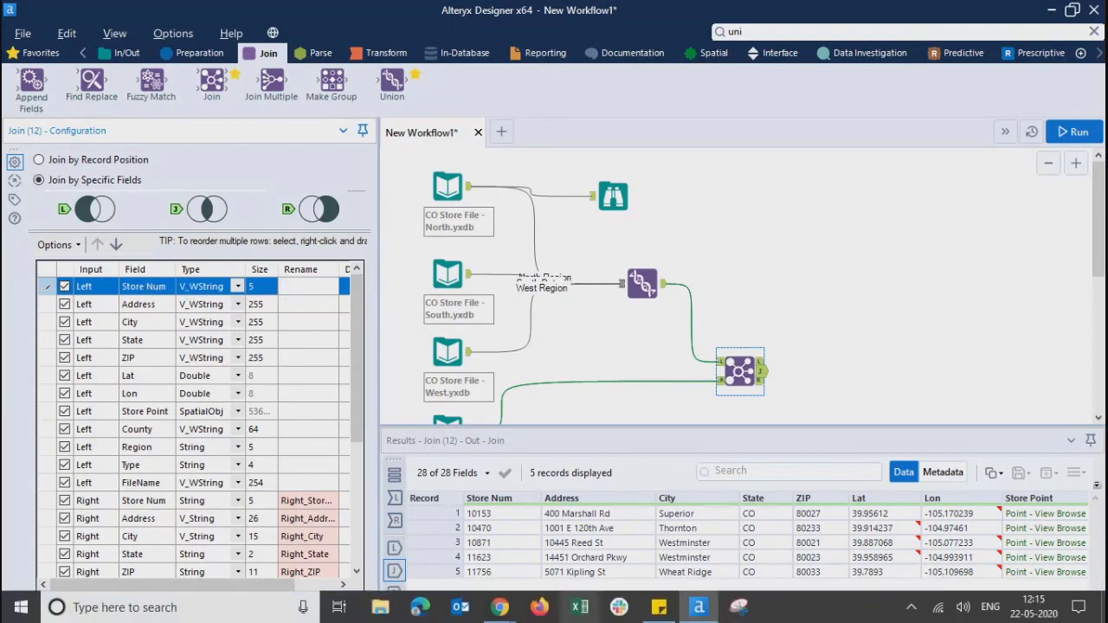
# Switch to the AnyMeeting window in Chrome to check the attendees, and return to Alteryx Designer
pyautogui.moveTo(500, 606)
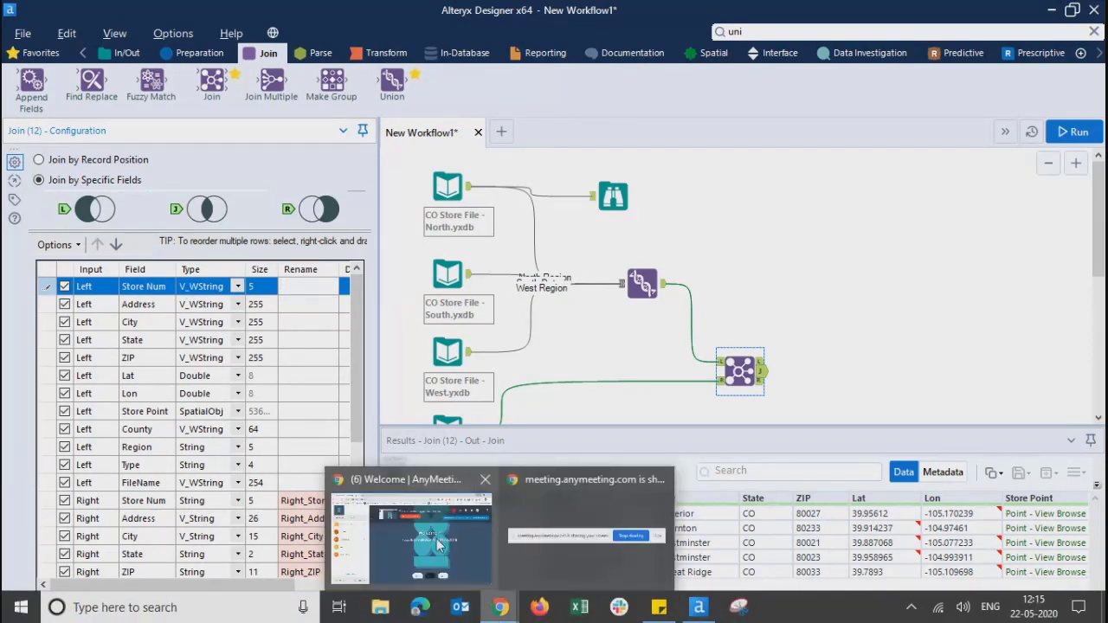
pyautogui.click(438, 543)
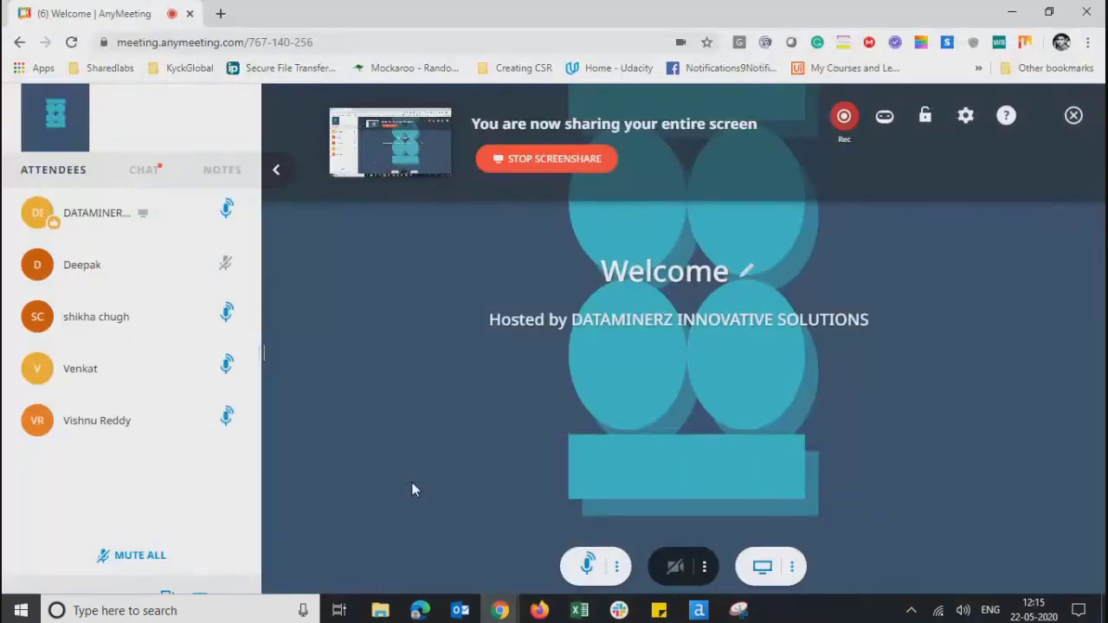
pyautogui.click(1014, 10)
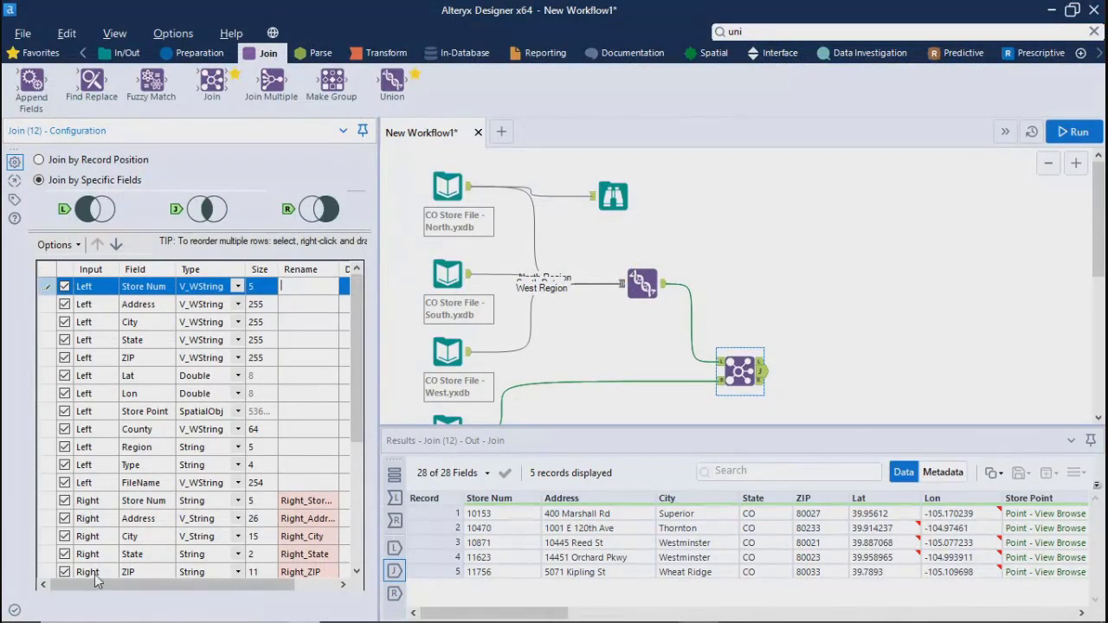
# Exclude the left Store Num, Address and City fields and include them again, and view the data types available for Store Num
pyautogui.moveTo(95, 585)
pyautogui.mouseDown()
pyautogui.moveTo(202, 597)
pyautogui.moveTo(84, 597)
pyautogui.mouseUp()
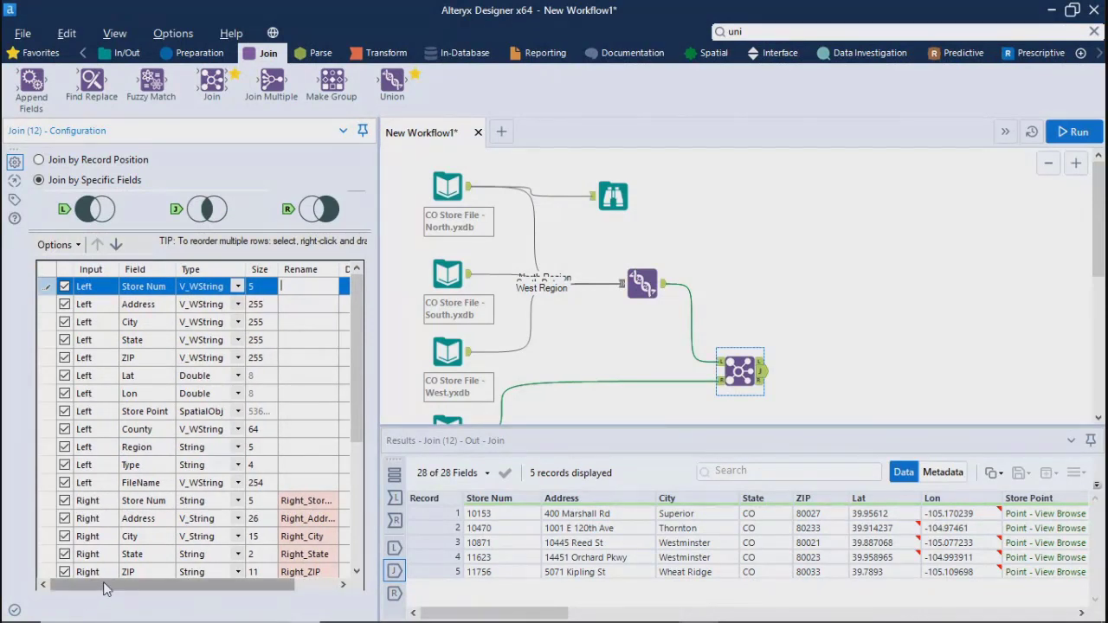
pyautogui.moveTo(104, 586); pyautogui.dragTo(63, 585)
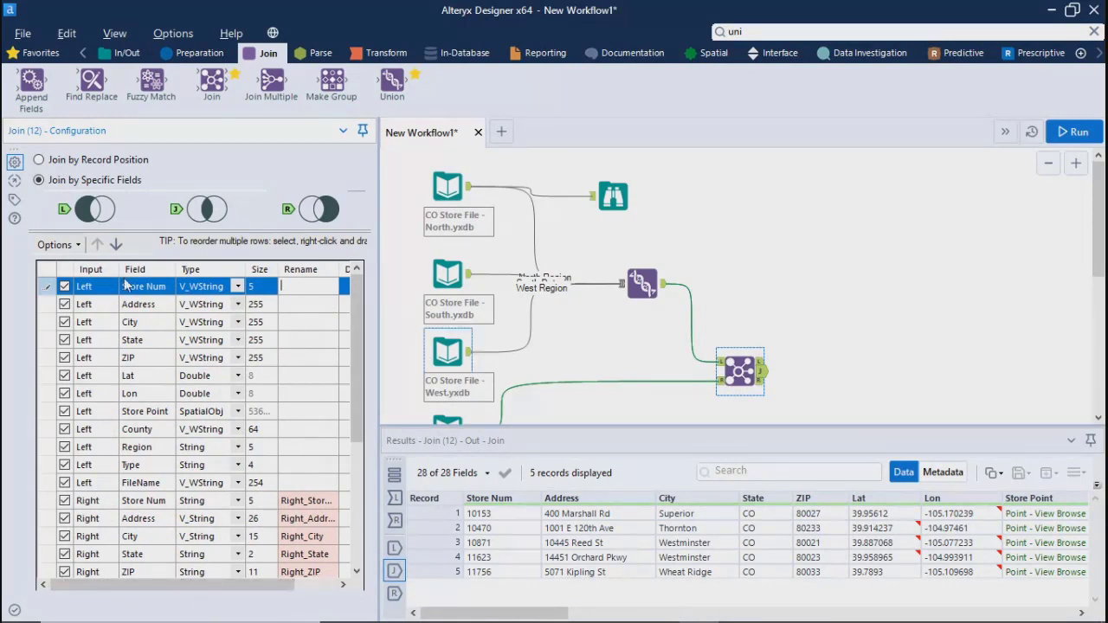
pyautogui.click(64, 287)
pyautogui.click(65, 308)
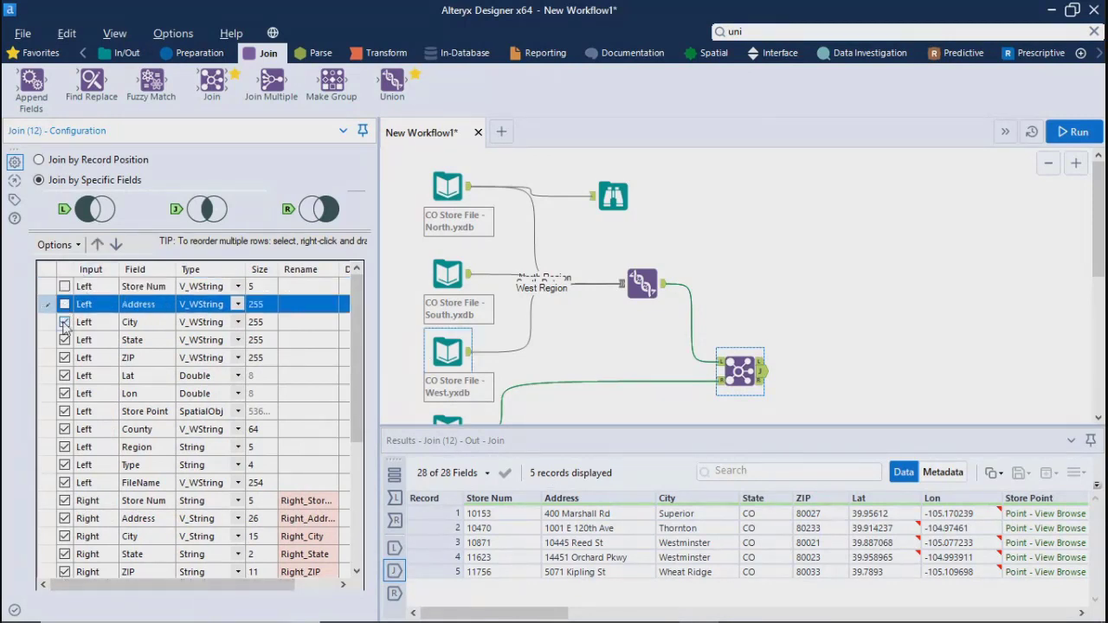
pyautogui.click(65, 323)
pyautogui.click(65, 306)
pyautogui.click(65, 288)
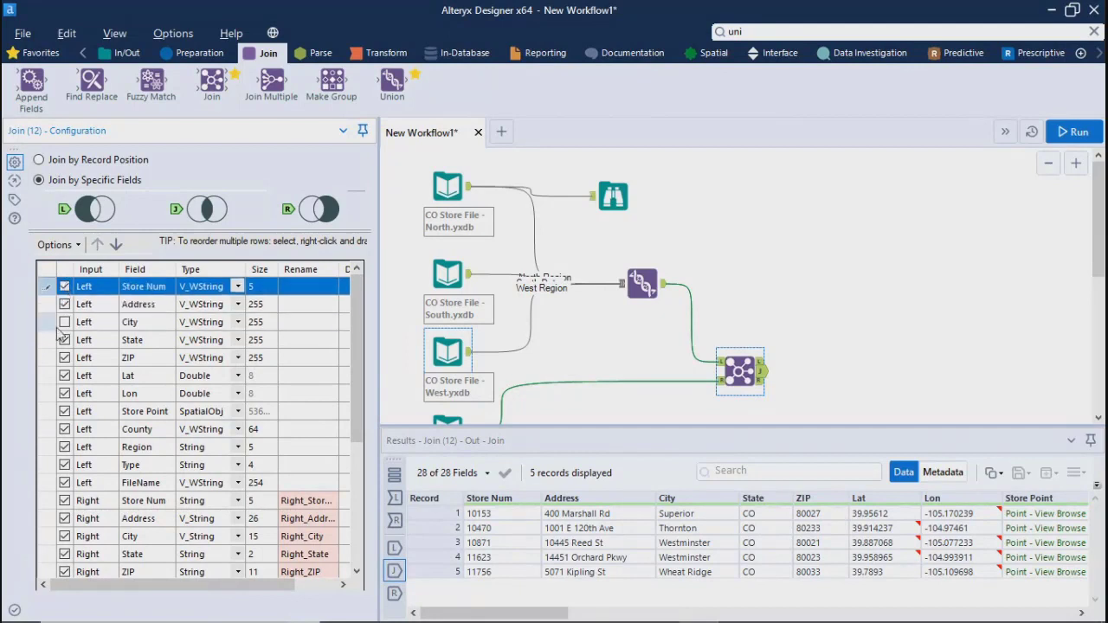
pyautogui.click(64, 322)
pyautogui.click(238, 286)
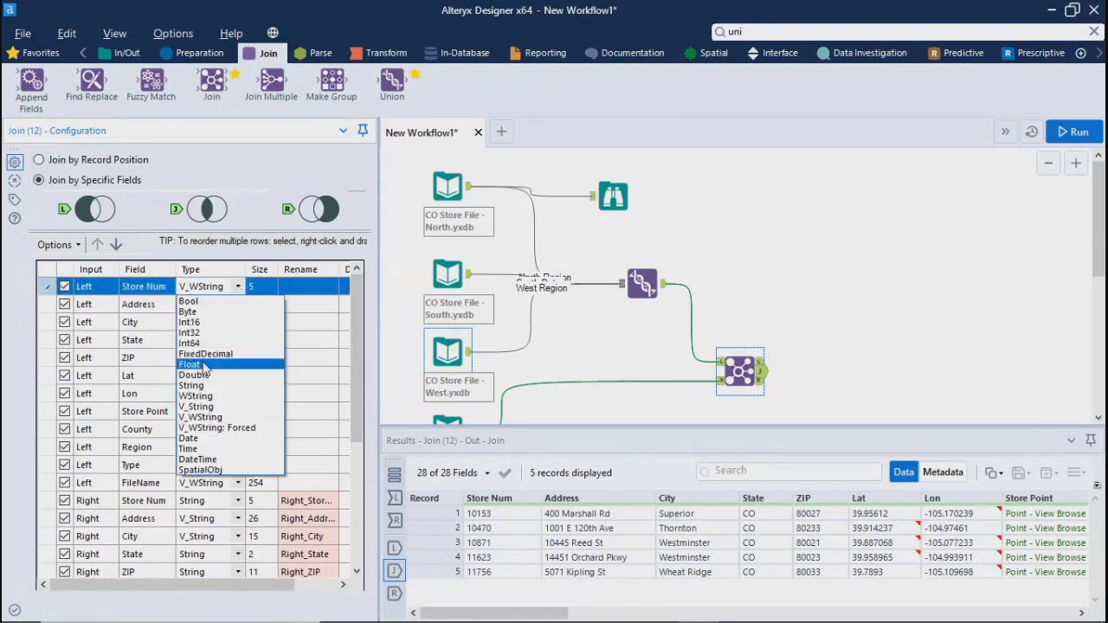
pyautogui.click(385, 304)
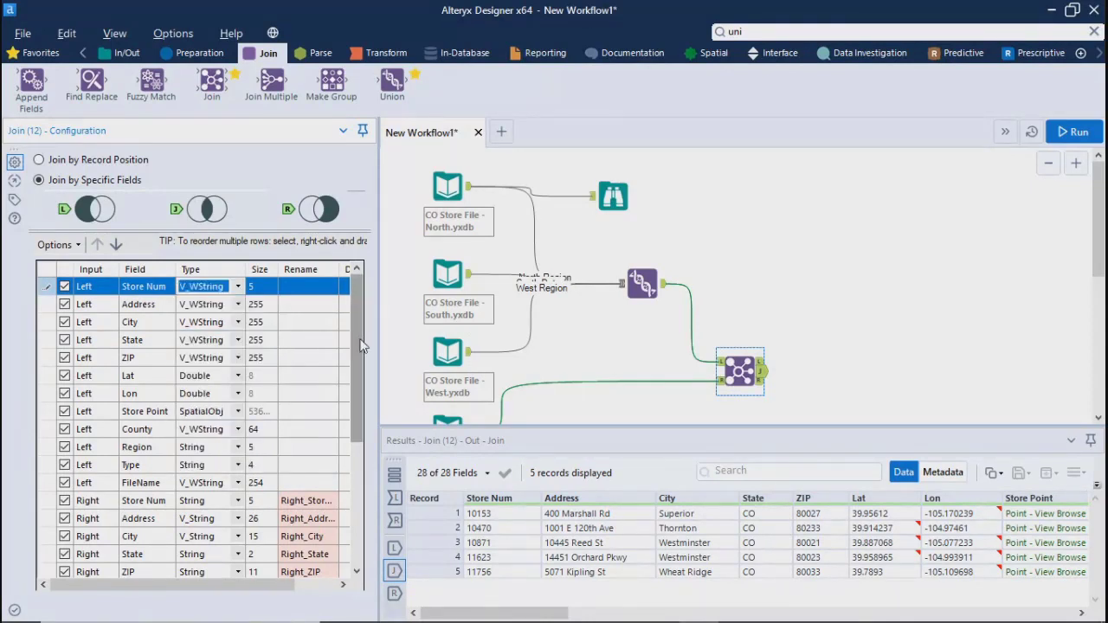
# Widen the Join configuration and examine the Rename entries of the right fields that duplicate left field names
pyautogui.moveTo(362, 344); pyautogui.dragTo(362, 471)
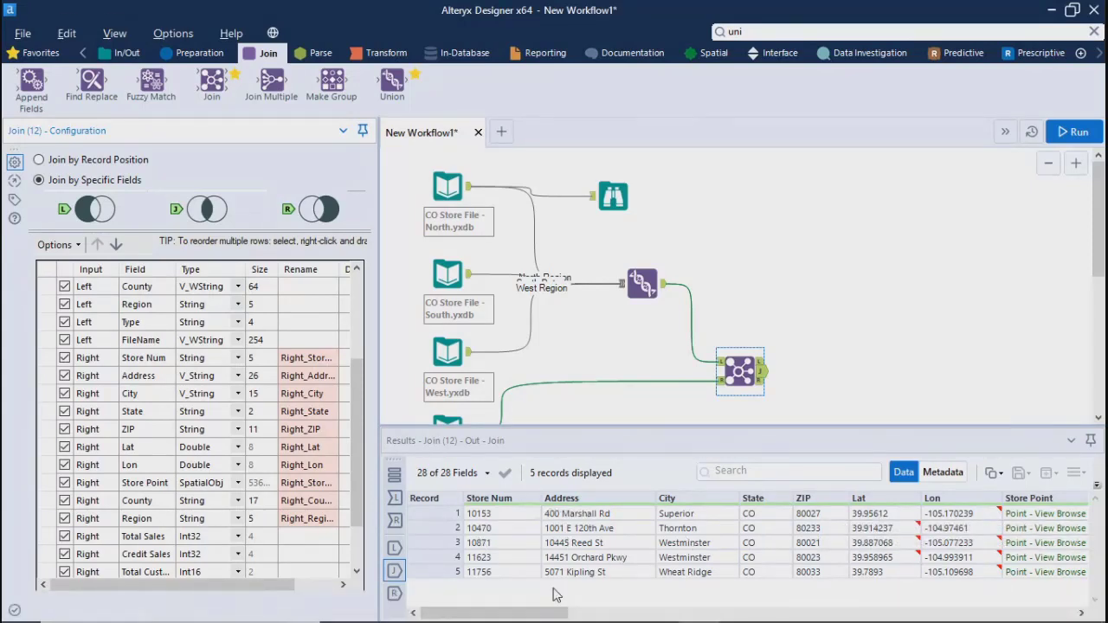
pyautogui.moveTo(493, 613)
pyautogui.mouseDown()
pyautogui.moveTo(874, 613)
pyautogui.moveTo(1098, 550)
pyautogui.moveTo(1001, 549)
pyautogui.moveTo(480, 614)
pyautogui.mouseUp()
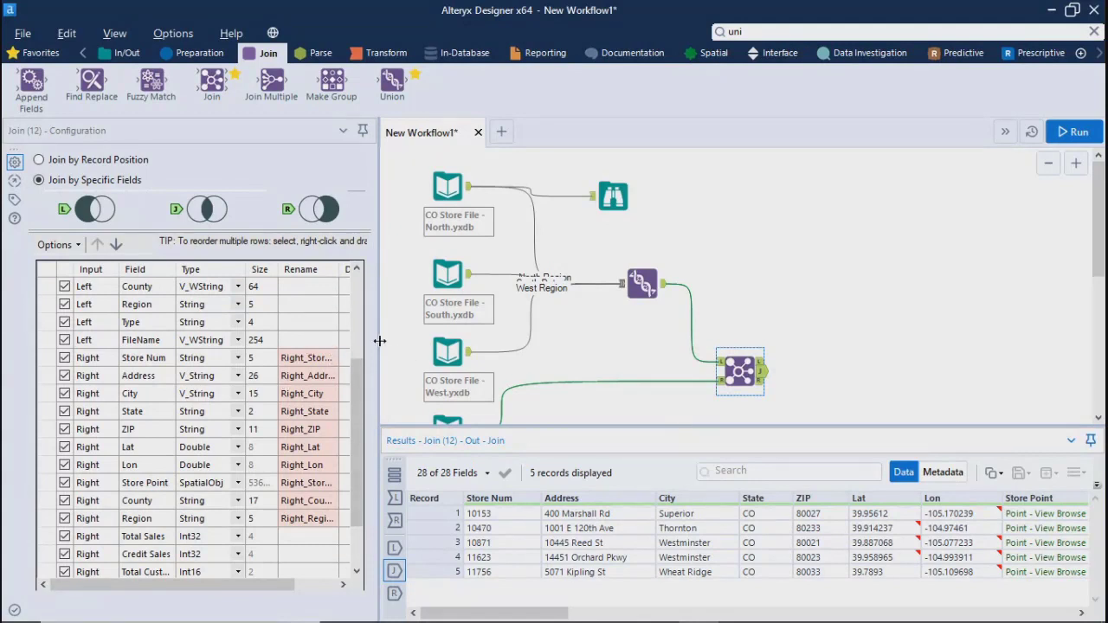
pyautogui.moveTo(379, 343); pyautogui.dragTo(698, 309)
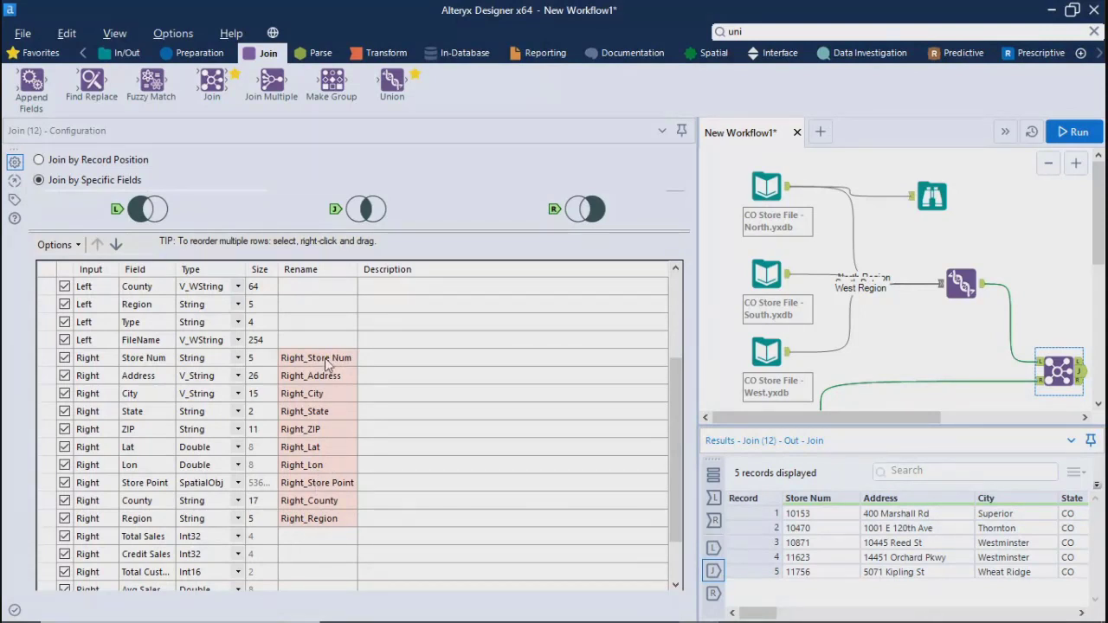
pyautogui.moveTo(672, 479); pyautogui.dragTo(684, 329)
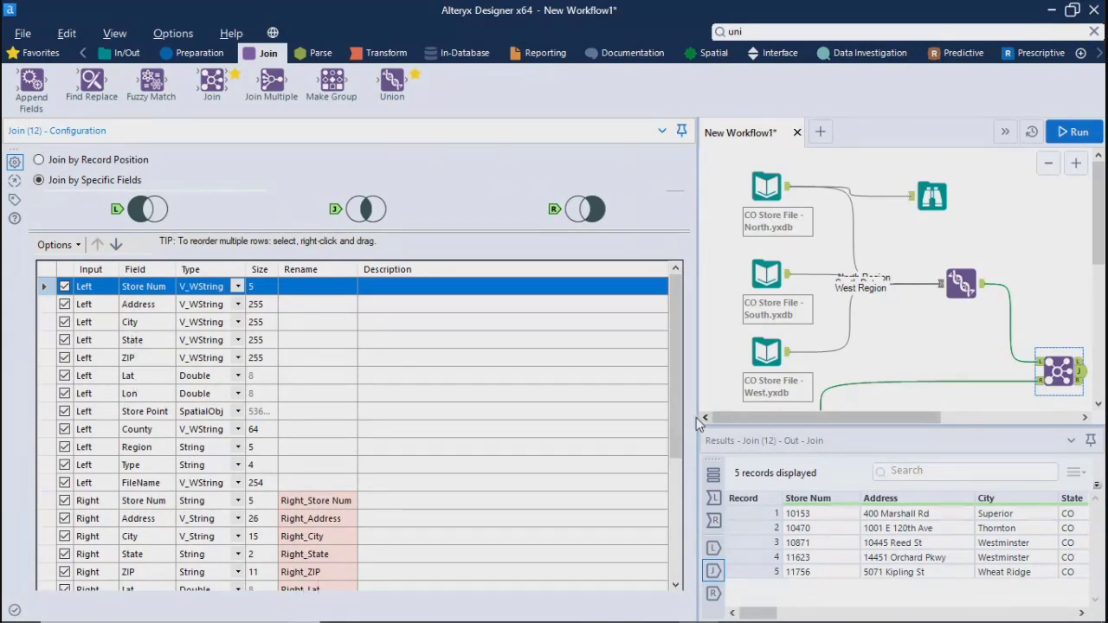
pyautogui.scroll(-2, 327, 496)
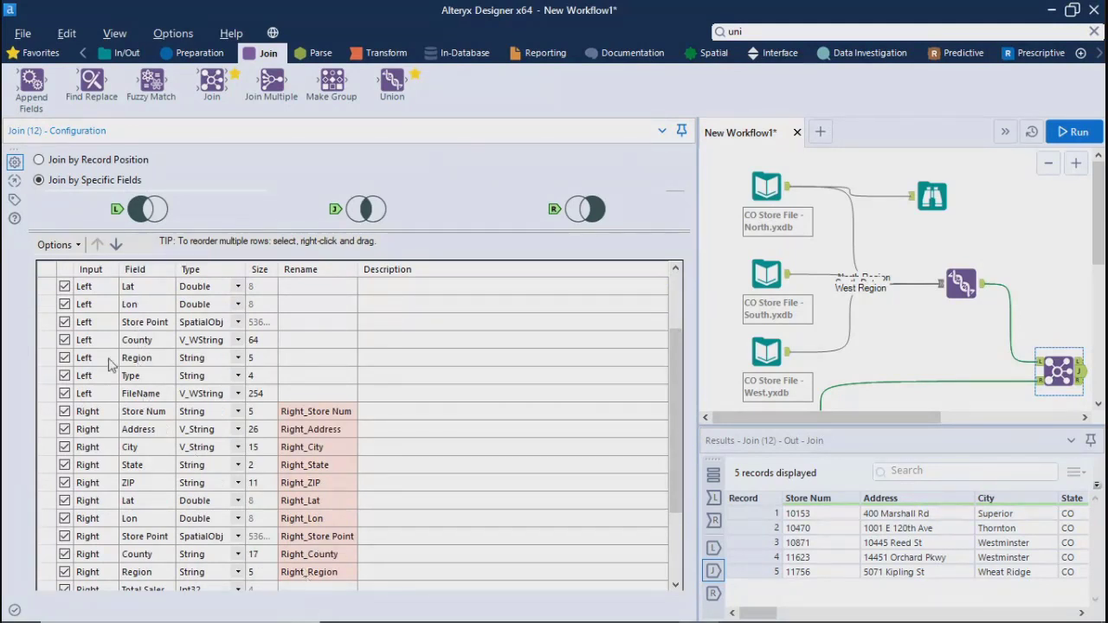
pyautogui.scroll(-2, 680, 524)
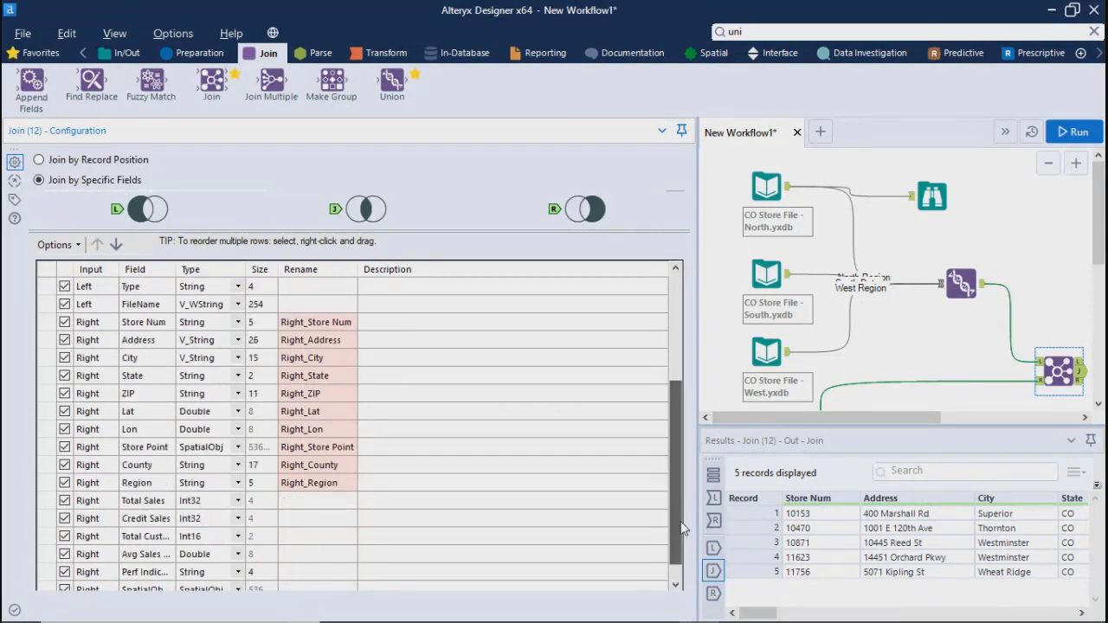
# Exclude the right Store Num, Address, City, State, ZIP, Lat, Lon, Store Point, County and Region fields from the Join output
pyautogui.scroll(2, 680, 521)
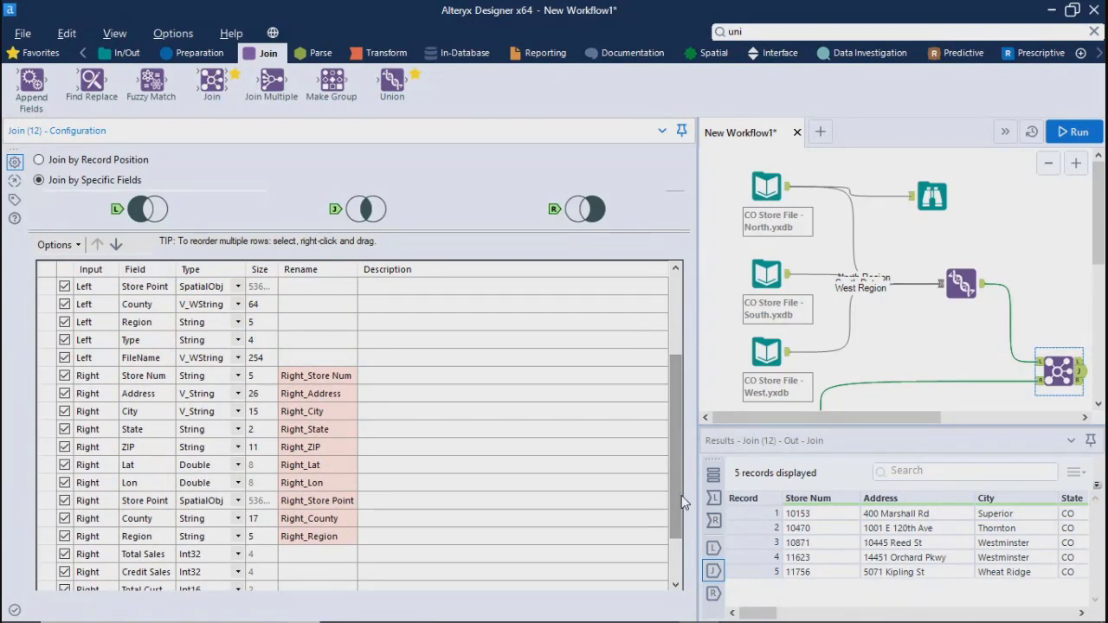
pyautogui.click(64, 375)
pyautogui.click(66, 394)
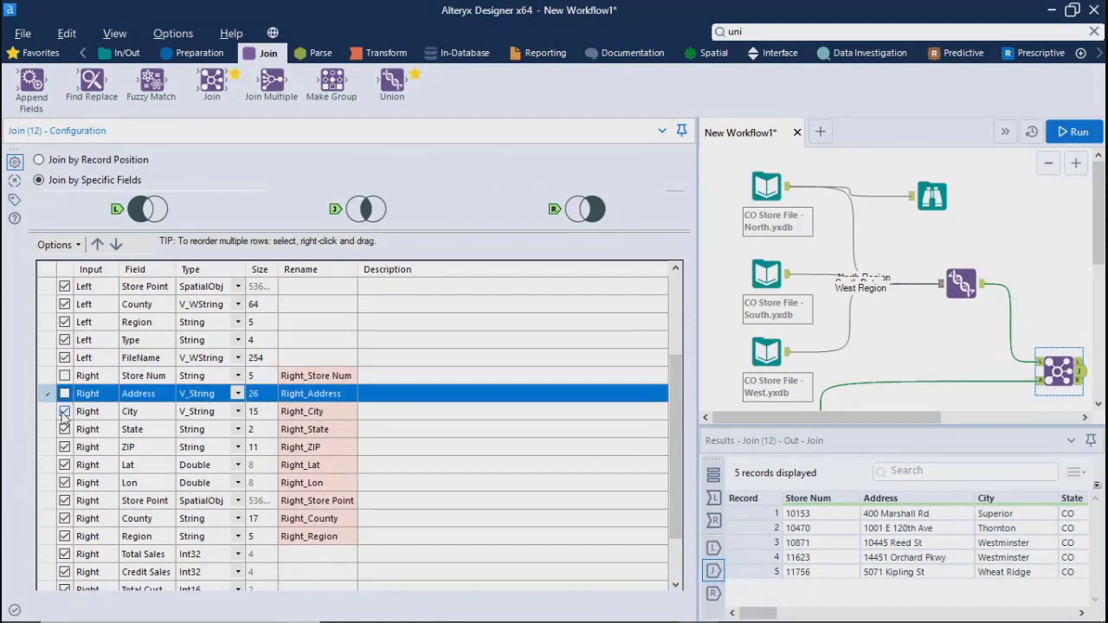
pyautogui.click(65, 412)
pyautogui.click(66, 430)
pyautogui.click(65, 447)
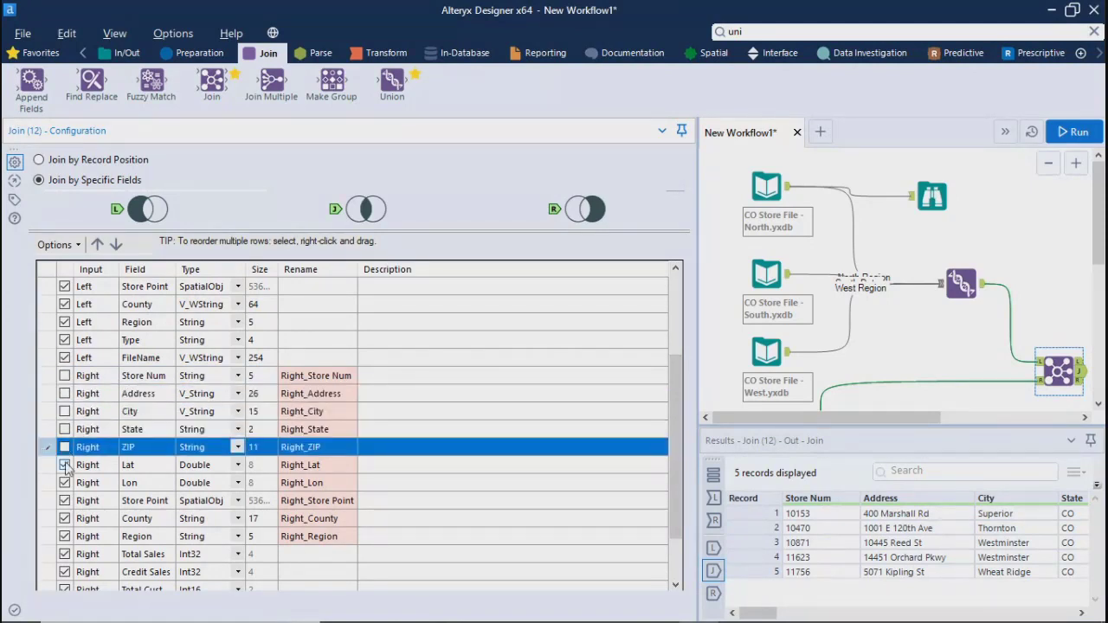
pyautogui.click(64, 465)
pyautogui.click(65, 483)
pyautogui.click(64, 500)
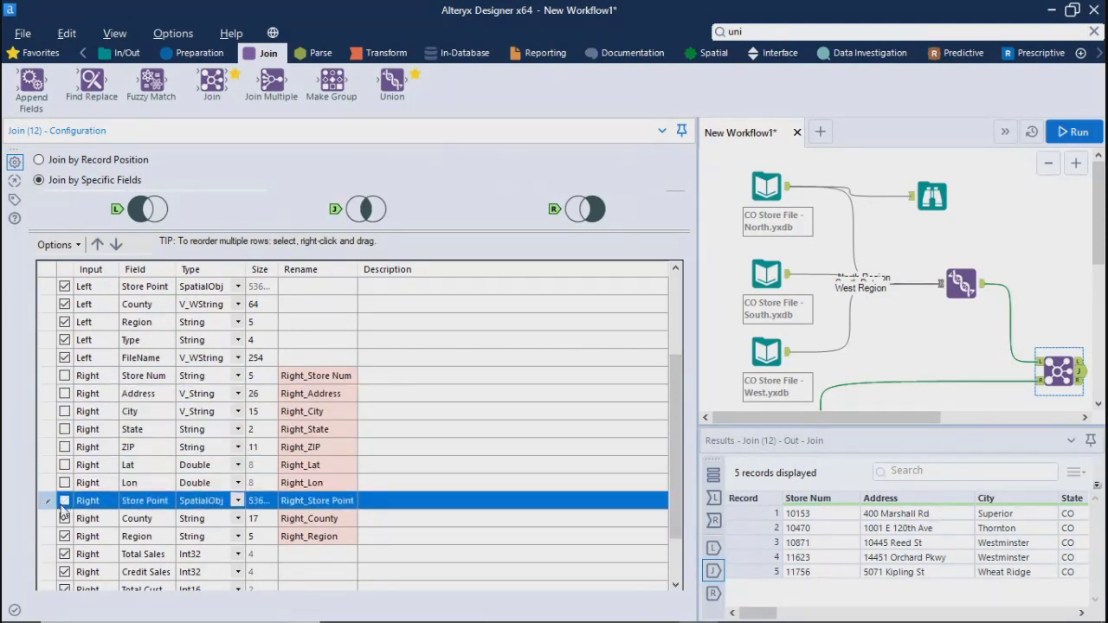
pyautogui.click(65, 518)
pyautogui.click(65, 537)
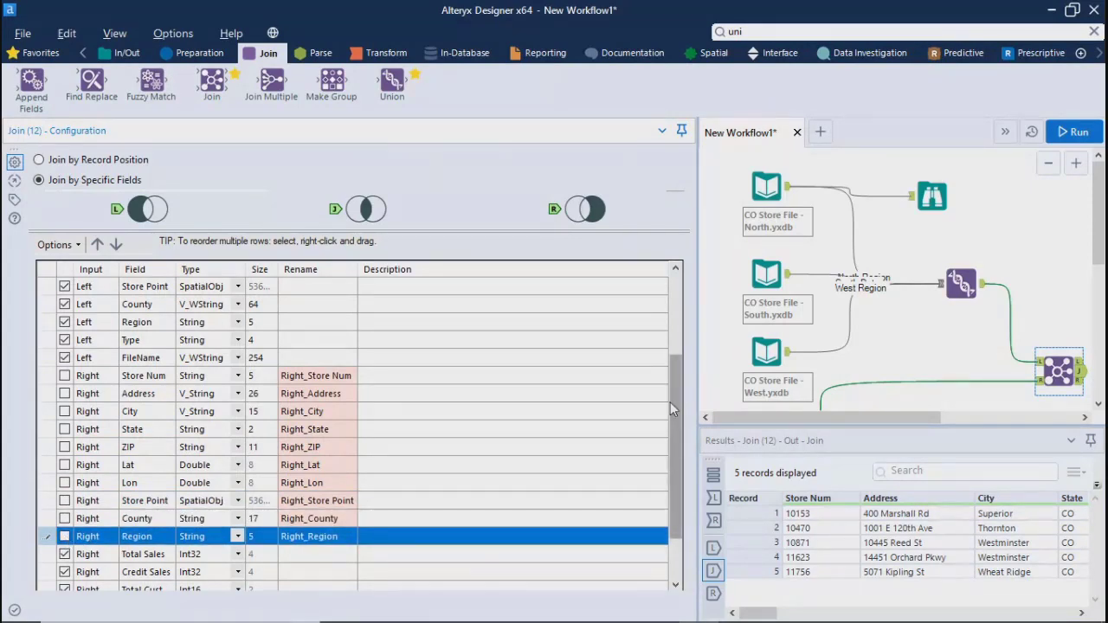
# Narrow the Join configuration again and run the workflow to refresh the joined output
pyautogui.moveTo(674, 407); pyautogui.dragTo(193, 316)
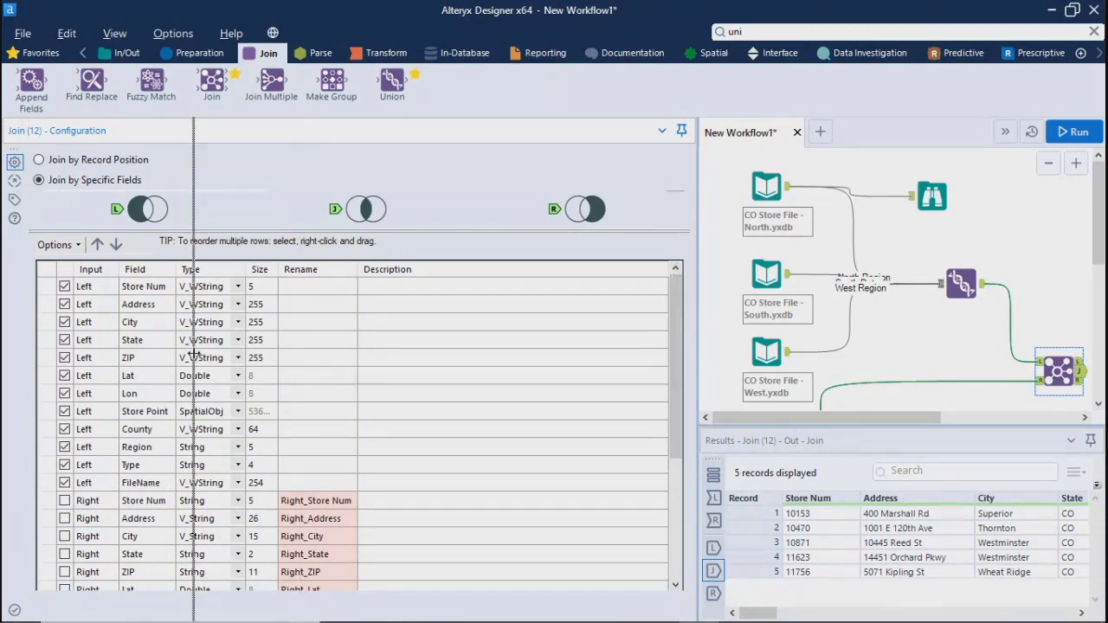
pyautogui.click(1066, 131)
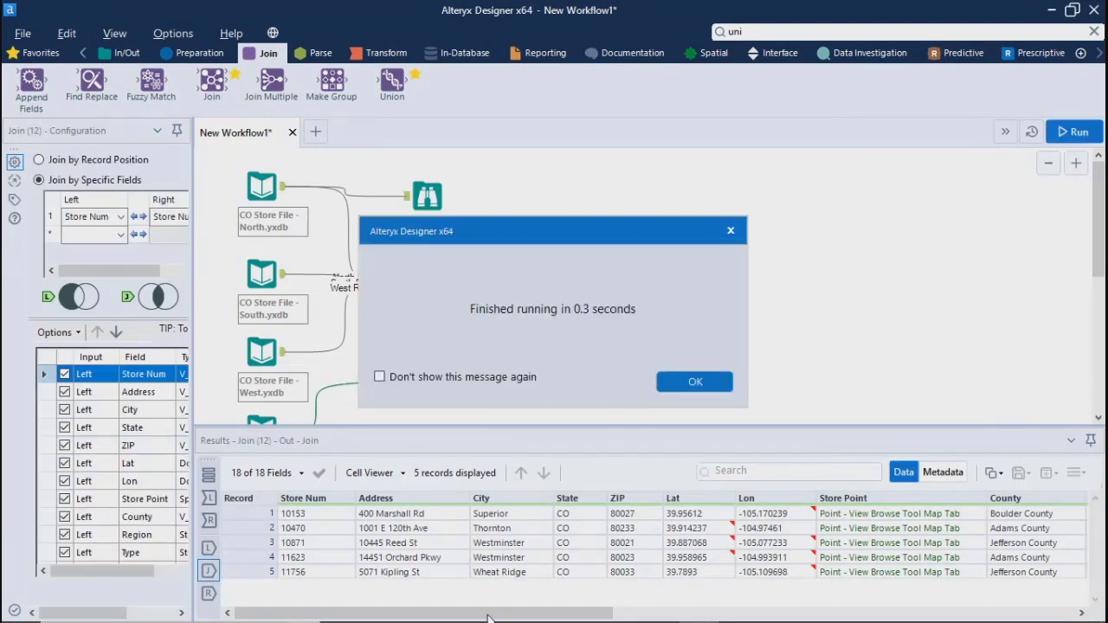
pyautogui.click(693, 382)
pyautogui.moveTo(511, 617); pyautogui.dragTo(577, 601)
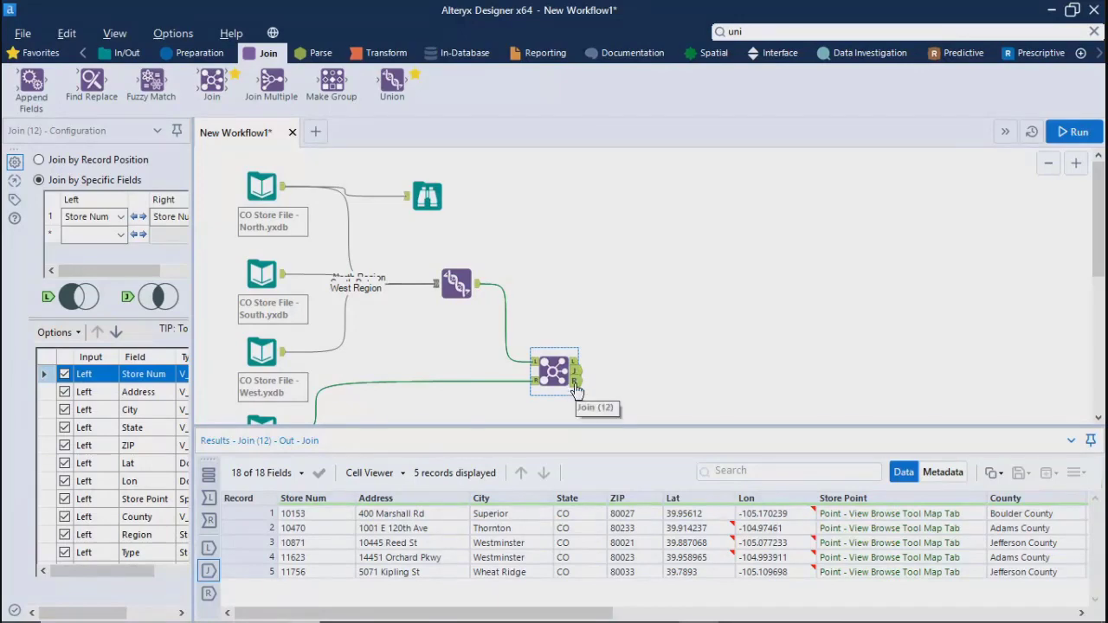
# Inspect the Join tool's right unjoined records and the left unjoined records across all their fields
pyautogui.click(574, 382)
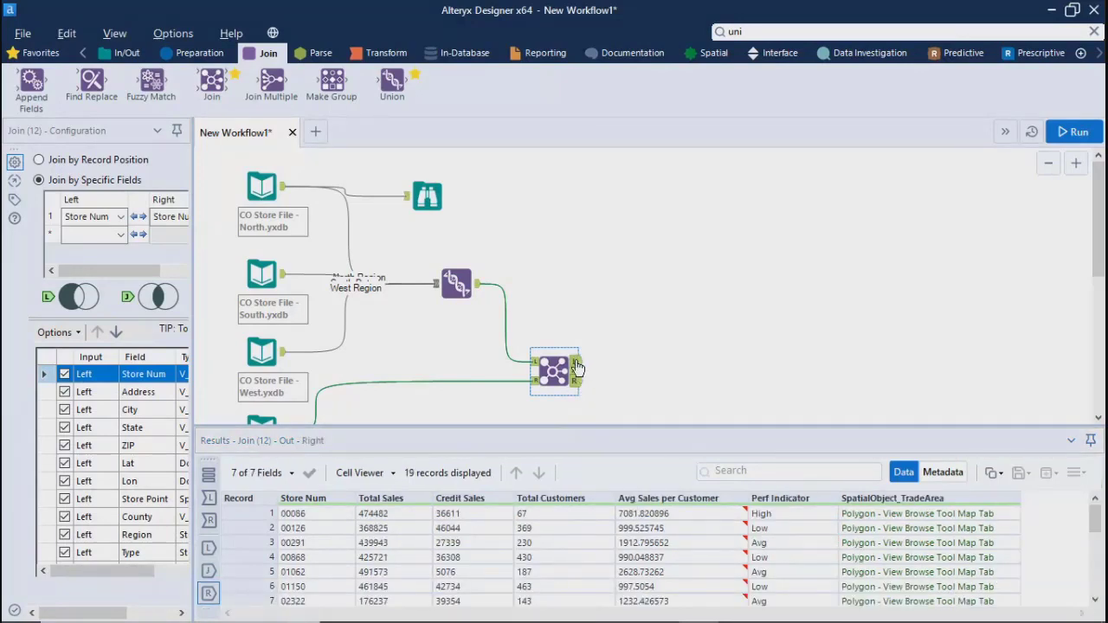
pyautogui.click(574, 361)
pyautogui.moveTo(637, 613)
pyautogui.mouseDown()
pyautogui.moveTo(921, 613)
pyautogui.moveTo(636, 612)
pyautogui.mouseUp()
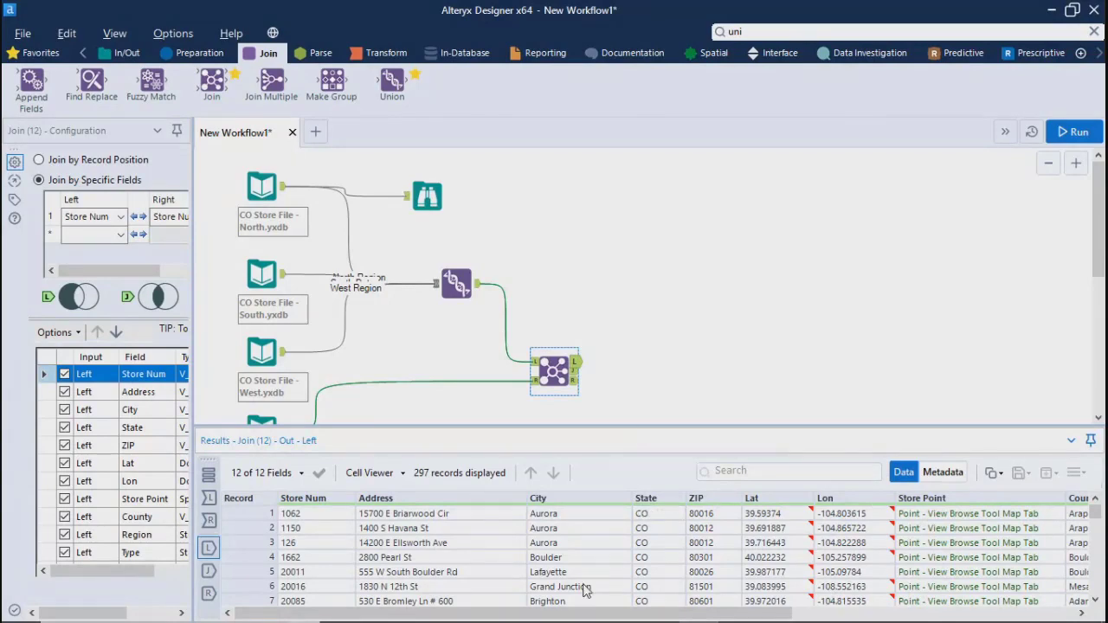
pyautogui.moveTo(575, 613); pyautogui.dragTo(1063, 614)
pyautogui.moveTo(600, 620)
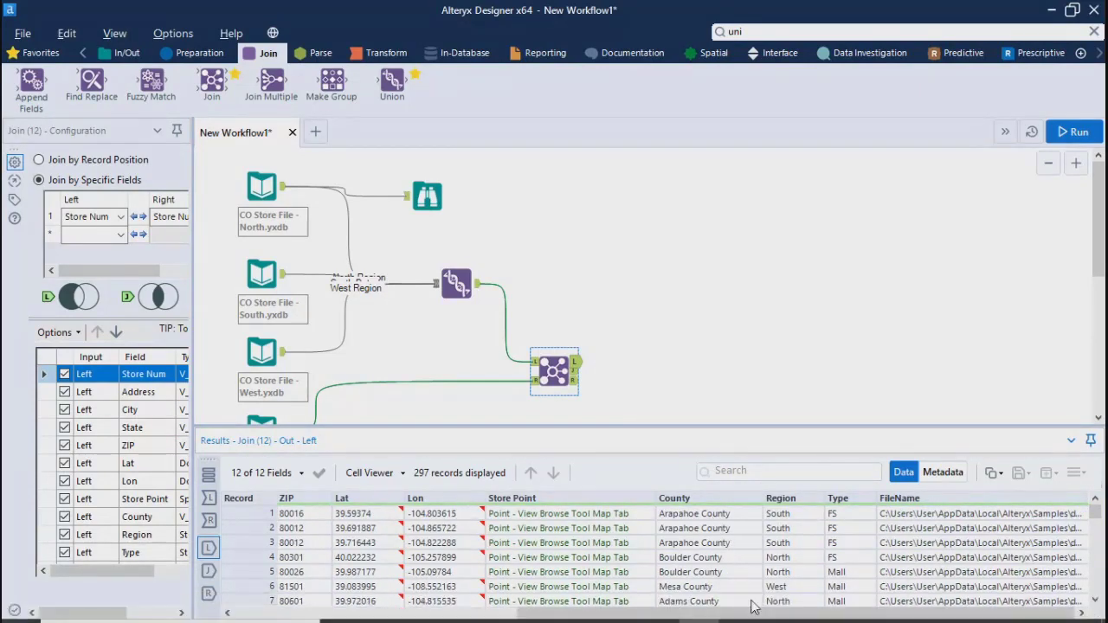
pyautogui.moveTo(744, 614); pyautogui.dragTo(453, 613)
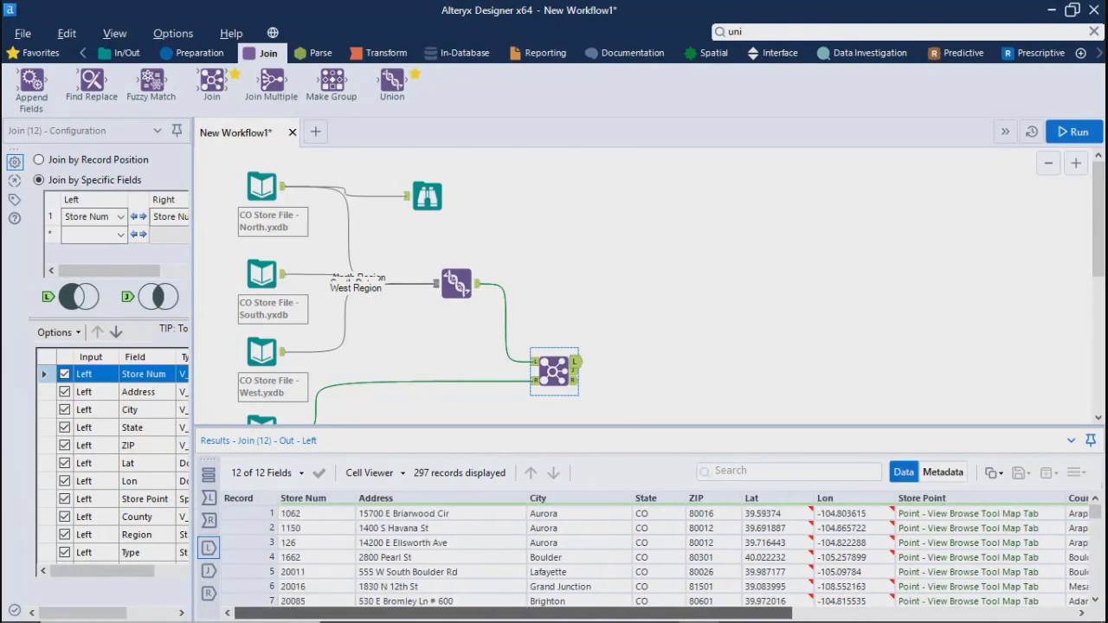
# Examine the joined records through to the sales, customer and trade area fields, enlarging the results area and shrinking it again
pyautogui.click(575, 371)
pyautogui.moveTo(563, 613); pyautogui.dragTo(933, 617)
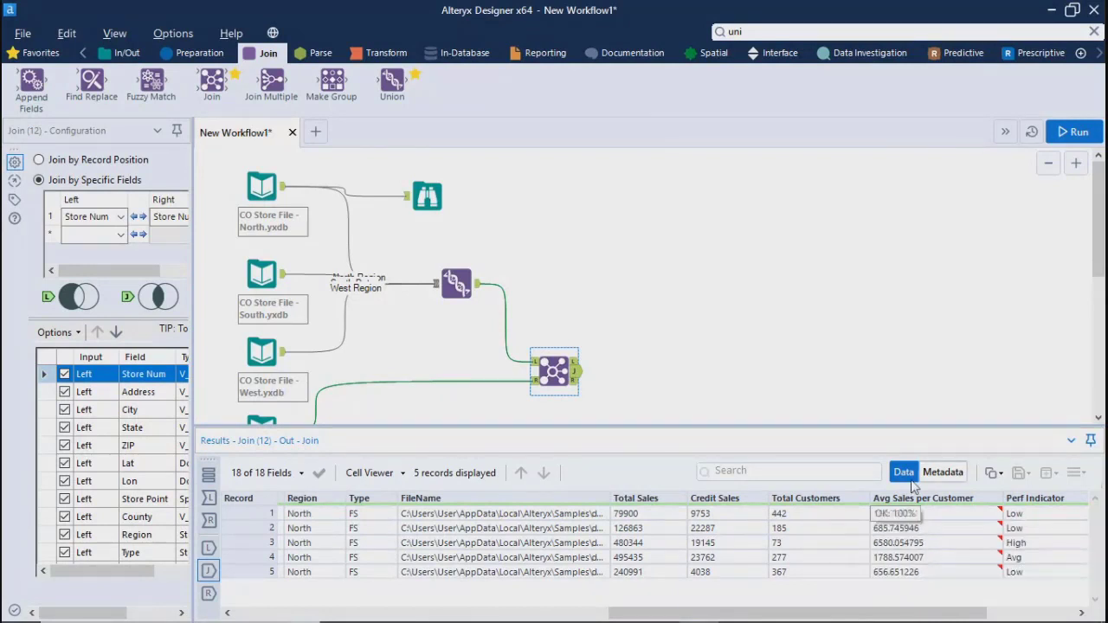
pyautogui.moveTo(708, 613); pyautogui.dragTo(781, 620)
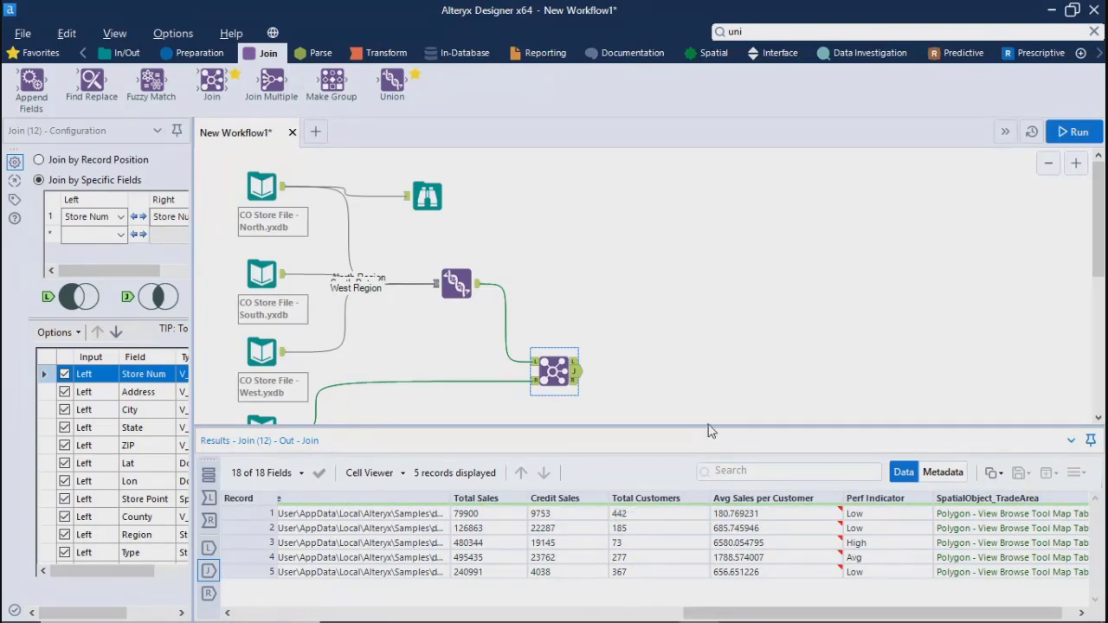
pyautogui.moveTo(707, 426); pyautogui.dragTo(709, 277)
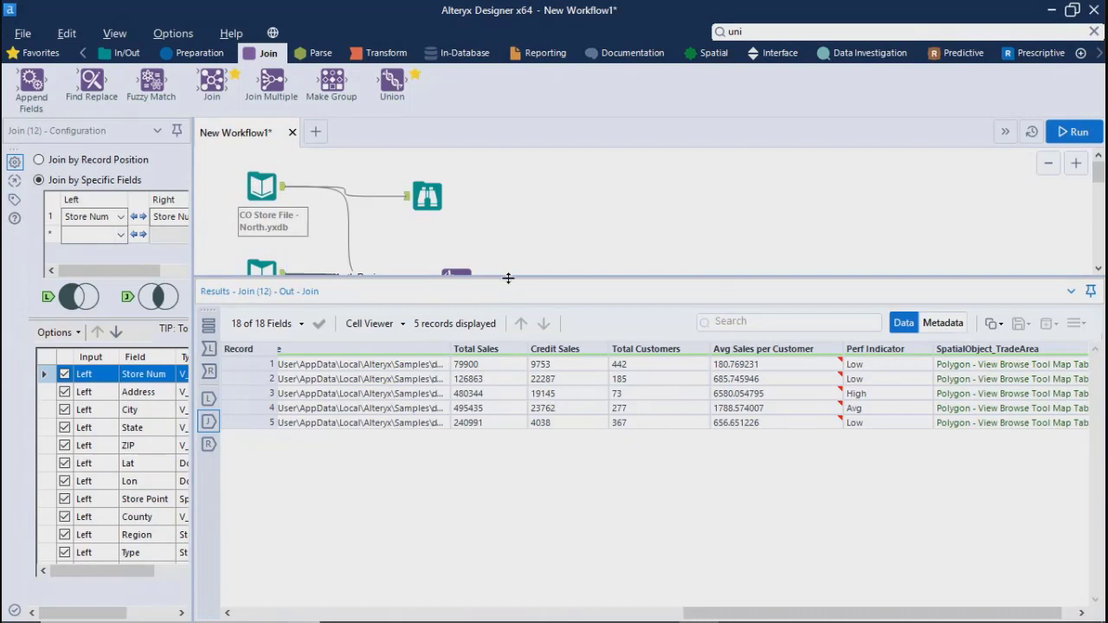
pyautogui.moveTo(508, 278); pyautogui.dragTo(484, 416)
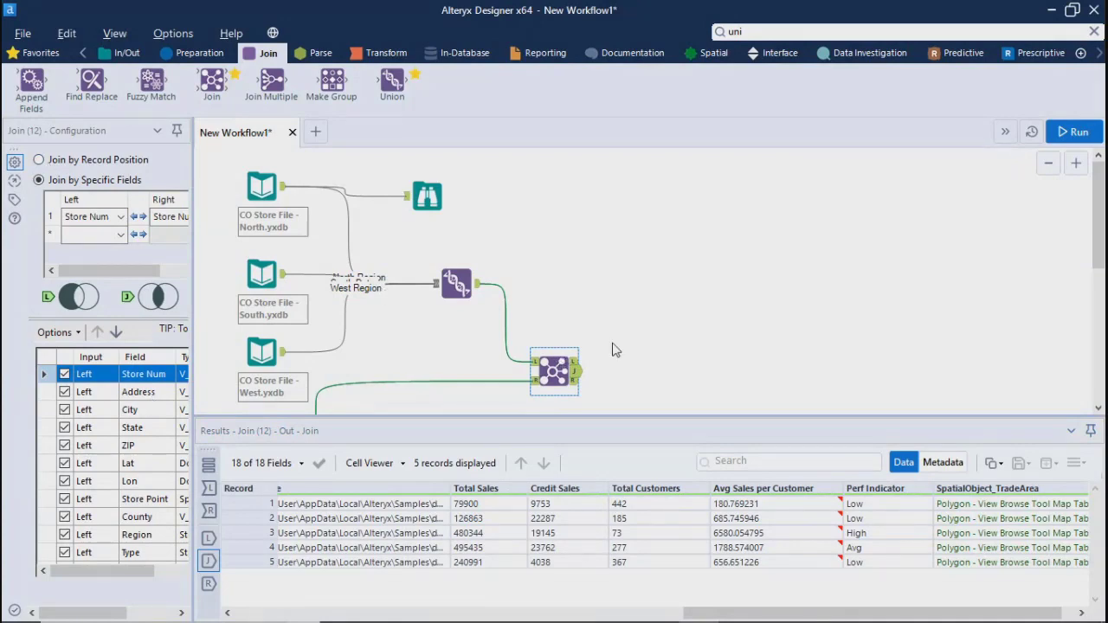
# Review the data of the Master Store File, the Union and the South and West store files to compare their fields
pyautogui.scroll(-5, 616, 351)
pyautogui.scroll(5, 1101, 352)
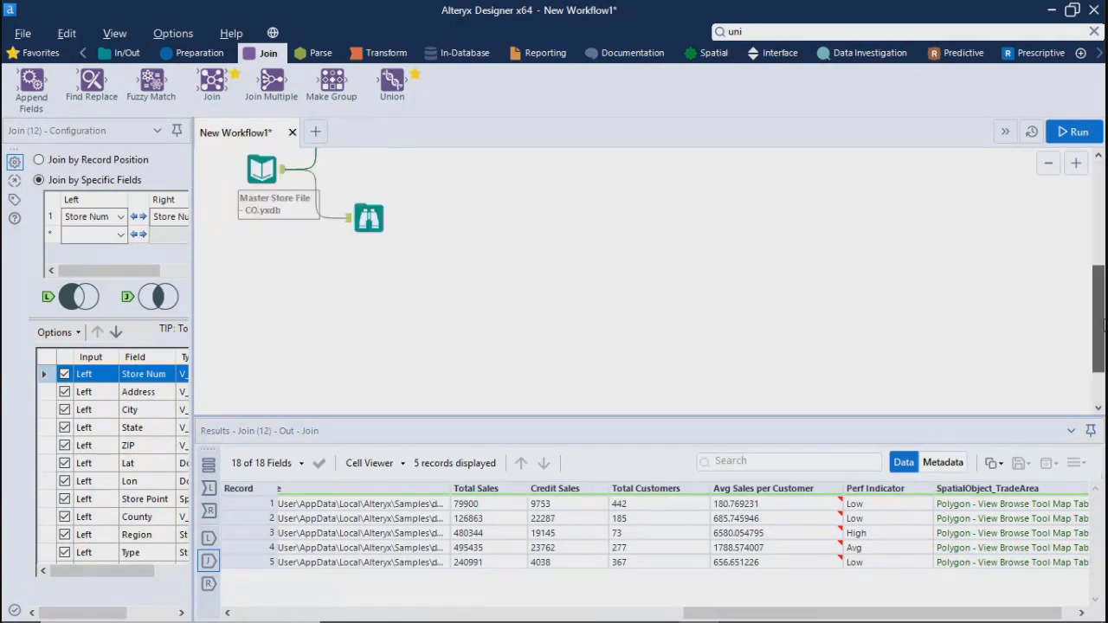
pyautogui.click(262, 324)
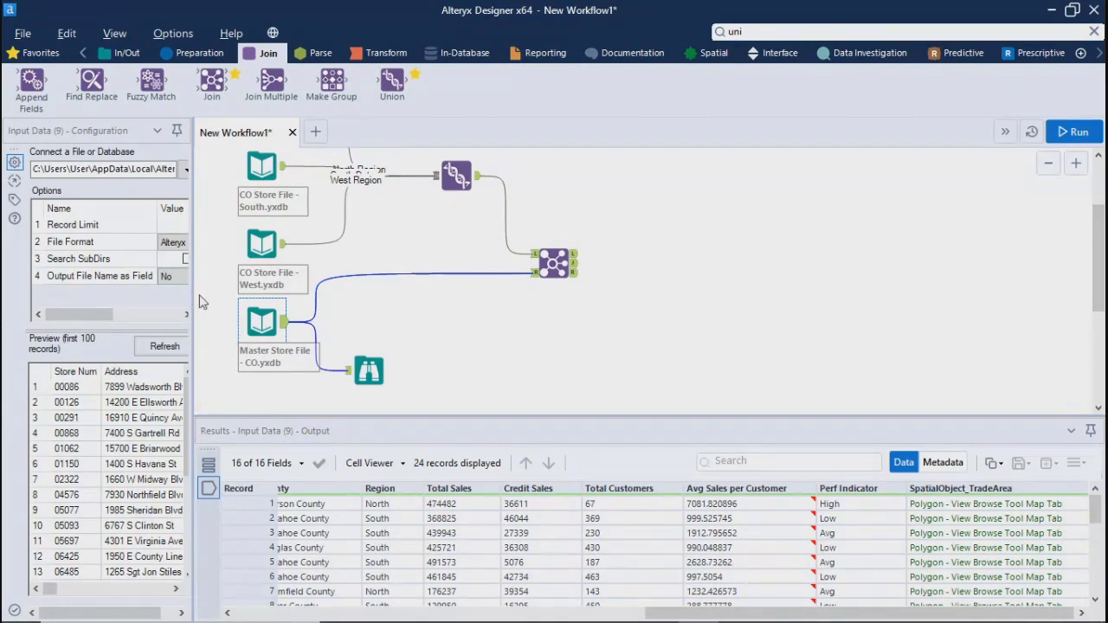
pyautogui.moveTo(196, 301); pyautogui.dragTo(292, 295)
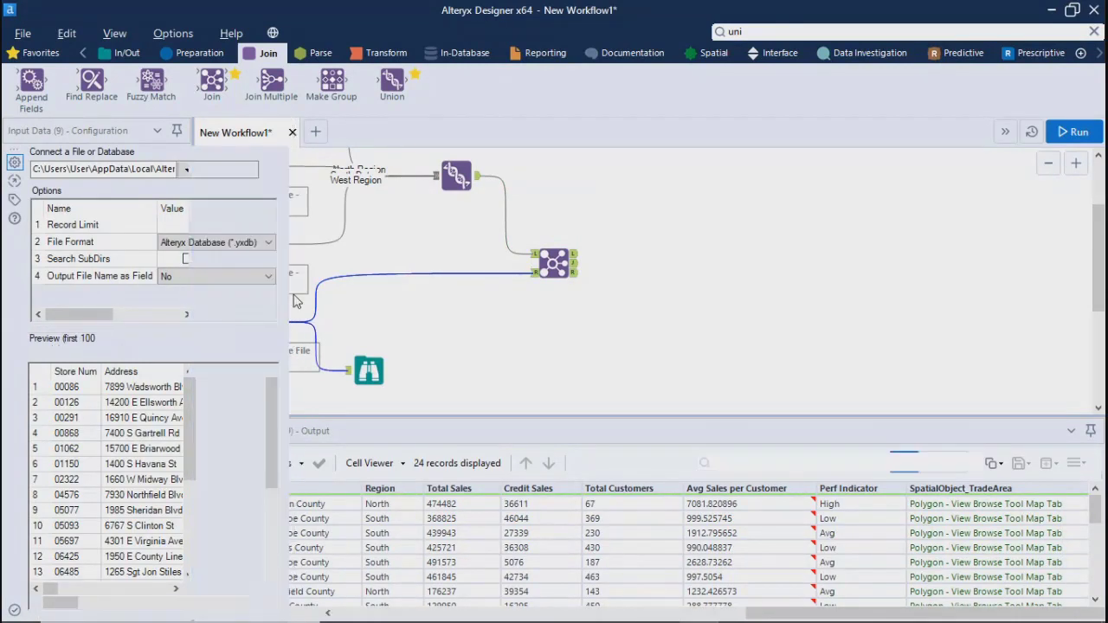
pyautogui.click(554, 178)
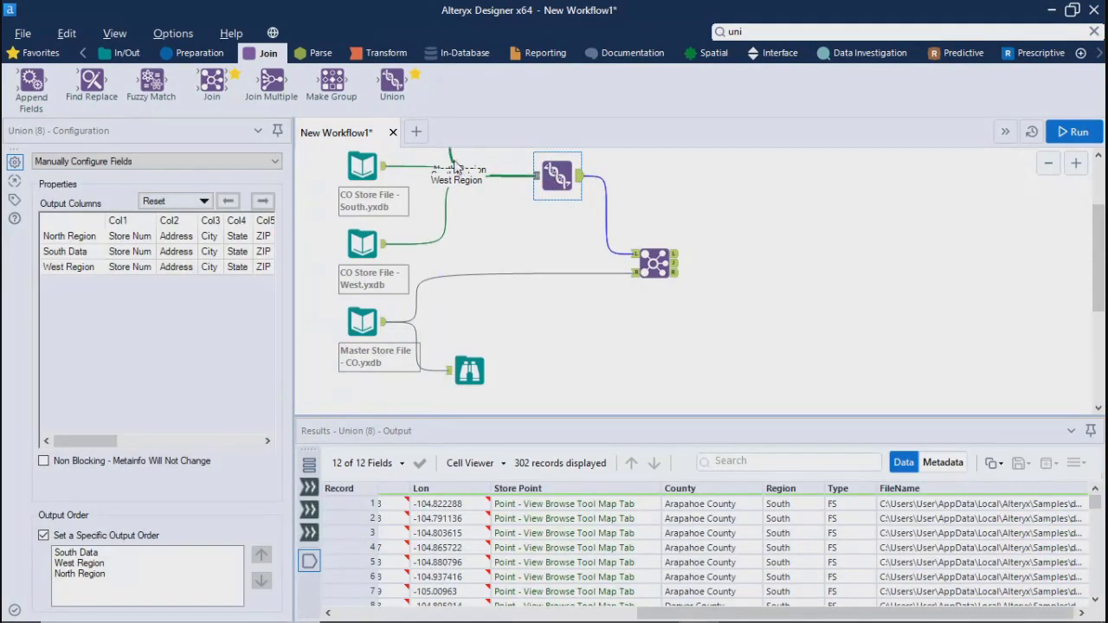
pyautogui.click(367, 161)
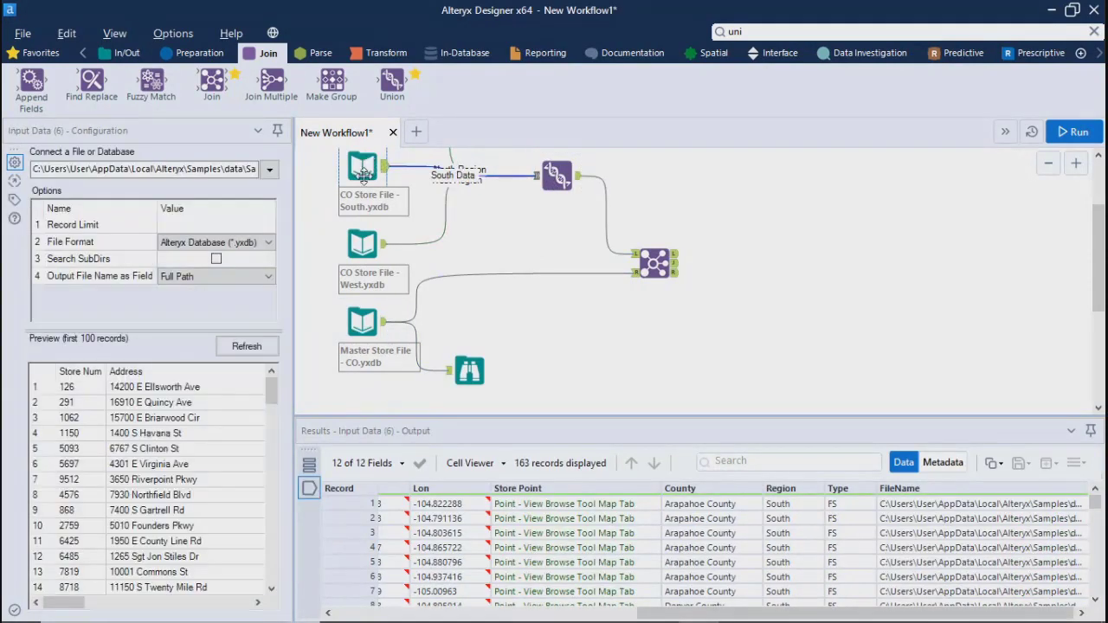
pyautogui.click(358, 248)
pyautogui.click(357, 320)
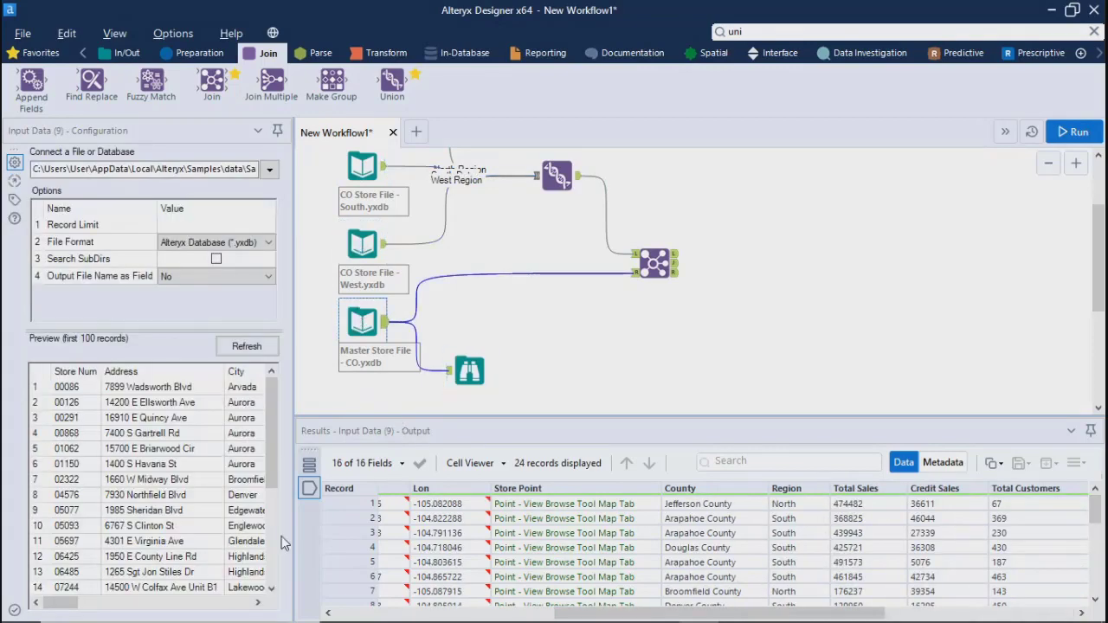
pyautogui.moveTo(292, 535); pyautogui.dragTo(268, 528)
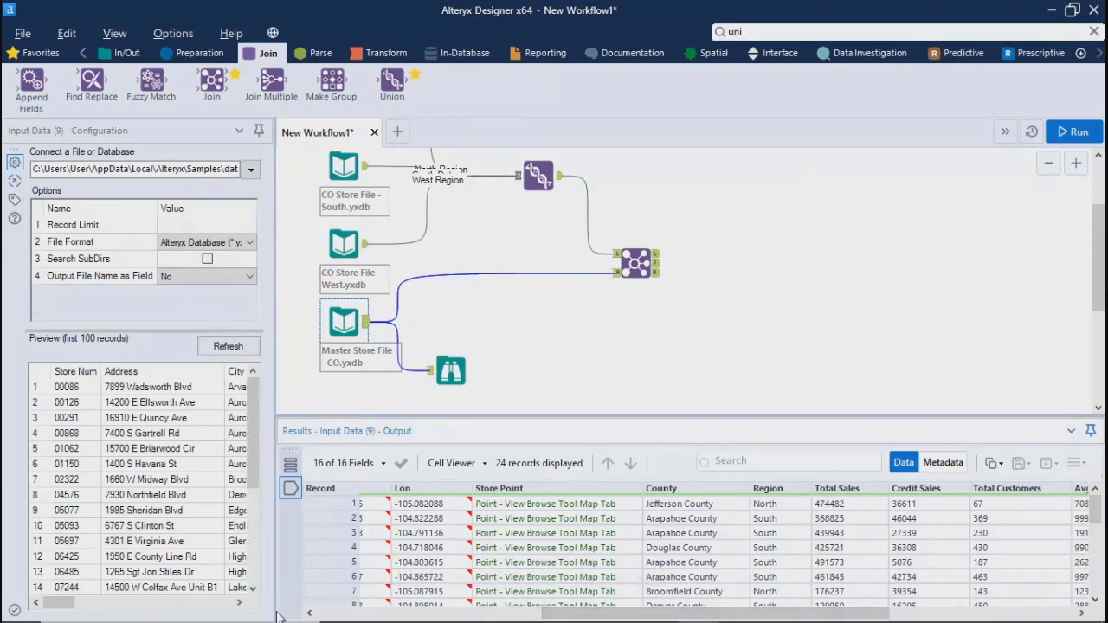
# Change the Join's matching fields to Region on both sides and add City as the second pair of join fields
pyautogui.click(638, 264)
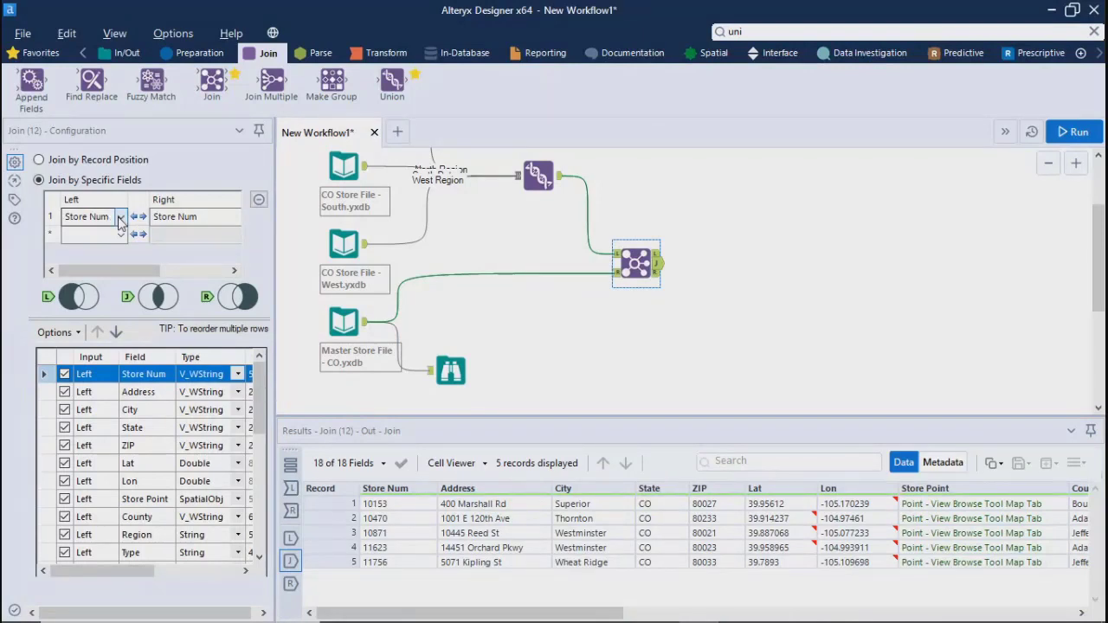
pyautogui.click(120, 218)
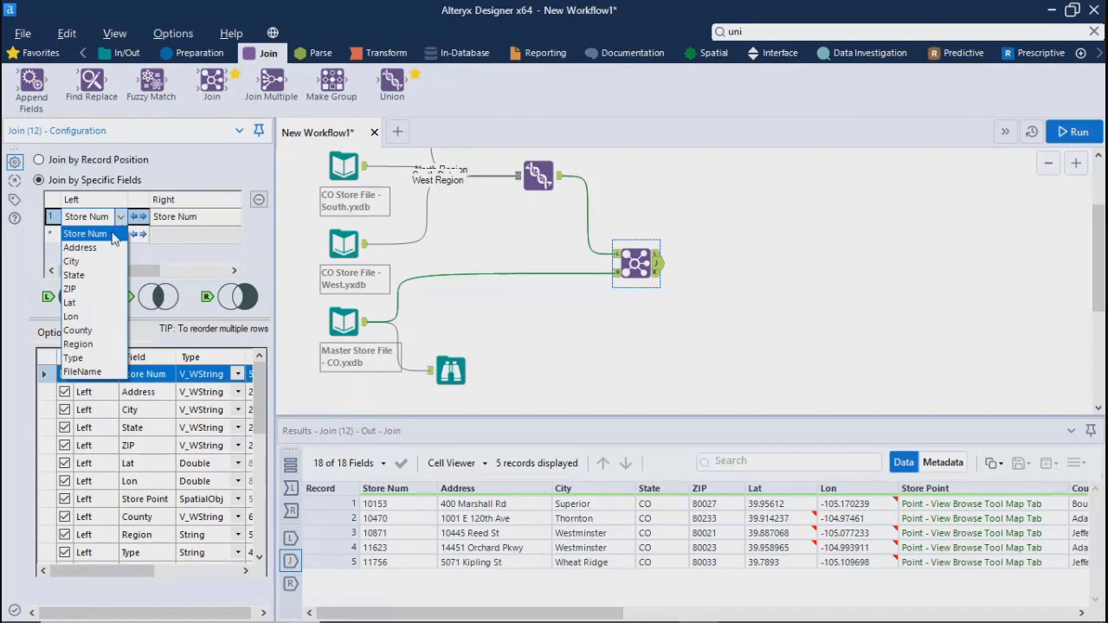
pyautogui.click(82, 345)
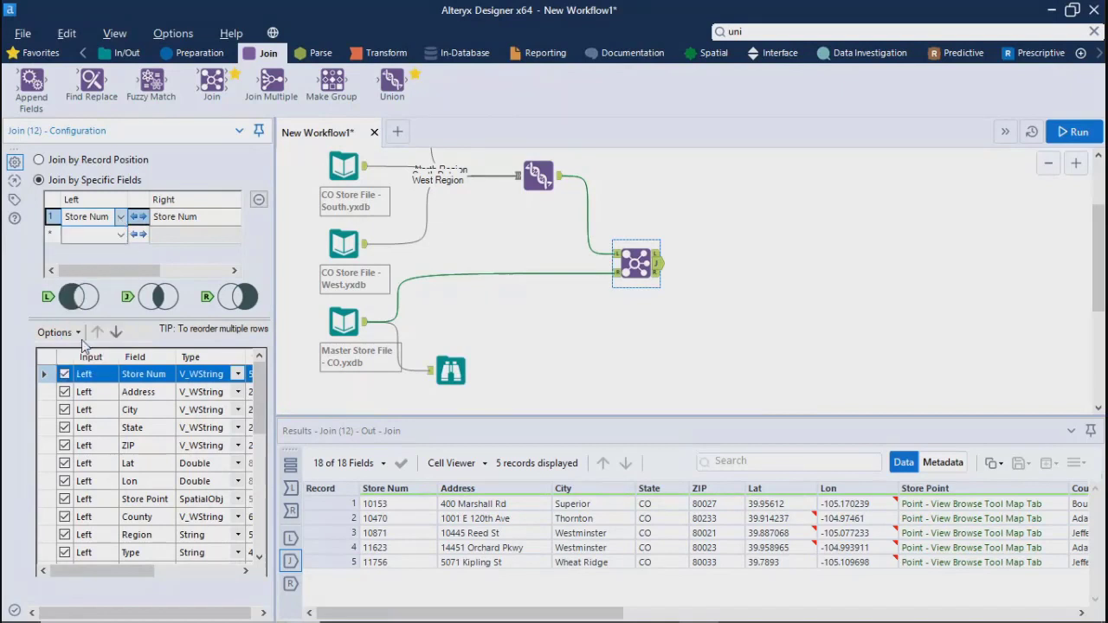
pyautogui.click(218, 217)
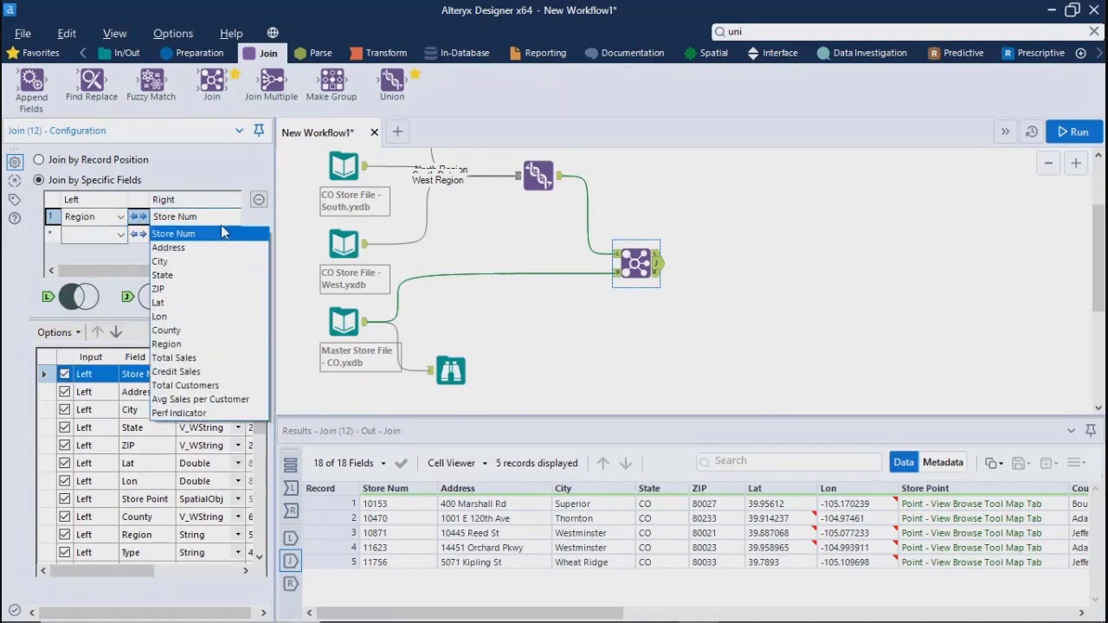
pyautogui.click(166, 345)
pyautogui.click(121, 234)
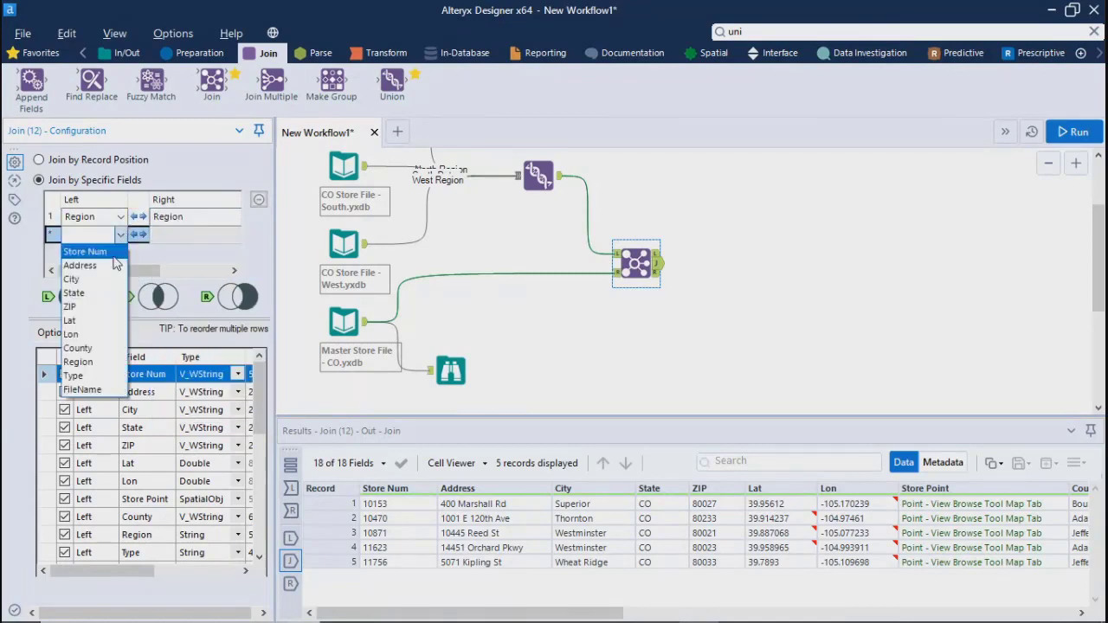
pyautogui.click(74, 279)
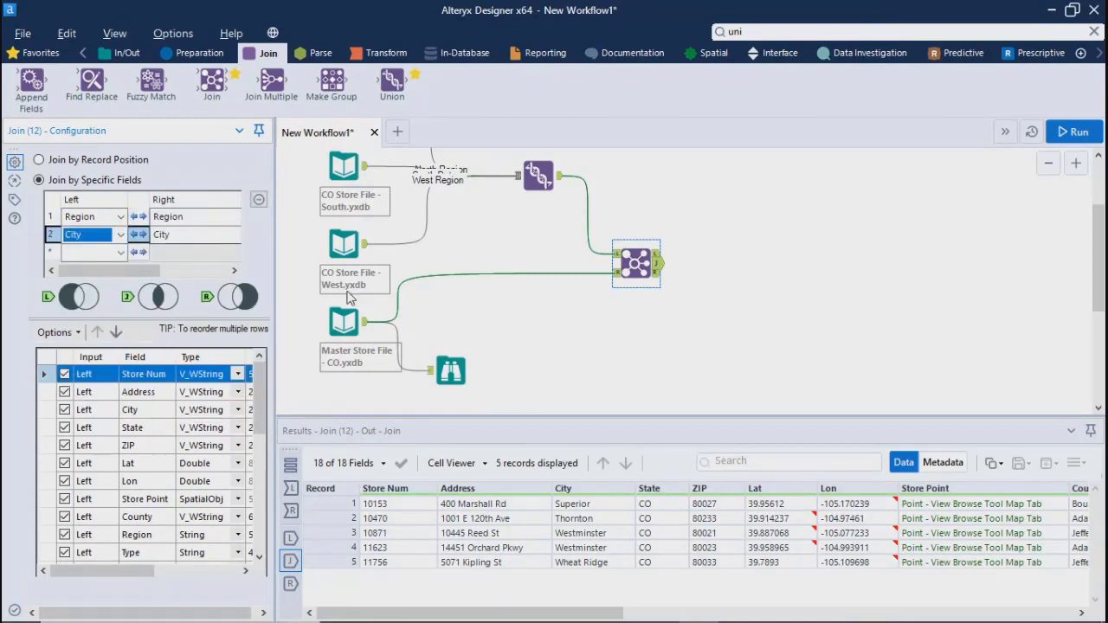
# Run the workflow with Region and City as the Join's matching fields and dismiss the completion message
pyautogui.click(558, 354)
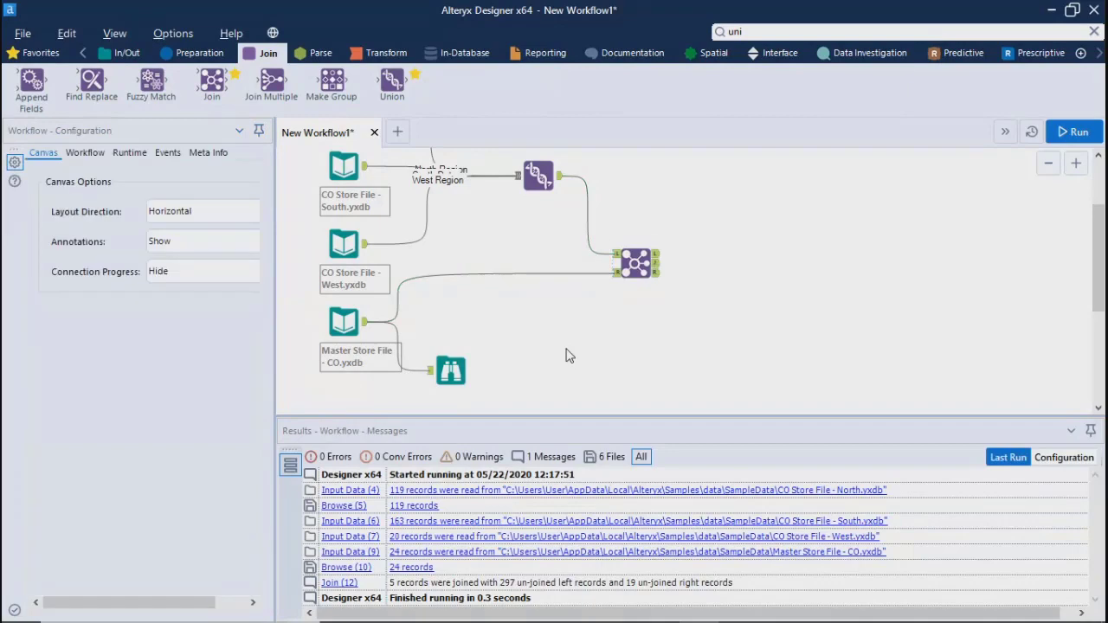
pyautogui.click(1070, 132)
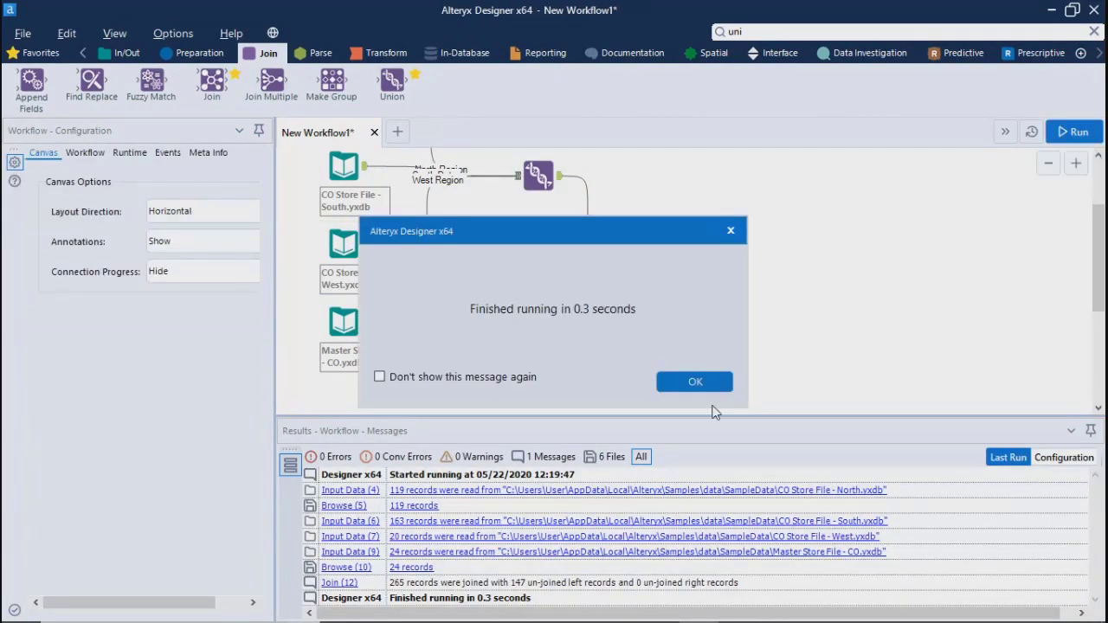
pyautogui.click(698, 382)
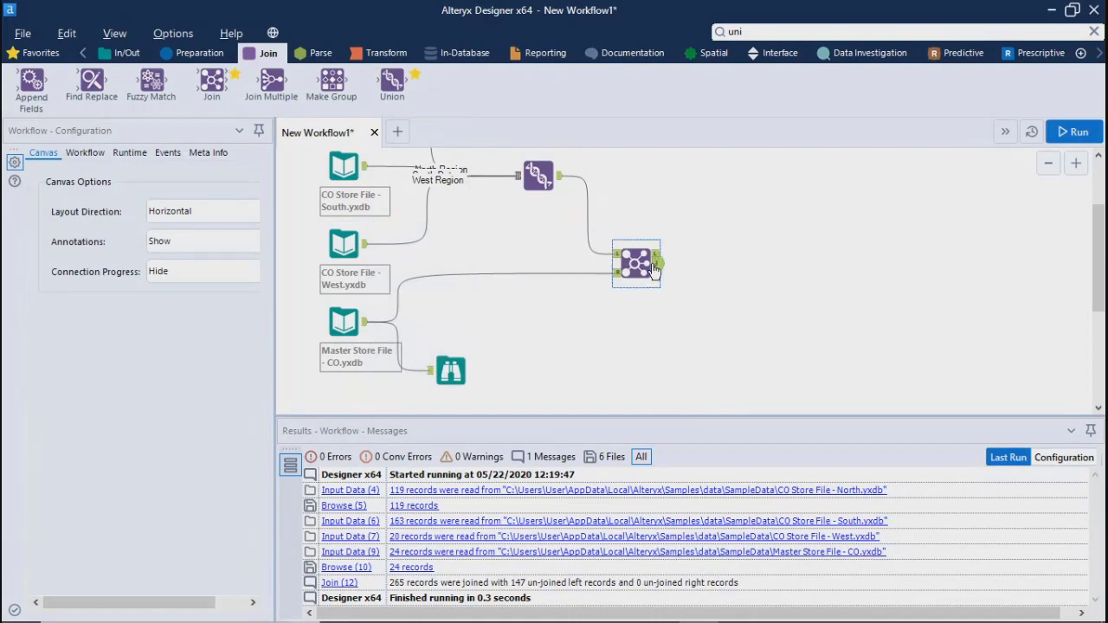
# Examine the joined records through to the trade area field in an enlarged results area, and check the right fields in the Join's field list
pyautogui.click(647, 267)
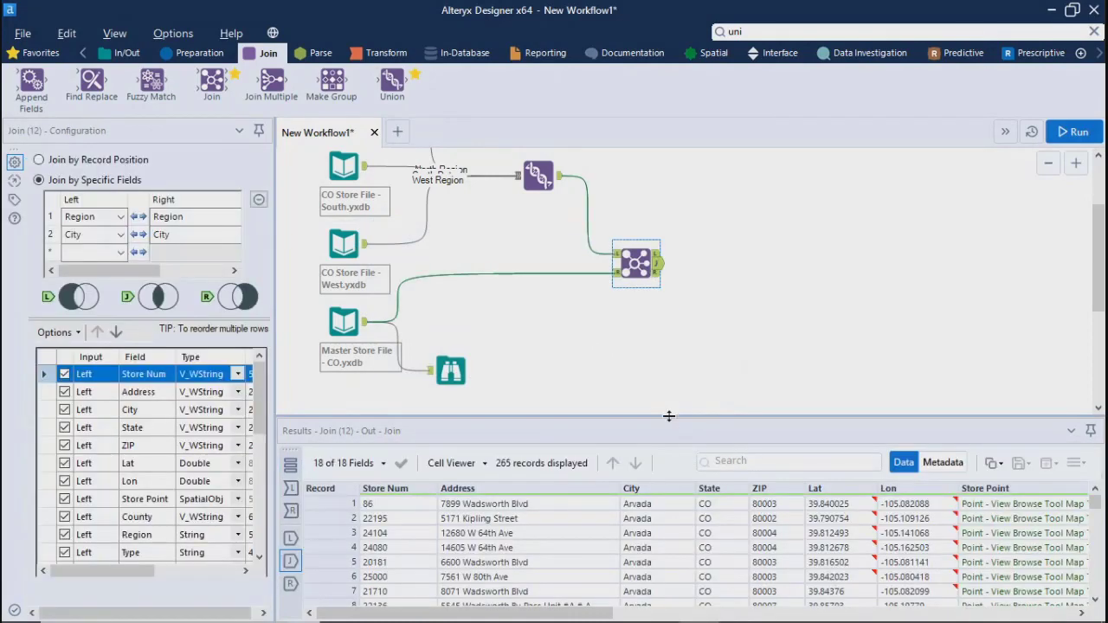
pyautogui.moveTo(668, 416); pyautogui.dragTo(636, 241)
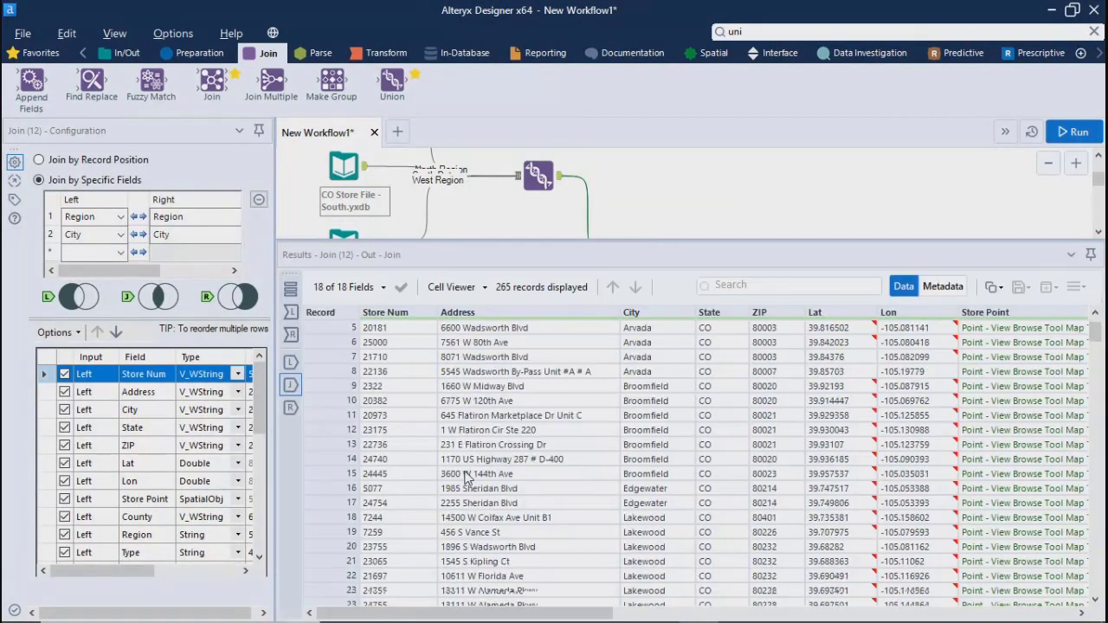
pyautogui.scroll(-15, 570, 498)
pyautogui.scroll(15, 571, 498)
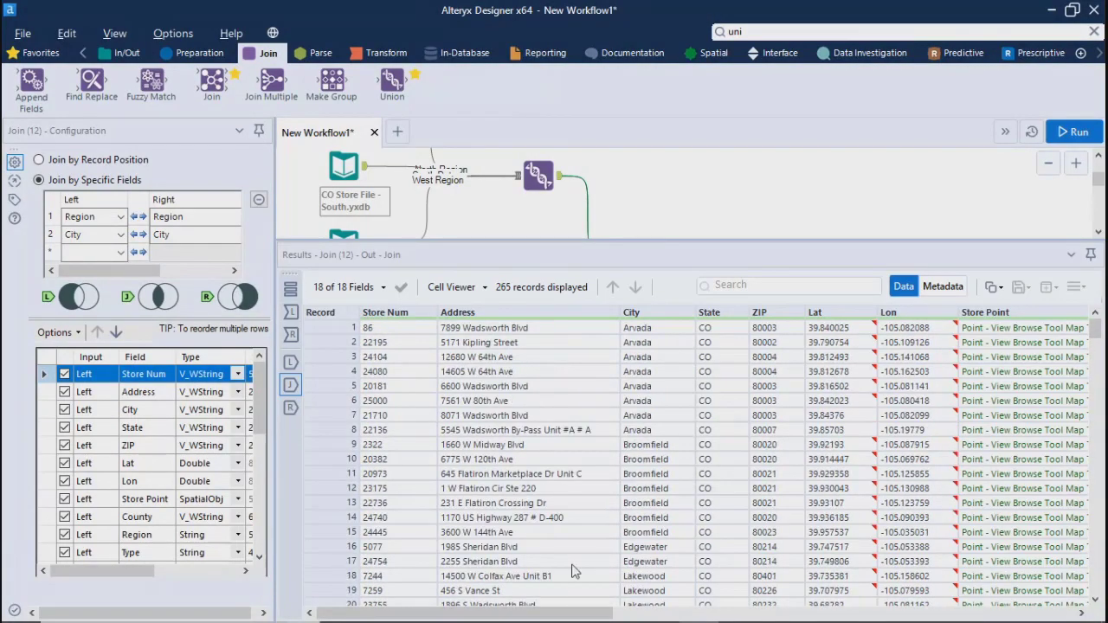
pyautogui.moveTo(544, 616); pyautogui.dragTo(1004, 619)
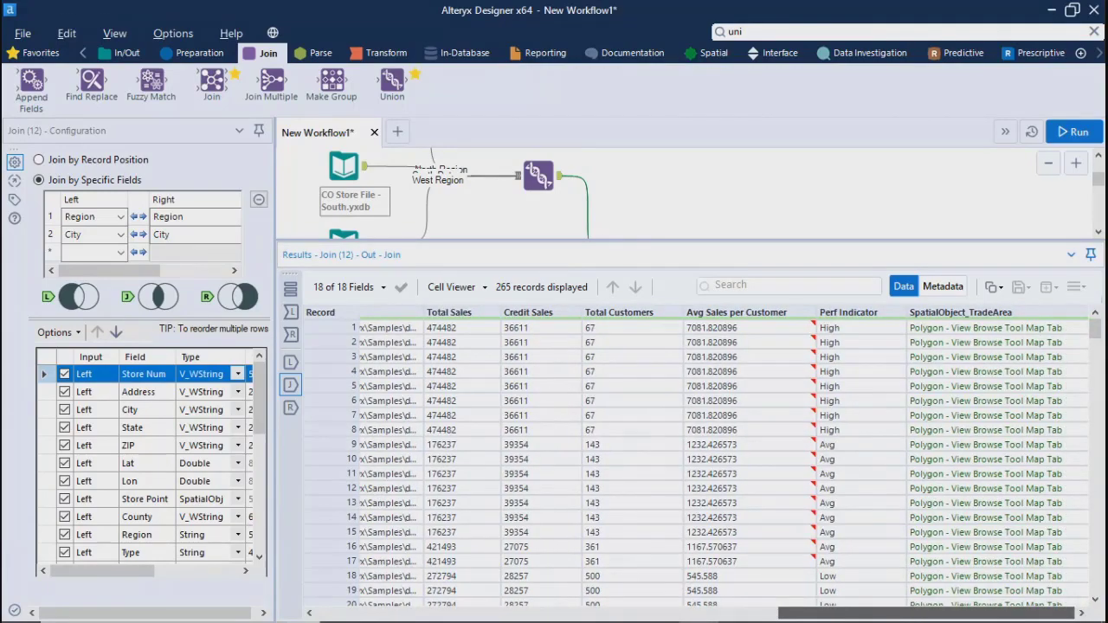
pyautogui.moveTo(1002, 615); pyautogui.dragTo(543, 614)
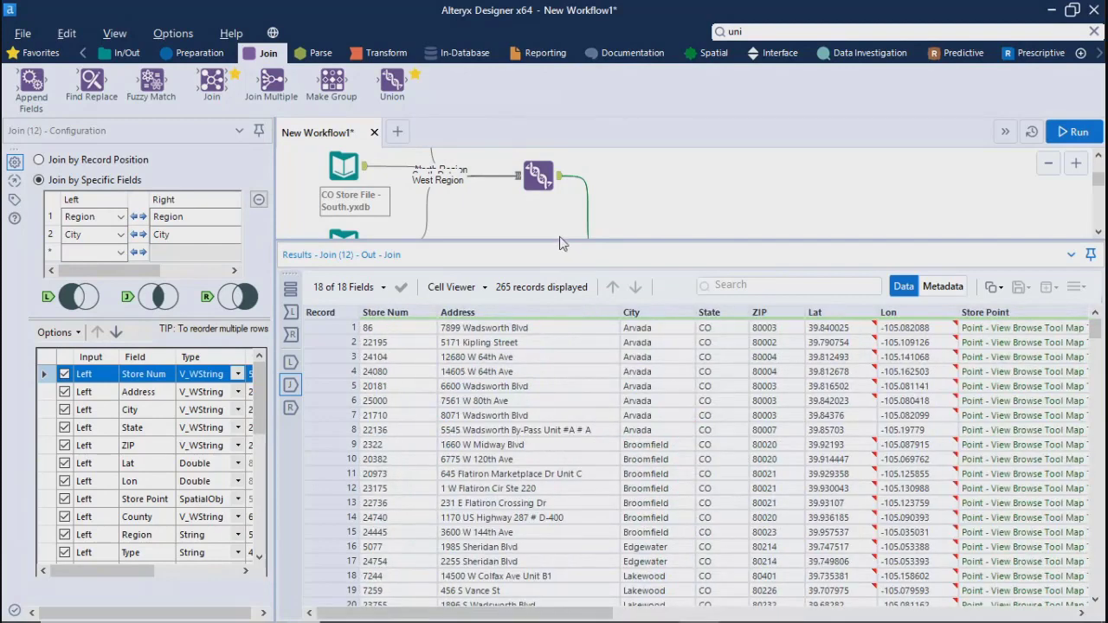
pyautogui.moveTo(558, 240); pyautogui.dragTo(559, 394)
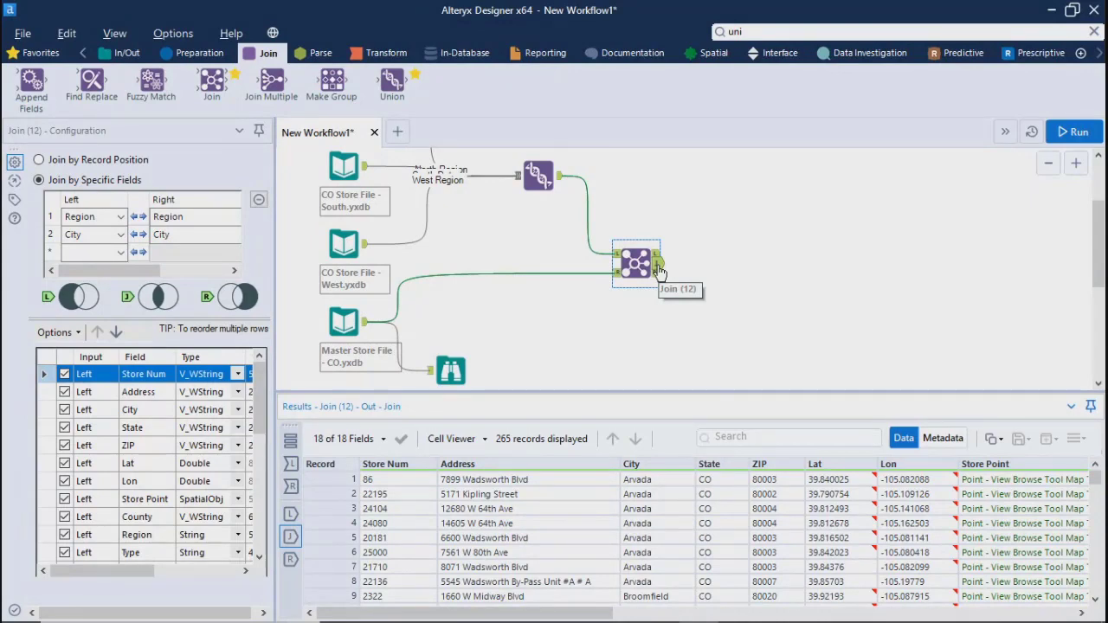
pyautogui.moveTo(259, 430); pyautogui.dragTo(253, 571)
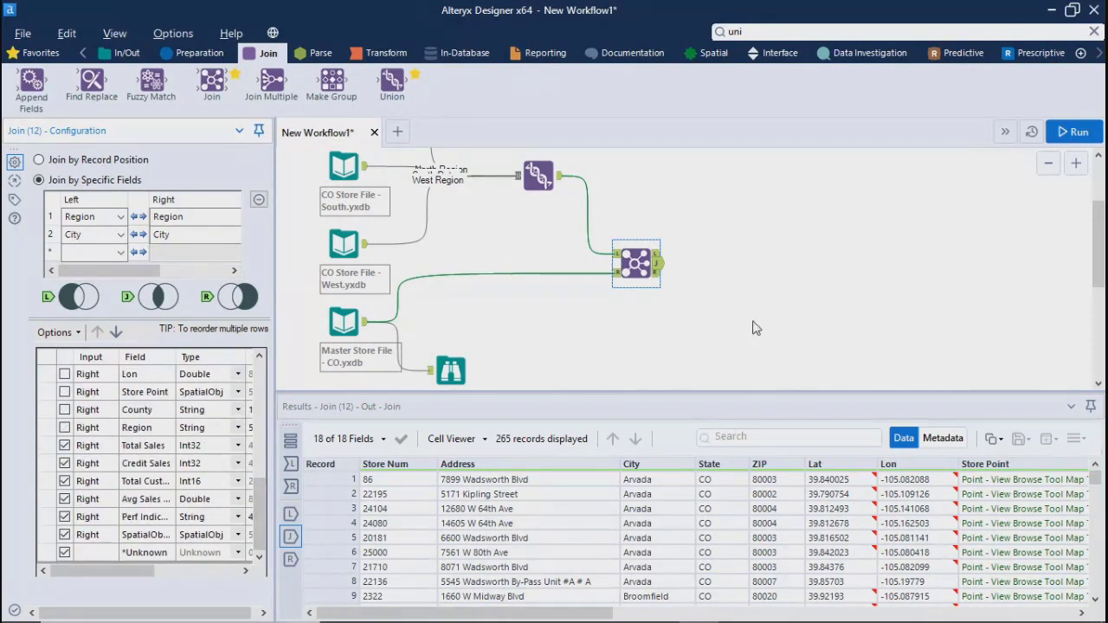
# Add Browse tools to all three Join outputs and run the workflow
pyautogui.rightClick(635, 262)
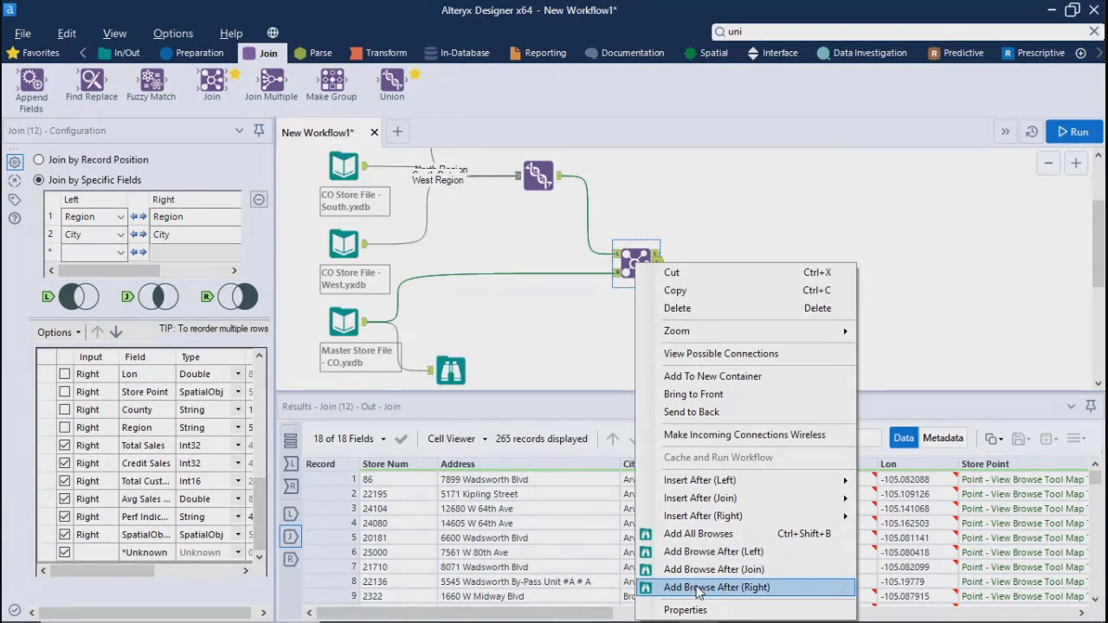
pyautogui.click(711, 535)
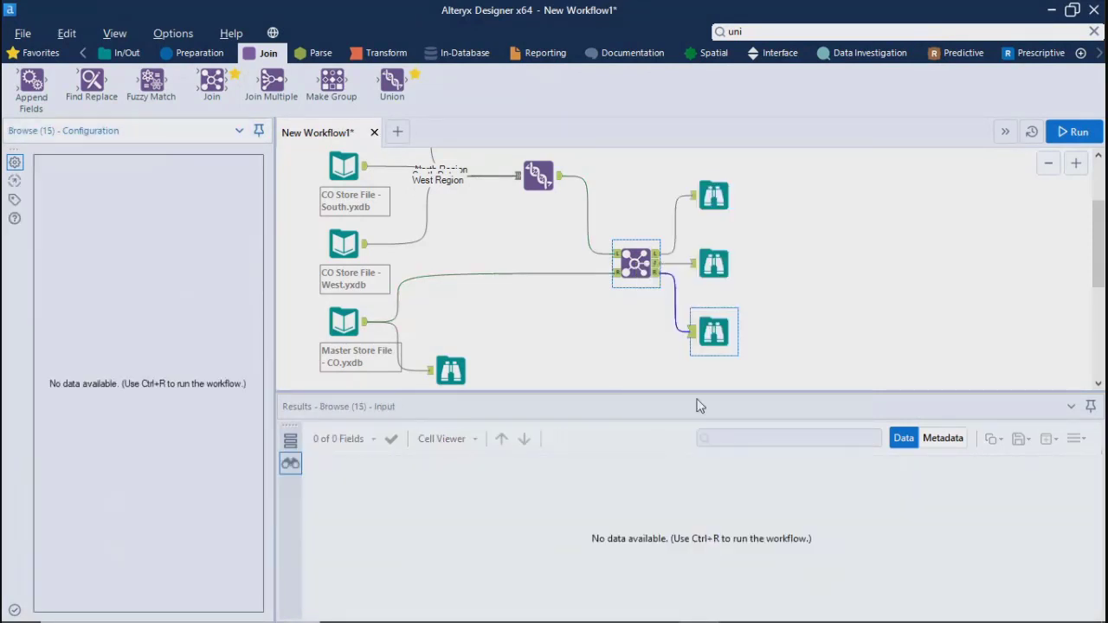
pyautogui.click(1069, 132)
pyautogui.click(1067, 141)
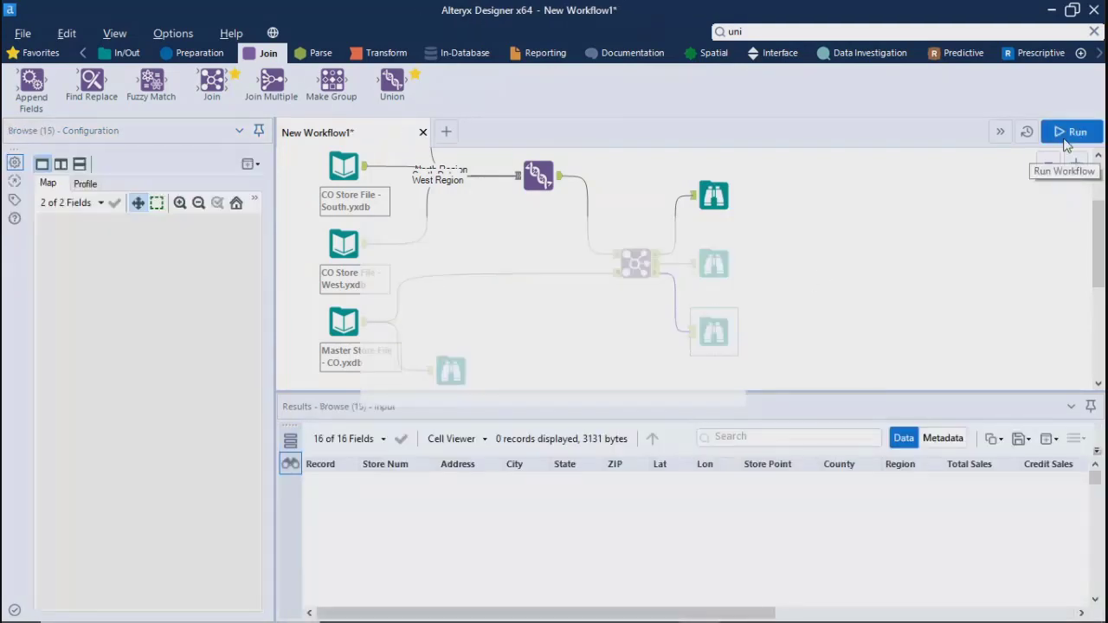
pyautogui.click(671, 387)
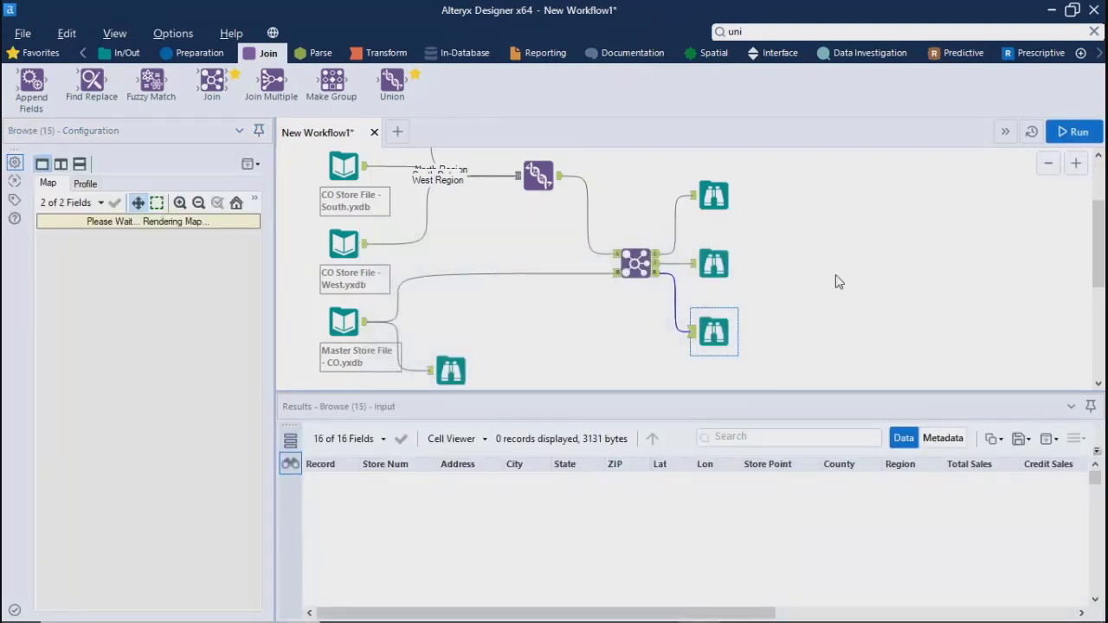
# Review the left unjoined, joined and right unjoined records in the three Browse tools, along with the workflow's run messages
pyautogui.click(712, 196)
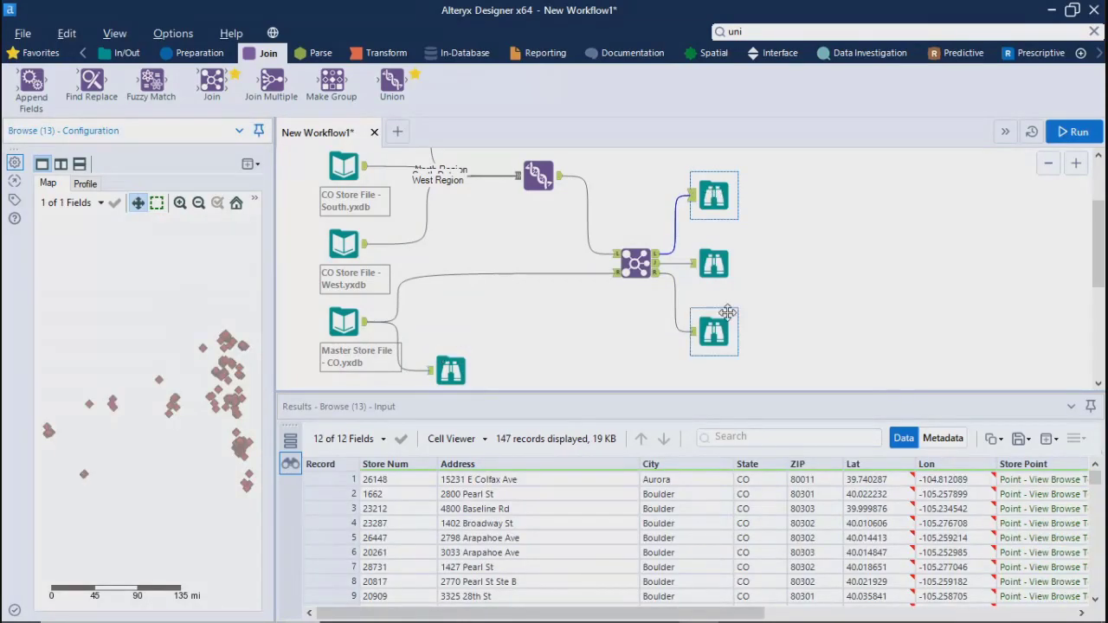
pyautogui.click(714, 258)
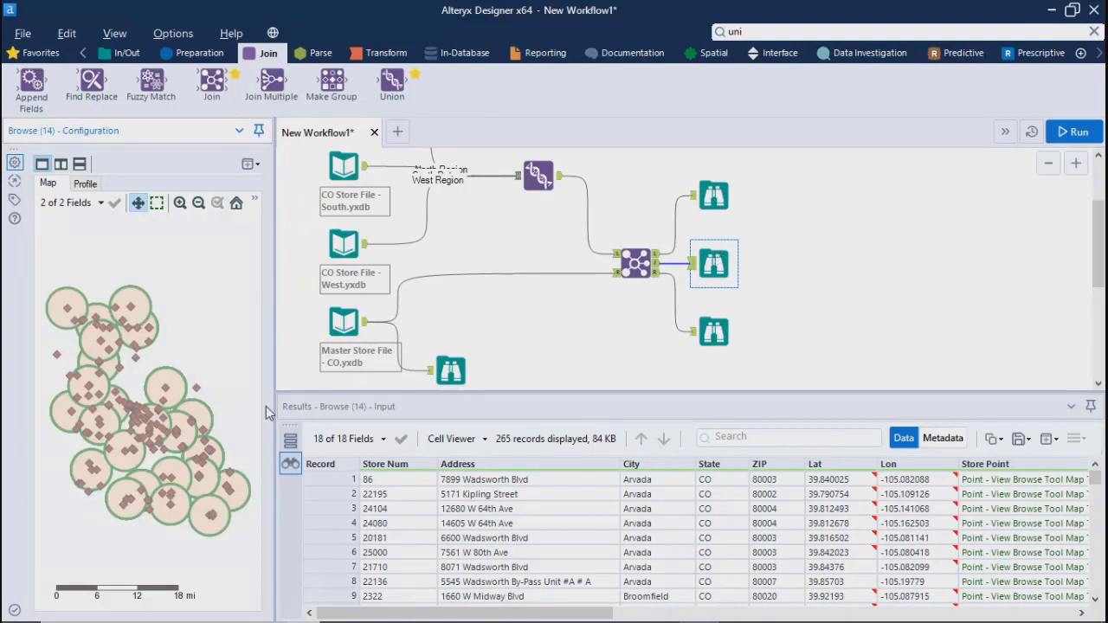
pyautogui.click(712, 333)
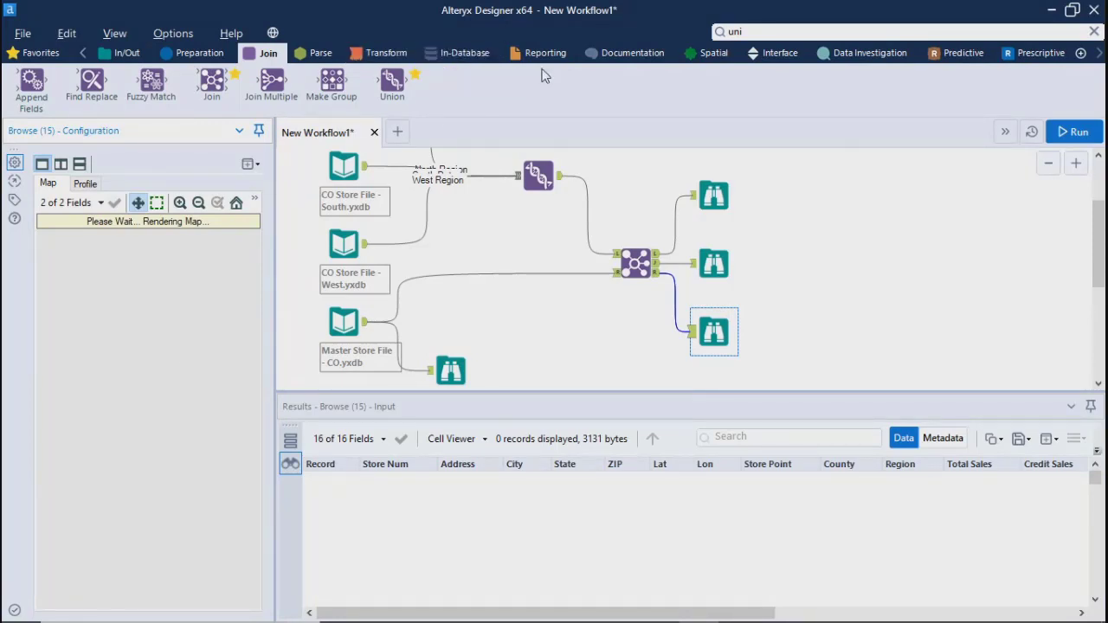
pyautogui.click(798, 253)
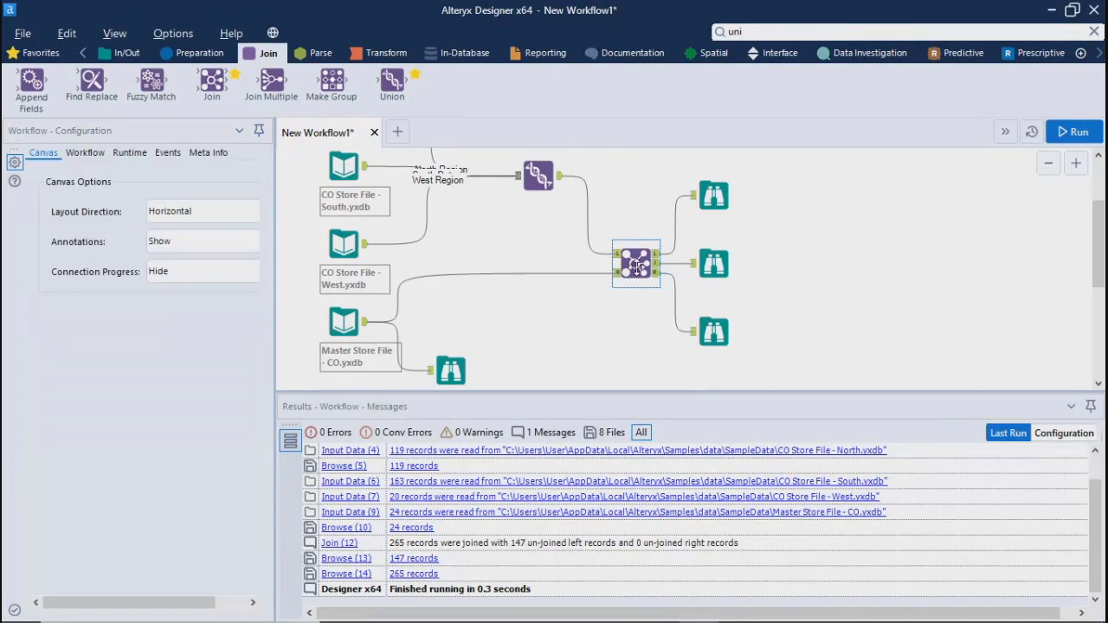
pyautogui.click(637, 263)
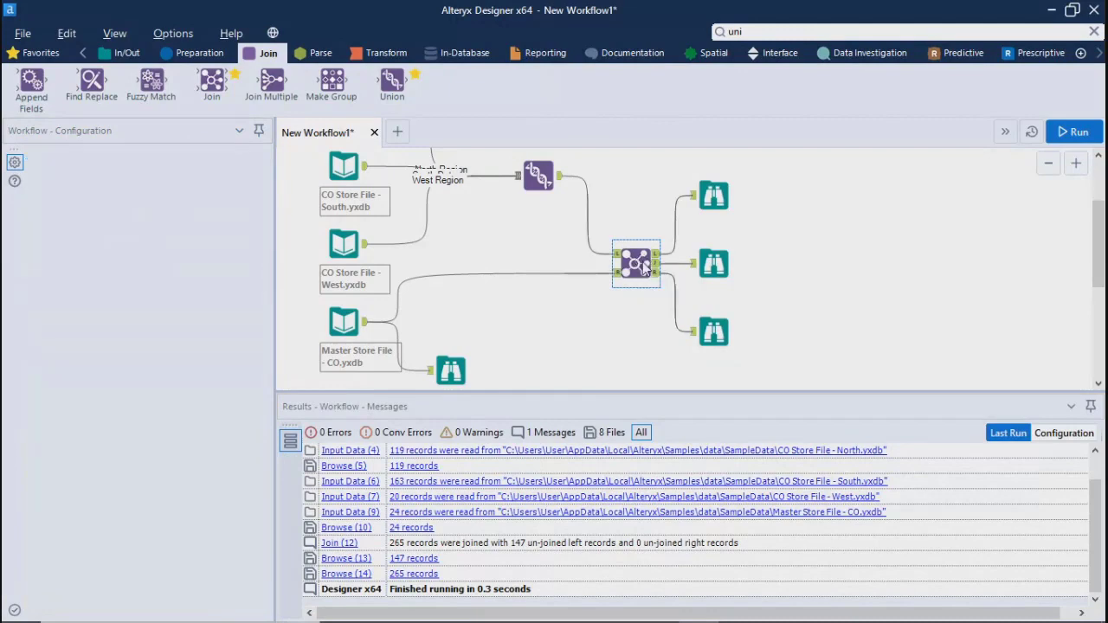
pyautogui.moveTo(709, 294); pyautogui.dragTo(699, 332)
pyautogui.click(779, 294)
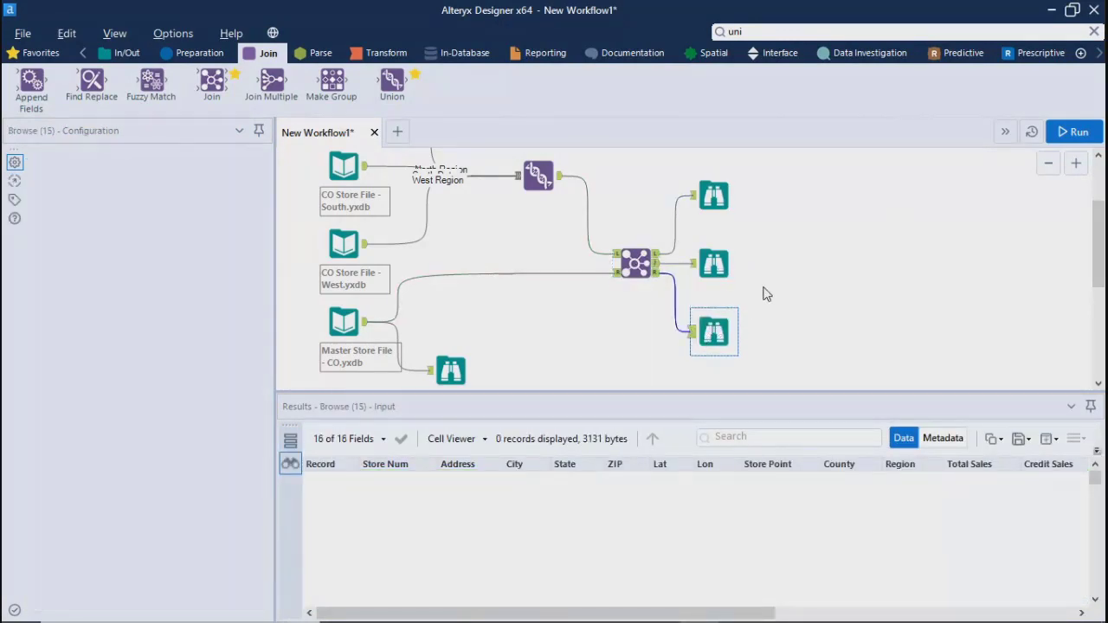
# Check the Join tool's joined records across the sales, customer and performance indicator fields for repeated values
pyautogui.click(636, 264)
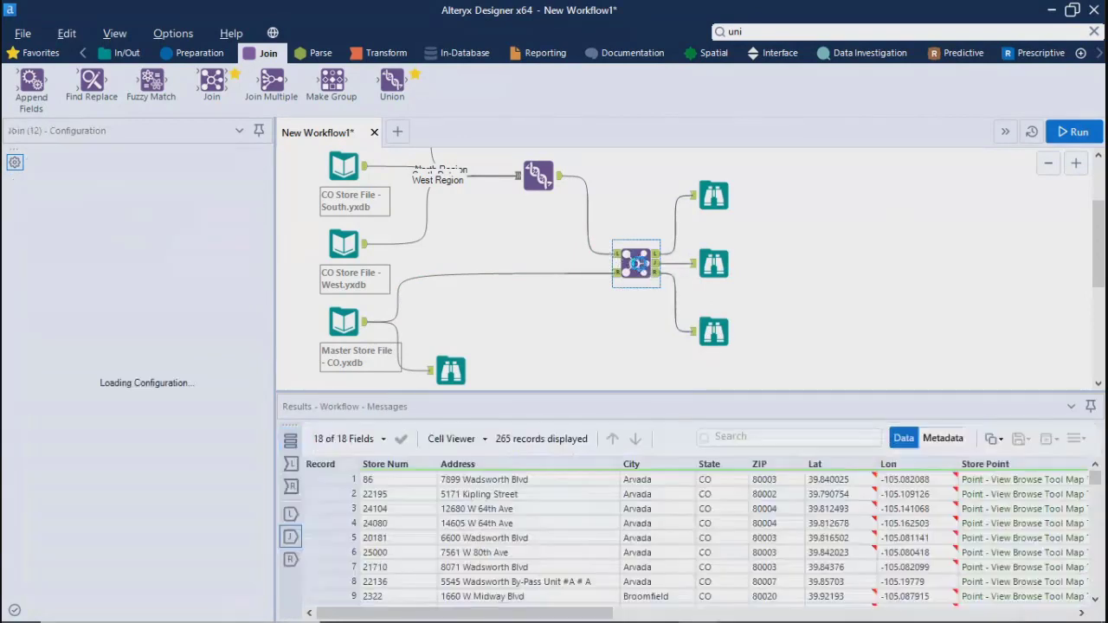
pyautogui.moveTo(562, 617); pyautogui.dragTo(946, 620)
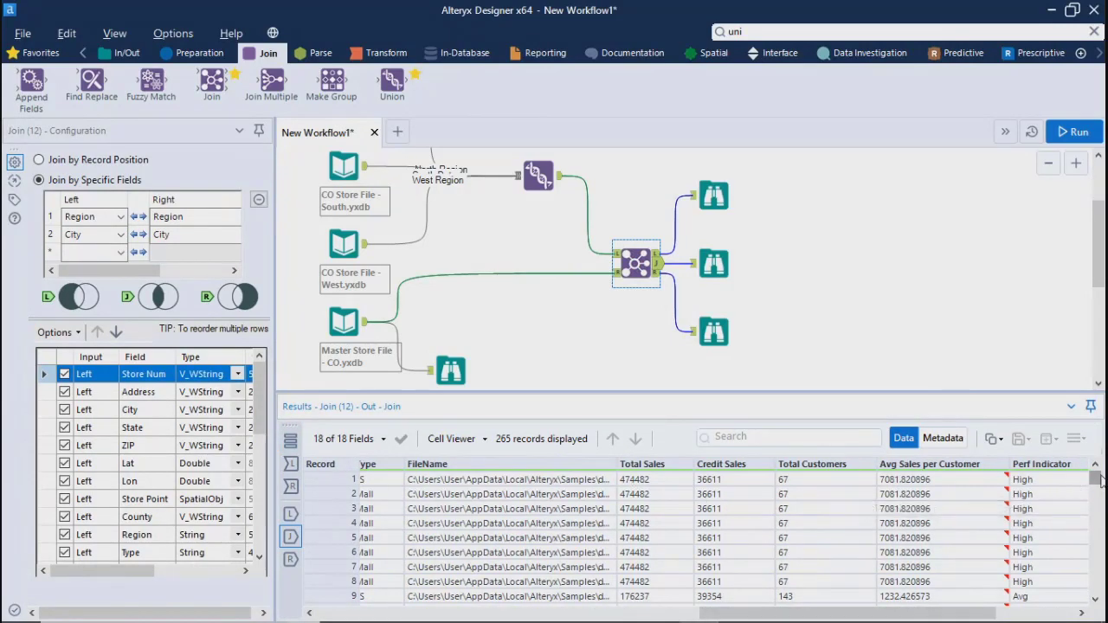
pyautogui.moveTo(1099, 481)
pyautogui.mouseDown()
pyautogui.moveTo(1101, 606)
pyautogui.moveTo(1097, 478)
pyautogui.mouseUp()
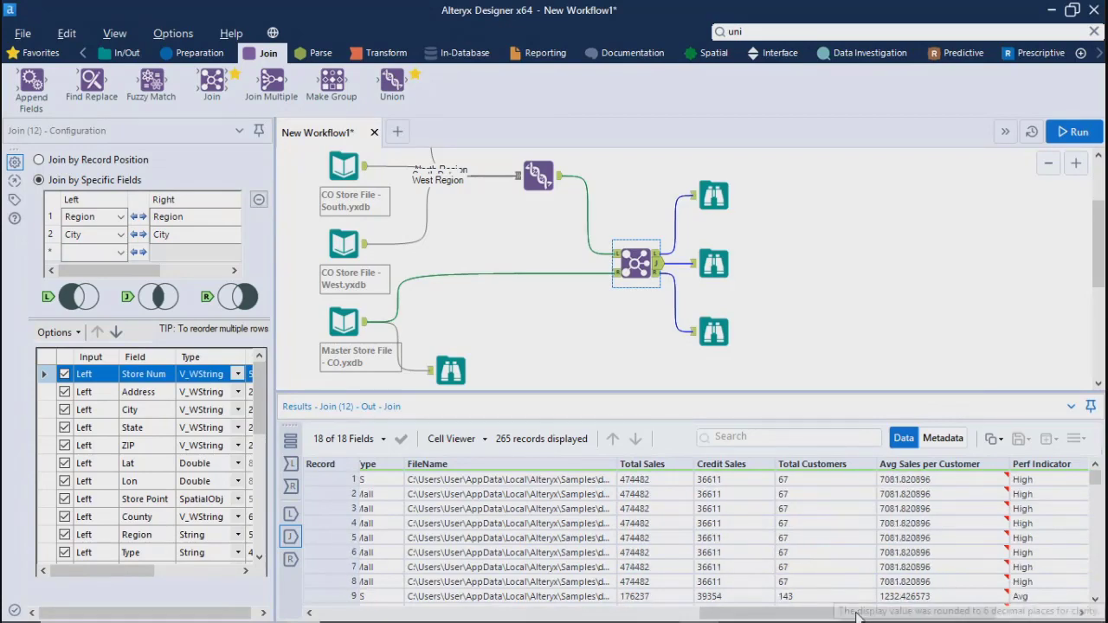
pyautogui.moveTo(829, 619); pyautogui.dragTo(445, 620)
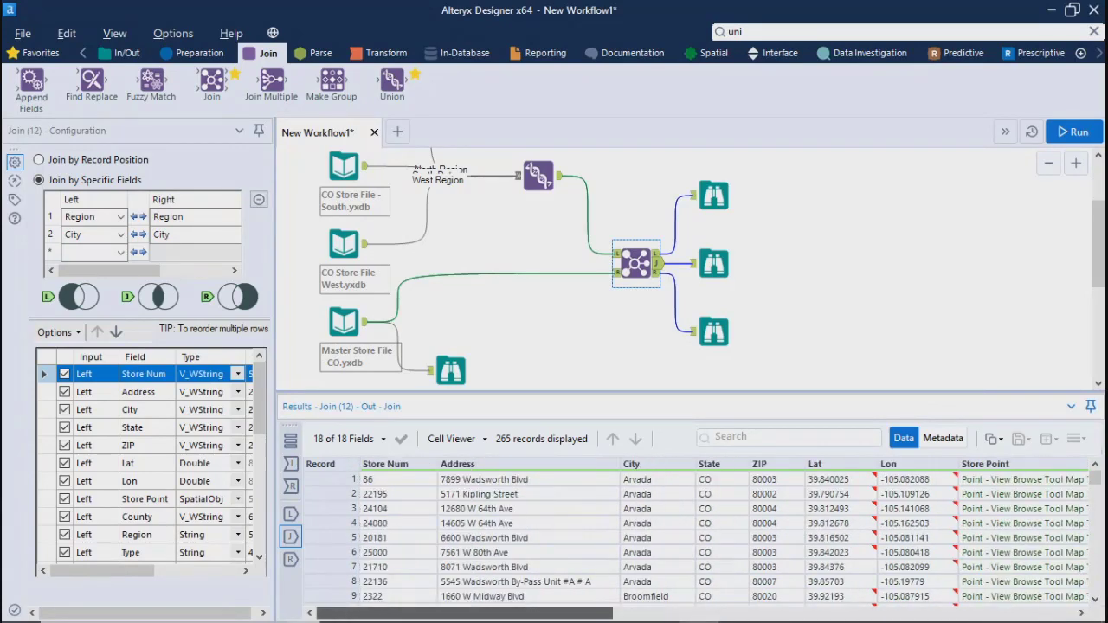
# Add Address as the third pair of join fields and rerun the workflow
pyautogui.click(119, 257)
pyautogui.click(102, 285)
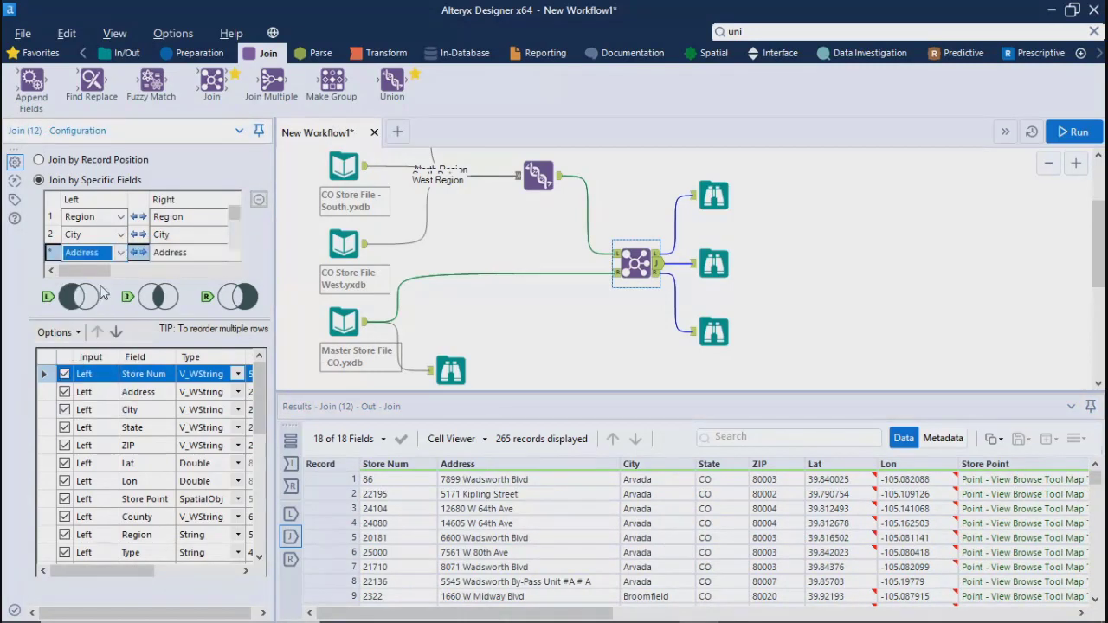
pyautogui.click(1078, 131)
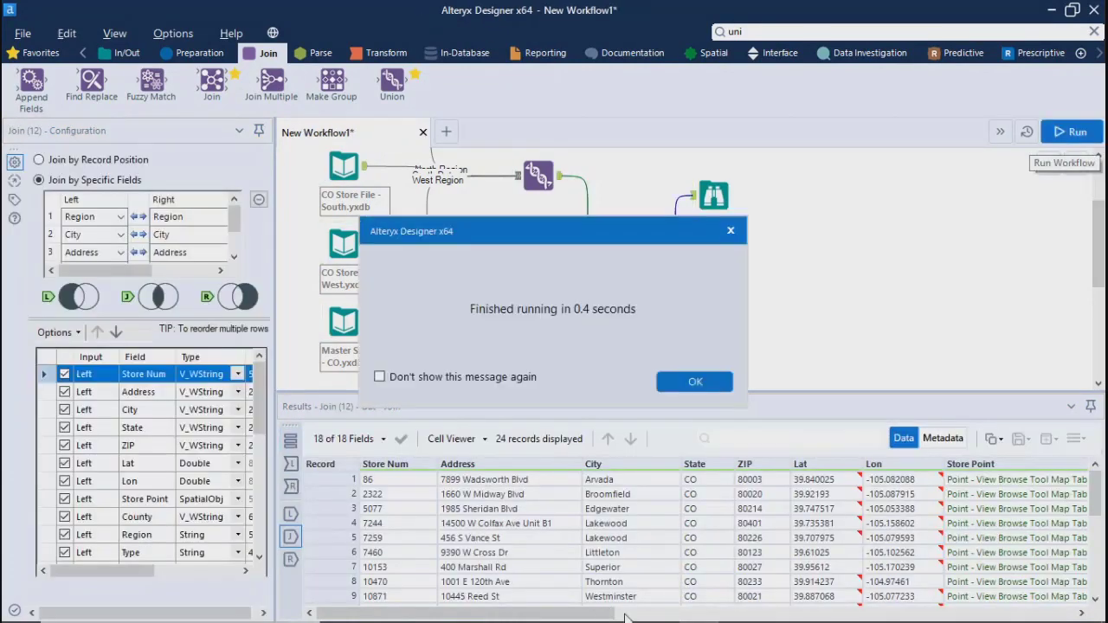
pyautogui.click(682, 387)
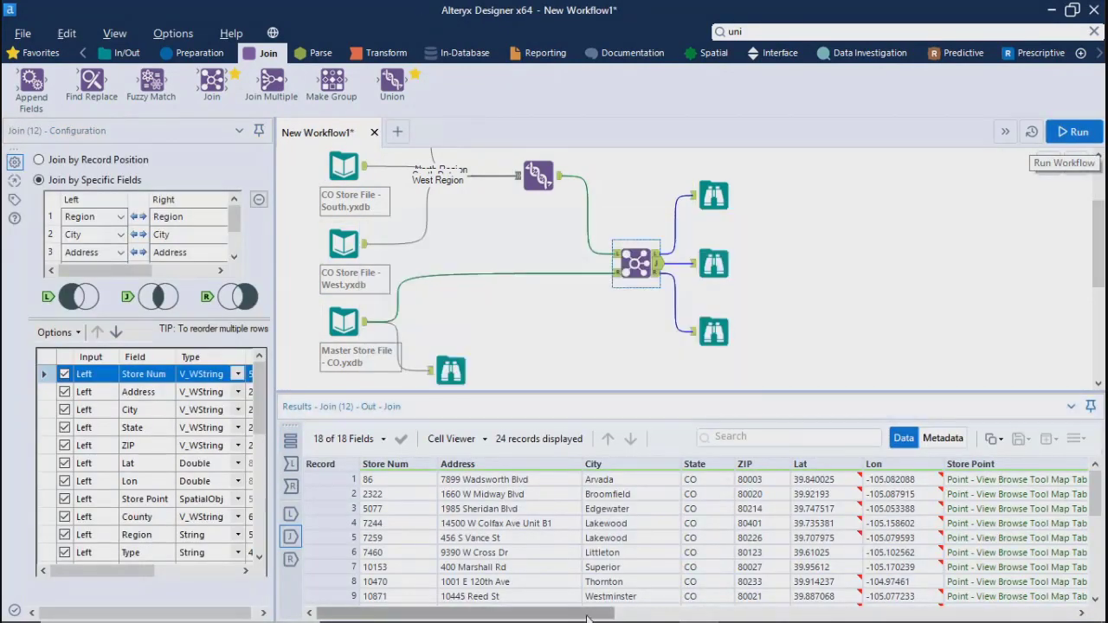
# Inspect the Total Sales and Avg Sales per Customer values in the newly joined records, and view the run messages
pyautogui.moveTo(587, 618); pyautogui.dragTo(933, 622)
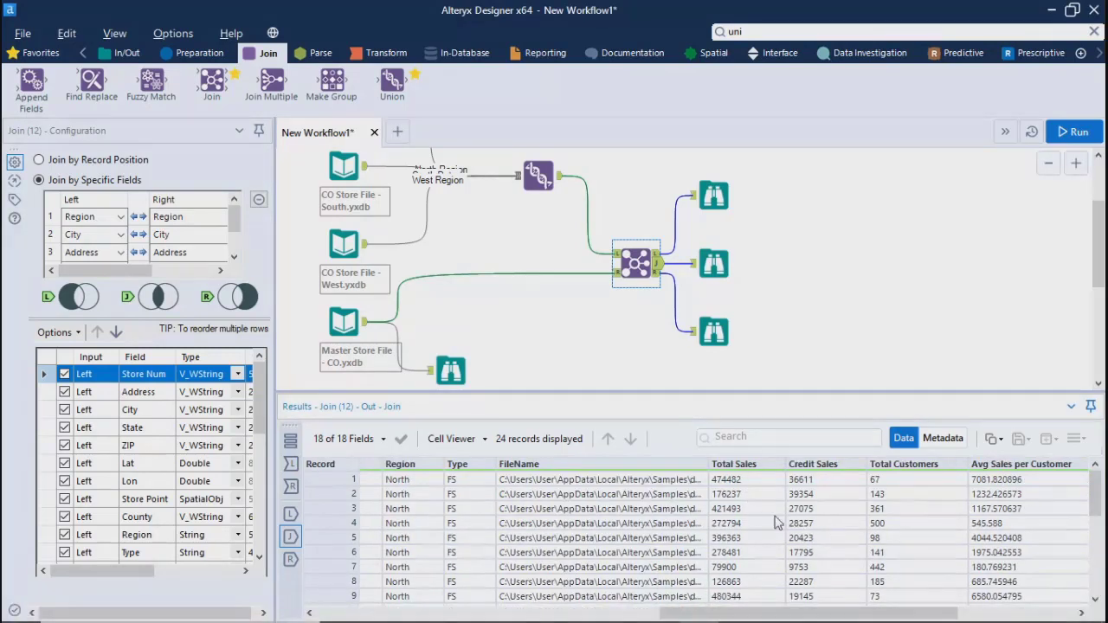
pyautogui.moveTo(740, 481); pyautogui.dragTo(757, 558)
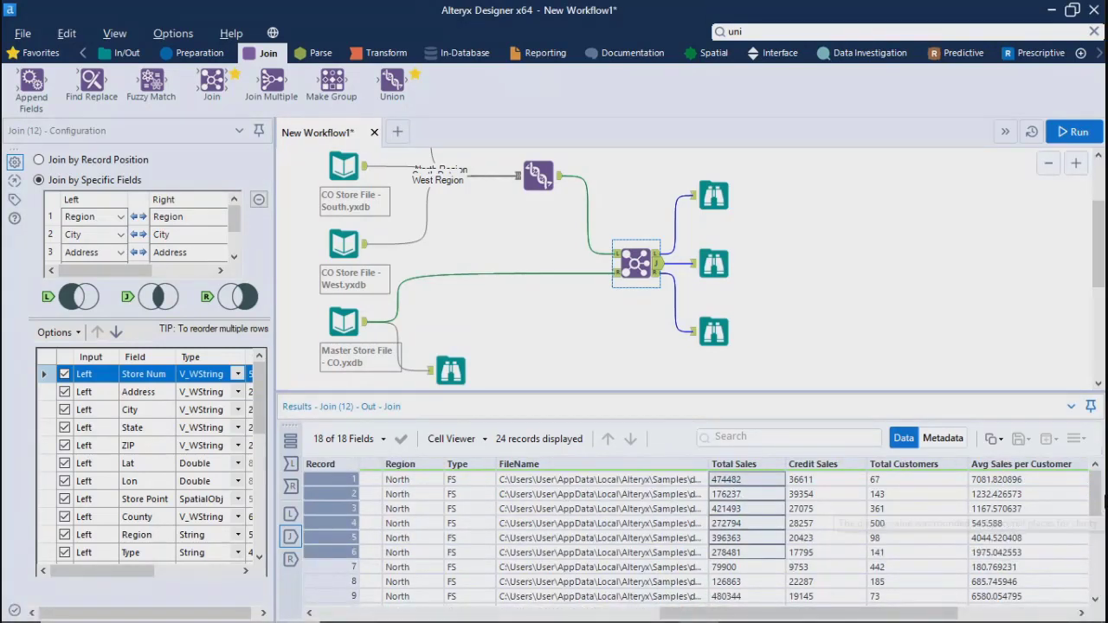
pyautogui.moveTo(1096, 499)
pyautogui.mouseDown()
pyautogui.moveTo(1097, 516)
pyautogui.moveTo(1096, 499)
pyautogui.mouseUp()
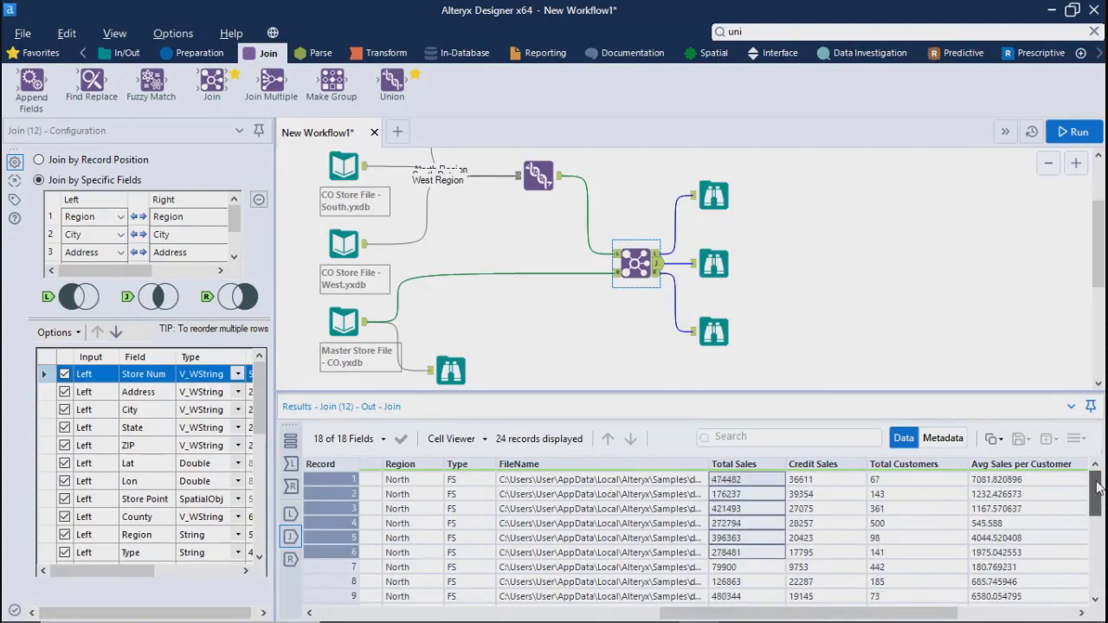
pyautogui.click(1000, 481)
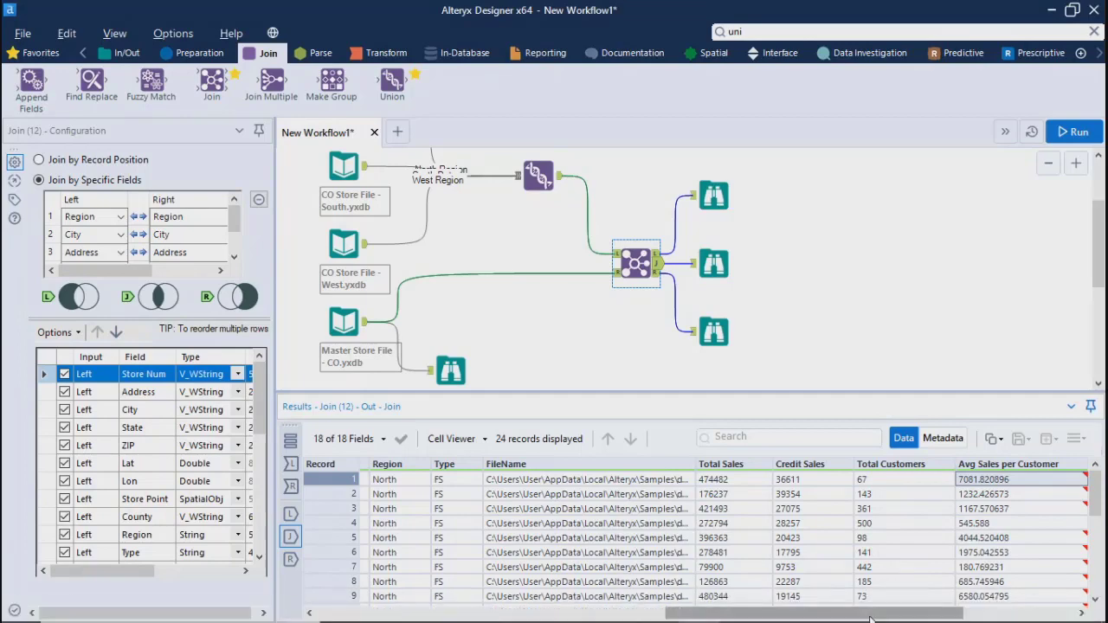
pyautogui.moveTo(870, 616); pyautogui.dragTo(1011, 618)
pyautogui.click(936, 257)
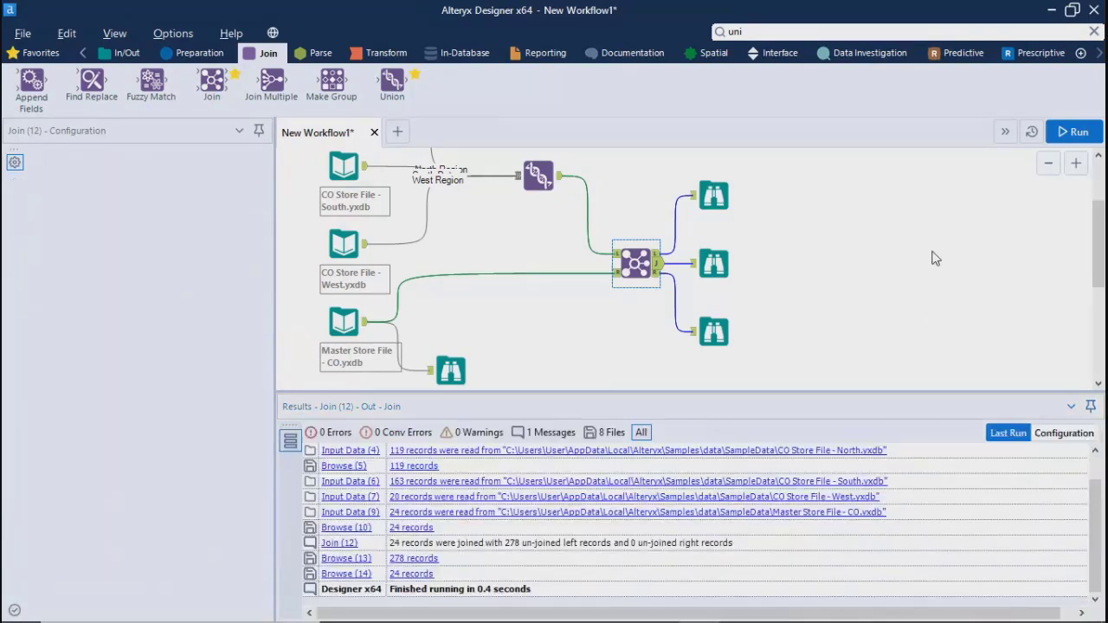
# Place a Sort tool beyond the Browse tools and connect it to the Join's joined output
pyautogui.click(205, 55)
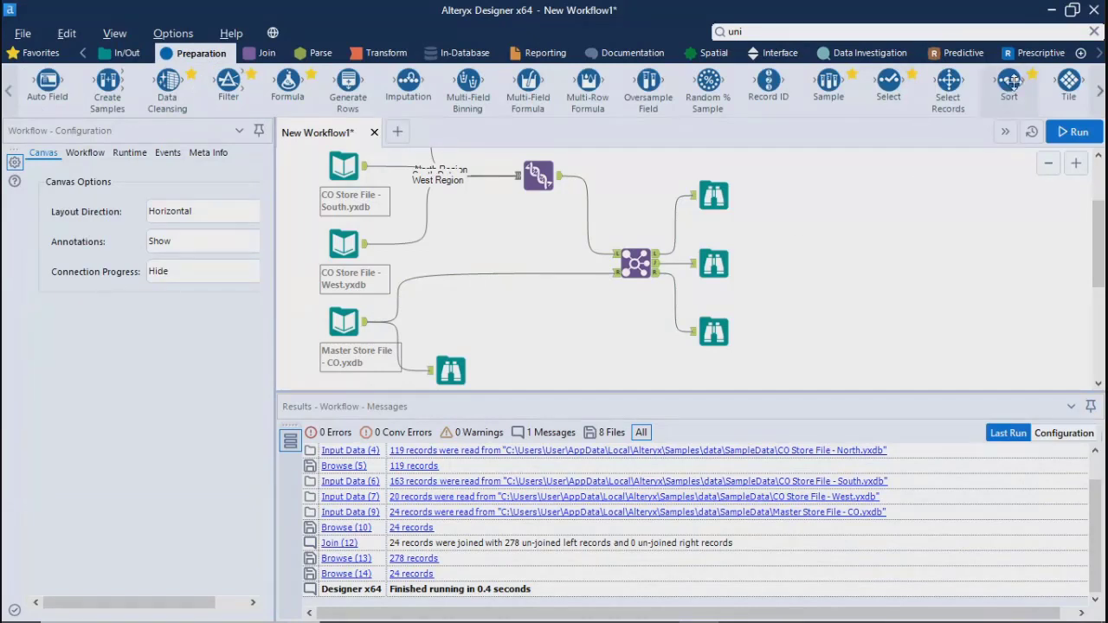
pyautogui.moveTo(1009, 84); pyautogui.dragTo(801, 262)
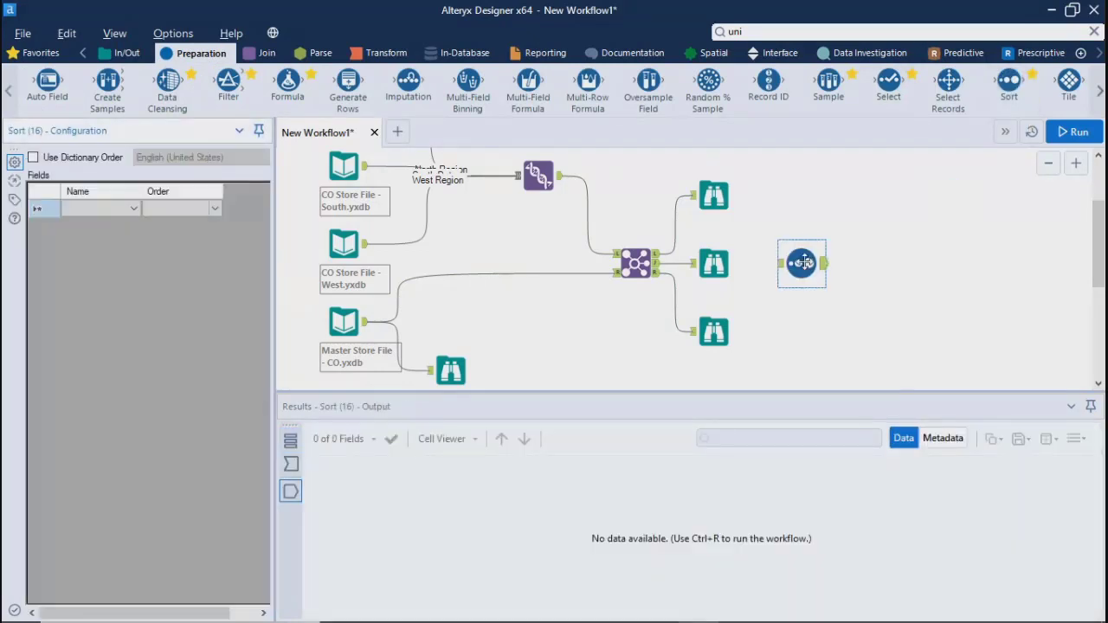
pyautogui.moveTo(658, 264)
pyautogui.mouseDown()
pyautogui.moveTo(782, 266)
pyautogui.moveTo(837, 255)
pyautogui.moveTo(804, 247)
pyautogui.mouseUp()
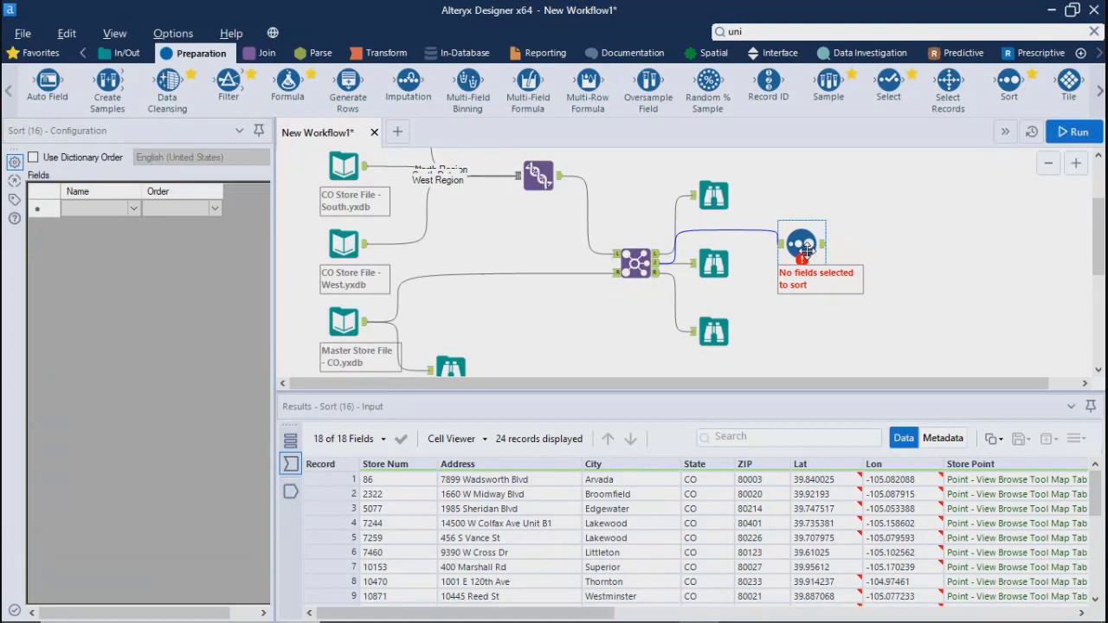
# Set Address as the Sort tool's first field, in ascending order
pyautogui.click(147, 211)
pyautogui.click(134, 216)
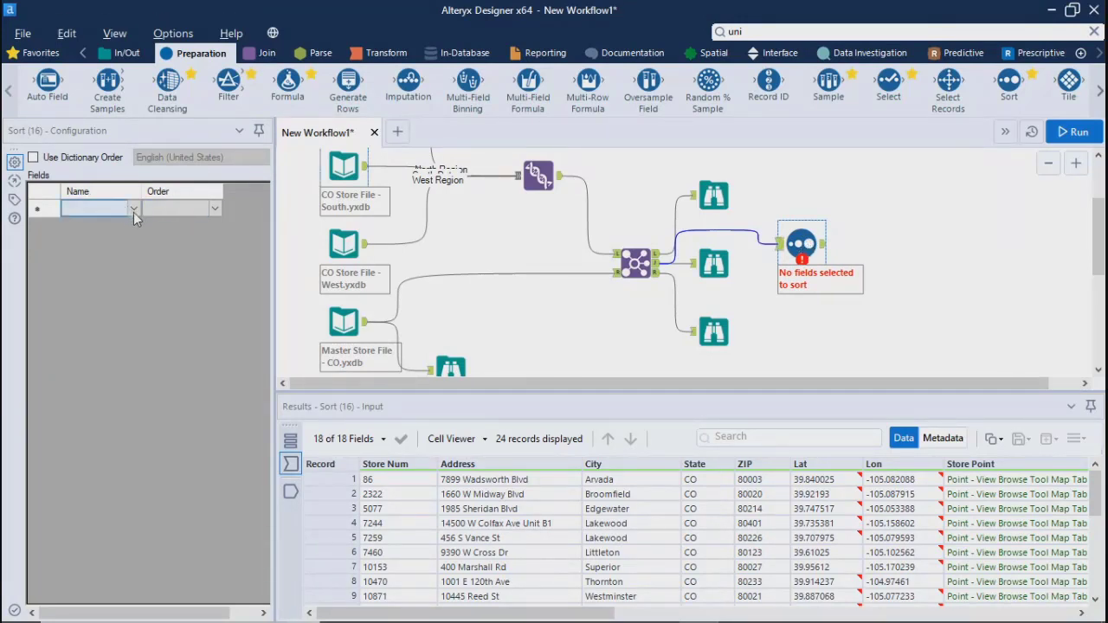
pyautogui.click(133, 208)
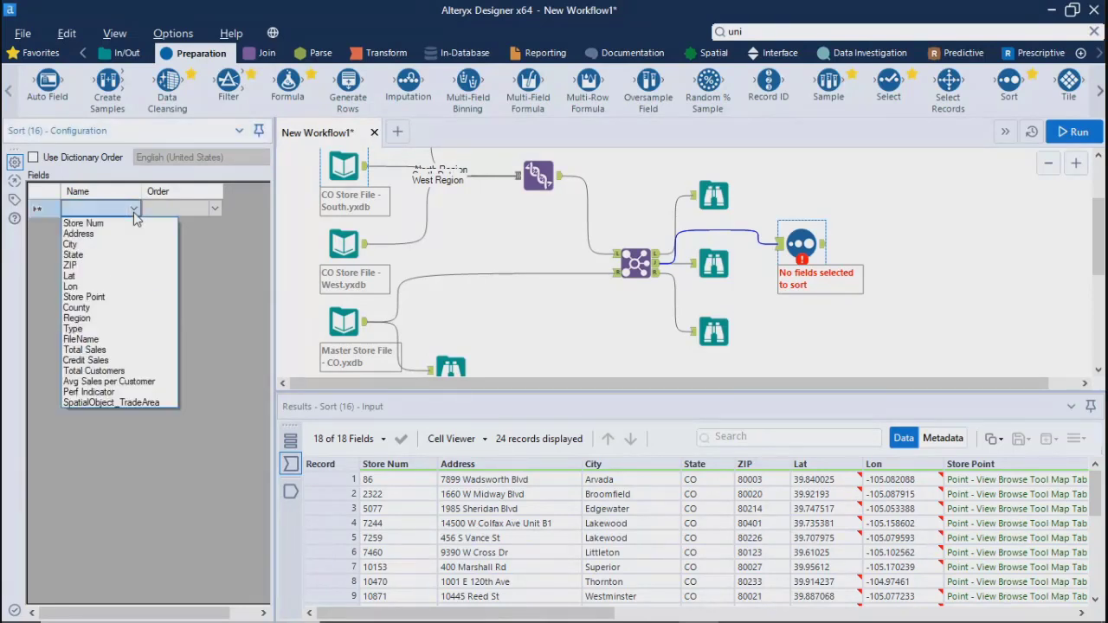
pyautogui.click(95, 231)
pyautogui.click(179, 210)
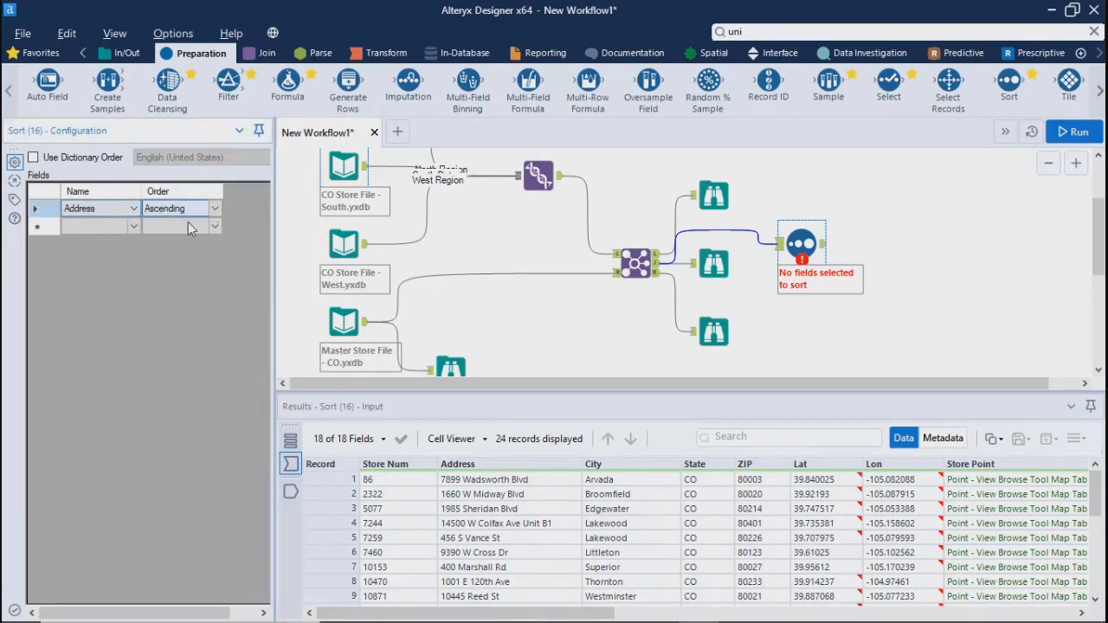
# Add Avg Sales per Customer as the second sort field, in descending order
pyautogui.click(133, 225)
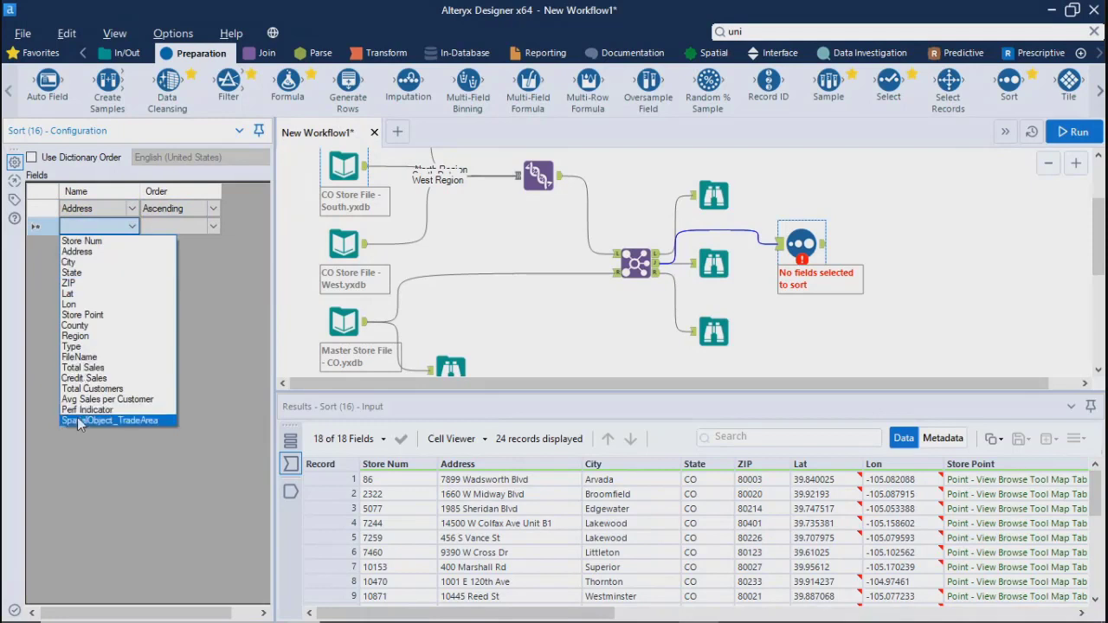
pyautogui.click(74, 367)
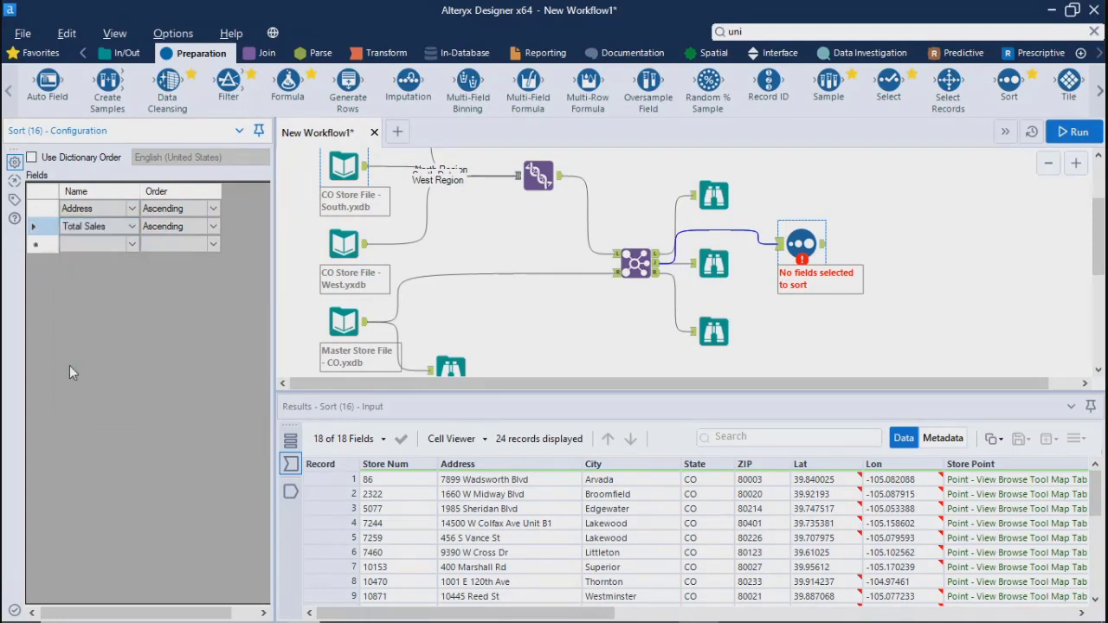
pyautogui.click(131, 226)
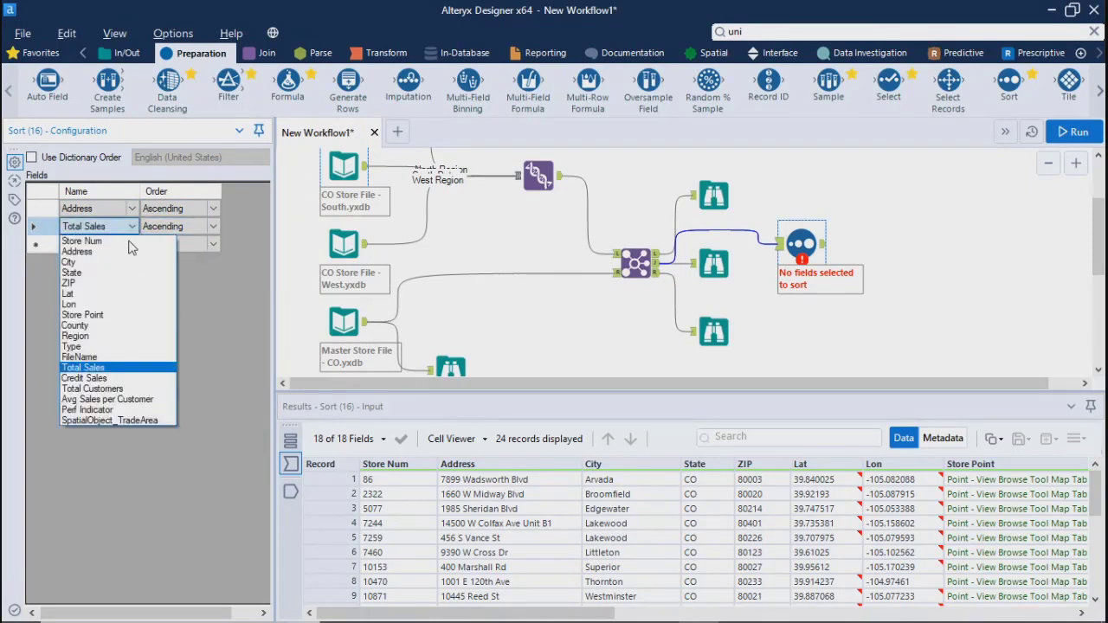
pyautogui.click(107, 399)
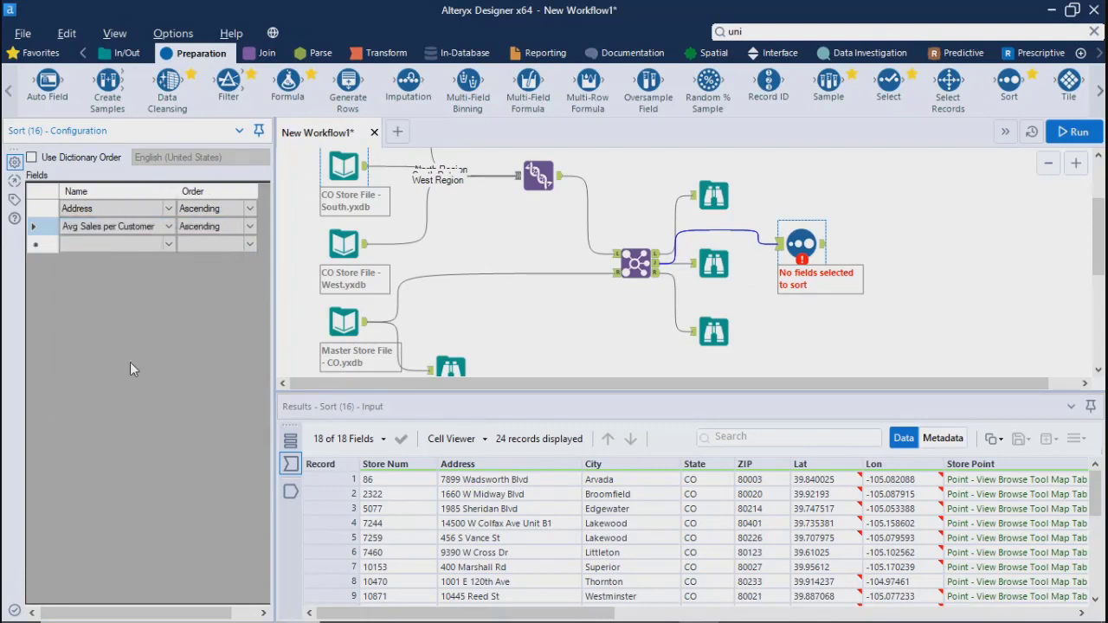
pyautogui.click(249, 227)
pyautogui.click(210, 252)
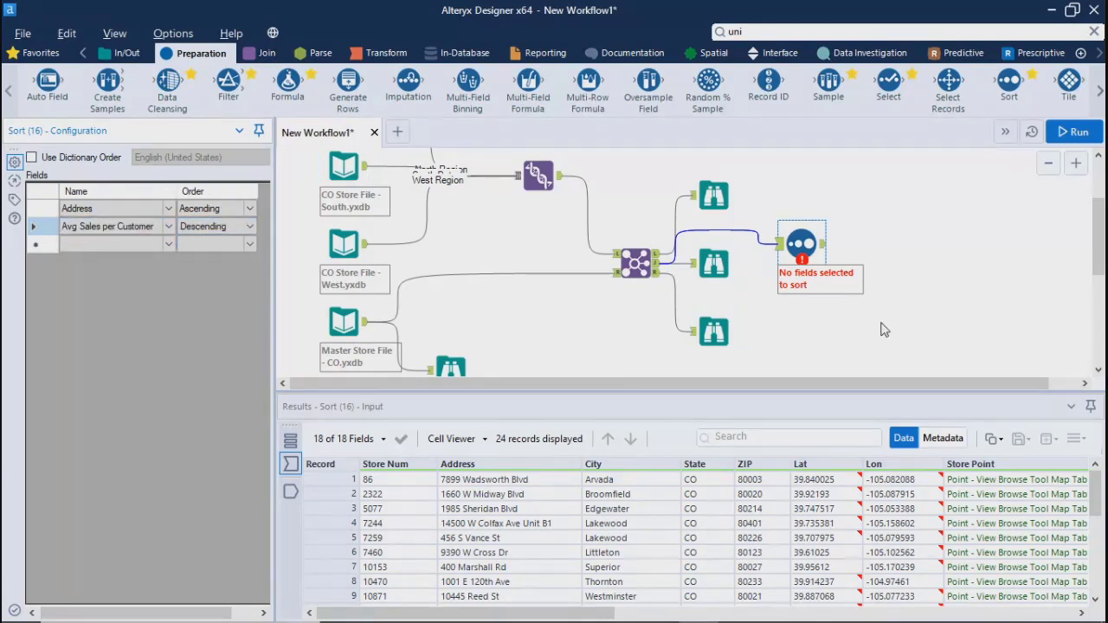
pyautogui.click(169, 244)
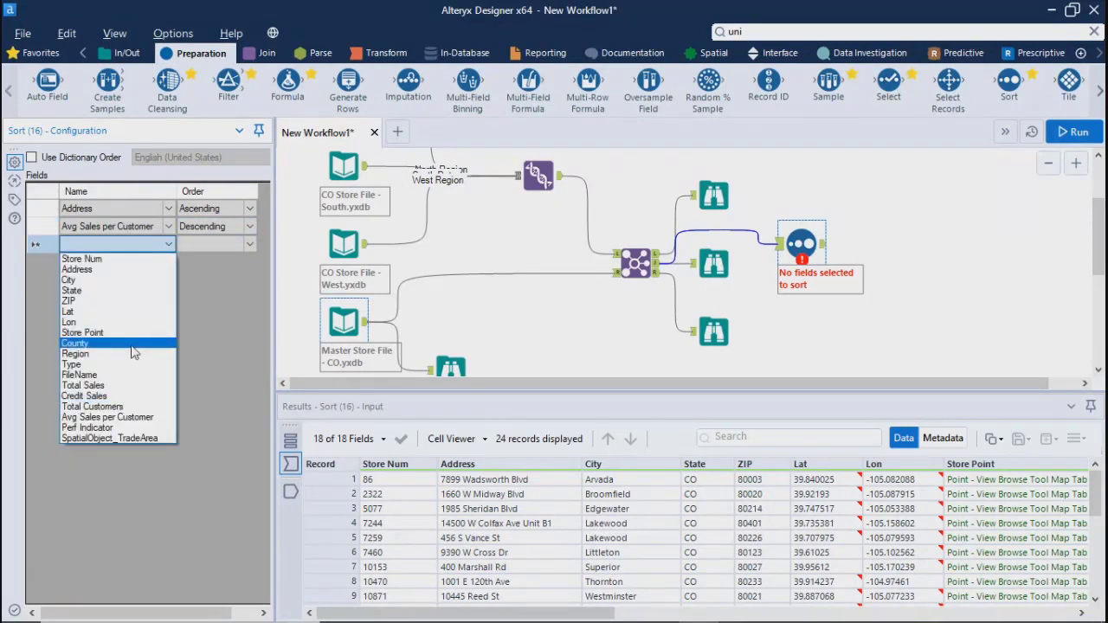
pyautogui.click(910, 325)
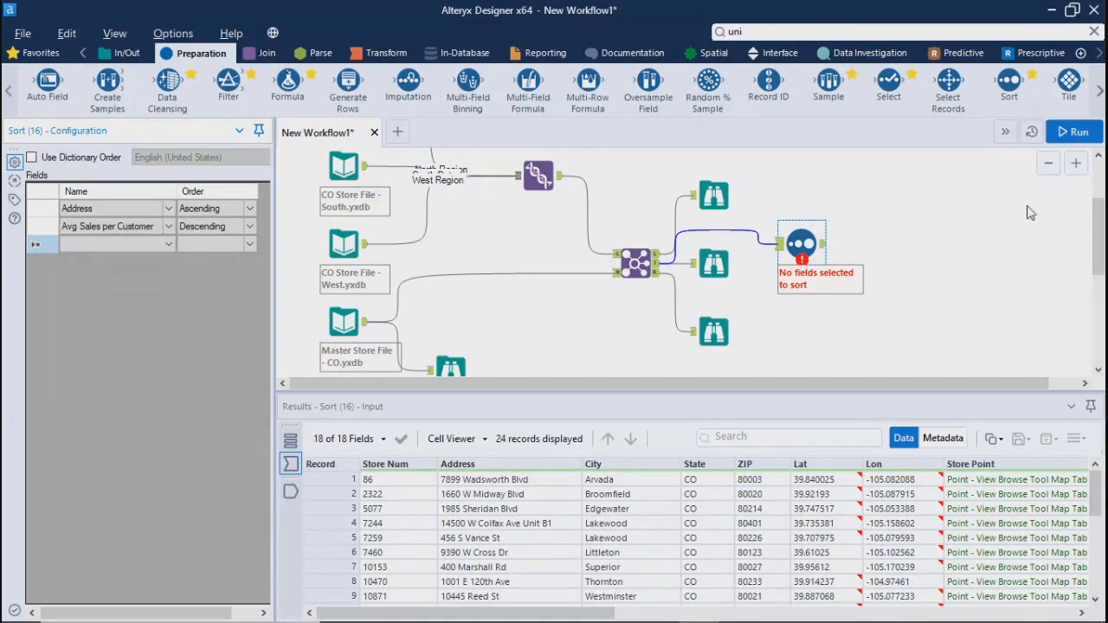
# Run the workflow and inspect the sales and customer fields in the Sort tool's records
pyautogui.click(1072, 141)
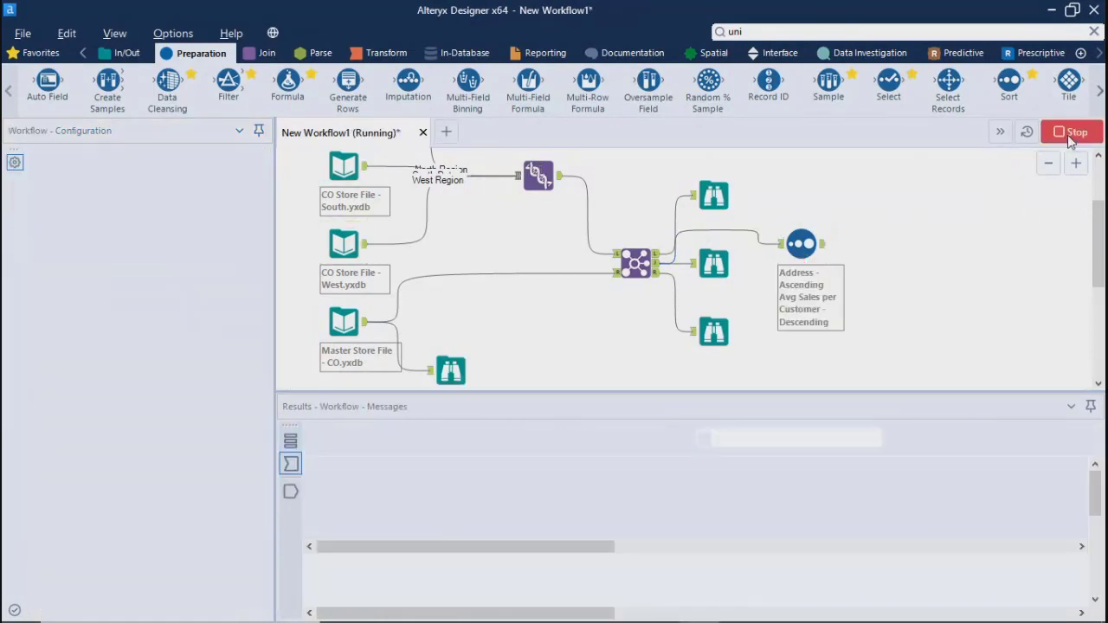
pyautogui.click(703, 381)
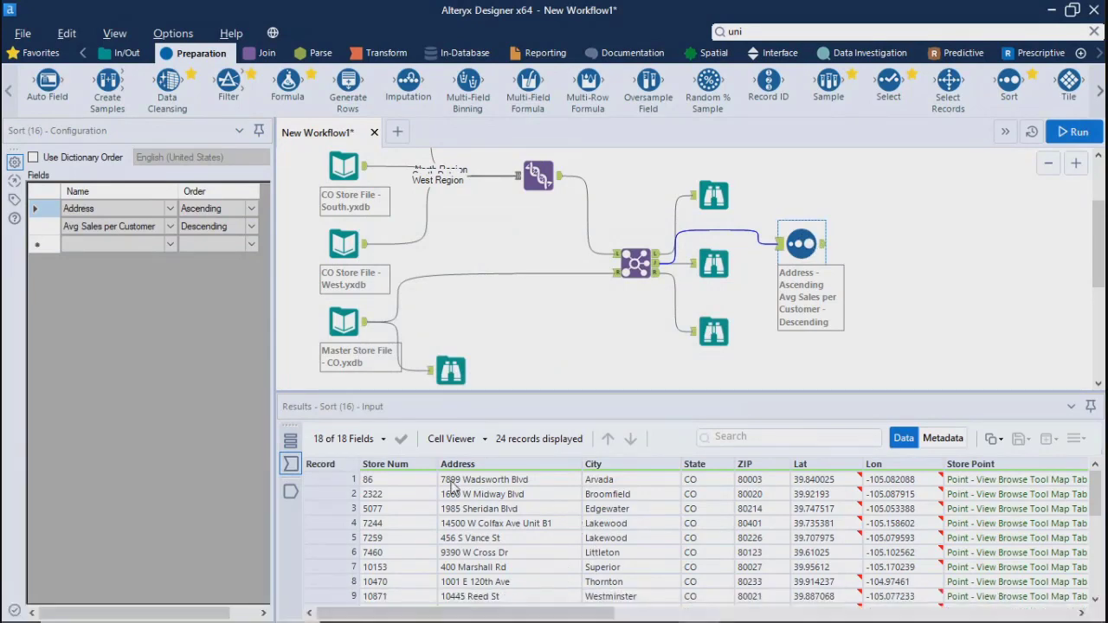
pyautogui.moveTo(459, 615); pyautogui.dragTo(827, 616)
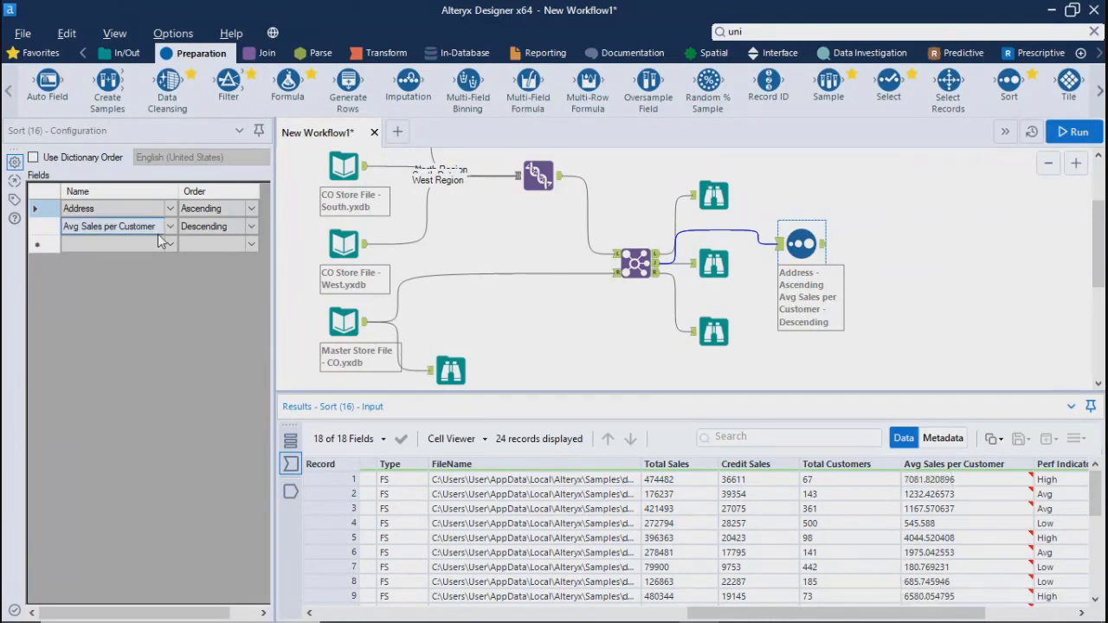
# Change the Address sort field to Avg Sales per Customer in descending order
pyautogui.click(122, 214)
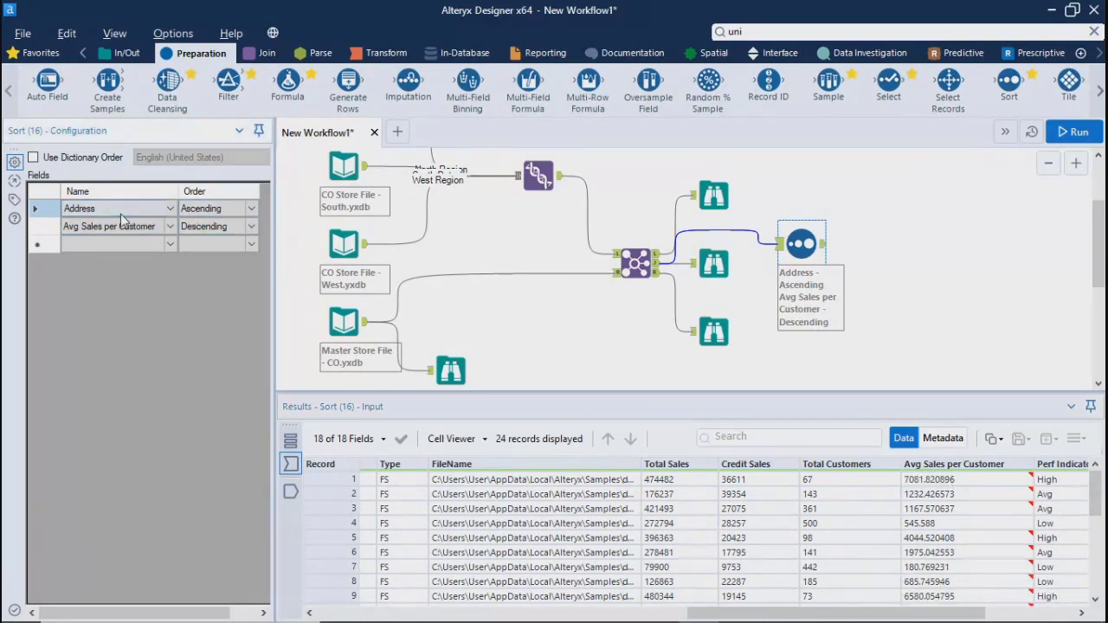
pyautogui.click(250, 209)
pyautogui.click(251, 208)
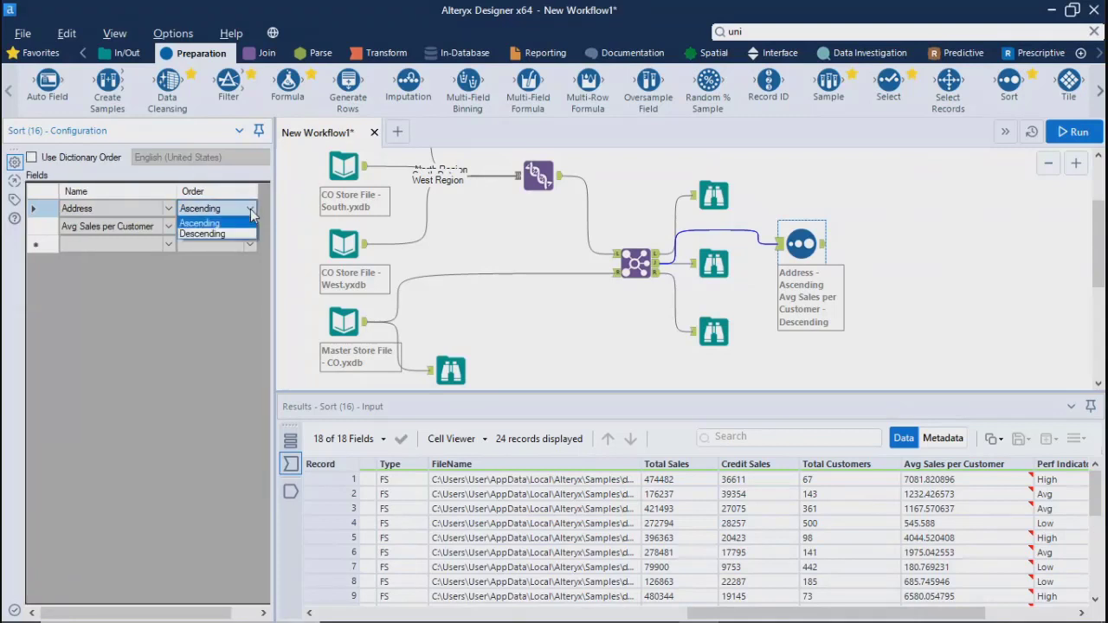
pyautogui.click(186, 217)
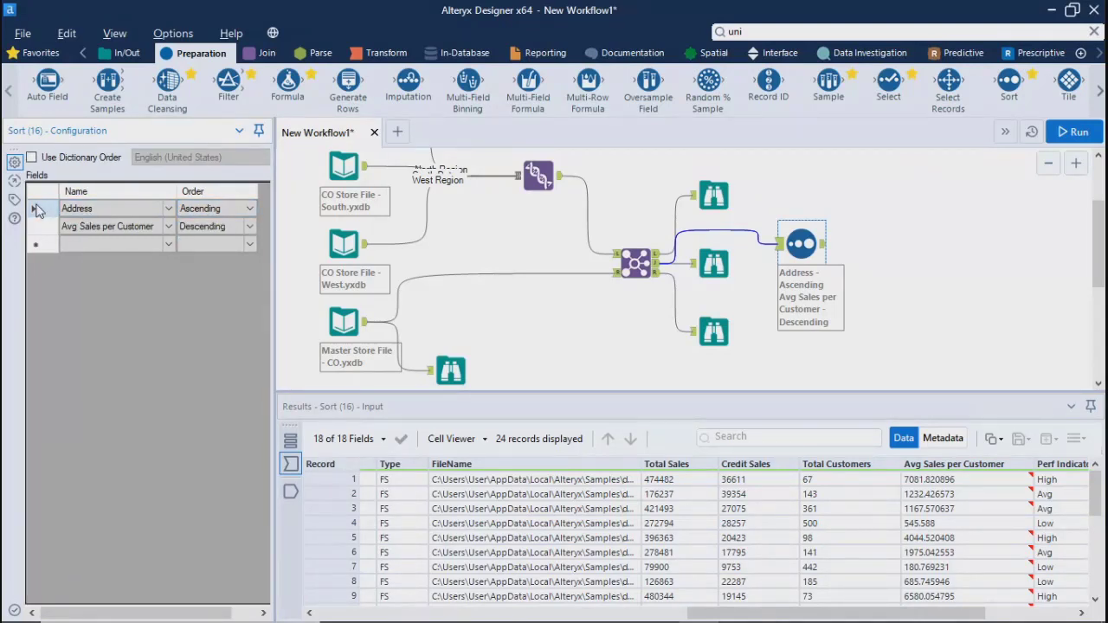
pyautogui.click(168, 208)
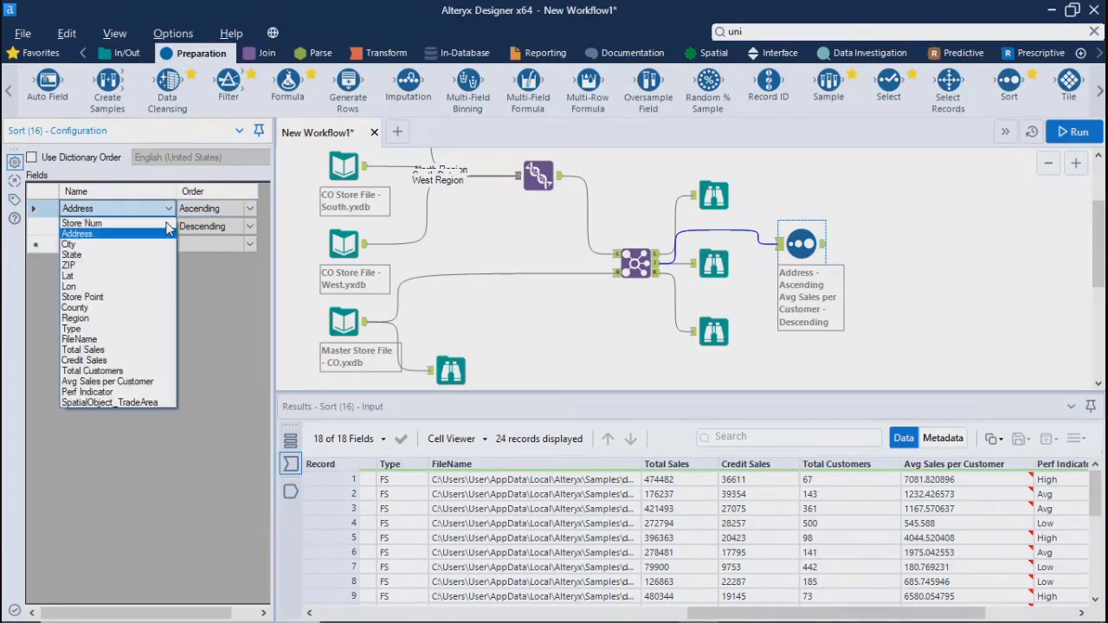
pyautogui.click(113, 381)
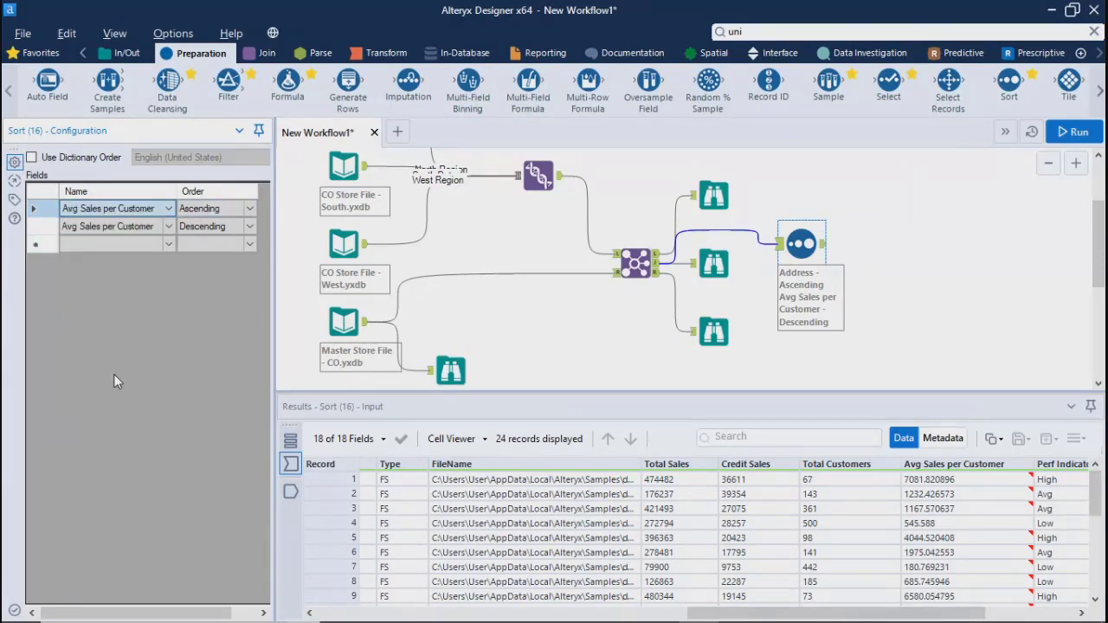
pyautogui.click(250, 208)
pyautogui.click(215, 235)
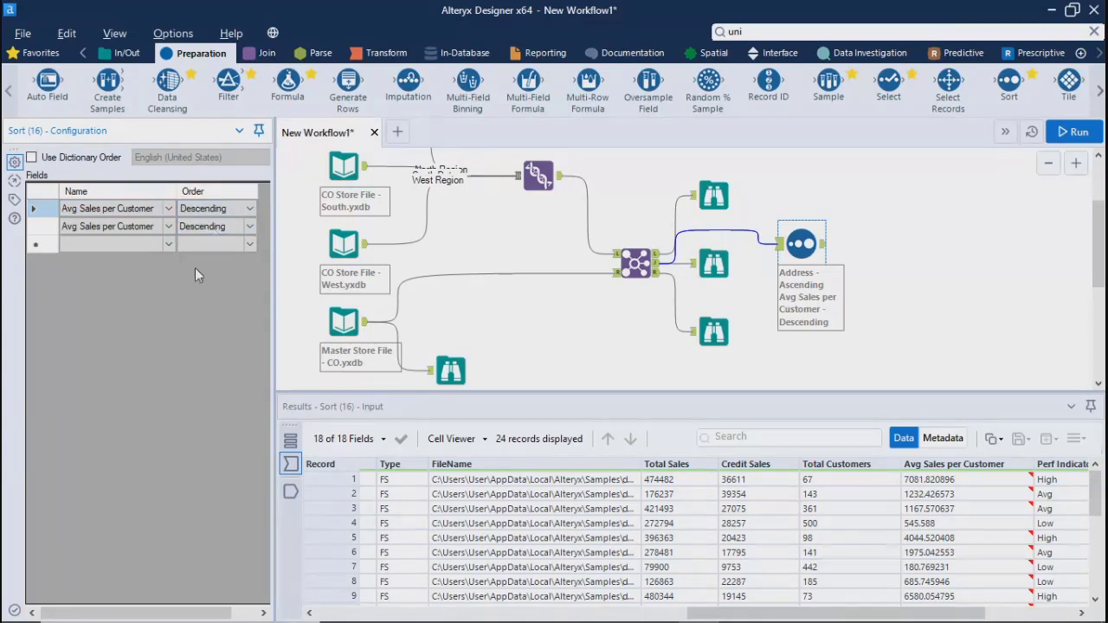
# Try to rework the two duplicate Avg Sales per Customer sort rows, and rerun the workflow
pyautogui.click(52, 228)
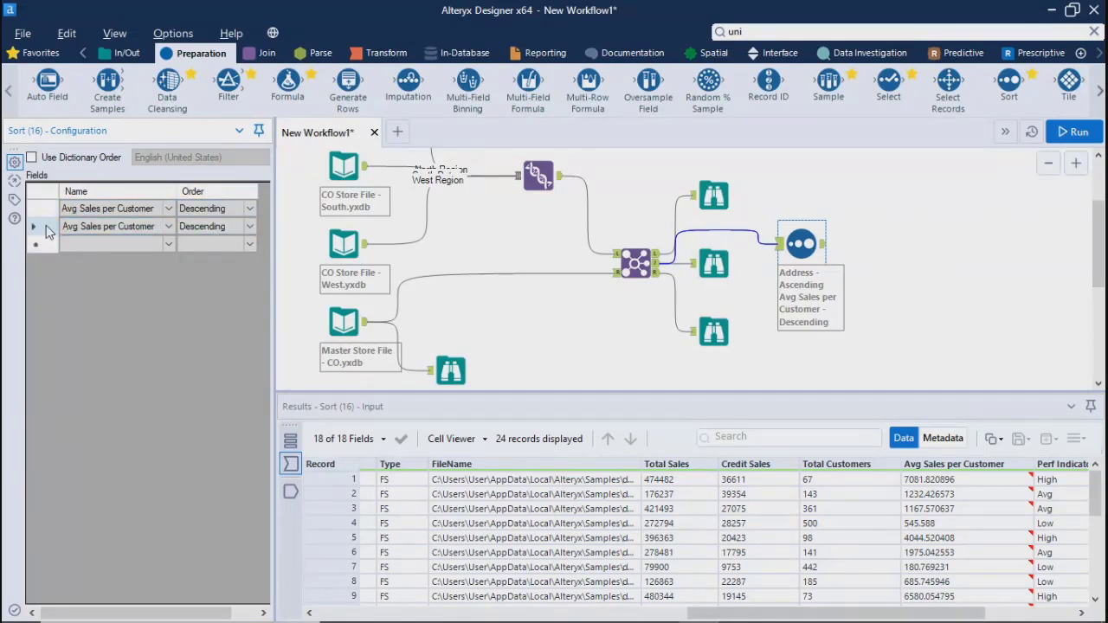
pyautogui.click(43, 215)
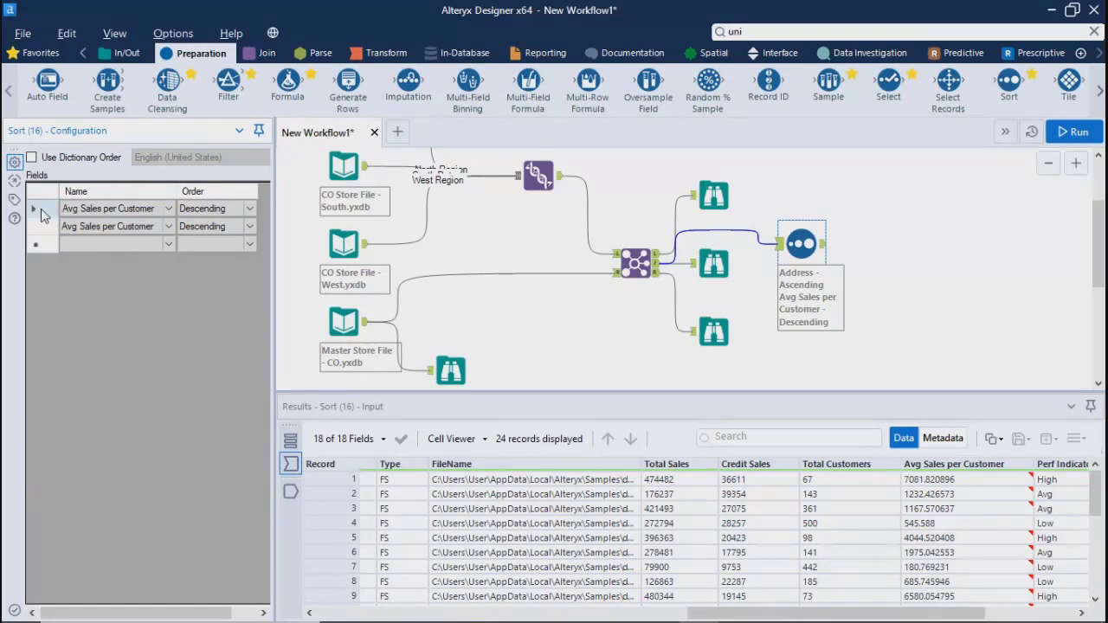
pyautogui.moveTo(37, 214); pyautogui.dragTo(38, 230)
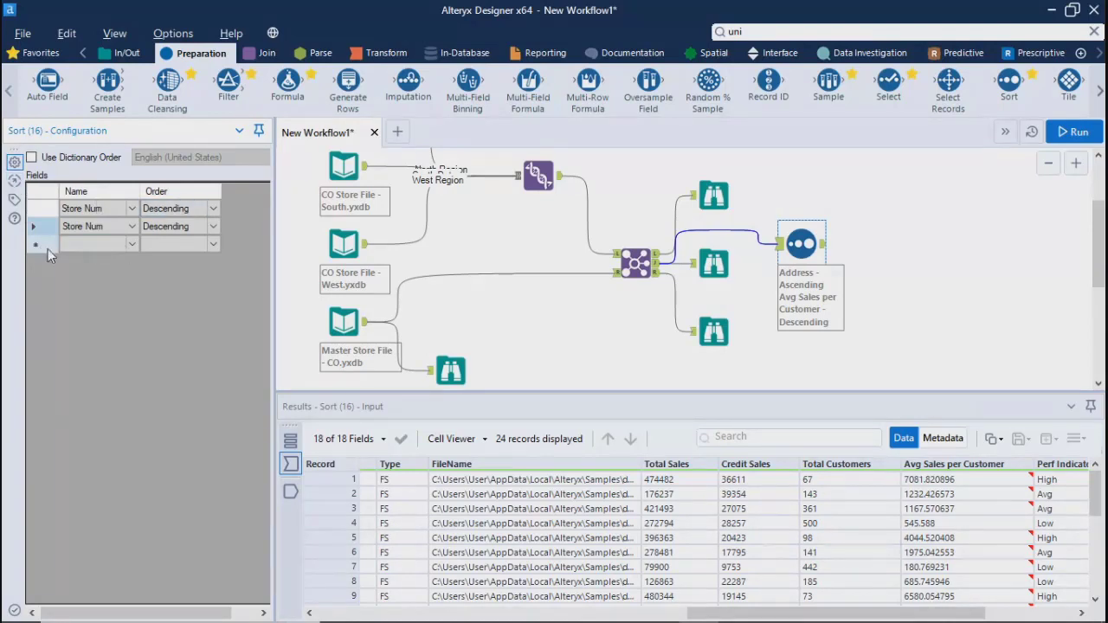
pyautogui.click(216, 225)
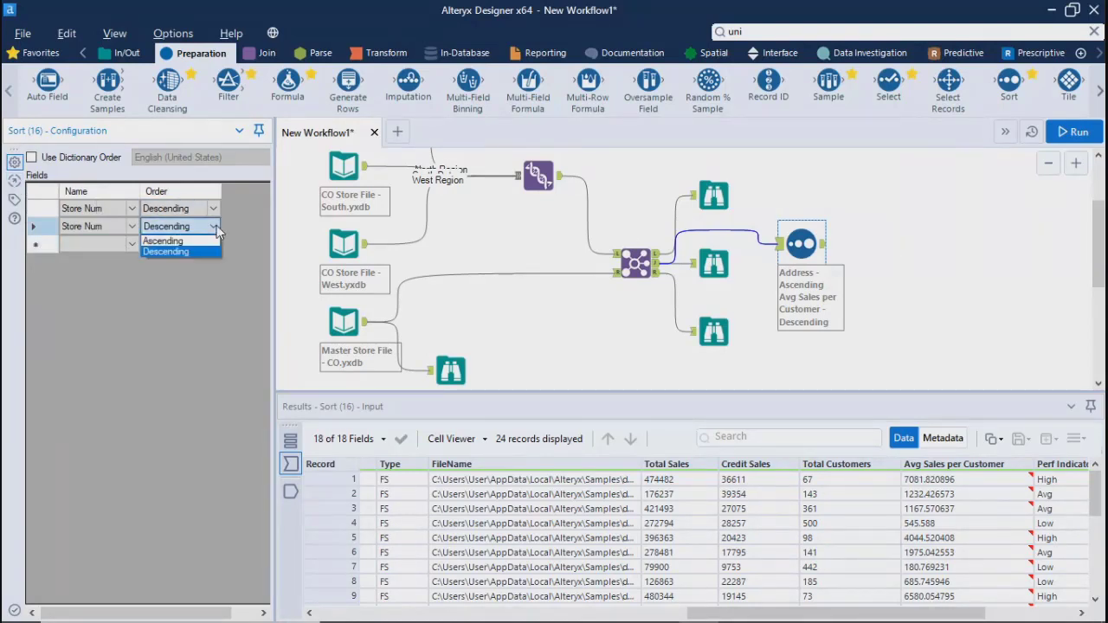
pyautogui.click(217, 225)
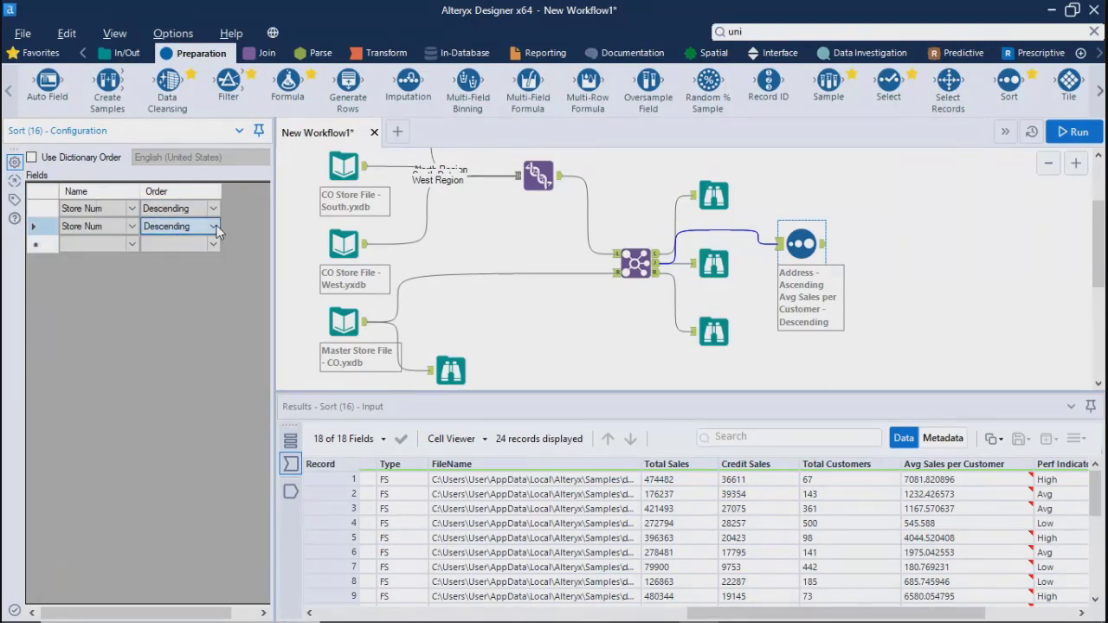
pyautogui.click(1077, 132)
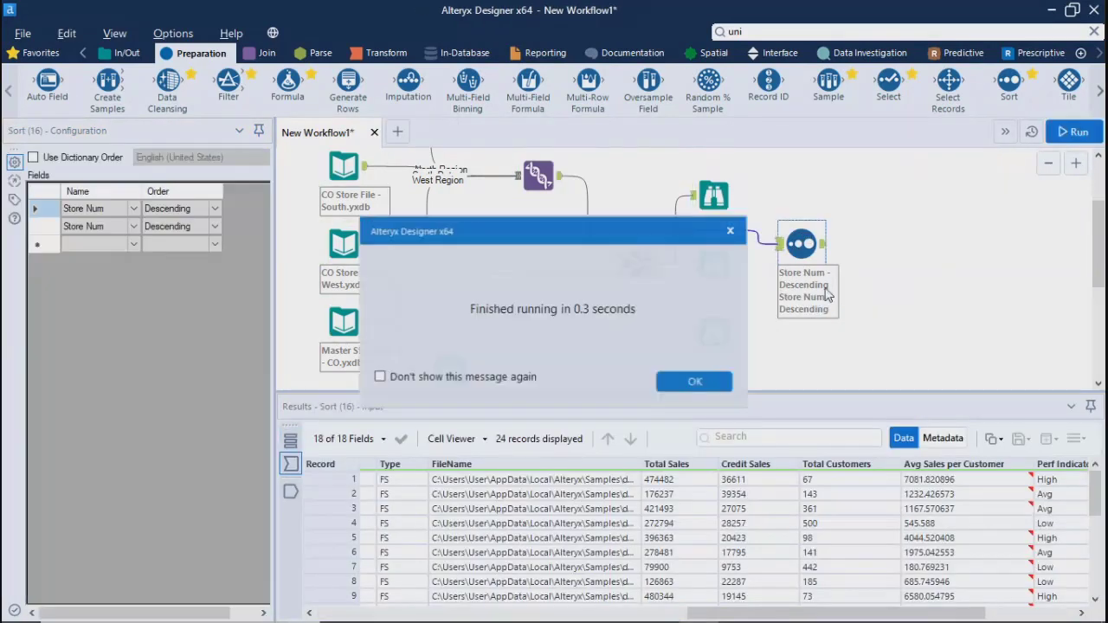
pyautogui.click(692, 383)
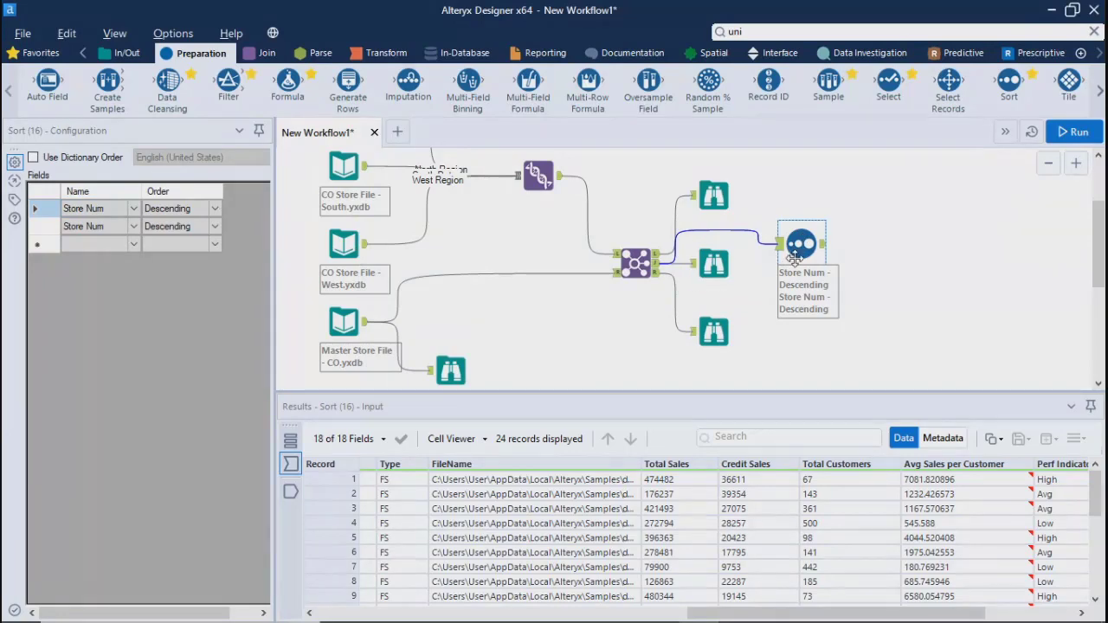
# Replace the Sort tool with a new one connected to the Join's joined output
pyautogui.press('Delete')
pyautogui.moveTo(1008, 82)
pyautogui.mouseDown()
pyautogui.moveTo(911, 211)
pyautogui.moveTo(813, 264)
pyautogui.mouseUp()
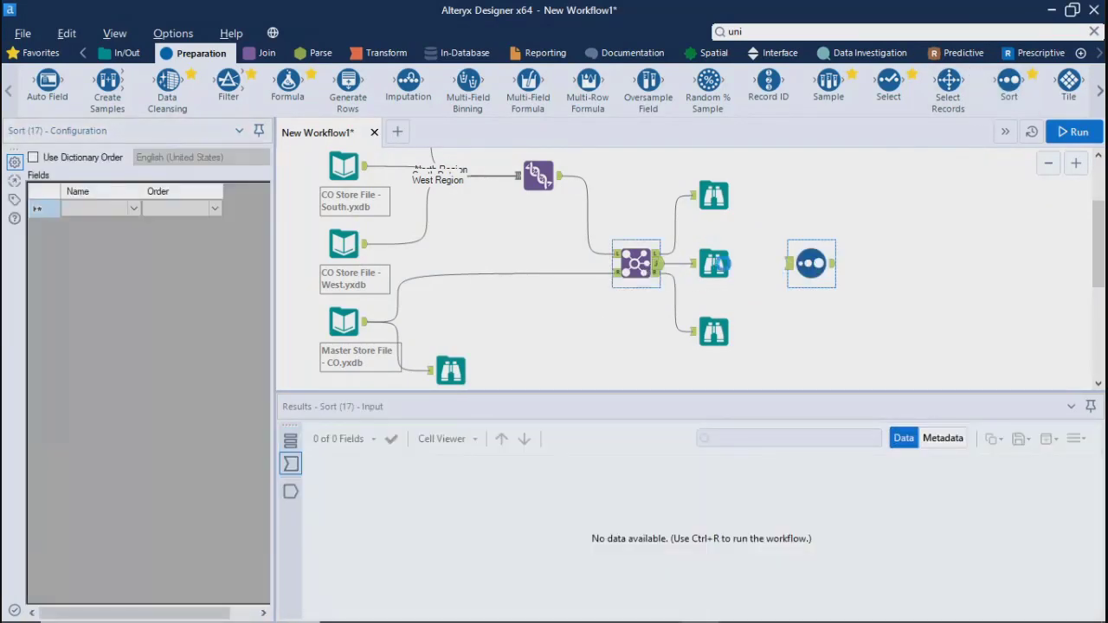
pyautogui.moveTo(656, 254); pyautogui.dragTo(789, 263)
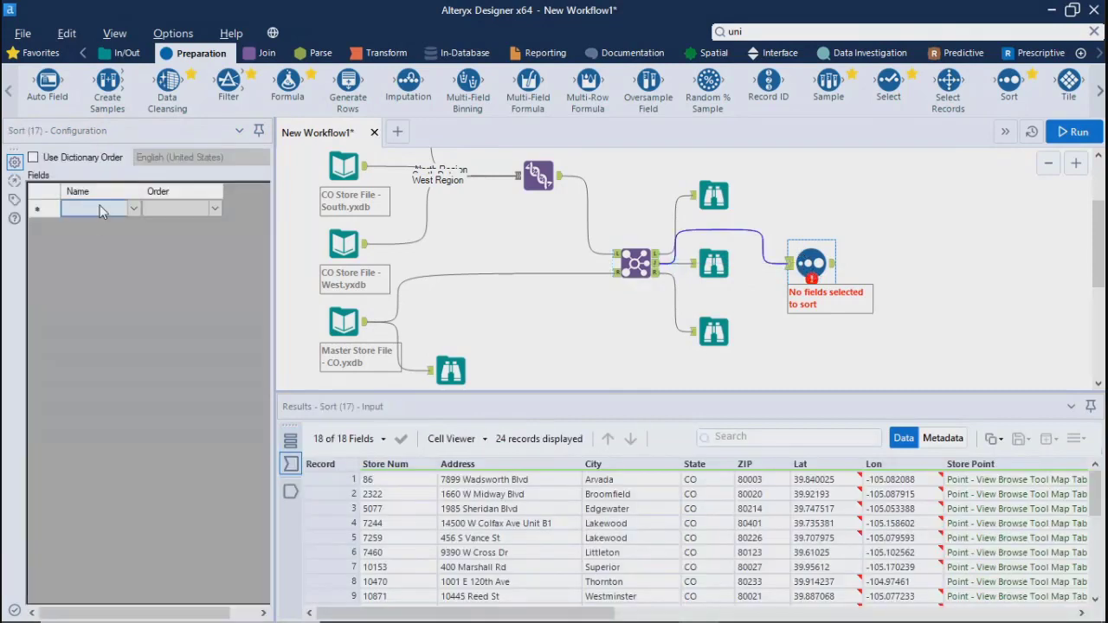
# Sort the joined records by Avg Sales per Customer in descending order and run the workflow
pyautogui.click(134, 209)
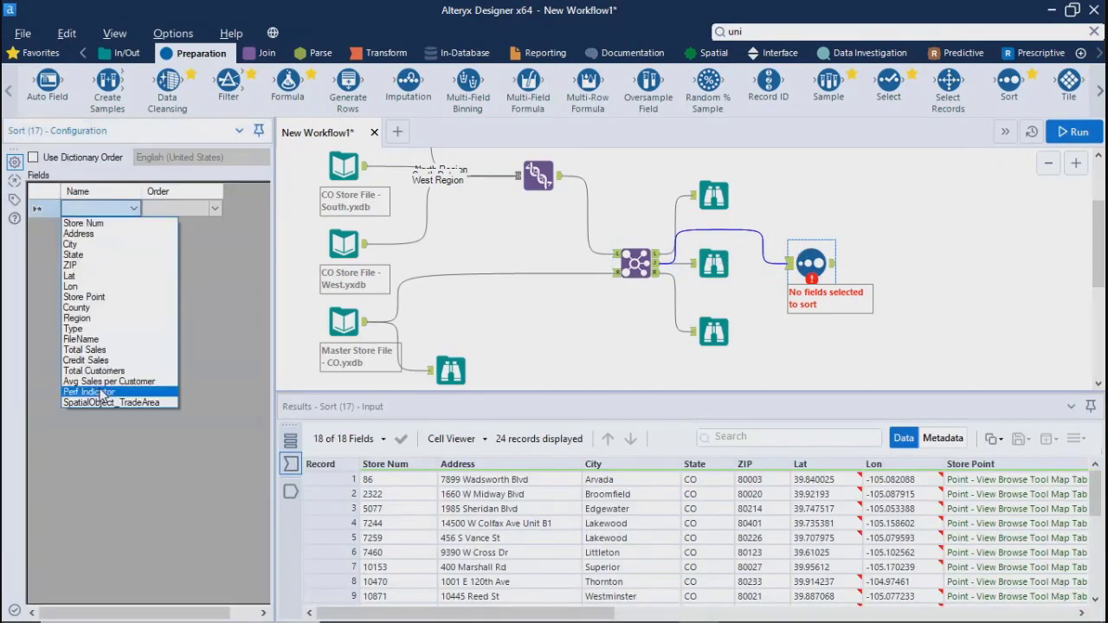
pyautogui.click(100, 382)
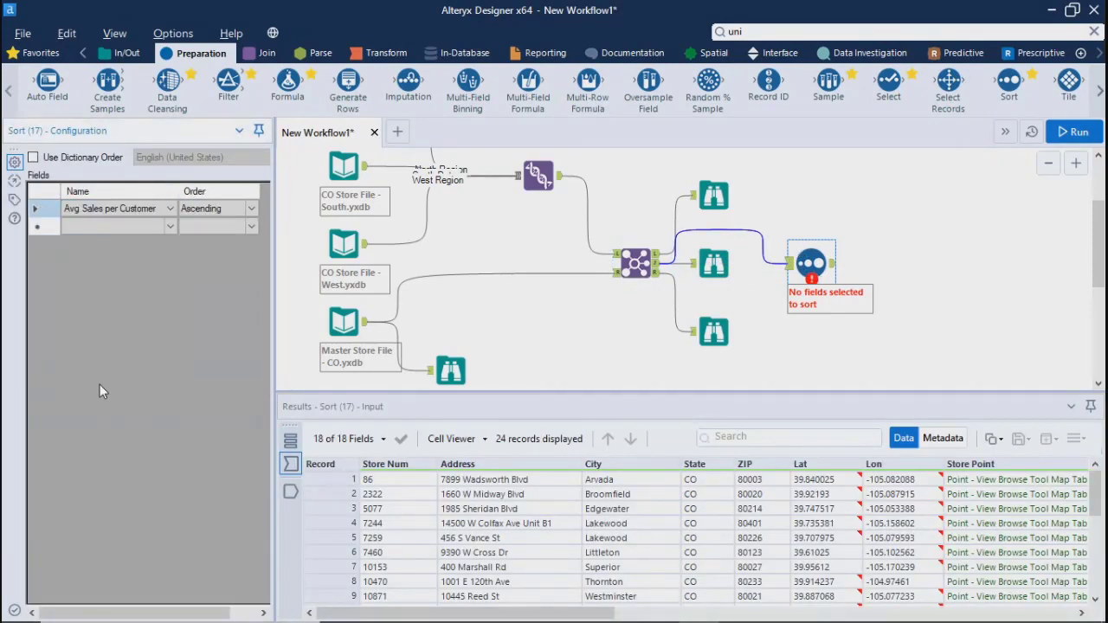
pyautogui.click(251, 209)
pyautogui.click(221, 235)
pyautogui.click(1074, 131)
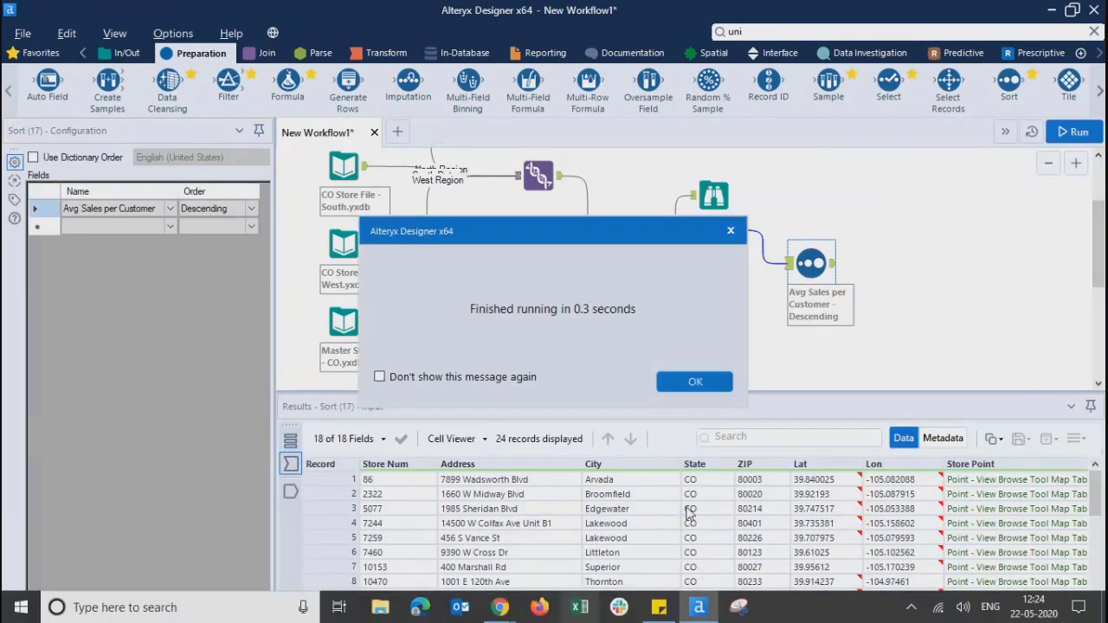
pyautogui.click(693, 381)
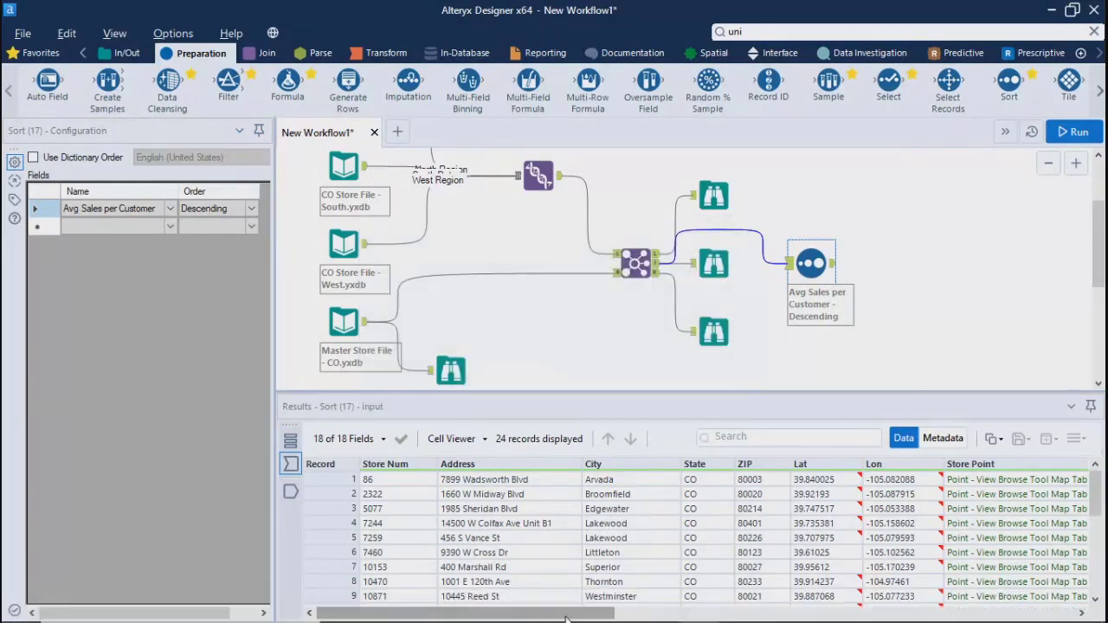
# Compare the Sort tool's input and output records across the sales, customer and performance indicator fields
pyautogui.moveTo(565, 618); pyautogui.dragTo(1064, 606)
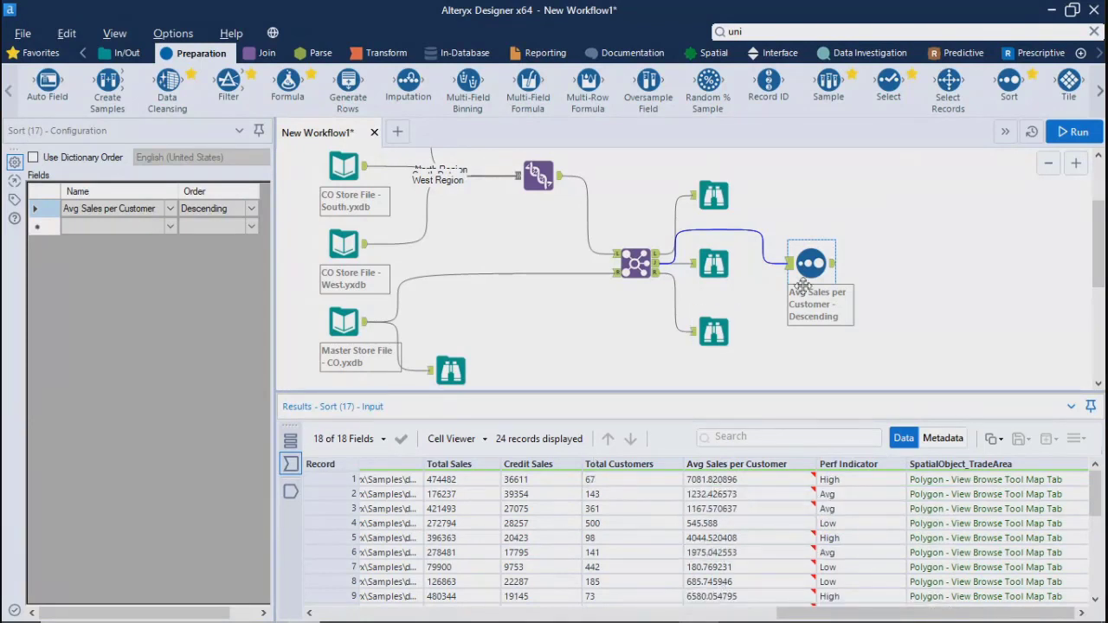
pyautogui.click(833, 265)
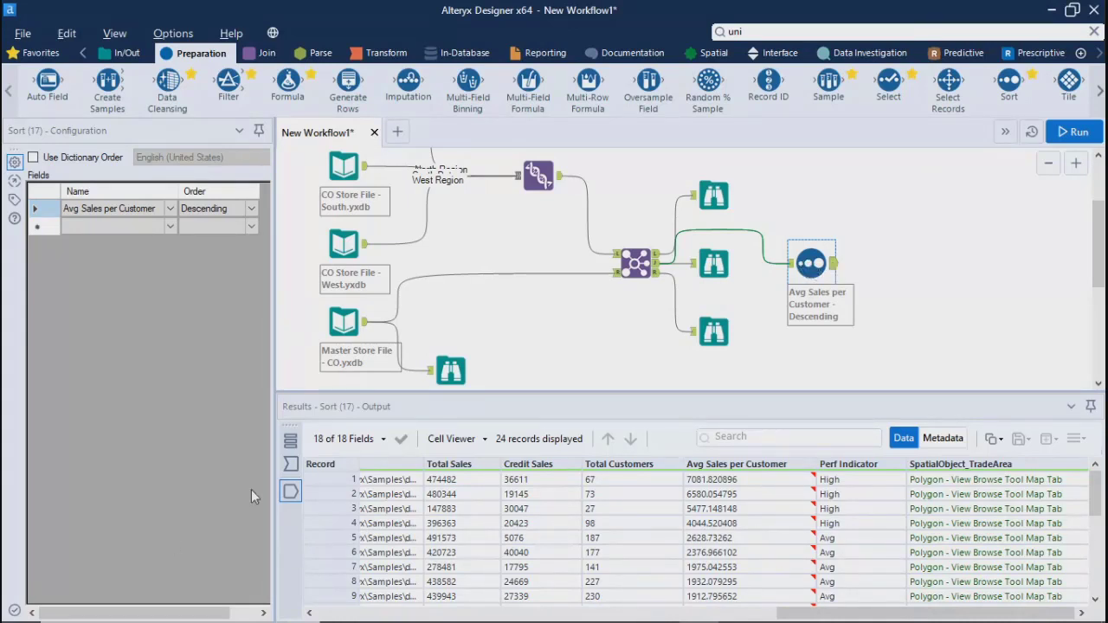
pyautogui.click(290, 464)
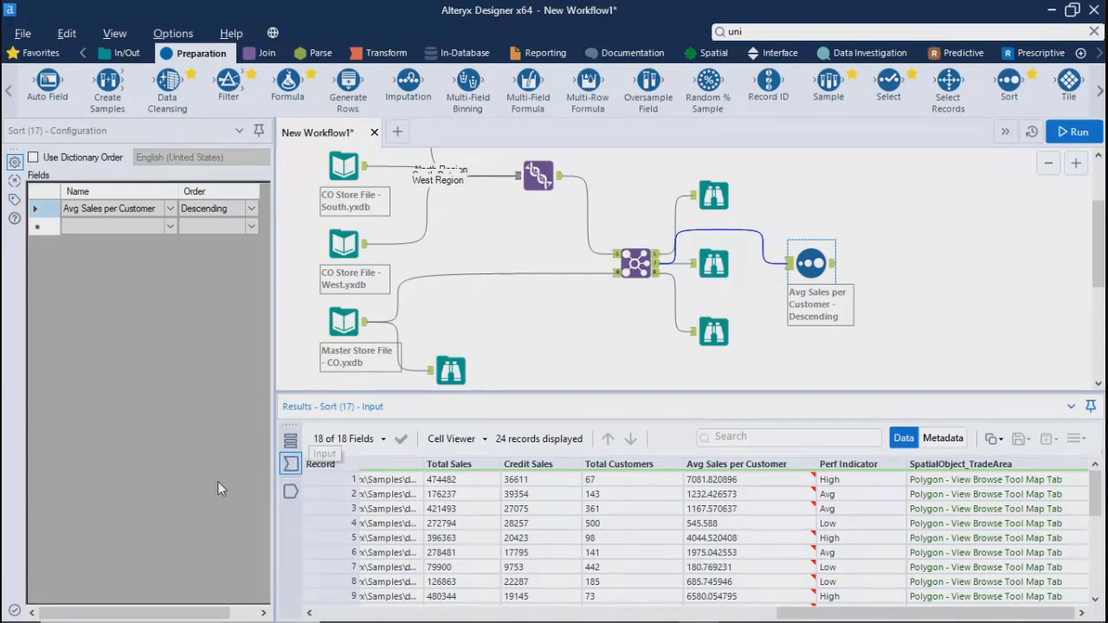
pyautogui.click(290, 492)
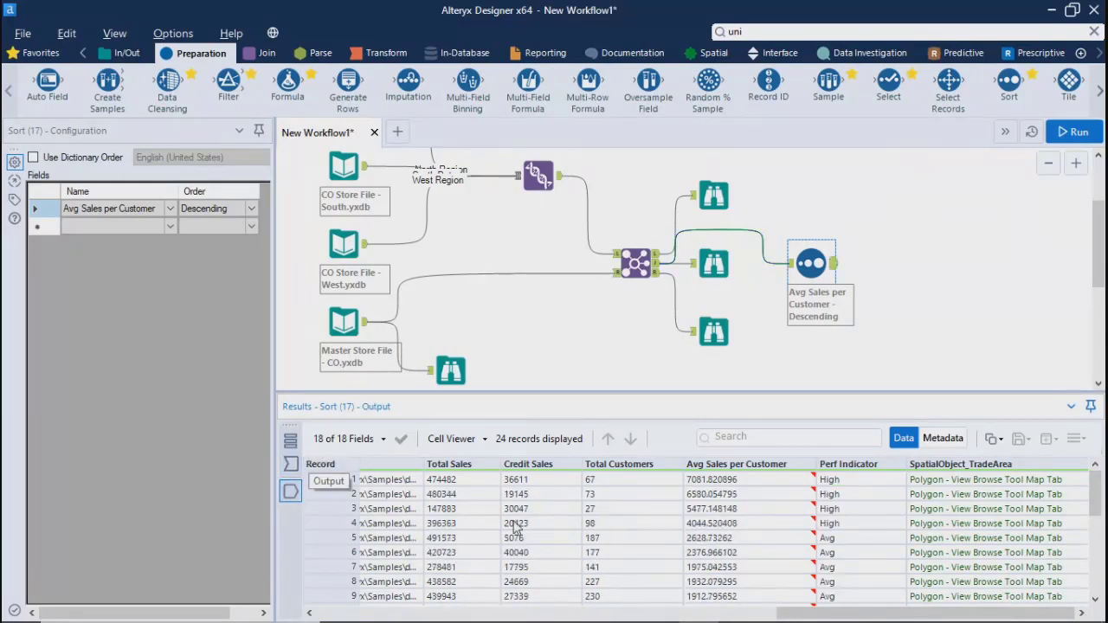
# Replace the Sort tool with a Select tool connected to the Join's joined output
pyautogui.moveTo(1100, 499)
pyautogui.mouseDown()
pyautogui.moveTo(1104, 578)
pyautogui.moveTo(1094, 484)
pyautogui.mouseUp()
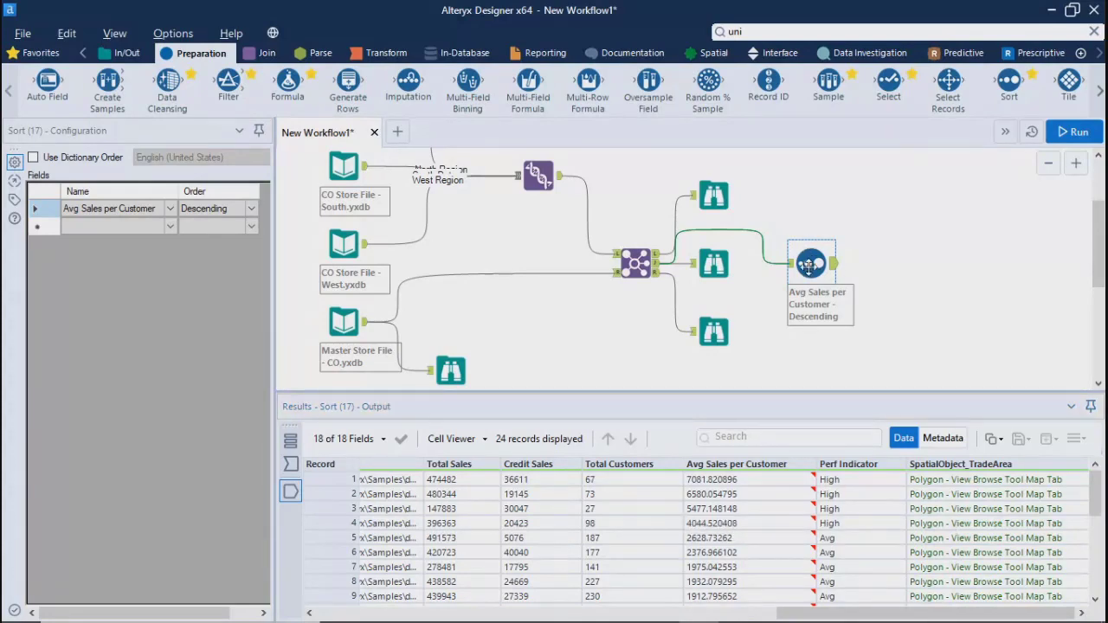
pyautogui.press('Delete')
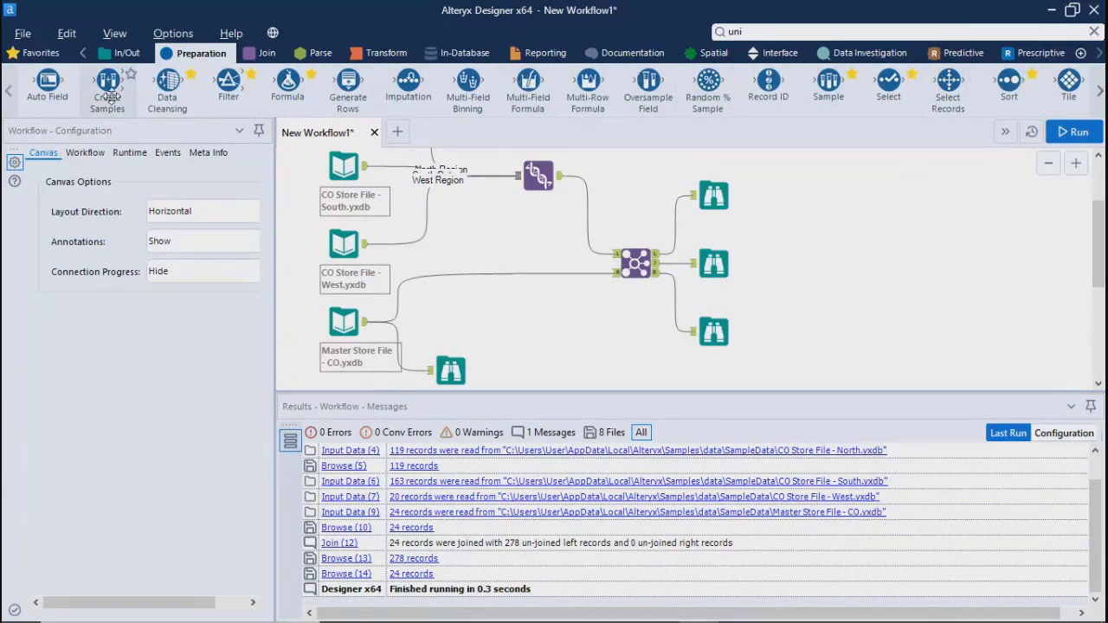
pyautogui.moveTo(889, 83); pyautogui.dragTo(812, 279)
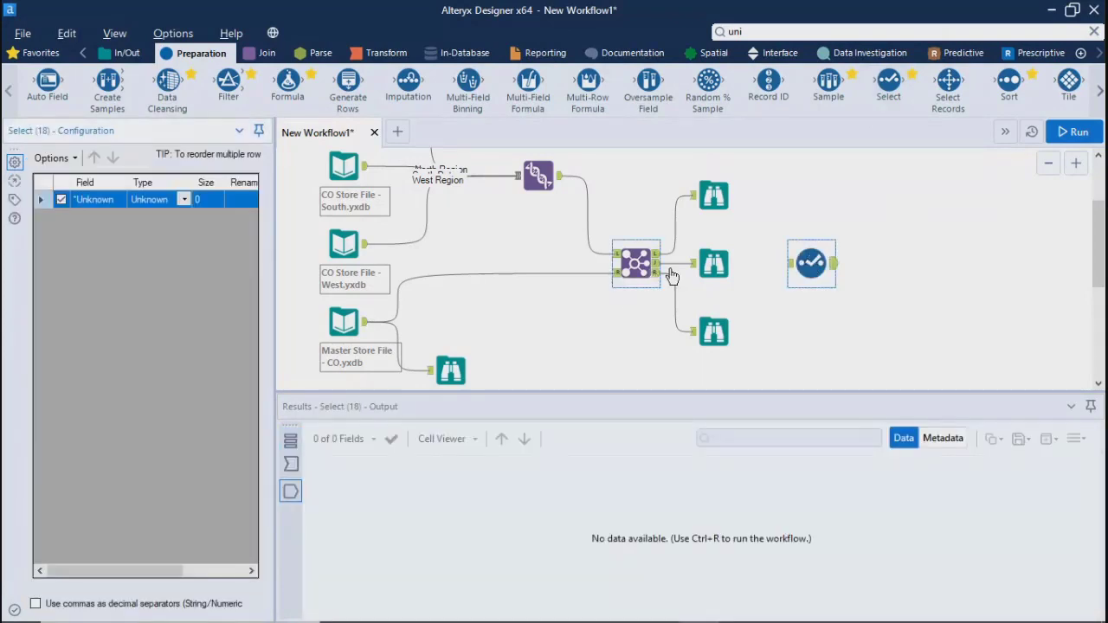
pyautogui.moveTo(658, 266); pyautogui.dragTo(794, 266)
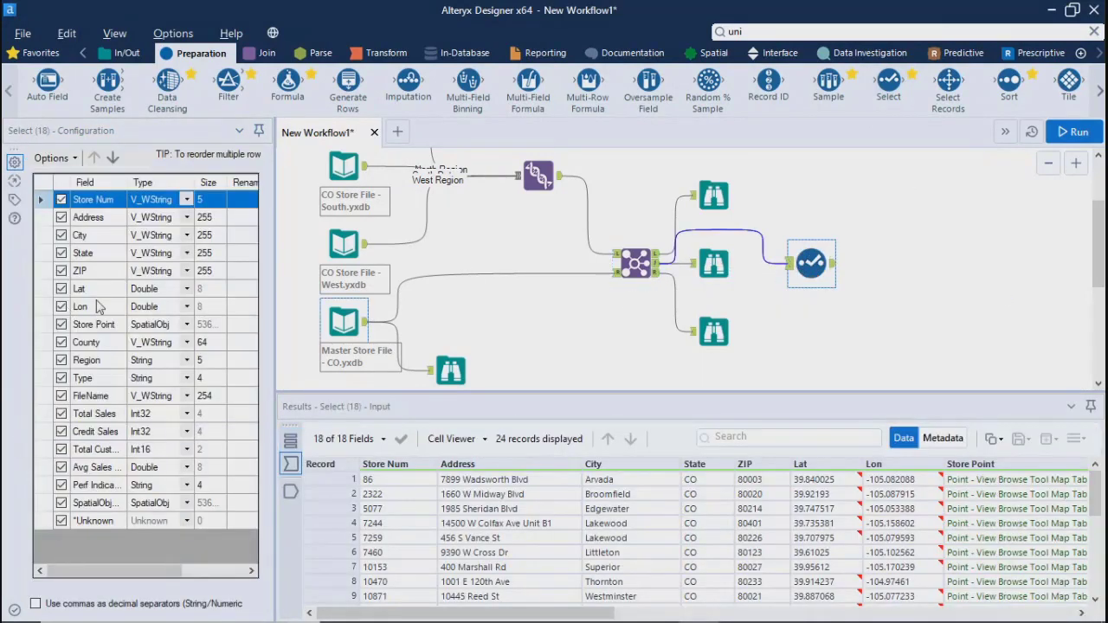
# Change the data type of the Avg Sales per Customer field to String in the Select tool
pyautogui.click(186, 466)
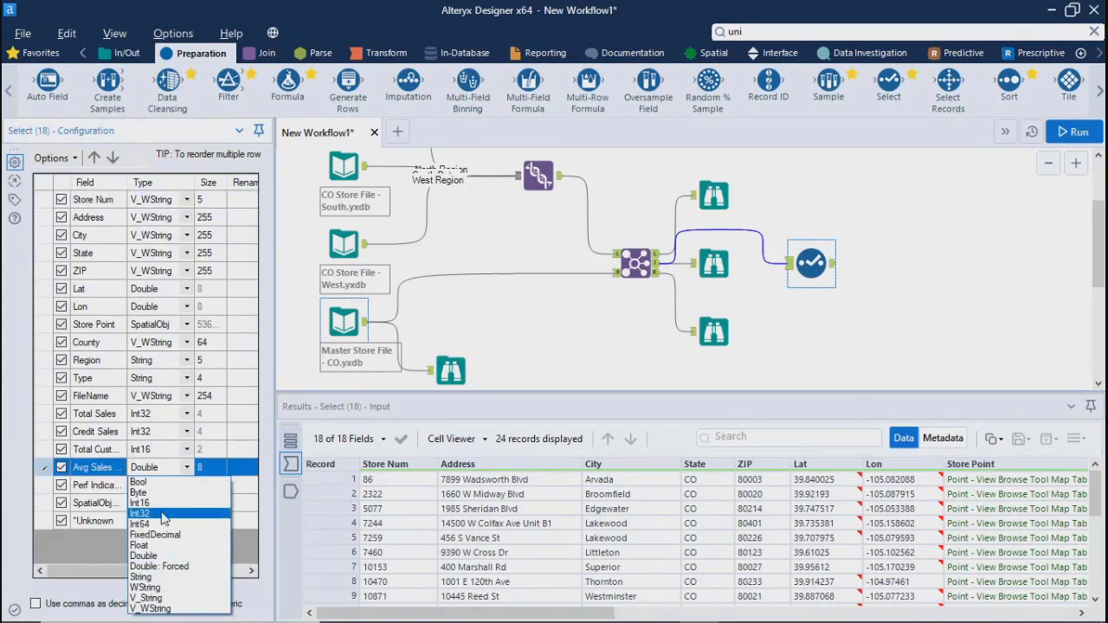
pyautogui.click(144, 577)
pyautogui.click(925, 199)
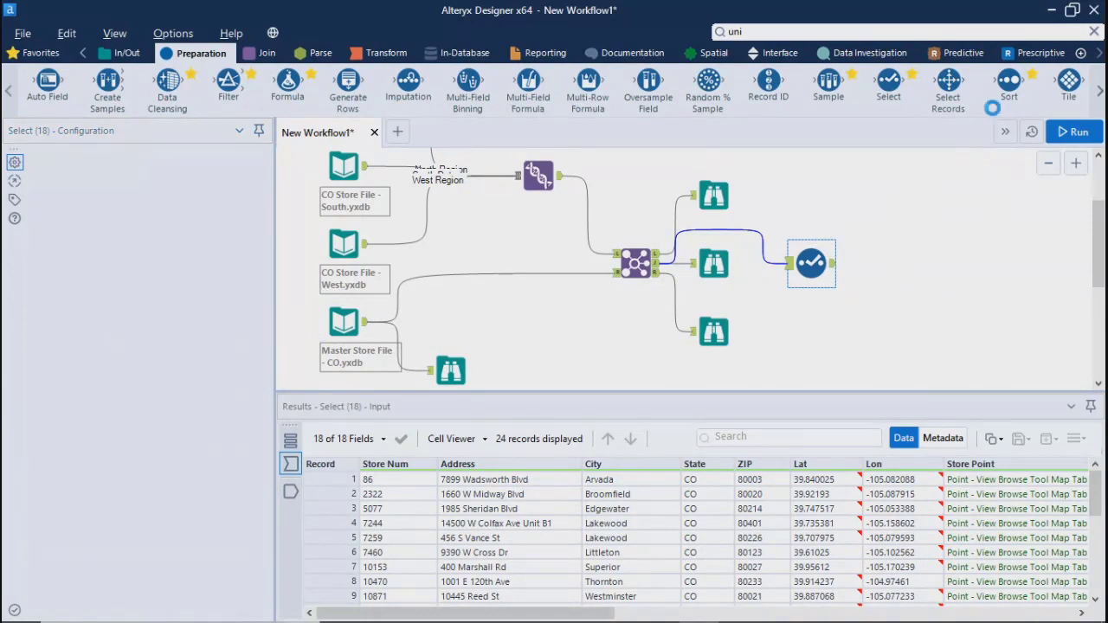
# Add a Sort tool after the Select tool, sorting by Avg Sales per Customer in descending order, and run the workflow
pyautogui.moveTo(1009, 83); pyautogui.dragTo(937, 262)
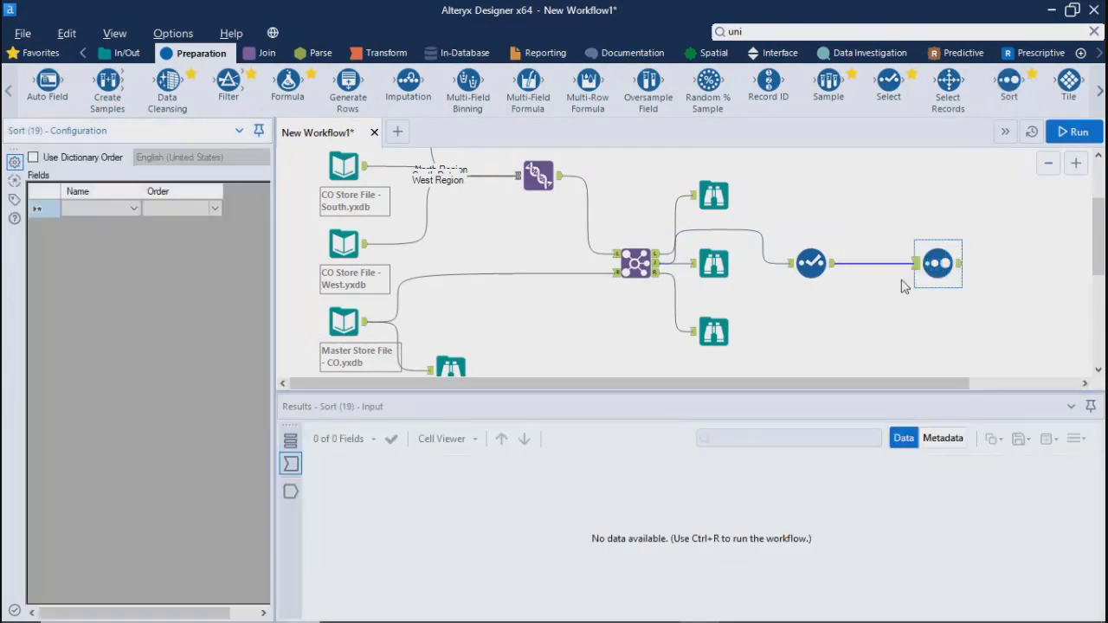
pyautogui.click(134, 209)
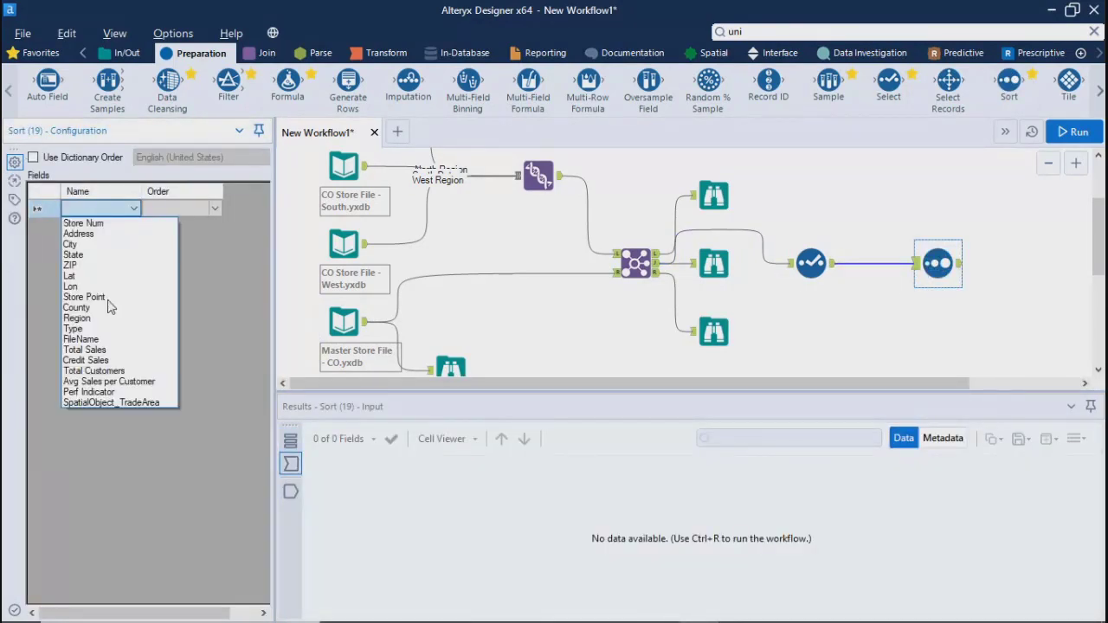
pyautogui.click(115, 394)
pyautogui.click(135, 208)
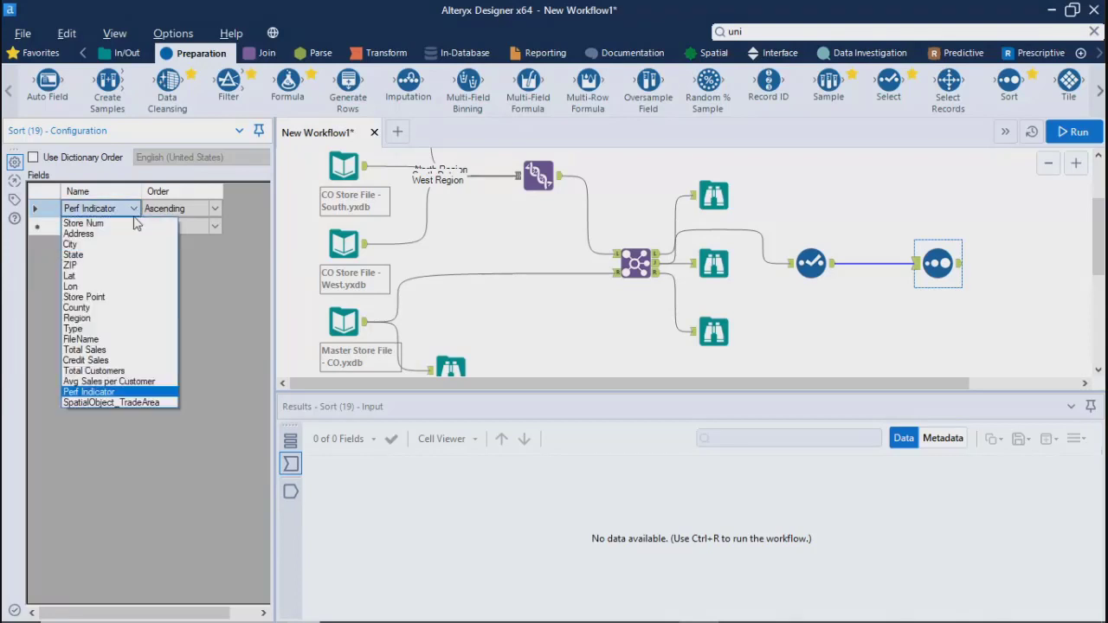
pyautogui.click(99, 380)
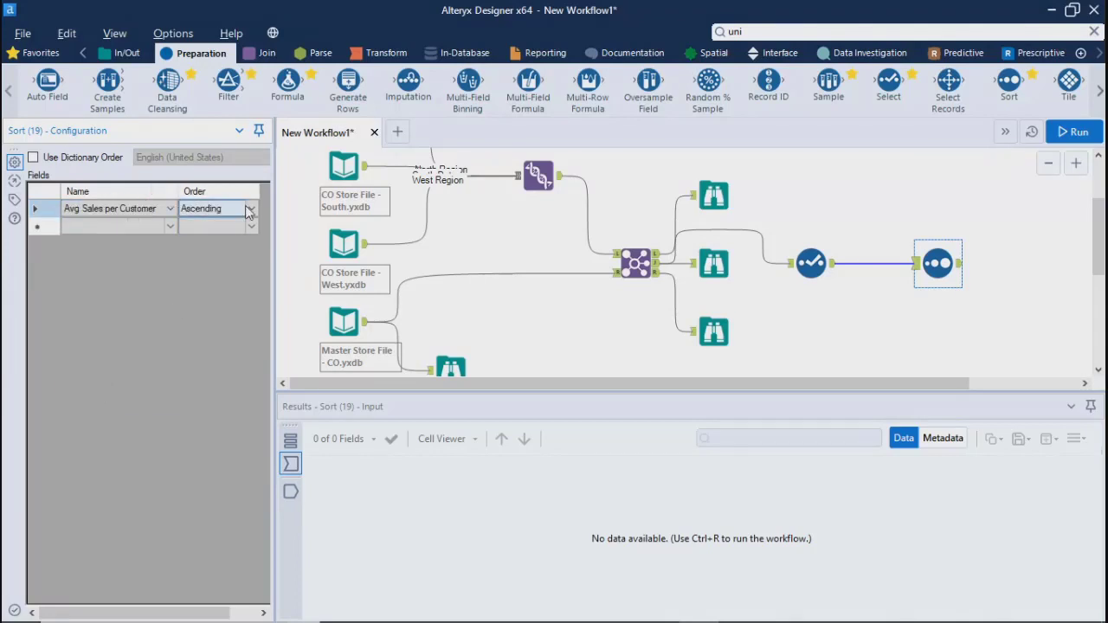
pyautogui.click(249, 208)
pyautogui.click(222, 233)
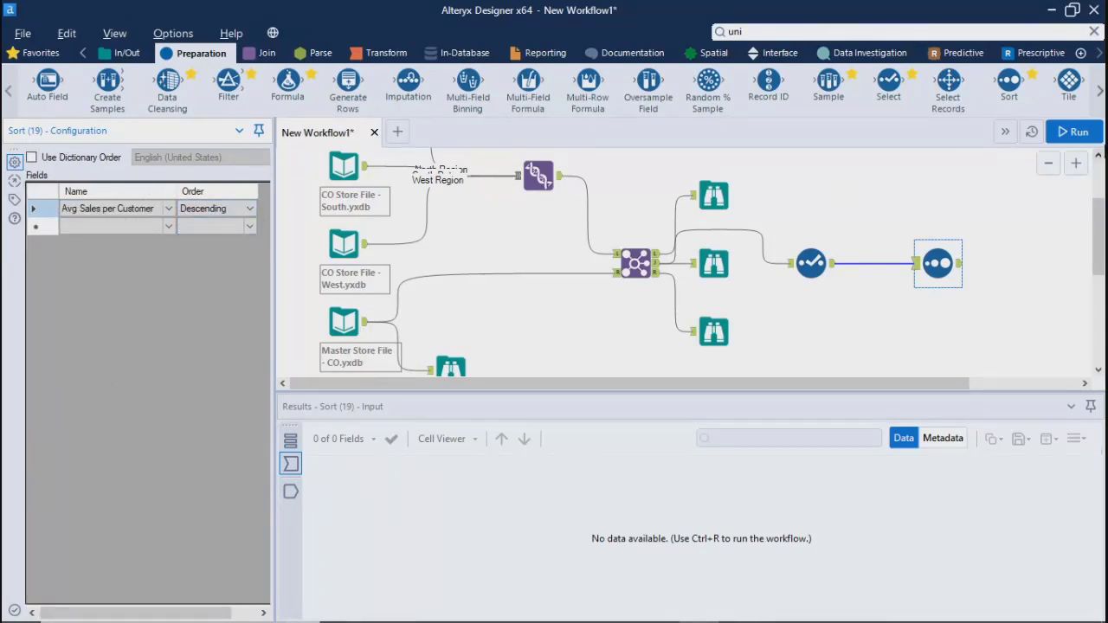
pyautogui.click(1077, 130)
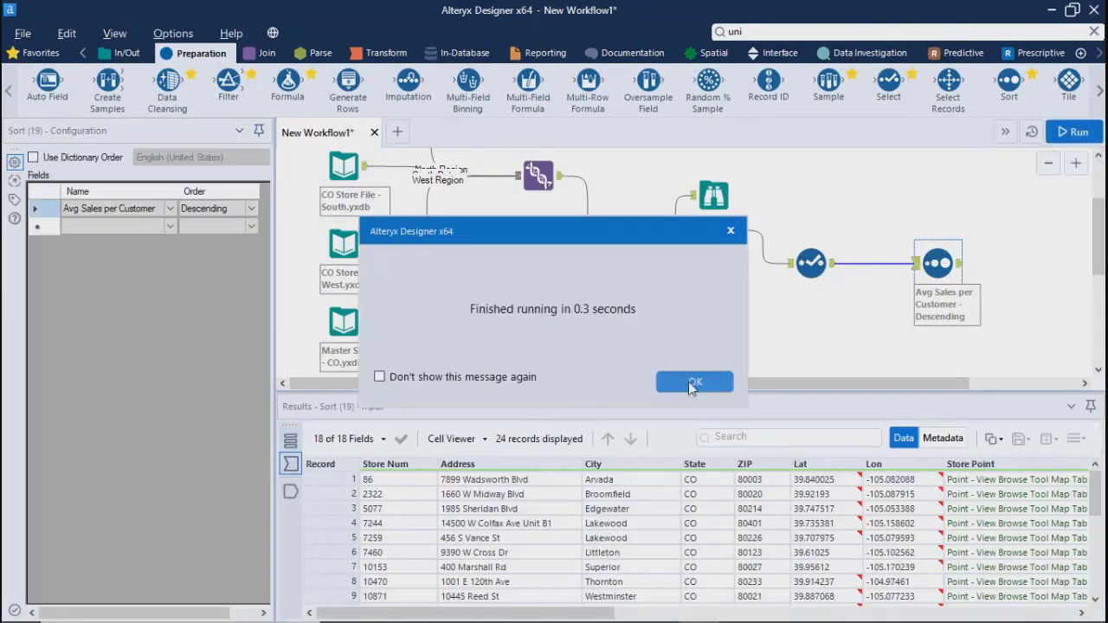
pyautogui.click(695, 381)
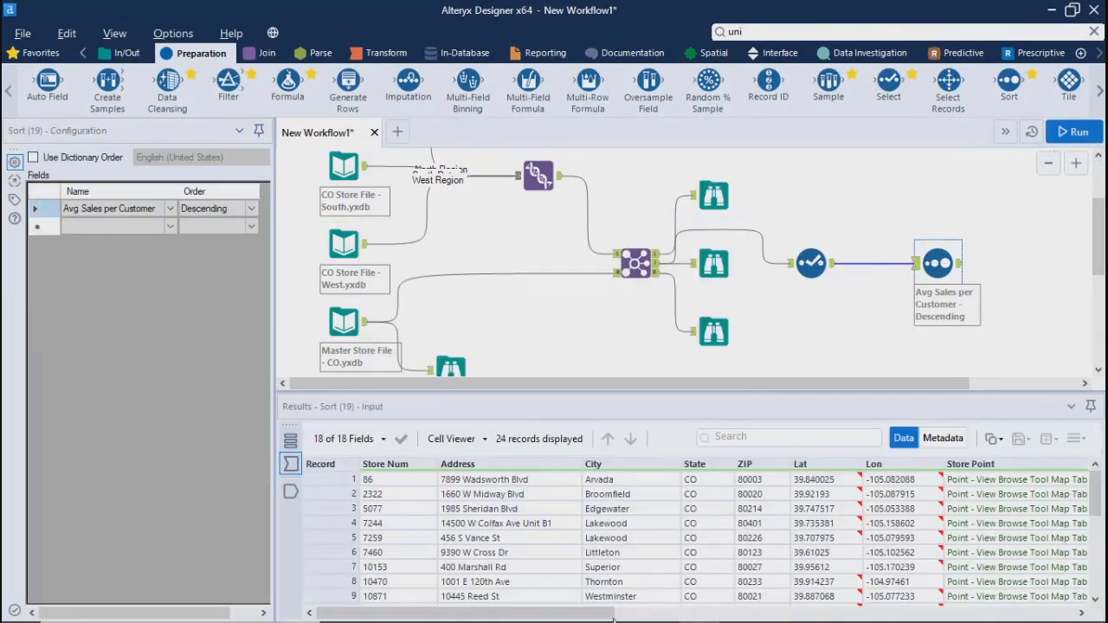
# Compare the Sort tool's input and output, examining the order of the Avg Sales per Customer values record by record
pyautogui.moveTo(582, 615); pyautogui.dragTo(1052, 618)
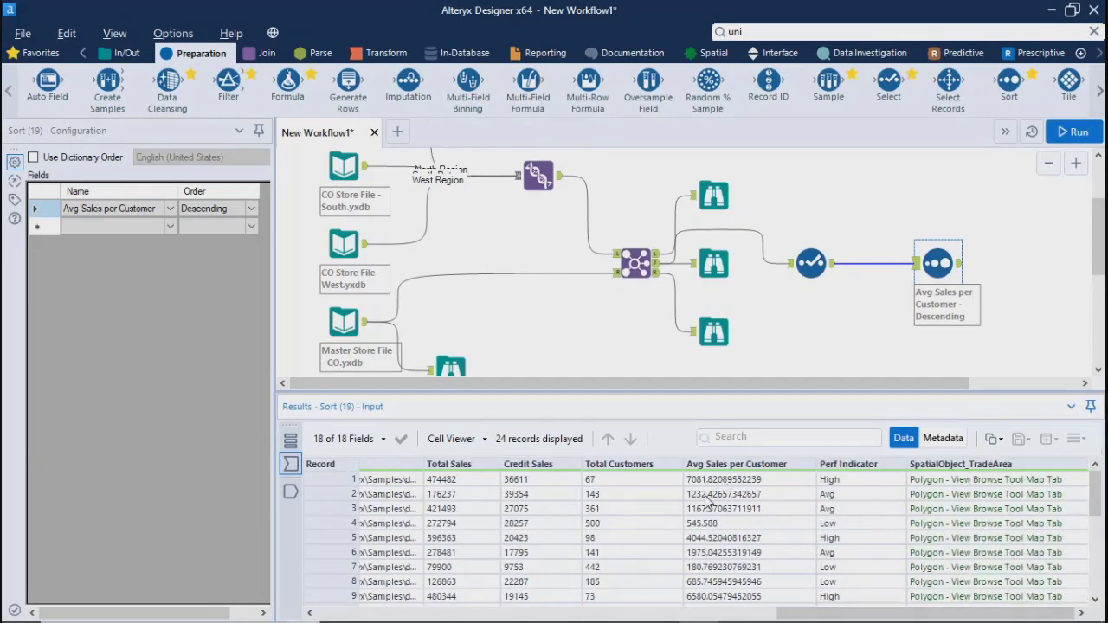
pyautogui.click(291, 491)
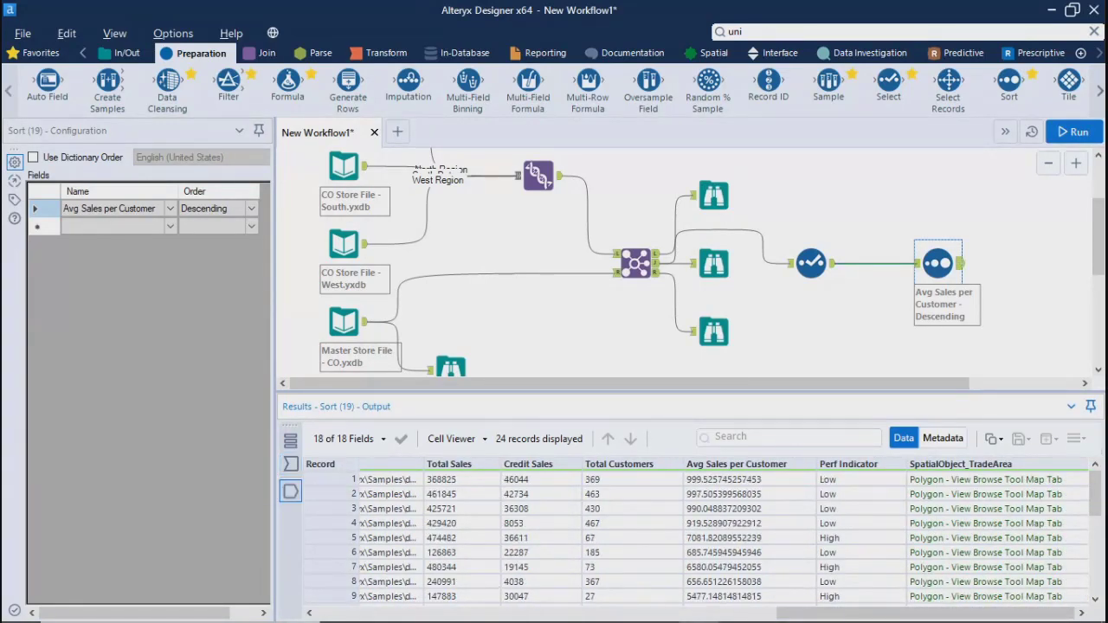
pyautogui.click(715, 481)
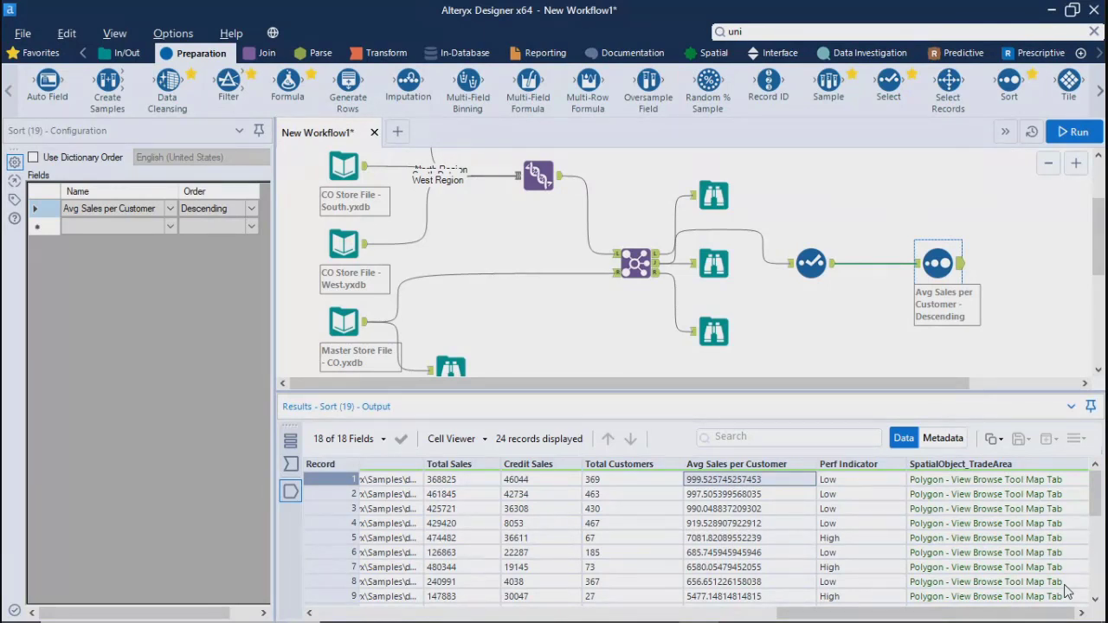
pyautogui.press('Down')
pyautogui.press('Down')
pyautogui.press('Down')
pyautogui.press('Down')
pyautogui.press('Down')
pyautogui.press('Down')
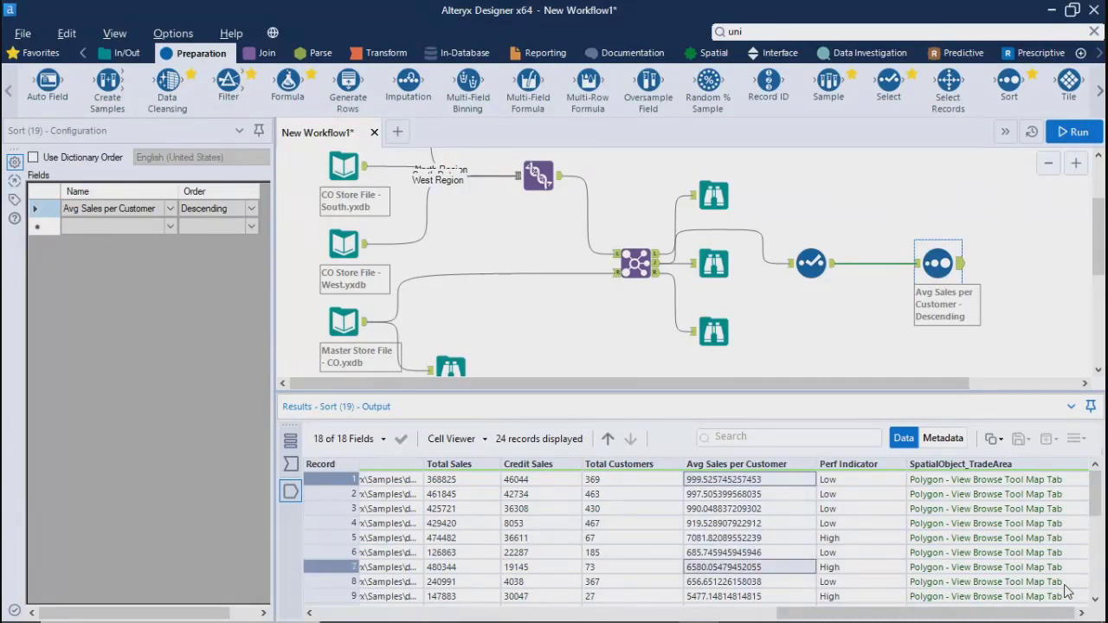
pyautogui.press('Up')
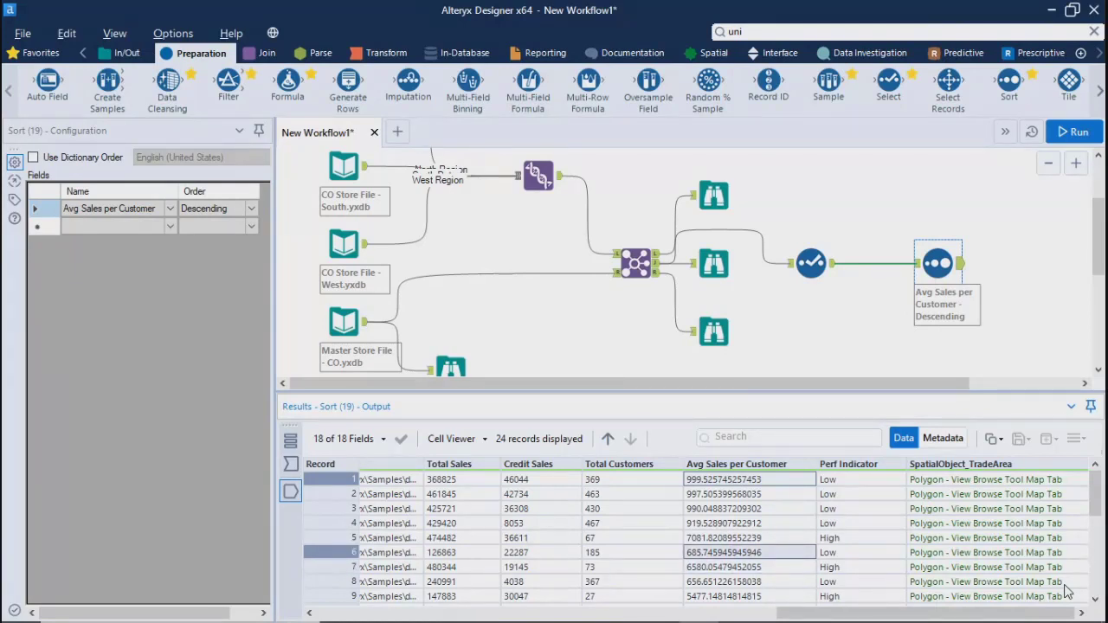
pyautogui.press('Up')
pyautogui.press('Up')
pyautogui.press('Down')
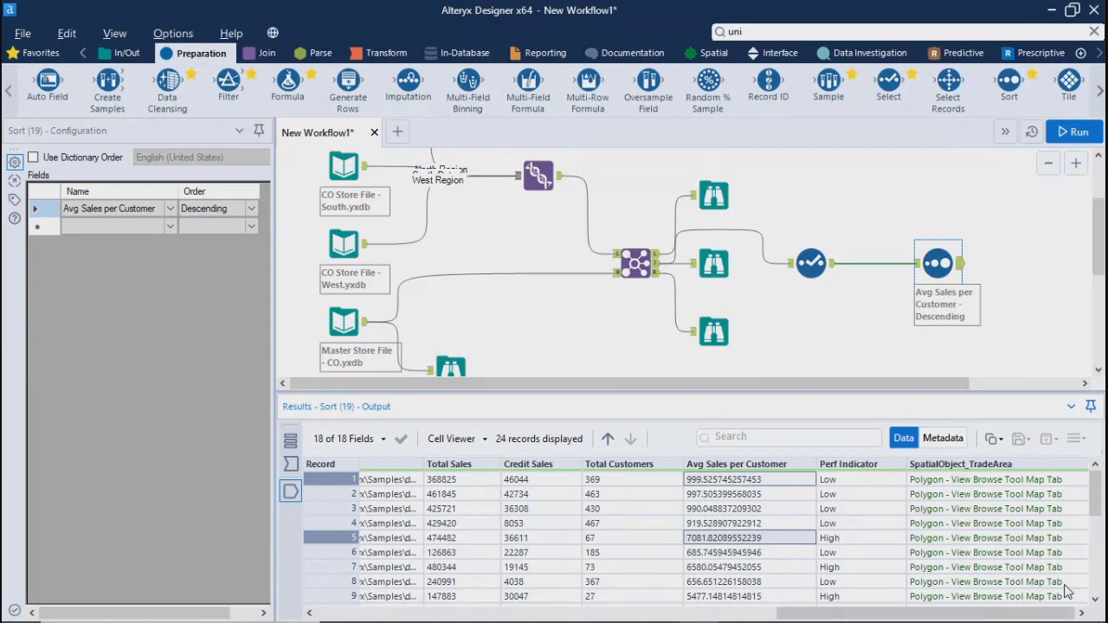
pyautogui.press('Down')
pyautogui.press('Down')
pyautogui.press('Down')
pyautogui.press('Down')
pyautogui.press('Down')
pyautogui.press('Down')
pyautogui.press('Down')
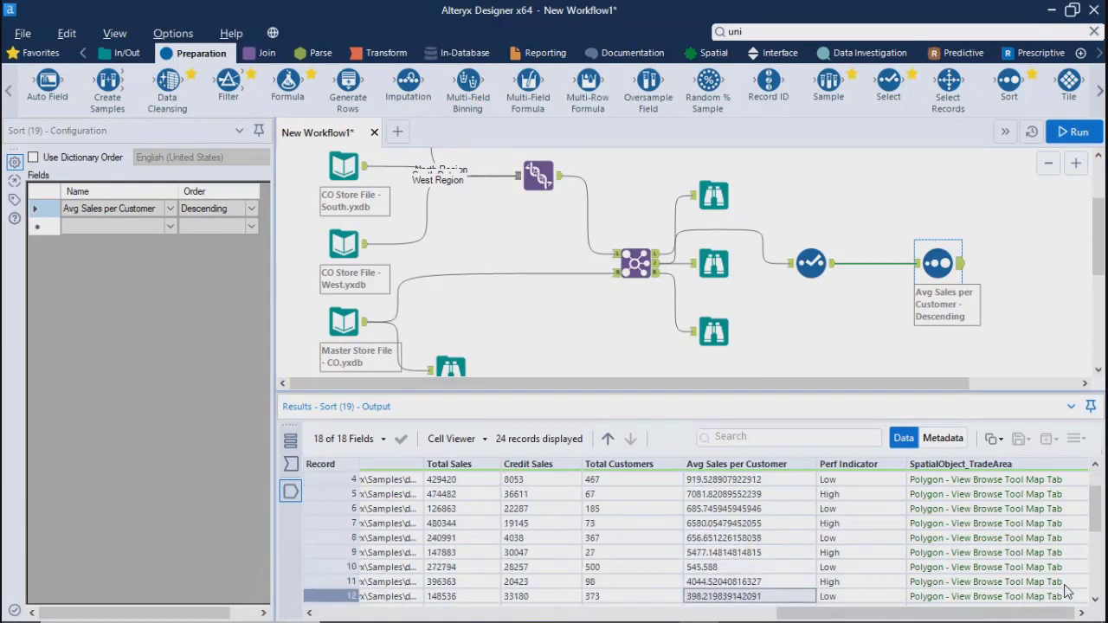
pyautogui.press('Down')
pyautogui.press('Down')
pyautogui.press('Down')
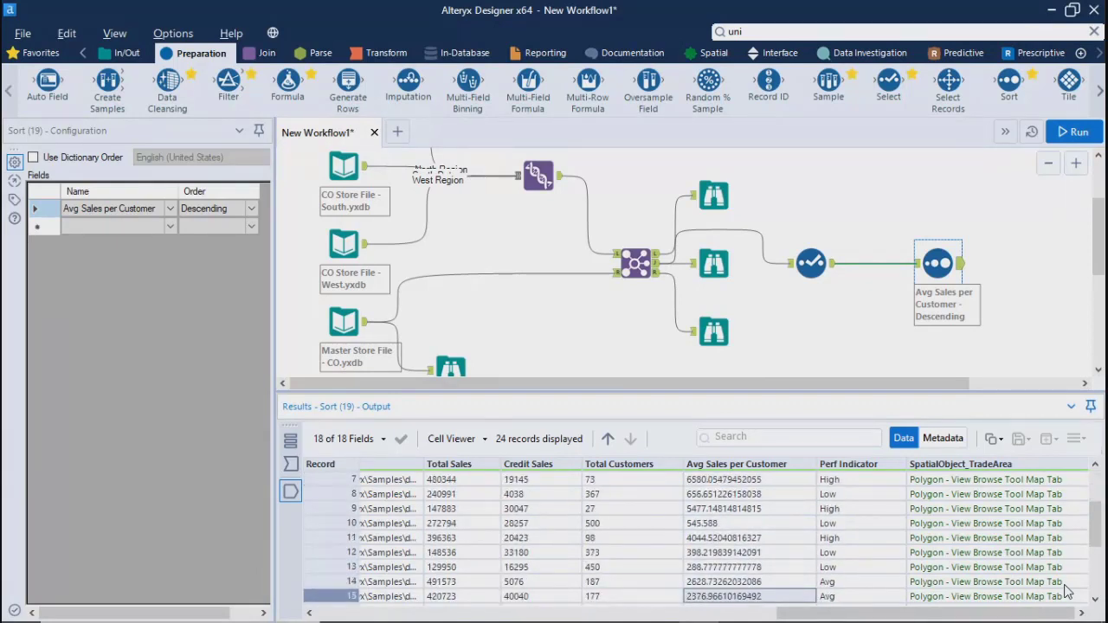
pyautogui.press('Down')
pyautogui.press('Down')
pyautogui.press('Down')
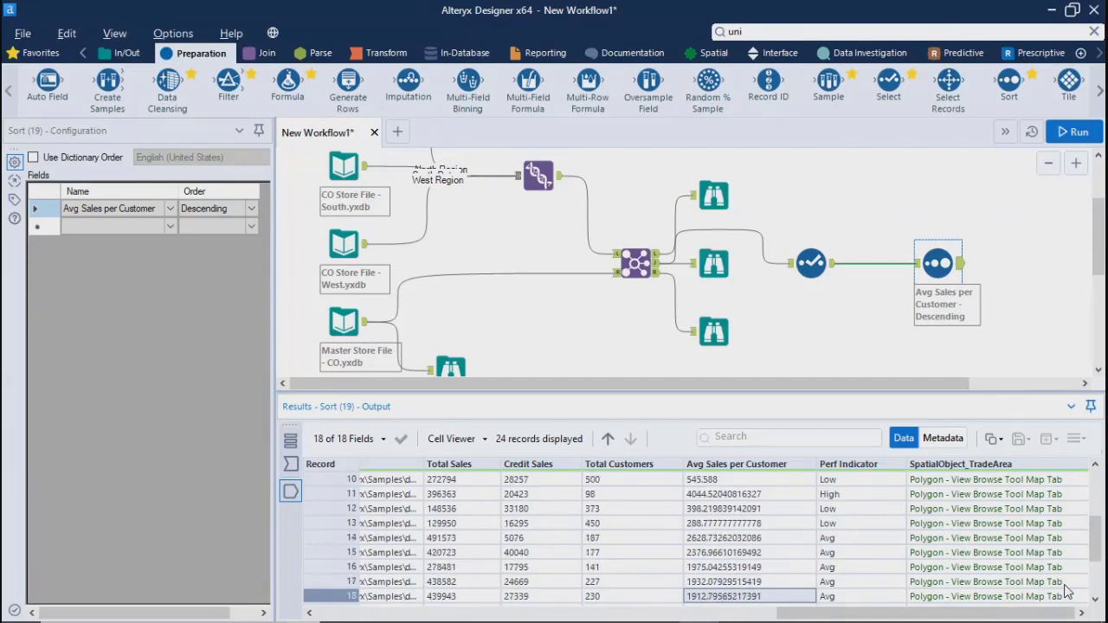
pyautogui.press('Up')
pyautogui.press('Up')
pyautogui.press('Up')
pyautogui.press('Up')
pyautogui.press('Up')
pyautogui.press('Up')
pyautogui.press('Up')
pyautogui.press('Up')
pyautogui.press('Up')
pyautogui.press('Up')
pyautogui.press('Up')
pyautogui.press('Up')
pyautogui.press('Up')
pyautogui.press('Up')
pyautogui.press('Up')
pyautogui.press('Up')
pyautogui.press('Up')
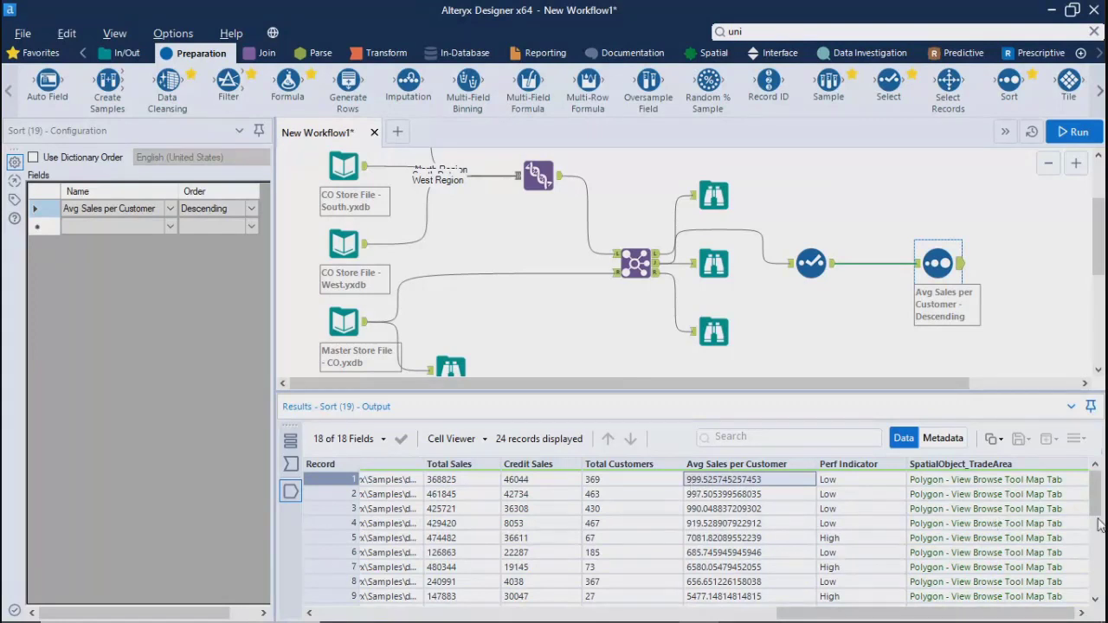
pyautogui.moveTo(1097, 505); pyautogui.dragTo(1097, 582)
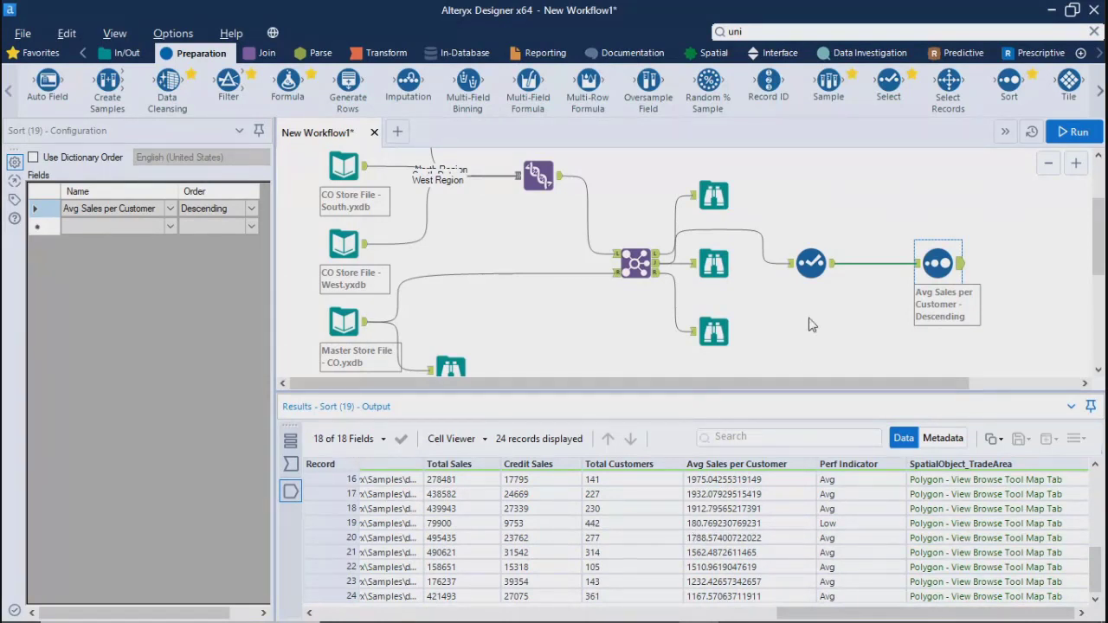
# Replace the Select tool with a direct connection from the Join's joined output to the Sort tool, and rerun the workflow
pyautogui.click(810, 268)
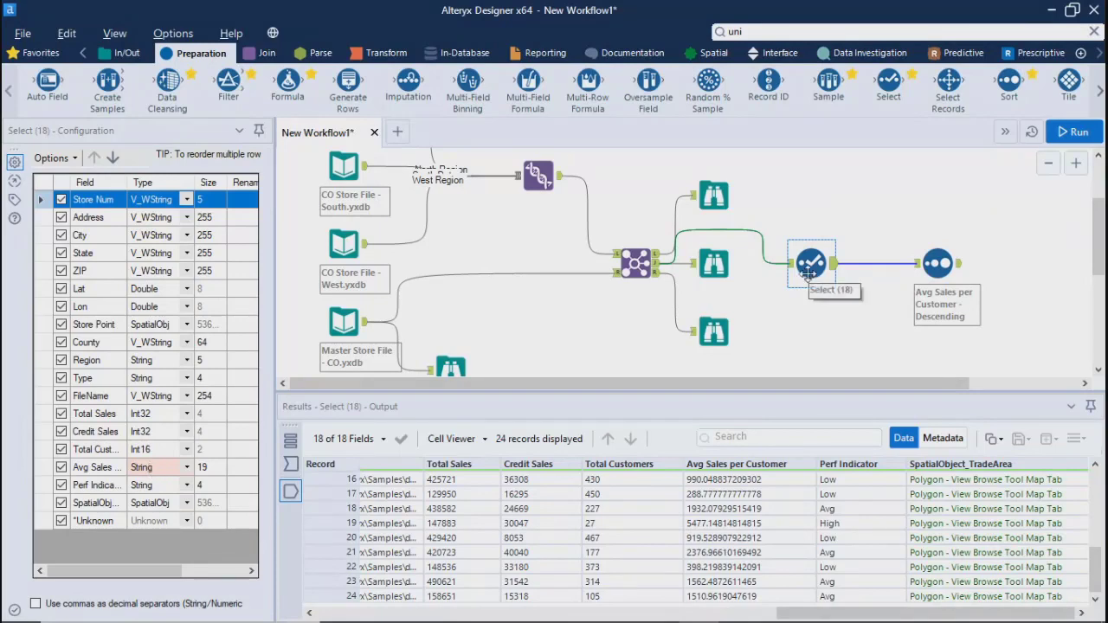
pyautogui.press('Delete')
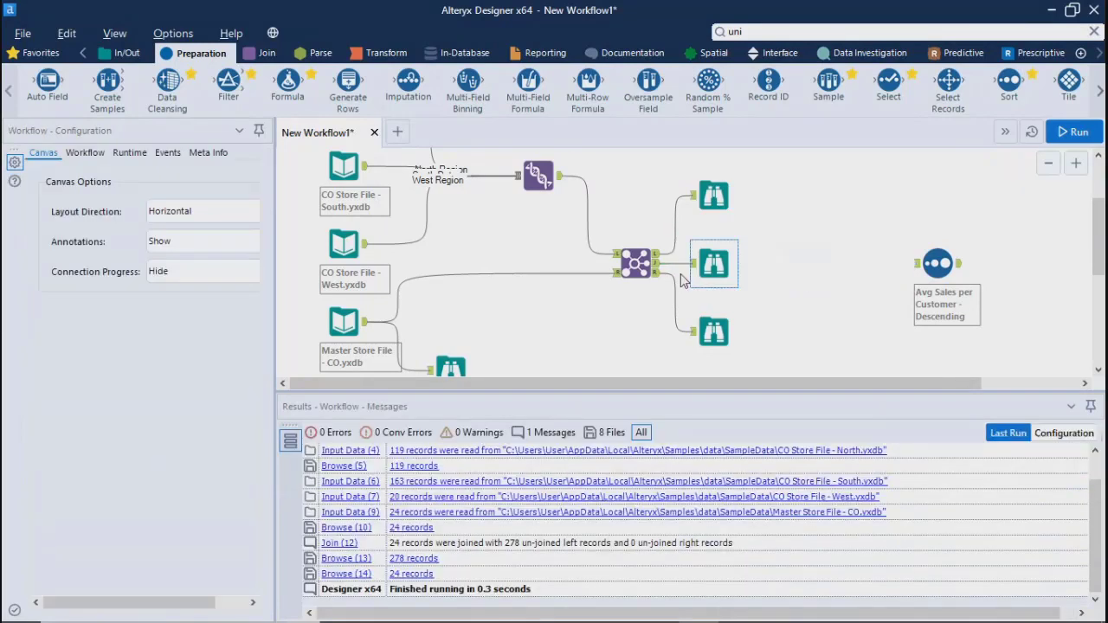
pyautogui.moveTo(658, 263); pyautogui.dragTo(926, 270)
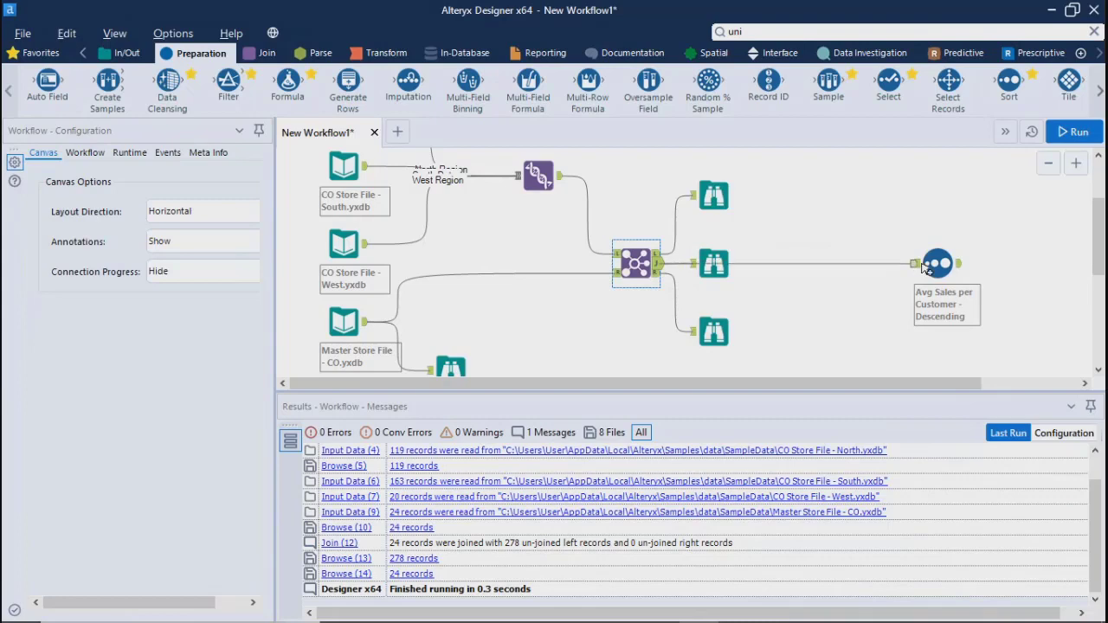
pyautogui.click(1075, 136)
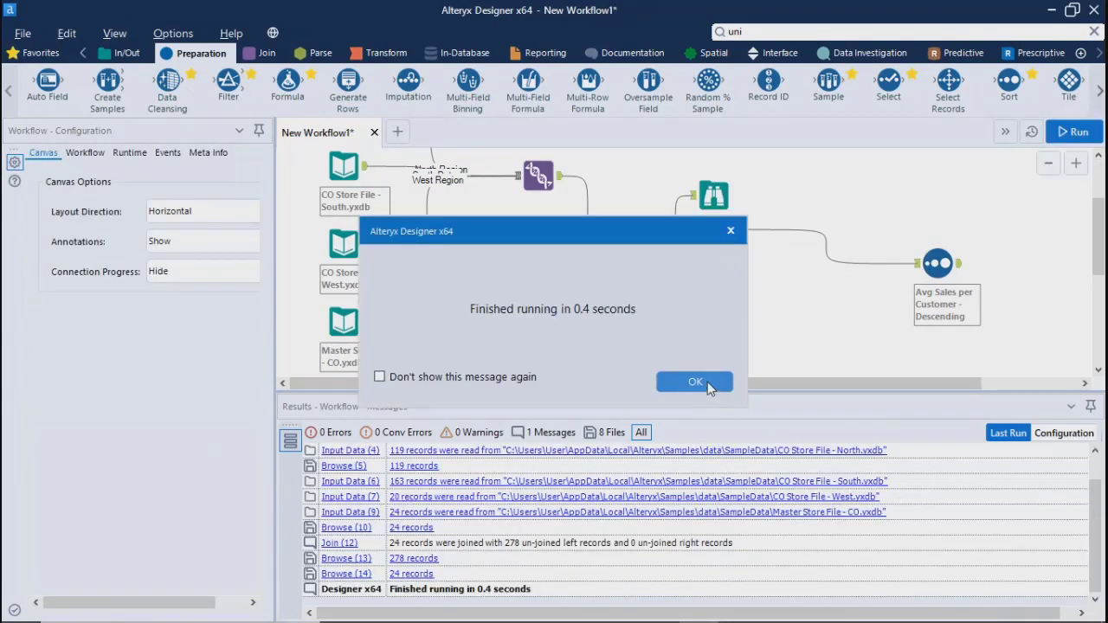
pyautogui.click(695, 381)
# Review the Sort tool's output from first to last record for the order of Avg Sales per Customer
pyautogui.click(937, 263)
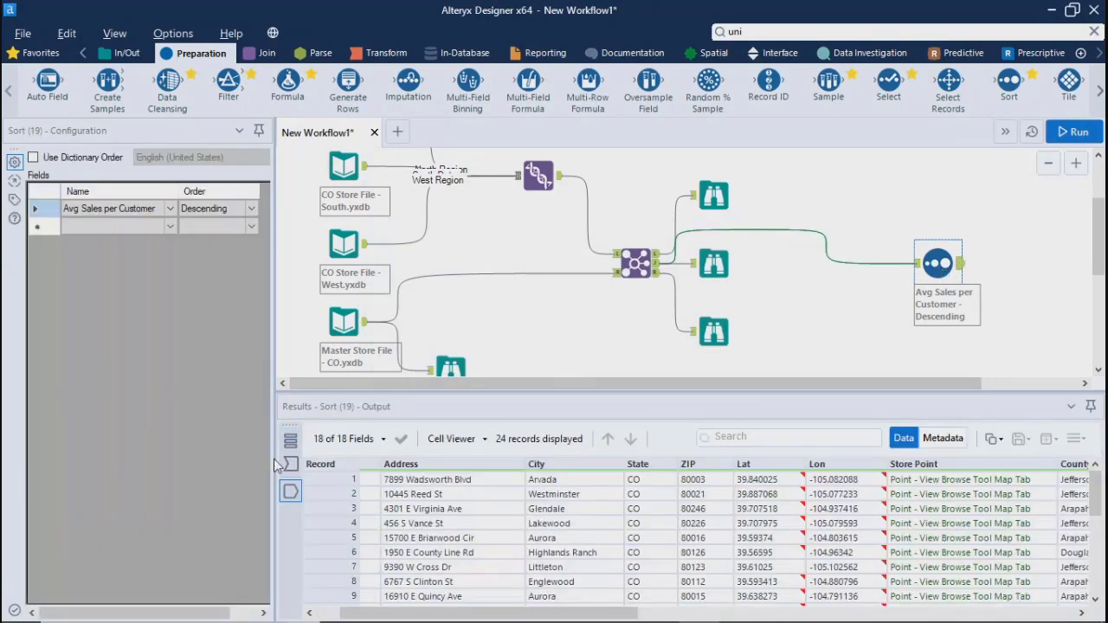
pyautogui.click(292, 491)
pyautogui.moveTo(490, 613); pyautogui.dragTo(927, 614)
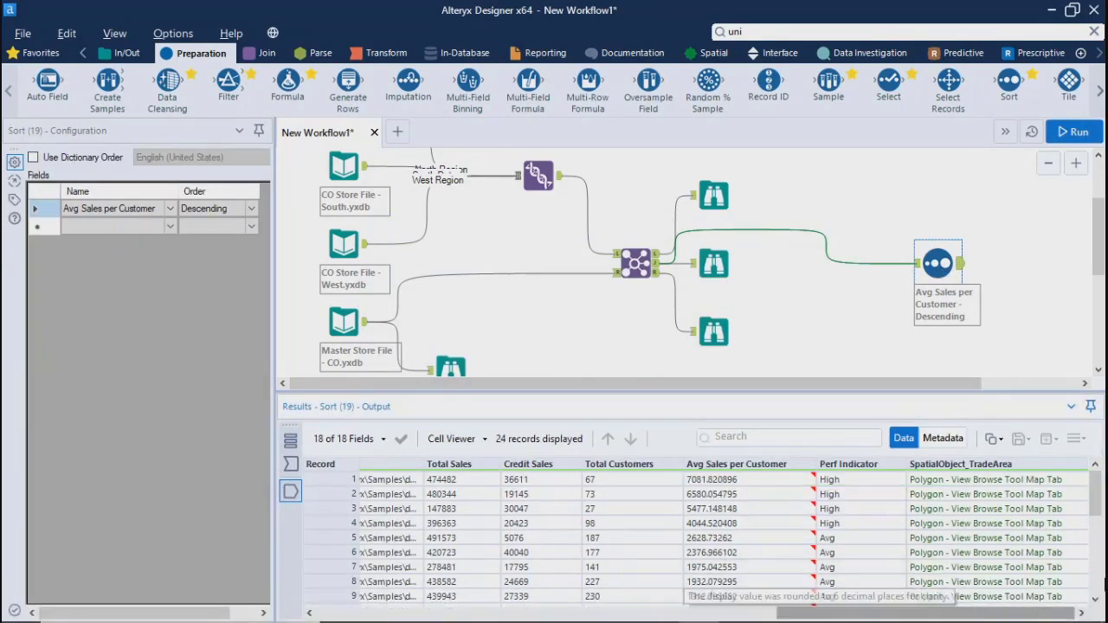
pyautogui.moveTo(1095, 507); pyautogui.dragTo(1095, 582)
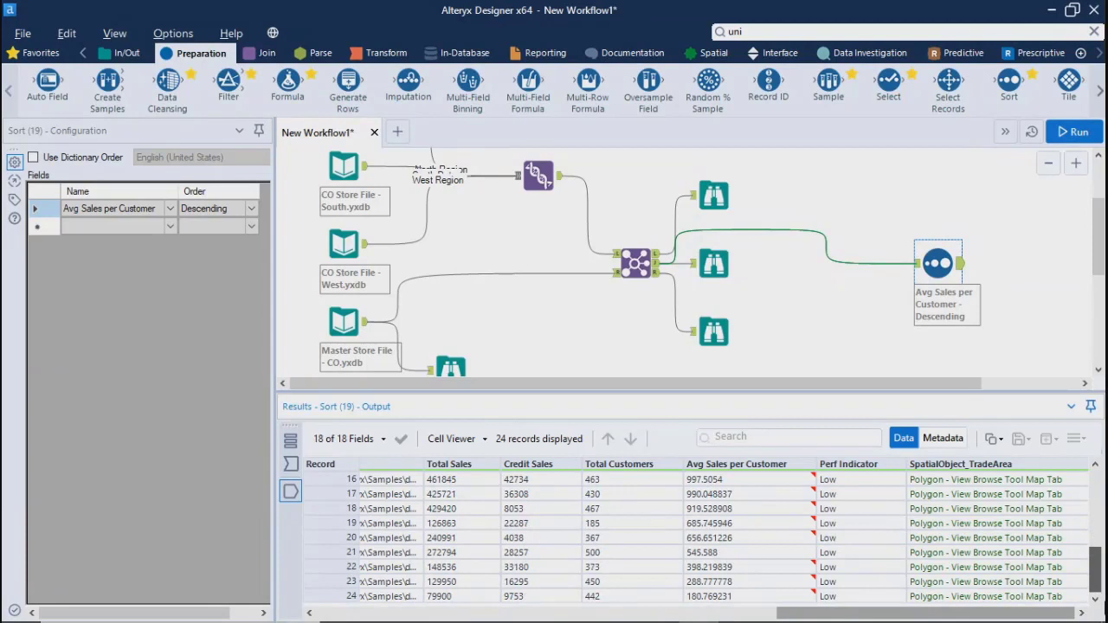
pyautogui.scroll(5, 767, 597)
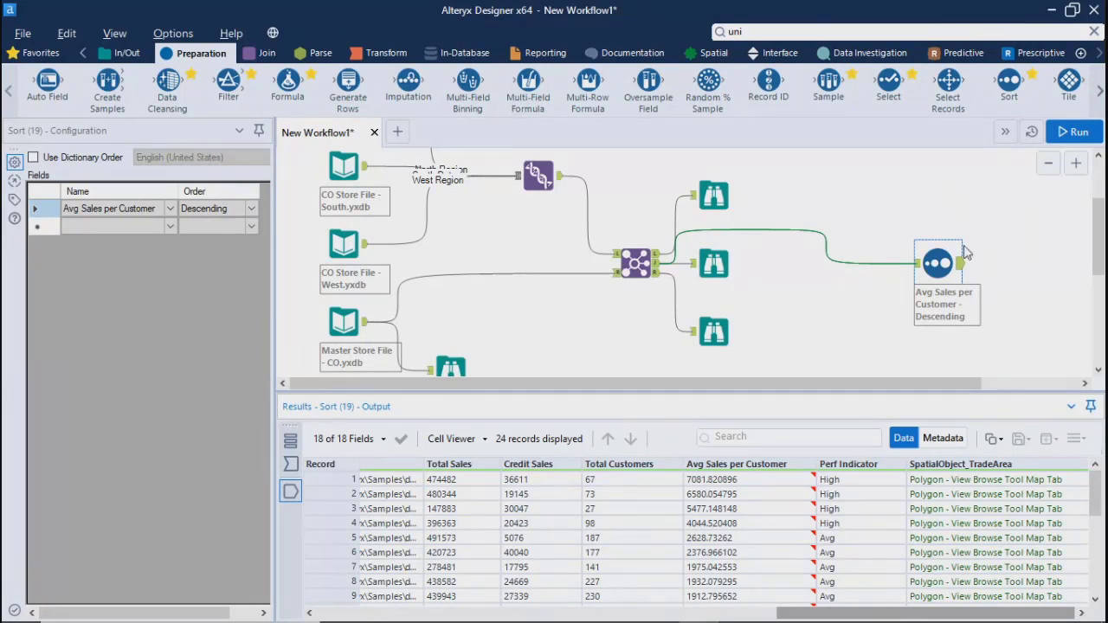
# Move the Sort tool close to the middle Browse tool and align it with that tool's row
pyautogui.moveTo(933, 265); pyautogui.dragTo(776, 255)
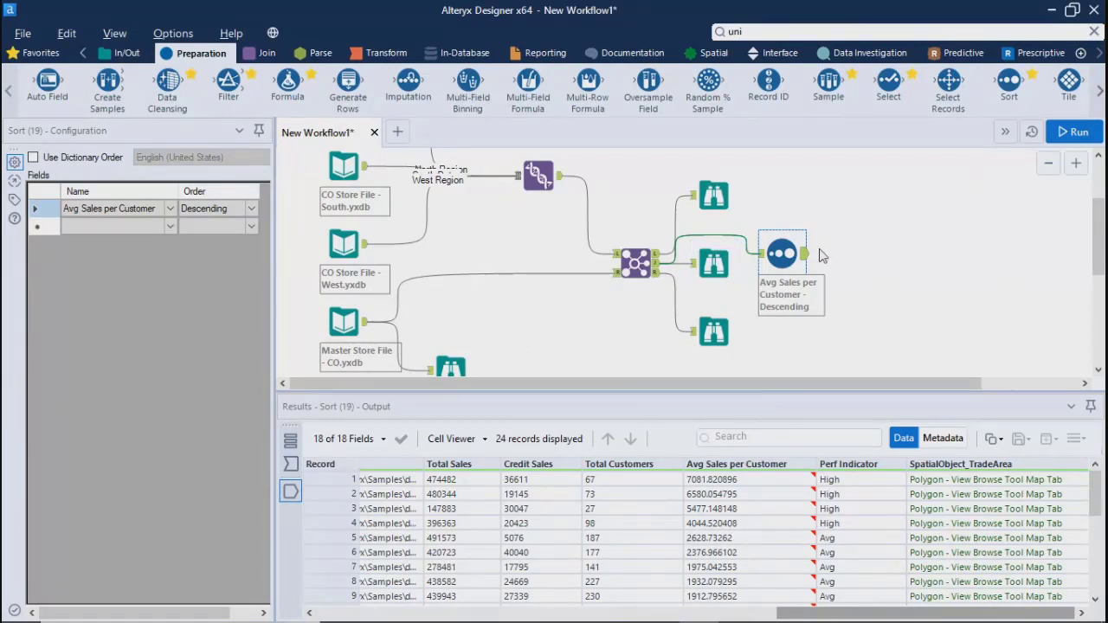
pyautogui.moveTo(780, 253); pyautogui.dragTo(770, 263)
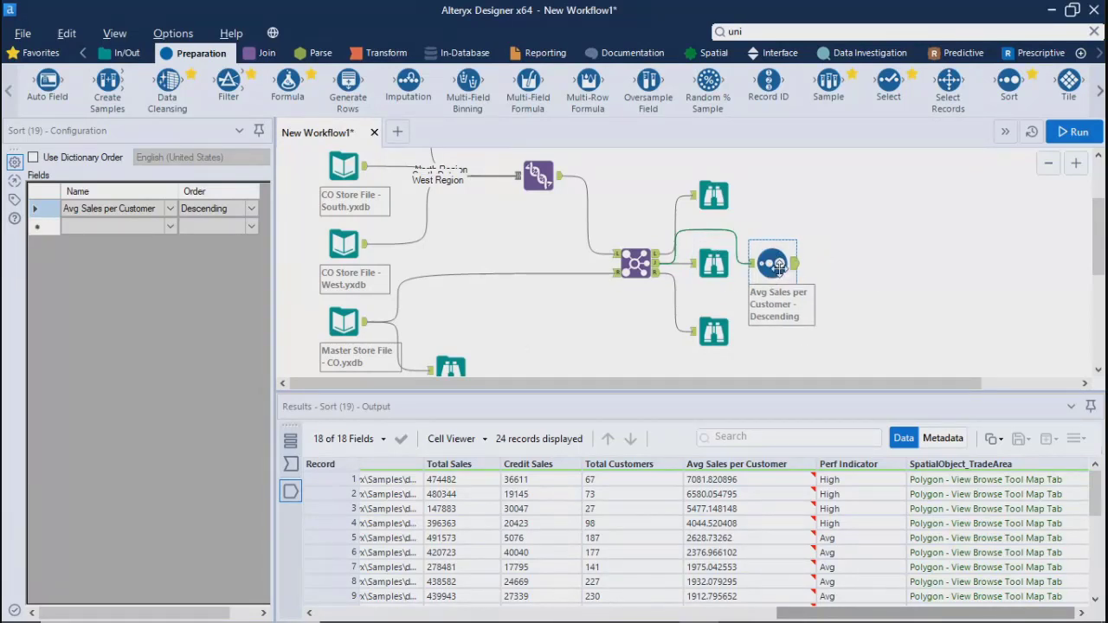
pyautogui.click(854, 269)
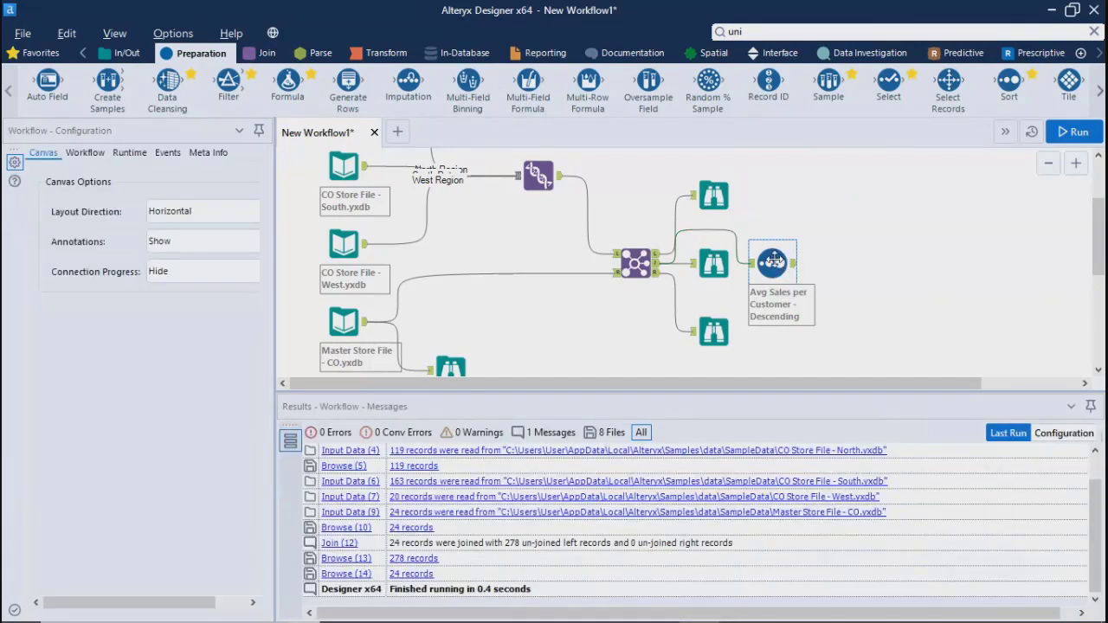
# Review the Region values of the first six records in the Sort tool's output
pyautogui.click(771, 263)
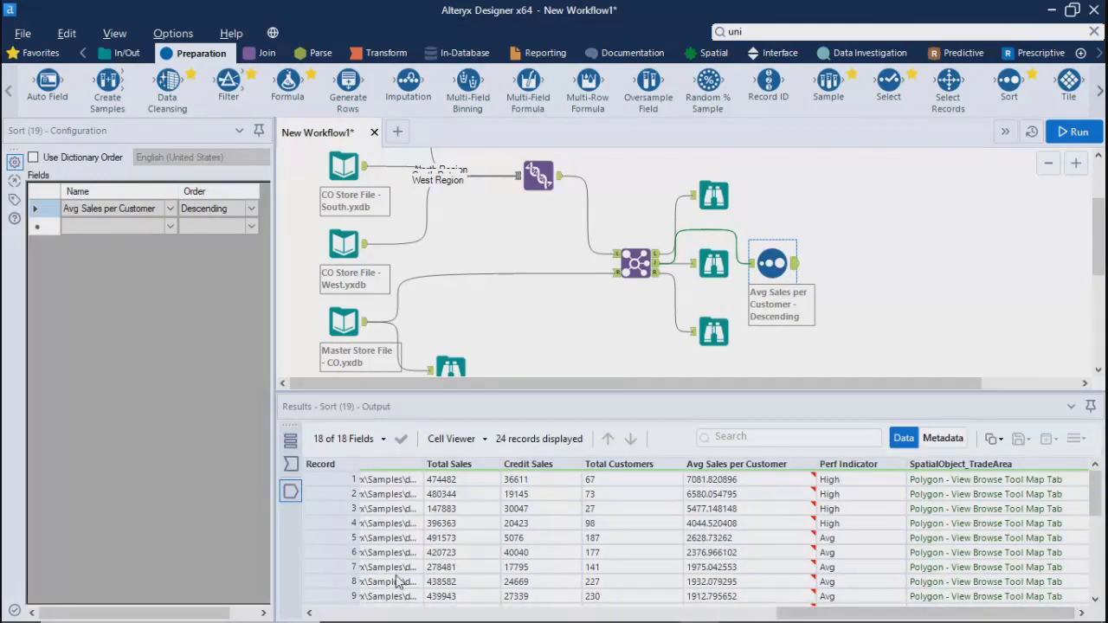
pyautogui.moveTo(756, 613); pyautogui.dragTo(667, 613)
pyautogui.moveTo(755, 552); pyautogui.dragTo(753, 489)
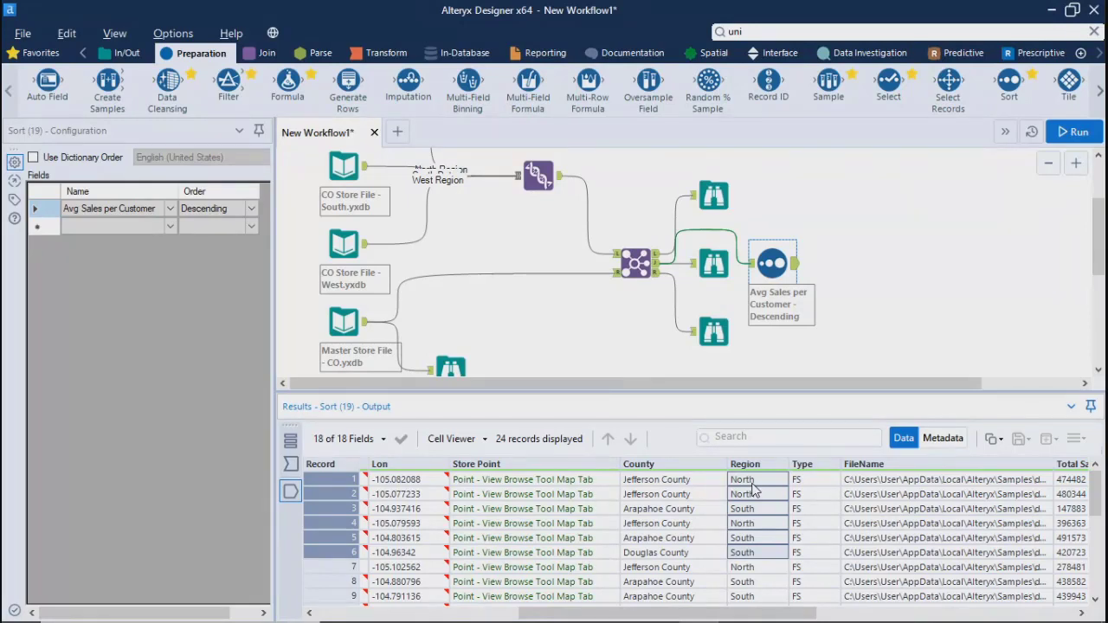
pyautogui.click(909, 309)
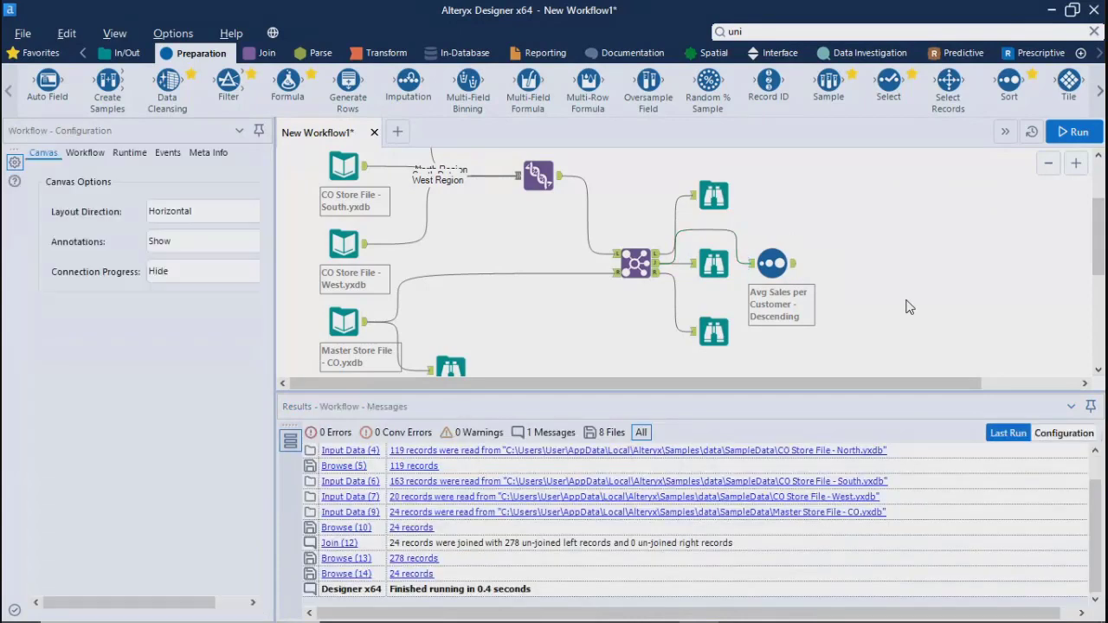
# Add a Filter tool after the Sort tool and set a basic filter on Store Num using Equals, reviewing the available comparison operators
pyautogui.moveTo(229, 82); pyautogui.dragTo(879, 235)
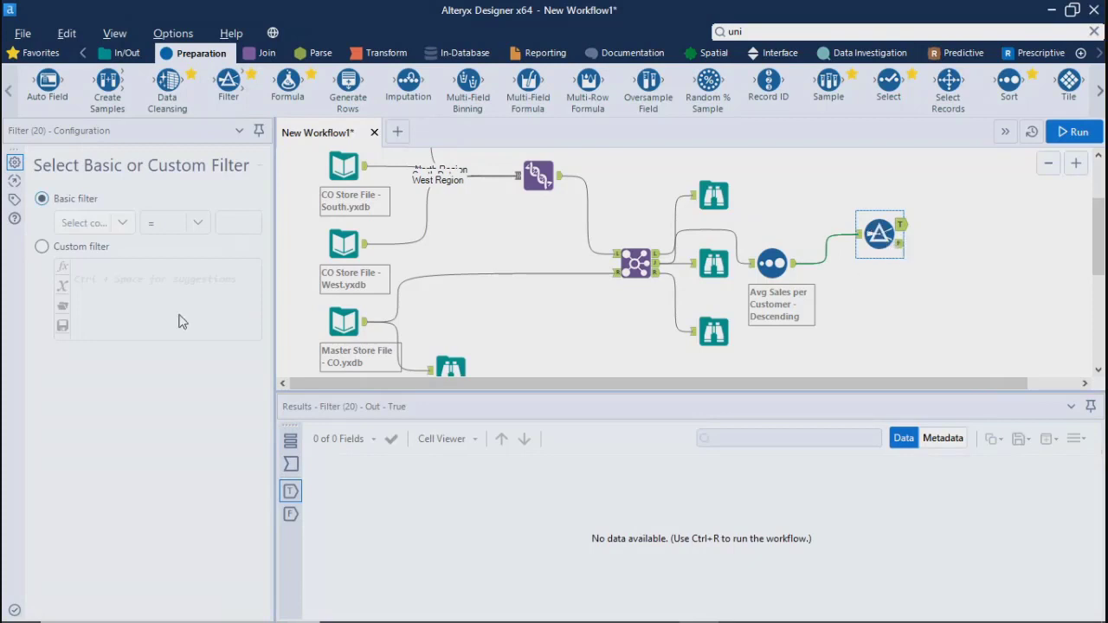
pyautogui.click(122, 222)
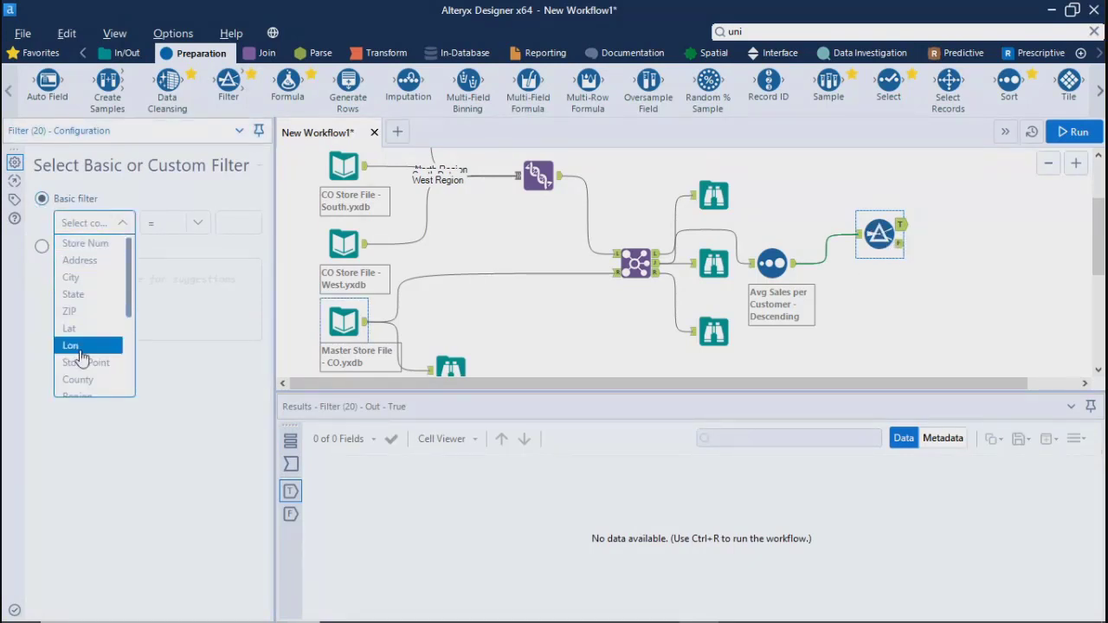
pyautogui.moveTo(129, 303); pyautogui.dragTo(150, 246)
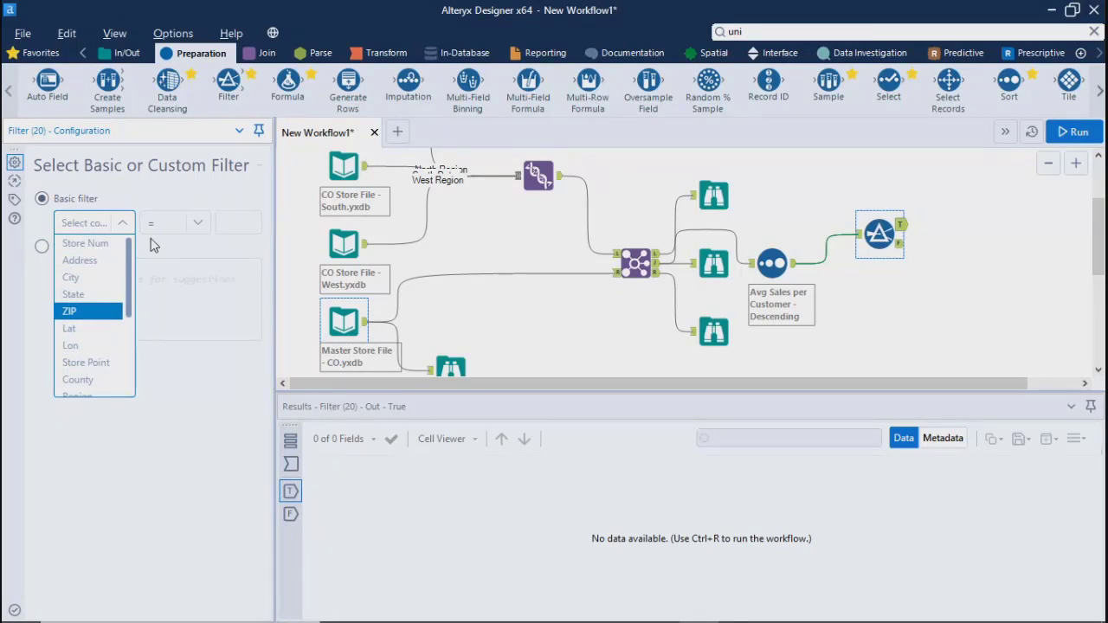
pyautogui.click(97, 244)
pyautogui.click(197, 223)
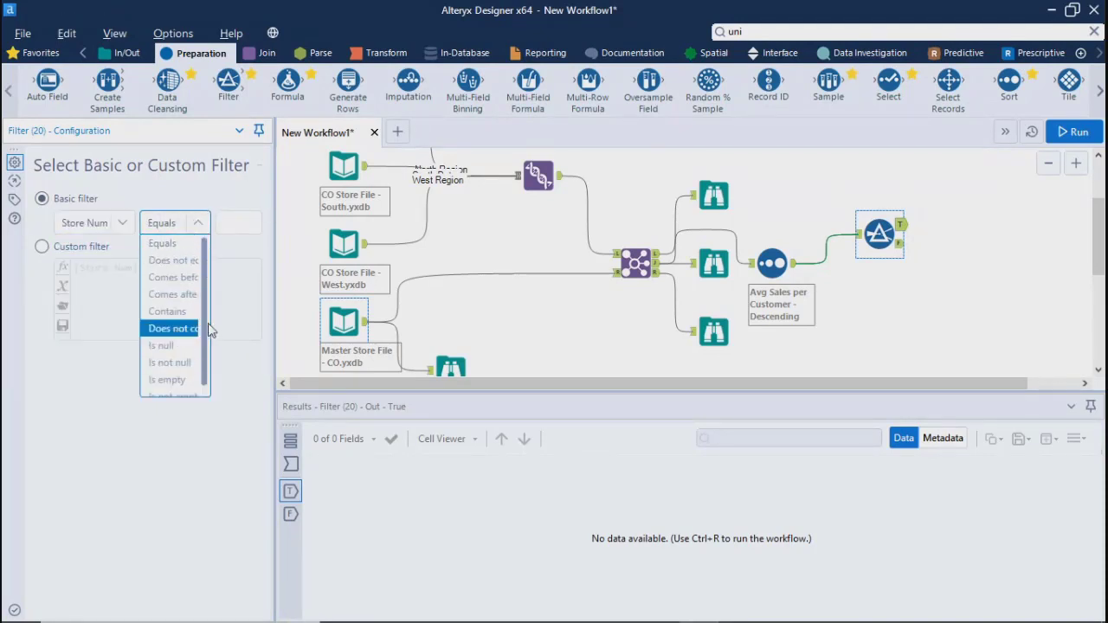
pyautogui.moveTo(204, 346); pyautogui.dragTo(206, 380)
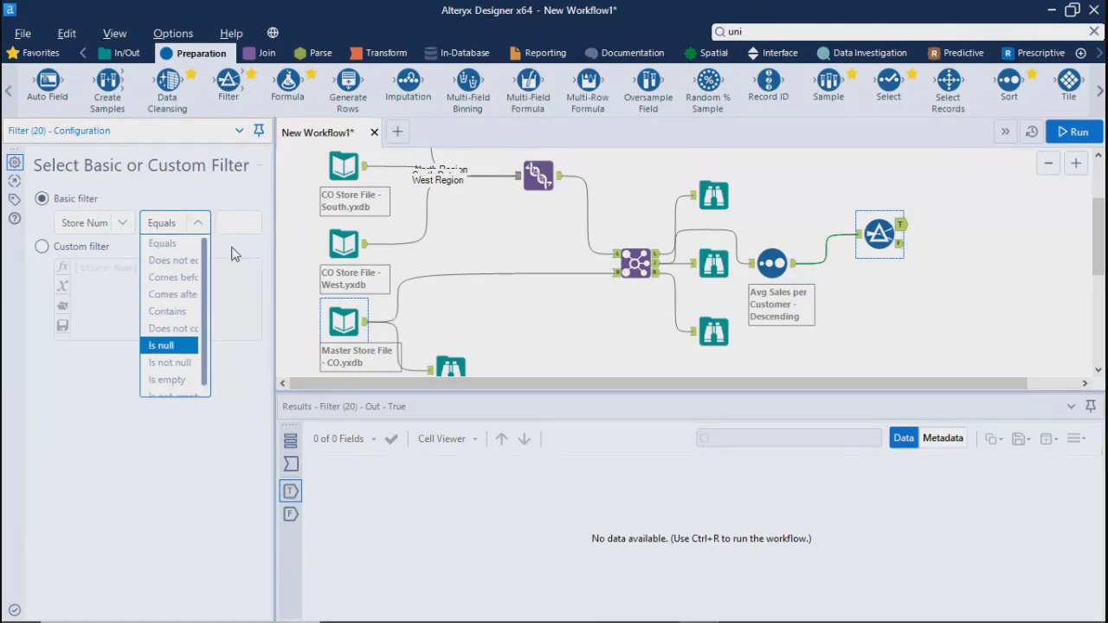
pyautogui.click(230, 226)
pyautogui.click(139, 286)
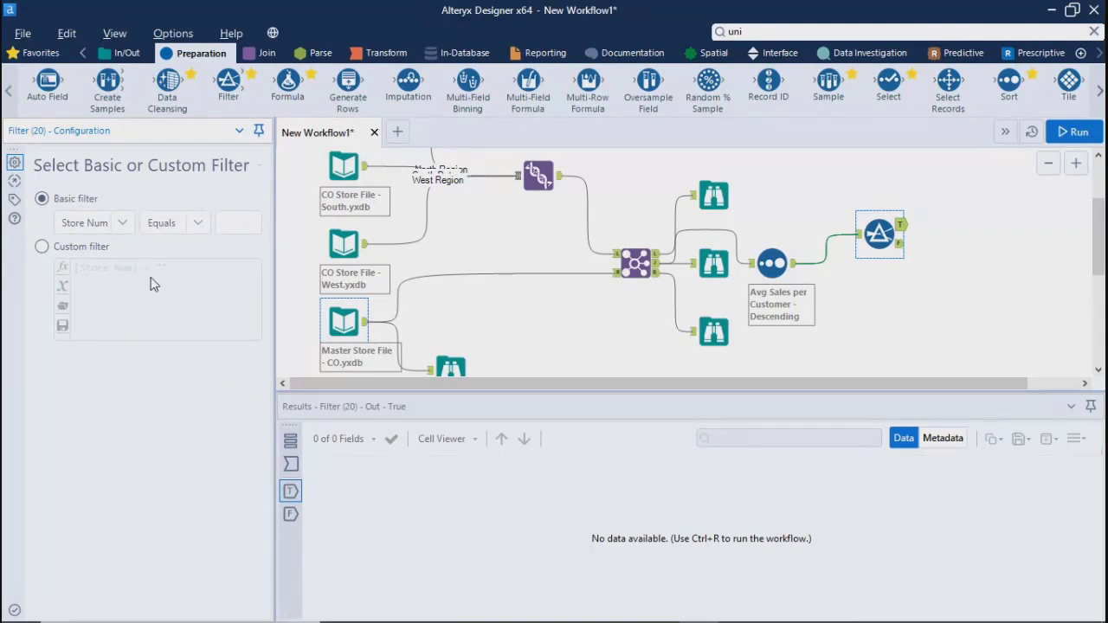
# Switch the Filter tool to a custom filter, list the existing columns, and delete the tool from the workflow
pyautogui.click(42, 247)
pyautogui.click(64, 288)
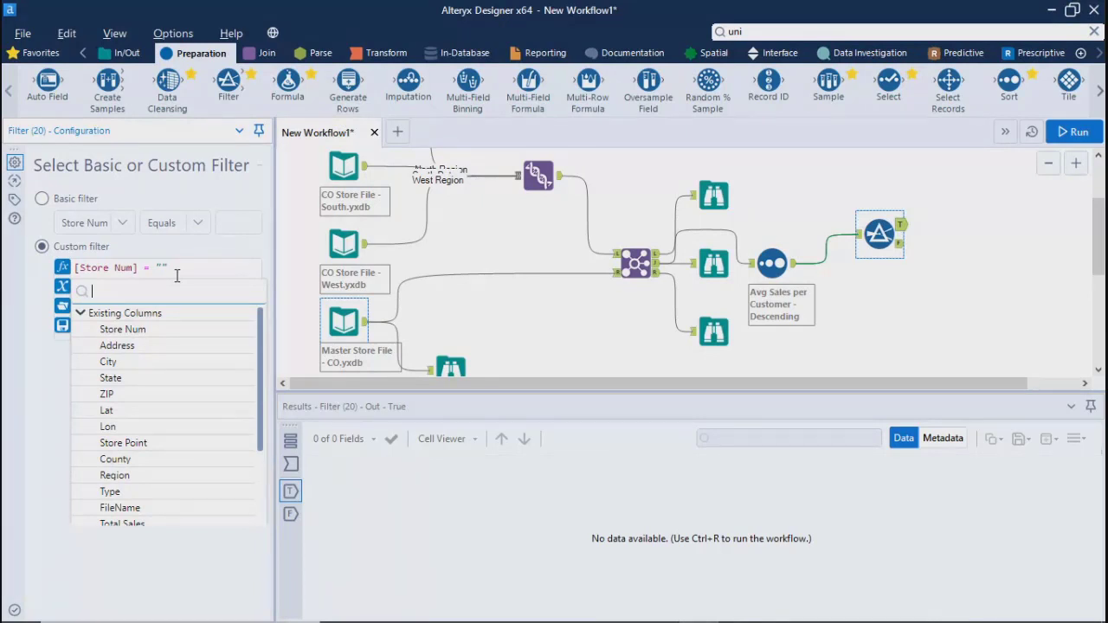
pyautogui.click(876, 235)
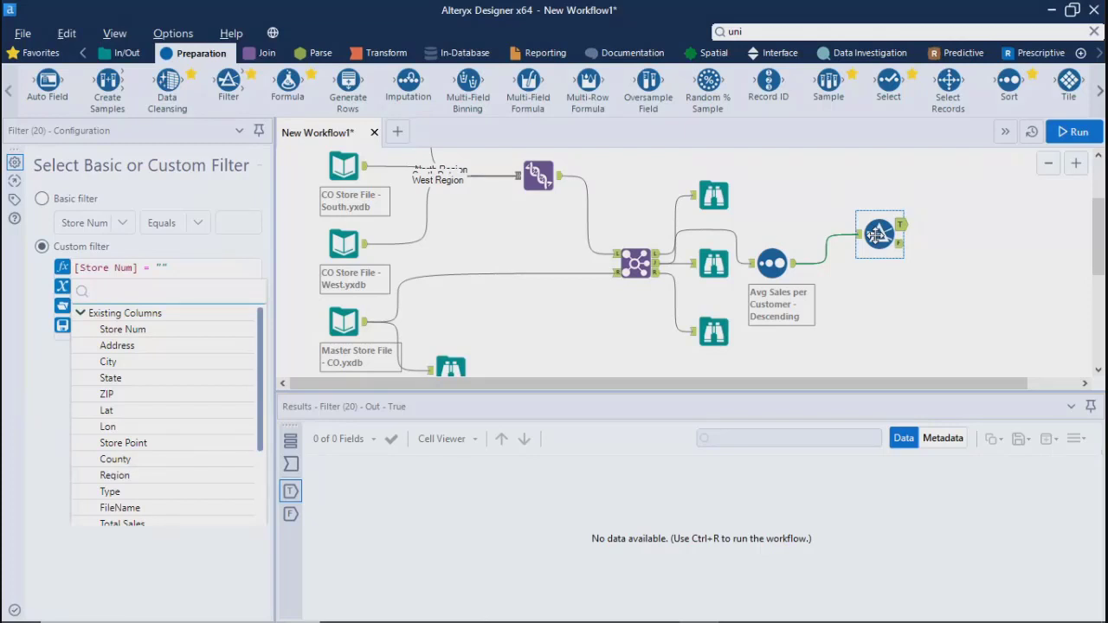
pyautogui.press('Delete')
pyautogui.hotkey('ctrl', 'r')
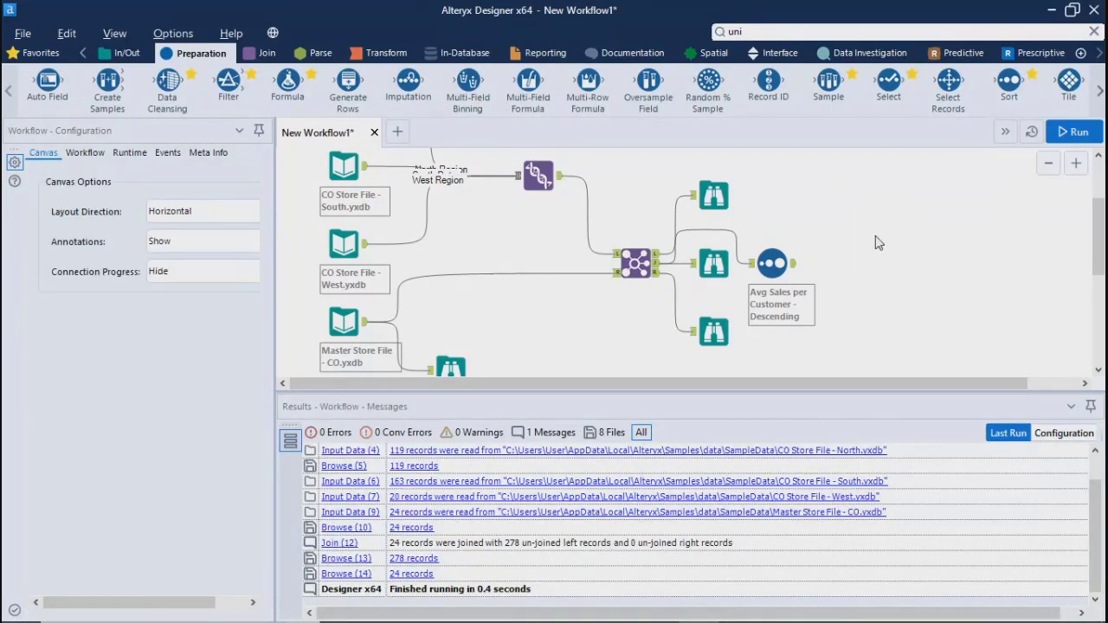
# Try a Formula tool after the Sort tool, look through its output column options, and delete it
pyautogui.moveTo(287, 79); pyautogui.dragTo(880, 256)
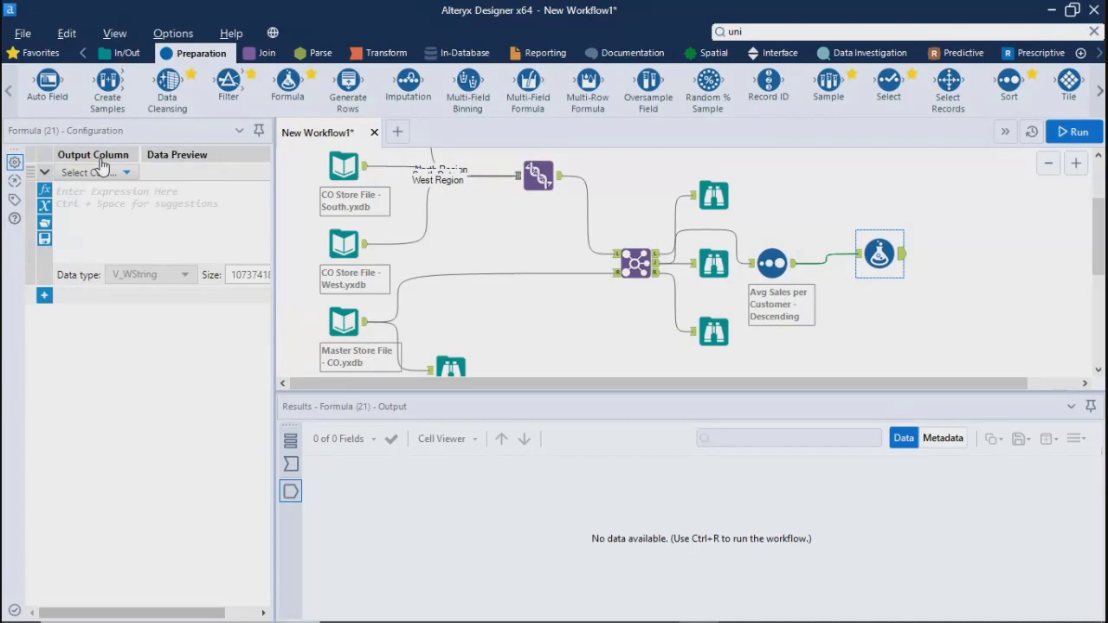
pyautogui.click(127, 172)
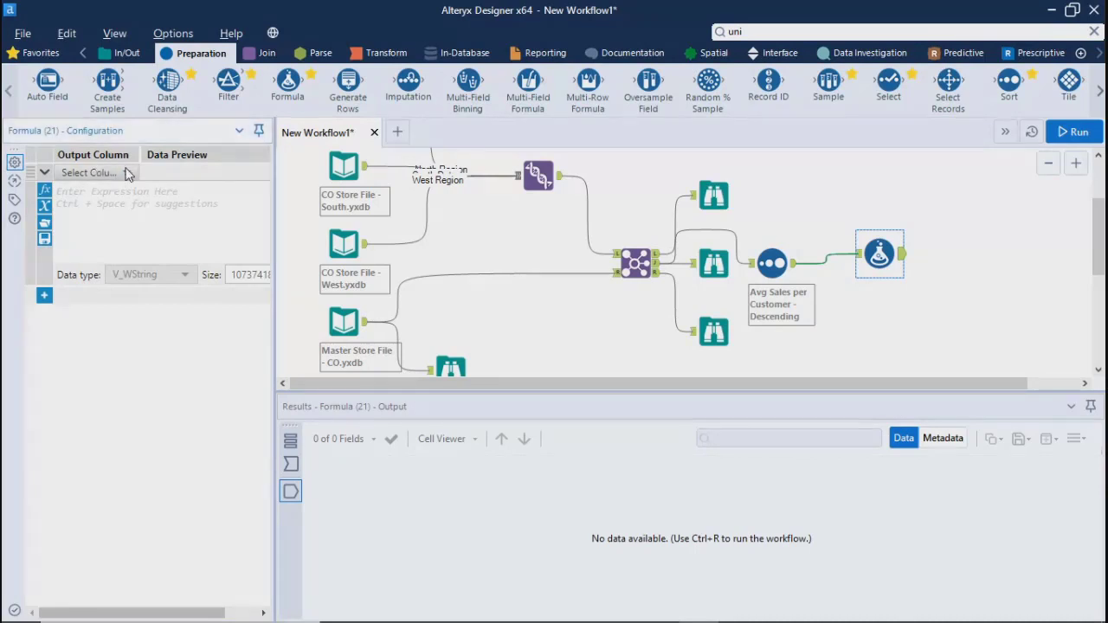
pyautogui.moveTo(129, 246); pyautogui.dragTo(137, 172)
pyautogui.click(174, 215)
pyautogui.click(871, 248)
pyautogui.press('Delete')
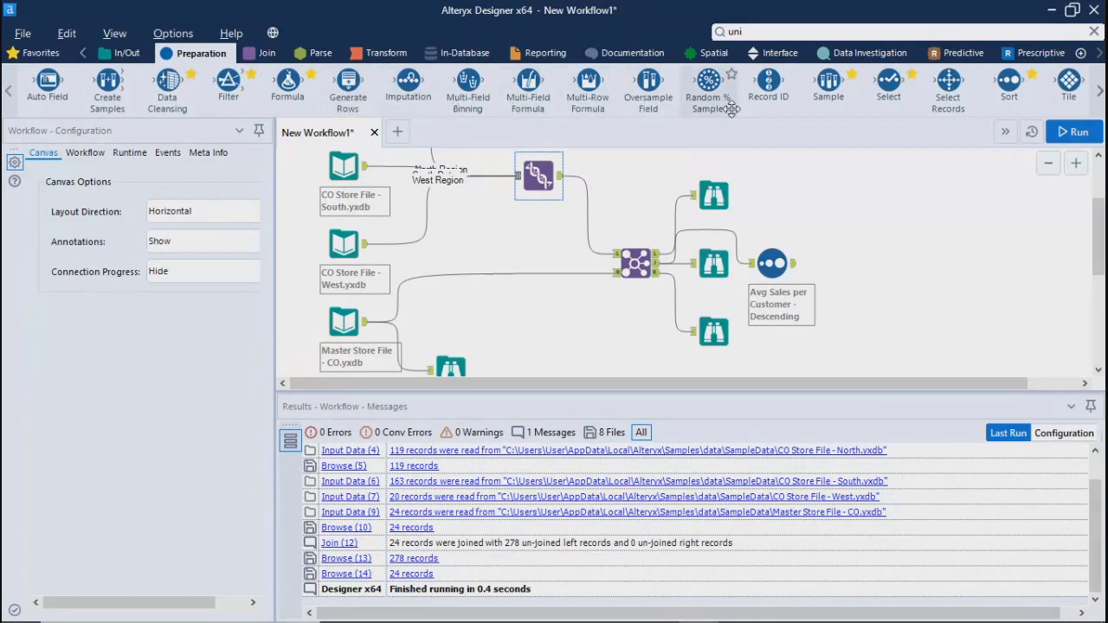
# Add a Select Records tool after the Sort tool, set its range to 5, and run the workflow
pyautogui.moveTo(952, 79); pyautogui.dragTo(888, 252)
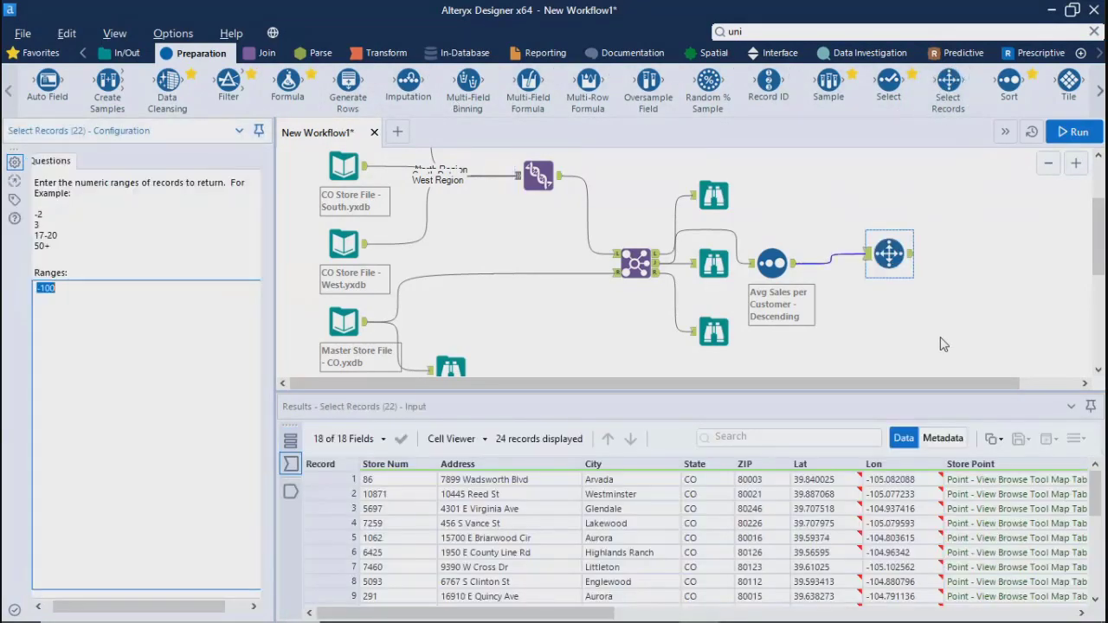
pyautogui.click(886, 244)
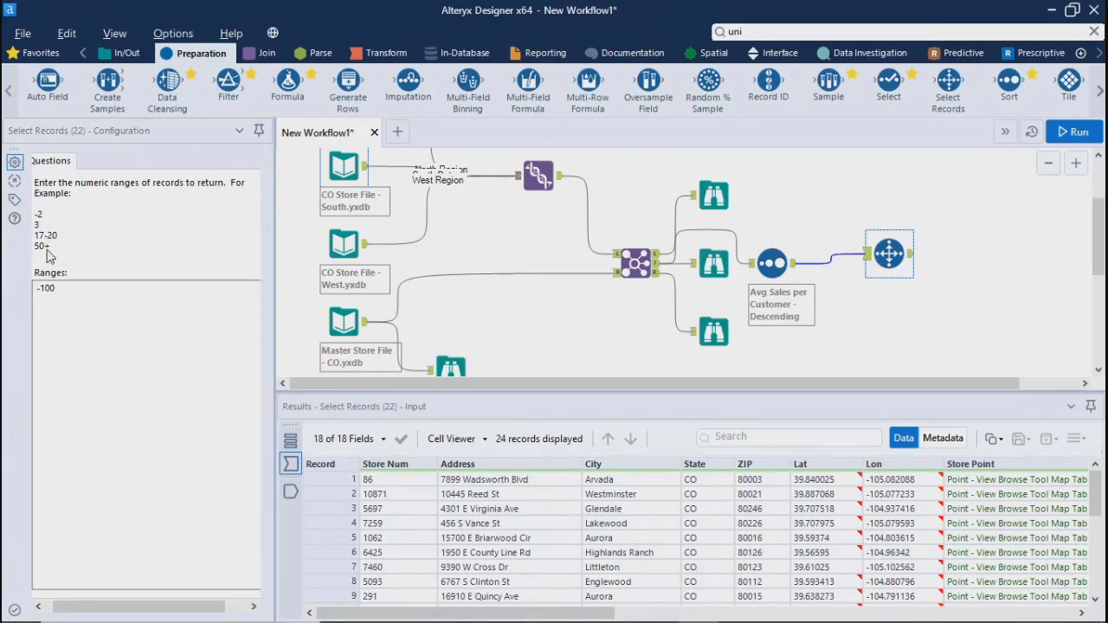
pyautogui.click(69, 290)
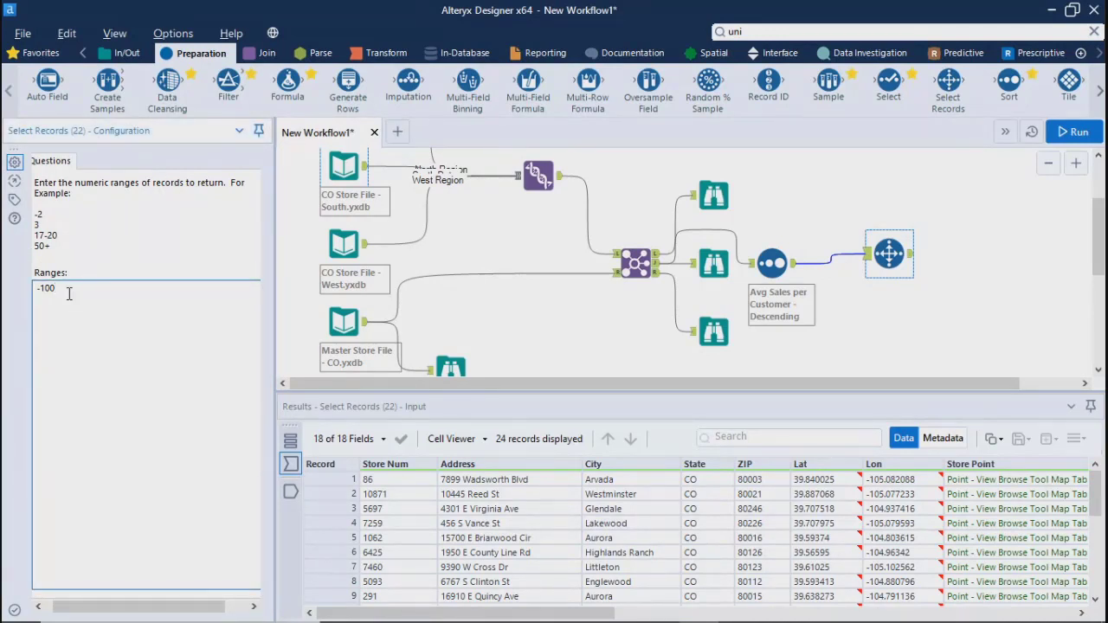
pyautogui.moveTo(70, 291); pyautogui.dragTo(19, 290)
pyautogui.press('BackSpace')
pyautogui.write('5')
pyautogui.click(1066, 102)
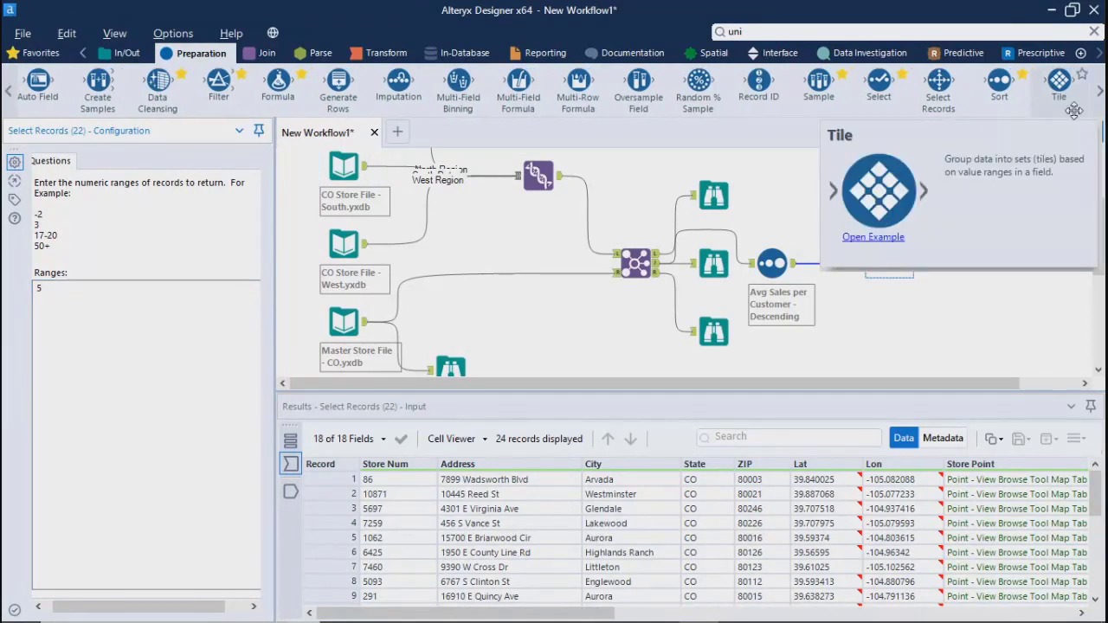
pyautogui.click(1069, 132)
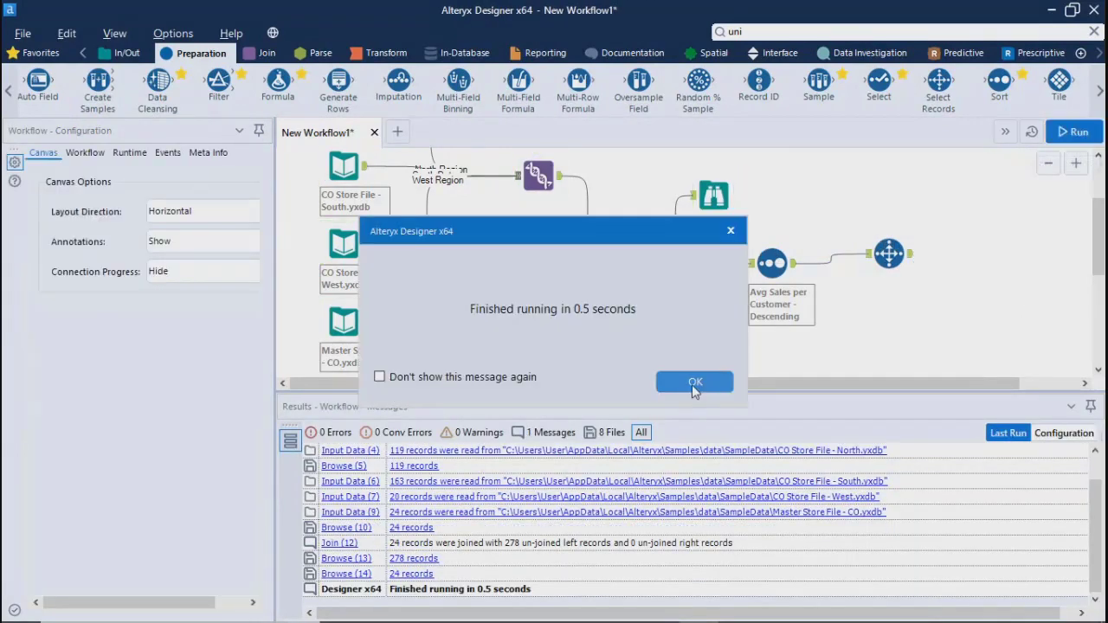
pyautogui.click(693, 380)
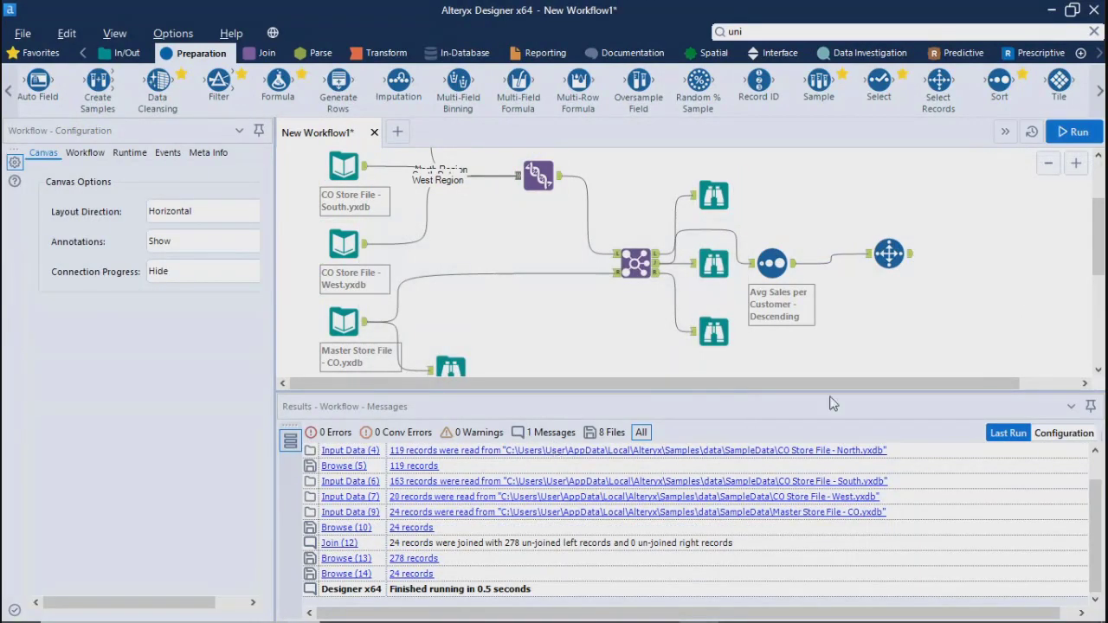
# Inspect the Select Records tool's input data across its fields and delete the tool from the workflow
pyautogui.click(907, 259)
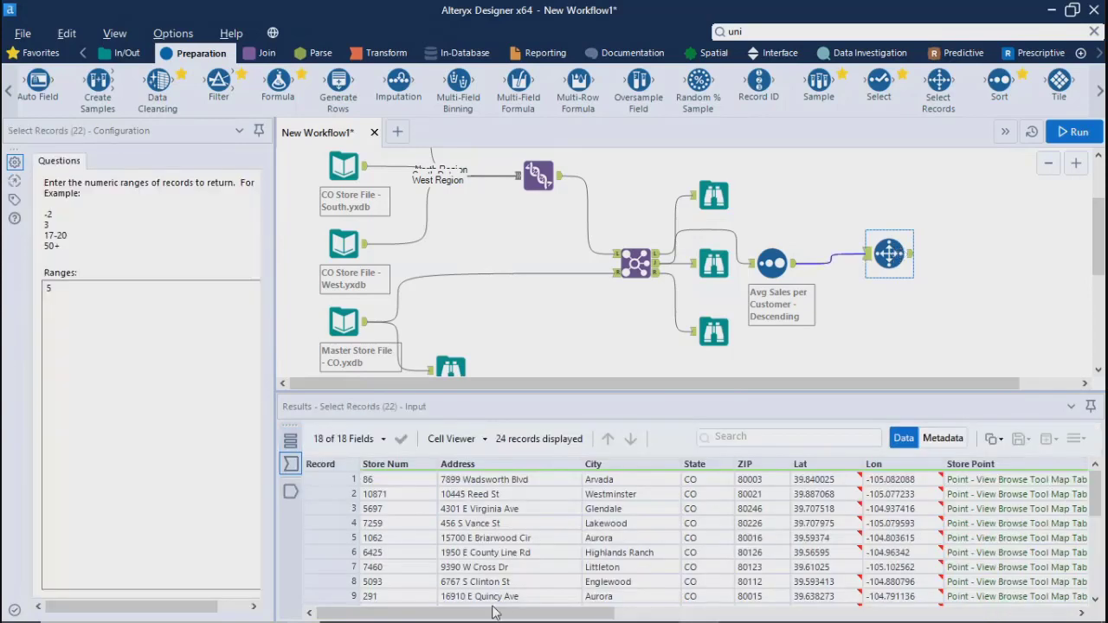
pyautogui.moveTo(493, 617); pyautogui.dragTo(528, 618)
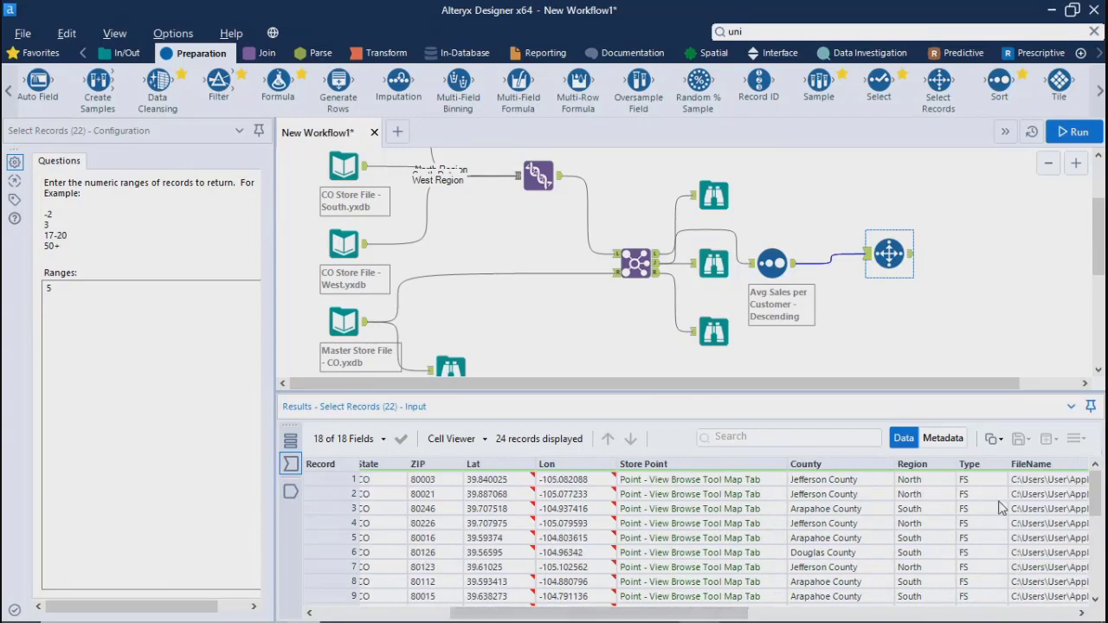
pyautogui.moveTo(1095, 488)
pyautogui.mouseDown()
pyautogui.moveTo(1101, 532)
pyautogui.moveTo(1101, 490)
pyautogui.mouseUp()
pyautogui.moveTo(638, 616); pyautogui.dragTo(500, 616)
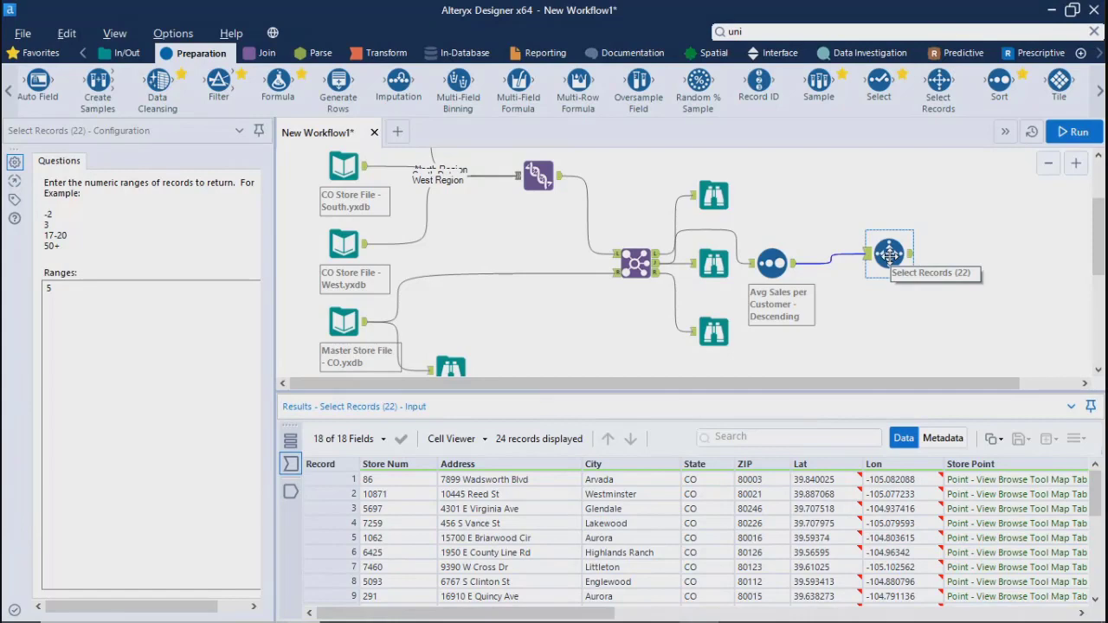
pyautogui.click(1007, 286)
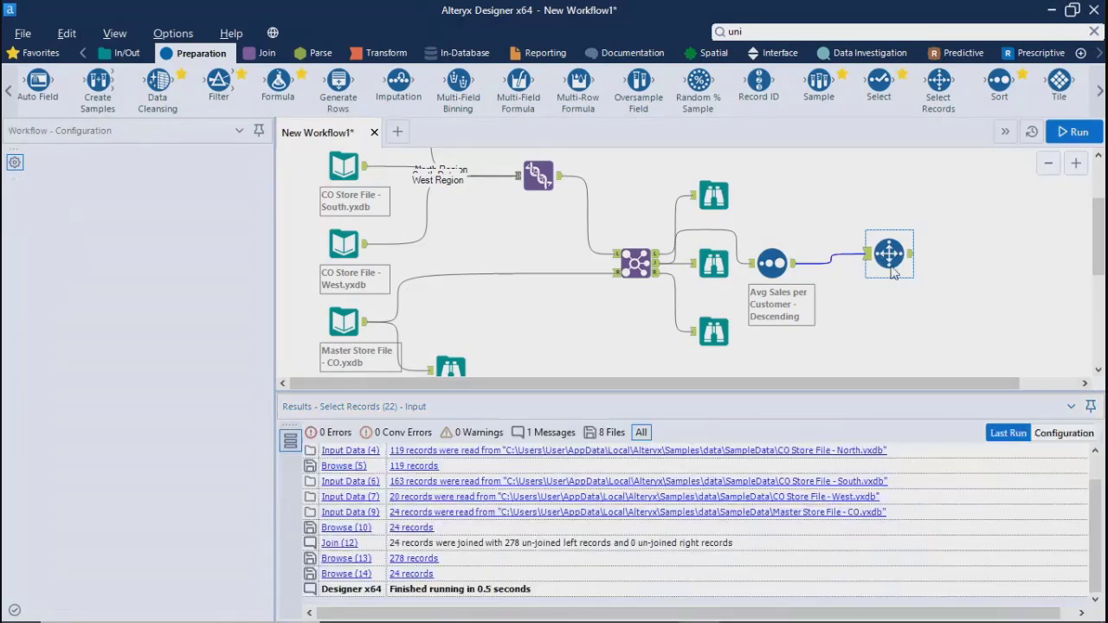
pyautogui.click(886, 256)
pyautogui.press('Delete')
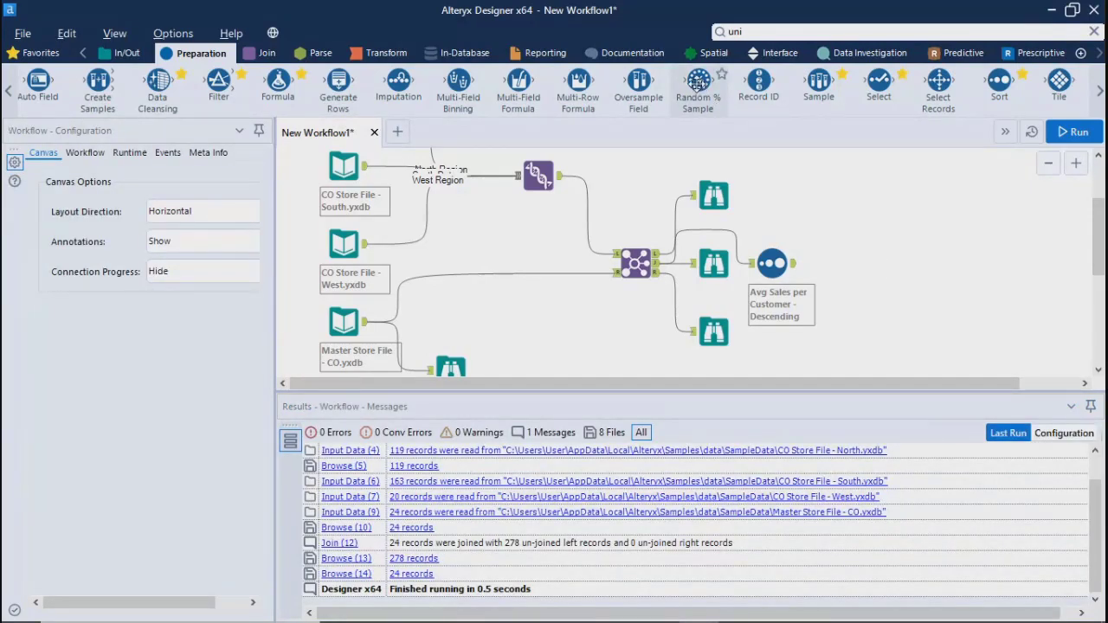
# Add a Random % Sample tool after the Sort tool, set it to return 5 random records, and run the workflow
pyautogui.moveTo(698, 83); pyautogui.dragTo(889, 262)
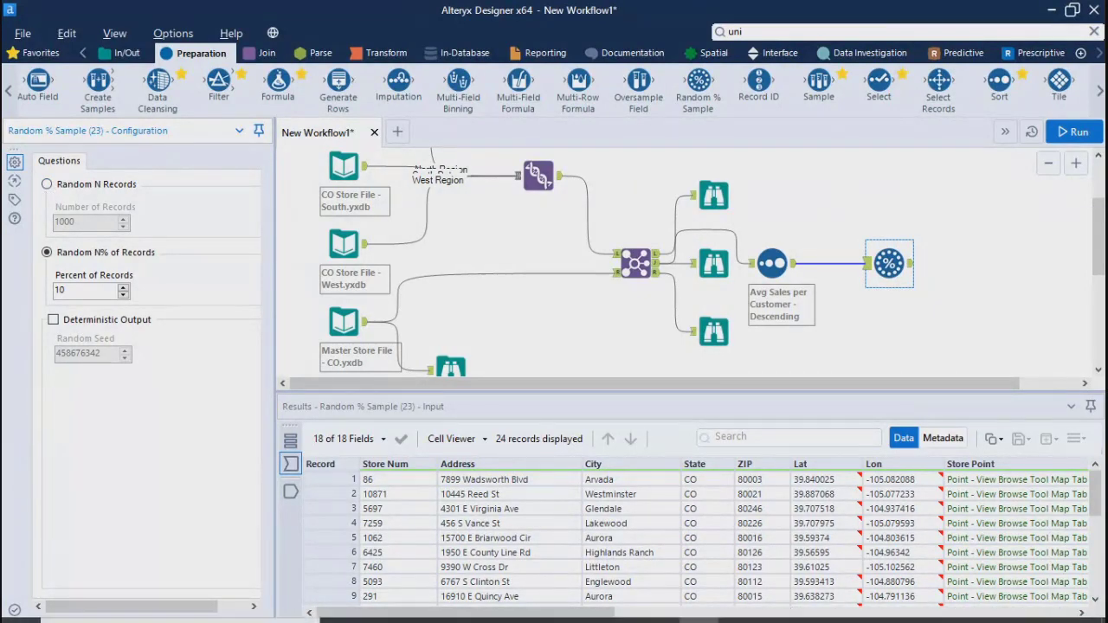
pyautogui.moveTo(485, 592)
pyautogui.click(419, 553)
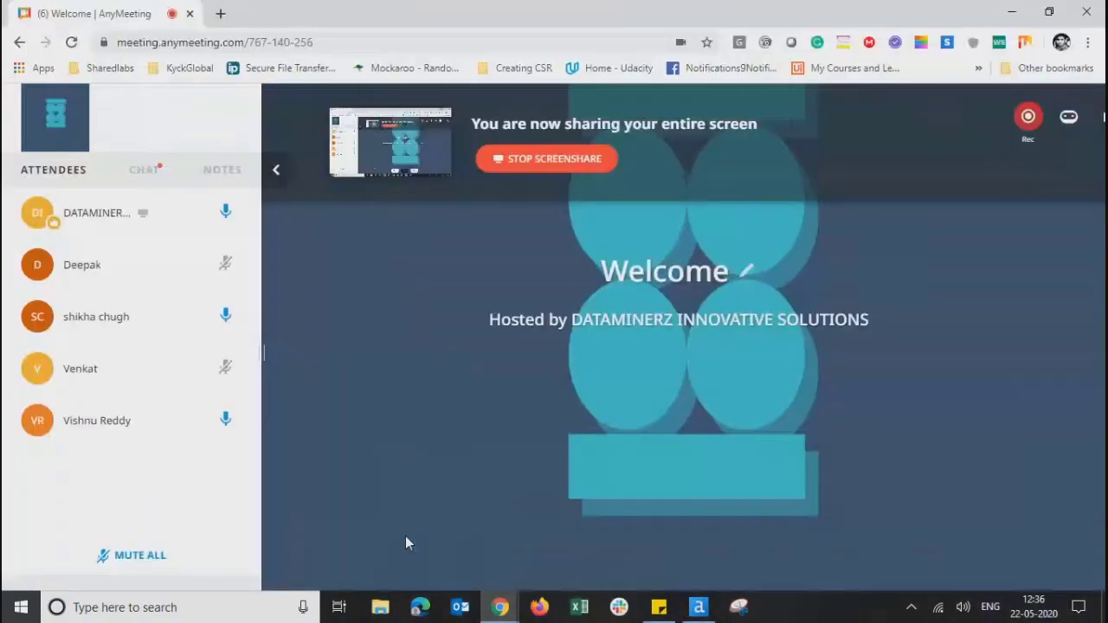
pyautogui.click(1012, 16)
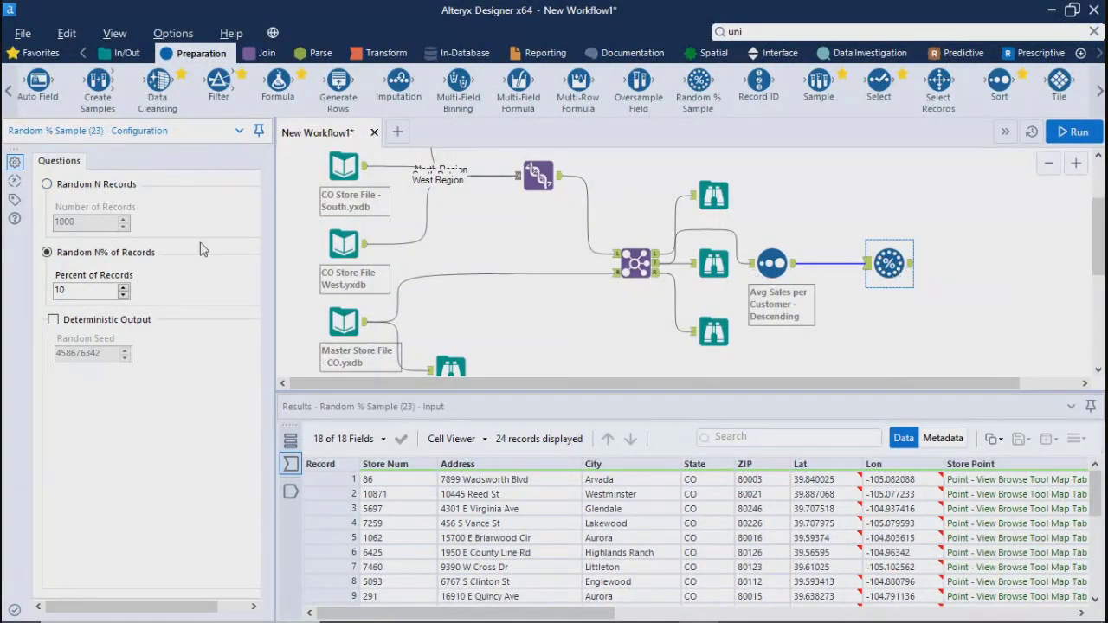
pyautogui.click(48, 186)
pyautogui.moveTo(83, 222); pyautogui.dragTo(51, 222)
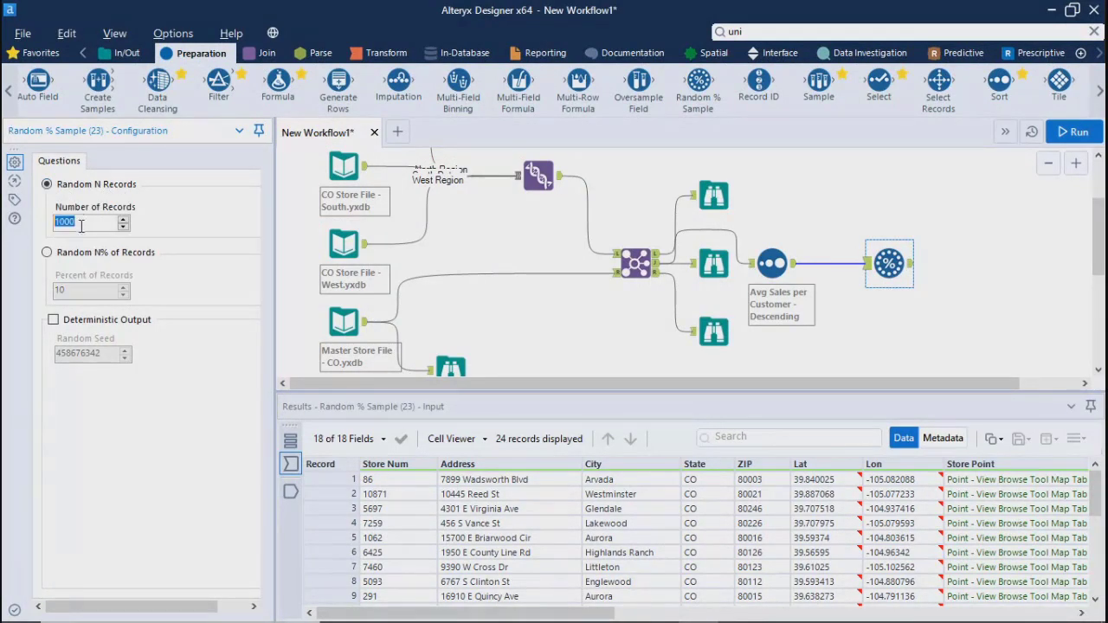
pyautogui.write('5')
pyautogui.click(1075, 128)
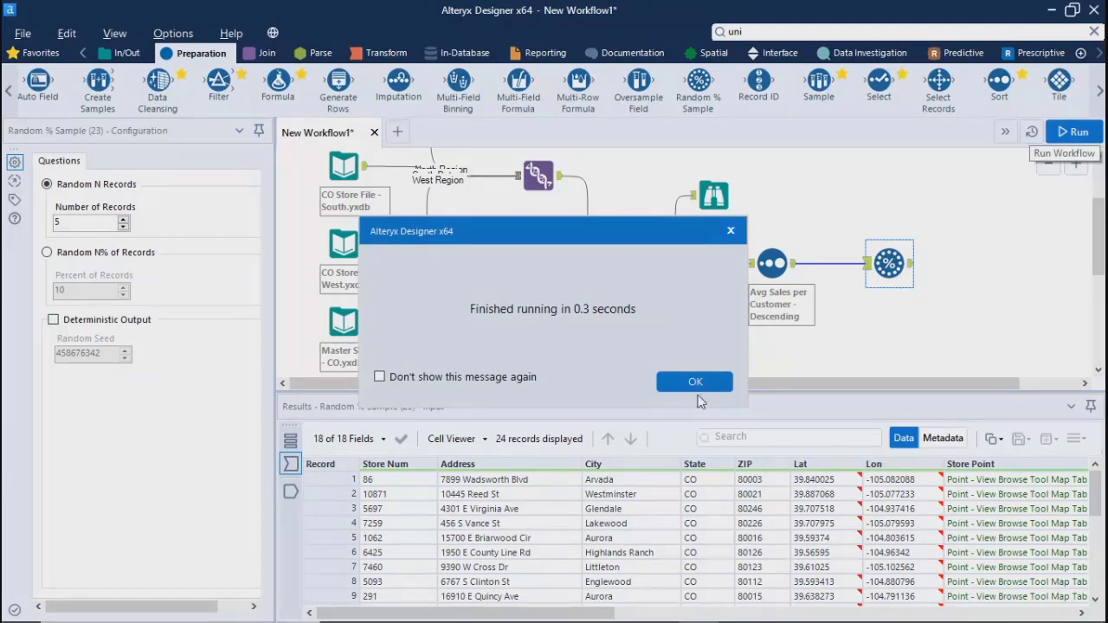
pyautogui.click(696, 382)
# Compare the Random % Sample tool's input records with its output records
pyautogui.scroll(-2, 1080, 502)
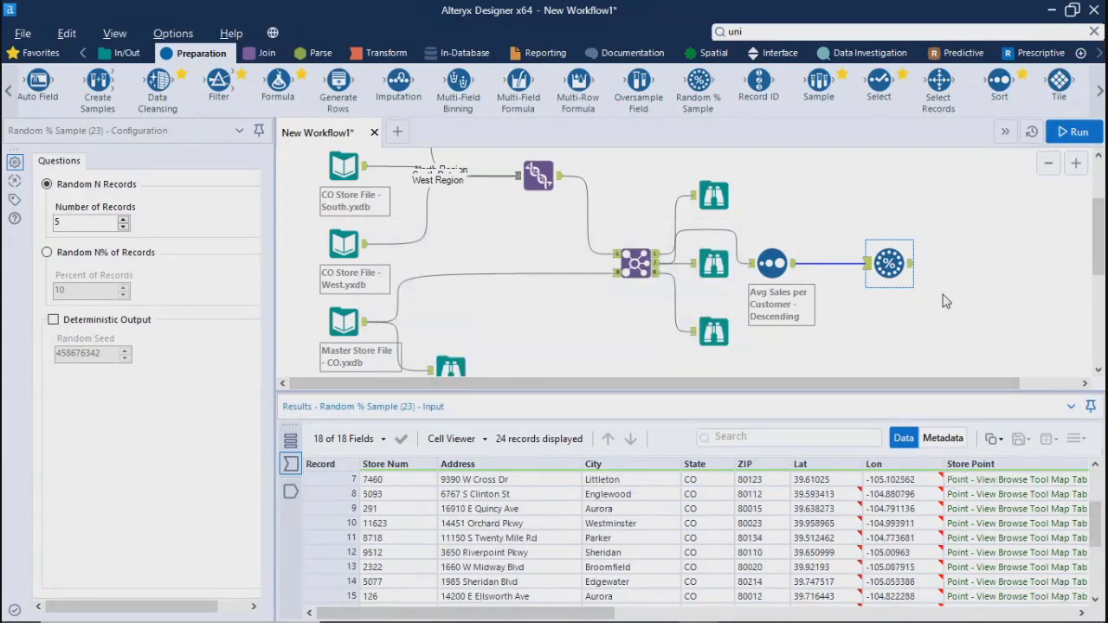
pyautogui.click(910, 265)
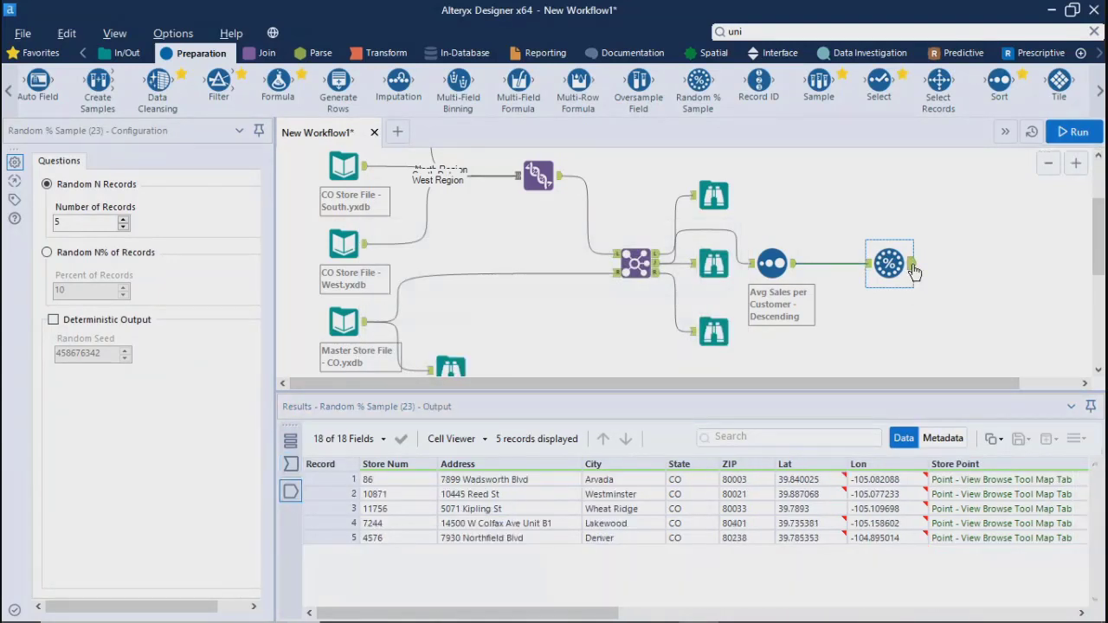
pyautogui.moveTo(457, 615); pyautogui.dragTo(396, 617)
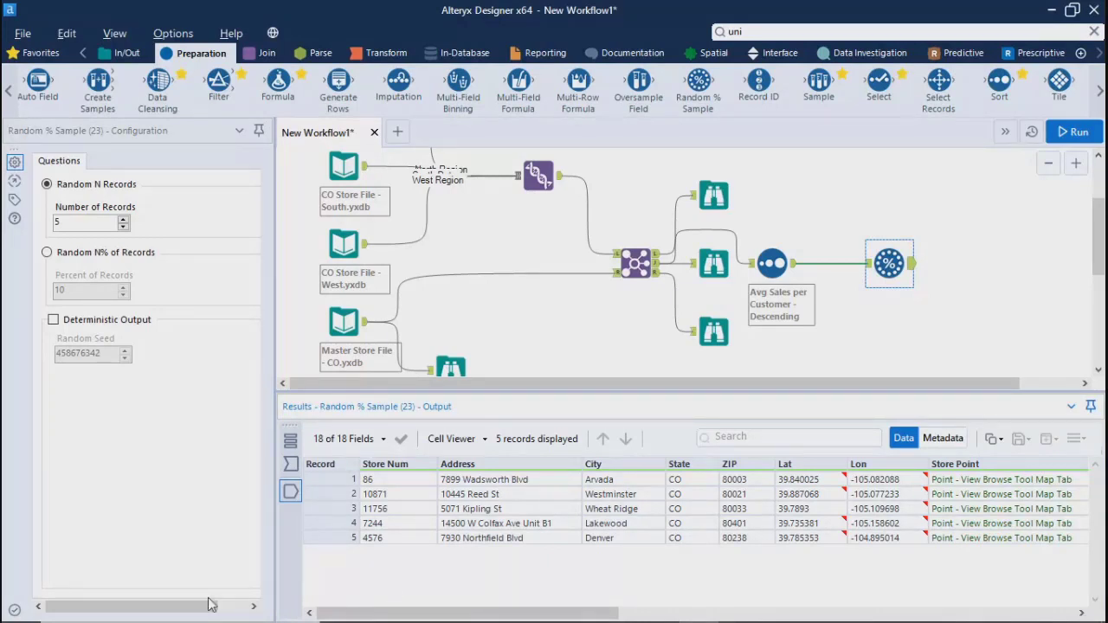
# Move the Sort tool slightly closer to the Random % Sample tool and delete the Random % Sample tool from the workflow
pyautogui.click(106, 223)
pyautogui.moveTo(65, 223); pyautogui.dragTo(39, 225)
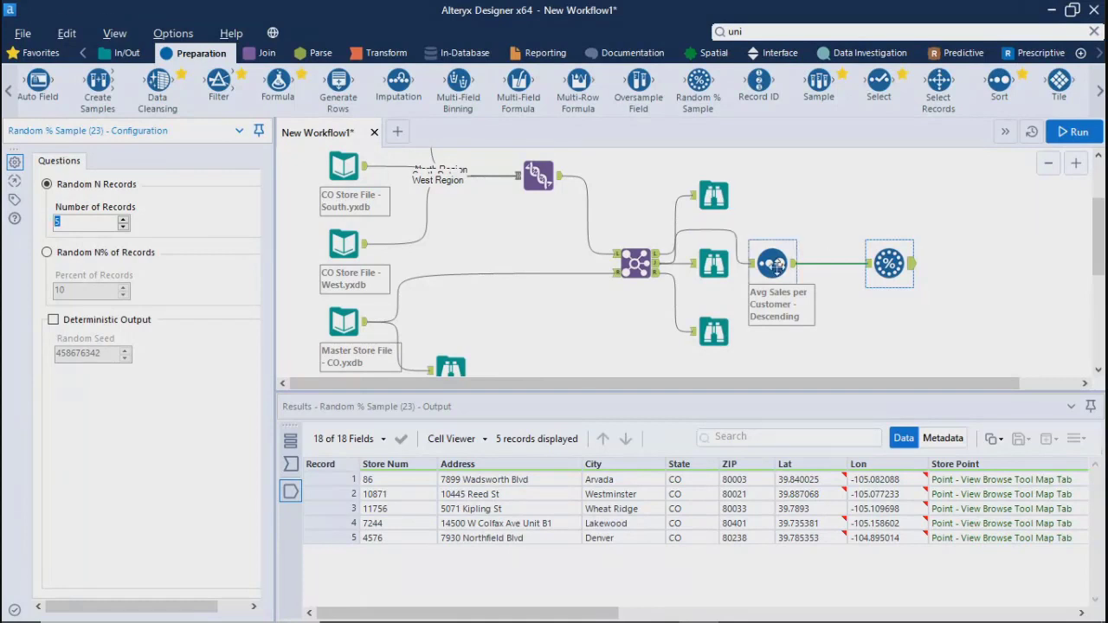
pyautogui.moveTo(773, 286); pyautogui.dragTo(792, 276)
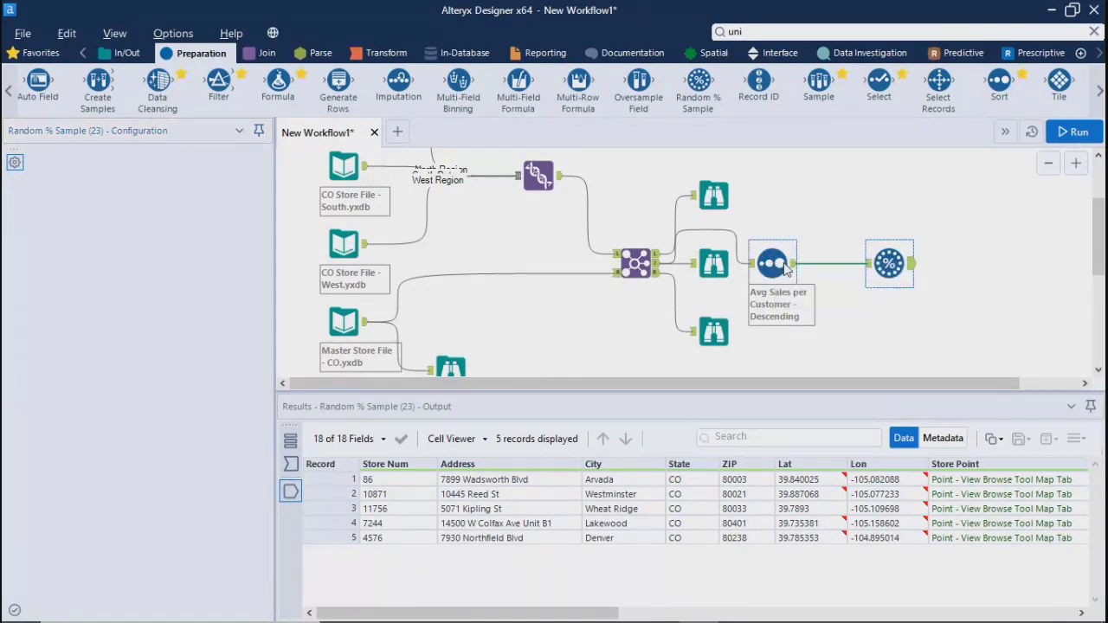
pyautogui.moveTo(610, 612); pyautogui.dragTo(347, 614)
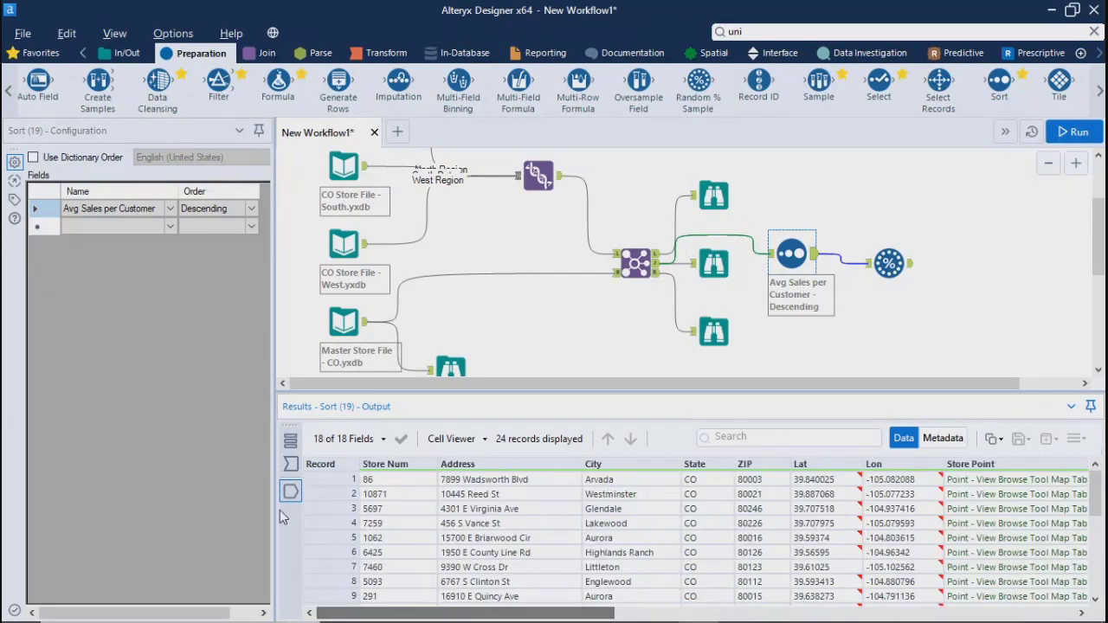
pyautogui.click(923, 344)
pyautogui.hotkey('ctrl', 'r')
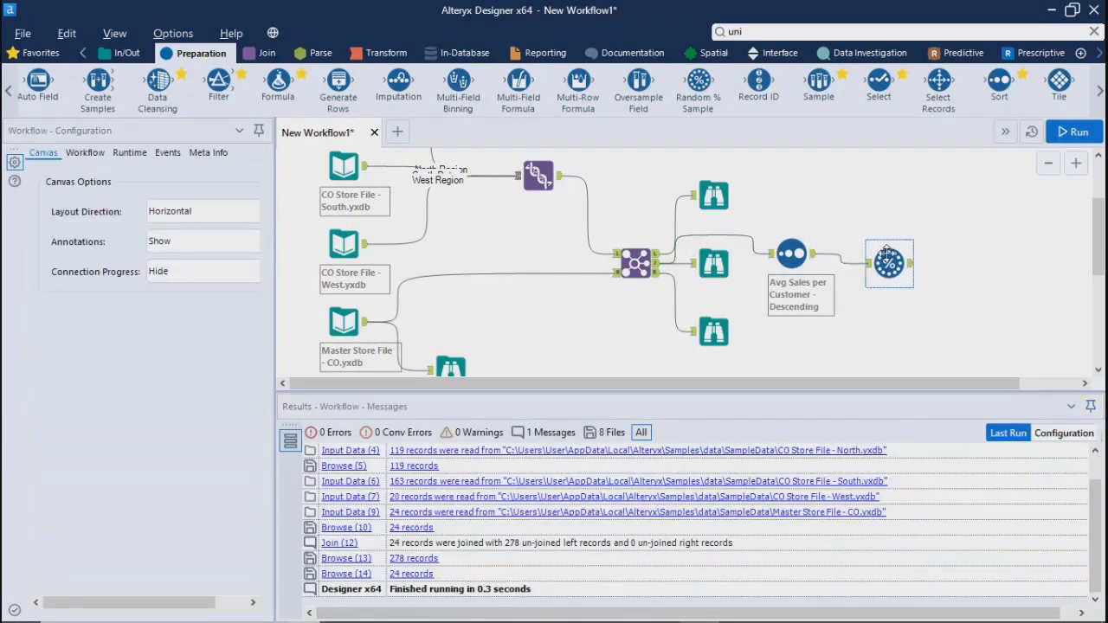
pyautogui.click(887, 256)
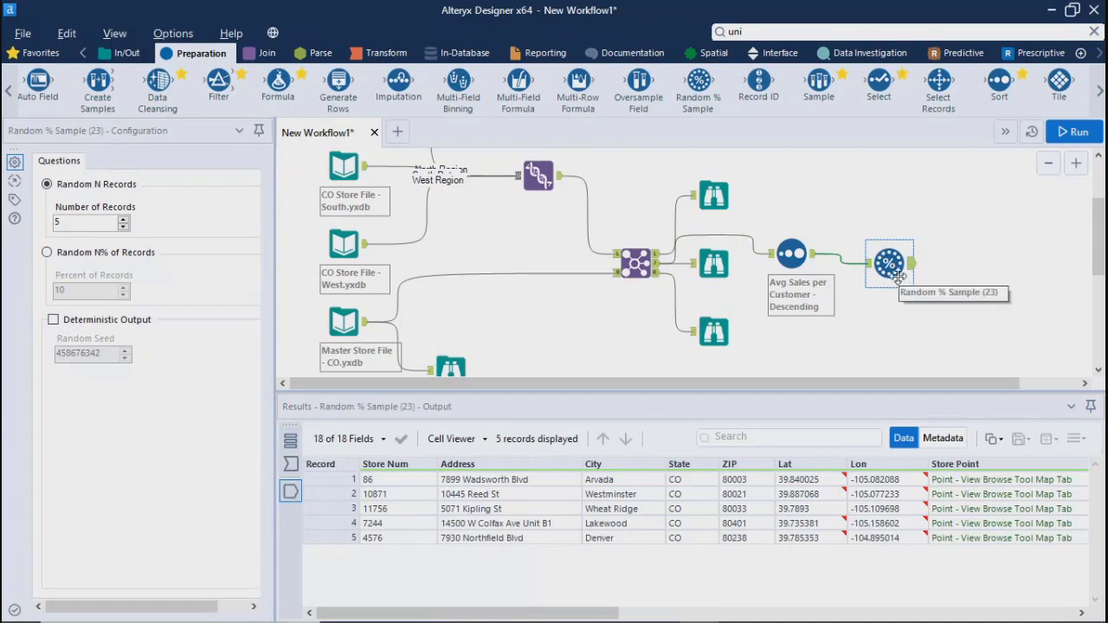
pyautogui.press('Delete')
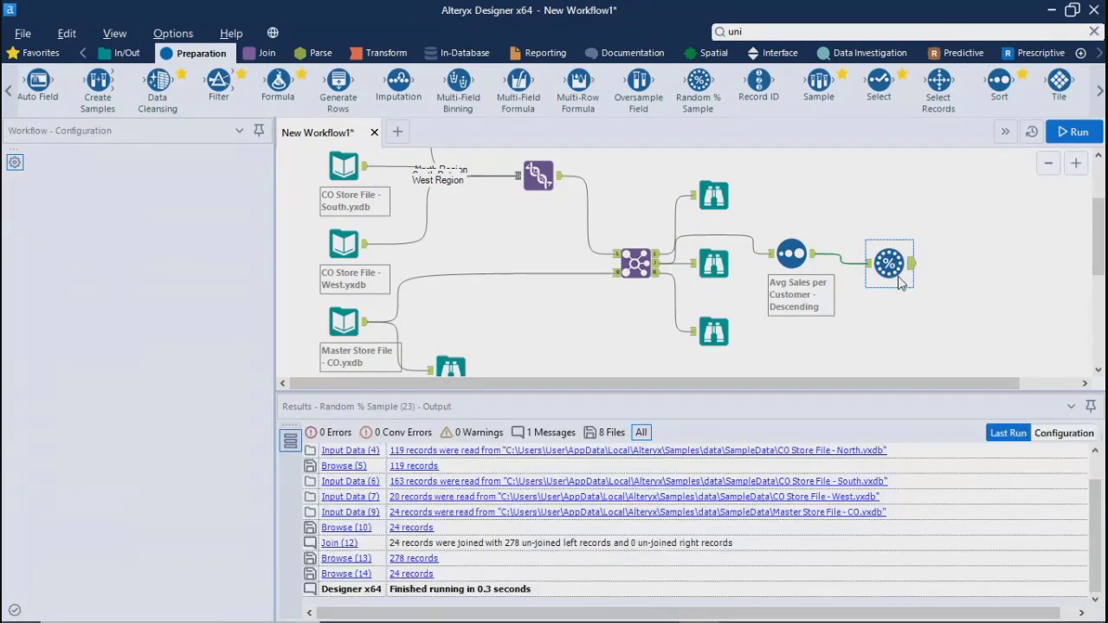
# Add a Sample tool after the Sort tool and set it to return the first 5 rows
pyautogui.moveTo(818, 84); pyautogui.dragTo(889, 253)
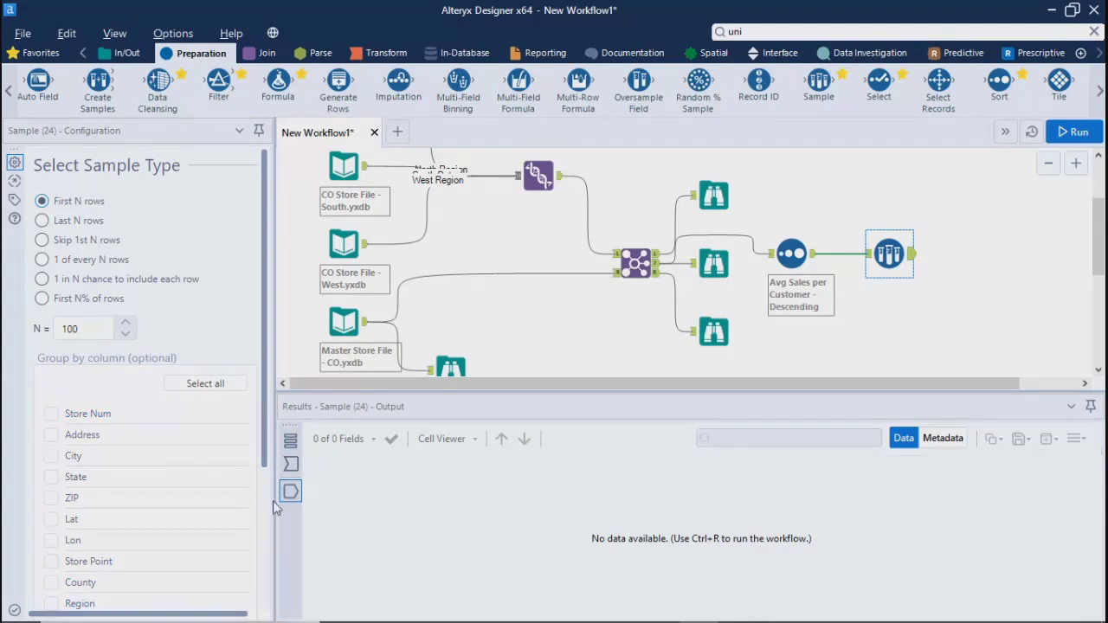
pyautogui.moveTo(262, 443); pyautogui.dragTo(261, 339)
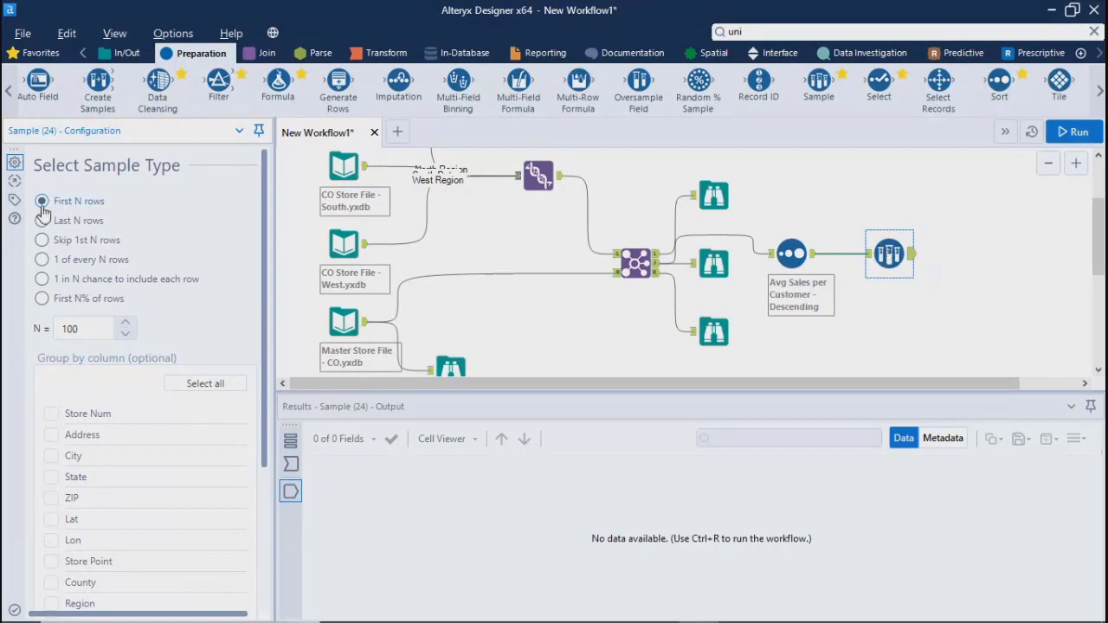
pyautogui.click(93, 336)
pyautogui.press('BackSpace')
pyautogui.press('BackSpace')
pyautogui.press('BackSpace')
pyautogui.write('5')
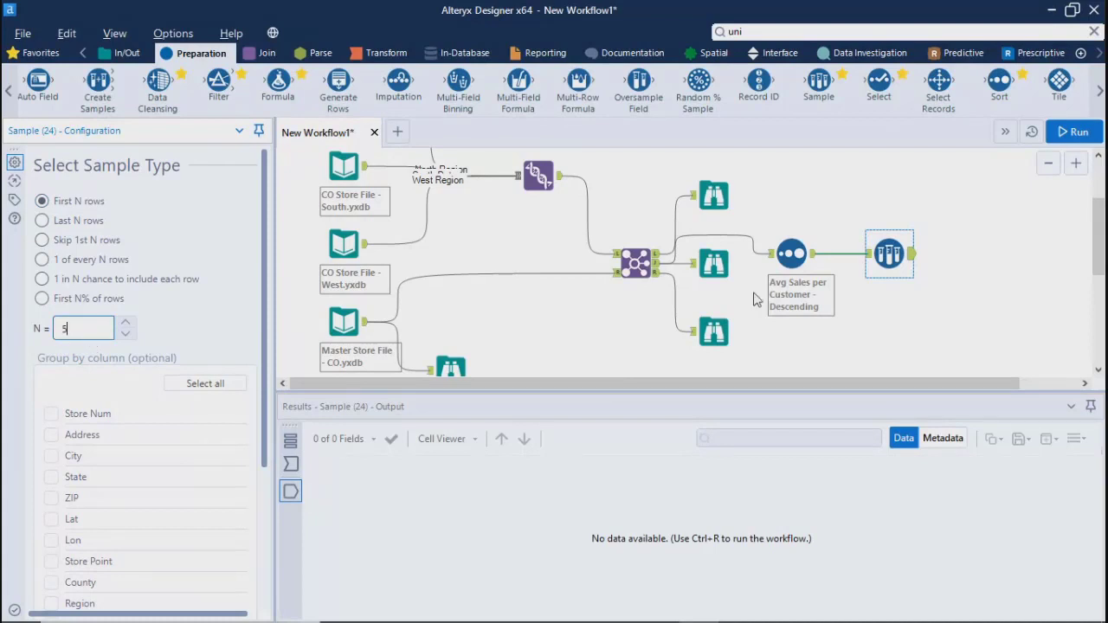
# Group the Sample tool's rows by the Region column and run the workflow
pyautogui.click(169, 324)
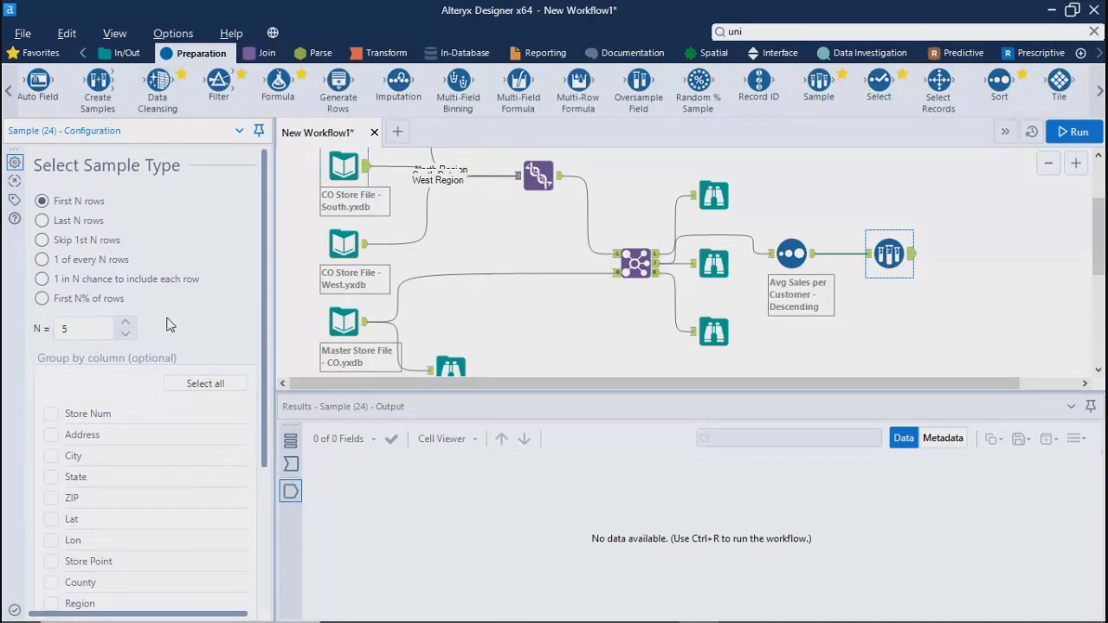
pyautogui.click(51, 604)
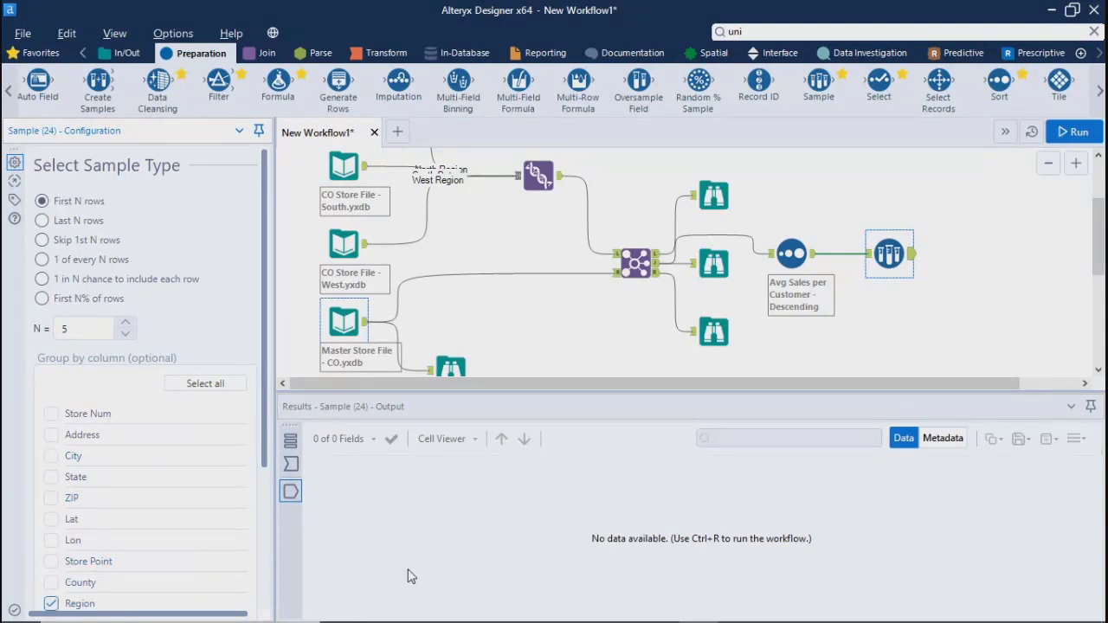
pyautogui.click(989, 218)
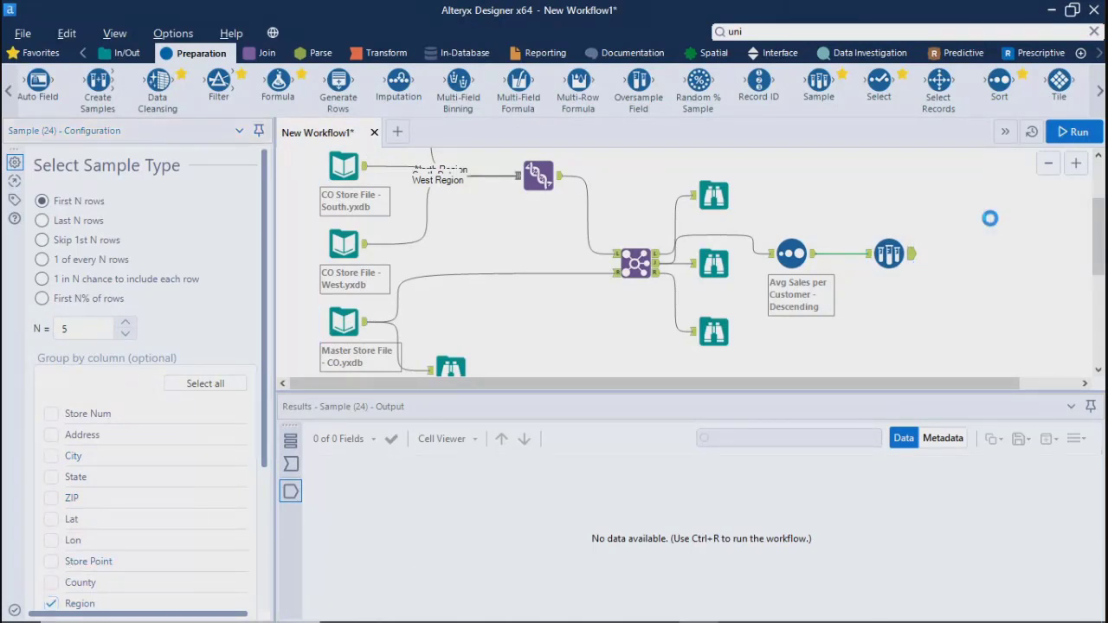
pyautogui.click(1073, 132)
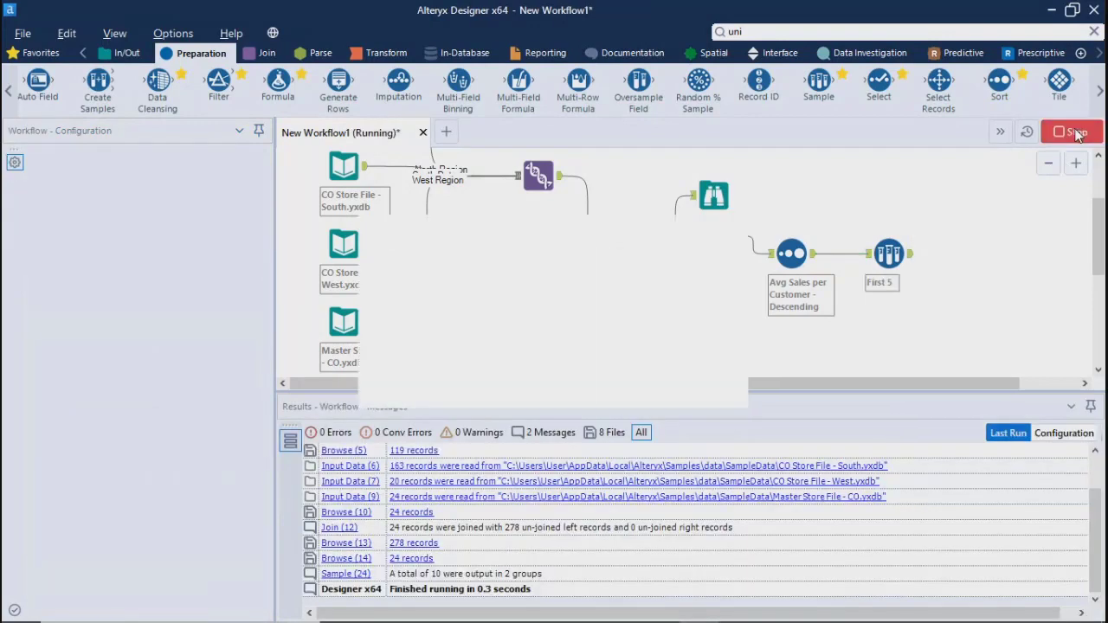
pyautogui.click(695, 378)
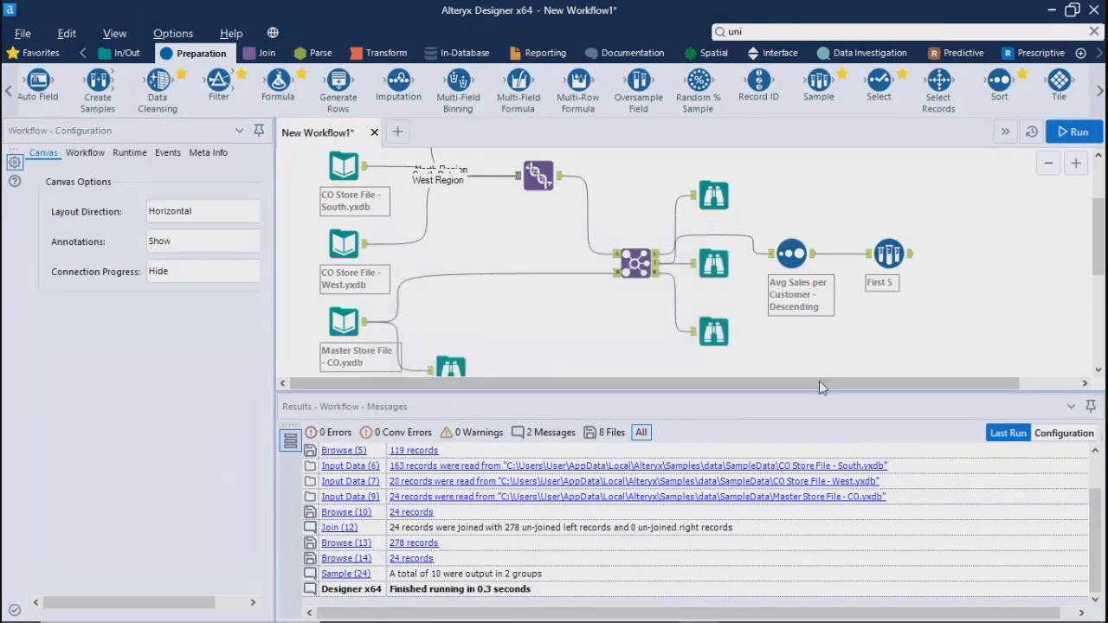
# Examine the Sample tool's output records across their fields, including Region and Avg Sales per Customer
pyautogui.click(911, 264)
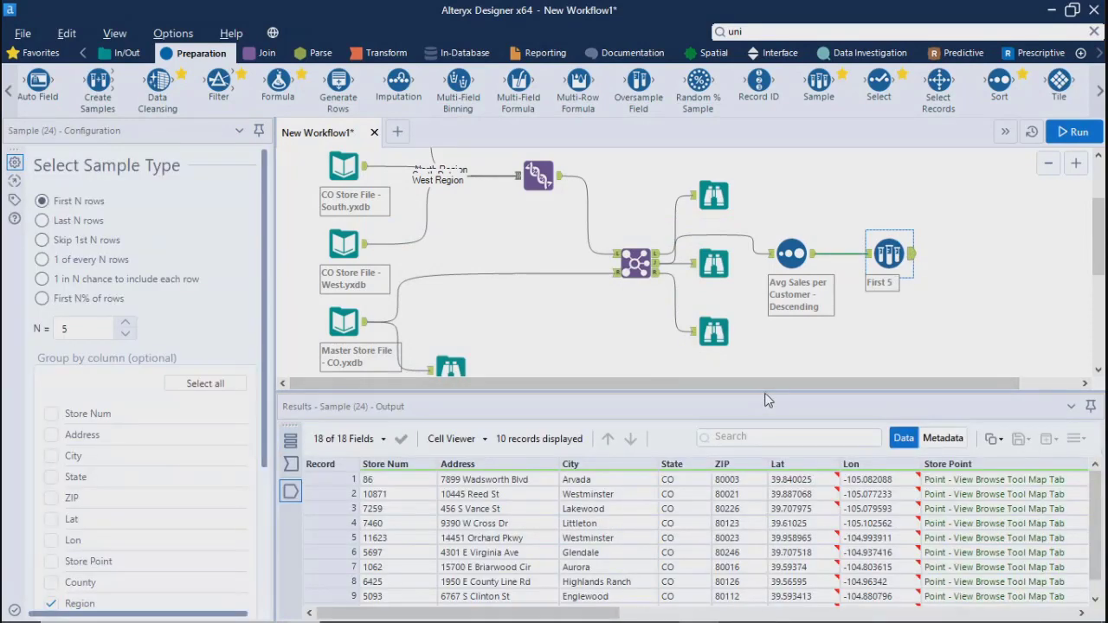
pyautogui.moveTo(765, 400); pyautogui.dragTo(749, 229)
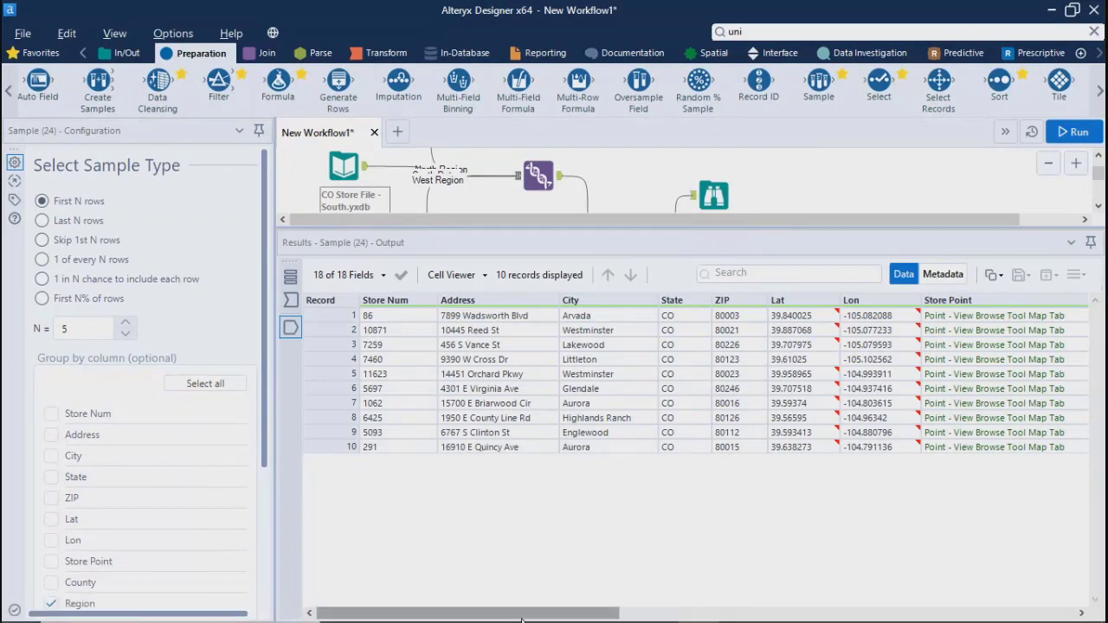
pyautogui.moveTo(522, 620); pyautogui.dragTo(756, 620)
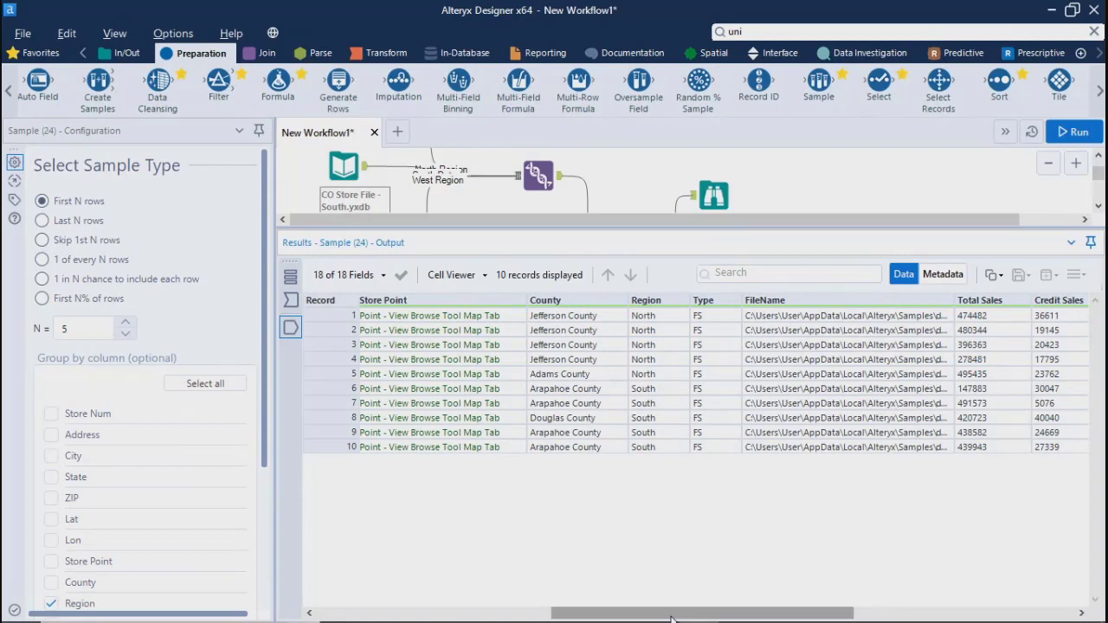
pyautogui.moveTo(671, 618); pyautogui.dragTo(813, 618)
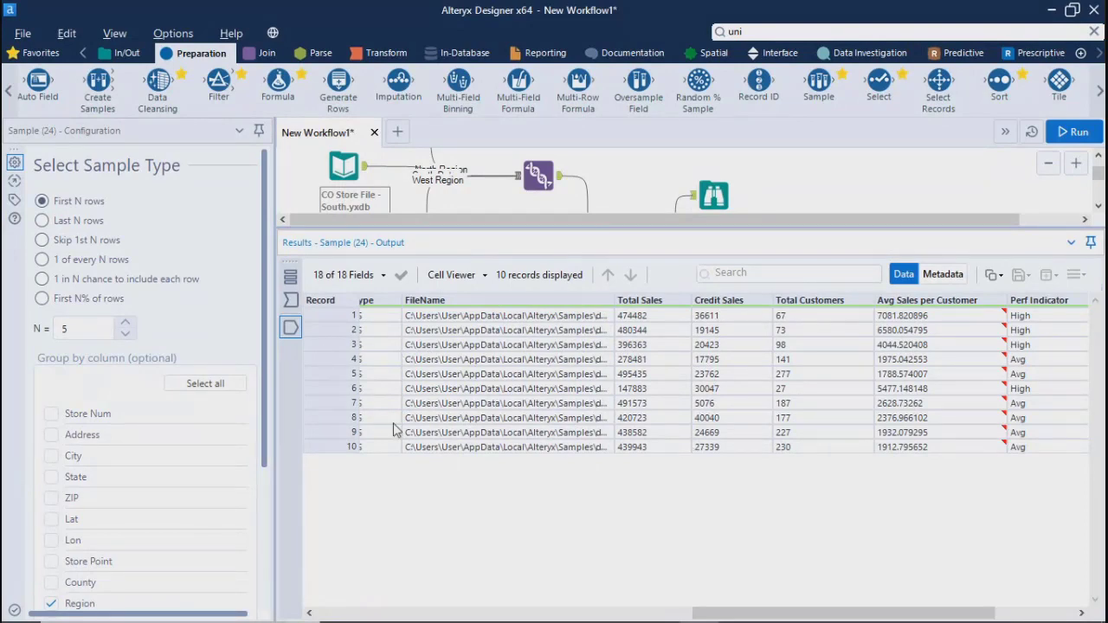
pyautogui.moveTo(786, 617); pyautogui.dragTo(406, 616)
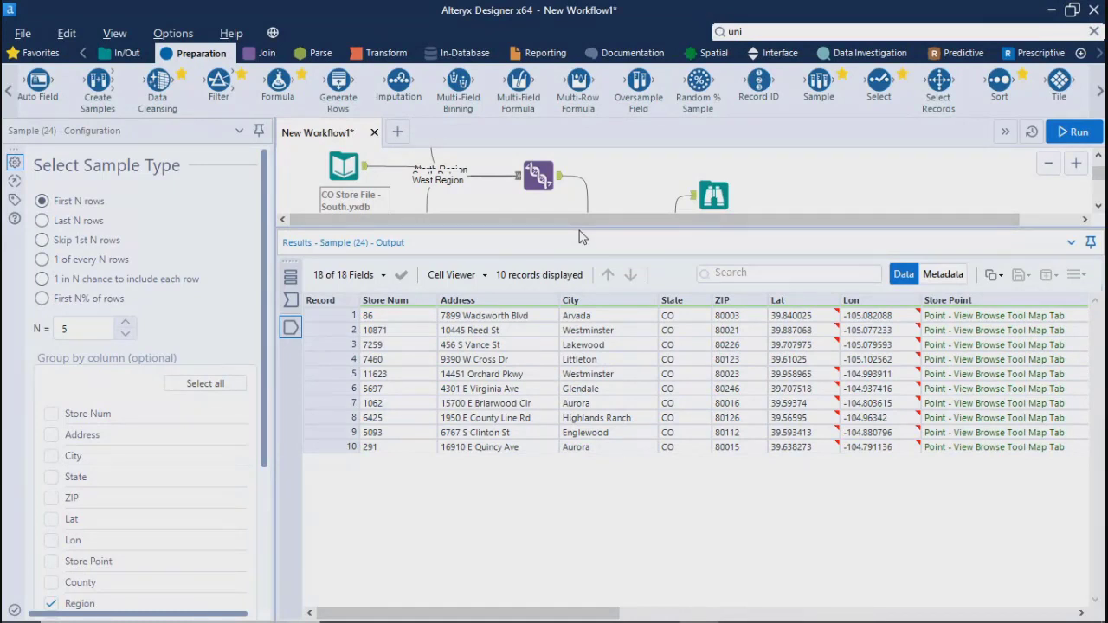
pyautogui.moveTo(580, 229); pyautogui.dragTo(601, 491)
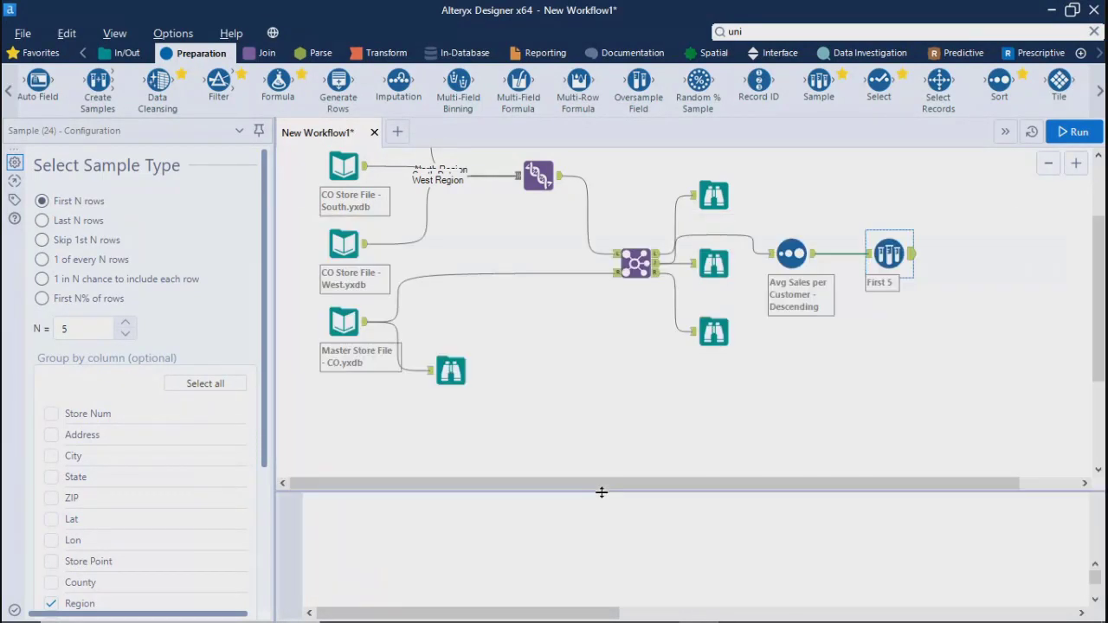
# Compare the Sort tool's full output with the Sample tool's output by Region and Avg Sales per Customer
pyautogui.click(816, 263)
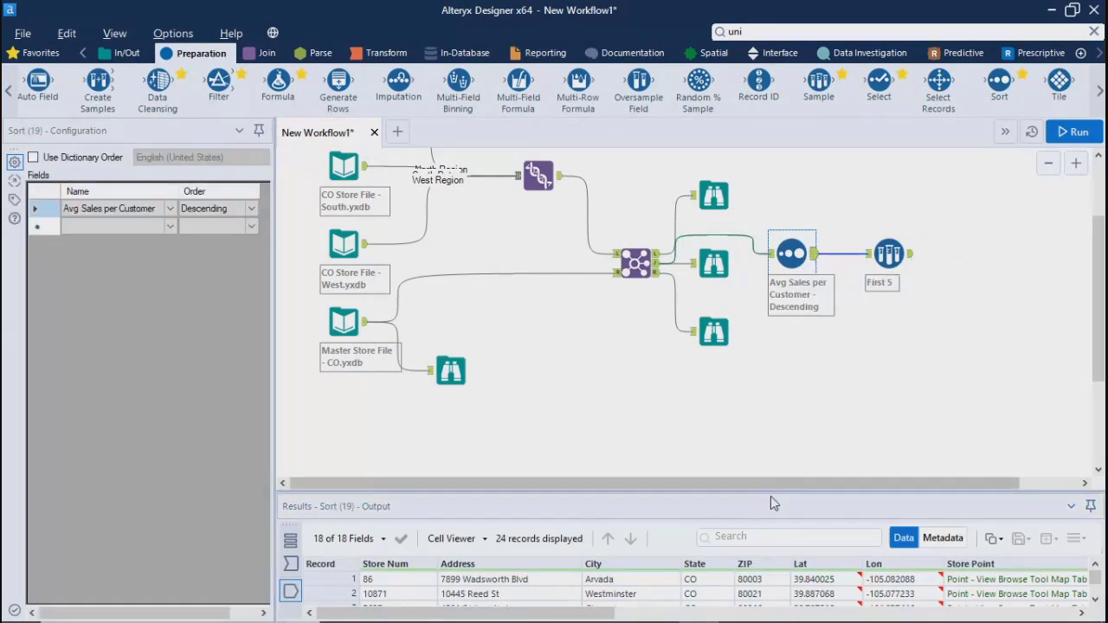
pyautogui.moveTo(770, 491); pyautogui.dragTo(779, 249)
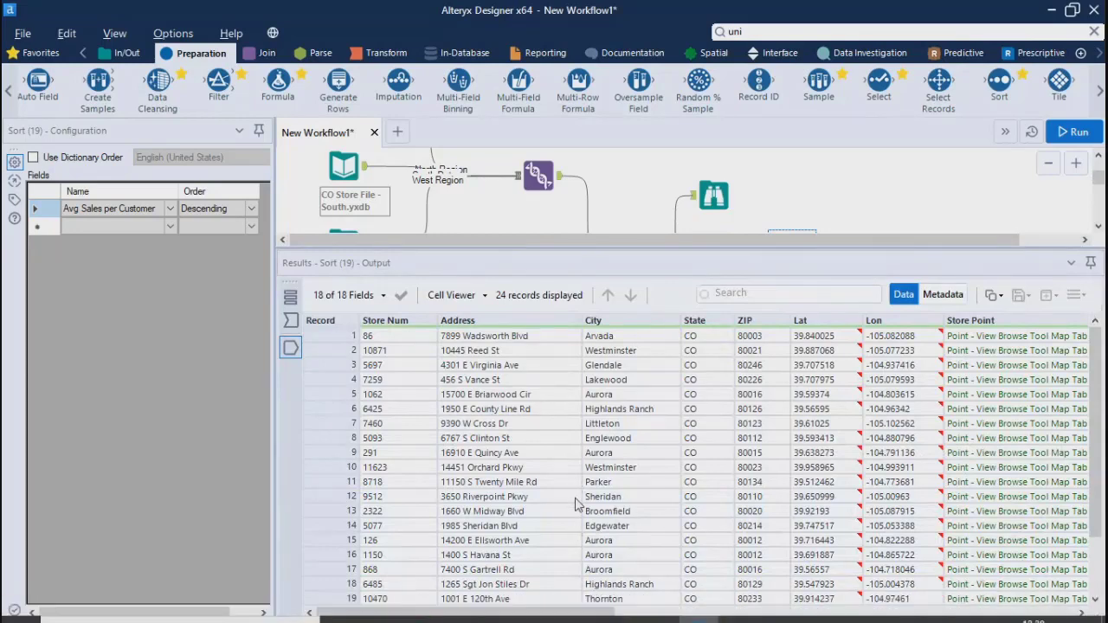
pyautogui.moveTo(575, 616); pyautogui.dragTo(869, 618)
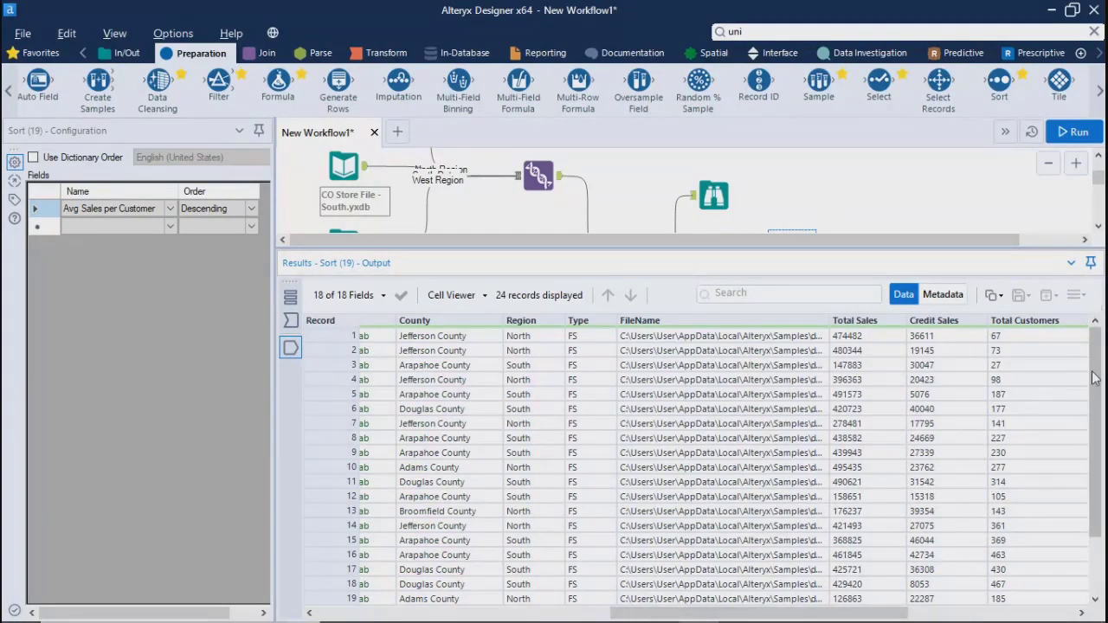
pyautogui.moveTo(1096, 453); pyautogui.dragTo(1104, 429)
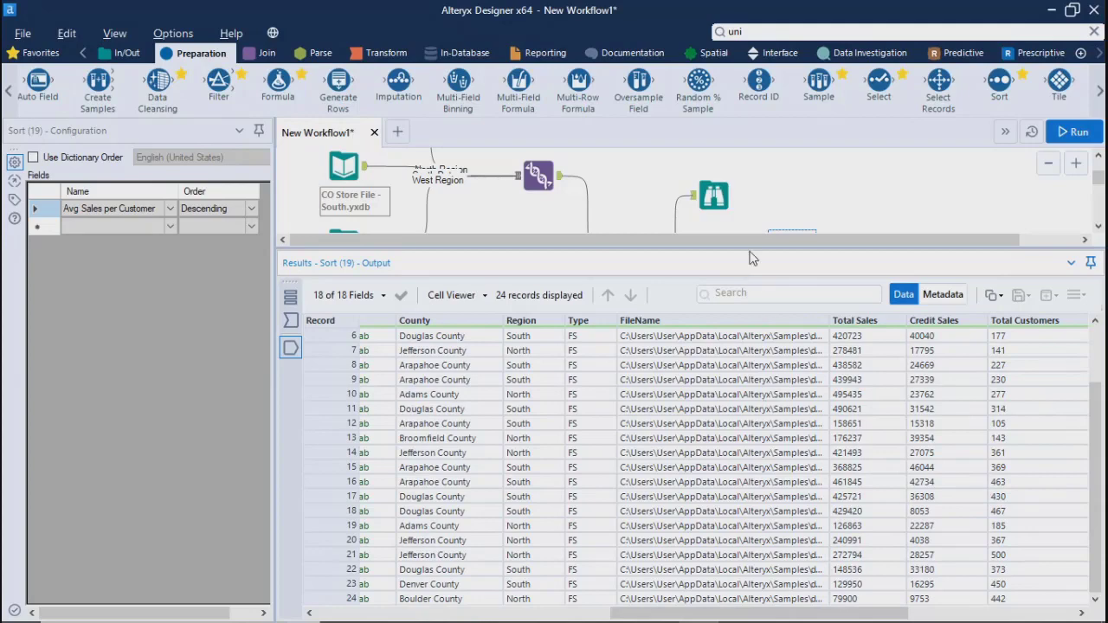
pyautogui.moveTo(752, 257); pyautogui.dragTo(752, 530)
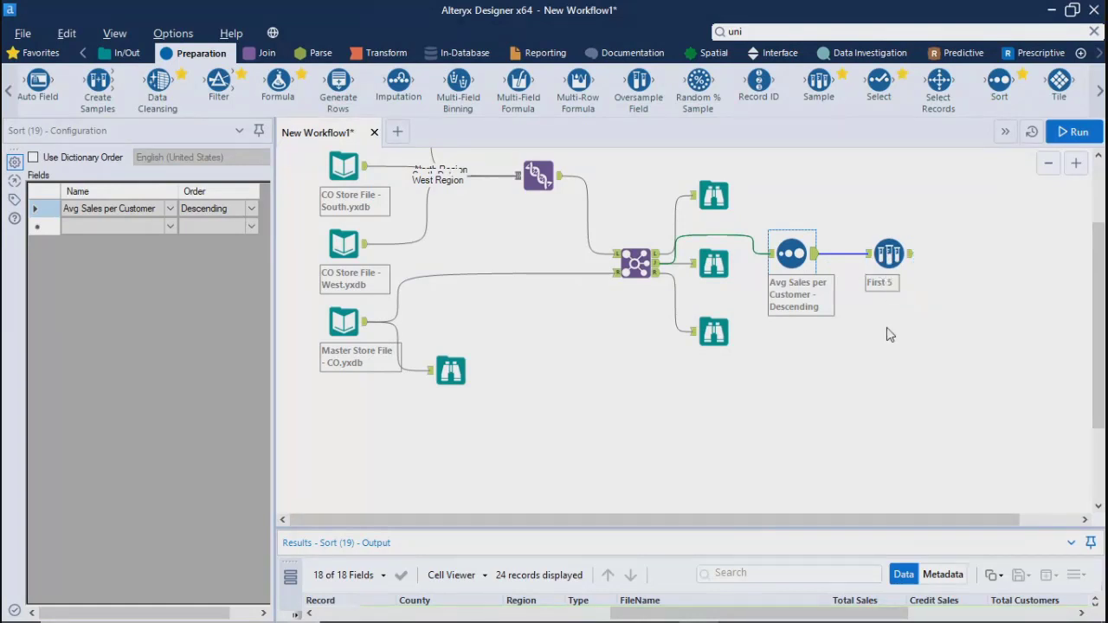
pyautogui.click(909, 260)
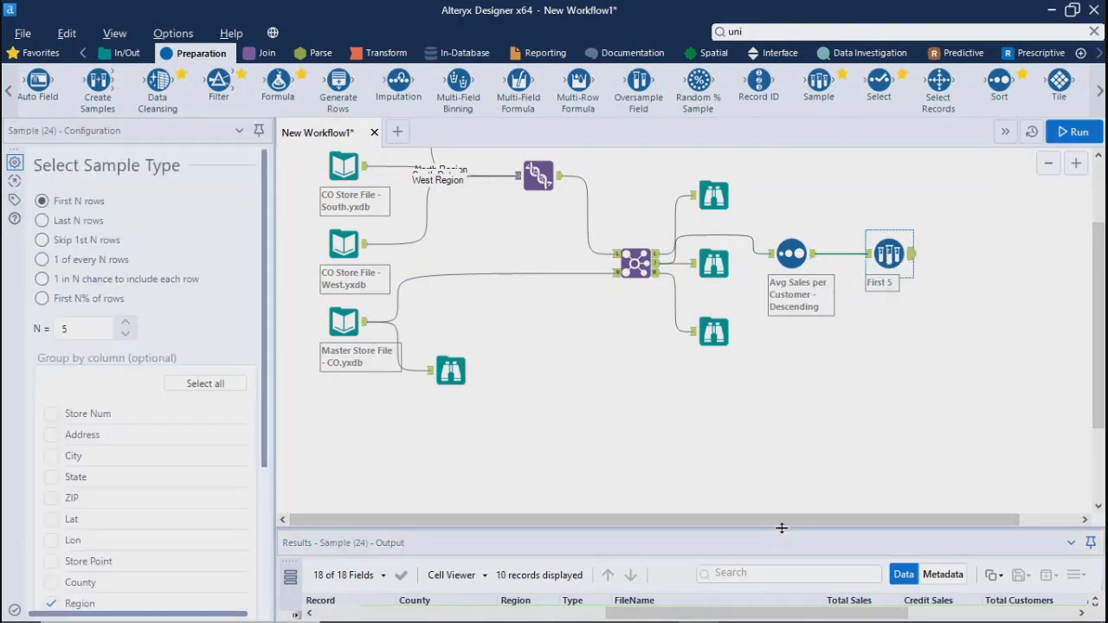
pyautogui.moveTo(782, 528); pyautogui.dragTo(789, 352)
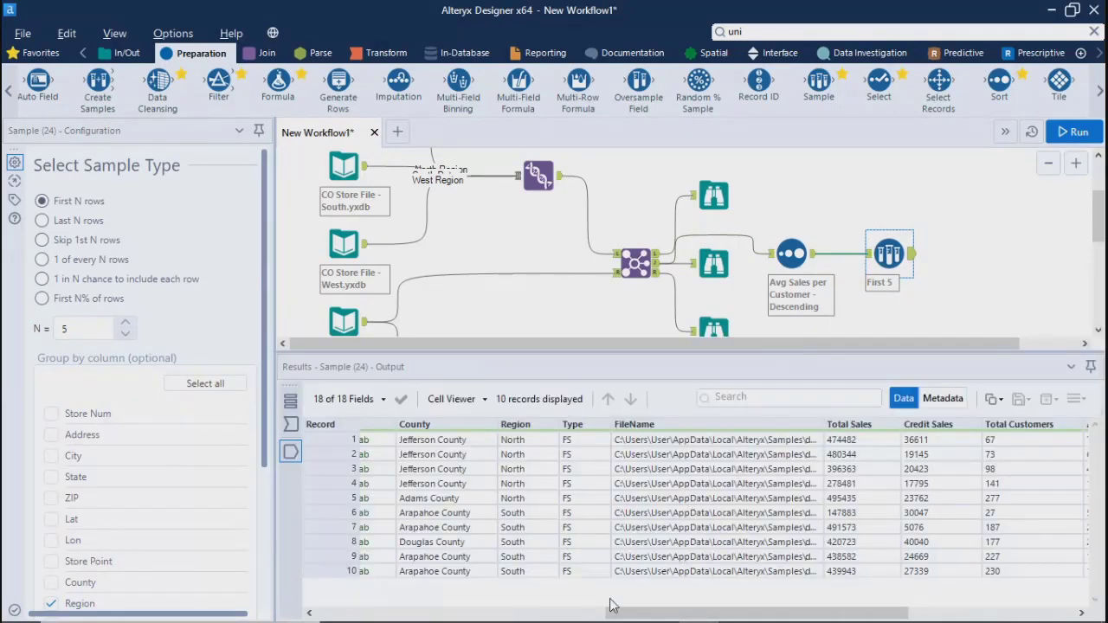
pyautogui.moveTo(619, 618); pyautogui.dragTo(785, 618)
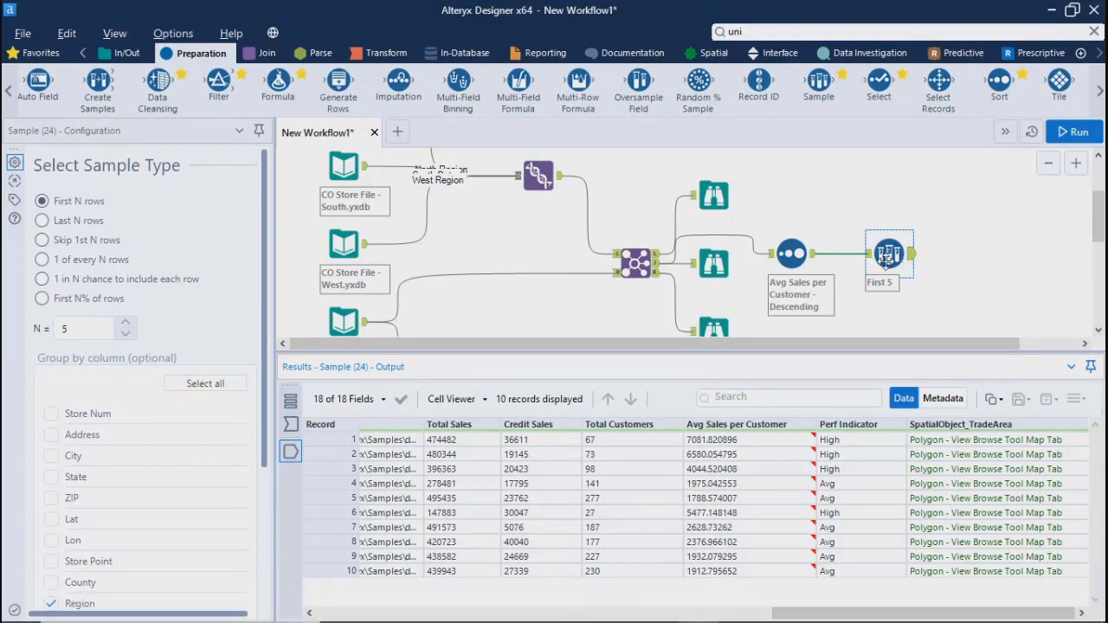
# Reposition the Sample tool slightly above the Sort tool's level and review its output's sales and performance columns
pyautogui.moveTo(886, 260); pyautogui.dragTo(867, 231)
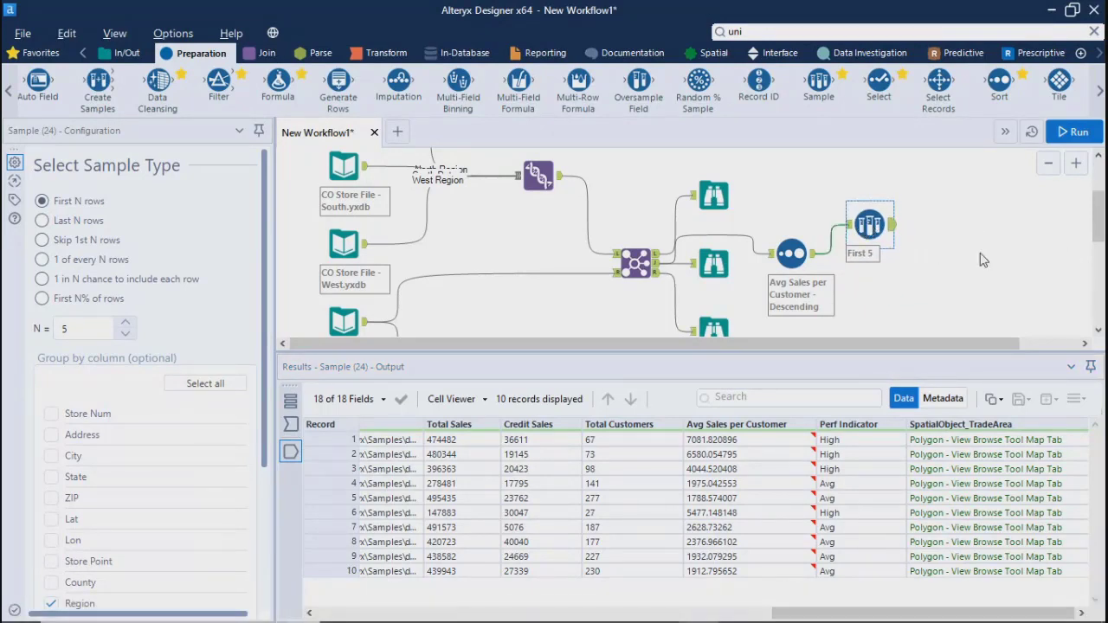
pyautogui.click(981, 260)
pyautogui.hotkey('ctrl', 'r')
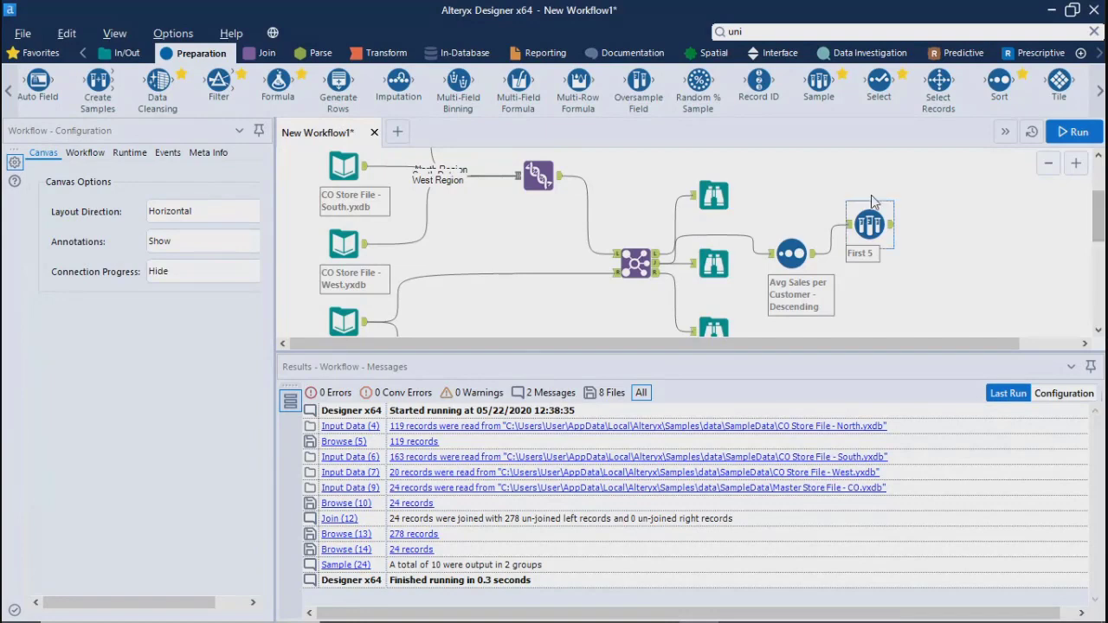
pyautogui.click(875, 227)
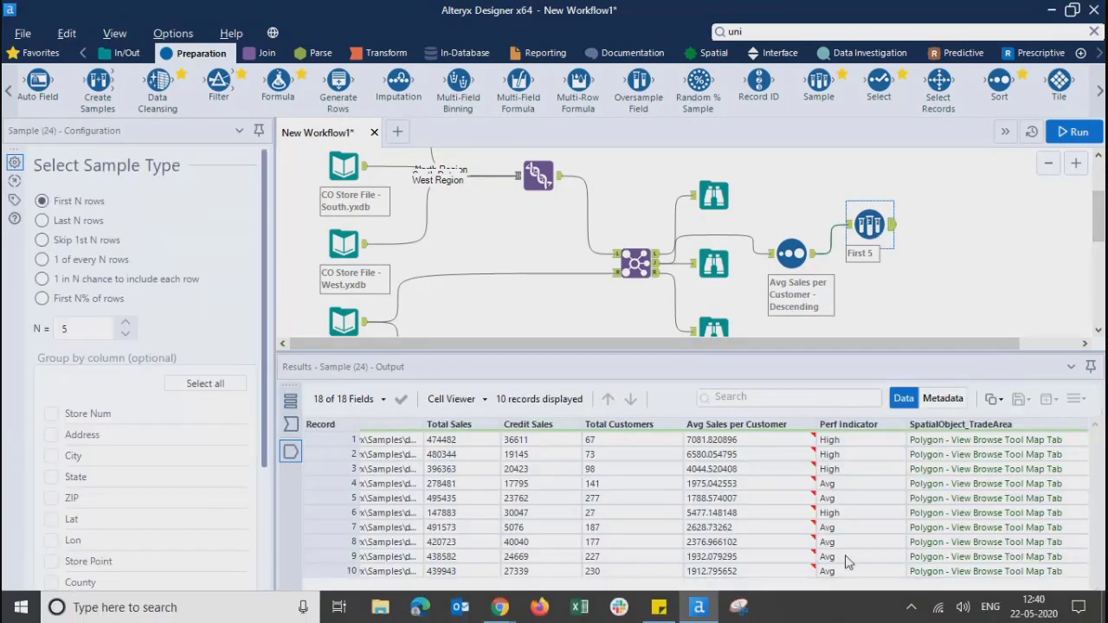
pyautogui.moveTo(840, 615); pyautogui.dragTo(818, 616)
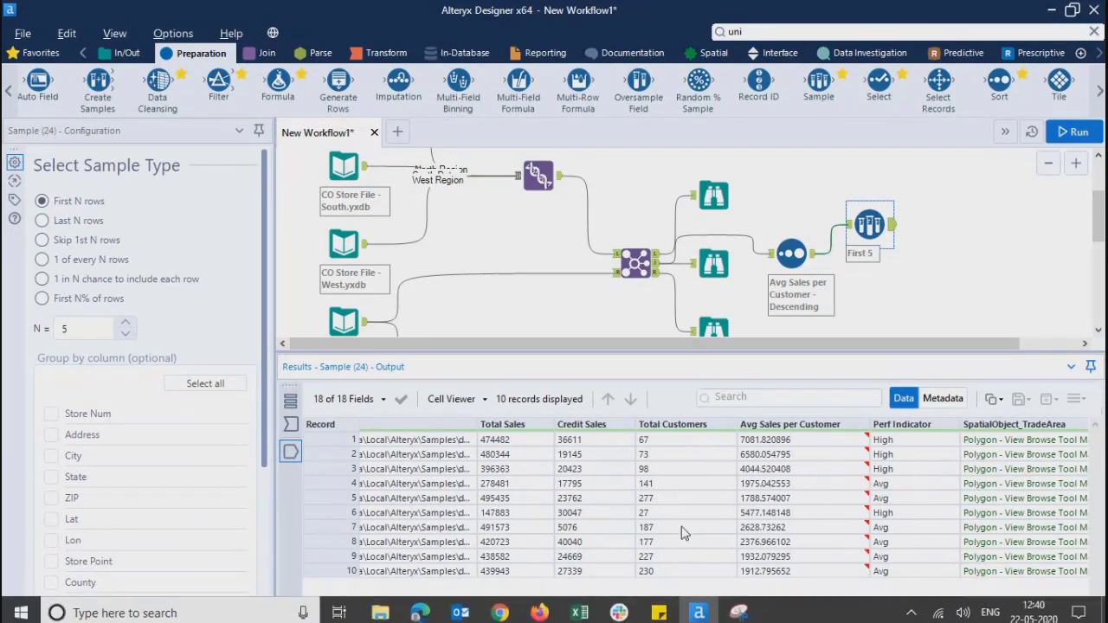
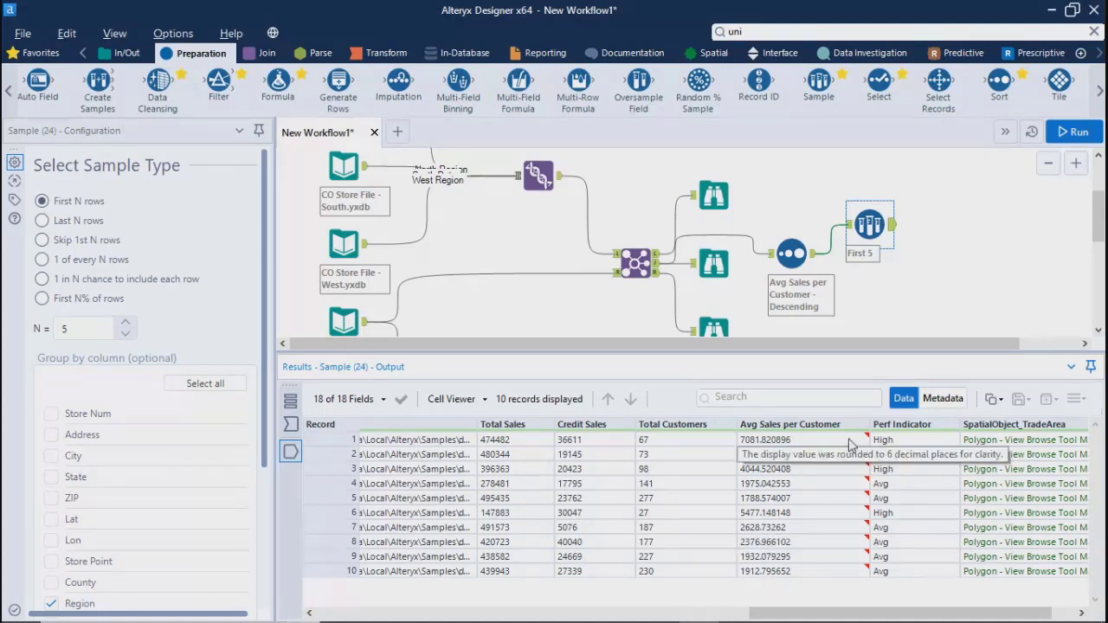
# Add a Formula tool after the Sample tool and create a new output column named Debit Sales
pyautogui.moveTo(273, 76); pyautogui.dragTo(949, 222)
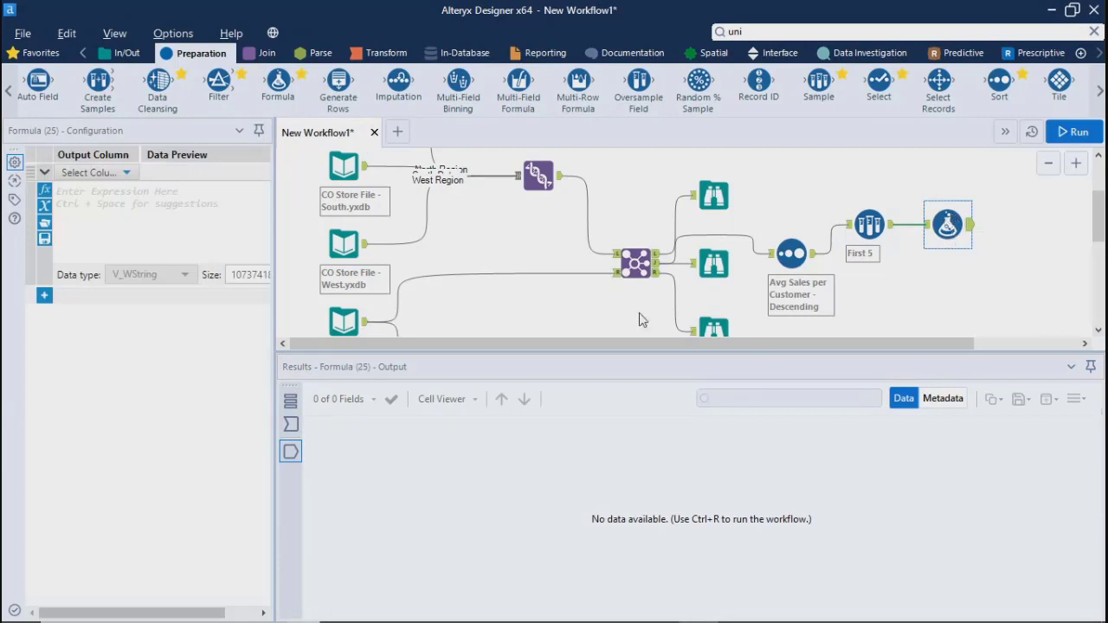
pyautogui.click(83, 203)
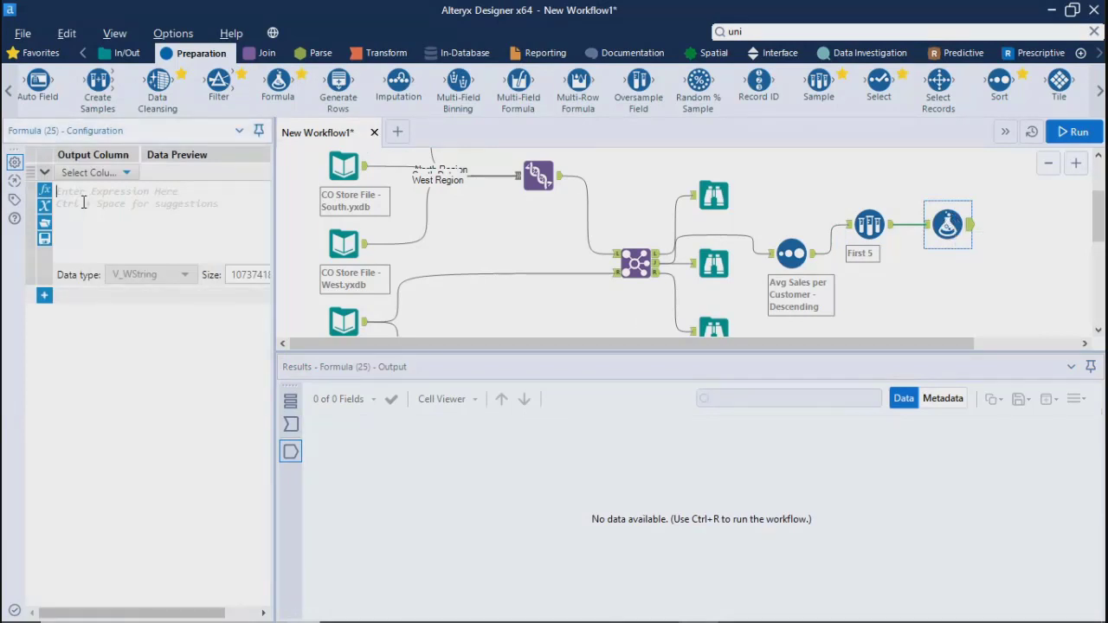
pyautogui.click(126, 172)
pyautogui.click(95, 186)
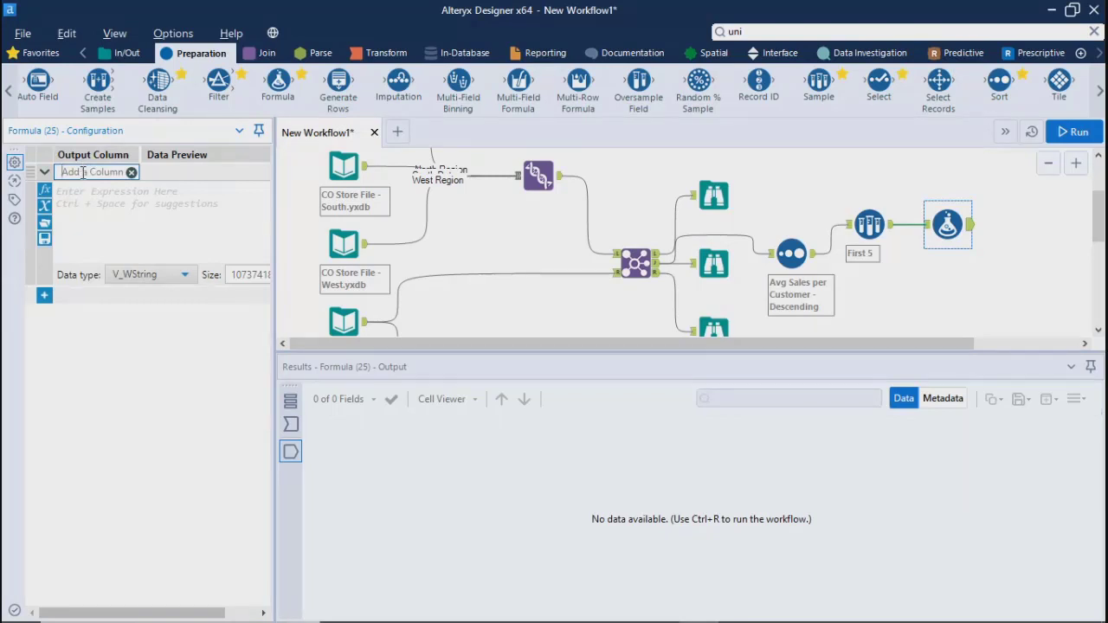
pyautogui.write('Debit Sales')
pyautogui.click(90, 200)
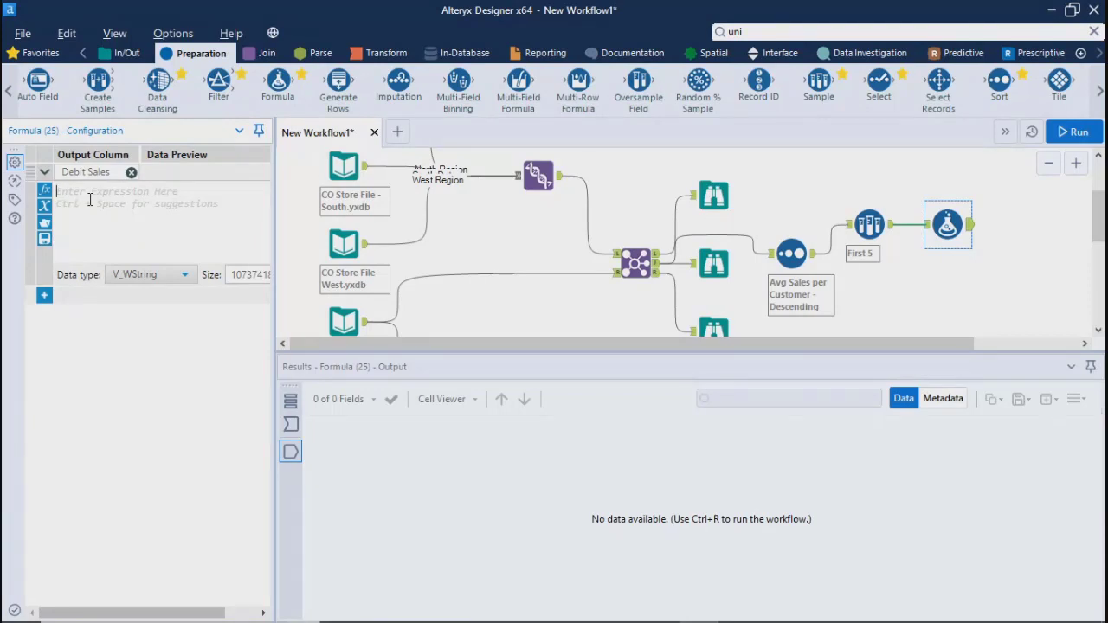
# Build the Debit Sales expression as [Total Sales]-[Credit Sales] from the existing columns
pyautogui.click(45, 205)
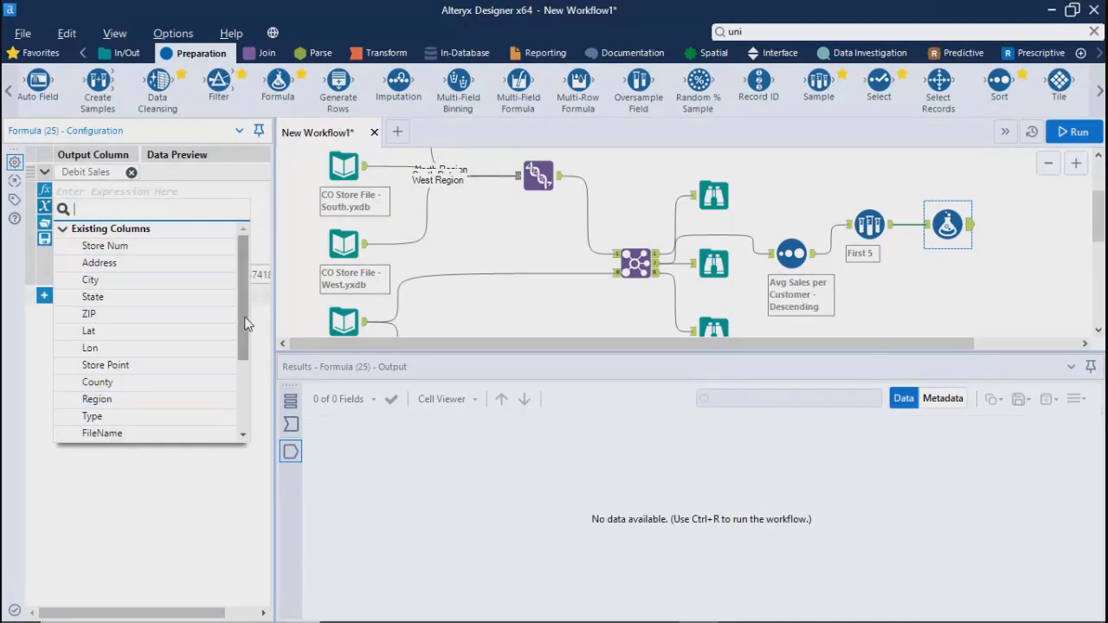
pyautogui.moveTo(240, 321); pyautogui.dragTo(256, 424)
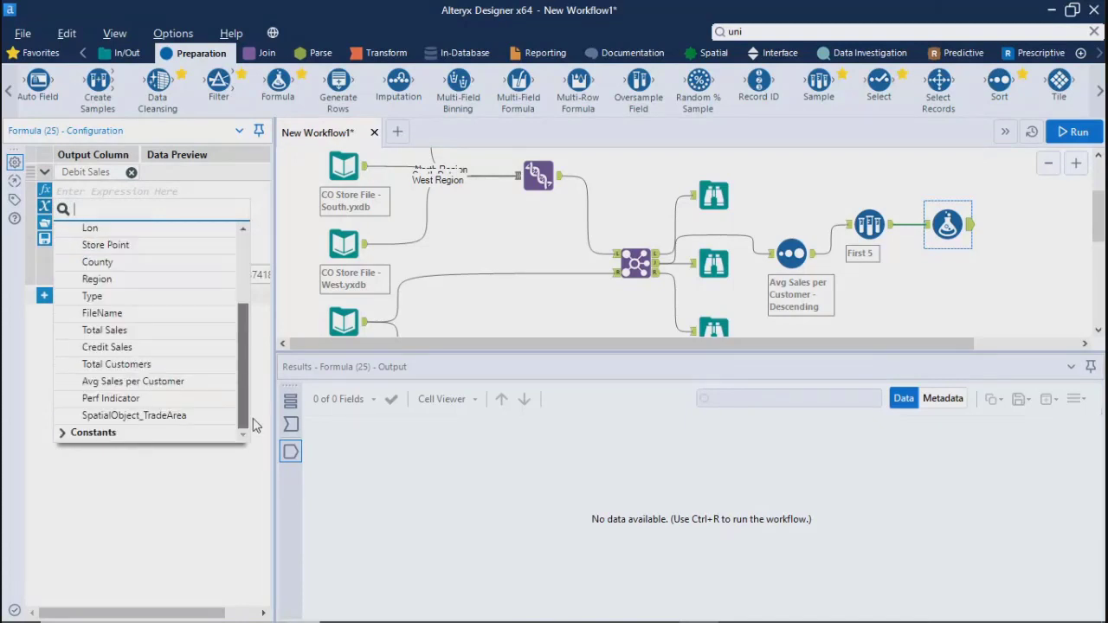
pyautogui.click(99, 332)
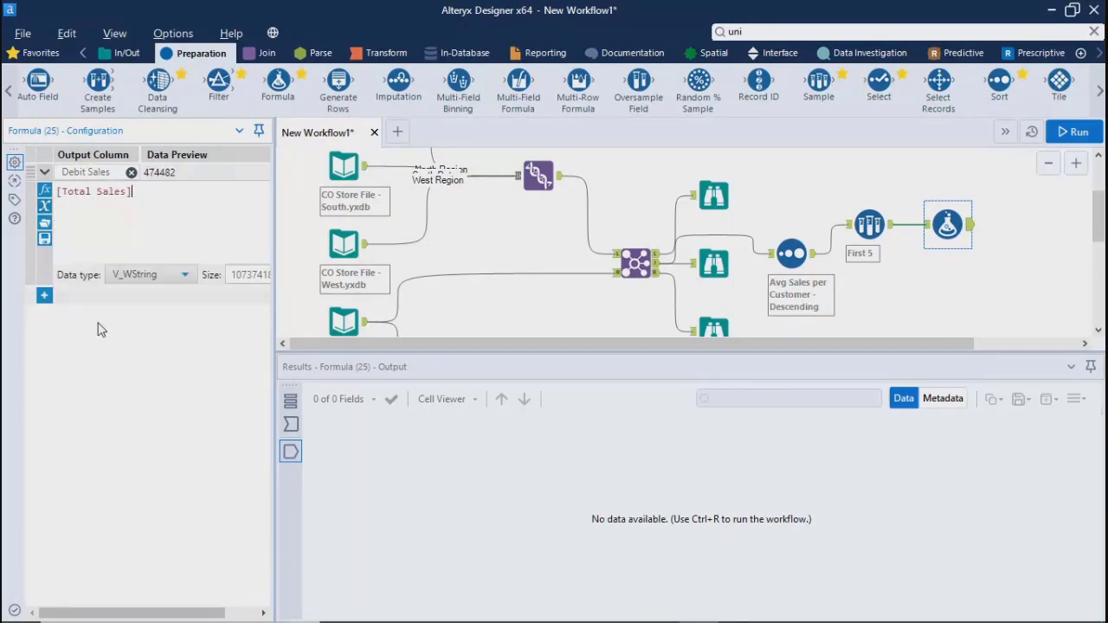
pyautogui.click(44, 206)
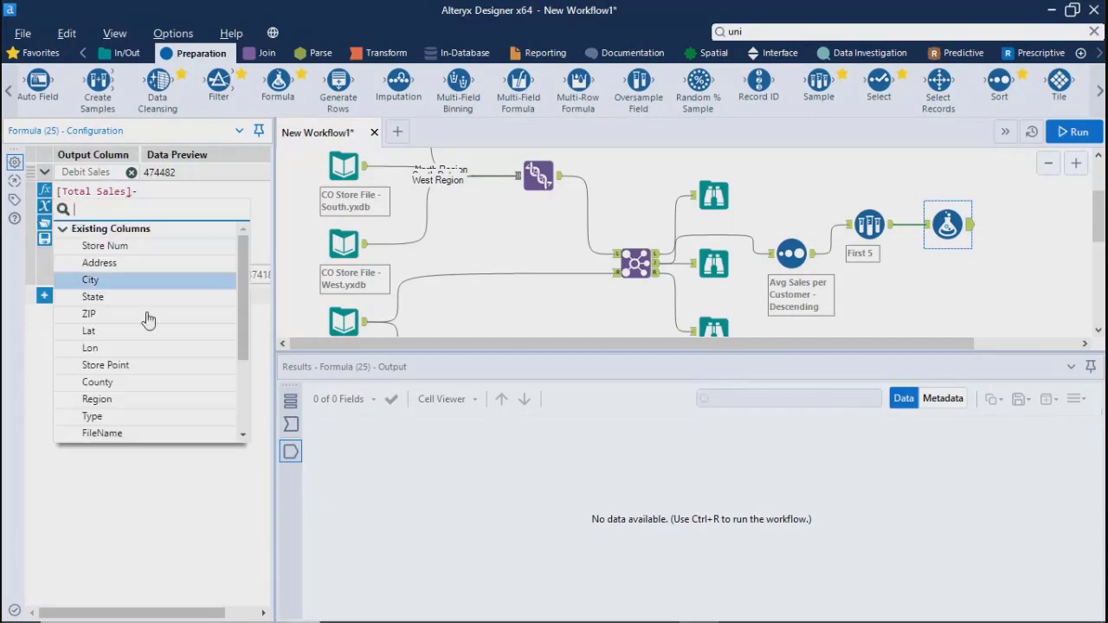
pyautogui.moveTo(244, 352); pyautogui.dragTo(246, 424)
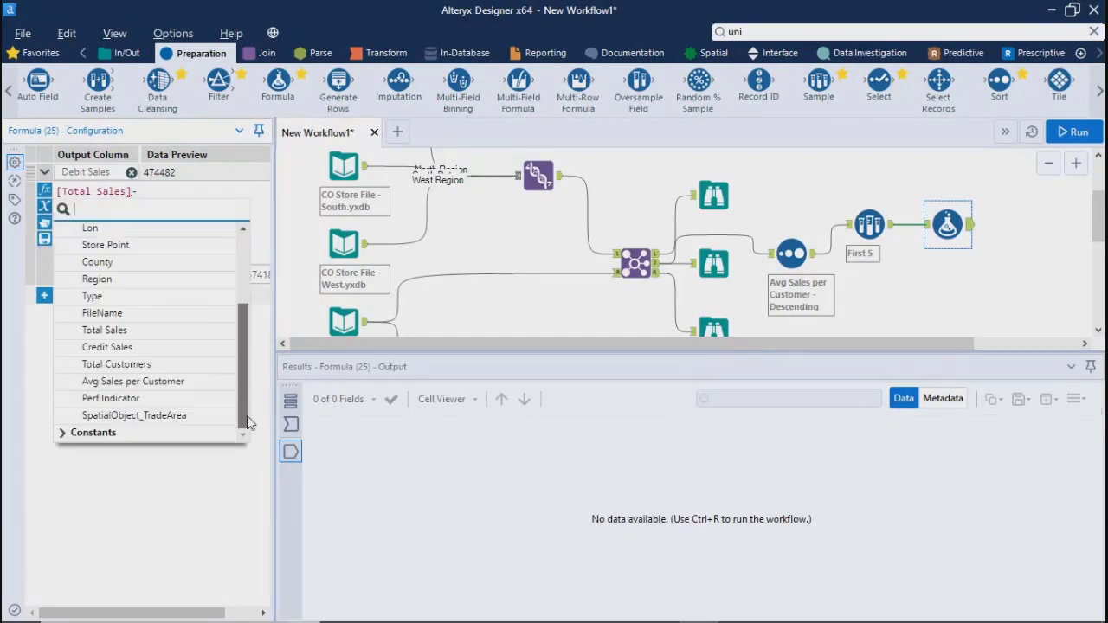
pyautogui.click(97, 347)
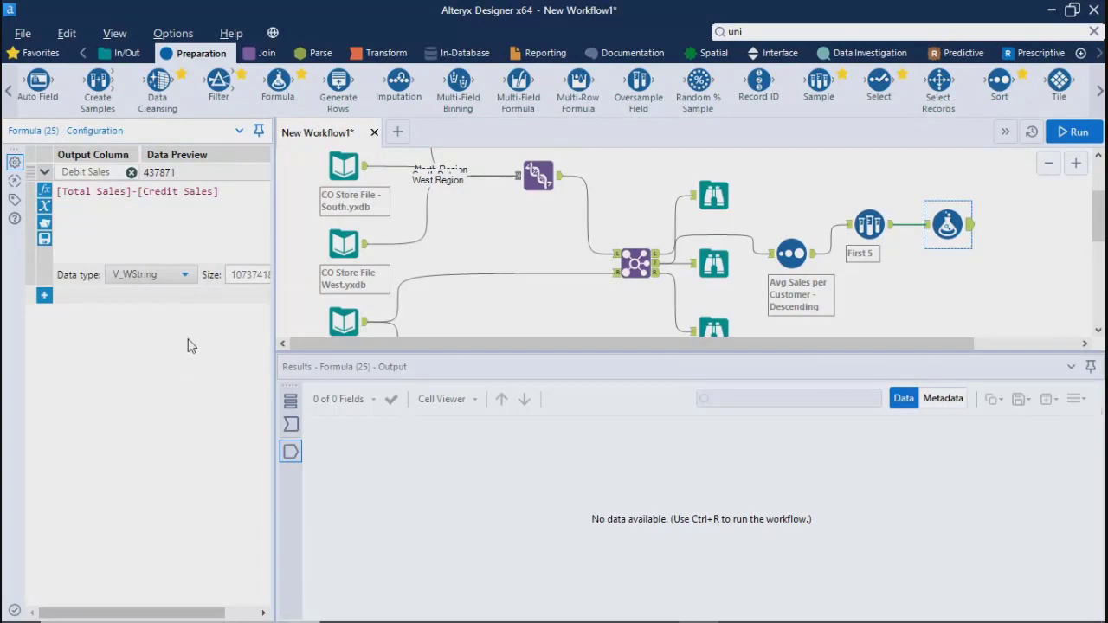
# Set the Debit Sales column's data type to Double
pyautogui.click(143, 277)
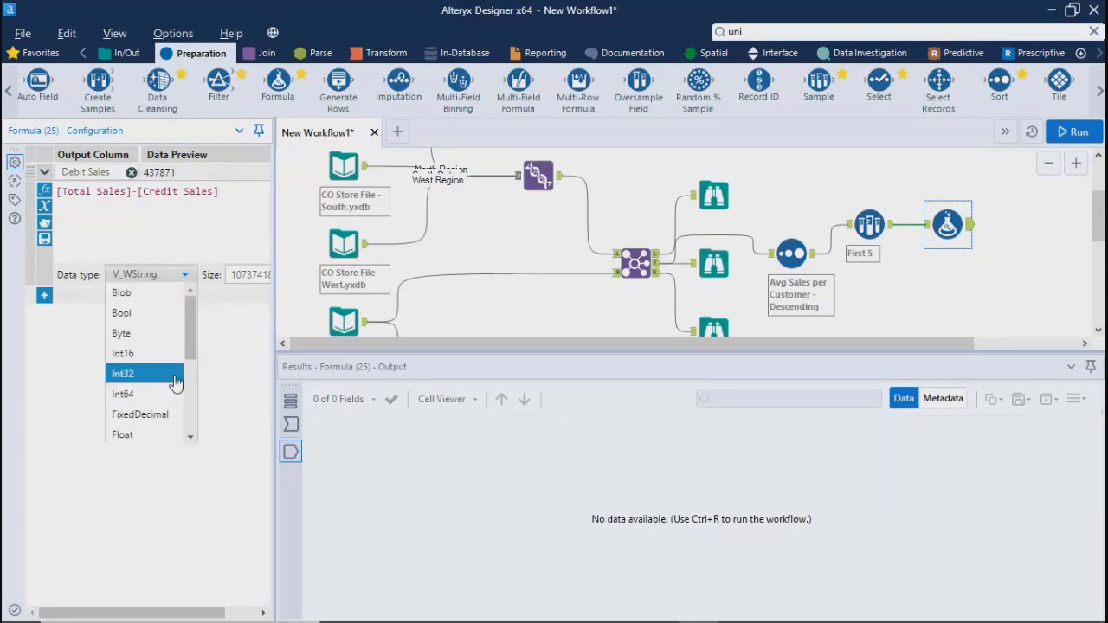
pyautogui.moveTo(193, 347); pyautogui.dragTo(192, 375)
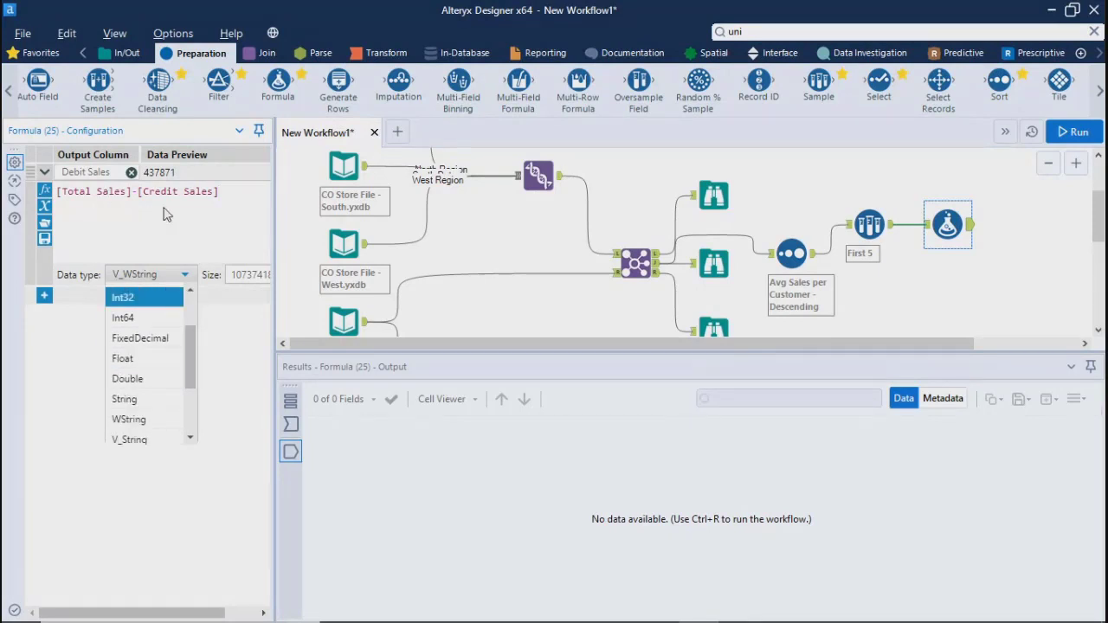
pyautogui.click(125, 381)
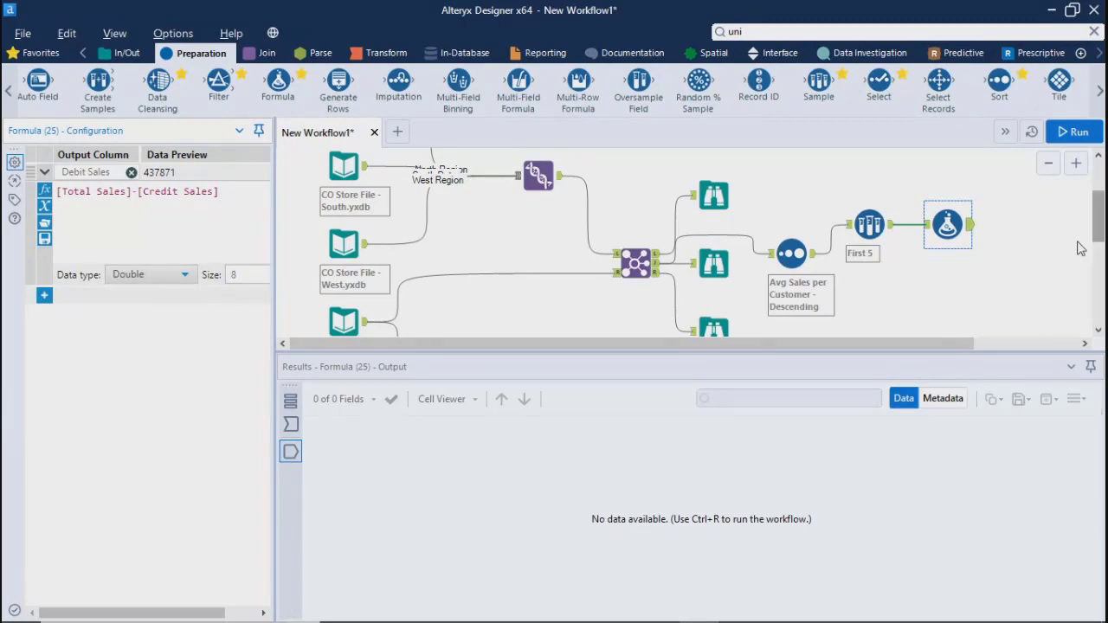
# Run the workflow and check the Debit Sales column in the Formula tool's output
pyautogui.click(1071, 134)
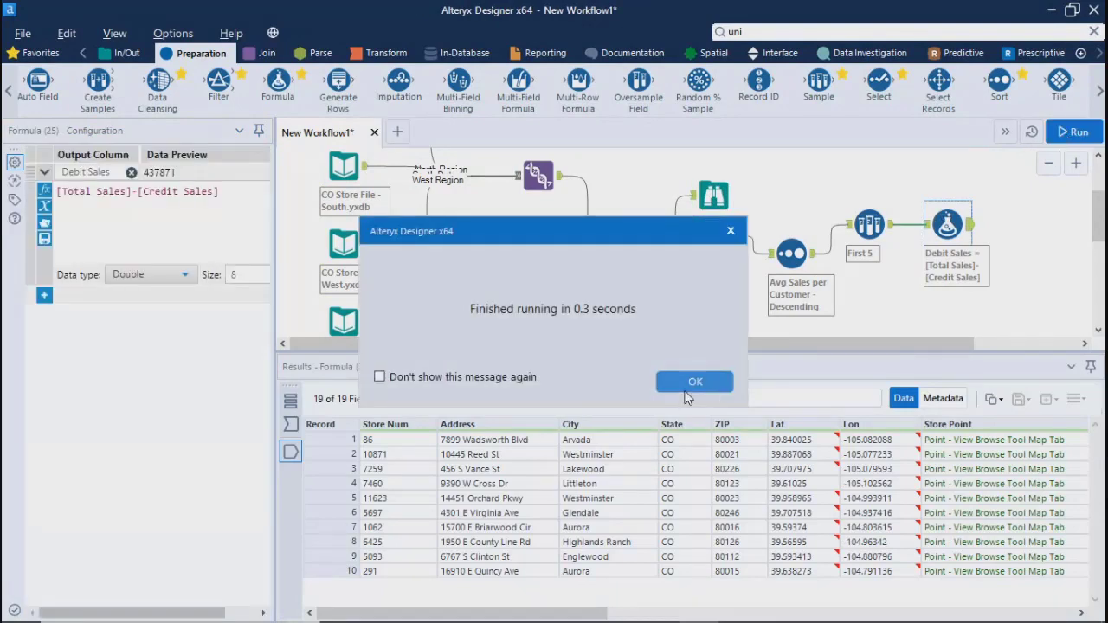
pyautogui.click(693, 382)
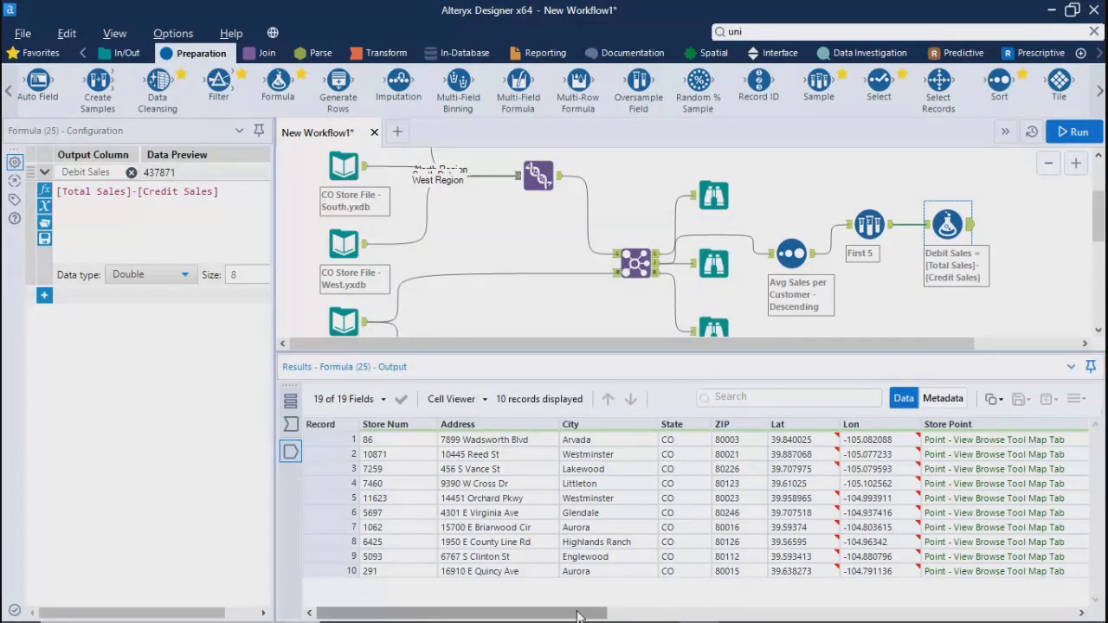
pyautogui.moveTo(581, 614); pyautogui.dragTo(1047, 616)
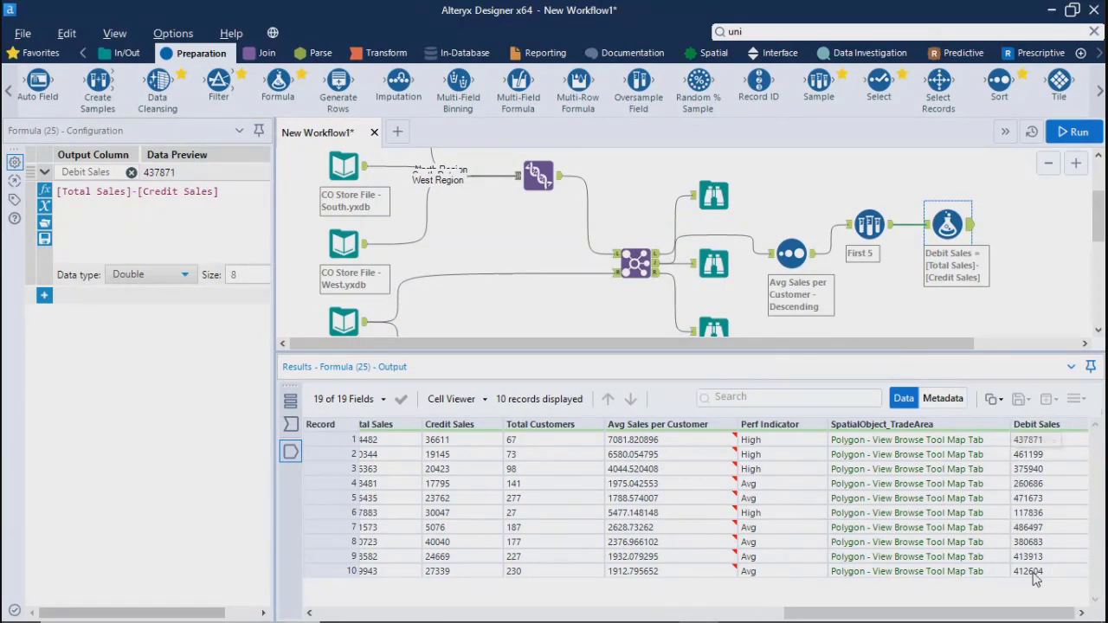
pyautogui.moveTo(1030, 613); pyautogui.dragTo(562, 613)
# Browse the Formula tool's function library, expanding Conditional and looking through the remaining categories down to Test
pyautogui.click(101, 237)
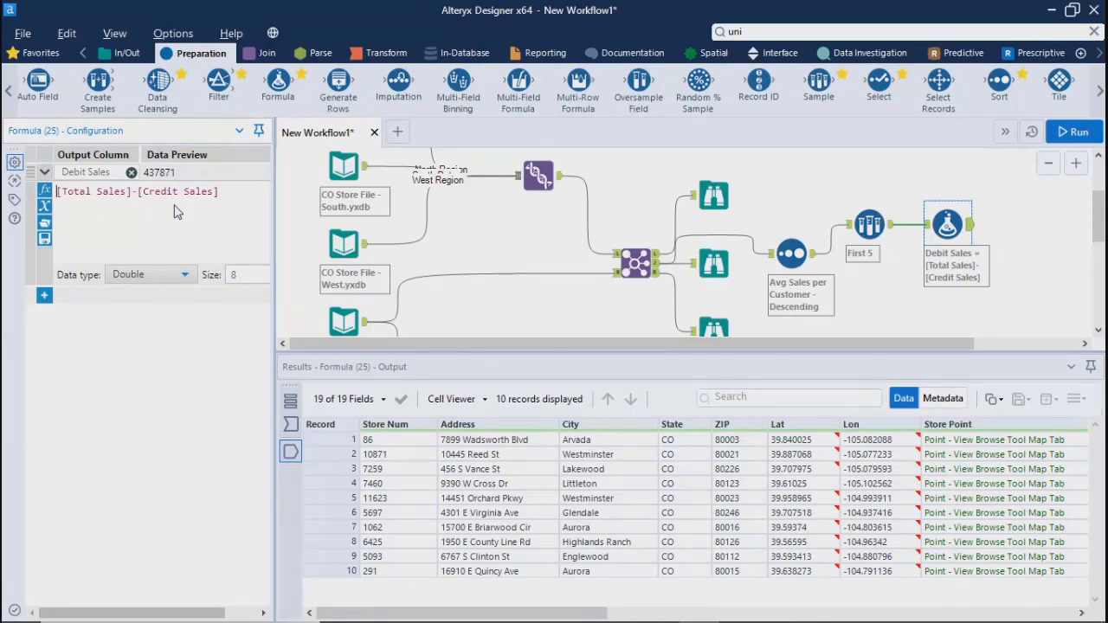
pyautogui.click(44, 189)
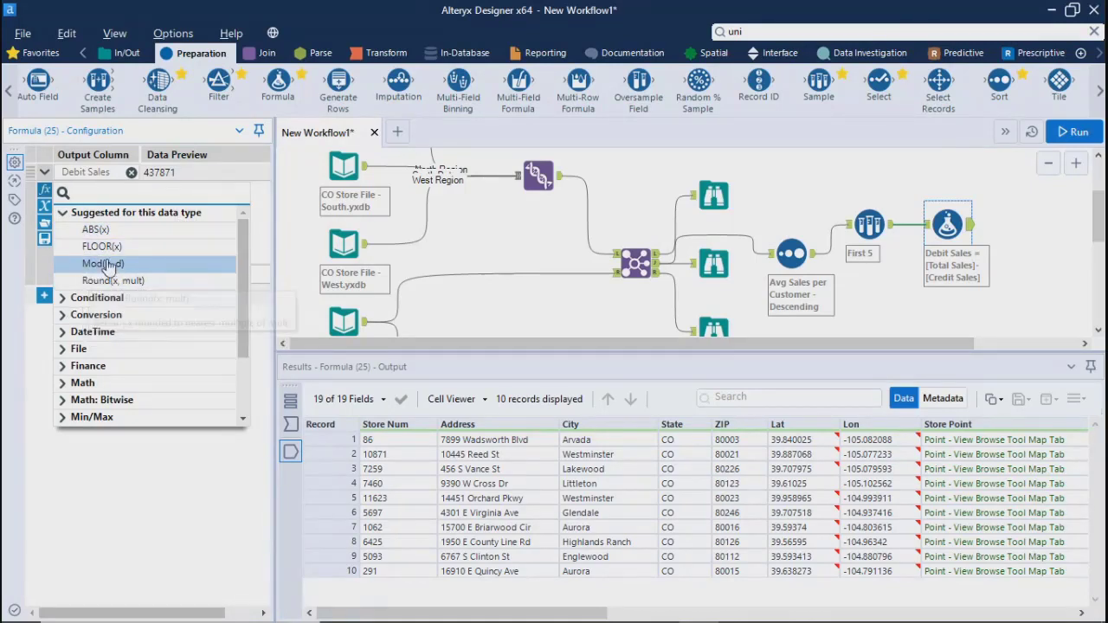
pyautogui.click(64, 300)
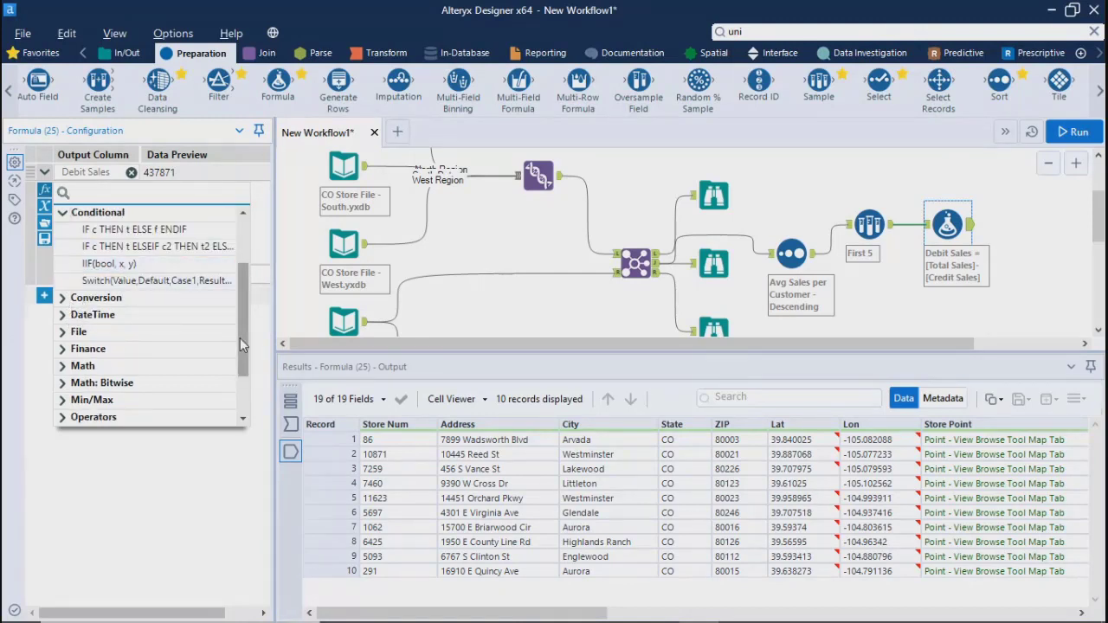
pyautogui.moveTo(243, 335); pyautogui.dragTo(243, 298)
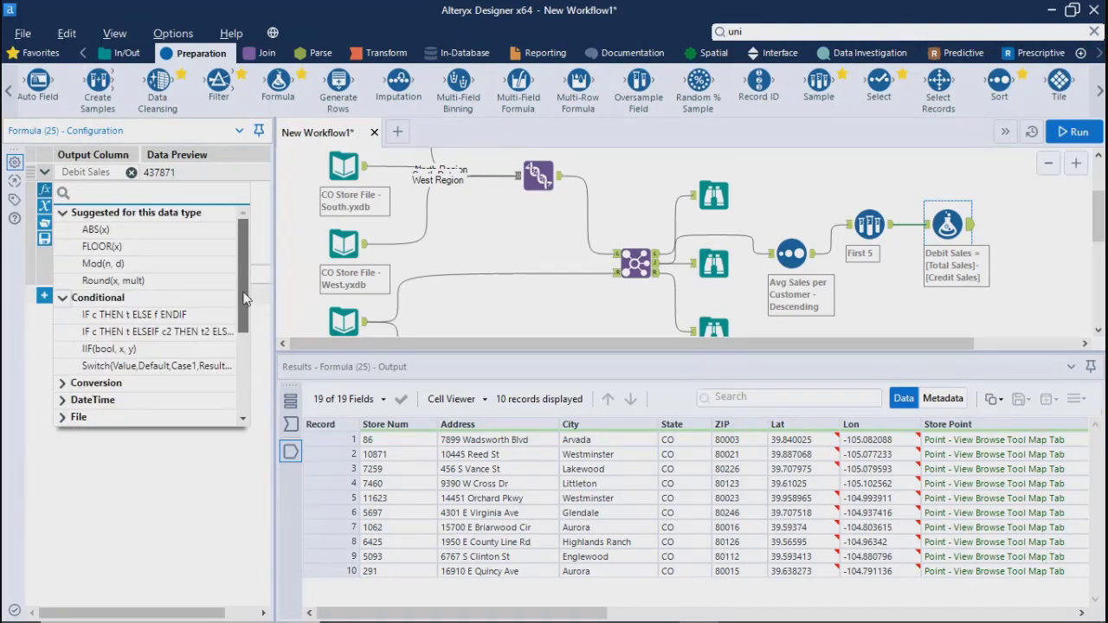
pyautogui.scroll(-2, 161, 366)
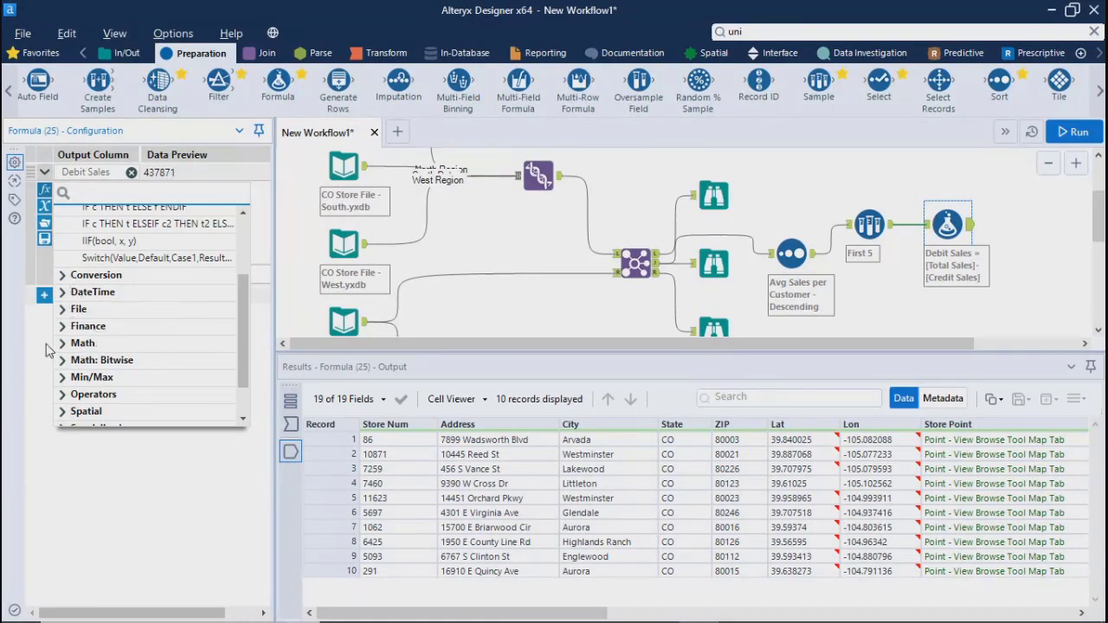
pyautogui.moveTo(242, 356); pyautogui.dragTo(245, 409)
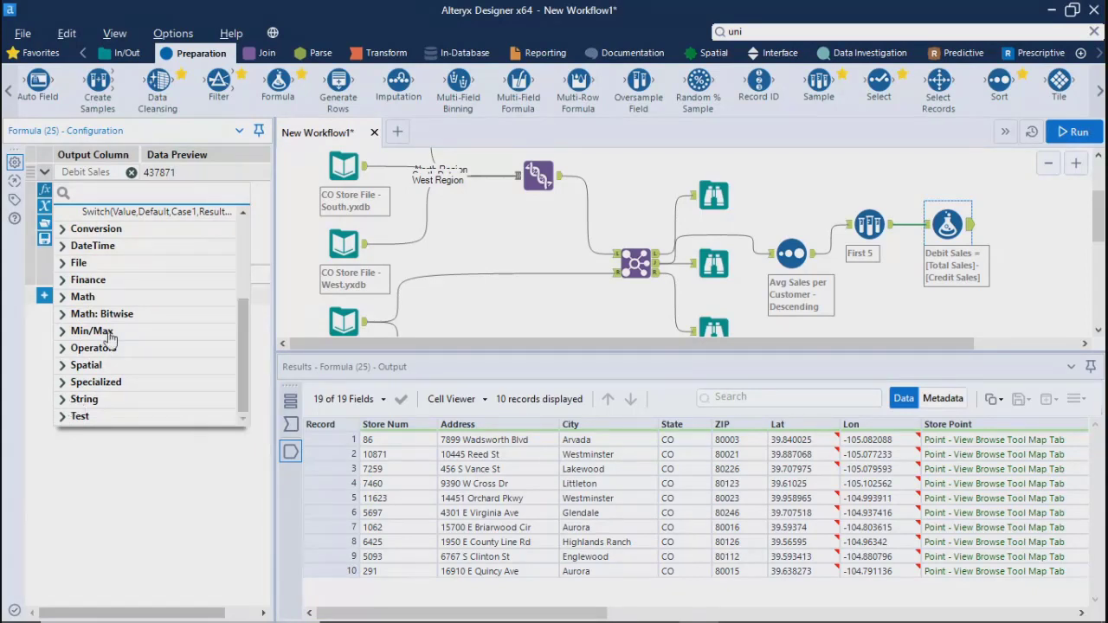
pyautogui.click(197, 498)
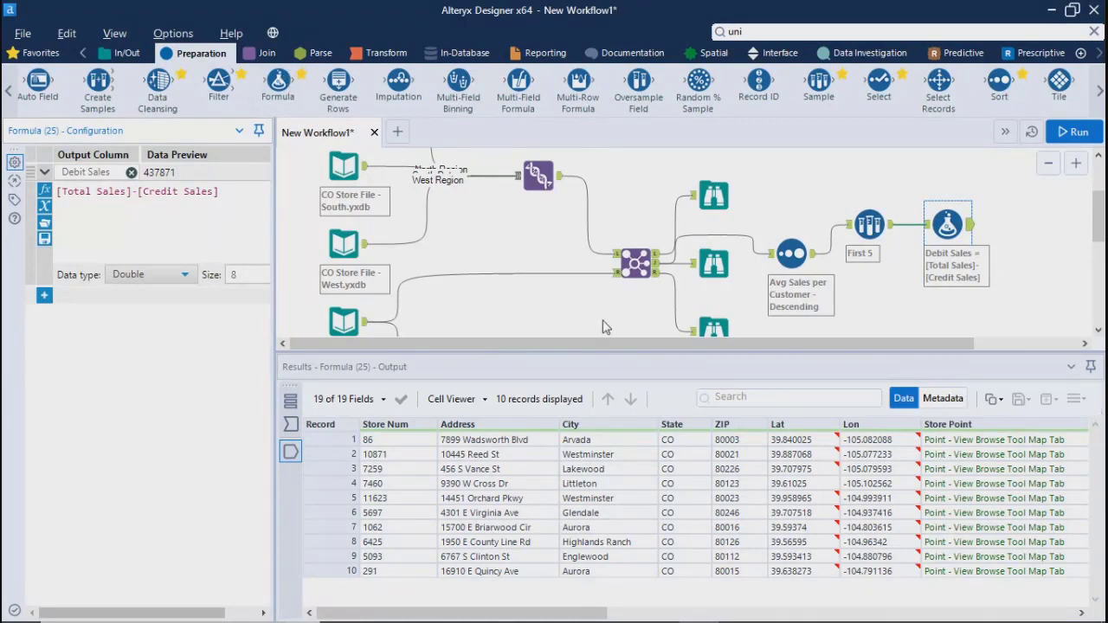
# Move the Sample and Formula tools higher on the canvas and align them in one horizontal row
pyautogui.moveTo(544, 342); pyautogui.dragTo(792, 336)
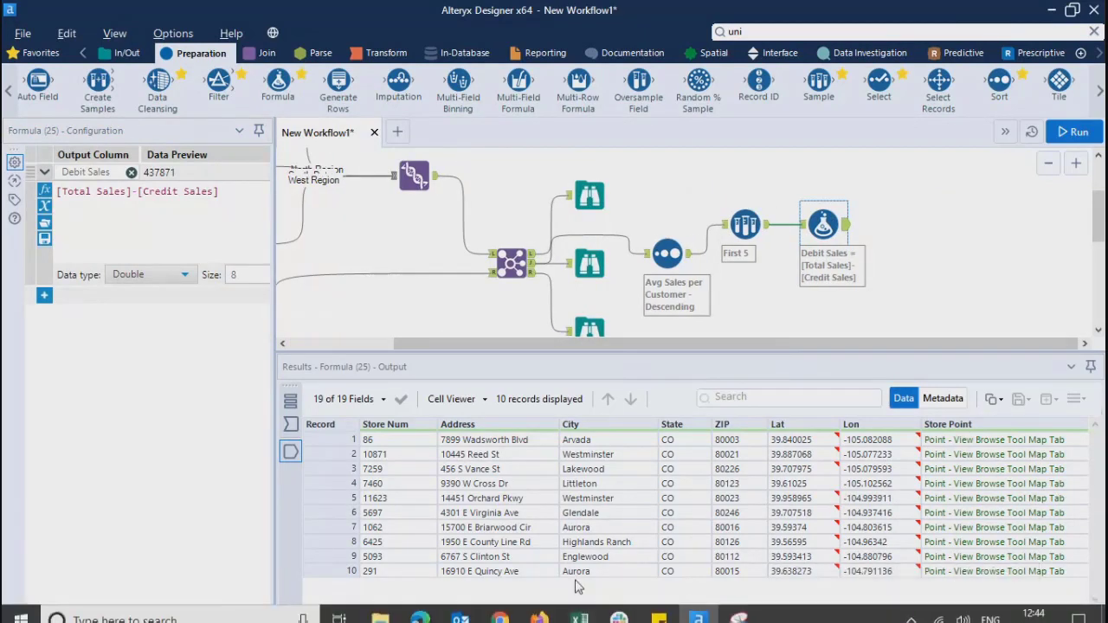
pyautogui.moveTo(565, 615)
pyautogui.mouseDown()
pyautogui.moveTo(1002, 614)
pyautogui.moveTo(560, 609)
pyautogui.mouseUp()
pyautogui.moveTo(814, 210); pyautogui.dragTo(814, 191)
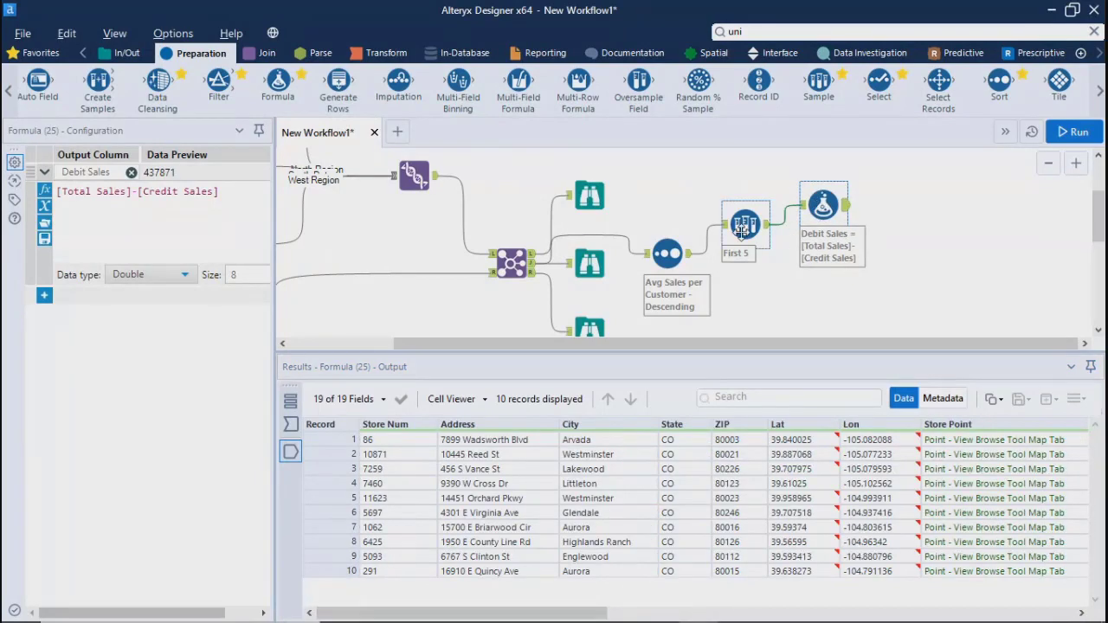
pyautogui.moveTo(738, 227); pyautogui.dragTo(739, 197)
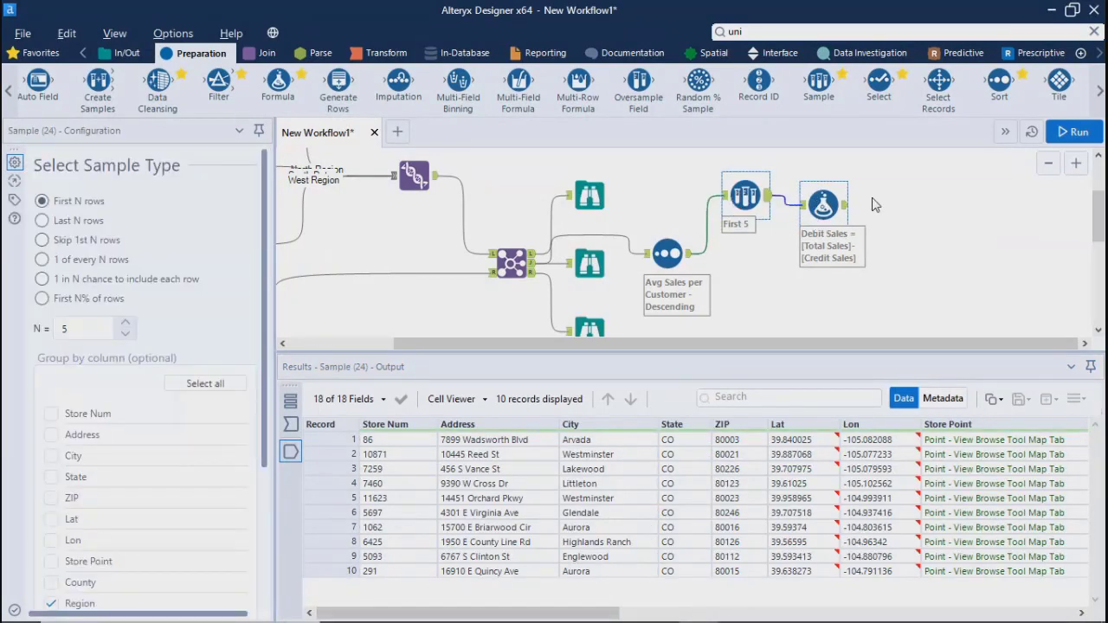
pyautogui.moveTo(830, 205); pyautogui.dragTo(830, 196)
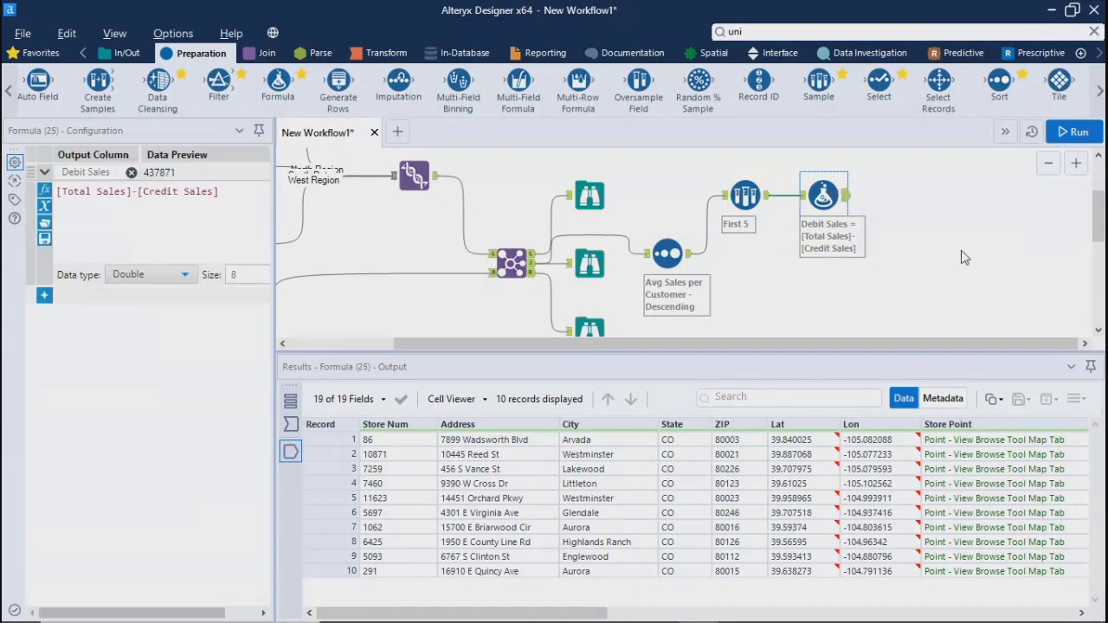
# Find the Summarize tool by searching for "sum" and place it below the Formula tool, connected to the Sort tool's output
pyautogui.moveTo(857, 344); pyautogui.dragTo(962, 369)
pyautogui.click(850, 30)
pyautogui.doubleClick(852, 30)
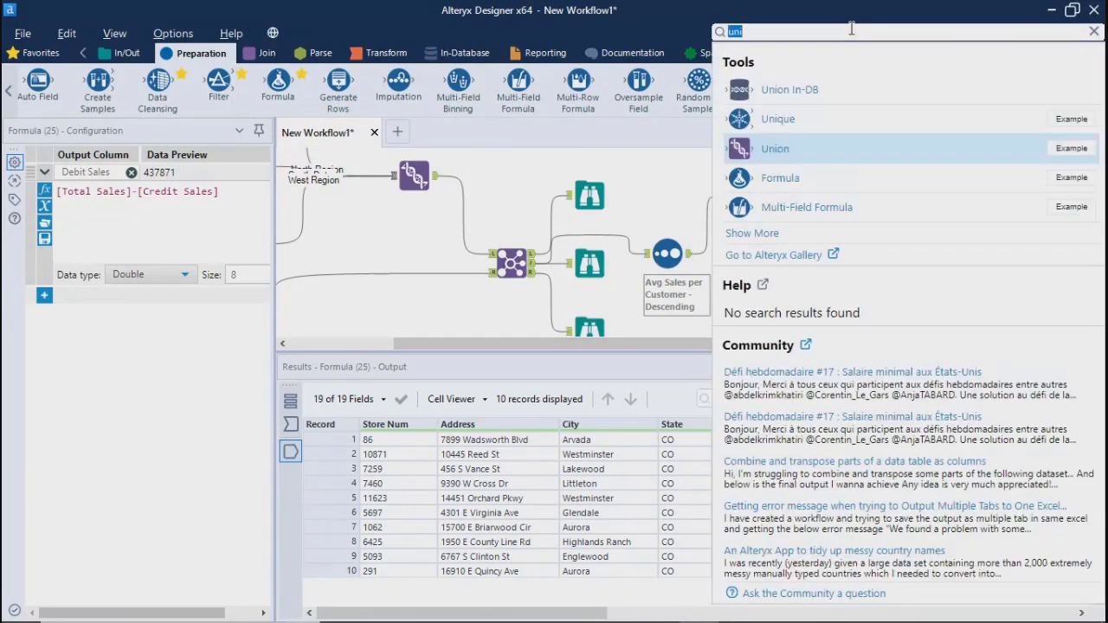
pyautogui.press('BackSpace')
pyautogui.write('sum')
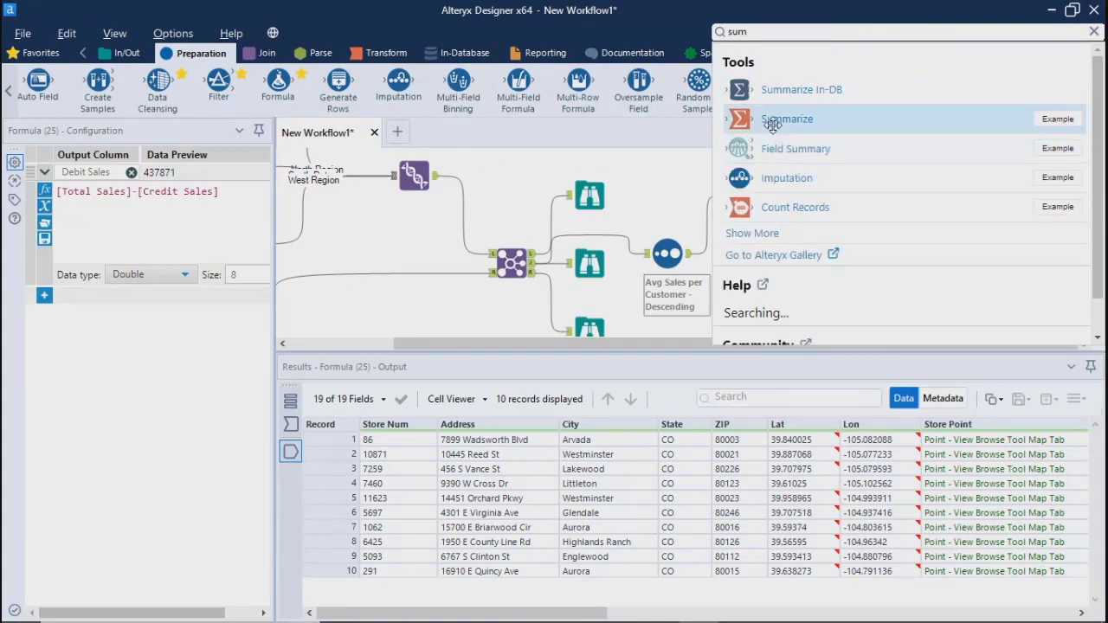
pyautogui.moveTo(749, 120); pyautogui.dragTo(794, 293)
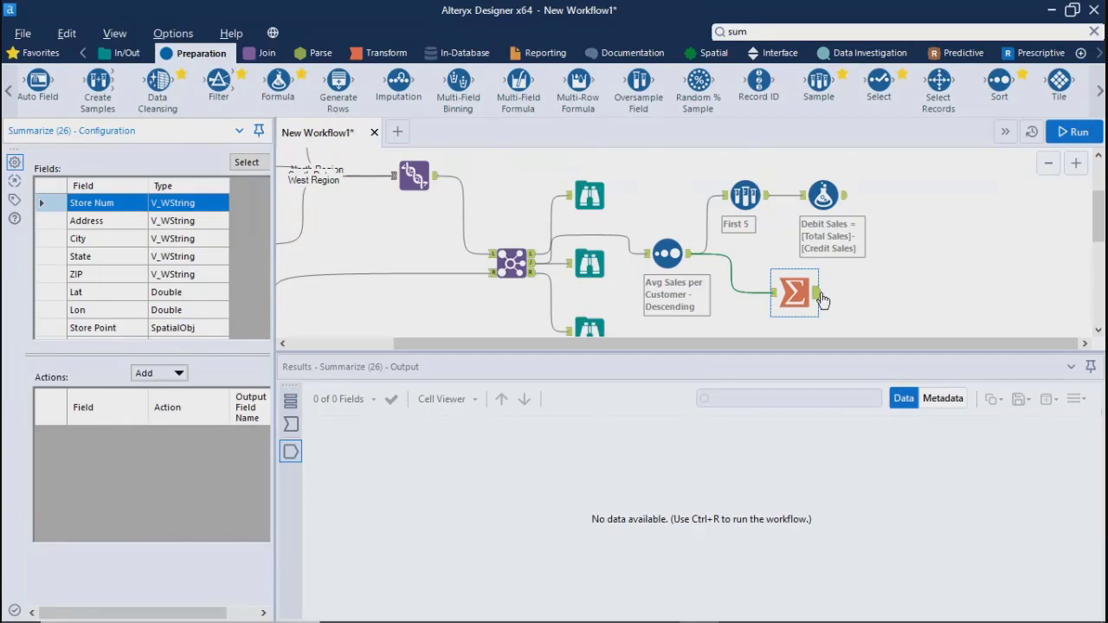
# Add a Browse tool after the Formula tool, then inspect the Summarize configuration and the Formula tool's output
pyautogui.hotkey('ctrl', 'r')
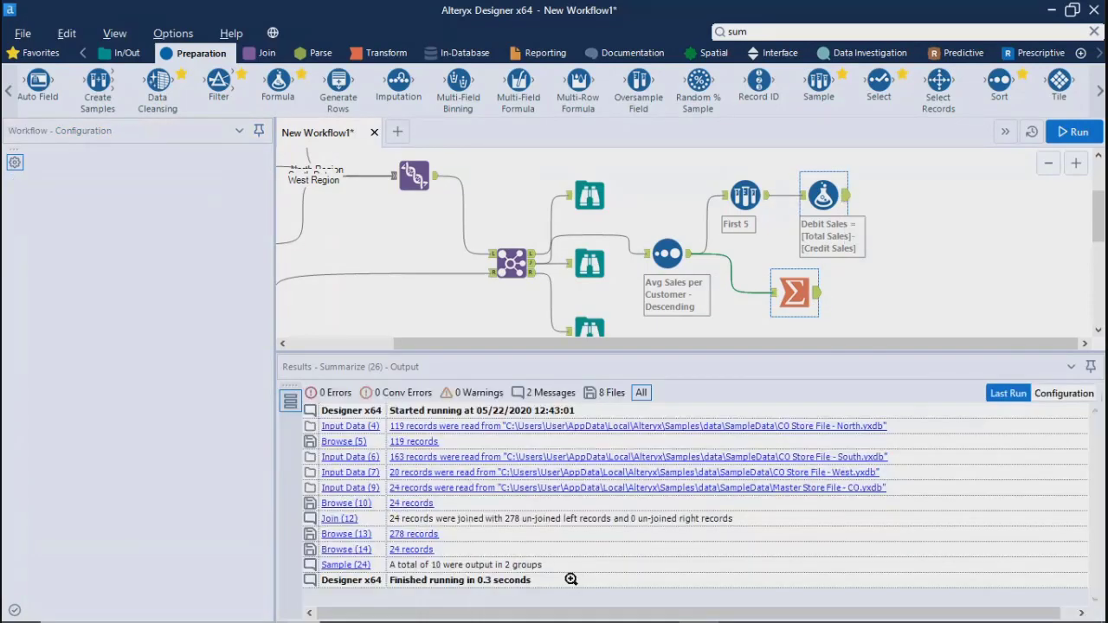
pyautogui.rightClick(844, 197)
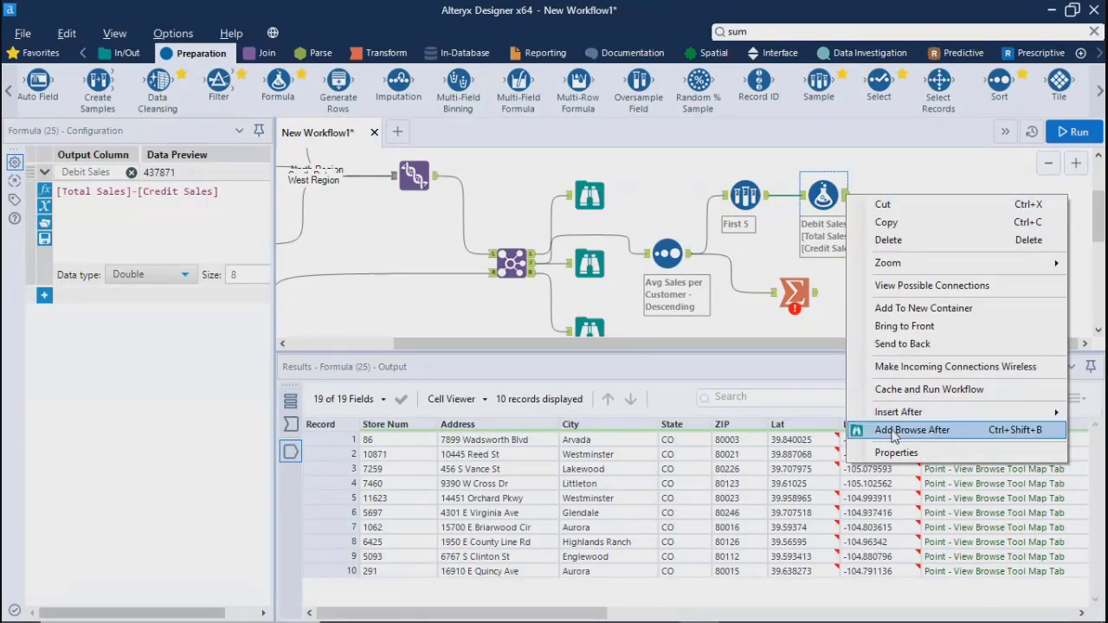
pyautogui.click(893, 437)
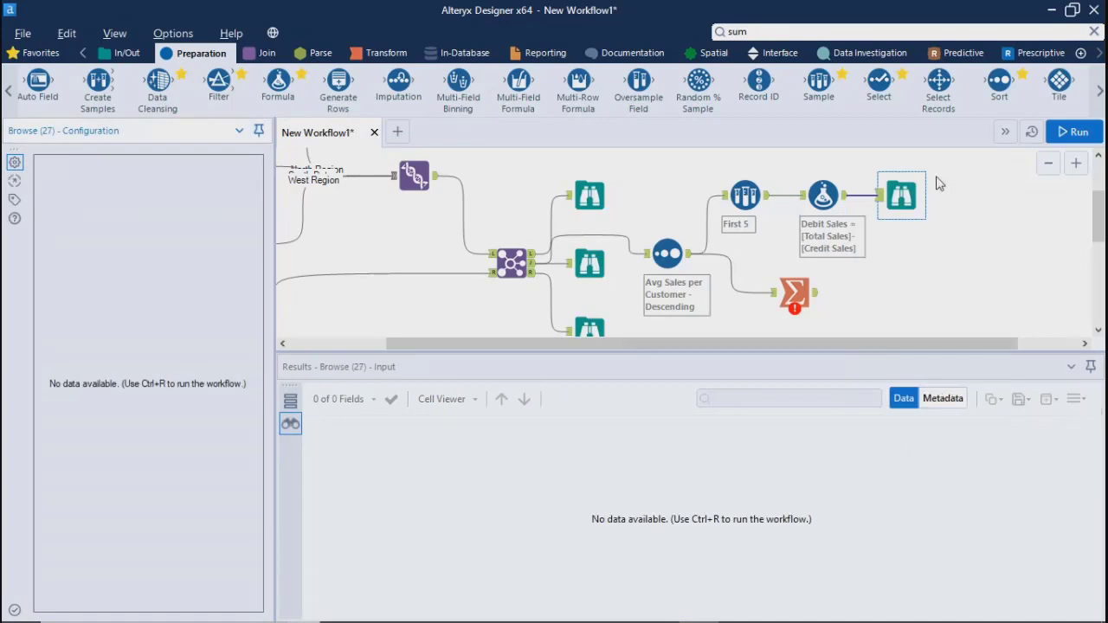
pyautogui.click(793, 298)
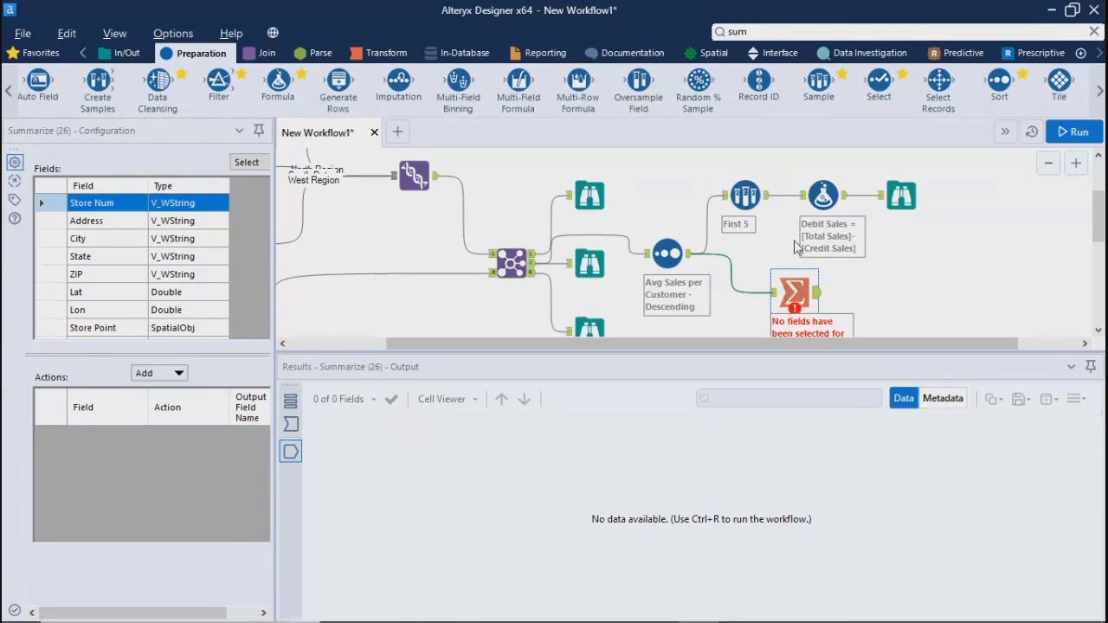
pyautogui.click(844, 202)
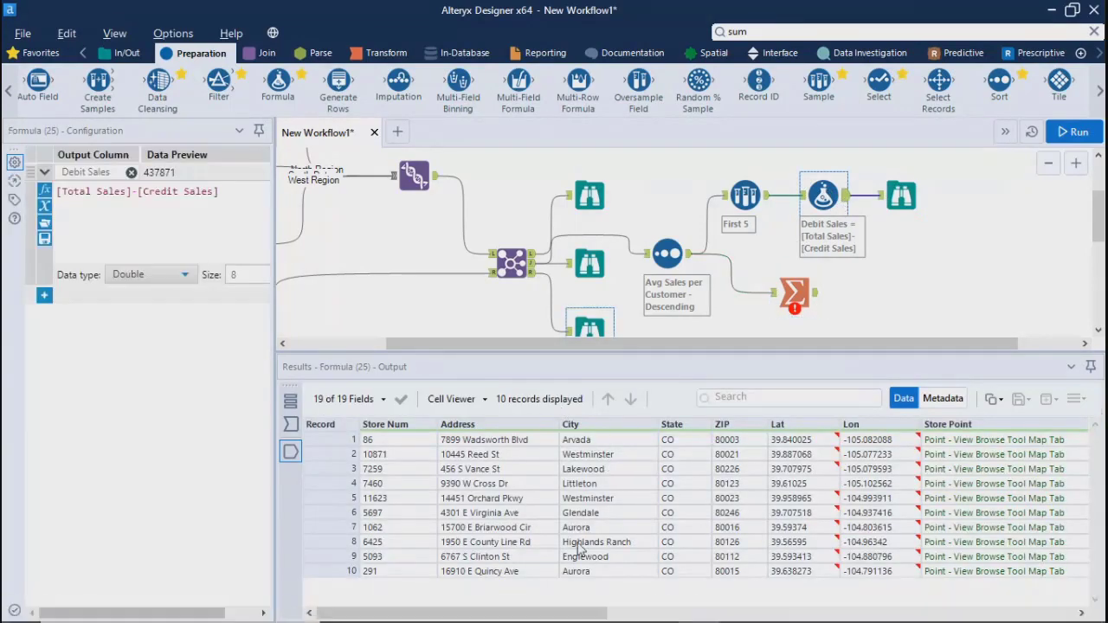
# Examine the Region and Total Sales columns in the Formula tool's output and the Sort tool's connection to the Summarize tool
pyautogui.moveTo(440, 613); pyautogui.dragTo(683, 616)
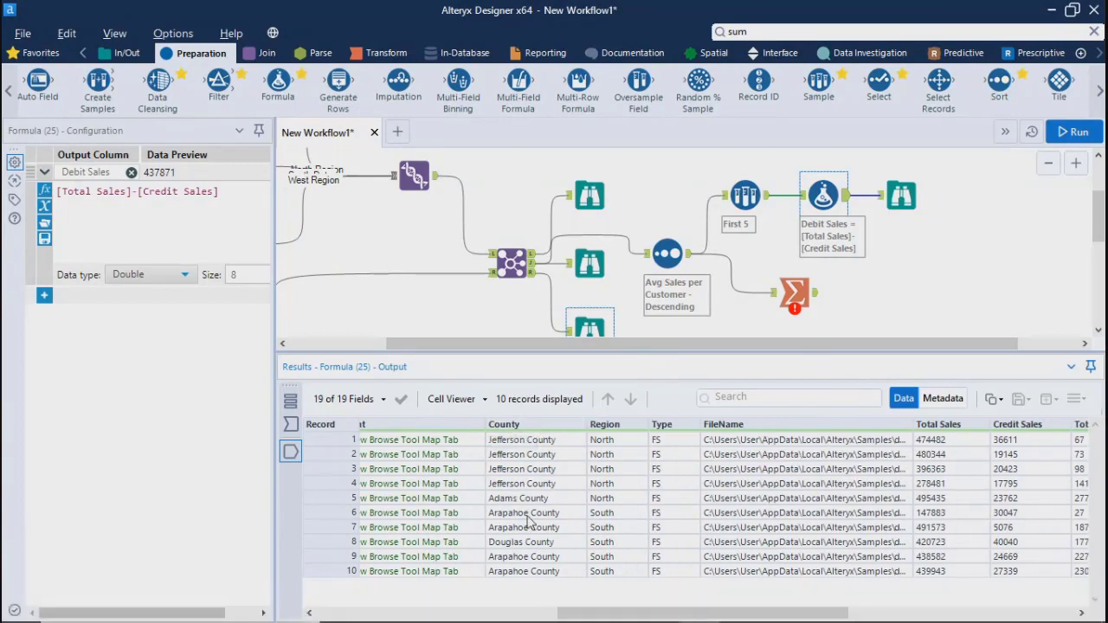
pyautogui.hscroll(2, 554, 545)
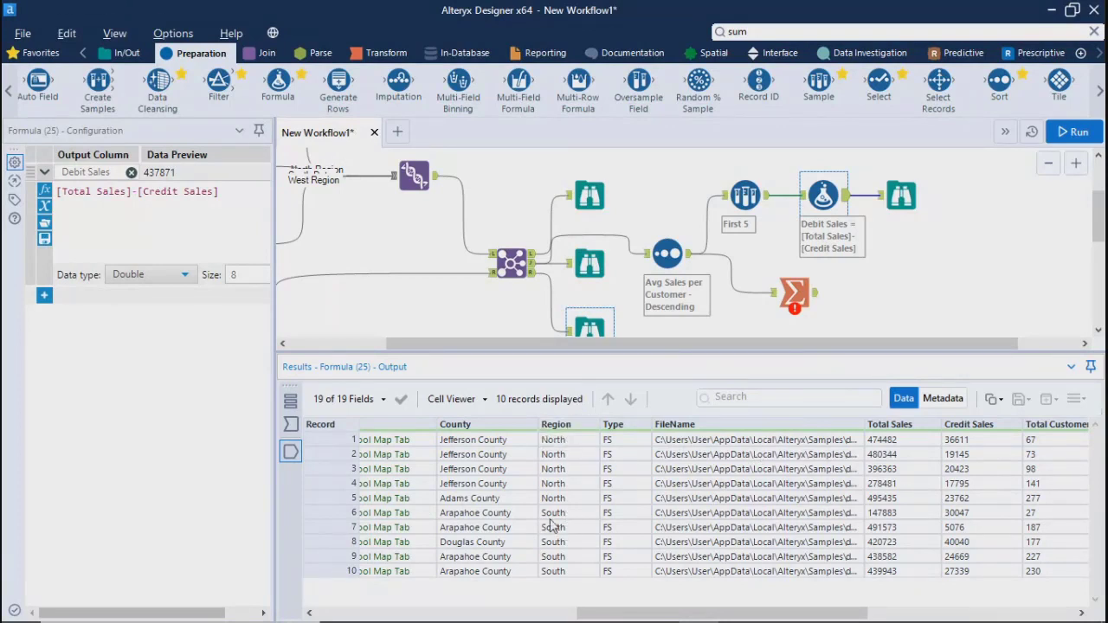
pyautogui.moveTo(552, 513); pyautogui.dragTo(553, 559)
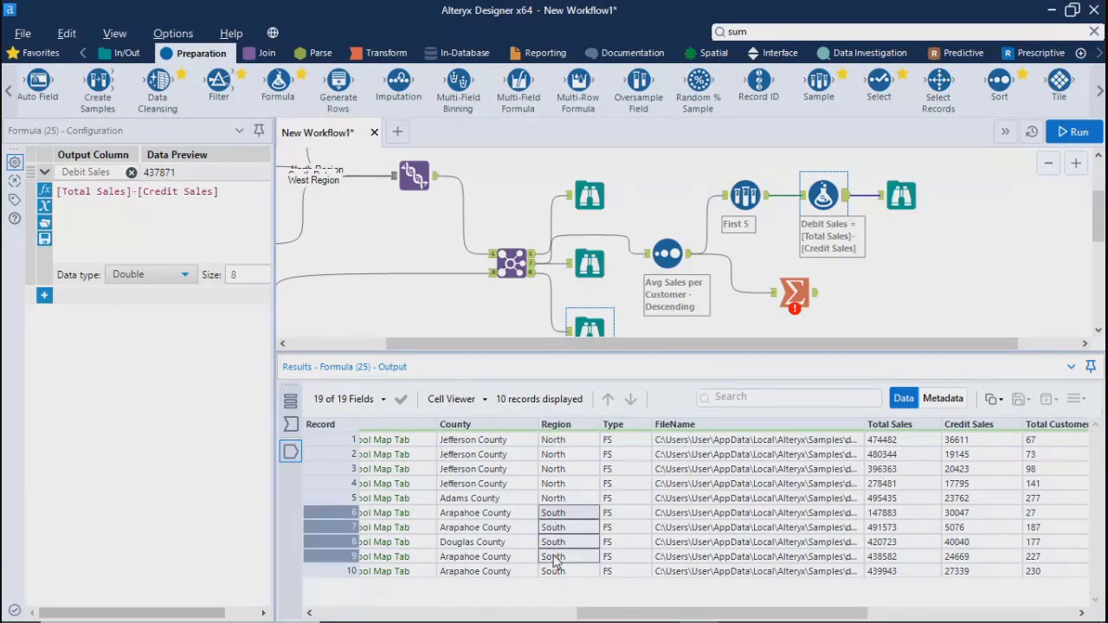
pyautogui.moveTo(891, 527); pyautogui.dragTo(913, 610)
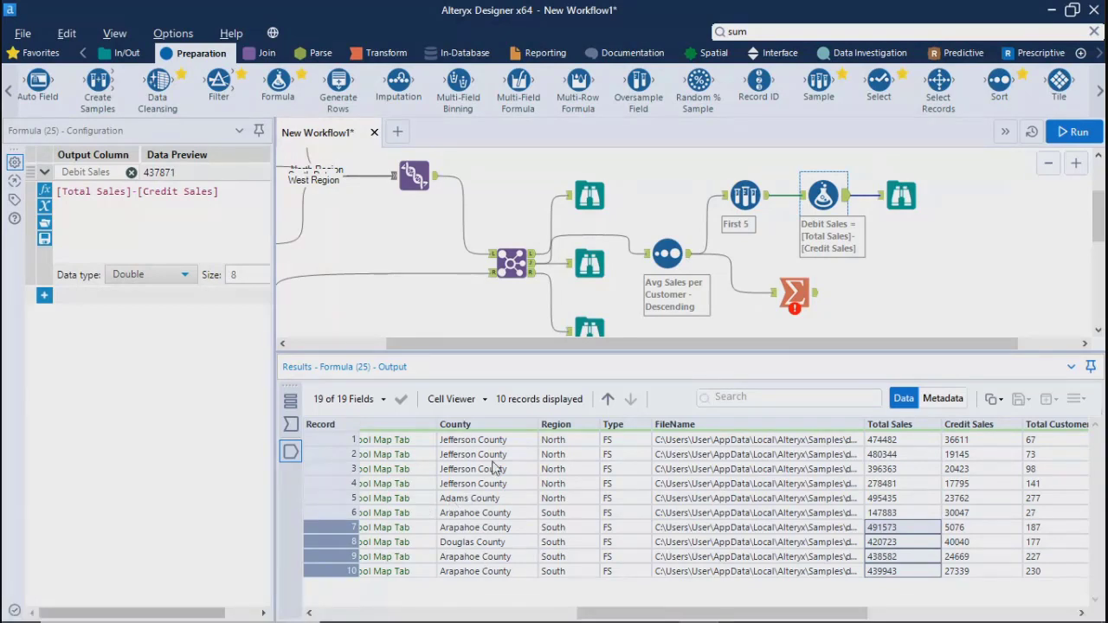
pyautogui.moveTo(553, 443); pyautogui.dragTo(552, 491)
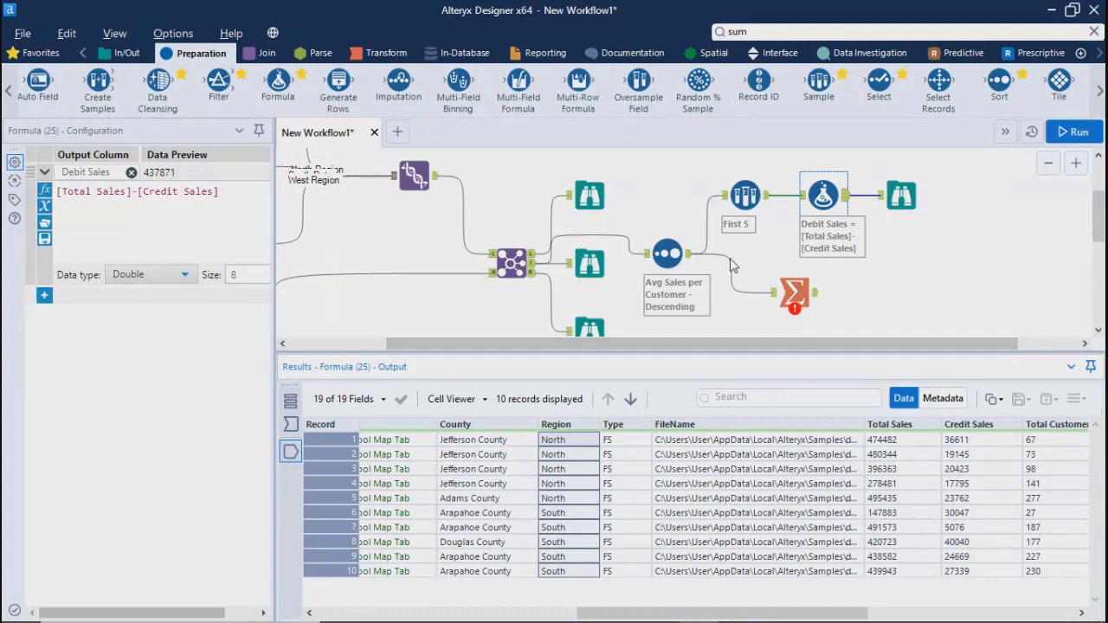
pyautogui.click(689, 256)
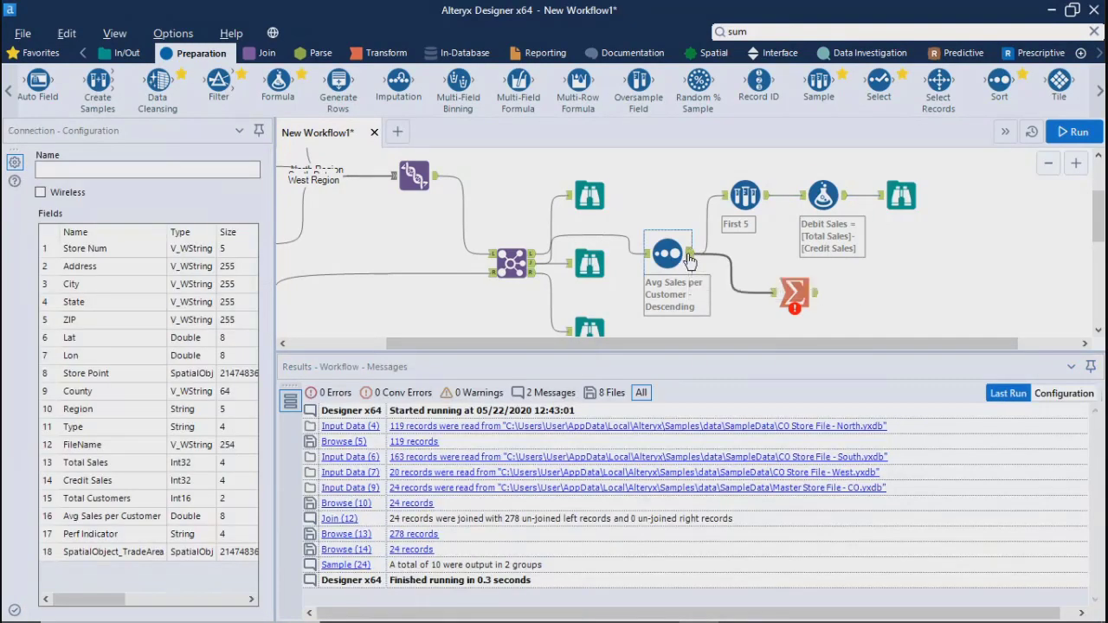
pyautogui.moveTo(689, 256); pyautogui.dragTo(539, 268)
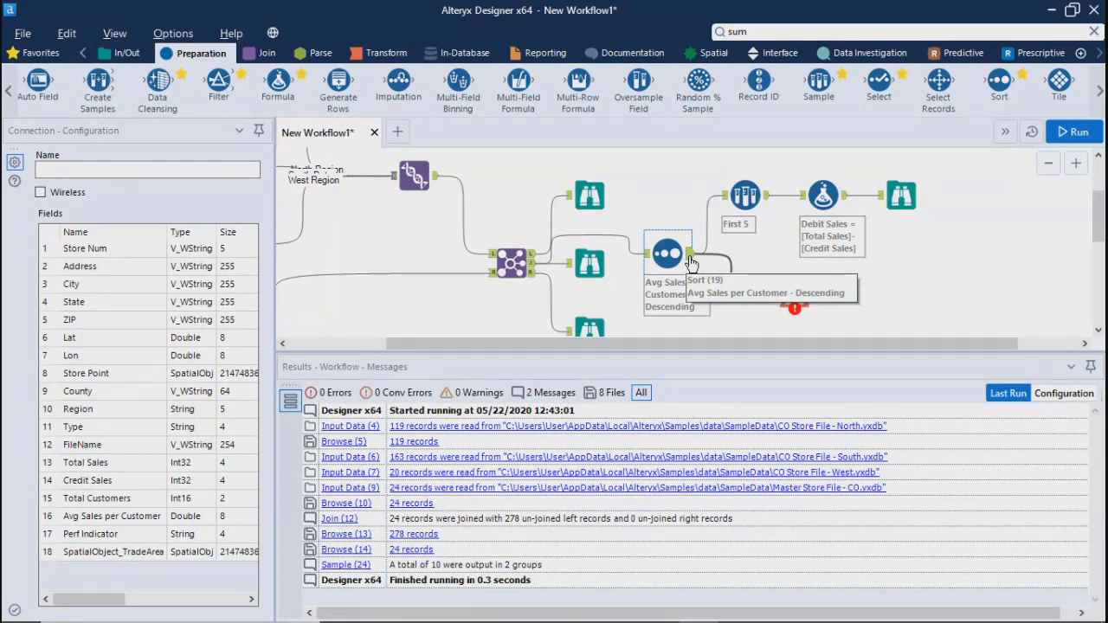
pyautogui.moveTo(691, 263); pyautogui.dragTo(772, 293)
# Configure the Summarize tool to group by Store Num and Address
pyautogui.click(795, 293)
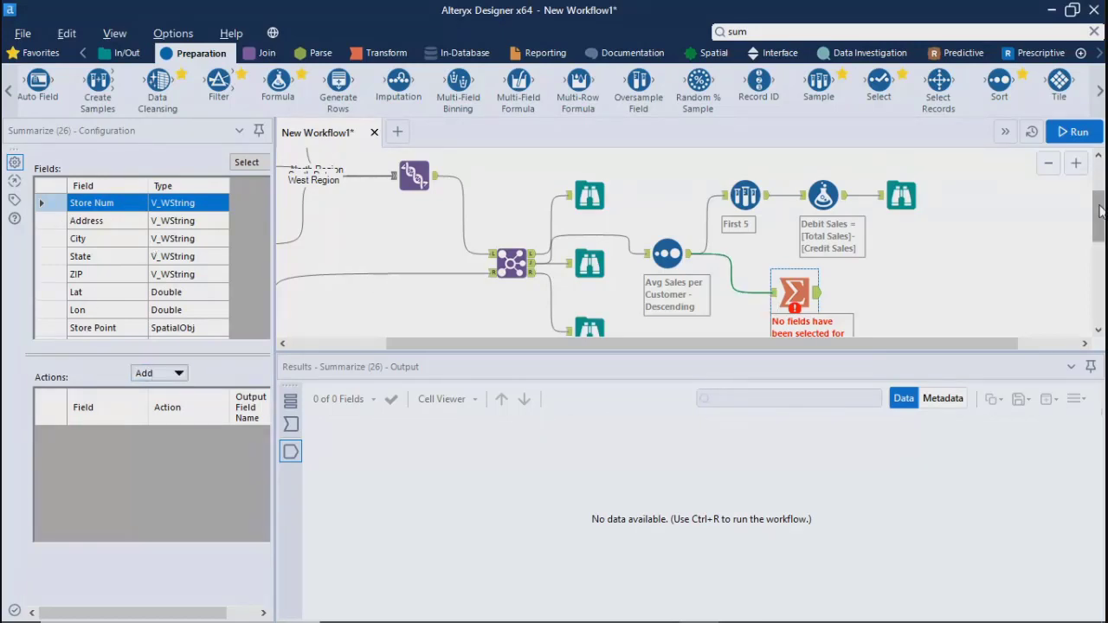
pyautogui.moveTo(1098, 213); pyautogui.dragTo(1098, 183)
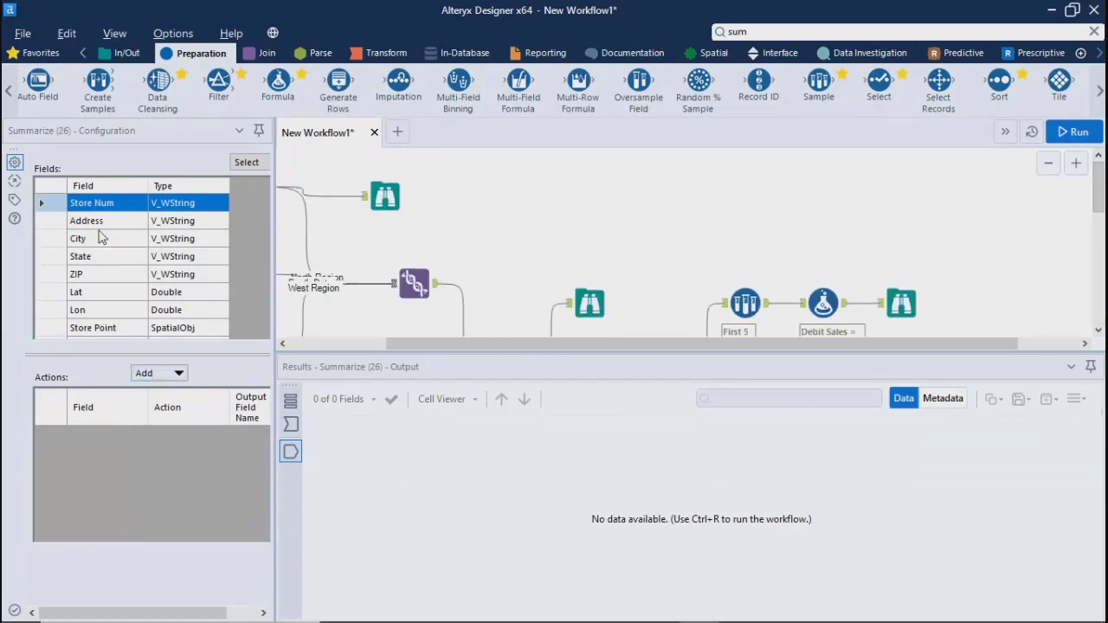
pyautogui.click(152, 373)
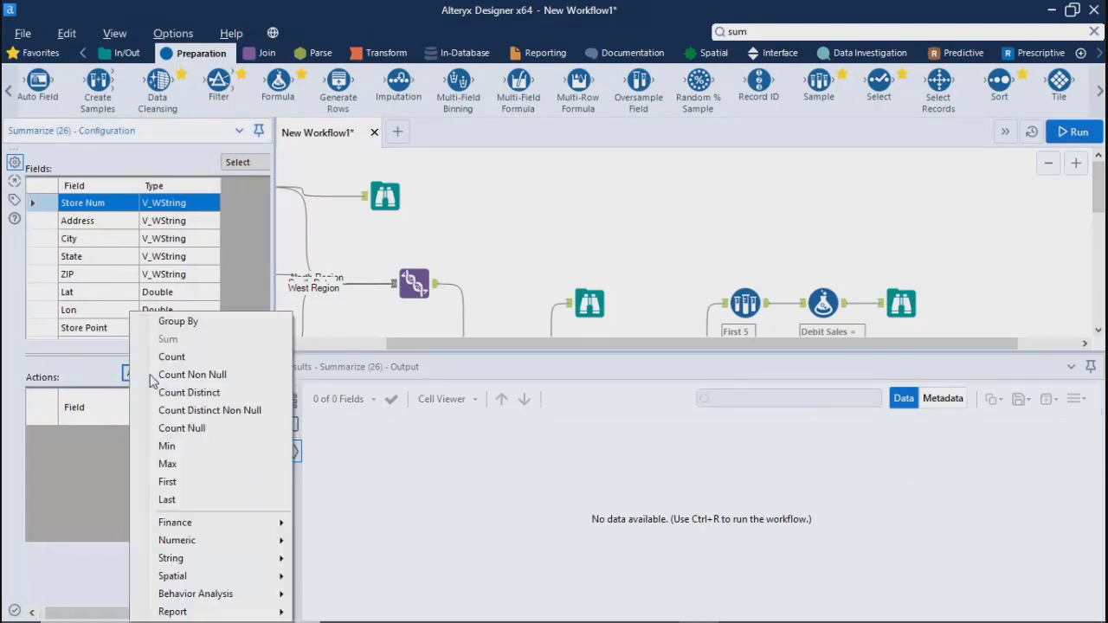
pyautogui.click(162, 317)
pyautogui.click(69, 221)
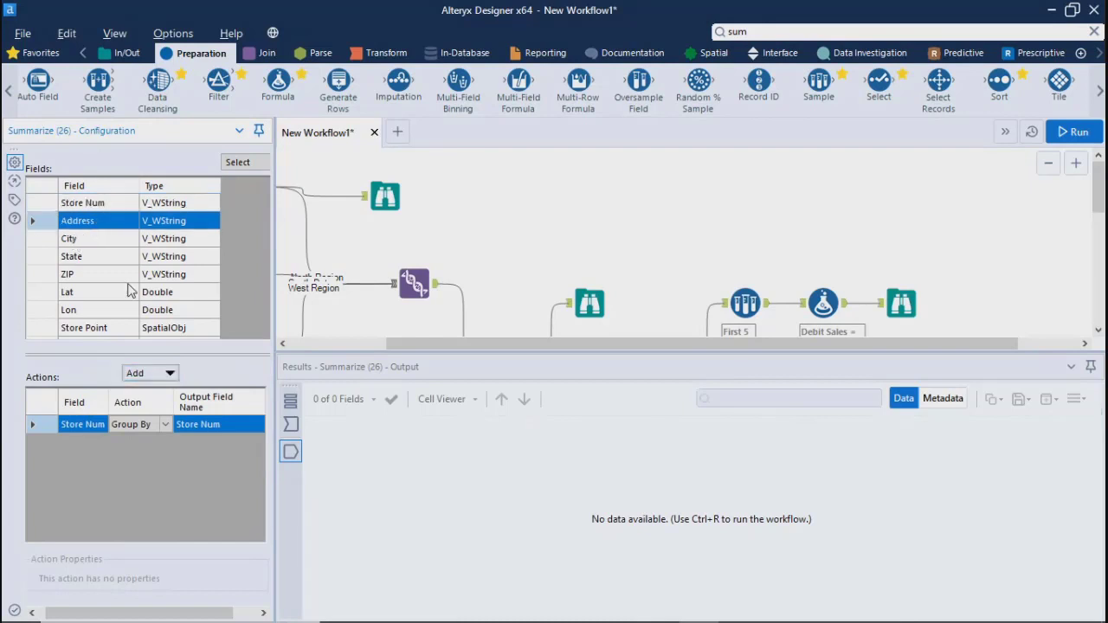
pyautogui.click(146, 373)
pyautogui.click(178, 321)
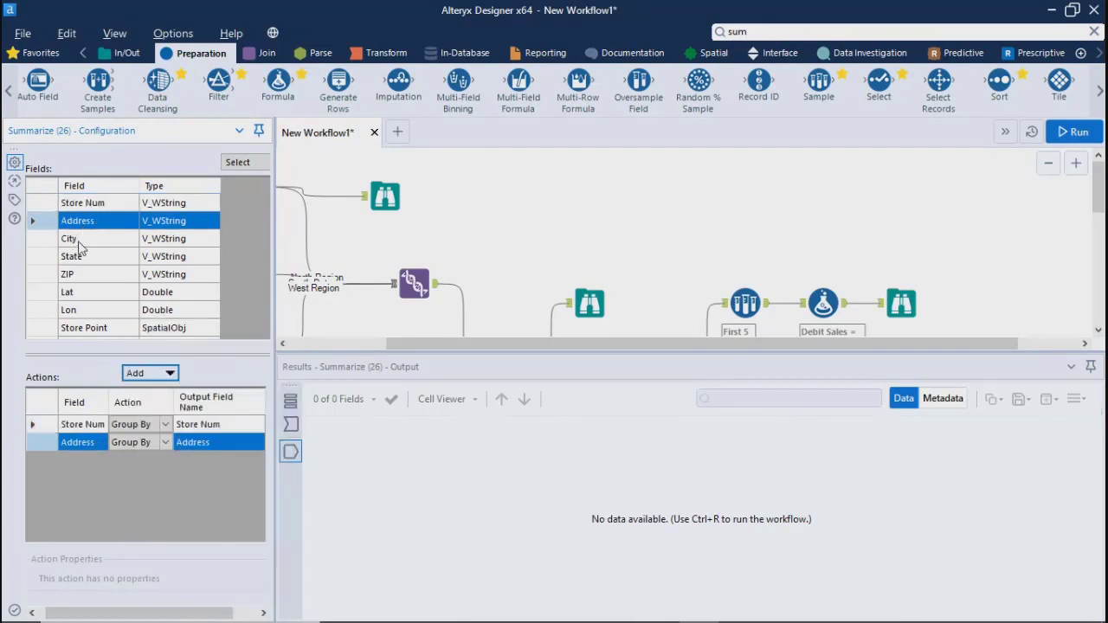
# Add City and State as further Group By fields in the Summarize tool
pyautogui.click(78, 242)
pyautogui.click(150, 373)
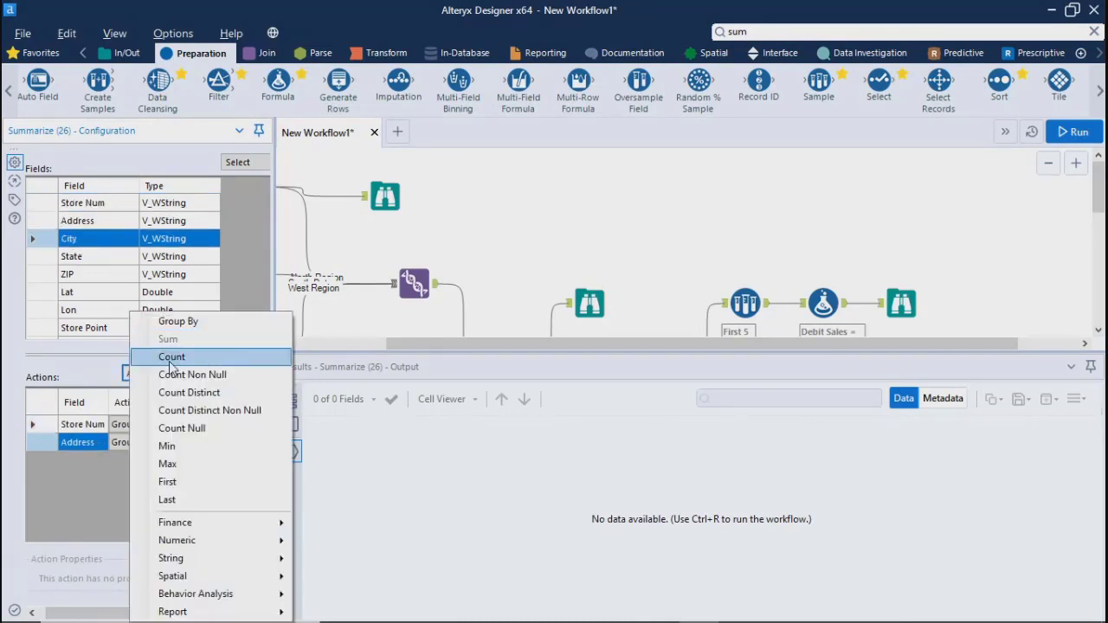
pyautogui.click(166, 318)
pyautogui.click(86, 257)
pyautogui.click(149, 373)
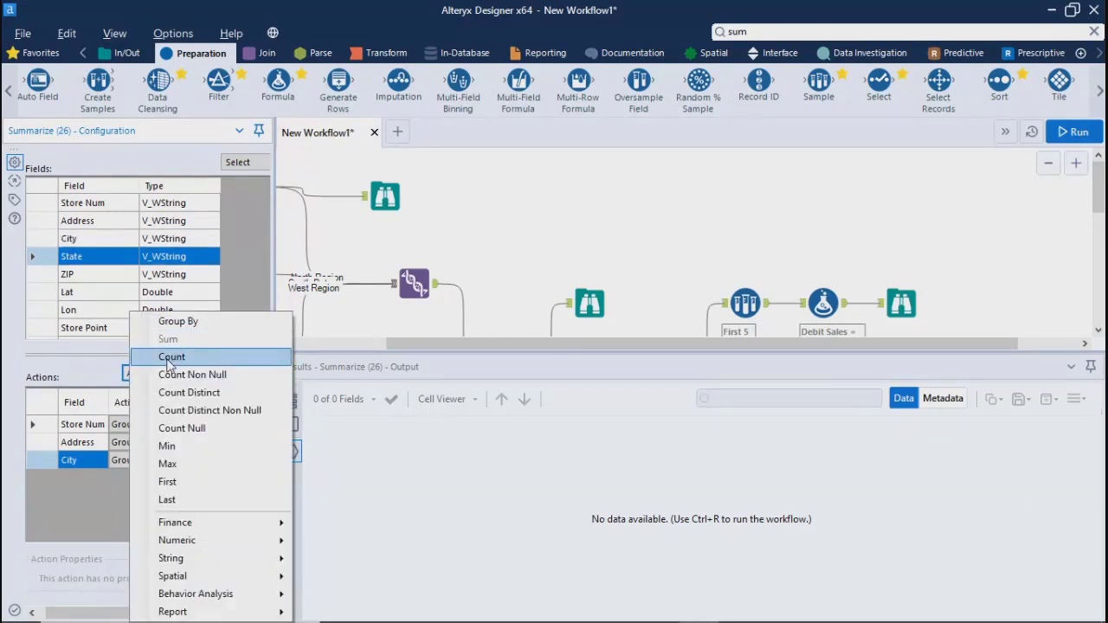
pyautogui.click(165, 325)
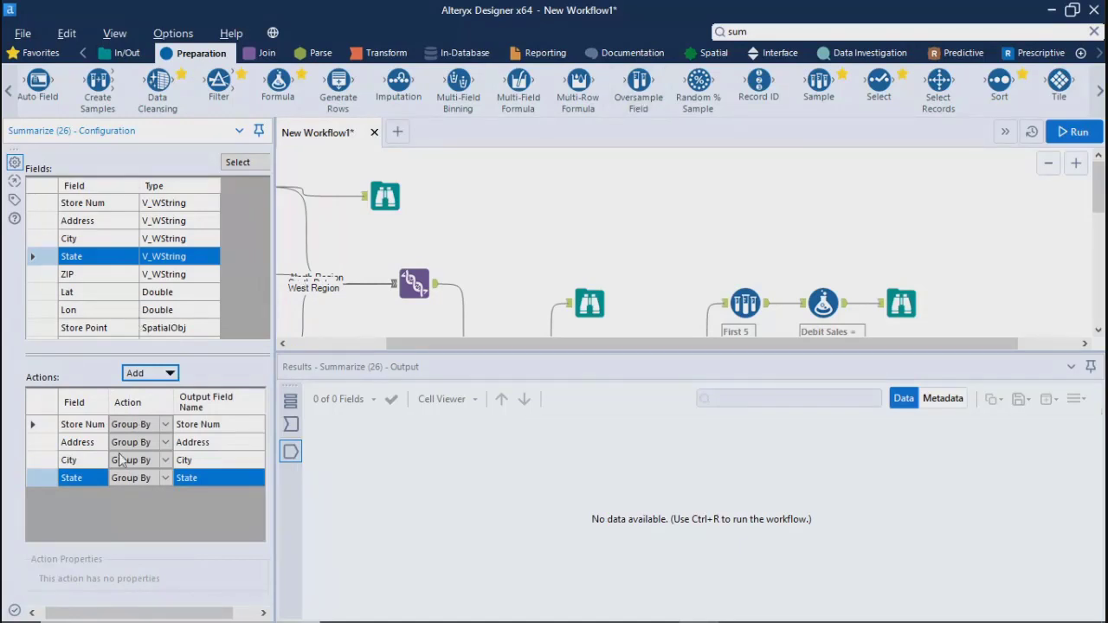
pyautogui.scroll(-3, 188, 338)
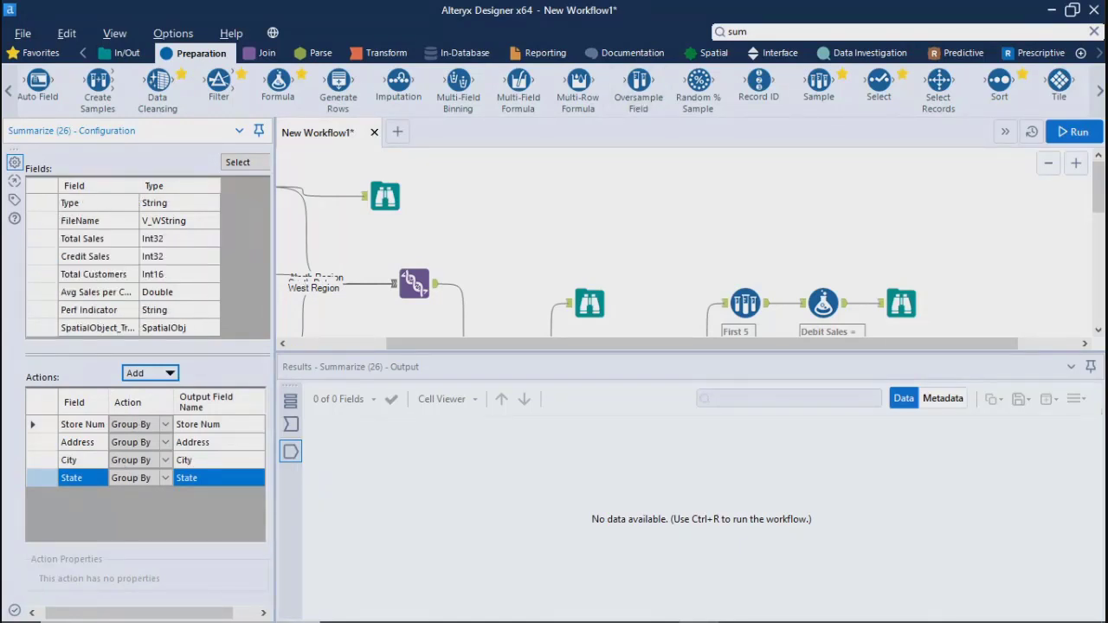
# Switch to the AnyMeeting window in the browser, mute all attendees, and return to Alteryx Designer
pyautogui.moveTo(500, 608)
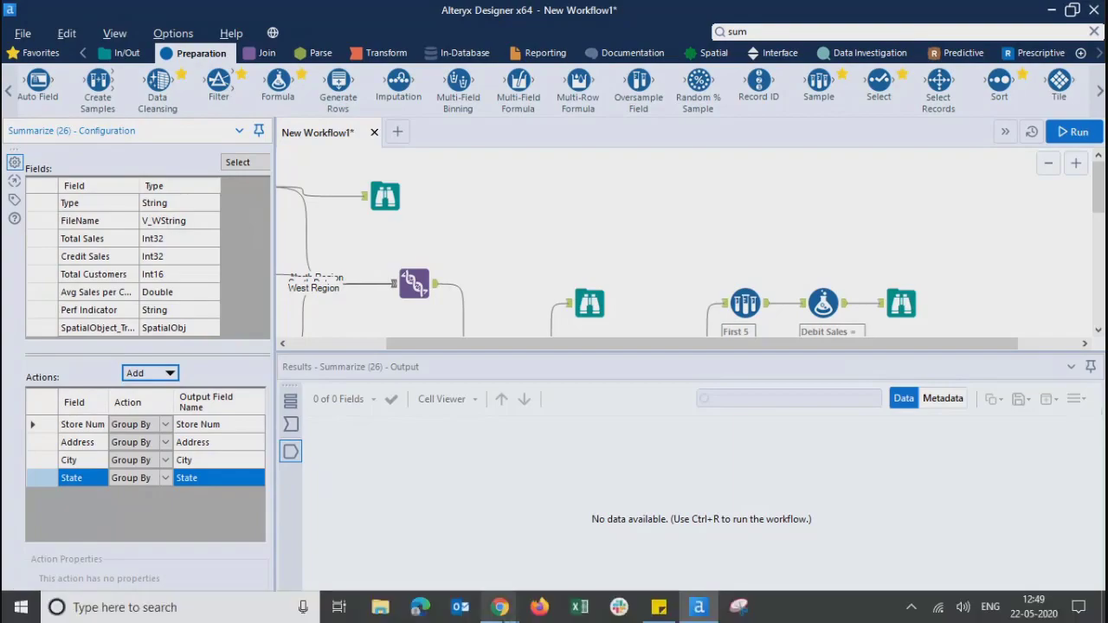
pyautogui.click(418, 543)
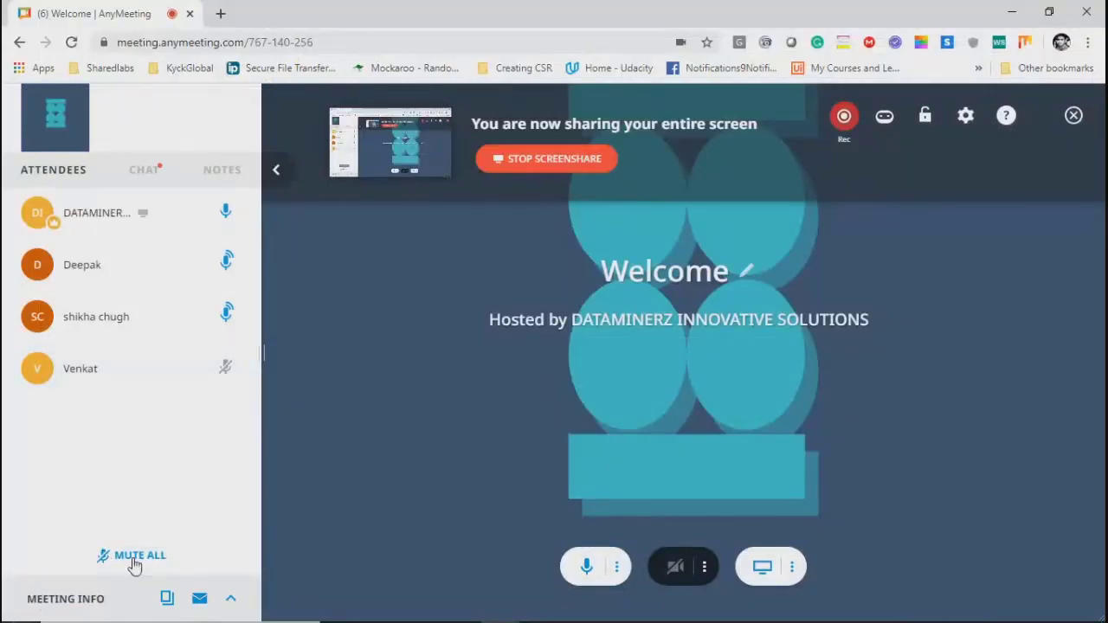
pyautogui.click(134, 558)
pyautogui.click(582, 445)
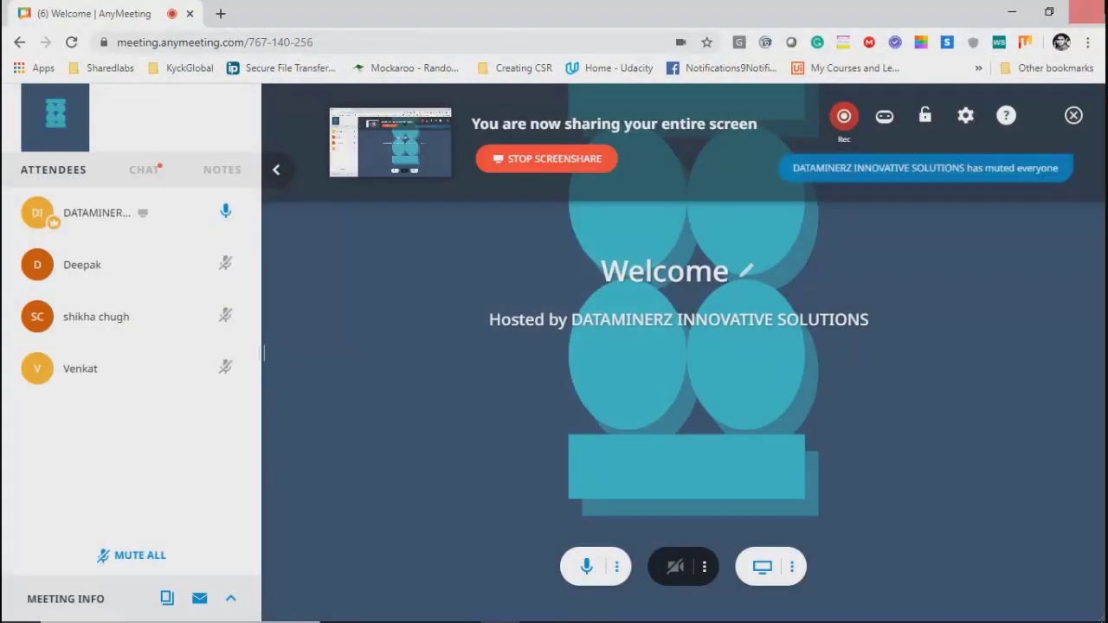
pyautogui.click(1013, 12)
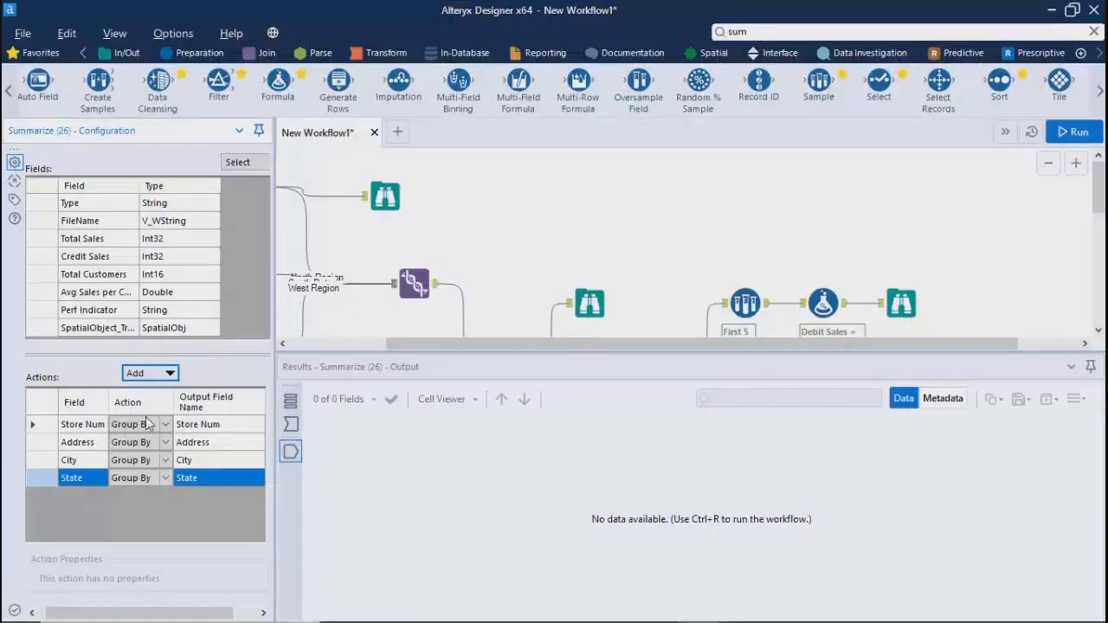
# Add Sum actions for Avg Sales per Customer and Total Sales in the Summarize tool
pyautogui.click(152, 294)
pyautogui.click(151, 373)
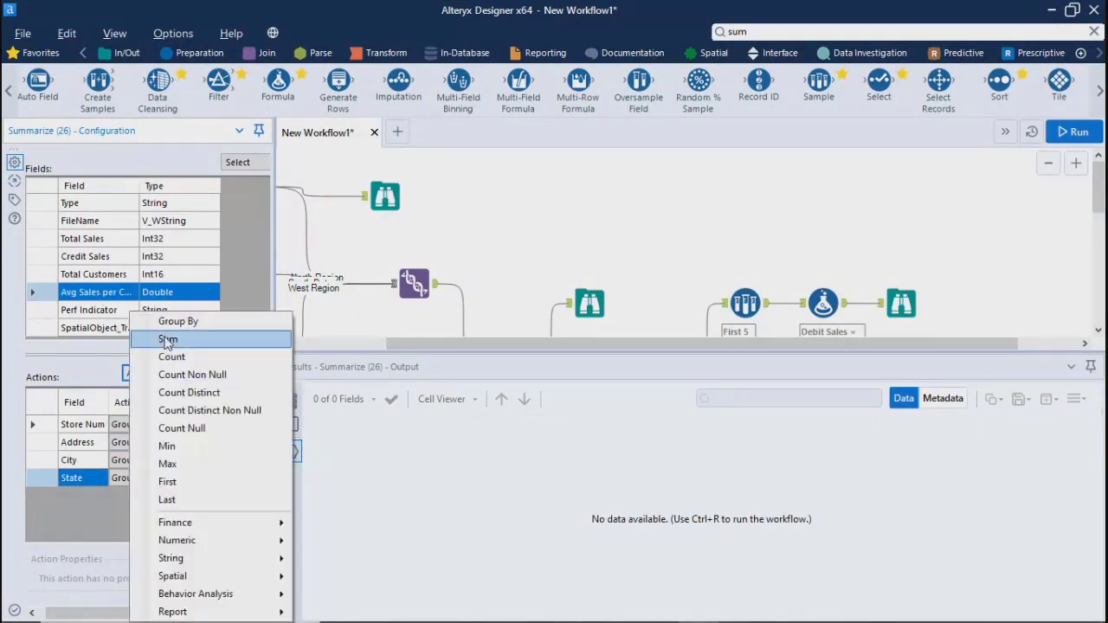
pyautogui.click(167, 340)
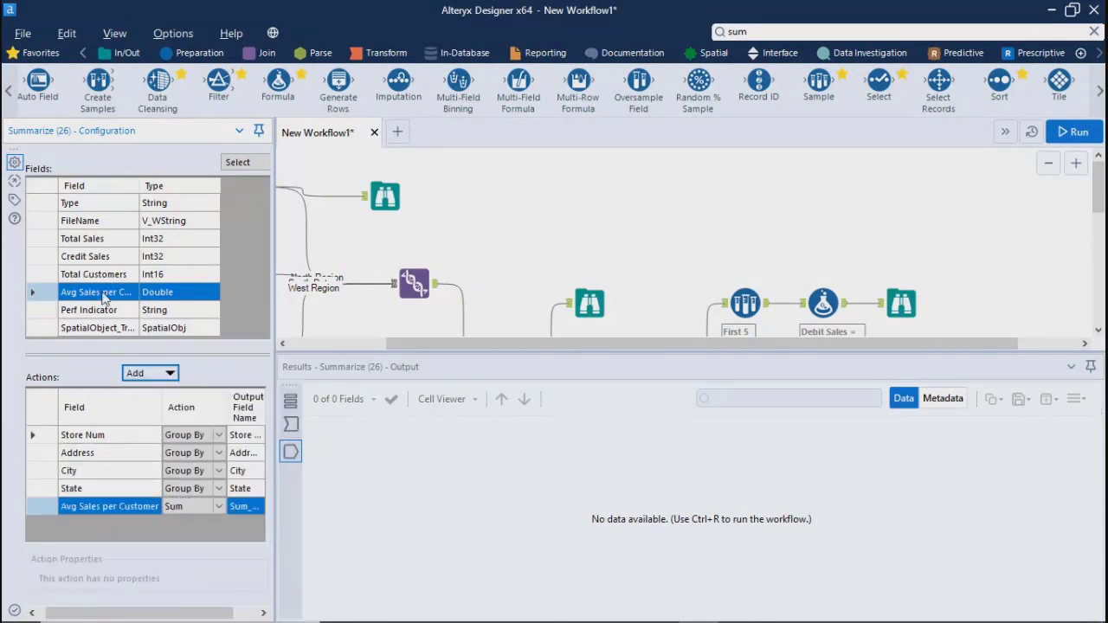
pyautogui.click(99, 242)
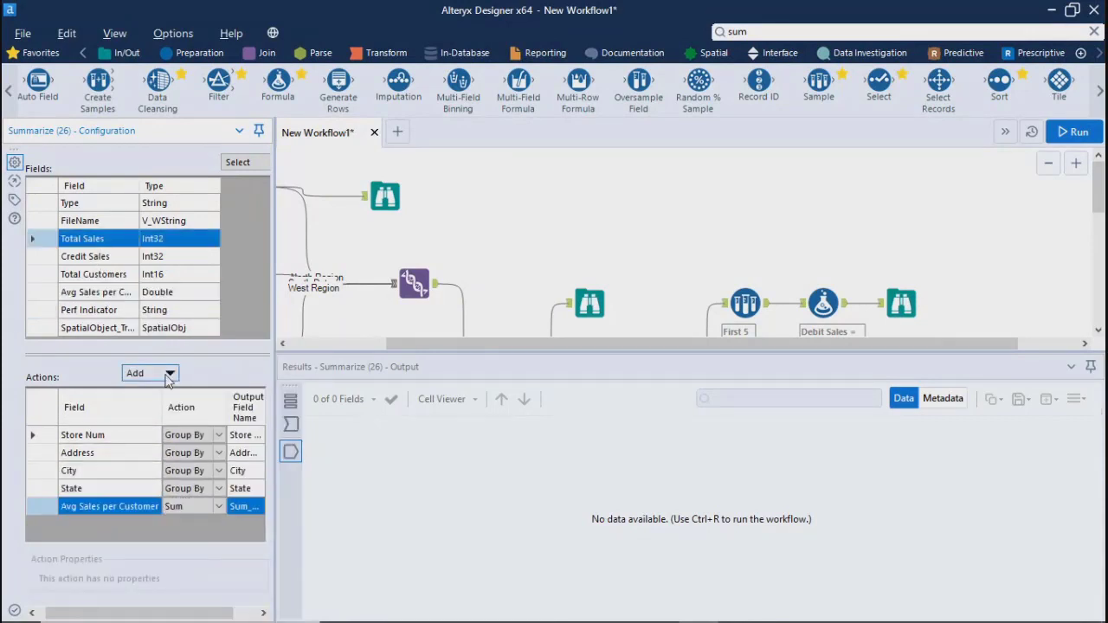
pyautogui.click(151, 373)
pyautogui.click(161, 340)
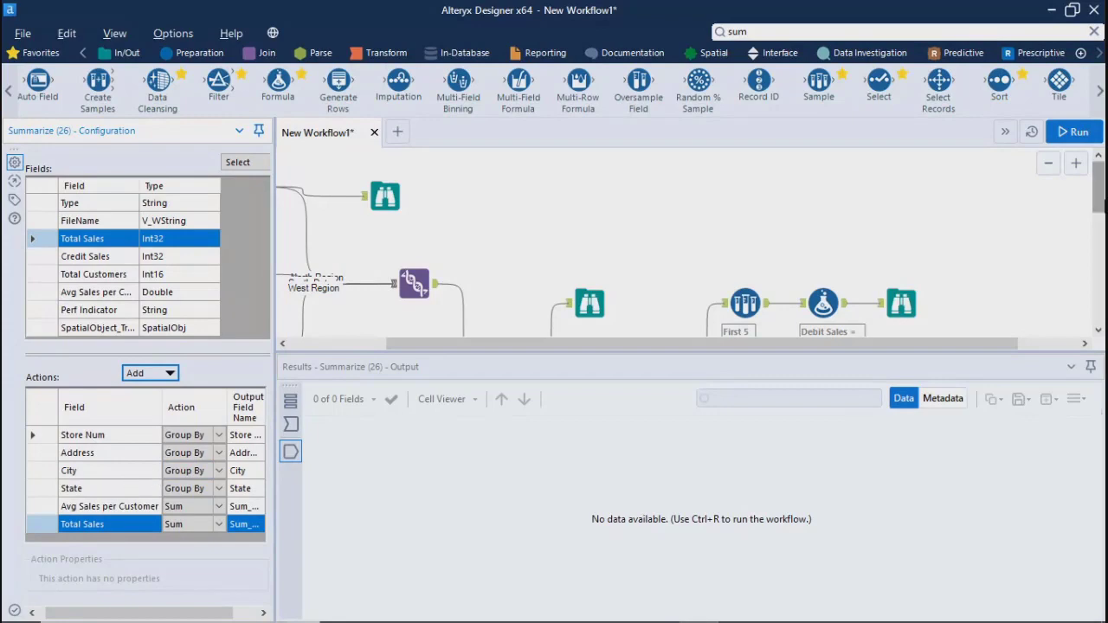
# Run the workflow and review the Summarize tool's output records
pyautogui.moveTo(1096, 207); pyautogui.dragTo(1095, 251)
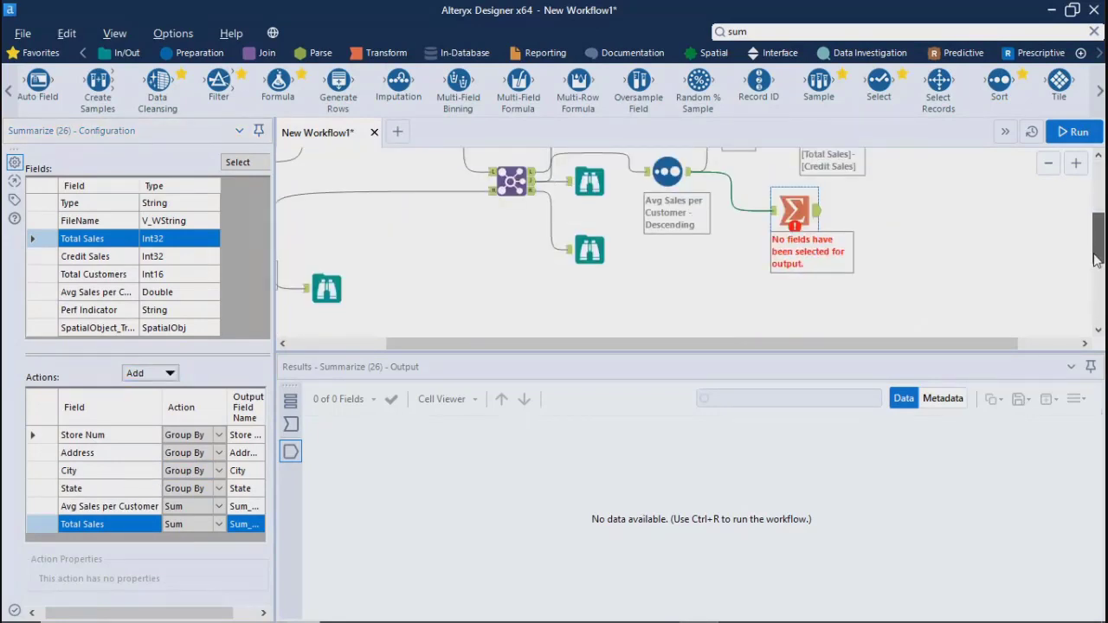
pyautogui.click(971, 260)
pyautogui.click(1073, 132)
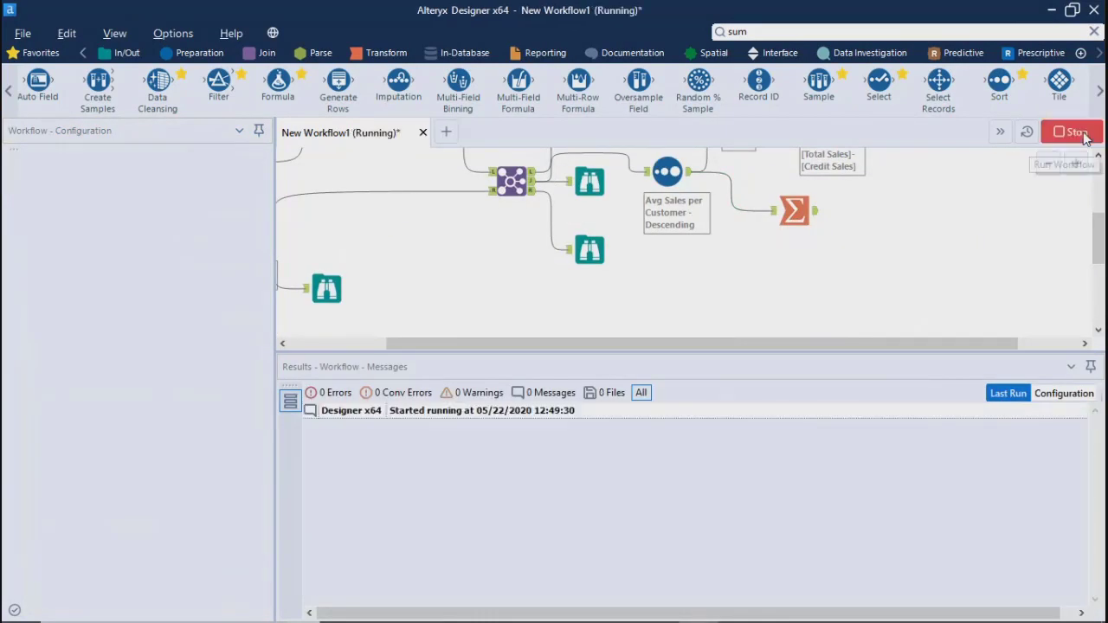
pyautogui.click(695, 381)
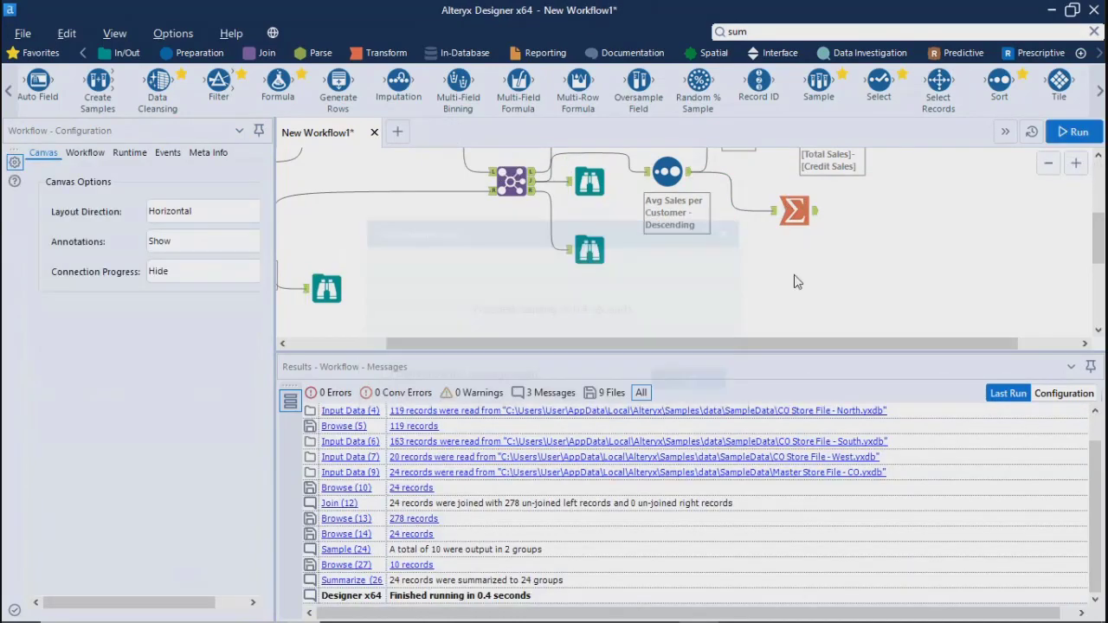
pyautogui.click(809, 214)
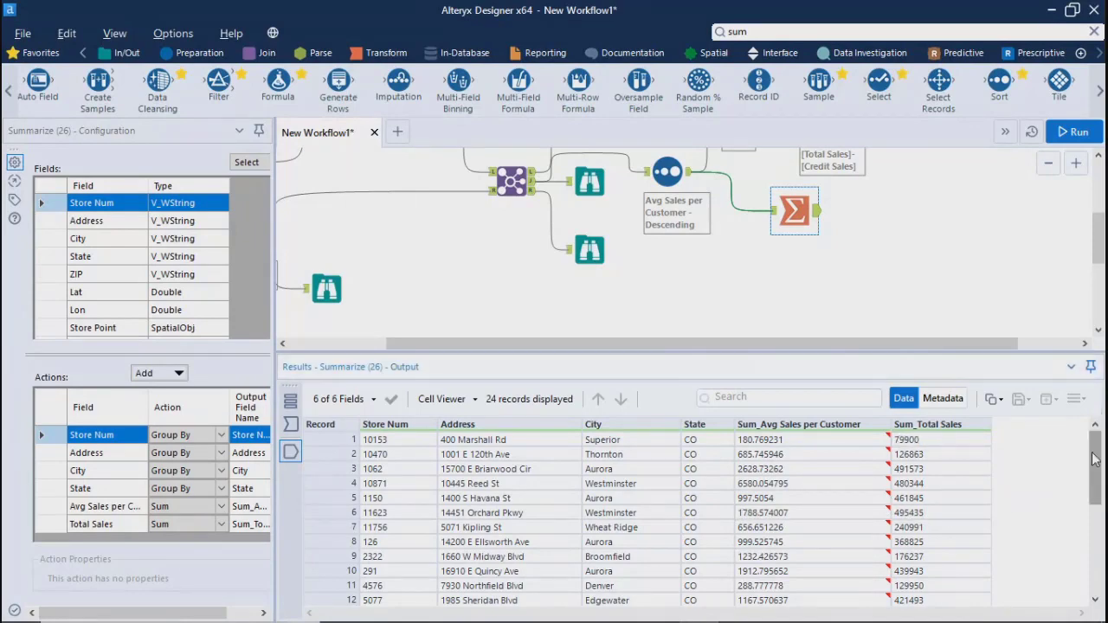
pyautogui.moveTo(1093, 459); pyautogui.dragTo(1070, 404)
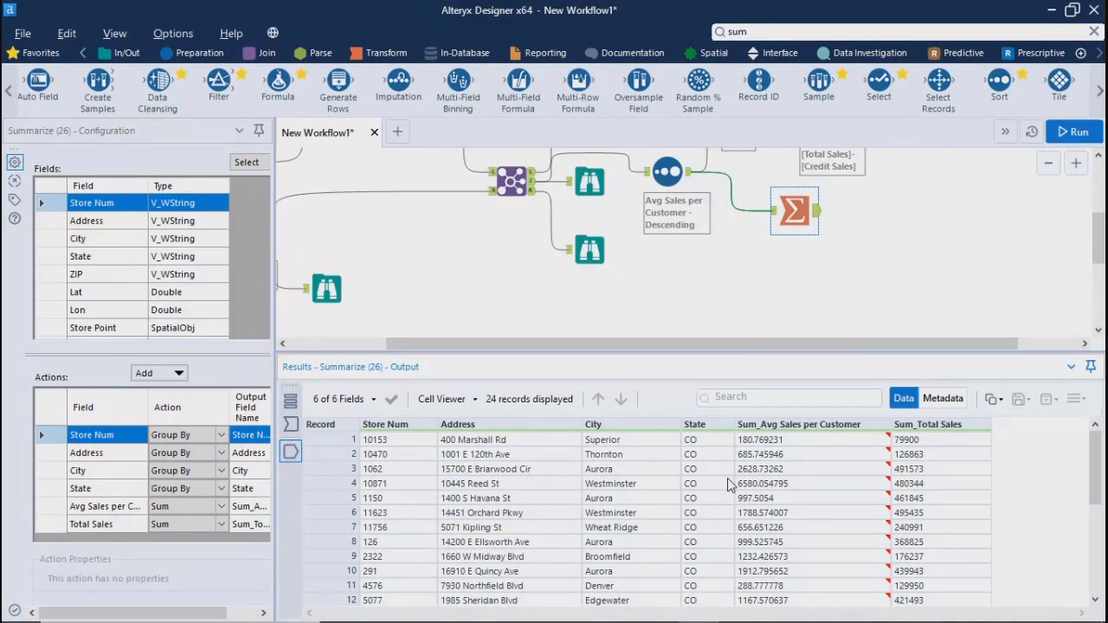
# Move the Summarize tool slightly lower on the canvas
pyautogui.moveTo(628, 346); pyautogui.dragTo(724, 355)
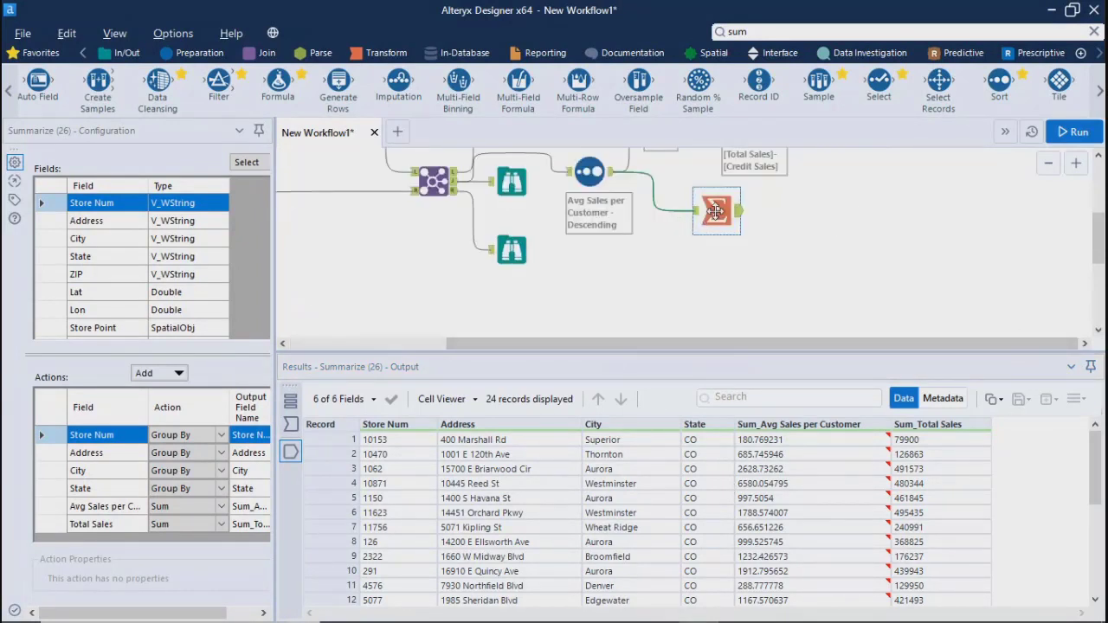
pyautogui.moveTo(716, 211); pyautogui.dragTo(715, 240)
pyautogui.click(844, 250)
# Find the Cross Tab tool by searching for "cro" and place it on the canvas above the Sample tool
pyautogui.scroll(3, 841, 212)
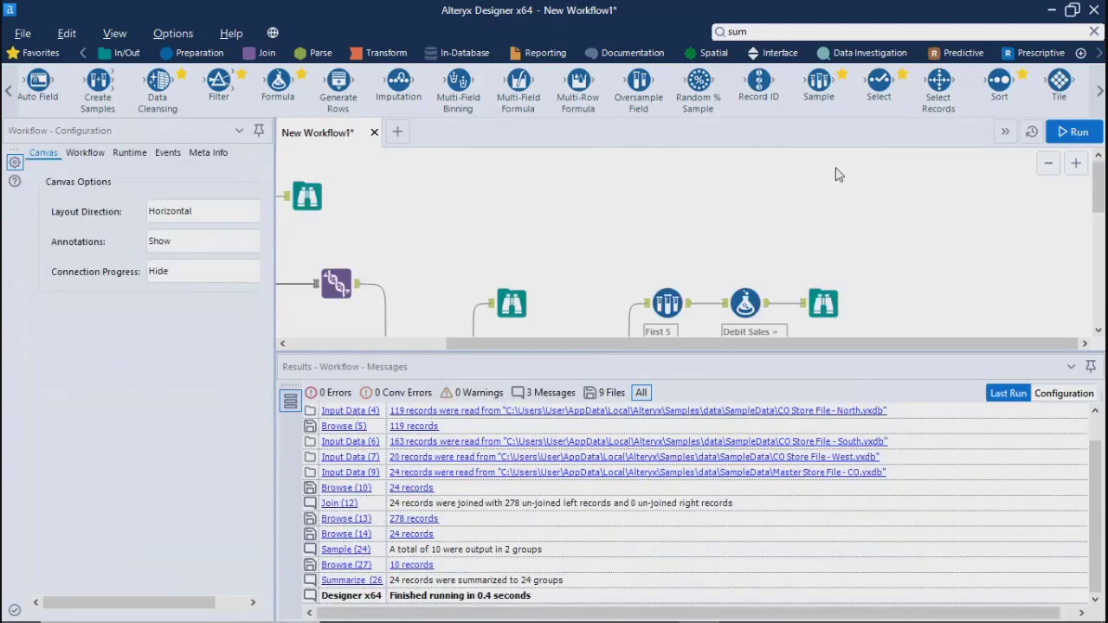
pyautogui.click(778, 30)
pyautogui.write('cro')
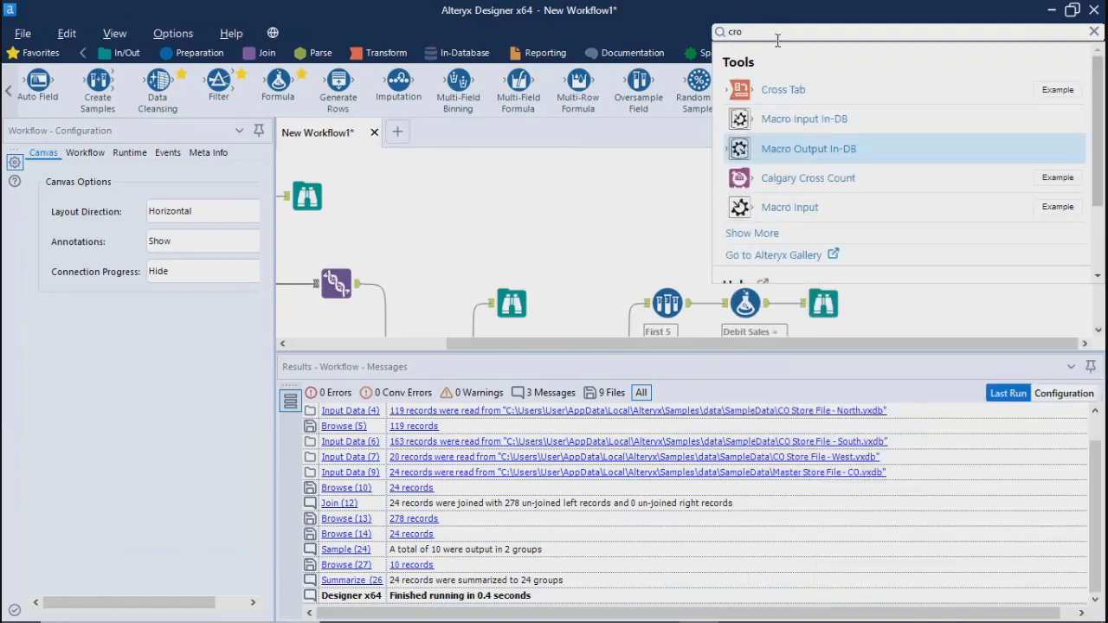
pyautogui.moveTo(782, 89); pyautogui.dragTo(658, 216)
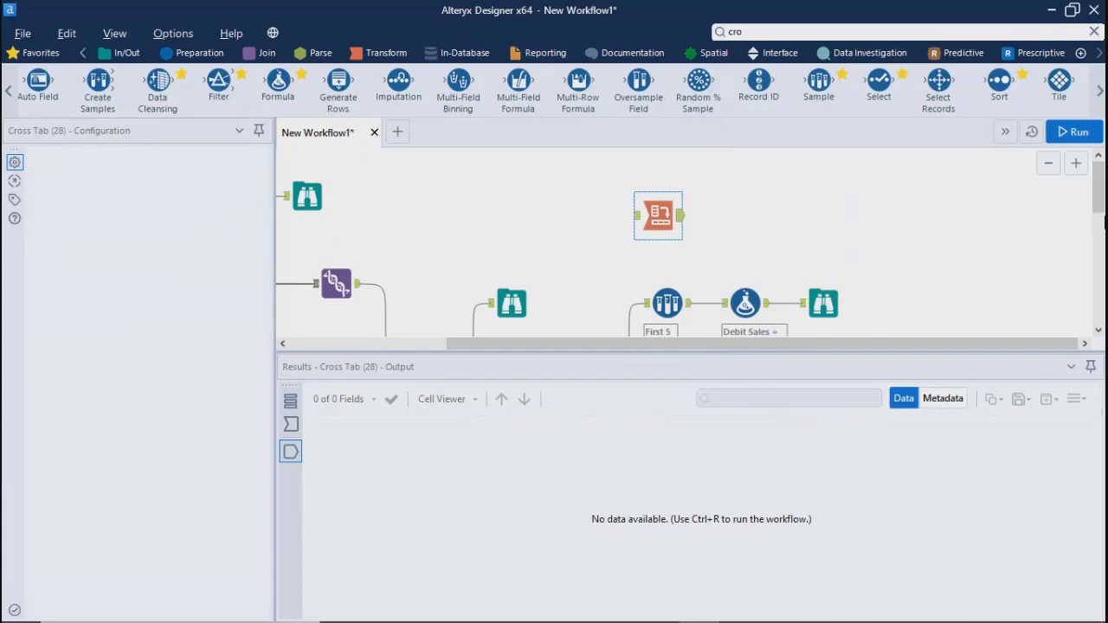
# Enlarge the canvas area, then connect the Sort tool's output to the Cross Tab tool, repositioned above the Sample and Formula row
pyautogui.moveTo(872, 352); pyautogui.dragTo(880, 530)
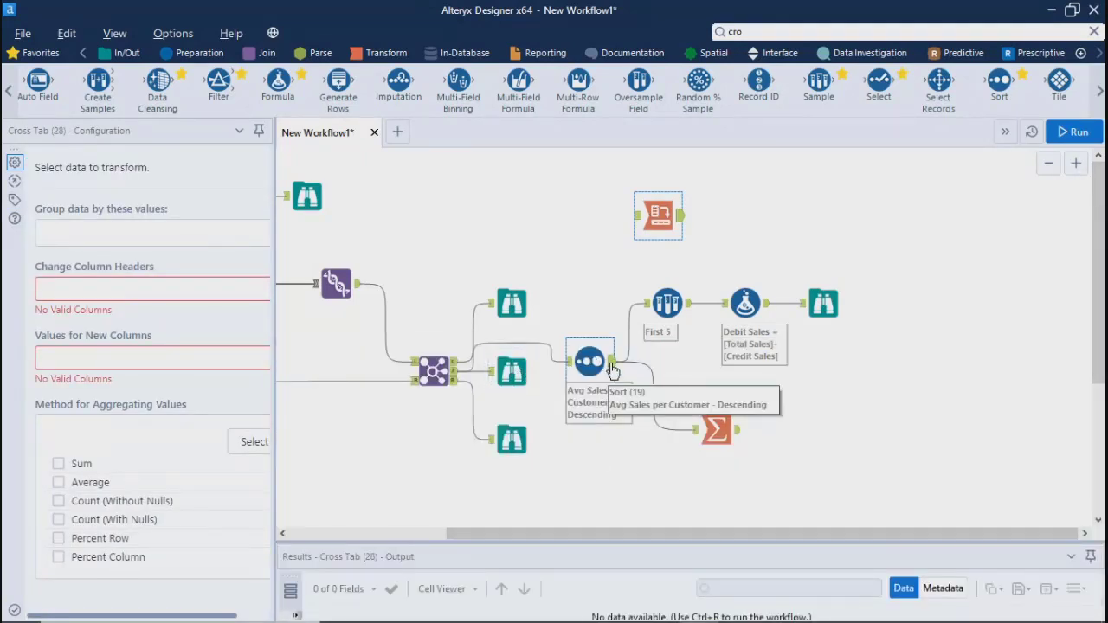
pyautogui.moveTo(611, 369); pyautogui.dragTo(717, 197)
pyautogui.click(640, 216)
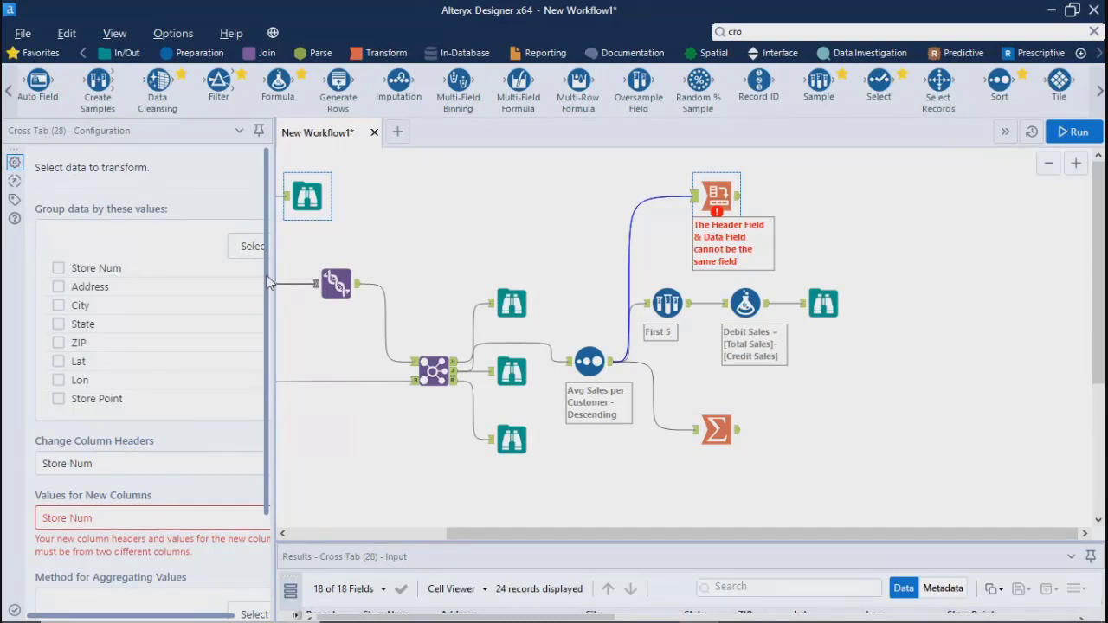
# Widen the configuration pane and group the Cross Tab data by Address, City and State
pyautogui.moveTo(274, 282); pyautogui.dragTo(565, 286)
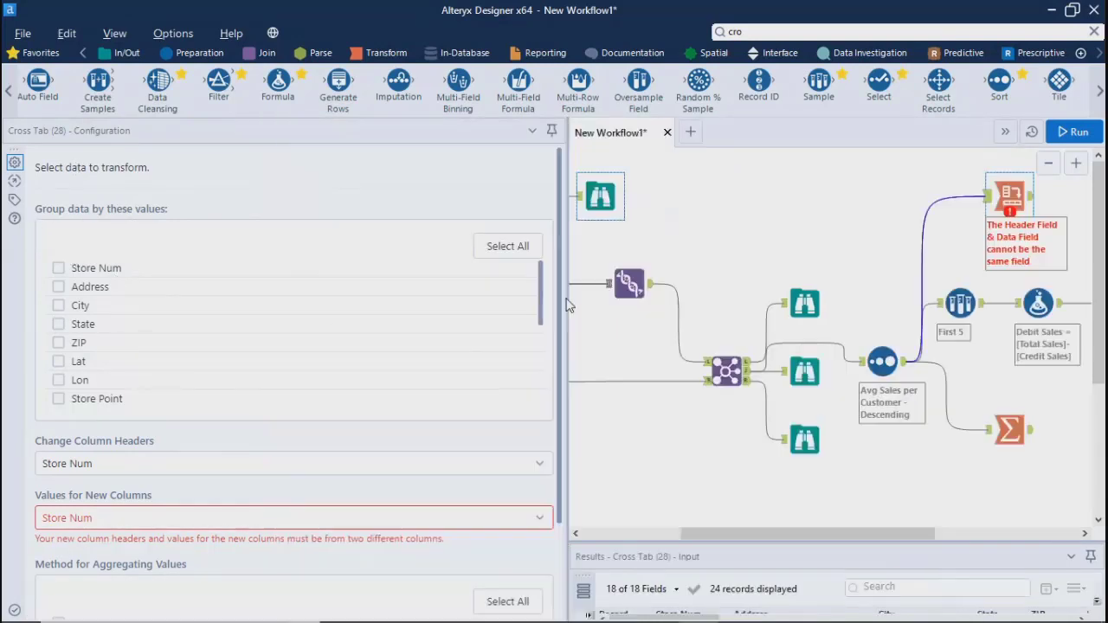
pyautogui.scroll(-4, 534, 337)
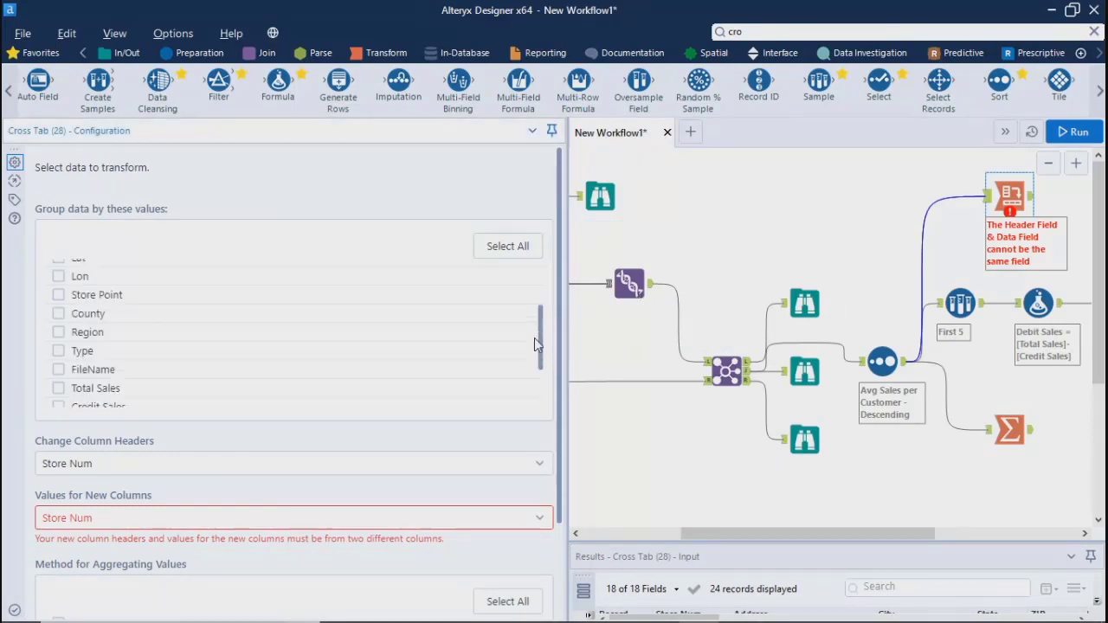
pyautogui.scroll(4, 528, 285)
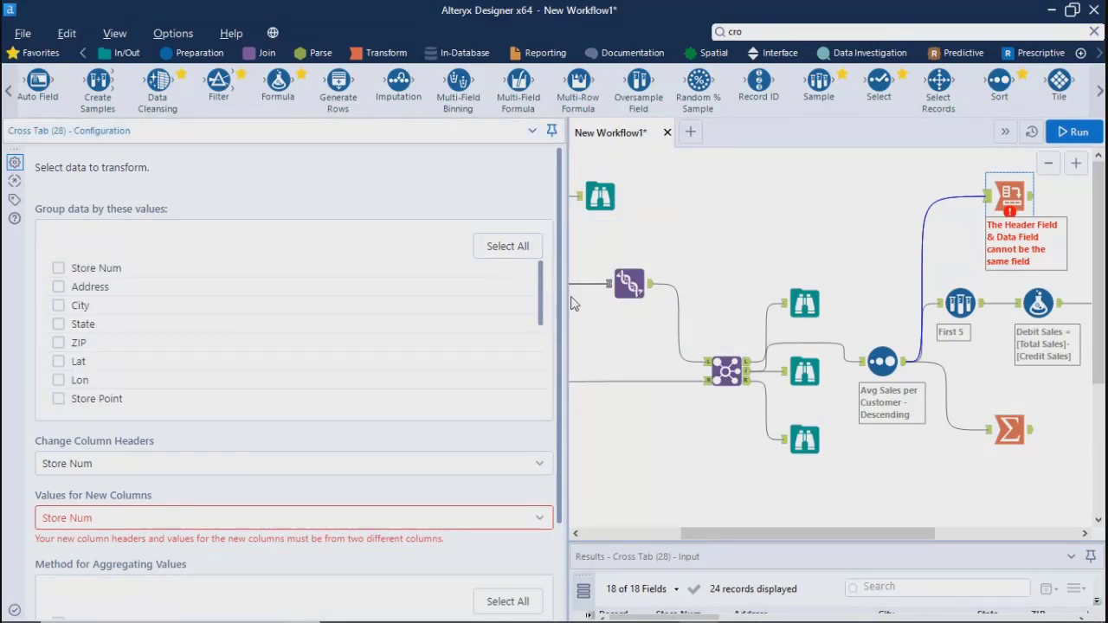
pyautogui.moveTo(566, 297); pyautogui.dragTo(490, 294)
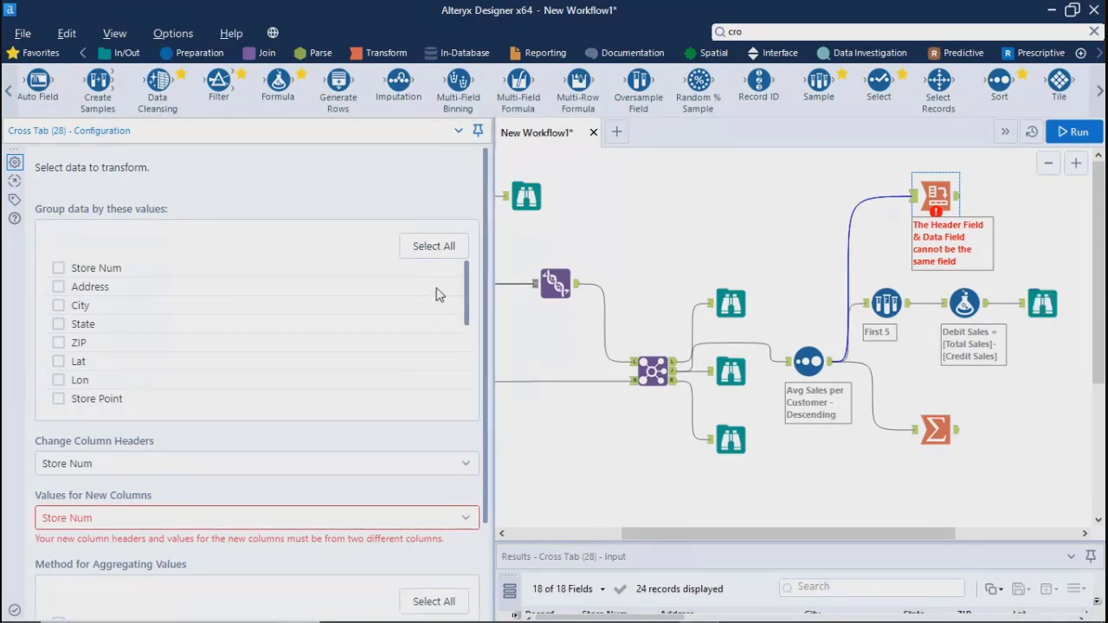
pyautogui.click(59, 288)
pyautogui.click(58, 306)
# Set the Cross Tab's new column headers to come from the Region field
pyautogui.moveTo(471, 297); pyautogui.dragTo(467, 336)
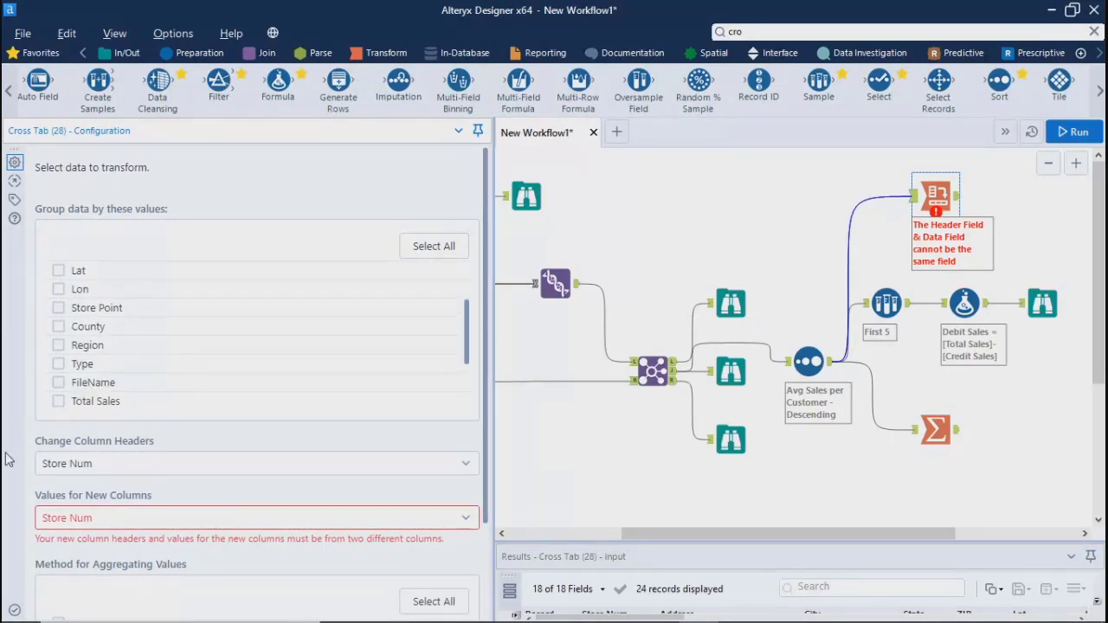
pyautogui.click(97, 467)
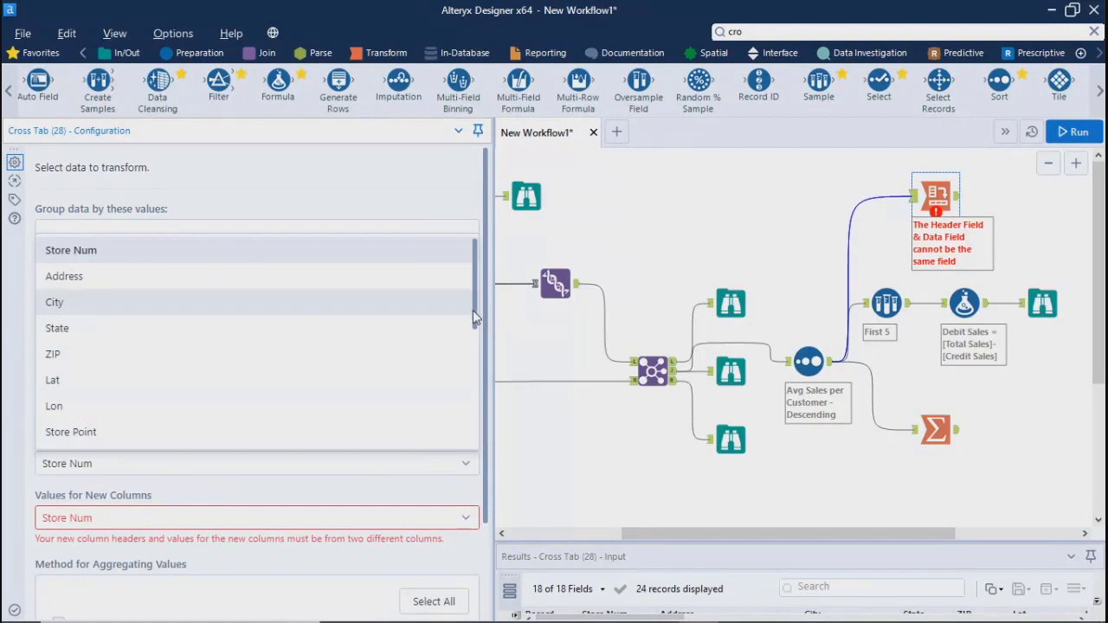
pyautogui.moveTo(472, 310); pyautogui.dragTo(476, 440)
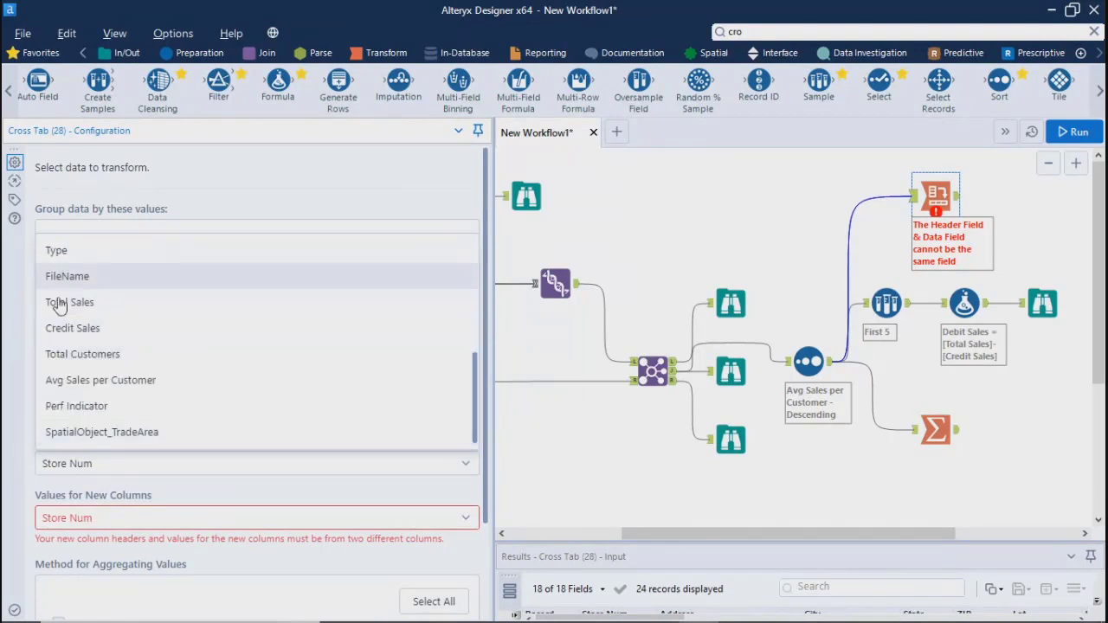
pyautogui.scroll(4, 78, 421)
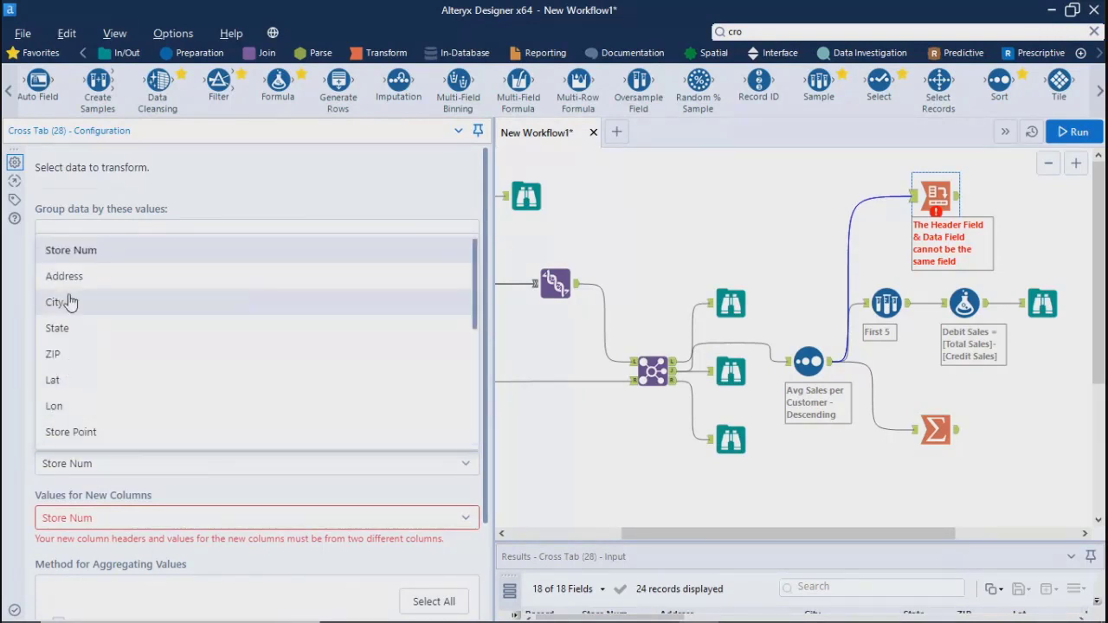
pyautogui.moveTo(472, 301); pyautogui.dragTo(441, 364)
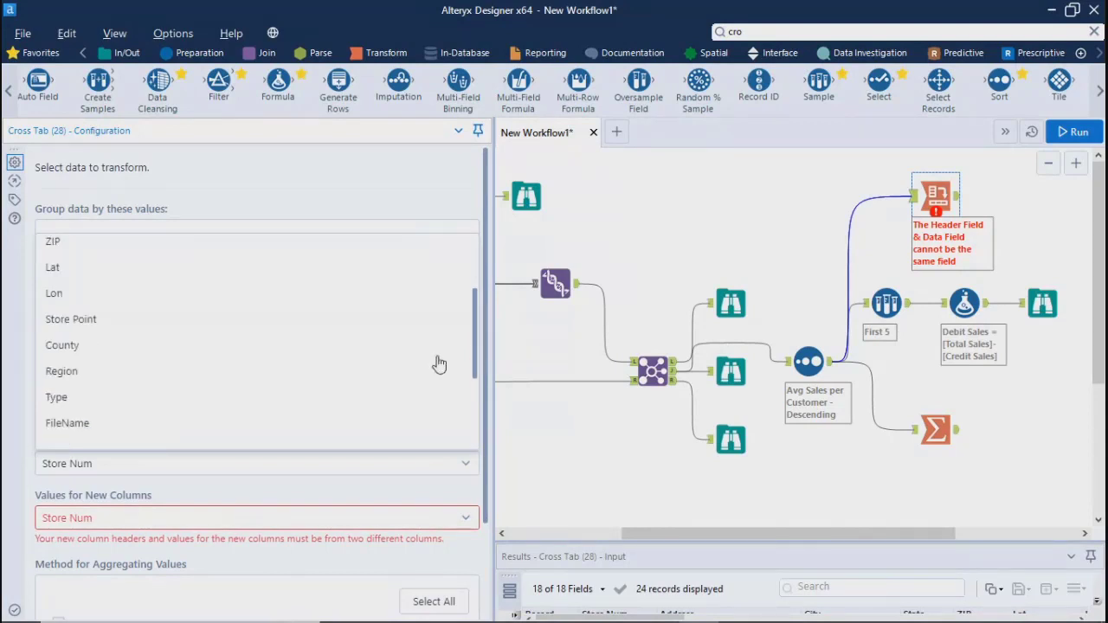
pyautogui.click(79, 381)
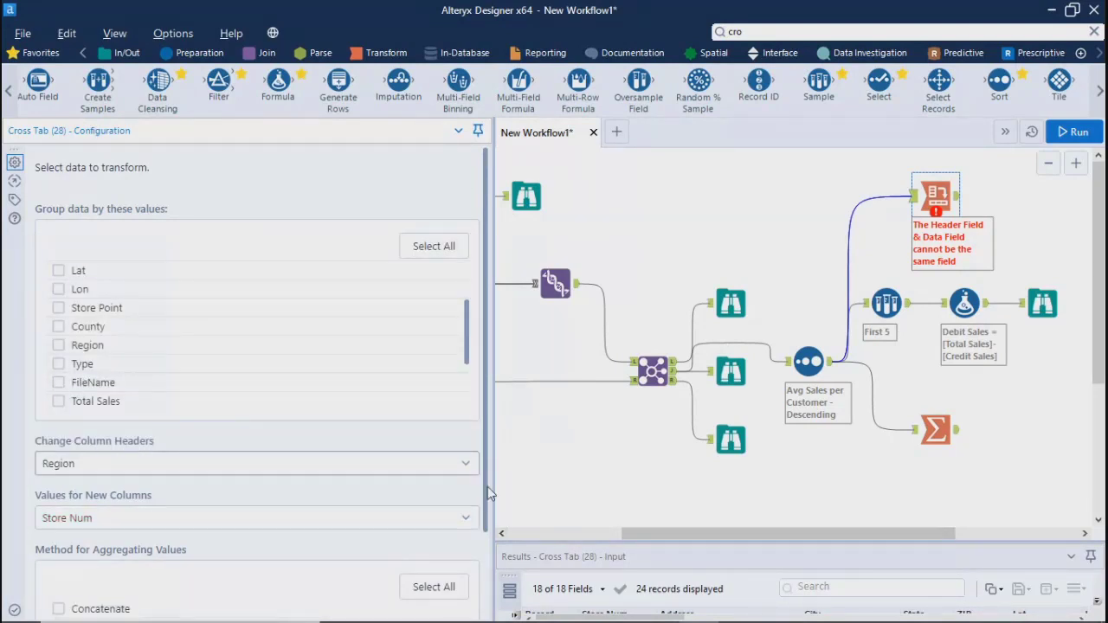
# Use Total Sales as the values for the new columns and aggregate them by Sum
pyautogui.scroll(-3, 488, 493)
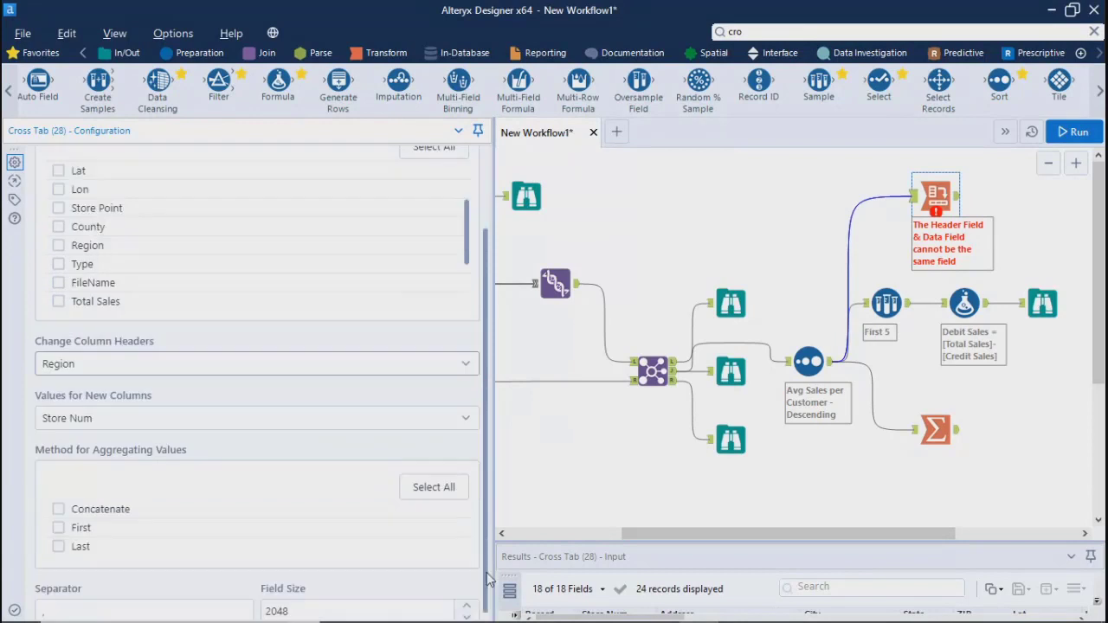
pyautogui.click(80, 419)
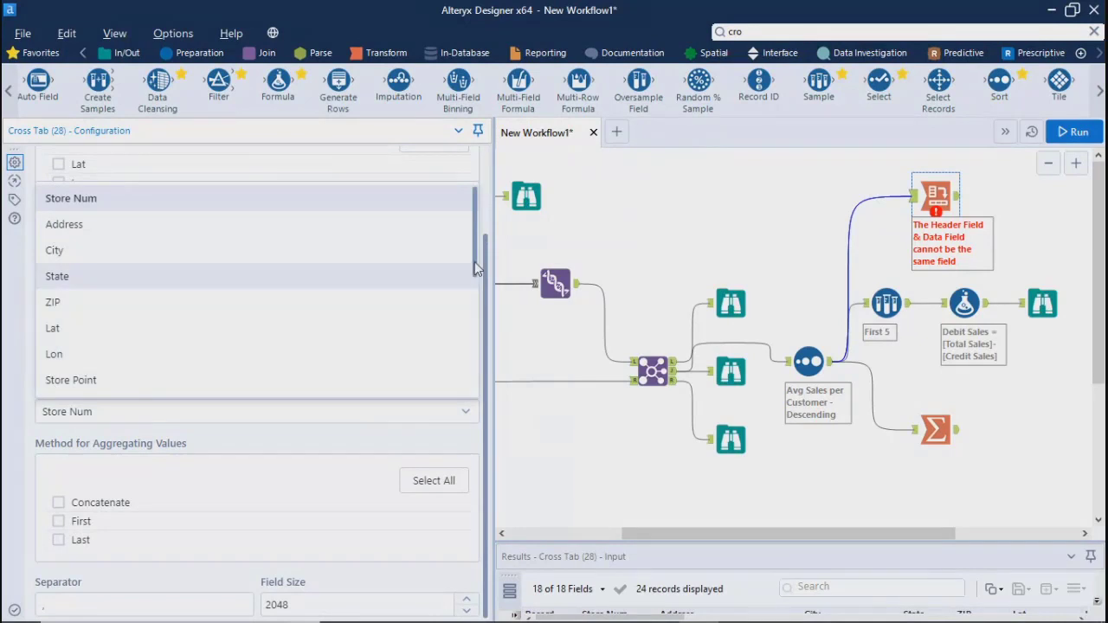
pyautogui.scroll(-3, 462, 338)
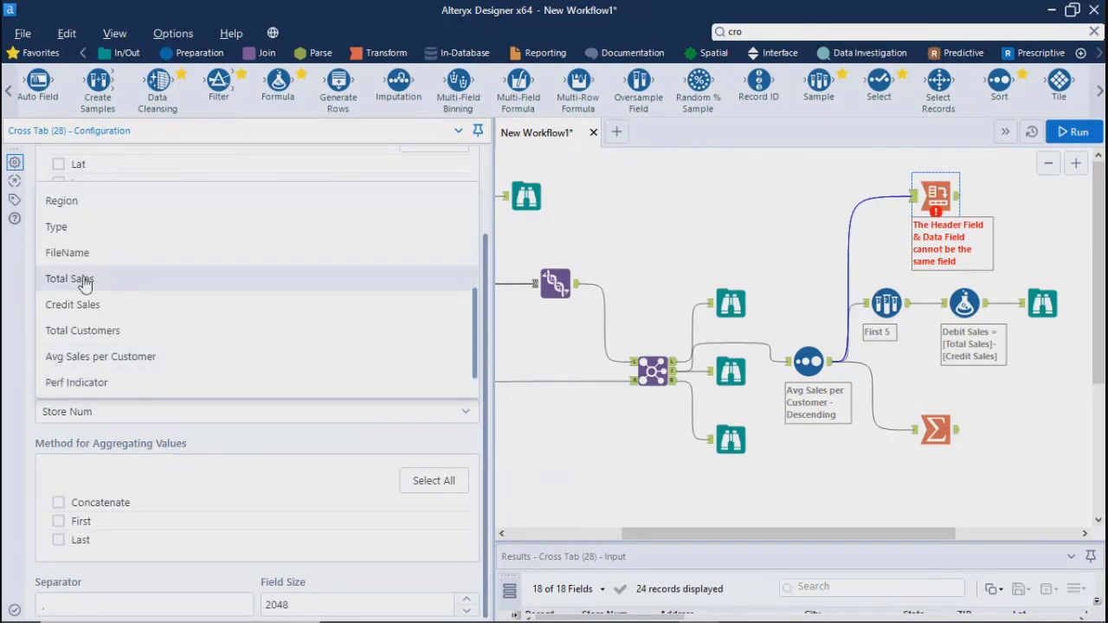
pyautogui.click(113, 278)
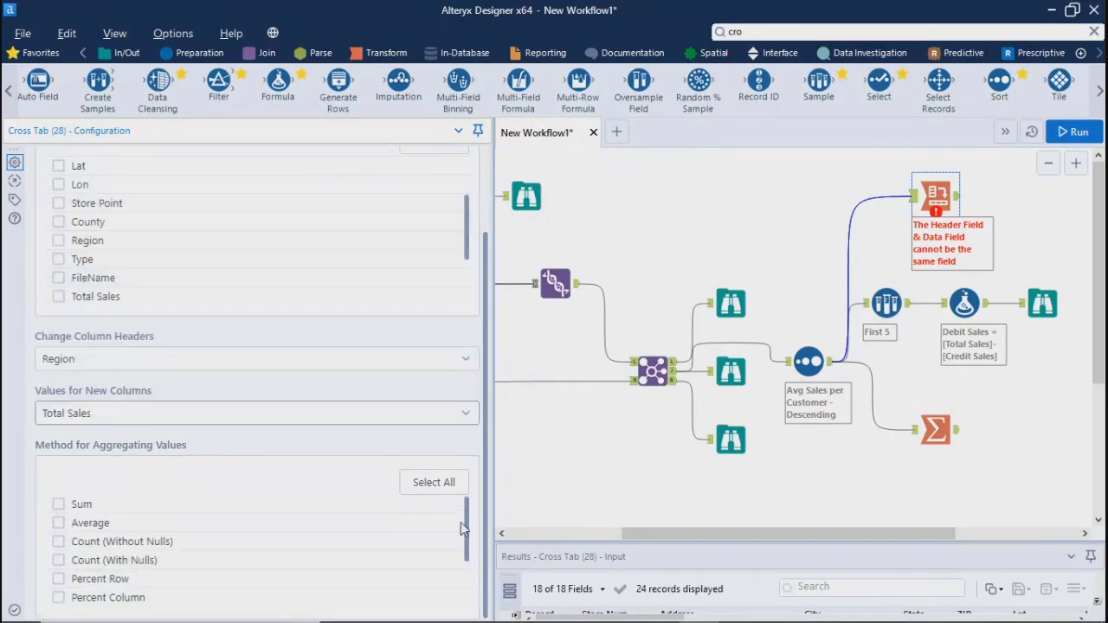
pyautogui.click(59, 505)
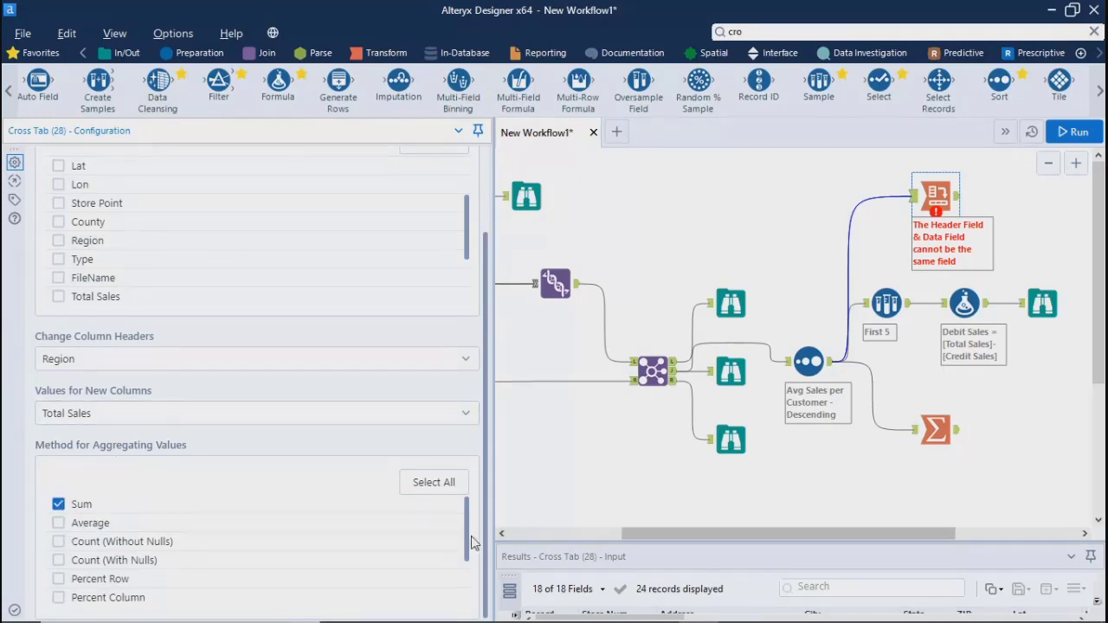
pyautogui.moveTo(466, 531)
pyautogui.mouseDown()
pyautogui.moveTo(471, 612)
pyautogui.moveTo(474, 538)
pyautogui.mouseUp()
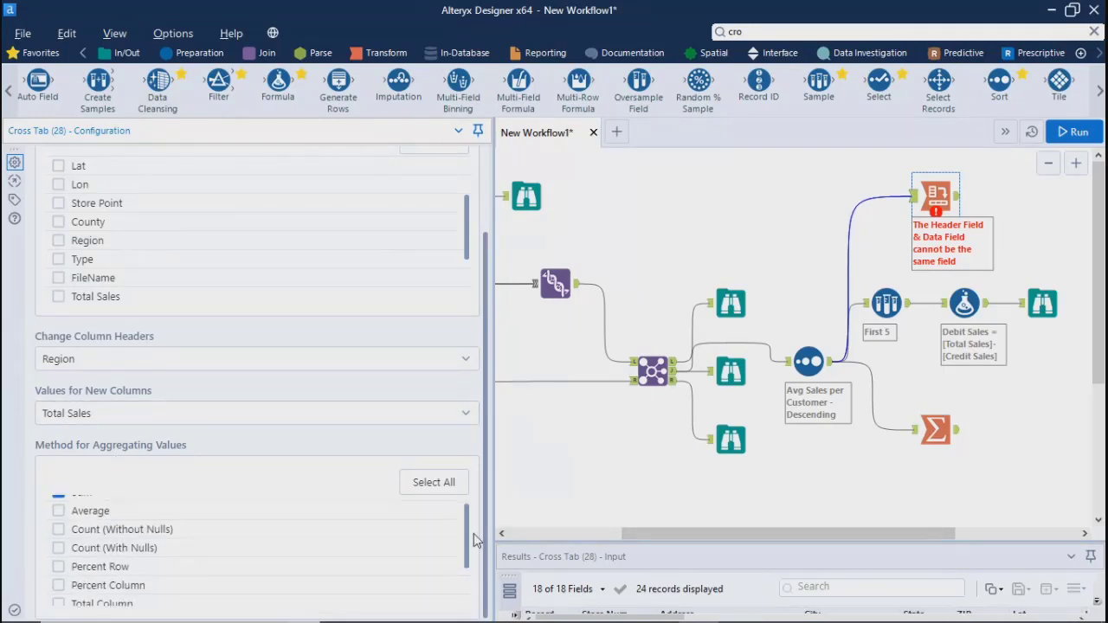
# Run the workflow and review the Cross Tab output records in an enlarged results area
pyautogui.click(1067, 131)
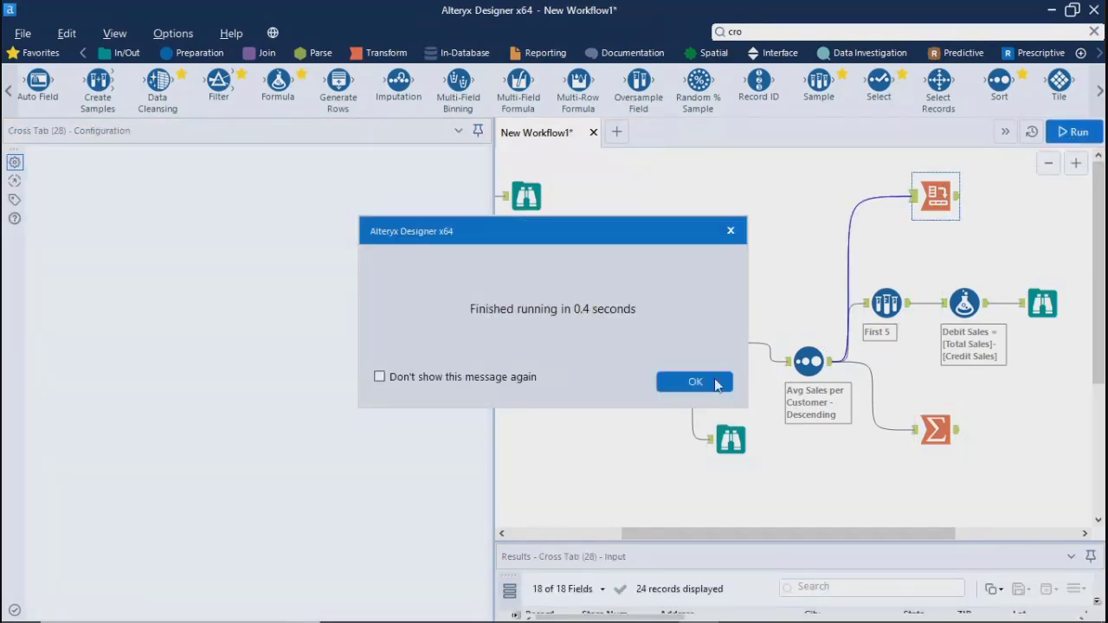
pyautogui.click(695, 383)
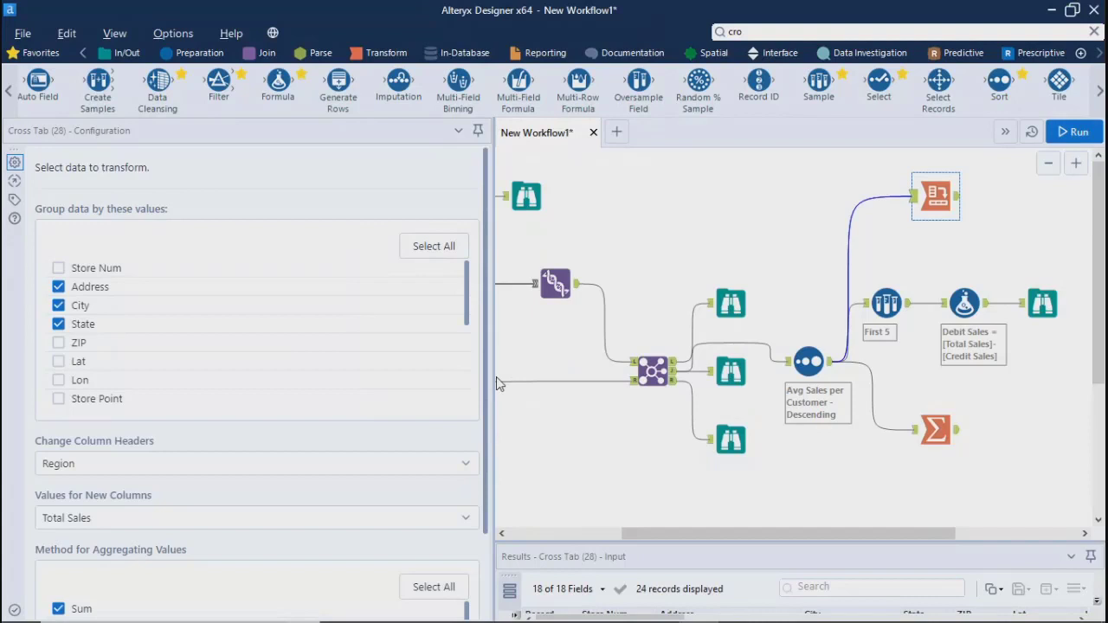
pyautogui.moveTo(496, 381); pyautogui.dragTo(206, 366)
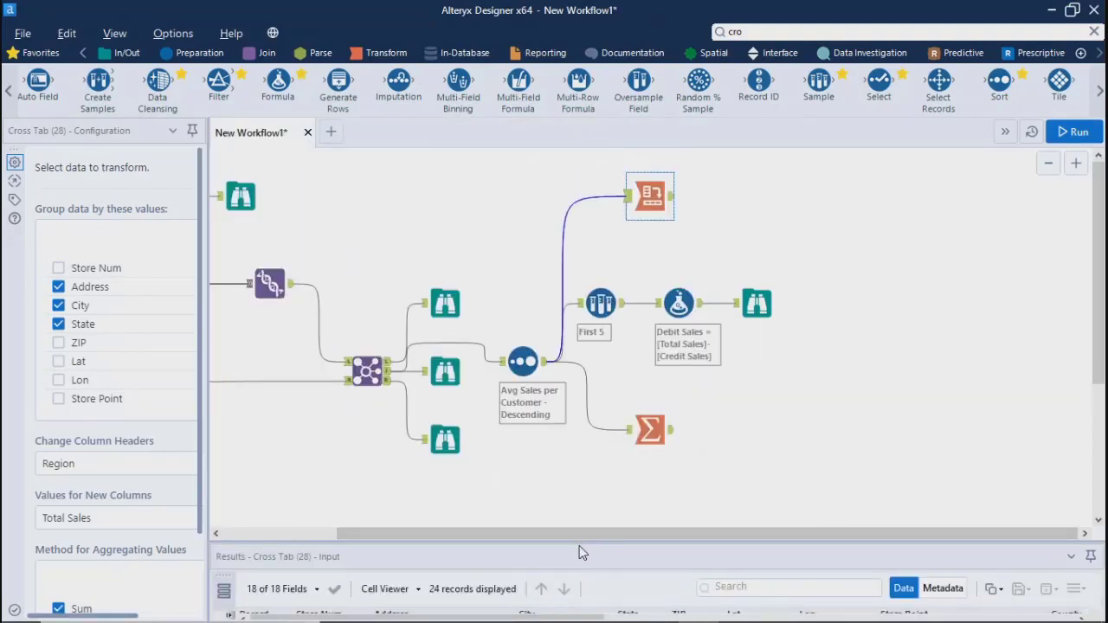
pyautogui.moveTo(578, 547); pyautogui.dragTo(579, 286)
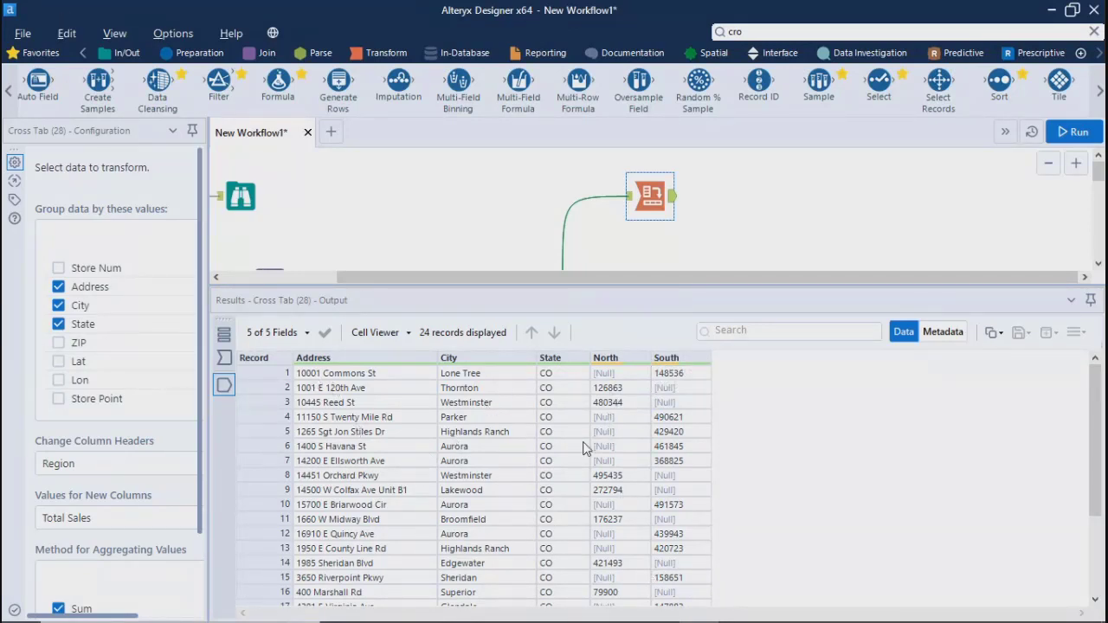
pyautogui.scroll(-3, 558, 561)
pyautogui.scroll(3, 558, 561)
# Compare the Cross Tab's grouping, header, value and aggregation settings with its output columns
pyautogui.moveTo(375, 354); pyautogui.dragTo(439, 354)
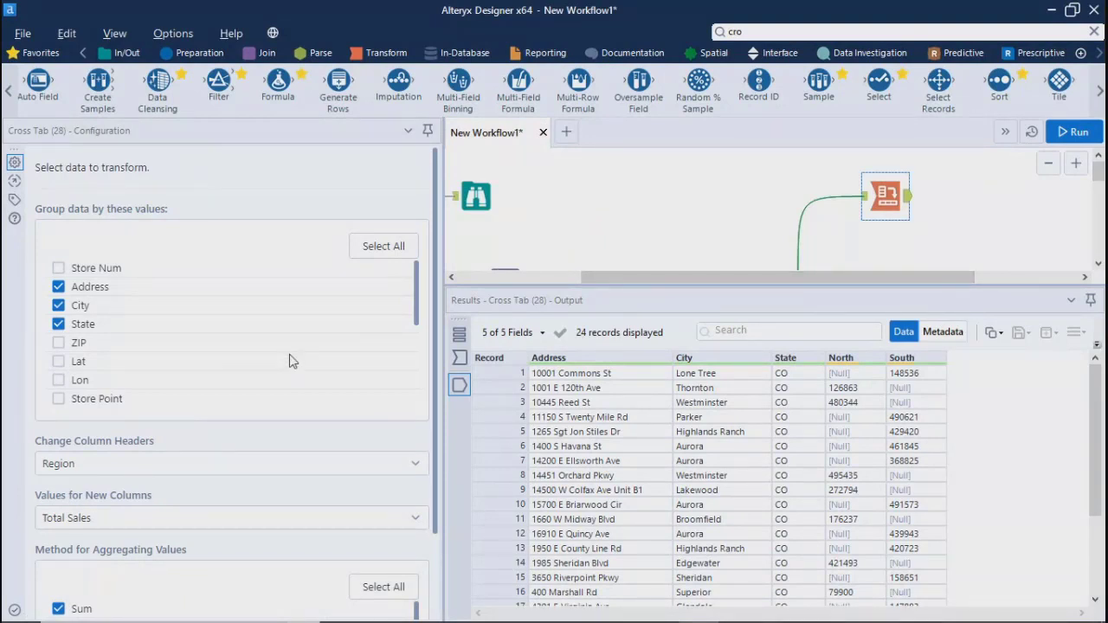
pyautogui.scroll(-5, 291, 361)
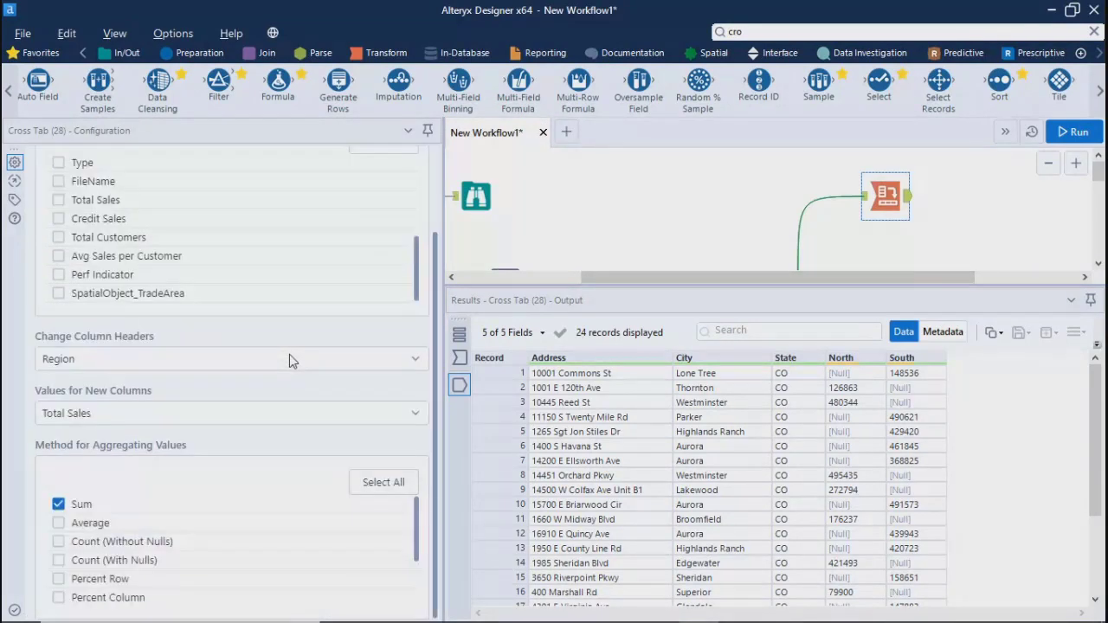
pyautogui.scroll(5, 292, 361)
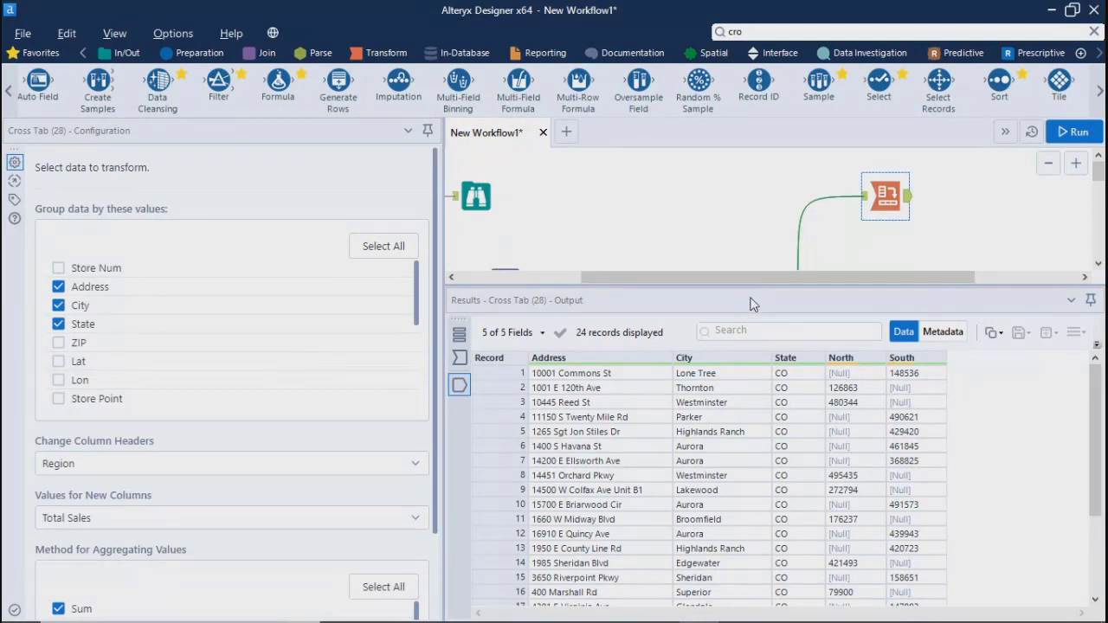
pyautogui.moveTo(749, 284); pyautogui.dragTo(774, 422)
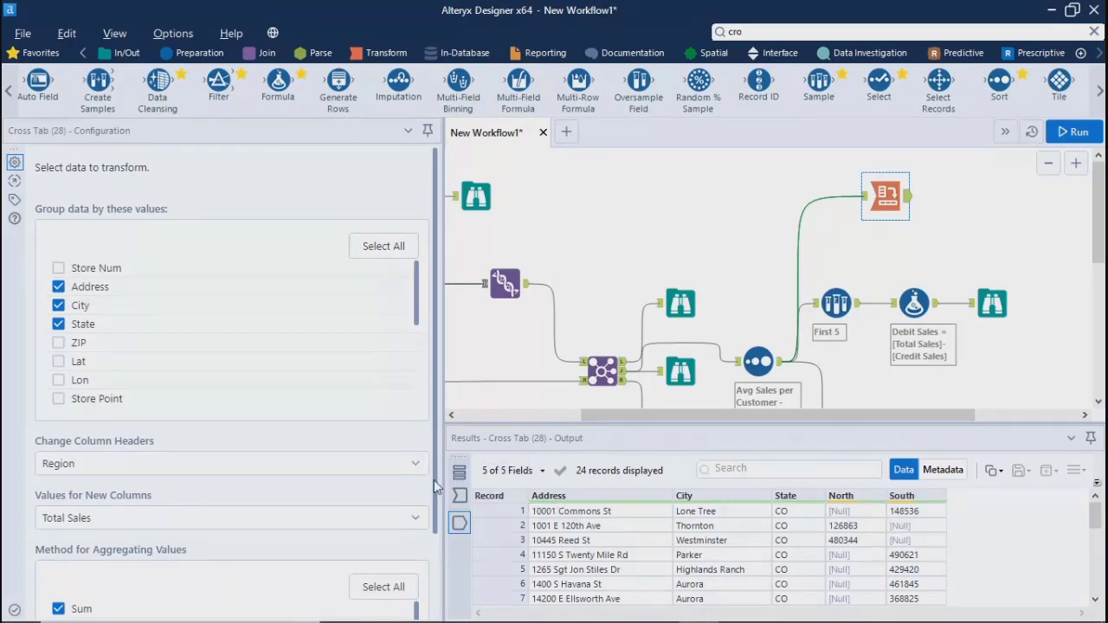
pyautogui.moveTo(434, 480); pyautogui.dragTo(437, 592)
pyautogui.scroll(3, 437, 592)
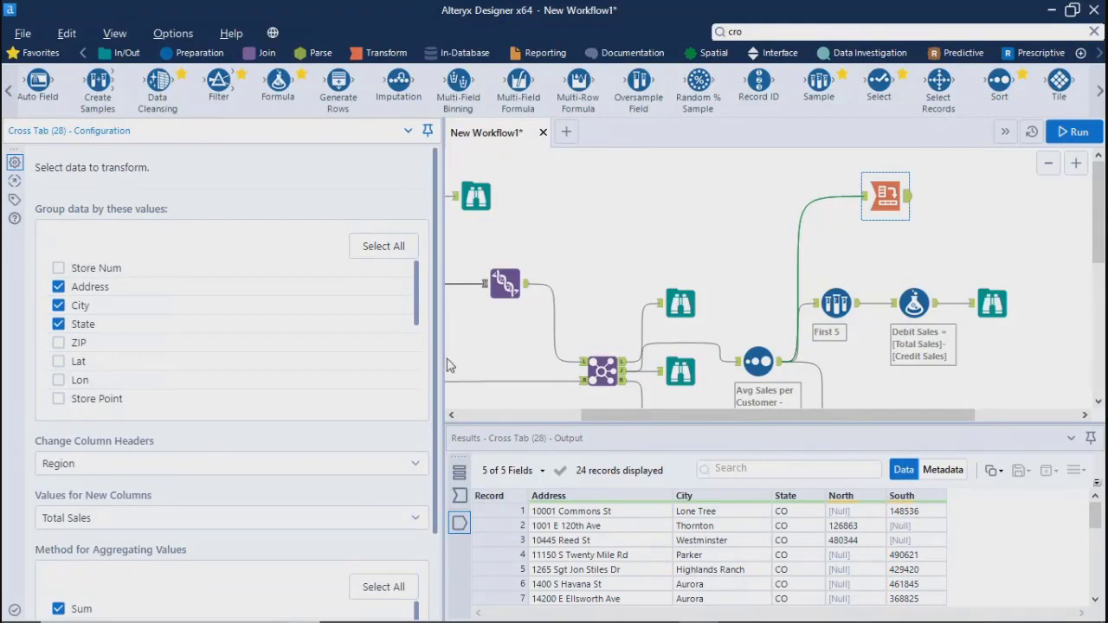
pyautogui.moveTo(444, 357); pyautogui.dragTo(216, 351)
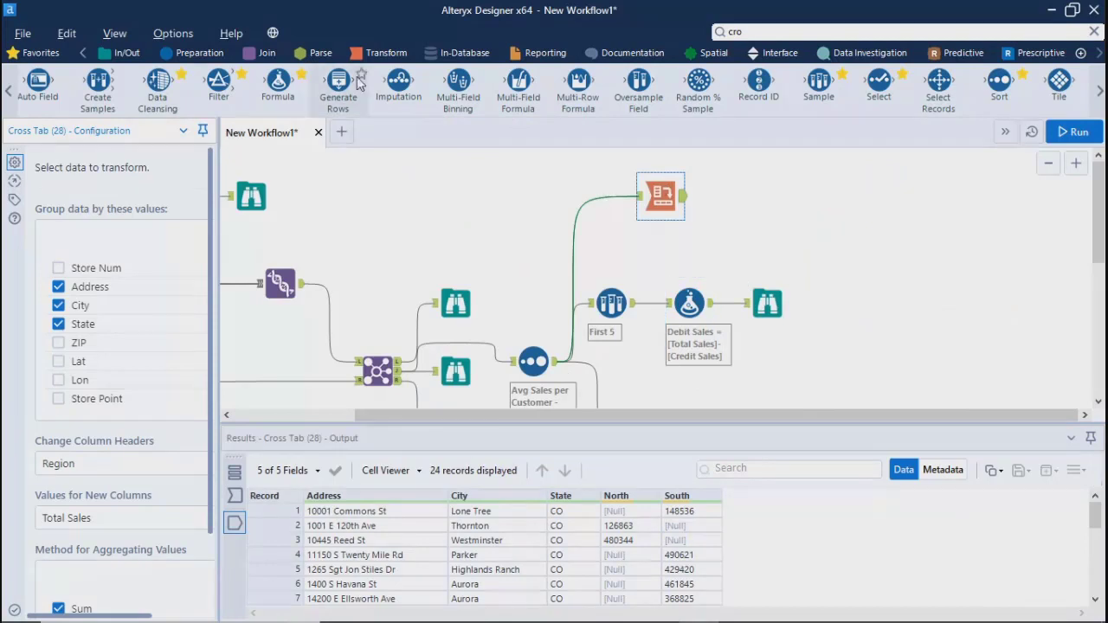
pyautogui.click(537, 54)
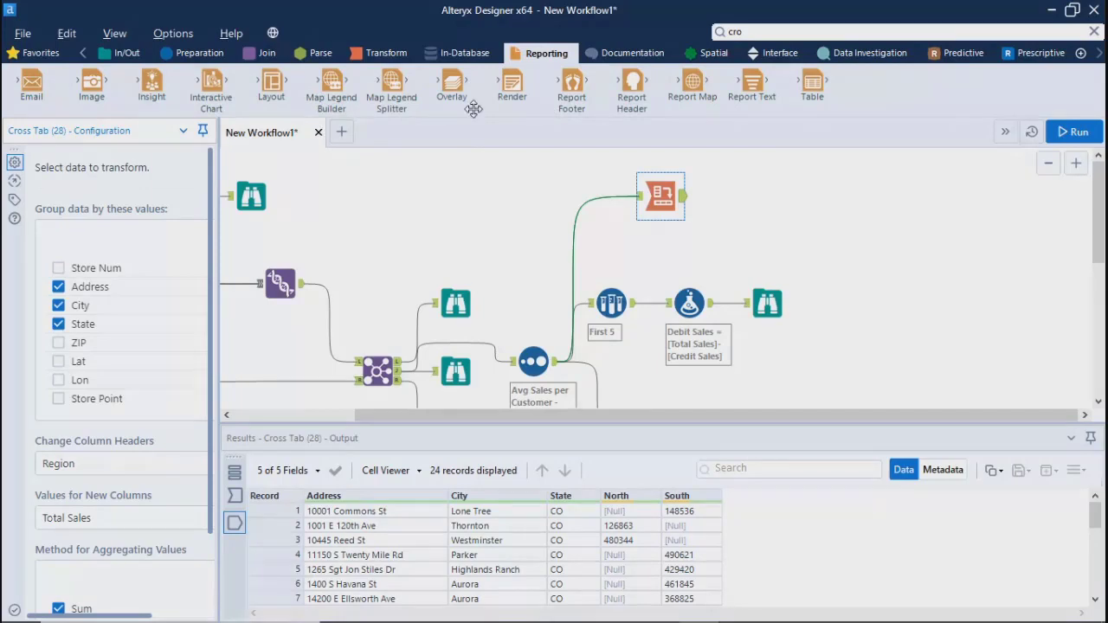
pyautogui.click(199, 53)
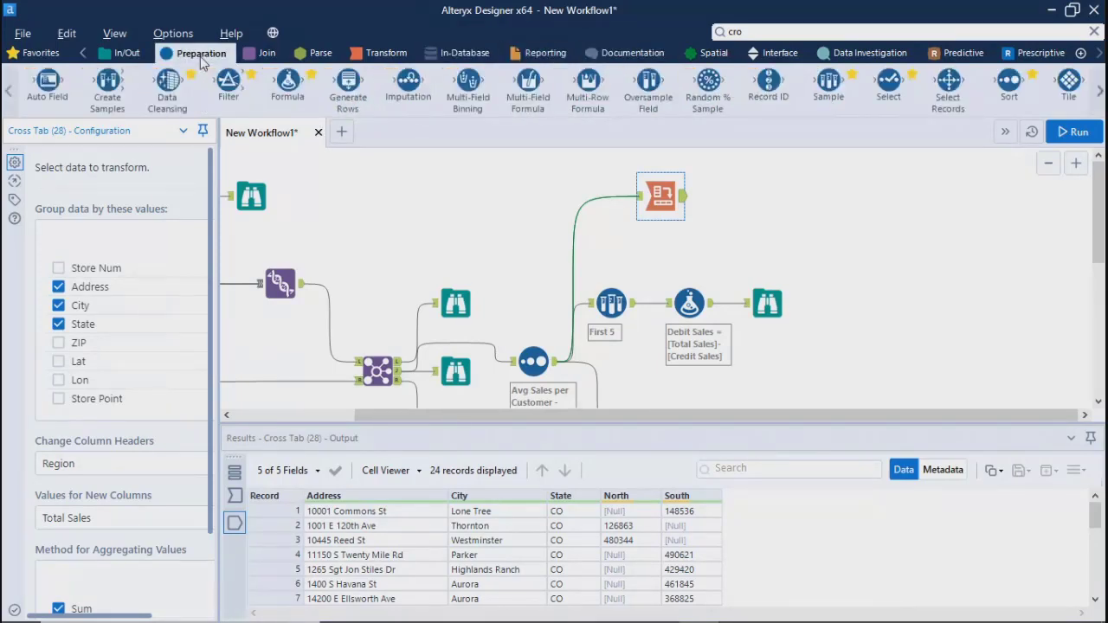
pyautogui.click(1100, 91)
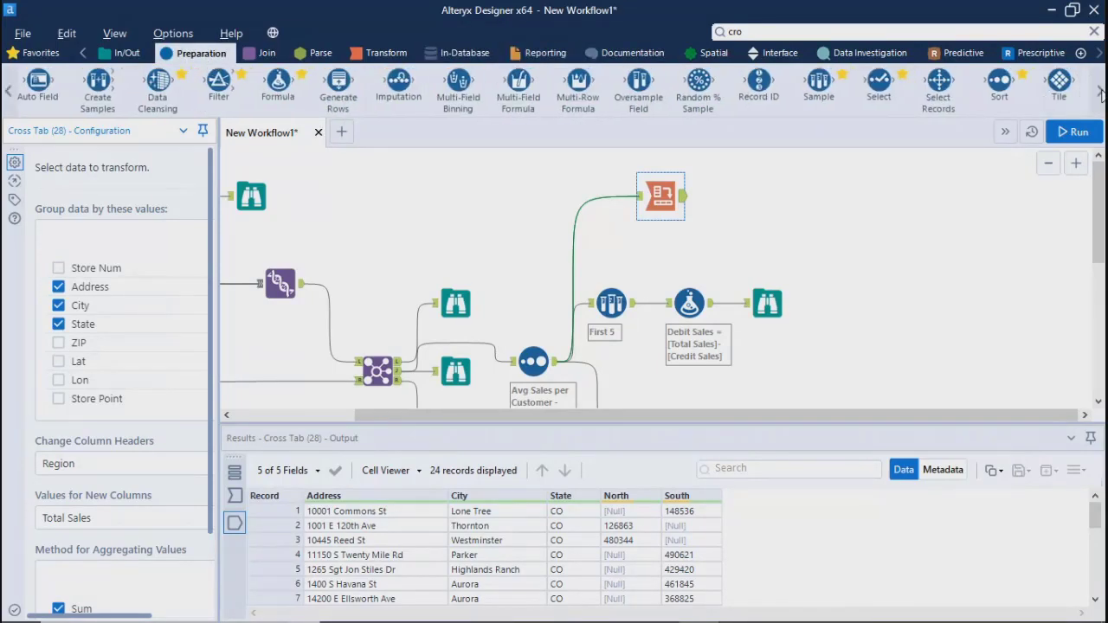
pyautogui.click(820, 32)
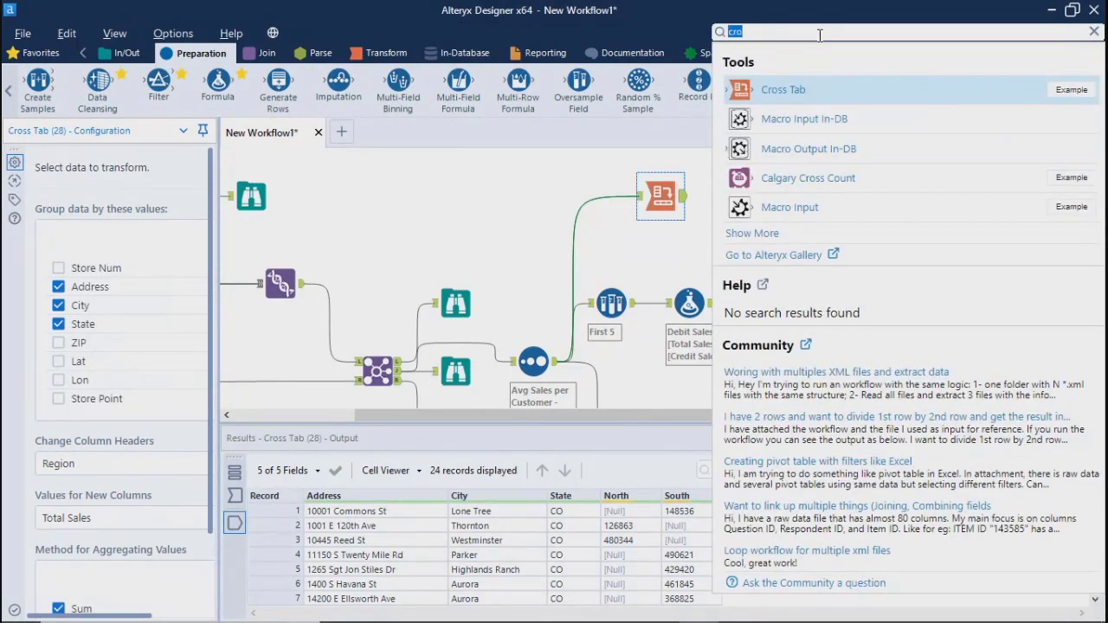
pyautogui.click(386, 53)
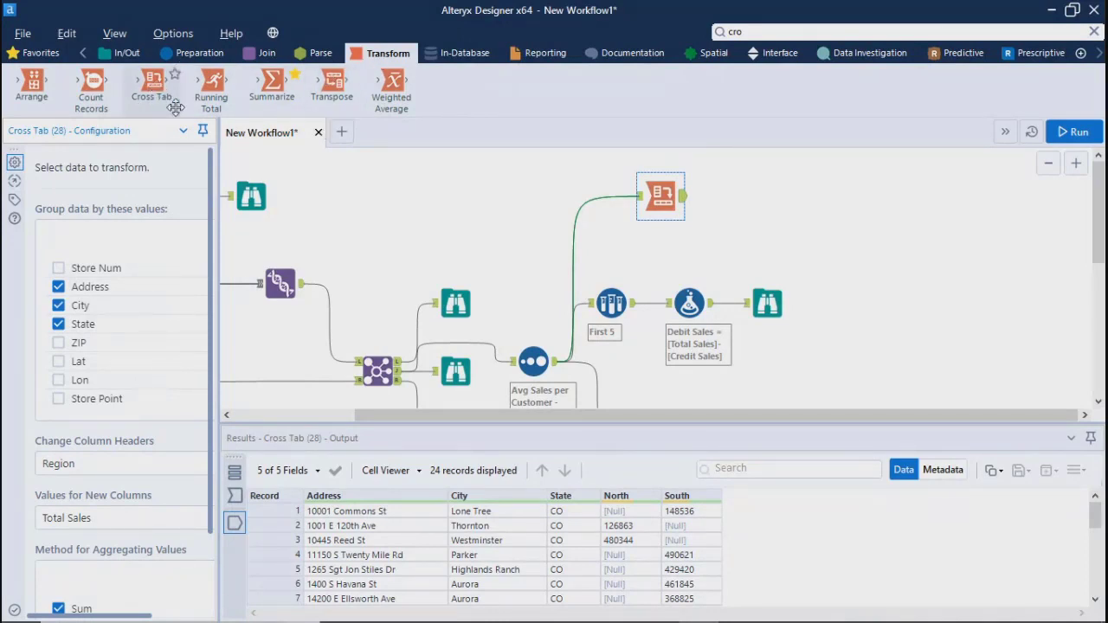
pyautogui.click(799, 207)
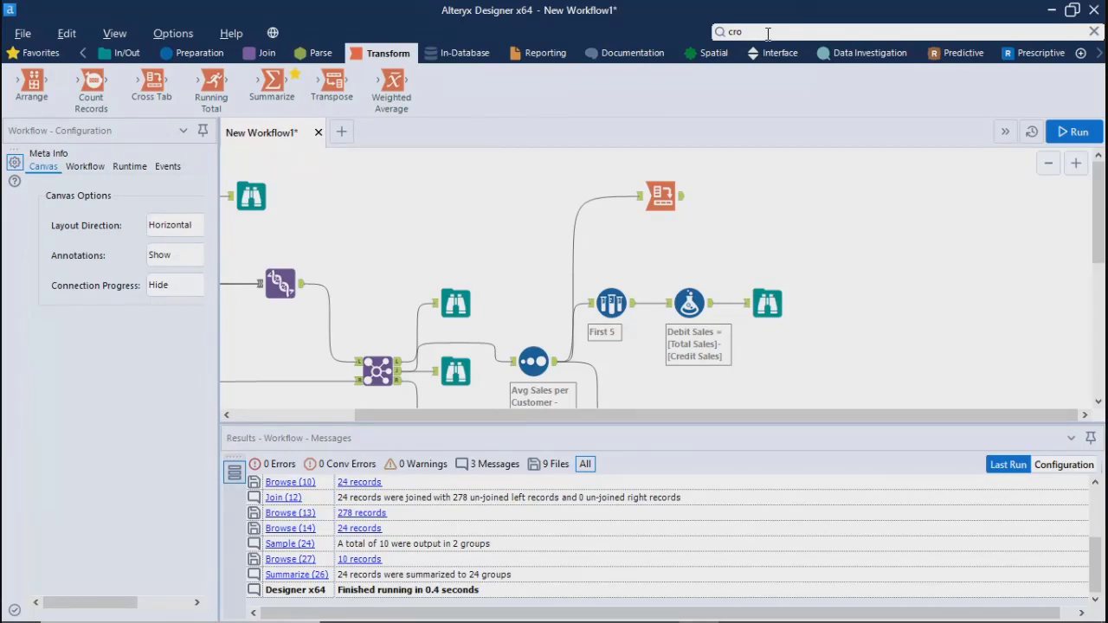
# Add a Browse tool after the Cross Tab tool and run the workflow
pyautogui.click(663, 198)
pyautogui.rightClick(684, 203)
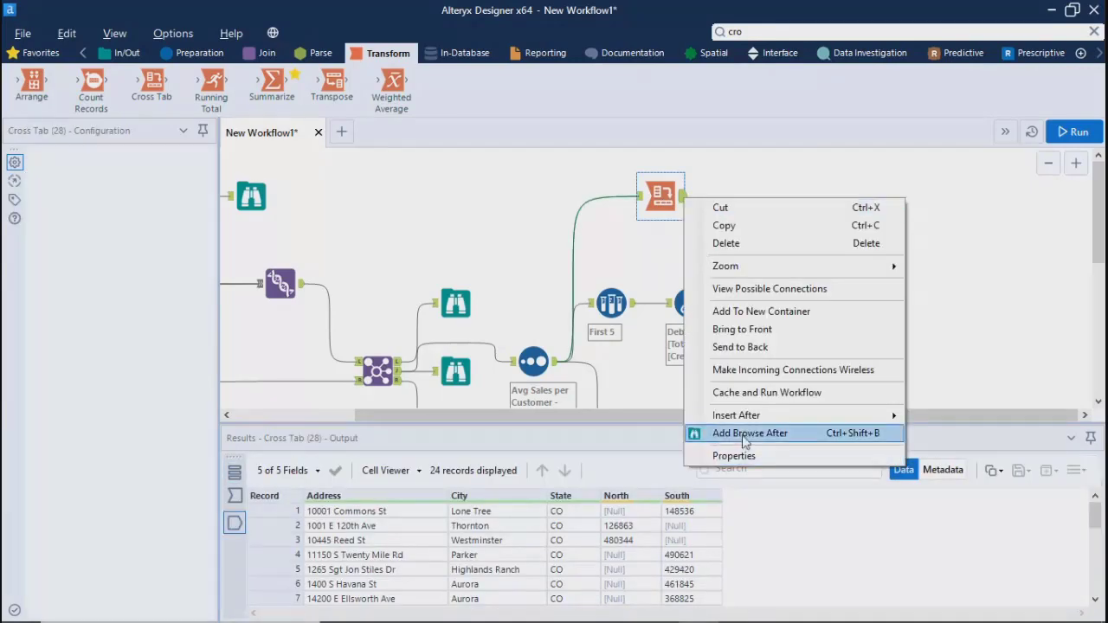
pyautogui.click(711, 432)
pyautogui.click(1075, 132)
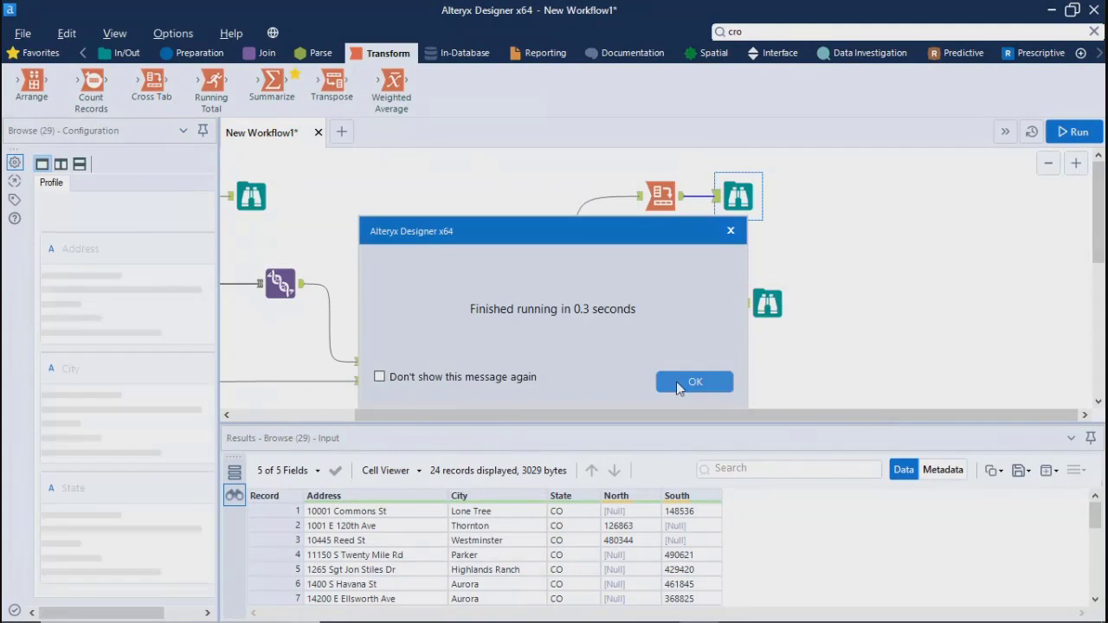
pyautogui.click(695, 381)
# Enlarge the canvas area and look over the whole workflow from the store file inputs to the Cross Tab, Sample and Summarize branches
pyautogui.moveTo(709, 424); pyautogui.dragTo(699, 547)
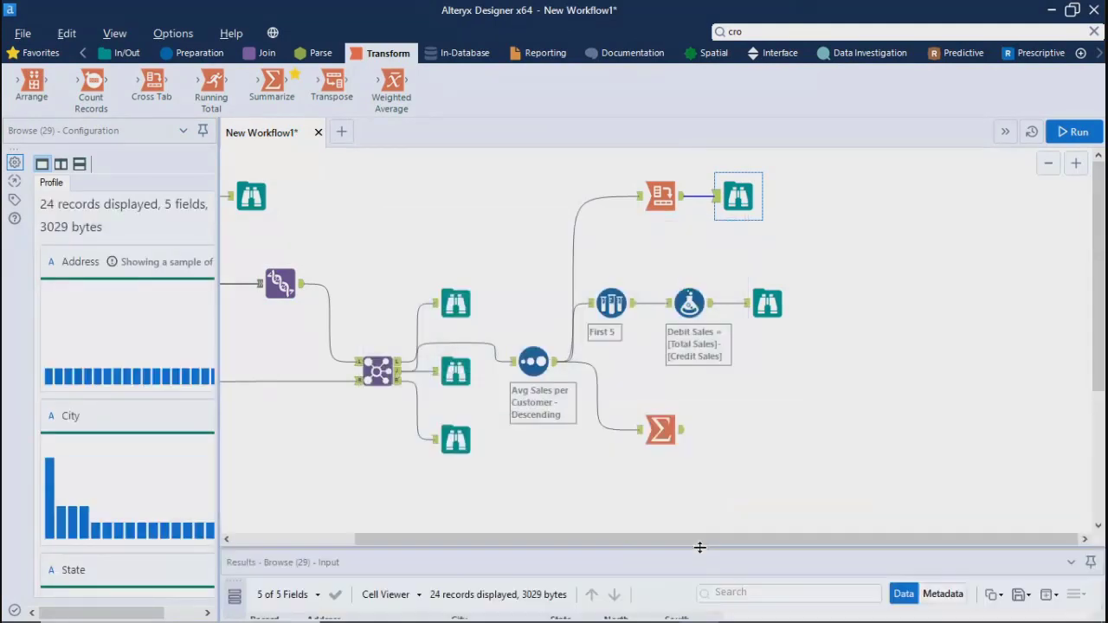
pyautogui.moveTo(610, 537); pyautogui.dragTo(316, 535)
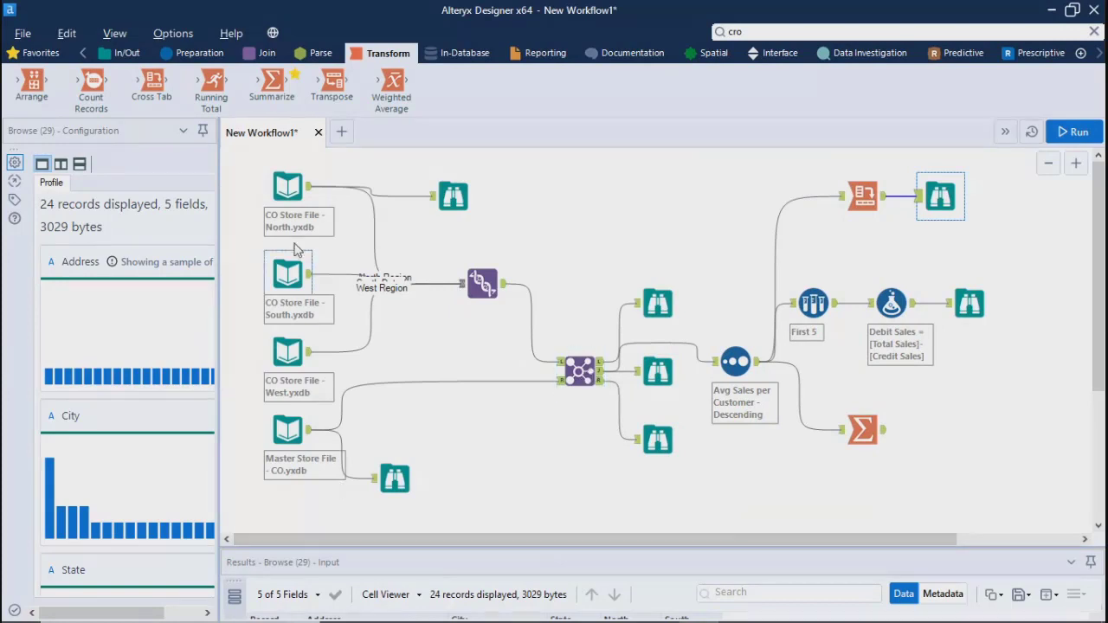
pyautogui.click(662, 443)
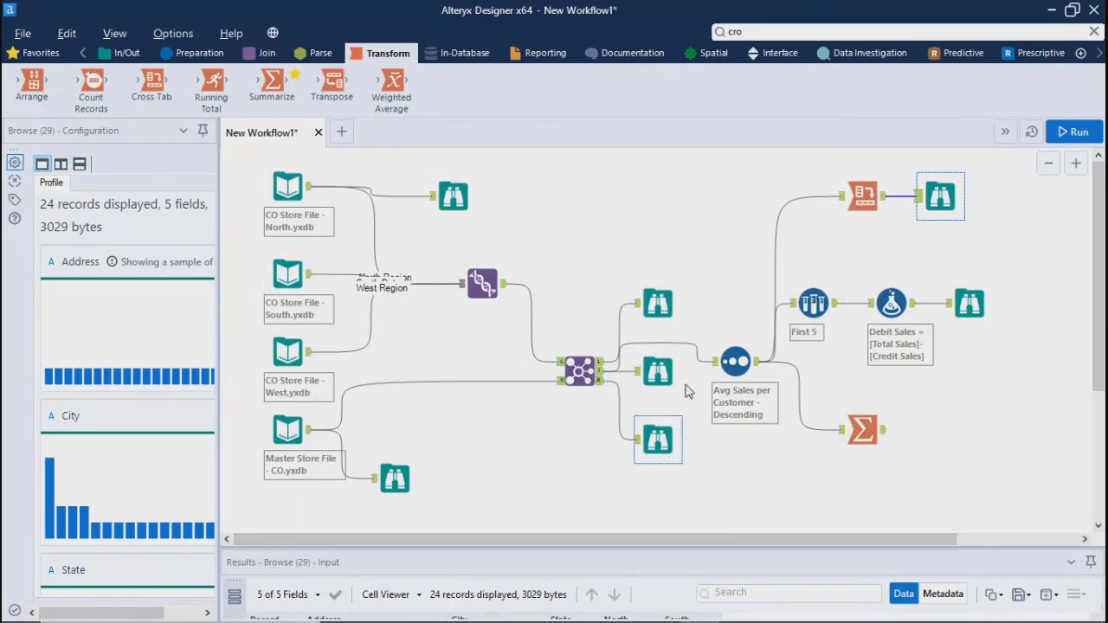
pyautogui.click(797, 329)
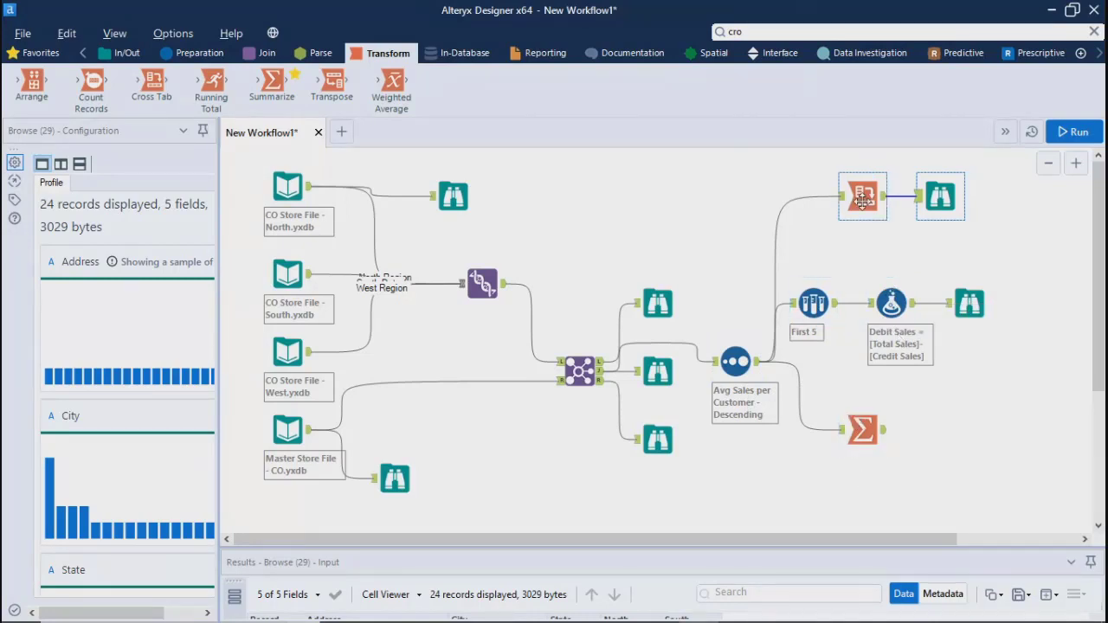
pyautogui.moveTo(730, 543)
pyautogui.mouseDown()
pyautogui.moveTo(865, 539)
pyautogui.moveTo(731, 542)
pyautogui.mouseUp()
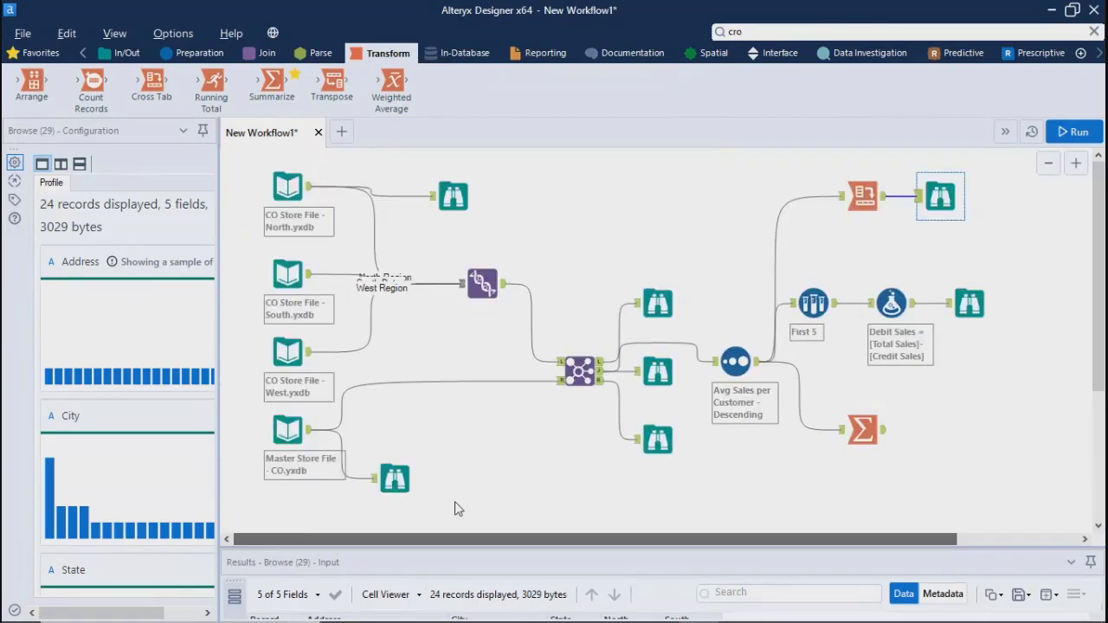
pyautogui.click(471, 447)
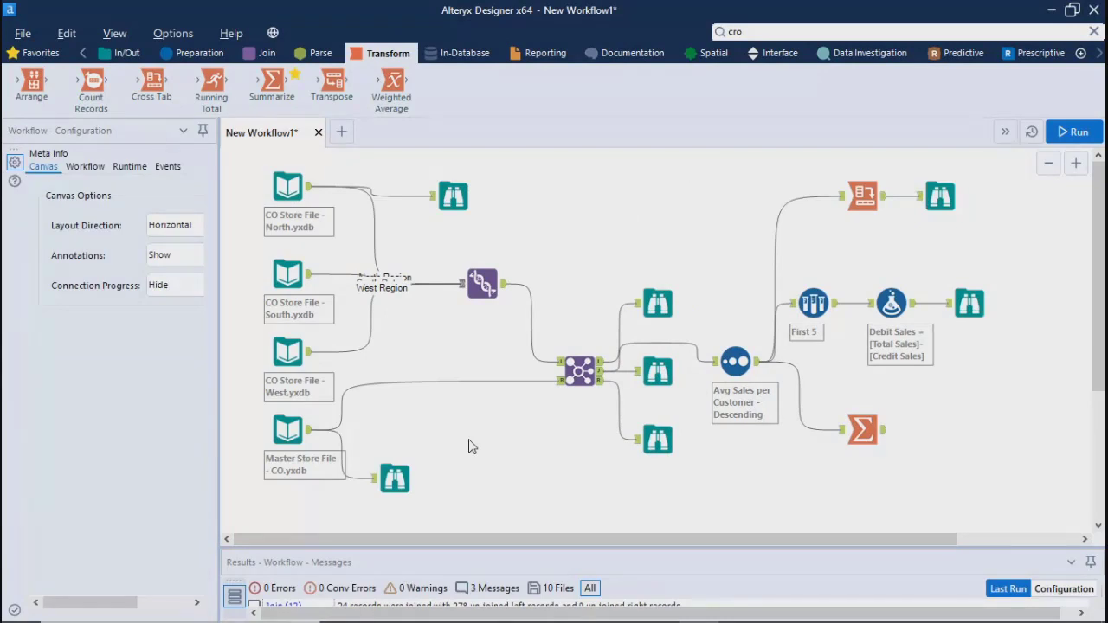